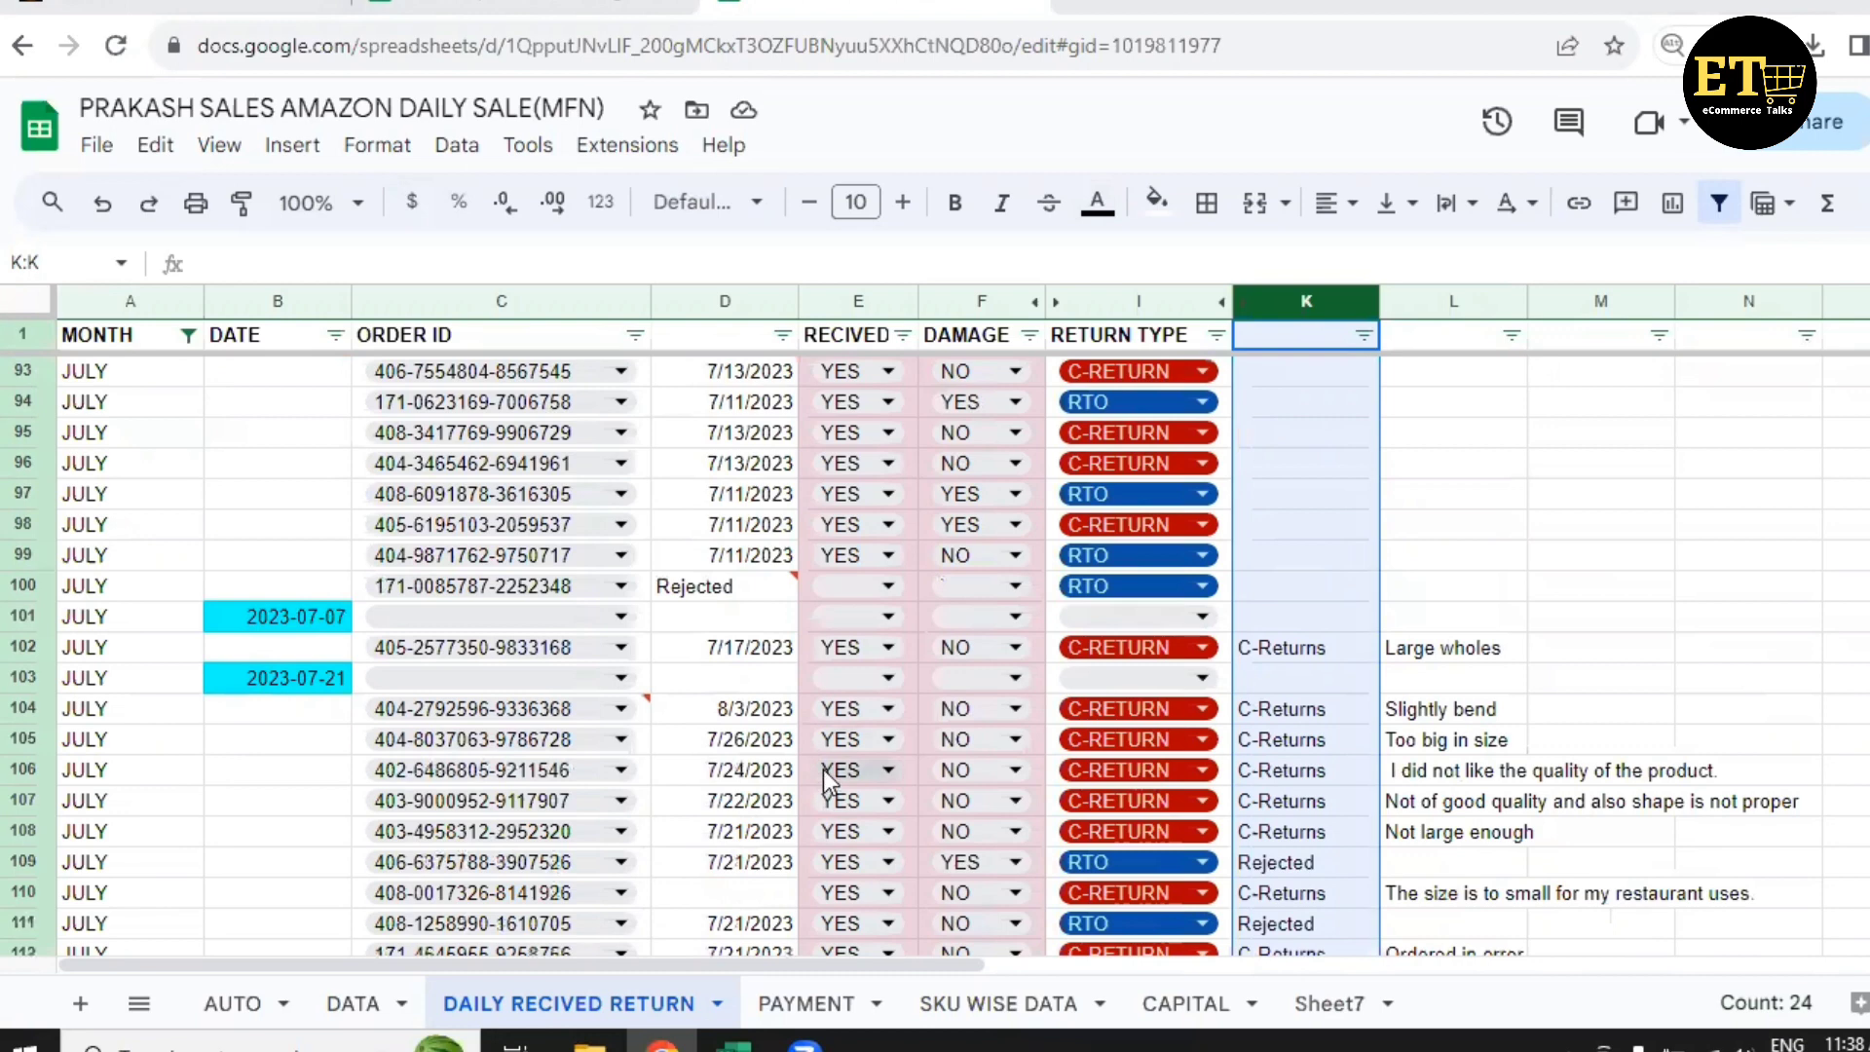
Examine the July return records in the DAILY RECIVED RETURN sheet, including row 105's fields and the return reasons.
{"action": "scroll", "coordinate": [822, 781], "scroll_direction": "down", "scroll_amount": 1}
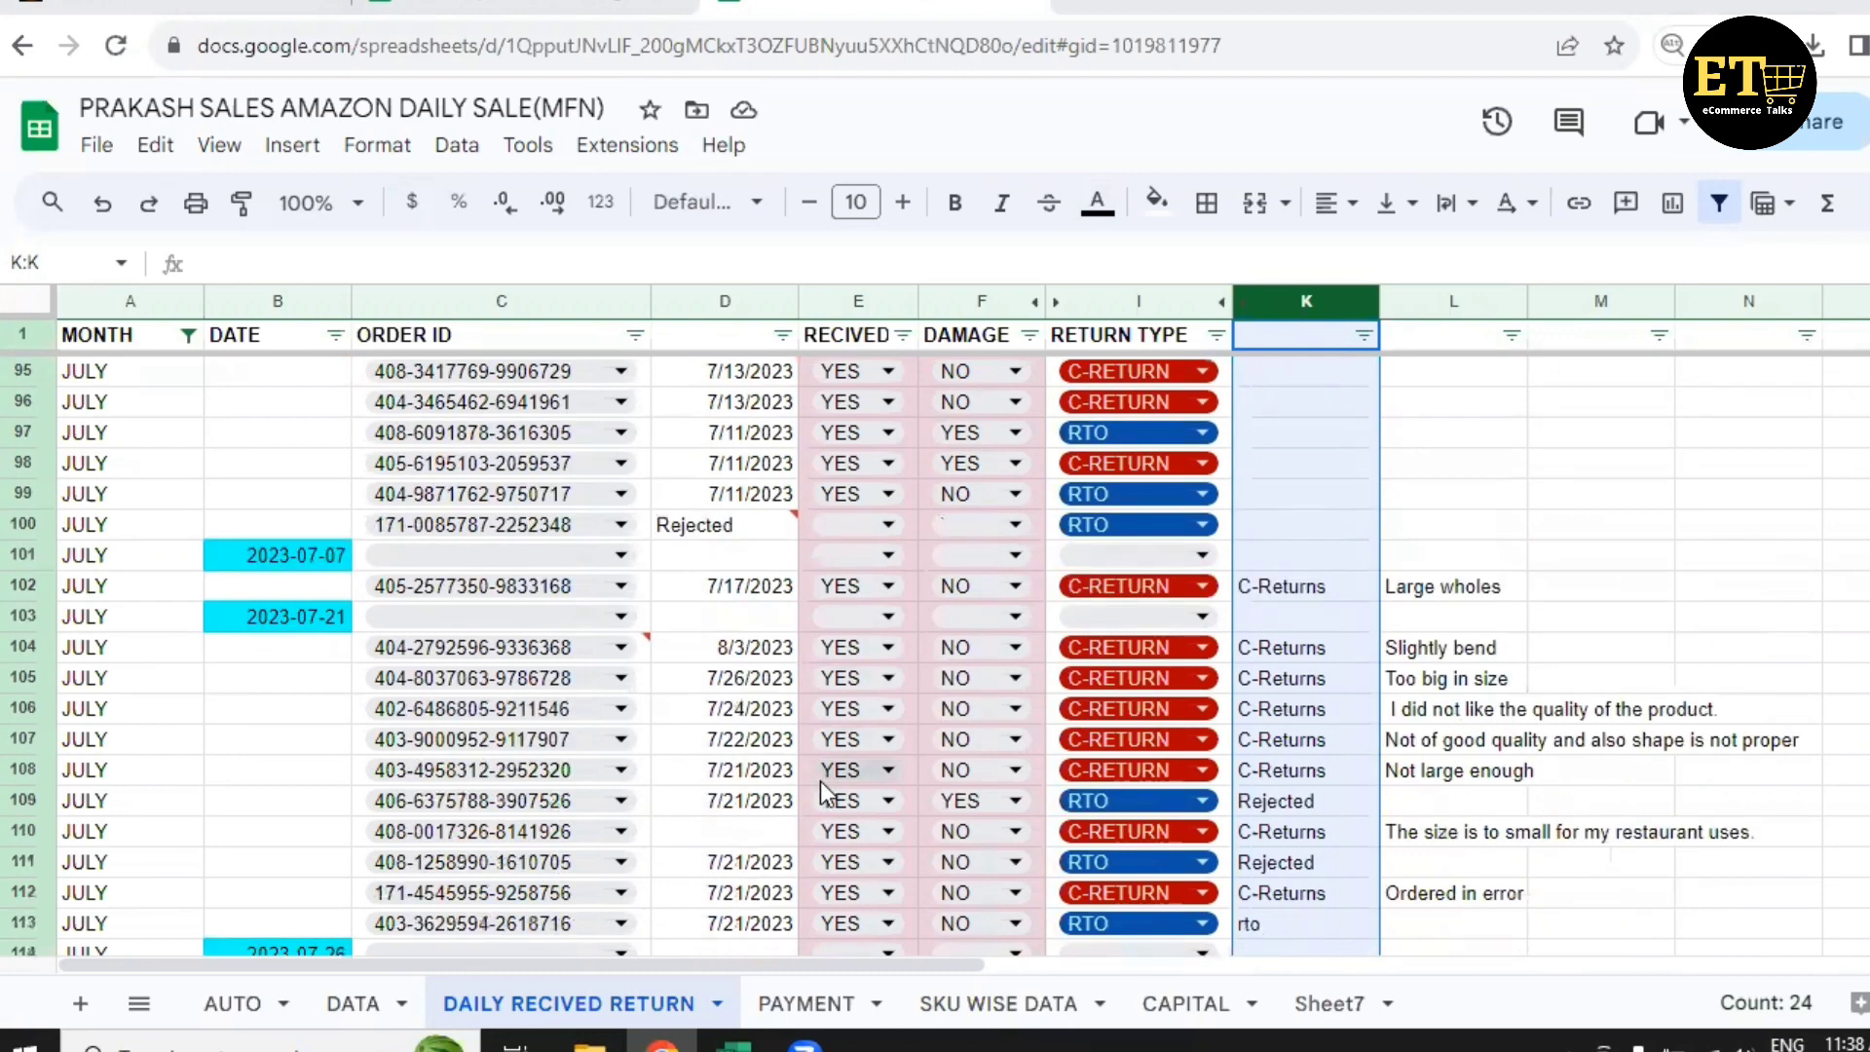
{"action": "scroll", "coordinate": [820, 781], "scroll_direction": "down", "scroll_amount": 2}
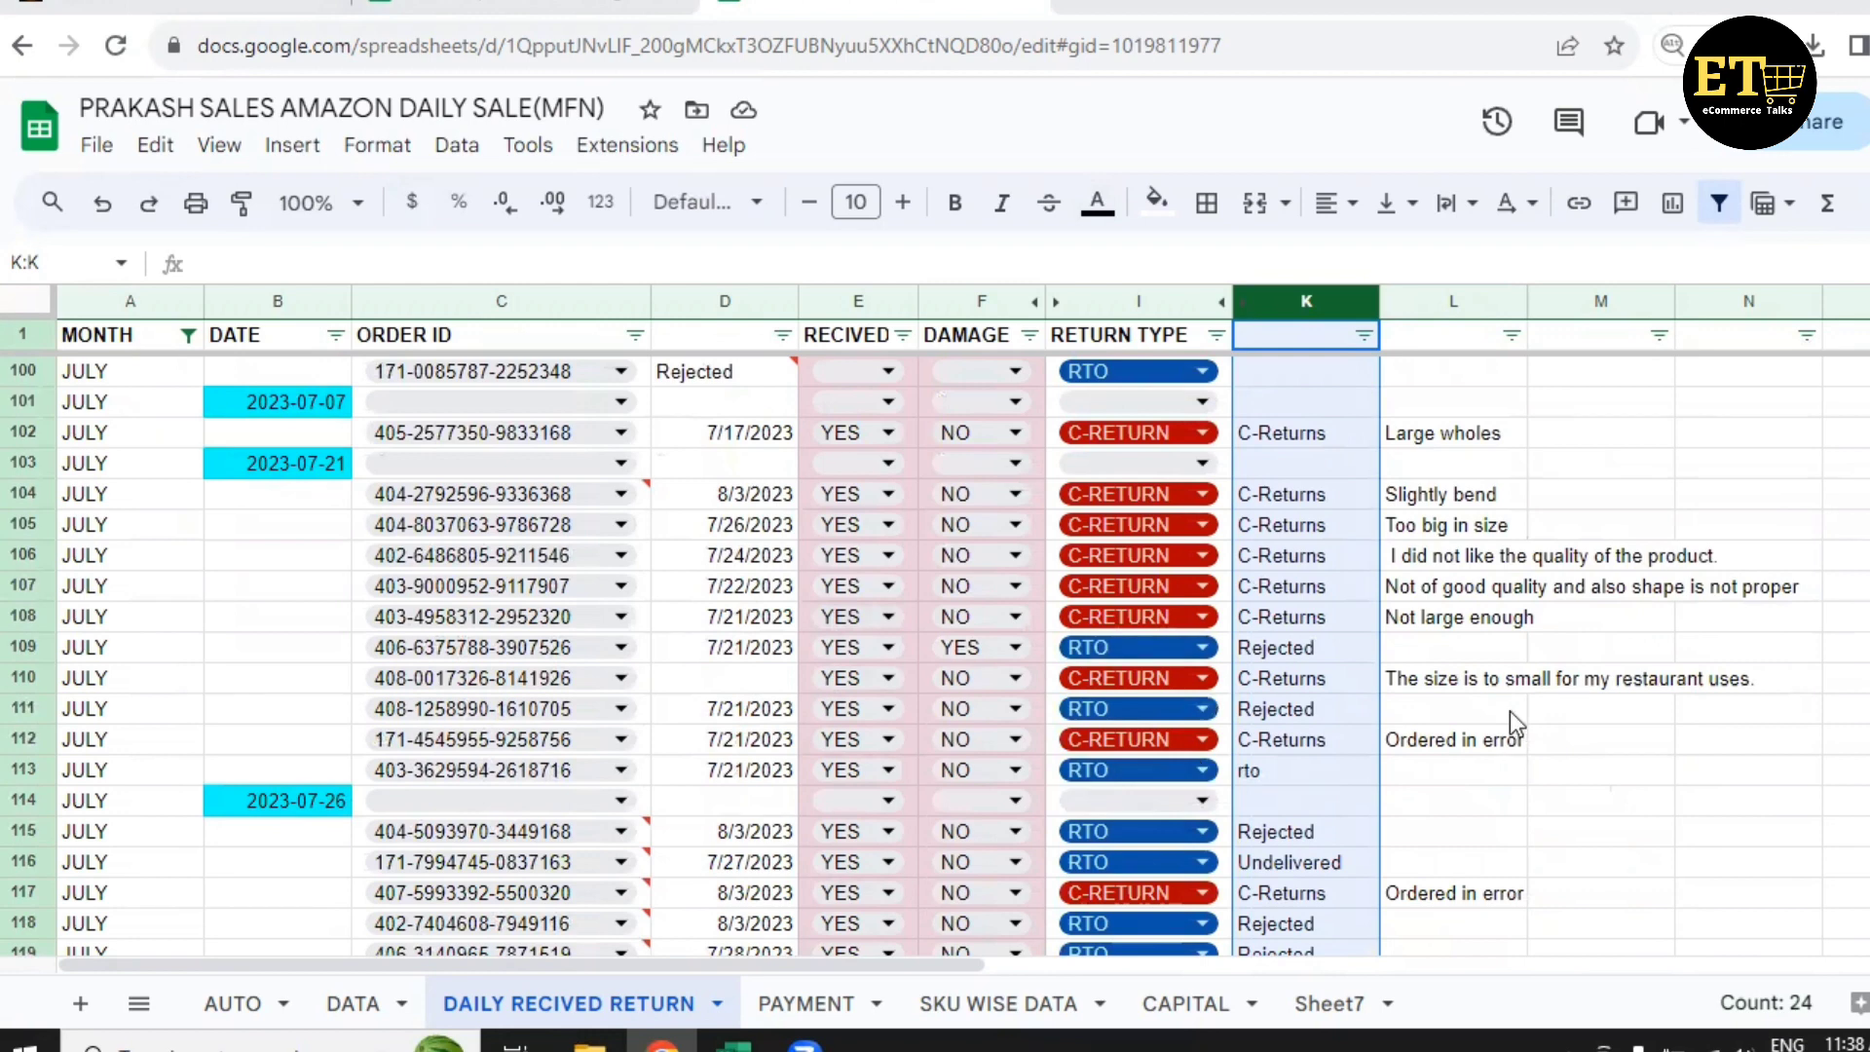
{"action": "left_click", "coordinate": [215, 528]}
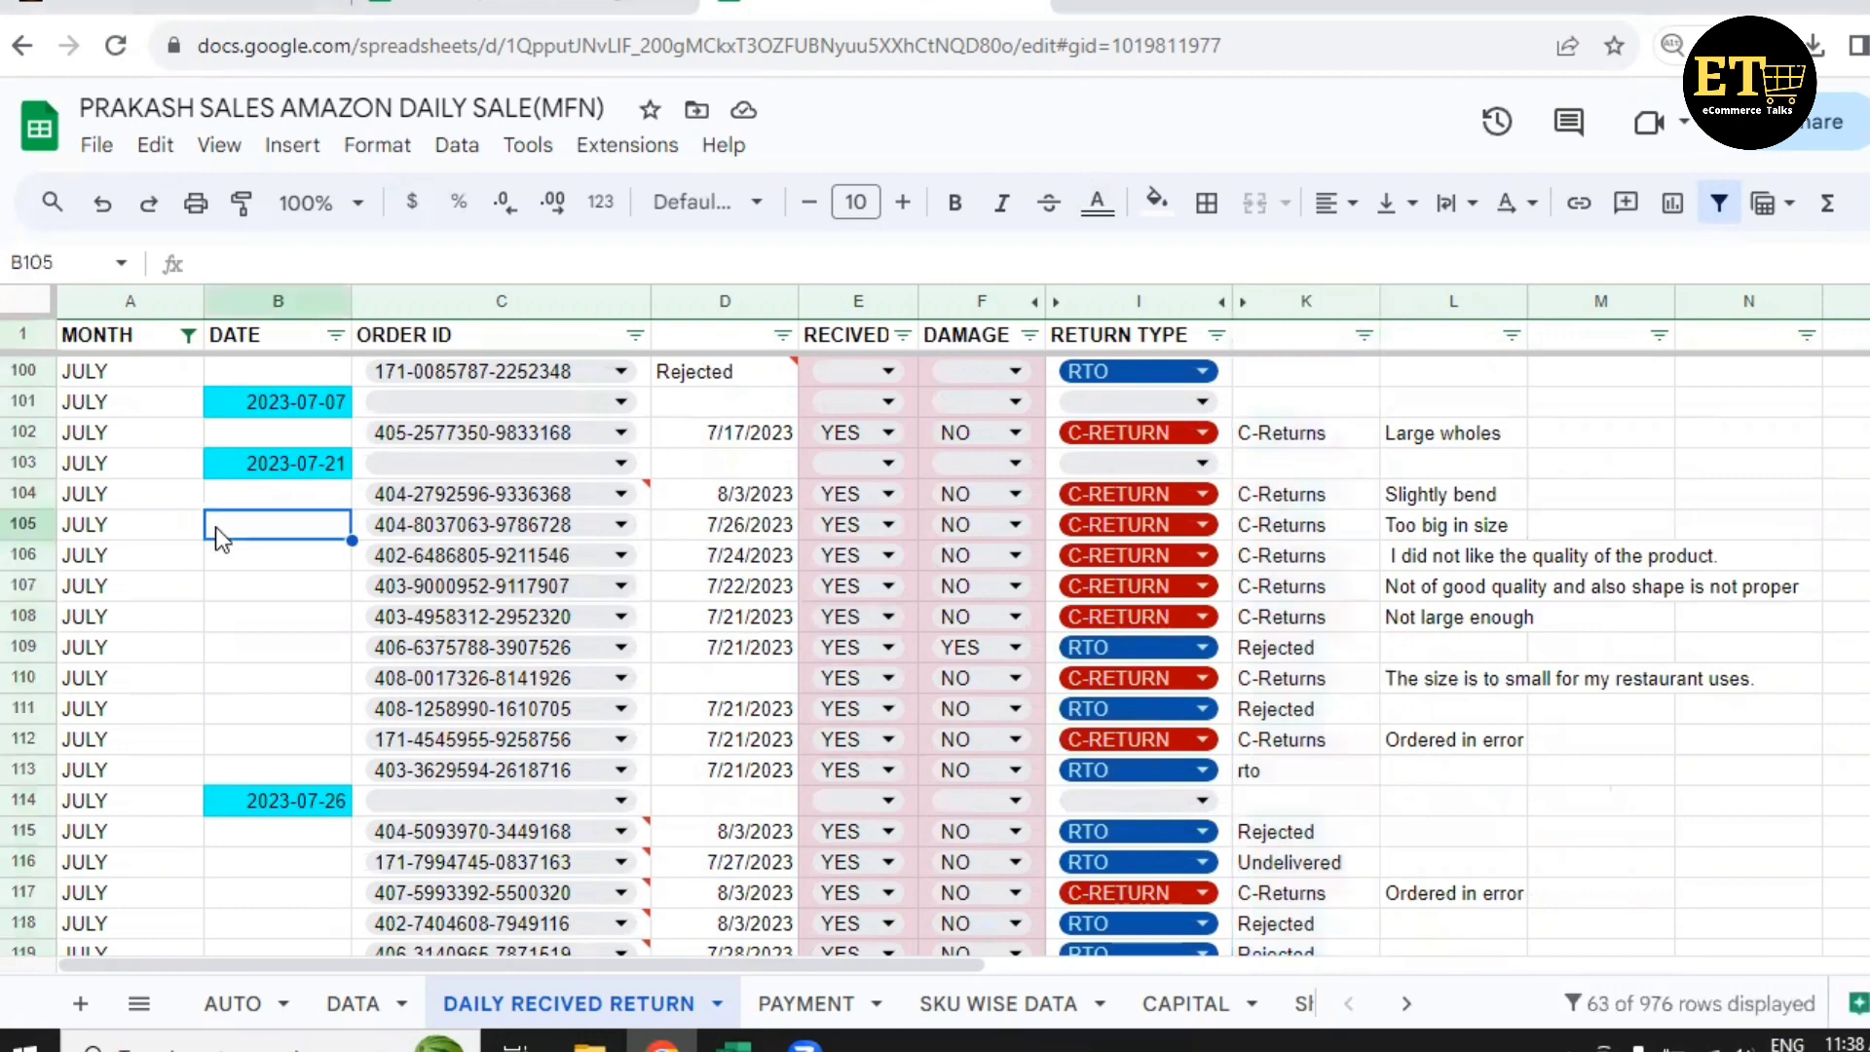
{"action": "key", "text": "Right"}
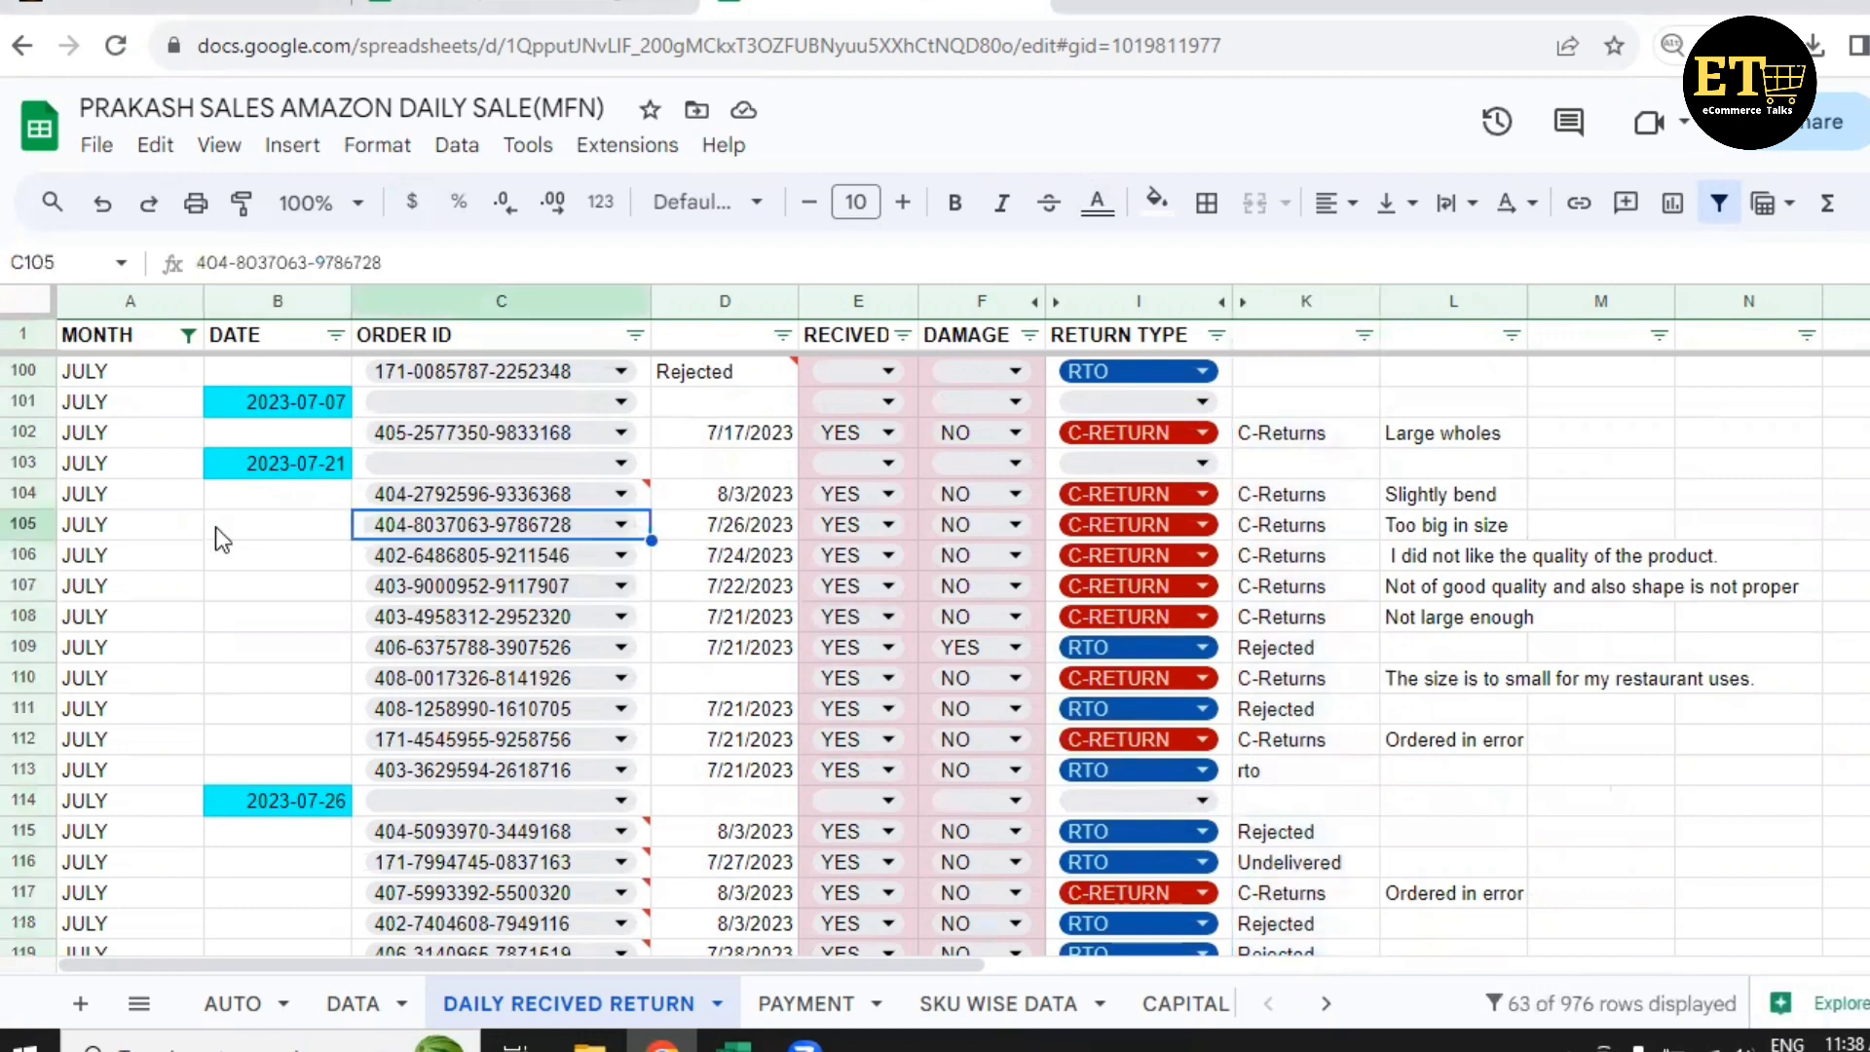
{"action": "key", "text": "Right"}
{"action": "key", "text": "Right"}
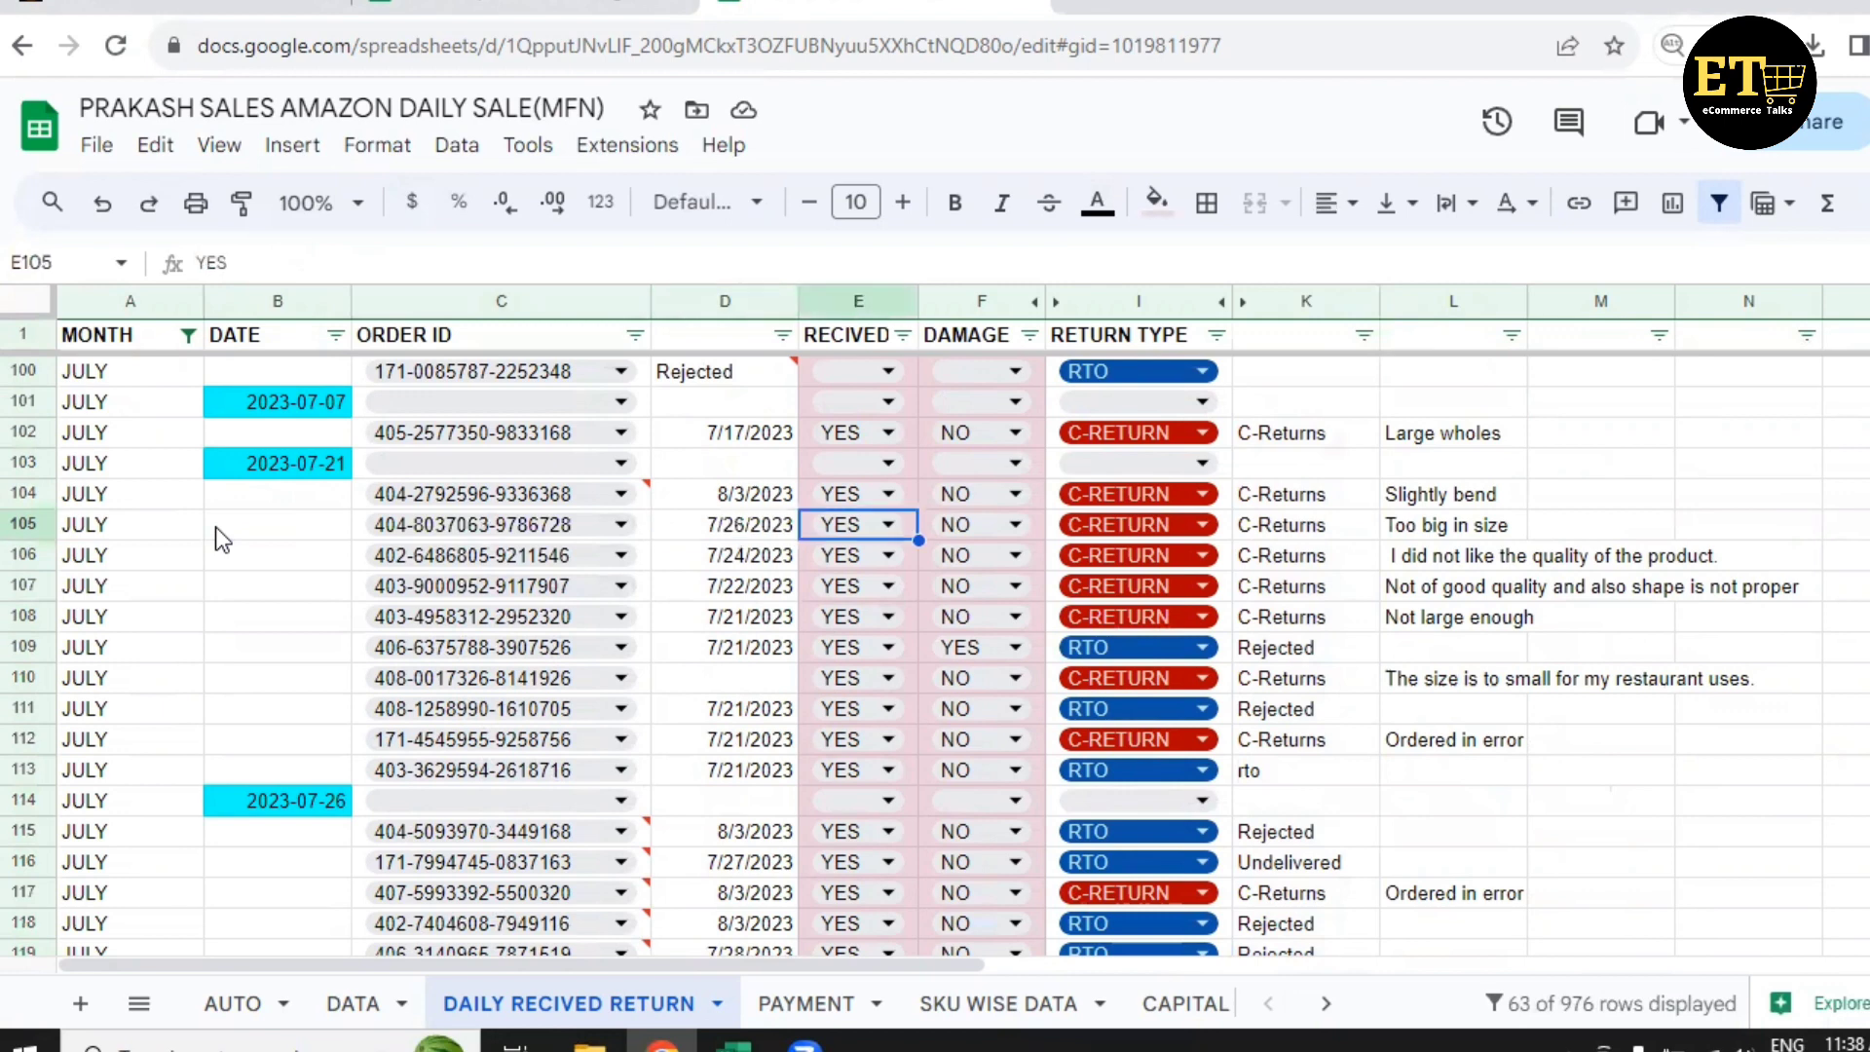
{"action": "key", "text": "Right"}
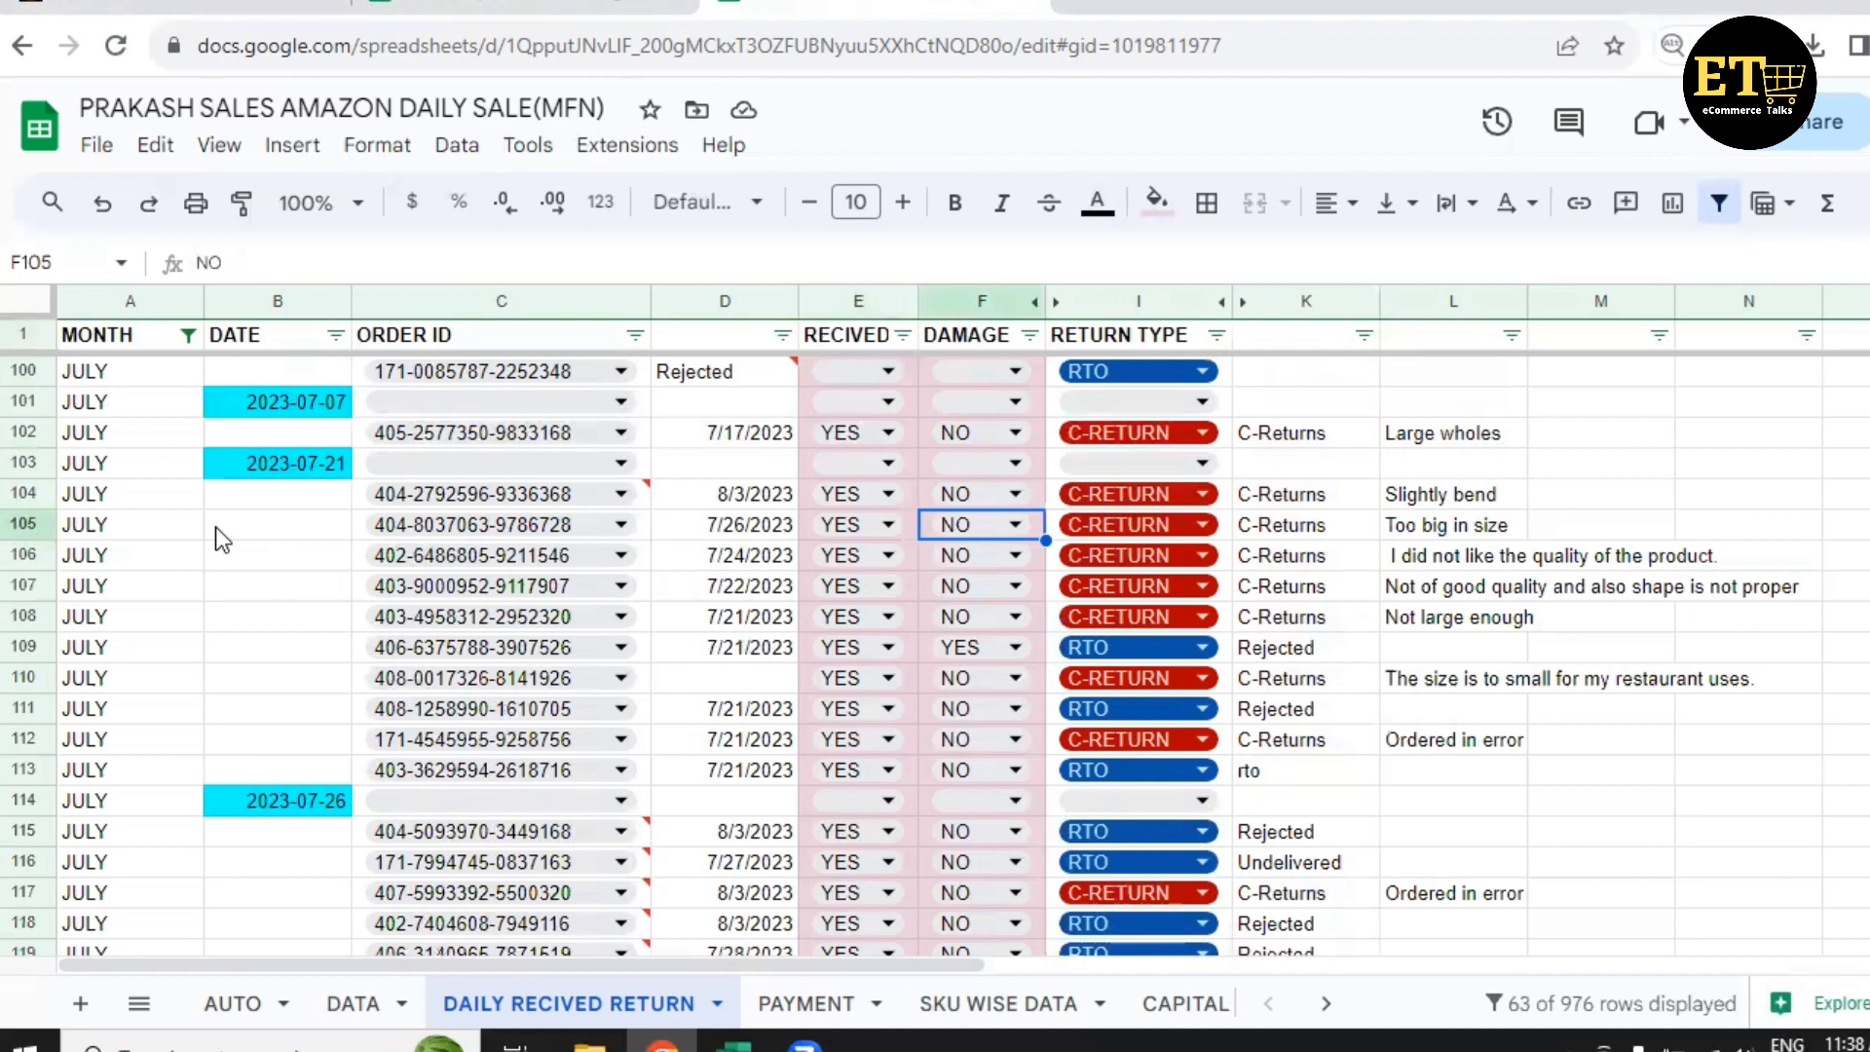
{"action": "key", "text": "Right"}
{"action": "key", "text": "Right"}
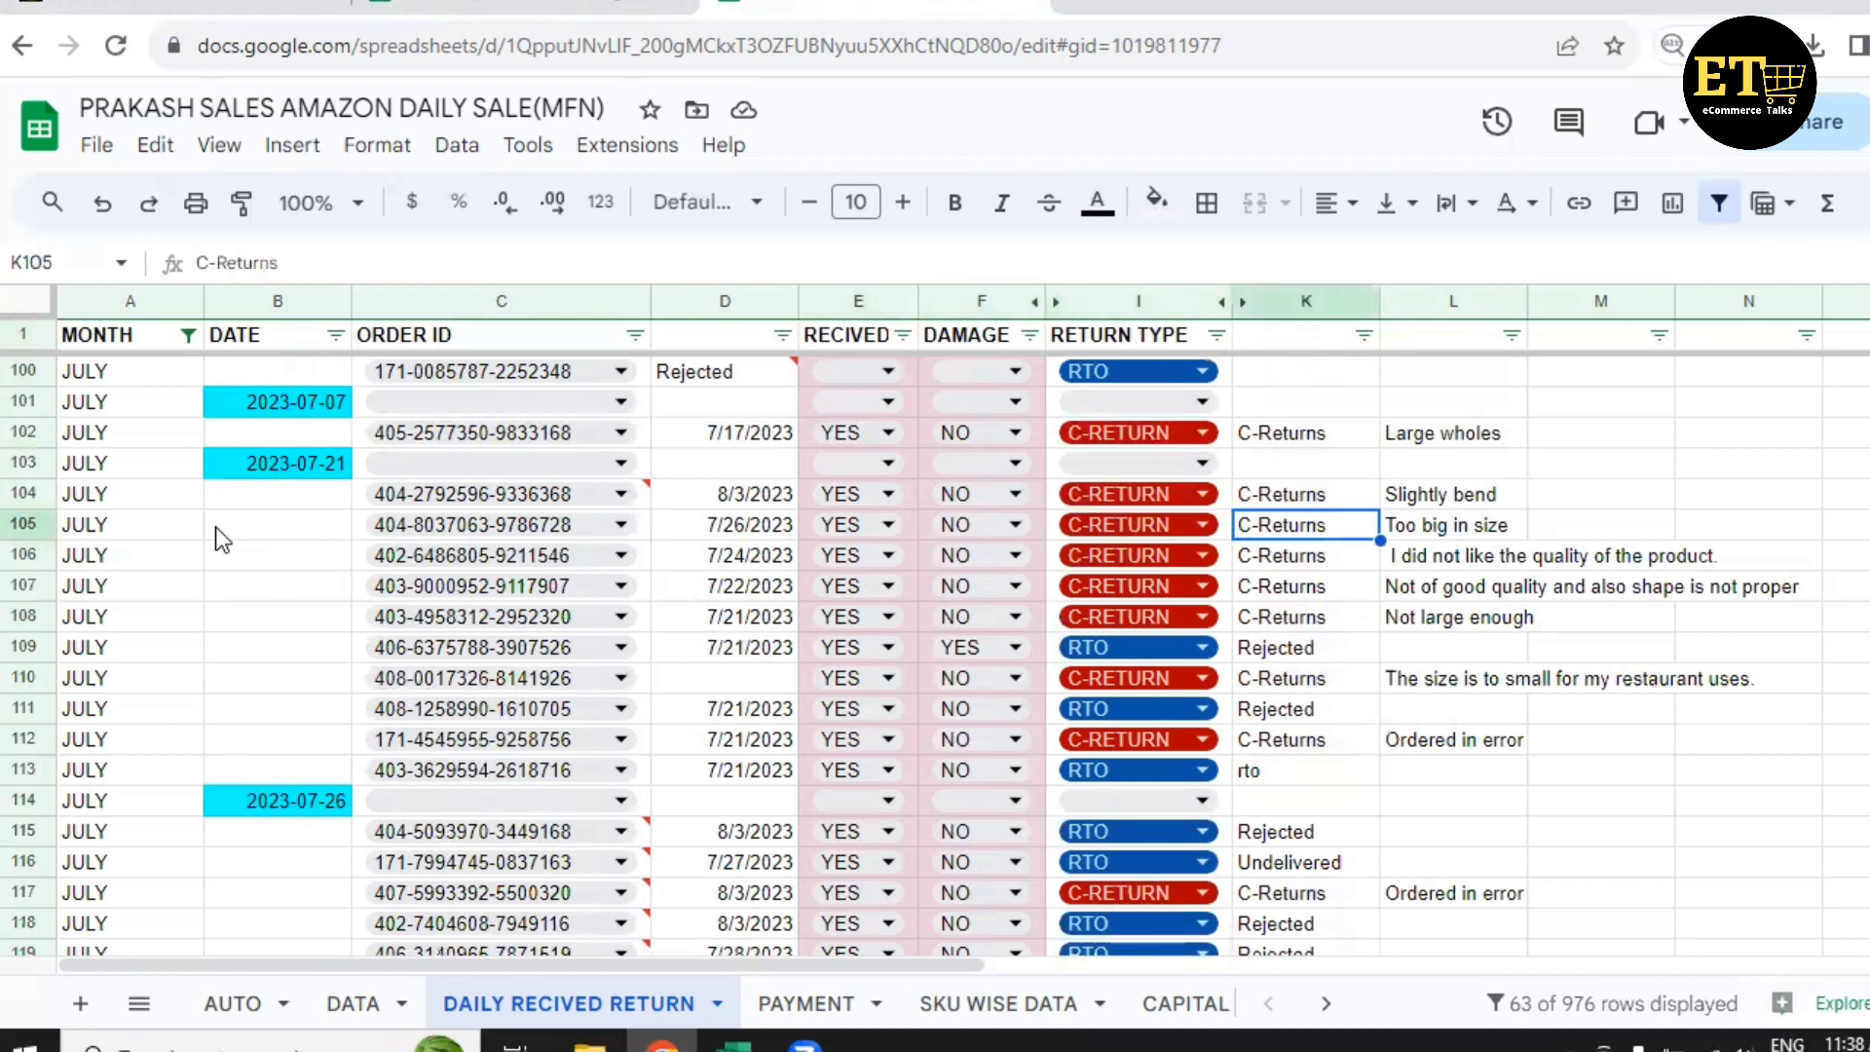
{"action": "key", "text": "Right"}
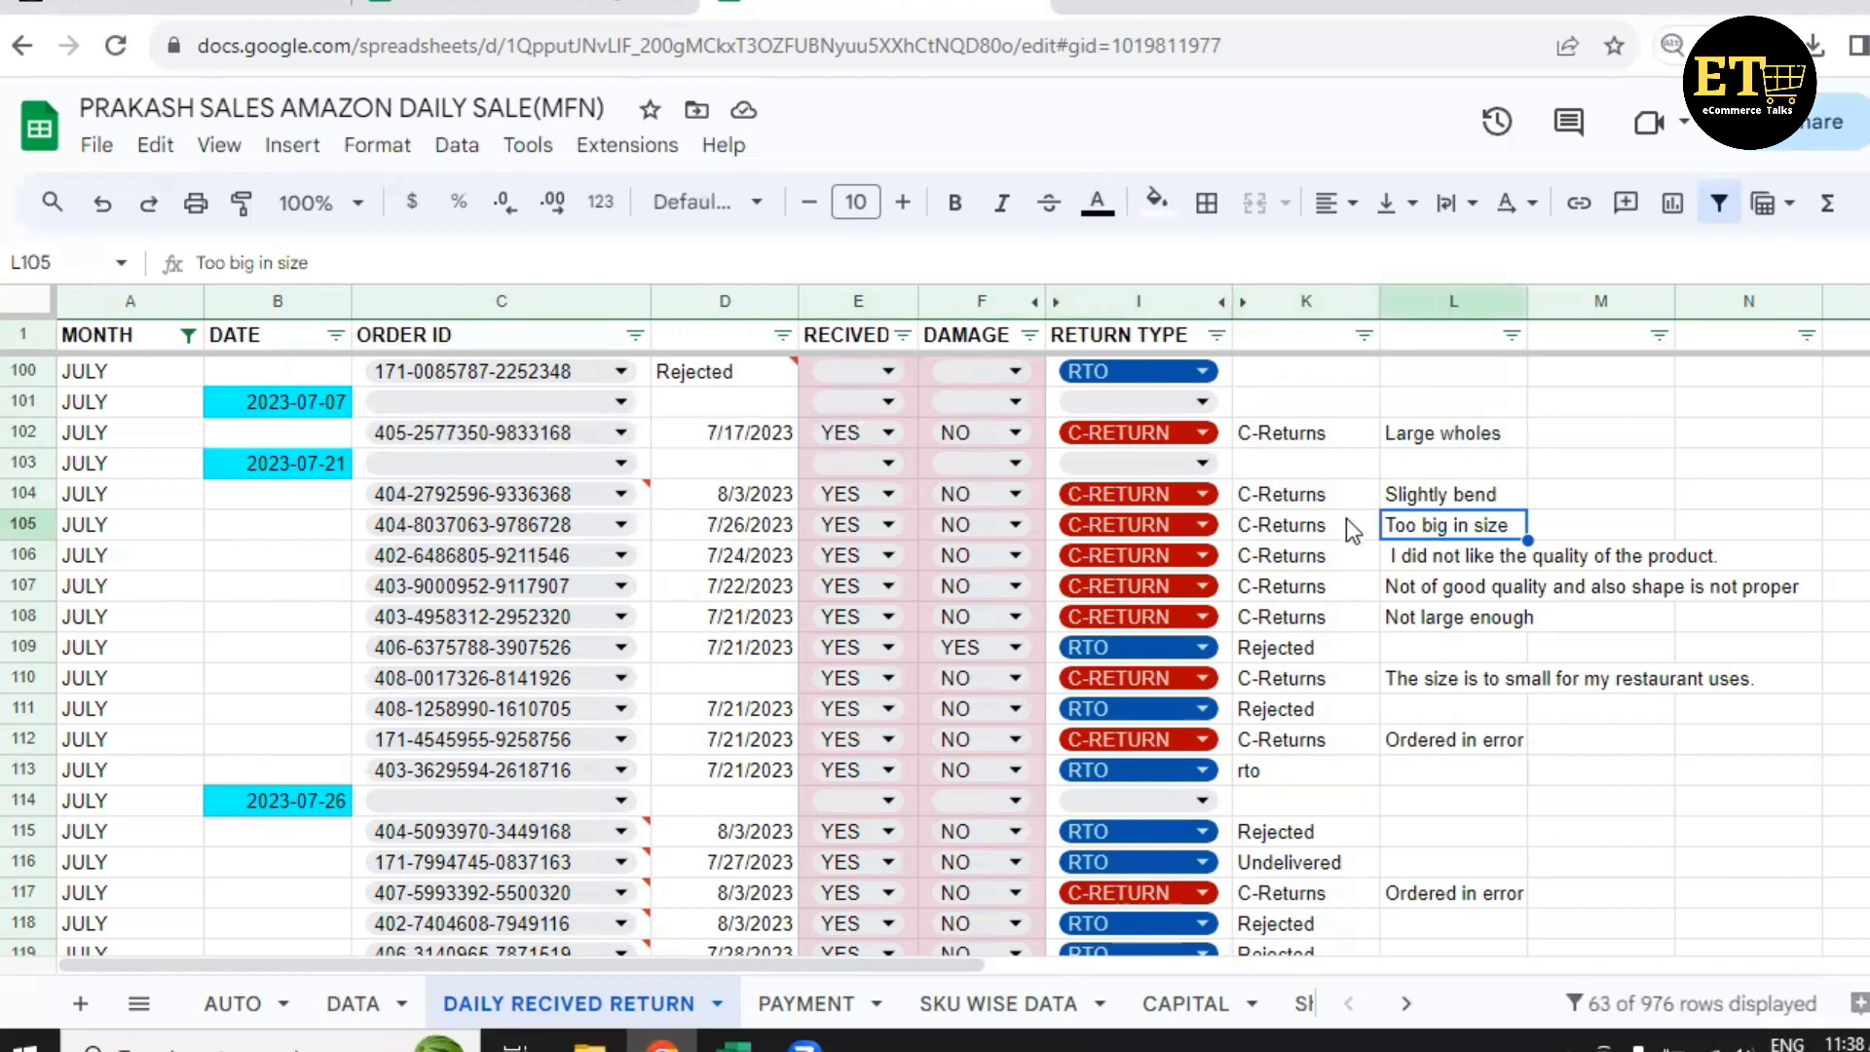
{"action": "scroll", "coordinate": [1346, 518], "scroll_direction": "down", "scroll_amount": 2}
{"action": "scroll", "coordinate": [1406, 683], "scroll_direction": "down", "scroll_amount": 2}
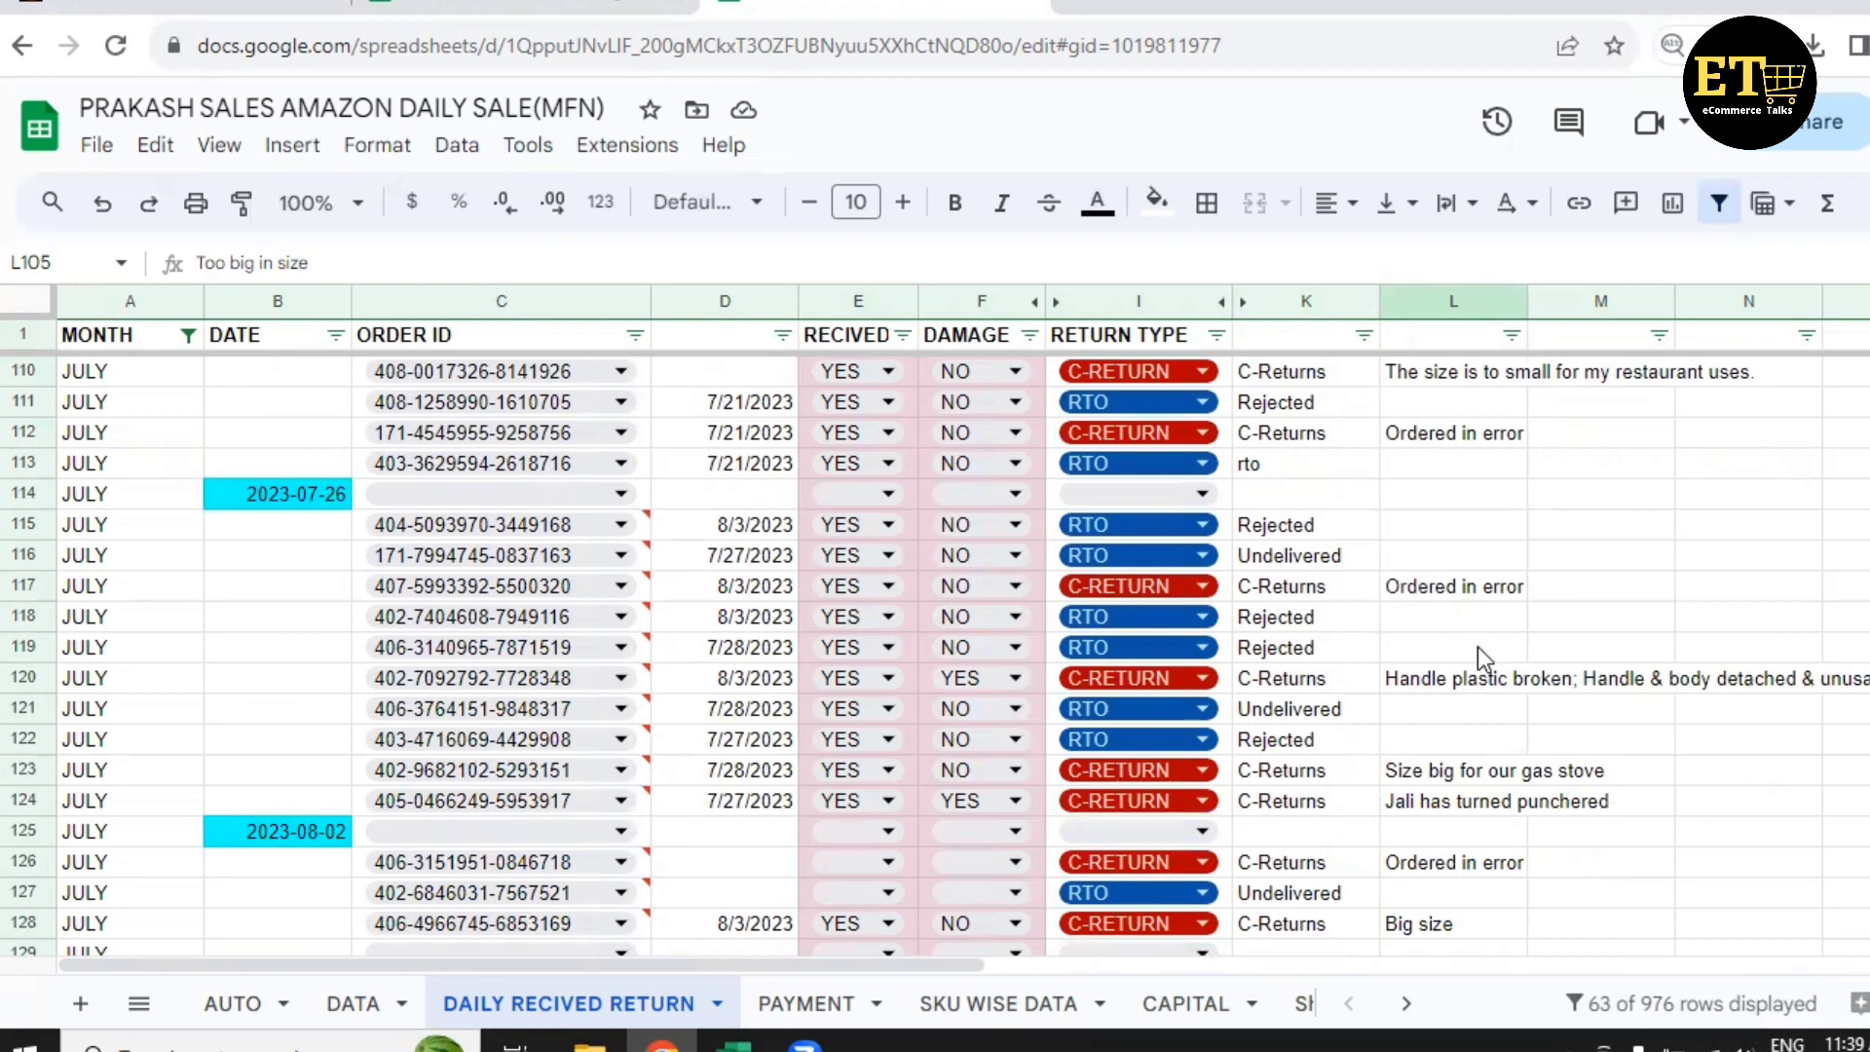
{"action": "scroll", "coordinate": [1477, 646], "scroll_direction": "down", "scroll_amount": 2}
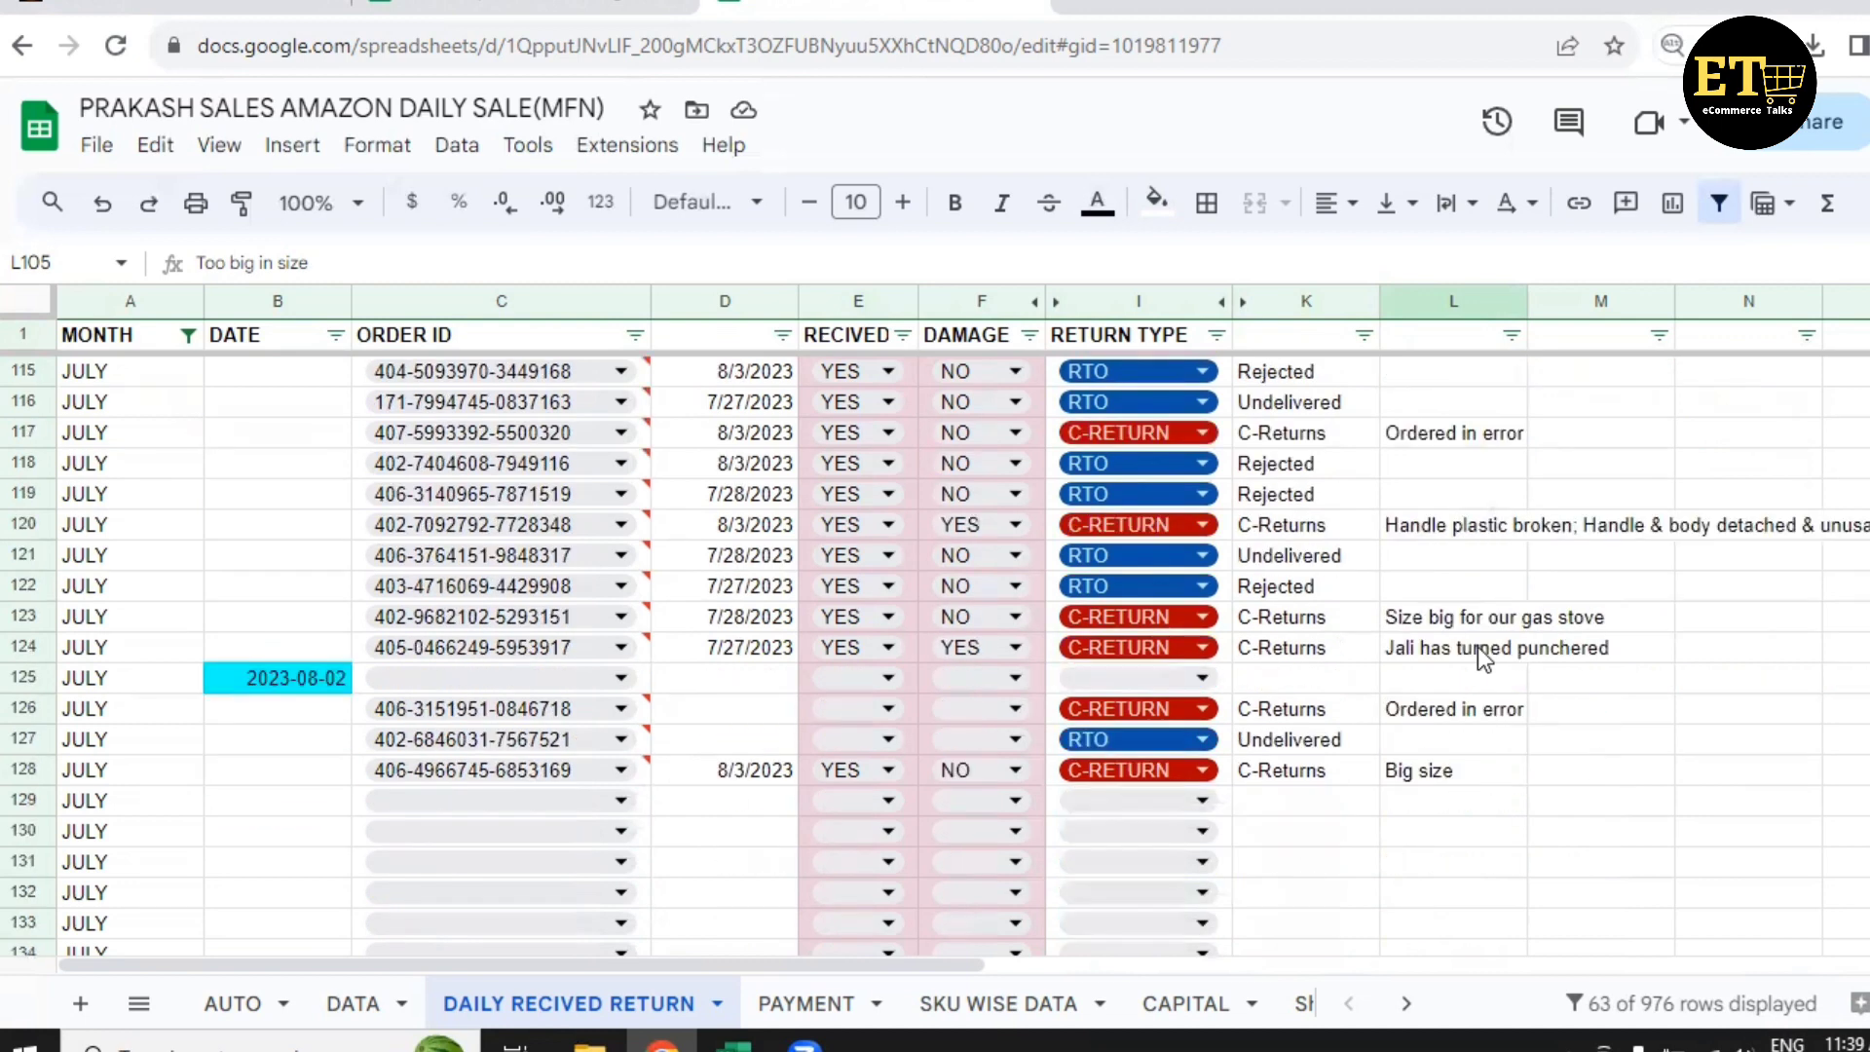
{"action": "scroll", "coordinate": [1476, 647], "scroll_direction": "up", "scroll_amount": 2}
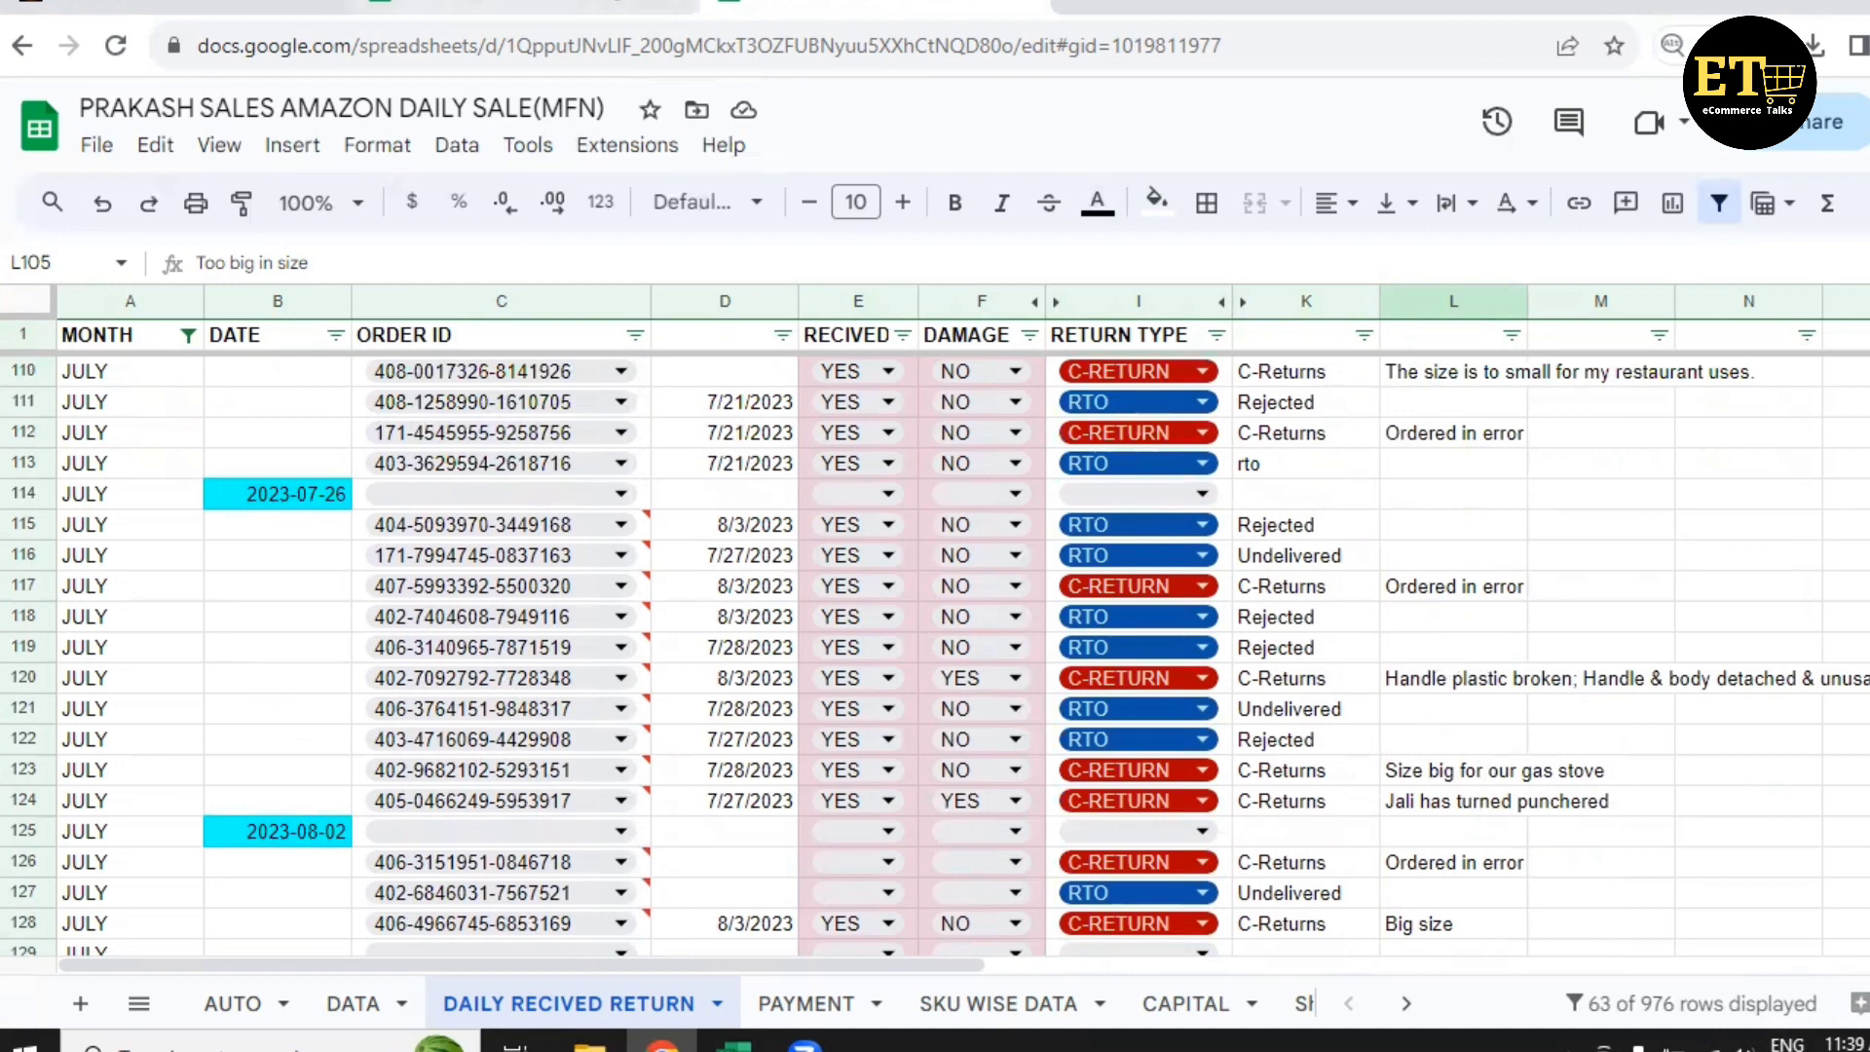
Switch to the untitled spreadsheet and widen column F so the RECIVED DATE header fits.
{"action": "left_click", "coordinate": [565, 8]}
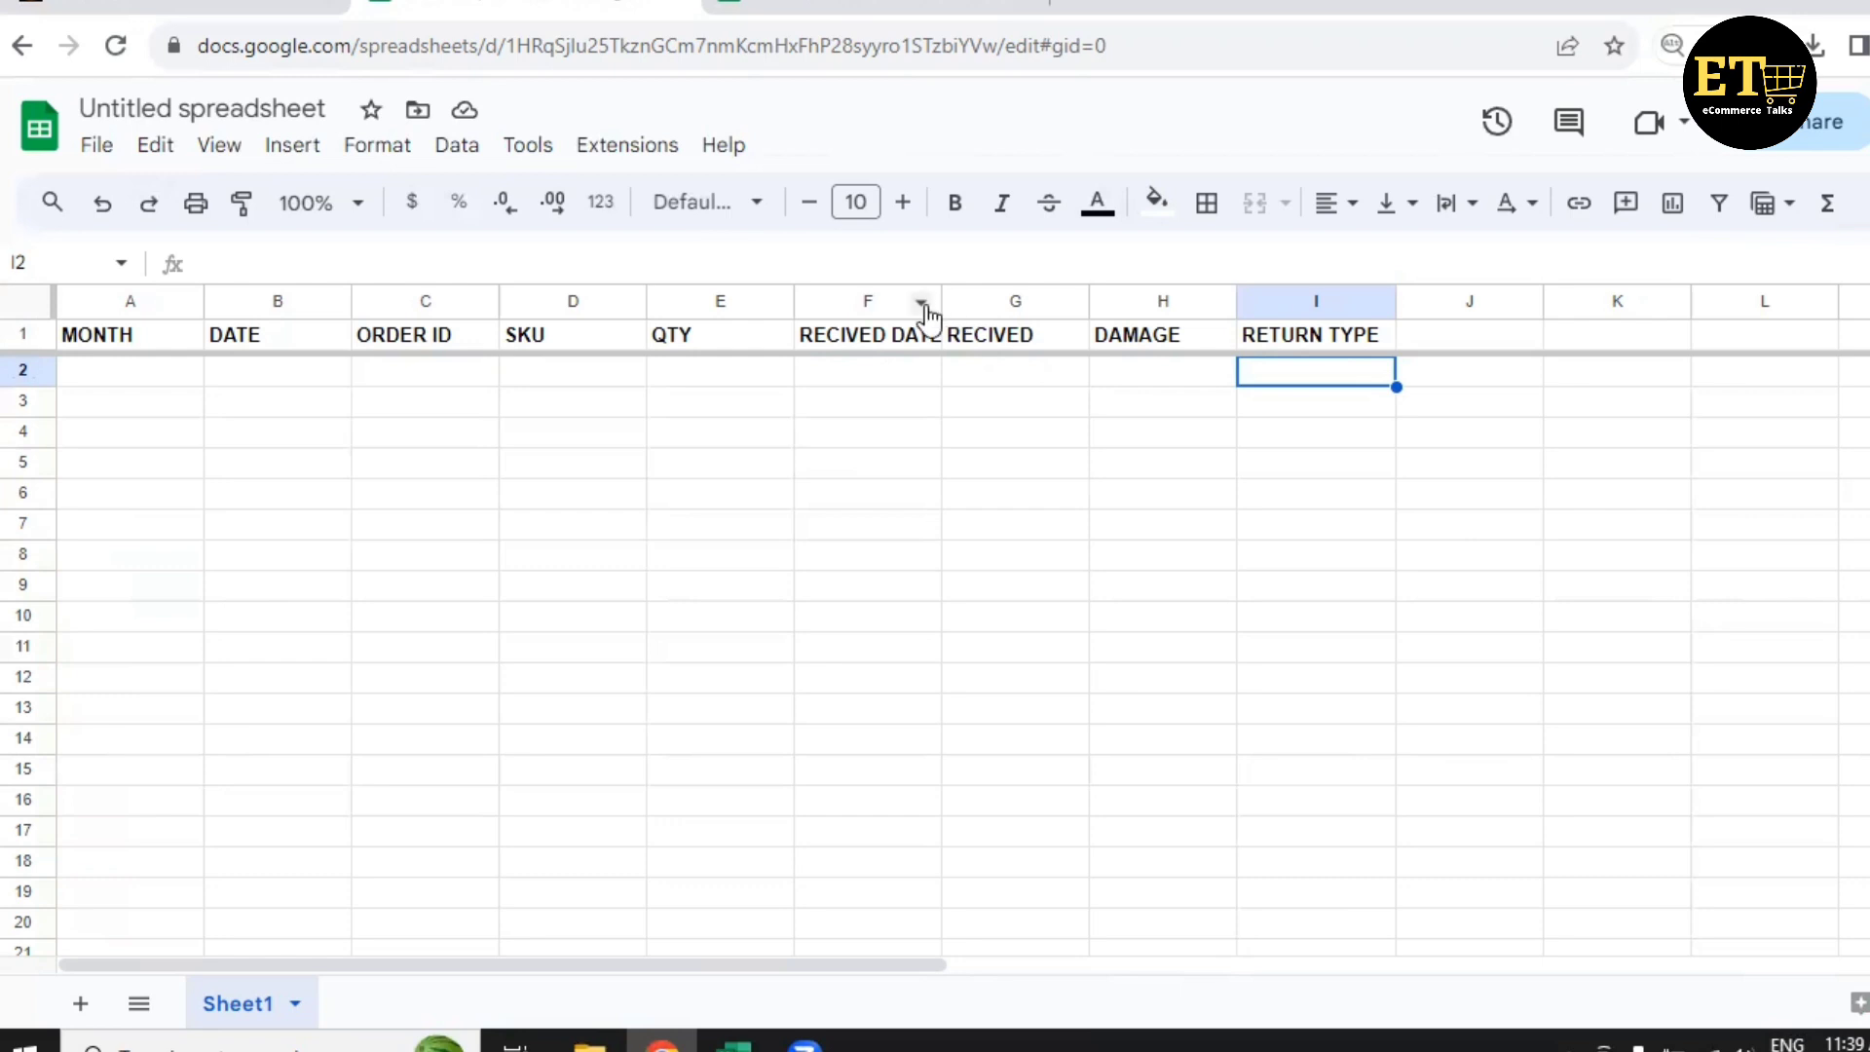
{"action": "left_click_drag", "start_coordinate": [941, 305], "coordinate": [970, 305]}
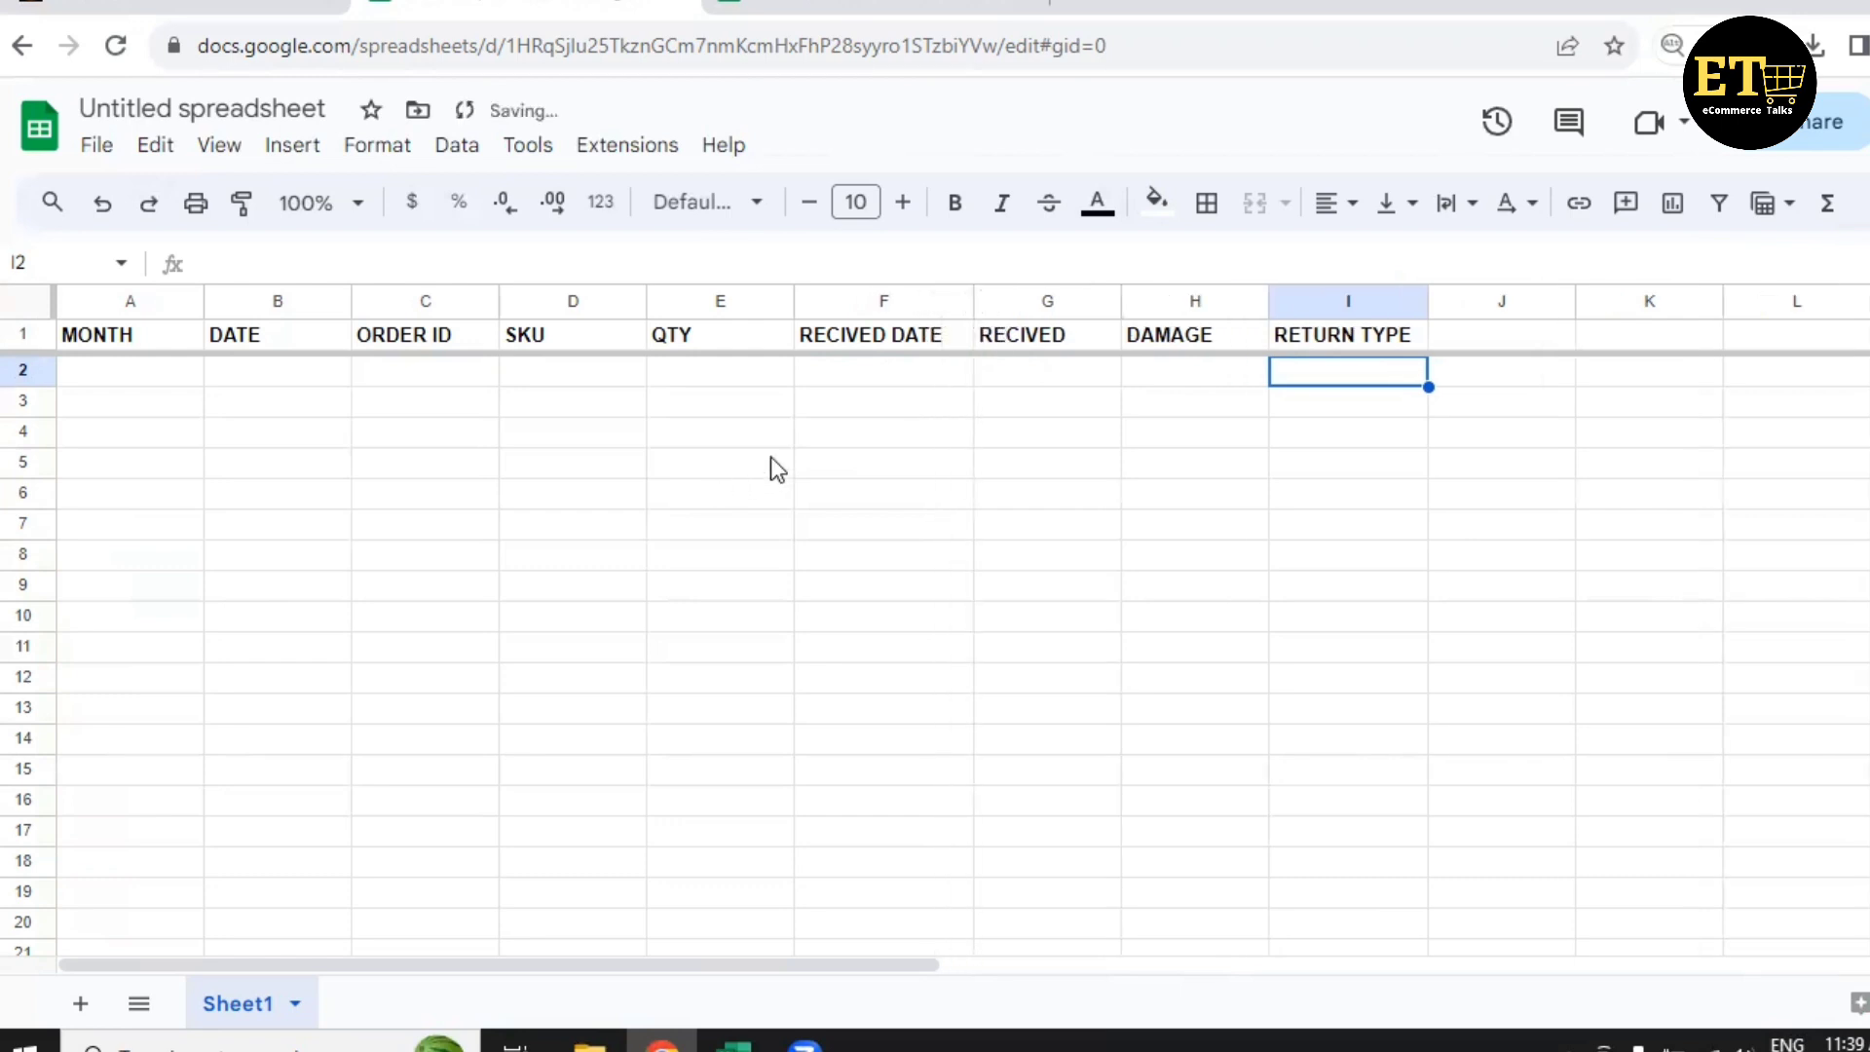
{"action": "left_click", "coordinate": [862, 392]}
{"action": "left_click", "coordinate": [861, 372]}
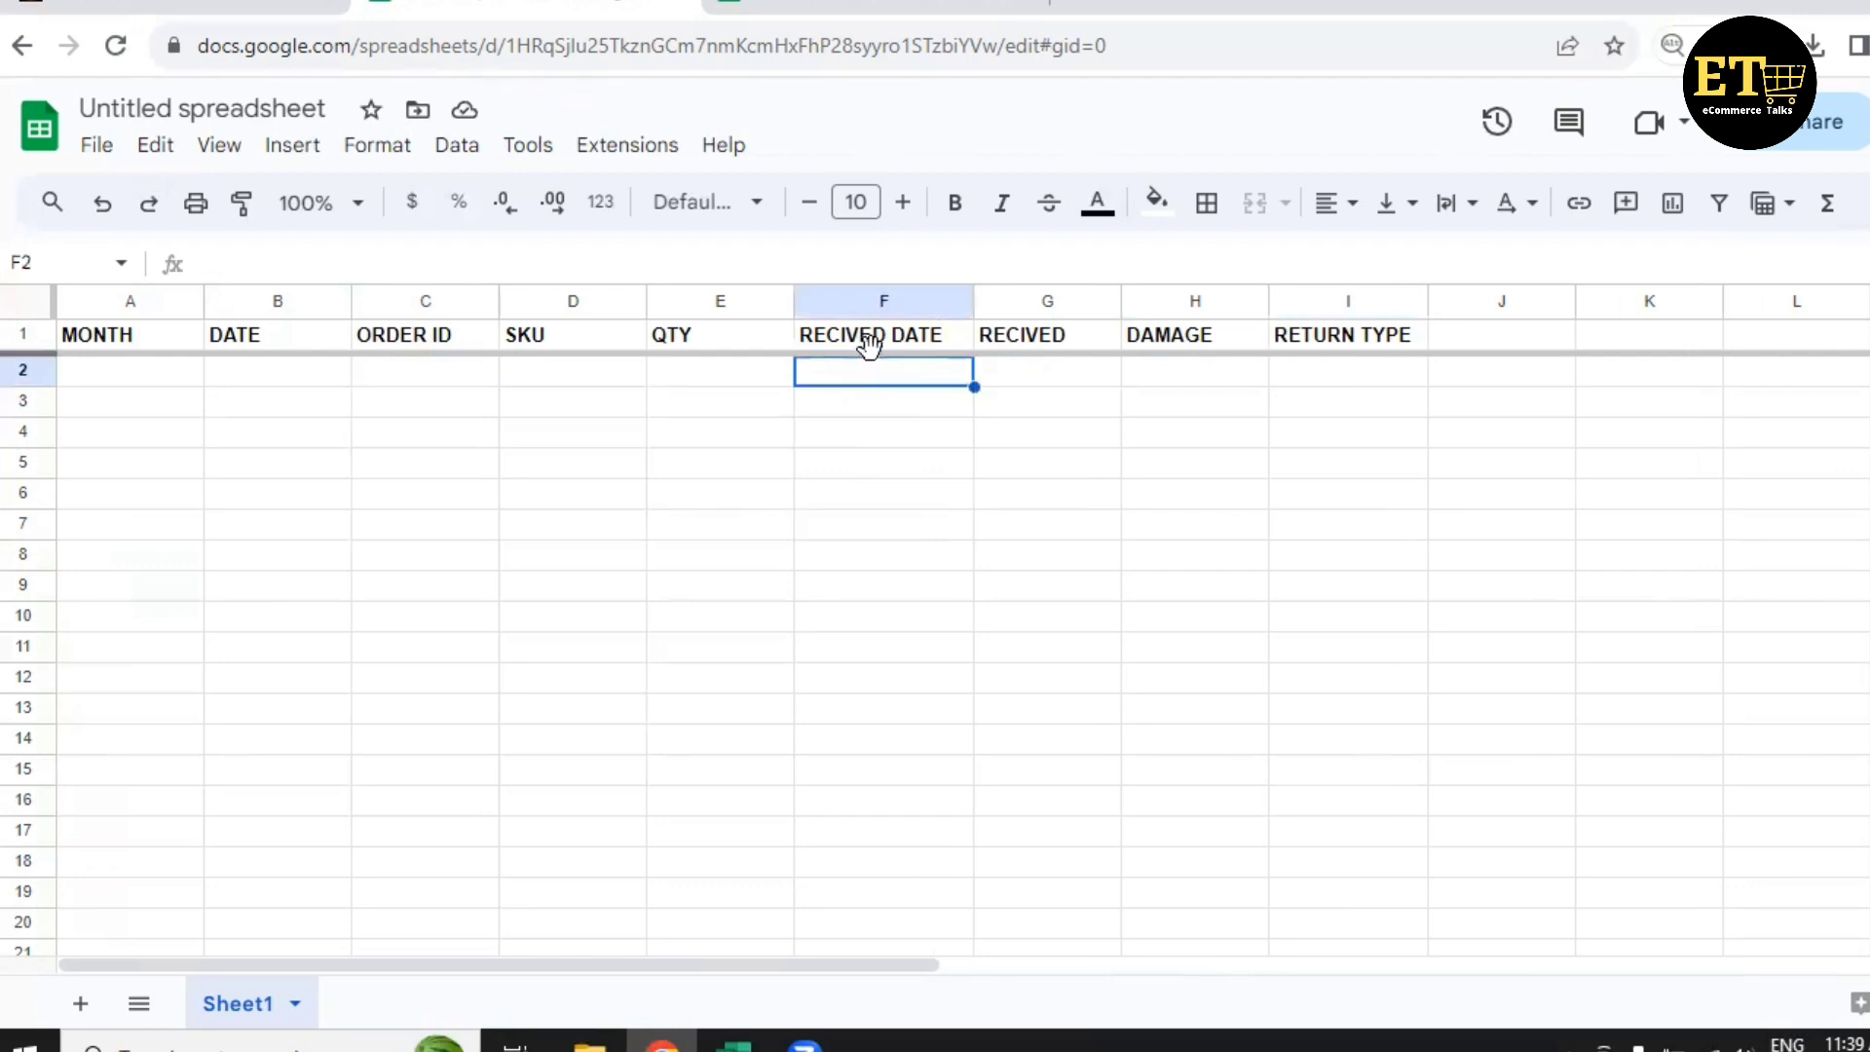
Check how the MONTH column is used by viewing its filter values in the DAILY RECIVED RETURN sheet.
{"action": "left_click", "coordinate": [547, 372]}
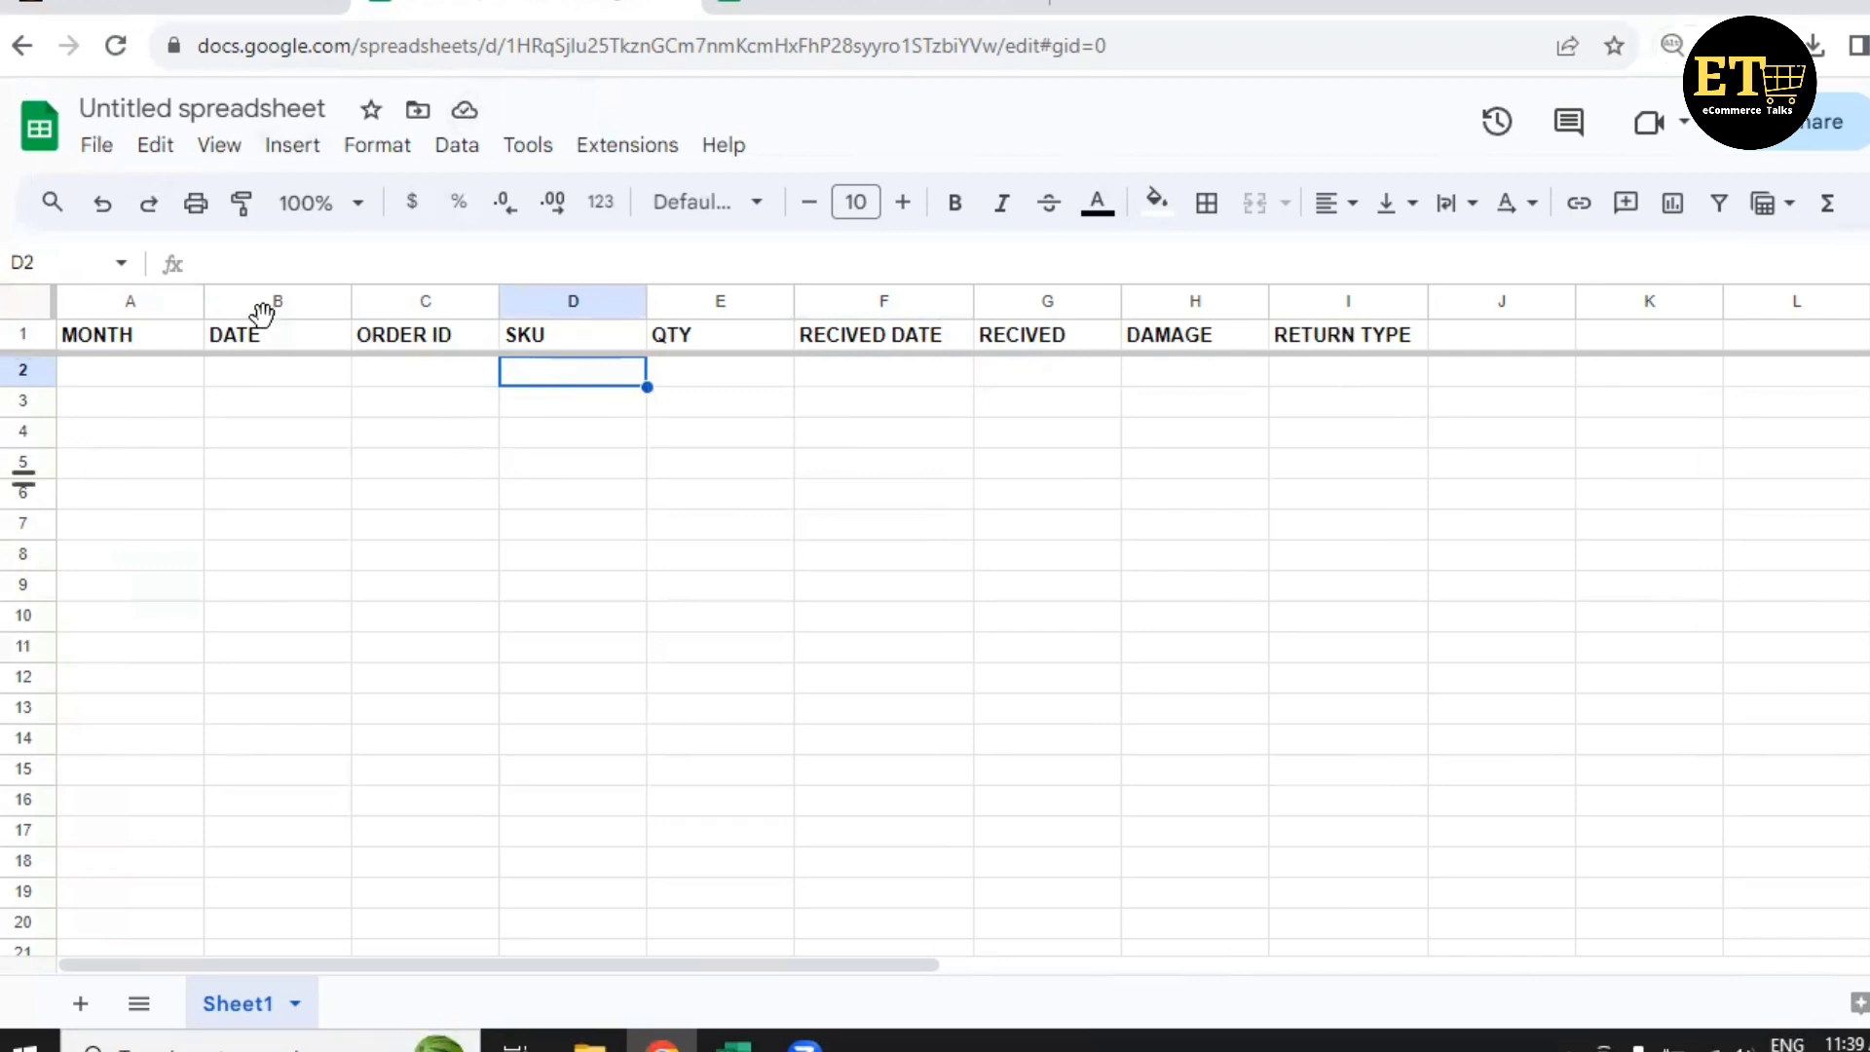
{"action": "left_click", "coordinate": [138, 332]}
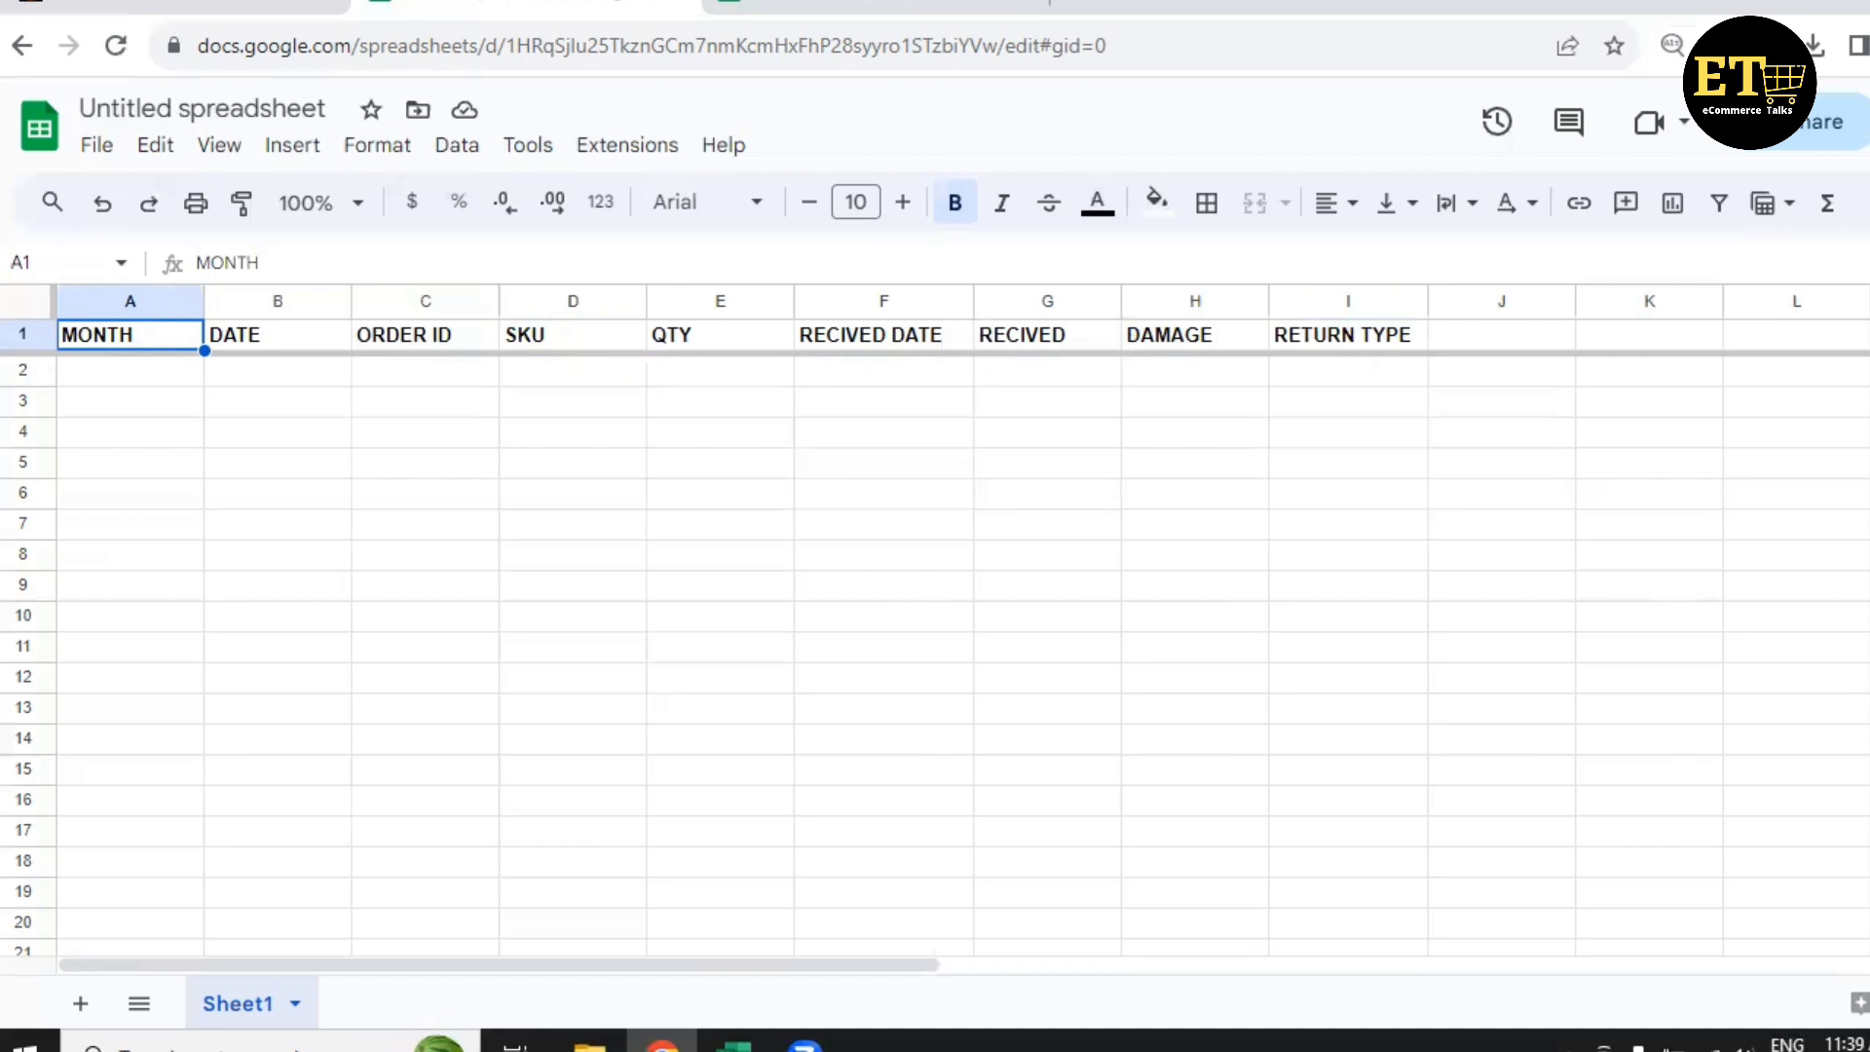
{"action": "key", "text": "Down"}
{"action": "key", "text": "Down"}
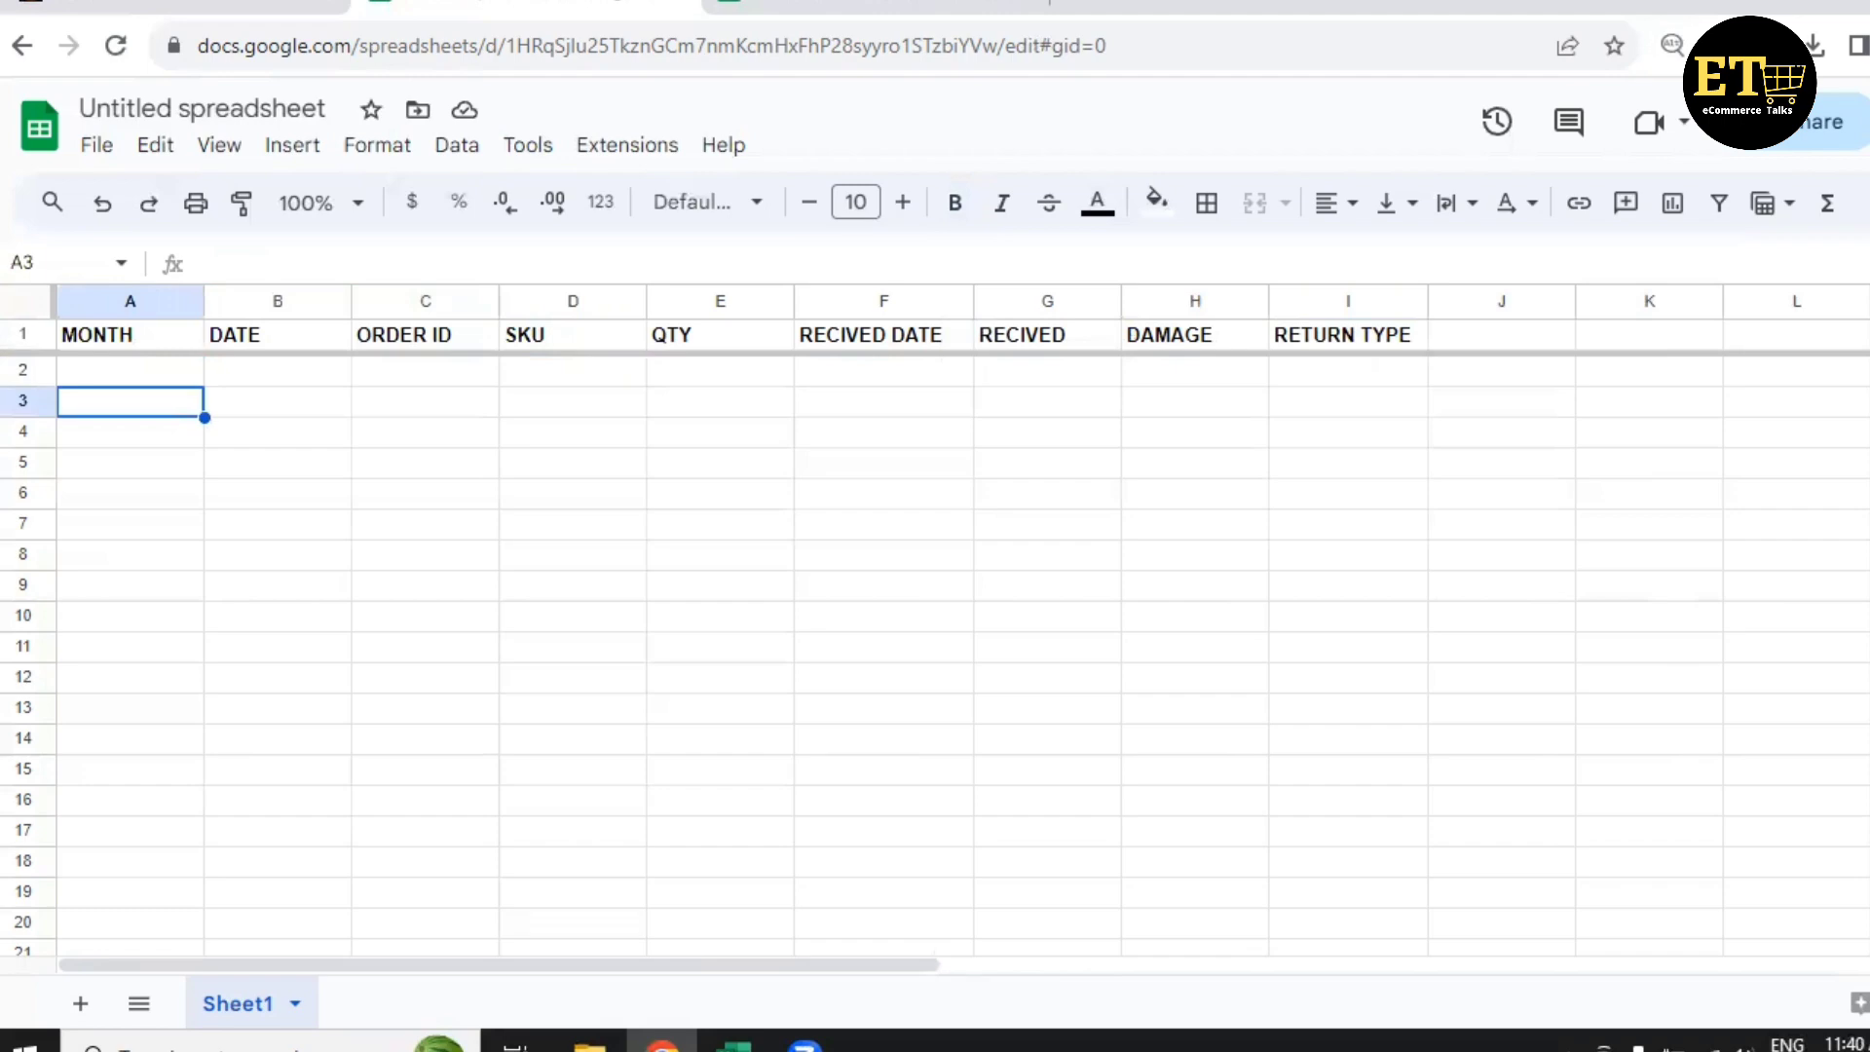
{"action": "left_click", "coordinate": [886, 4]}
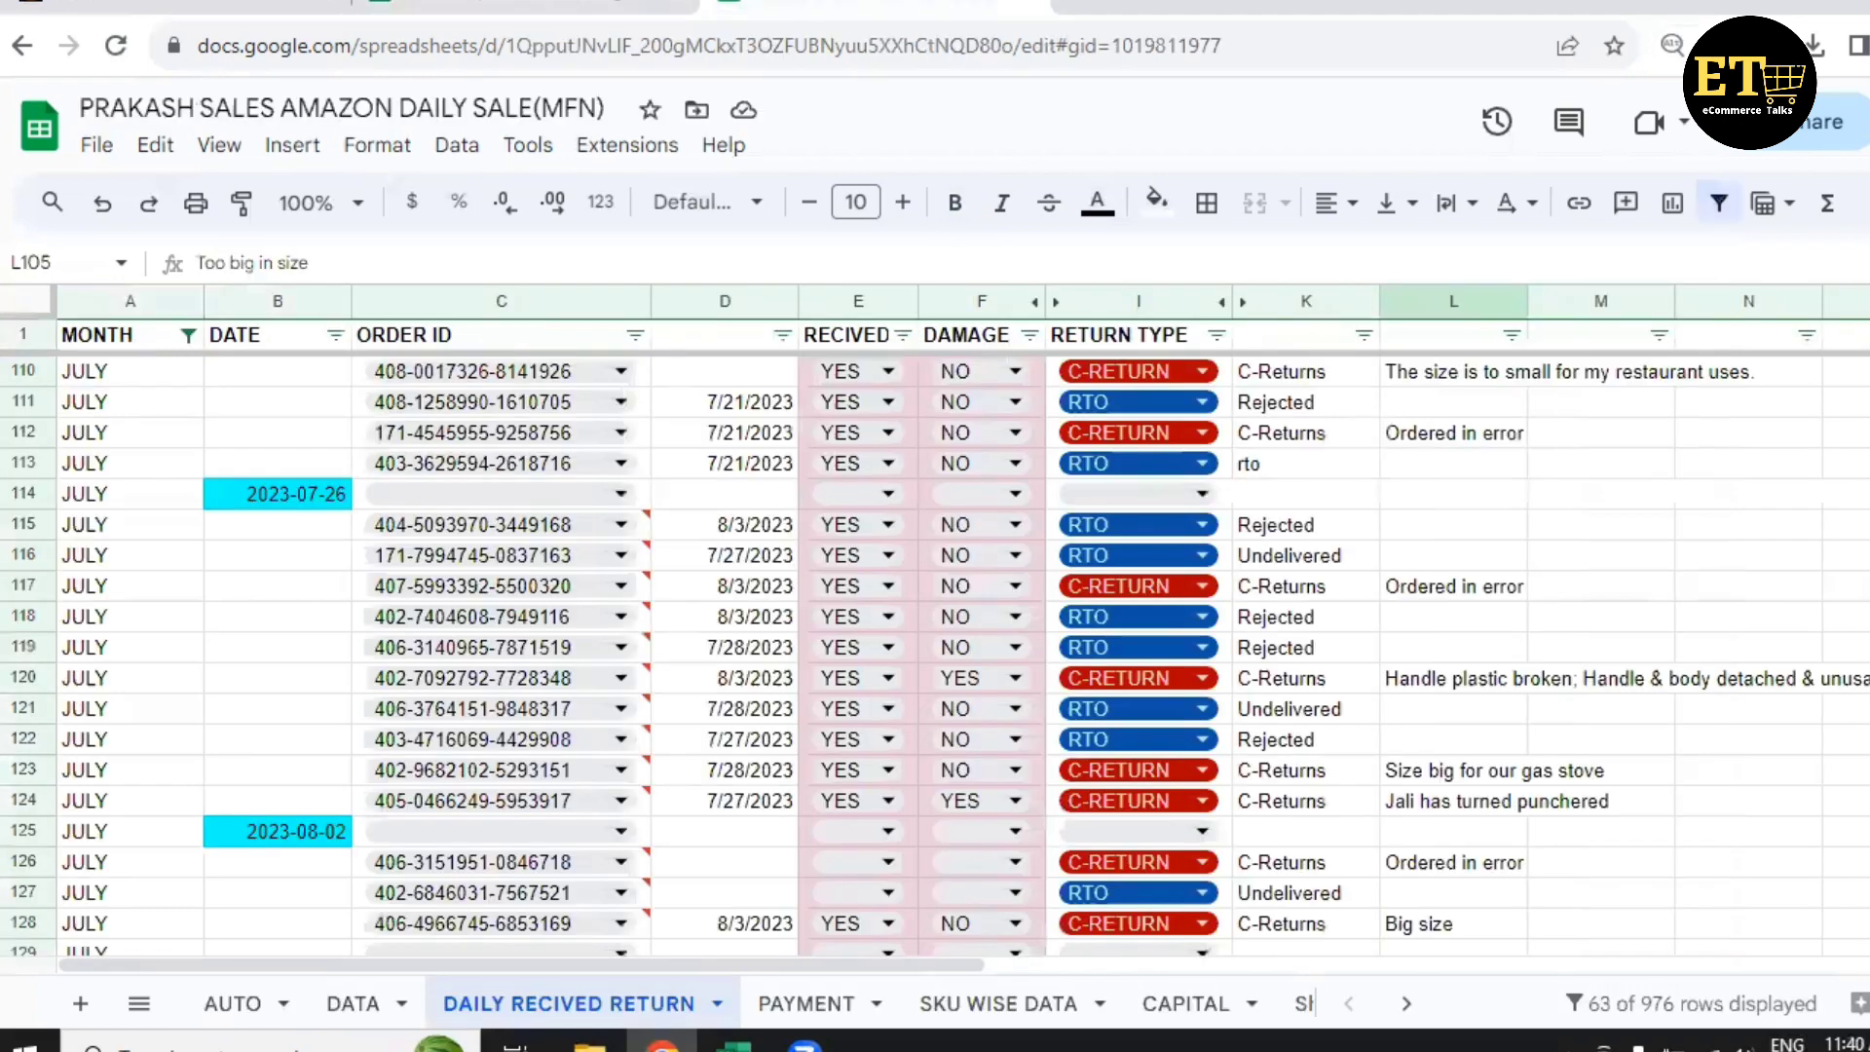
{"action": "left_click", "coordinate": [187, 335]}
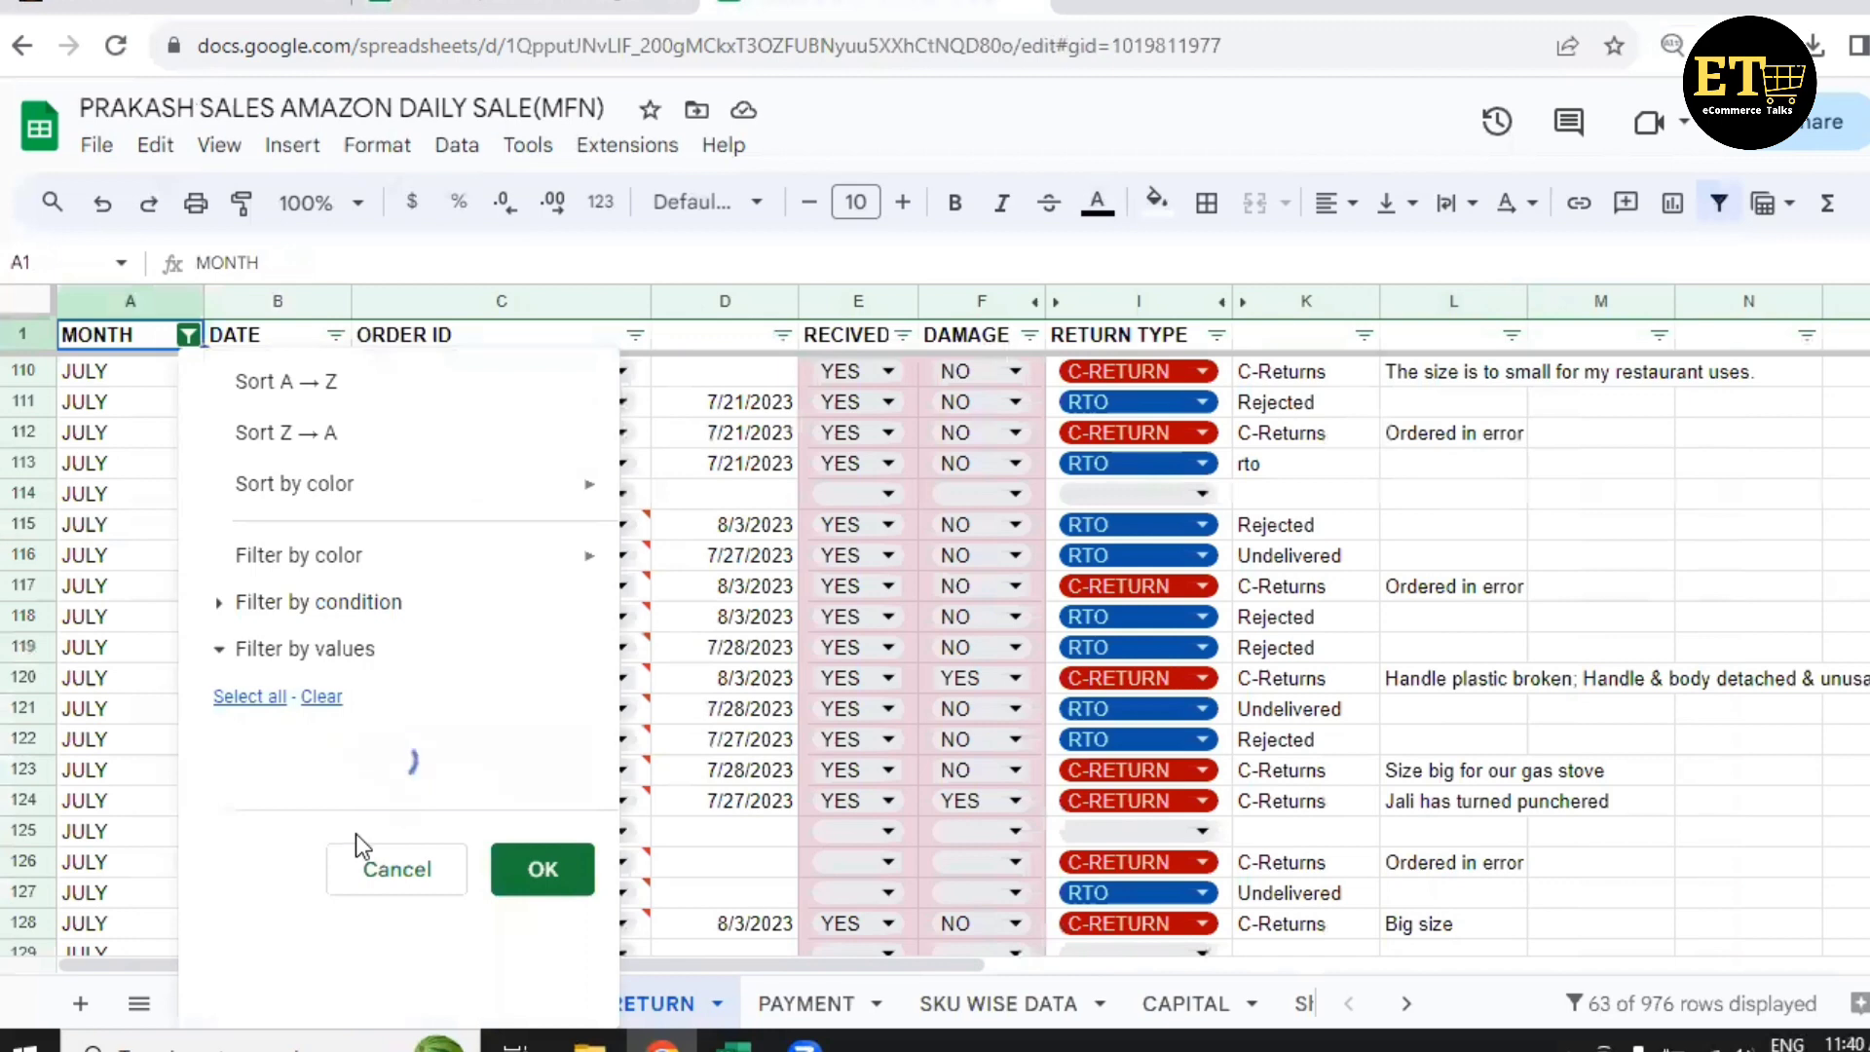
{"action": "scroll", "coordinate": [331, 896], "scroll_direction": "down", "scroll_amount": 1}
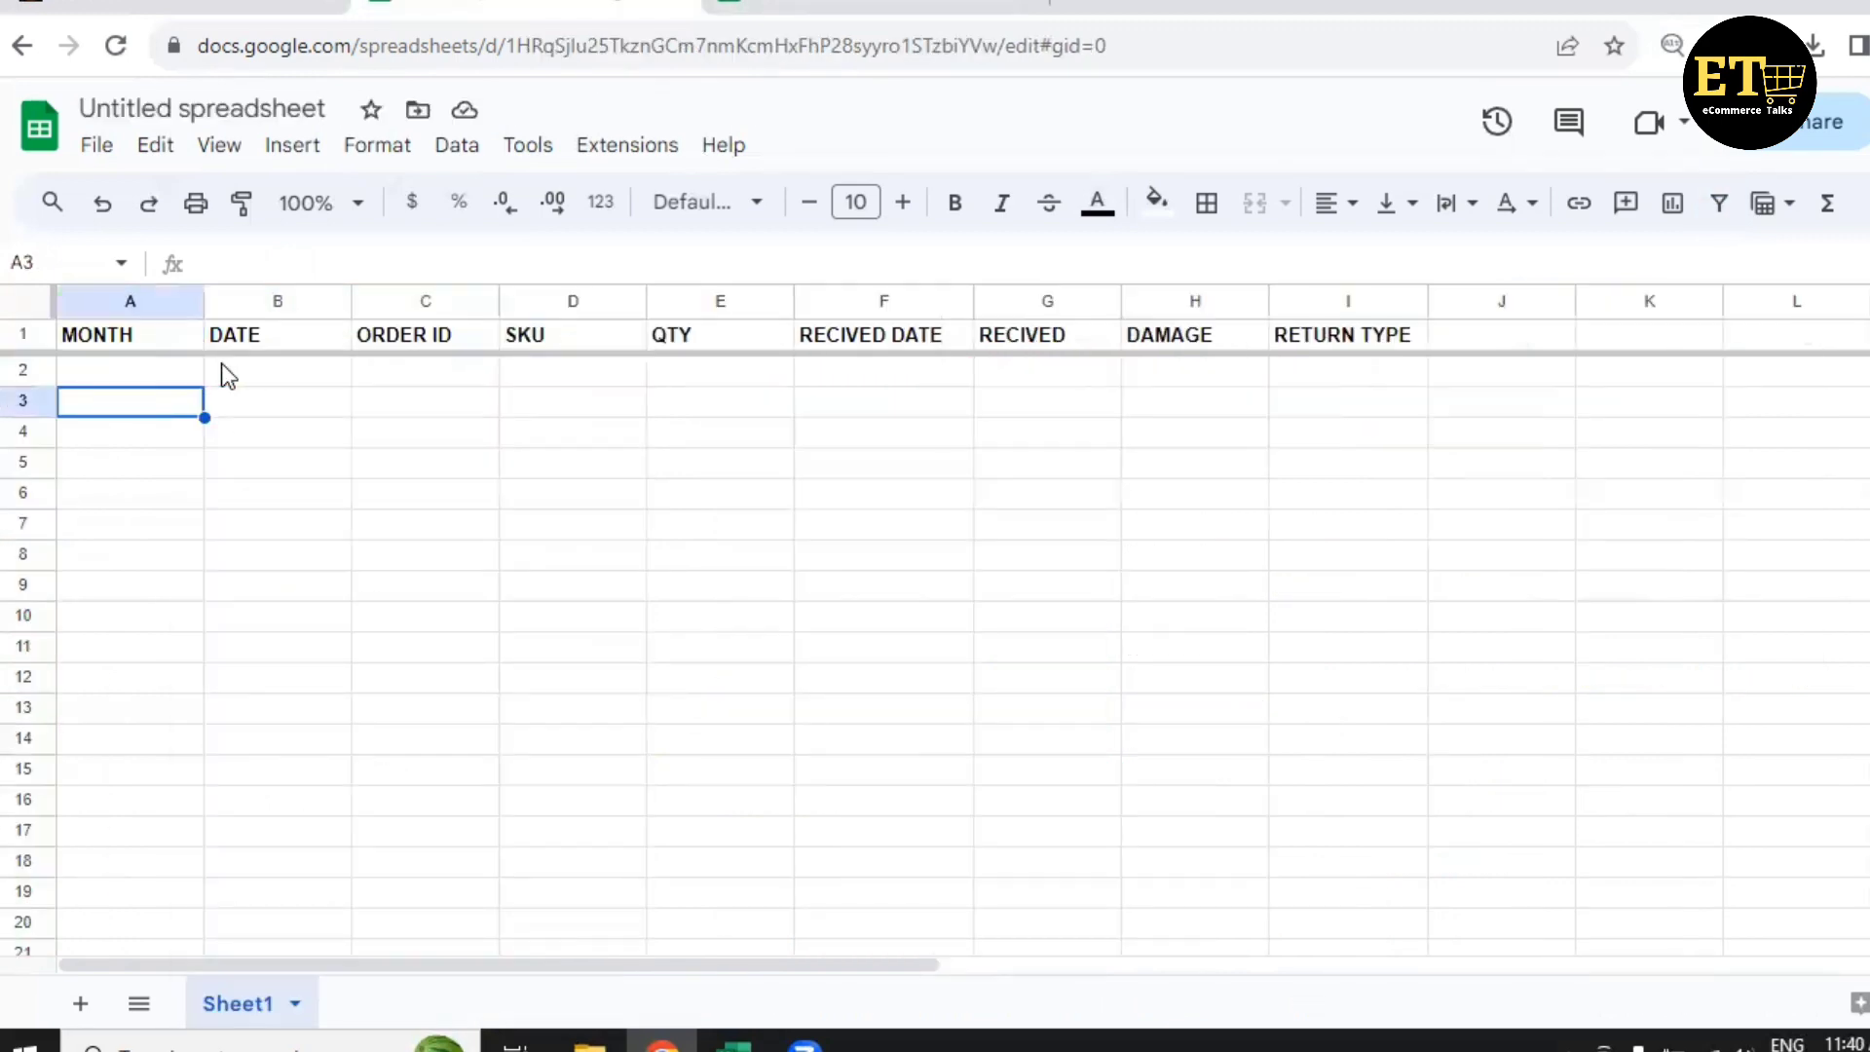
Review the header cells from DATE through RETURN TYPE in the untitled spreadsheet.
{"action": "left_click", "coordinate": [263, 338]}
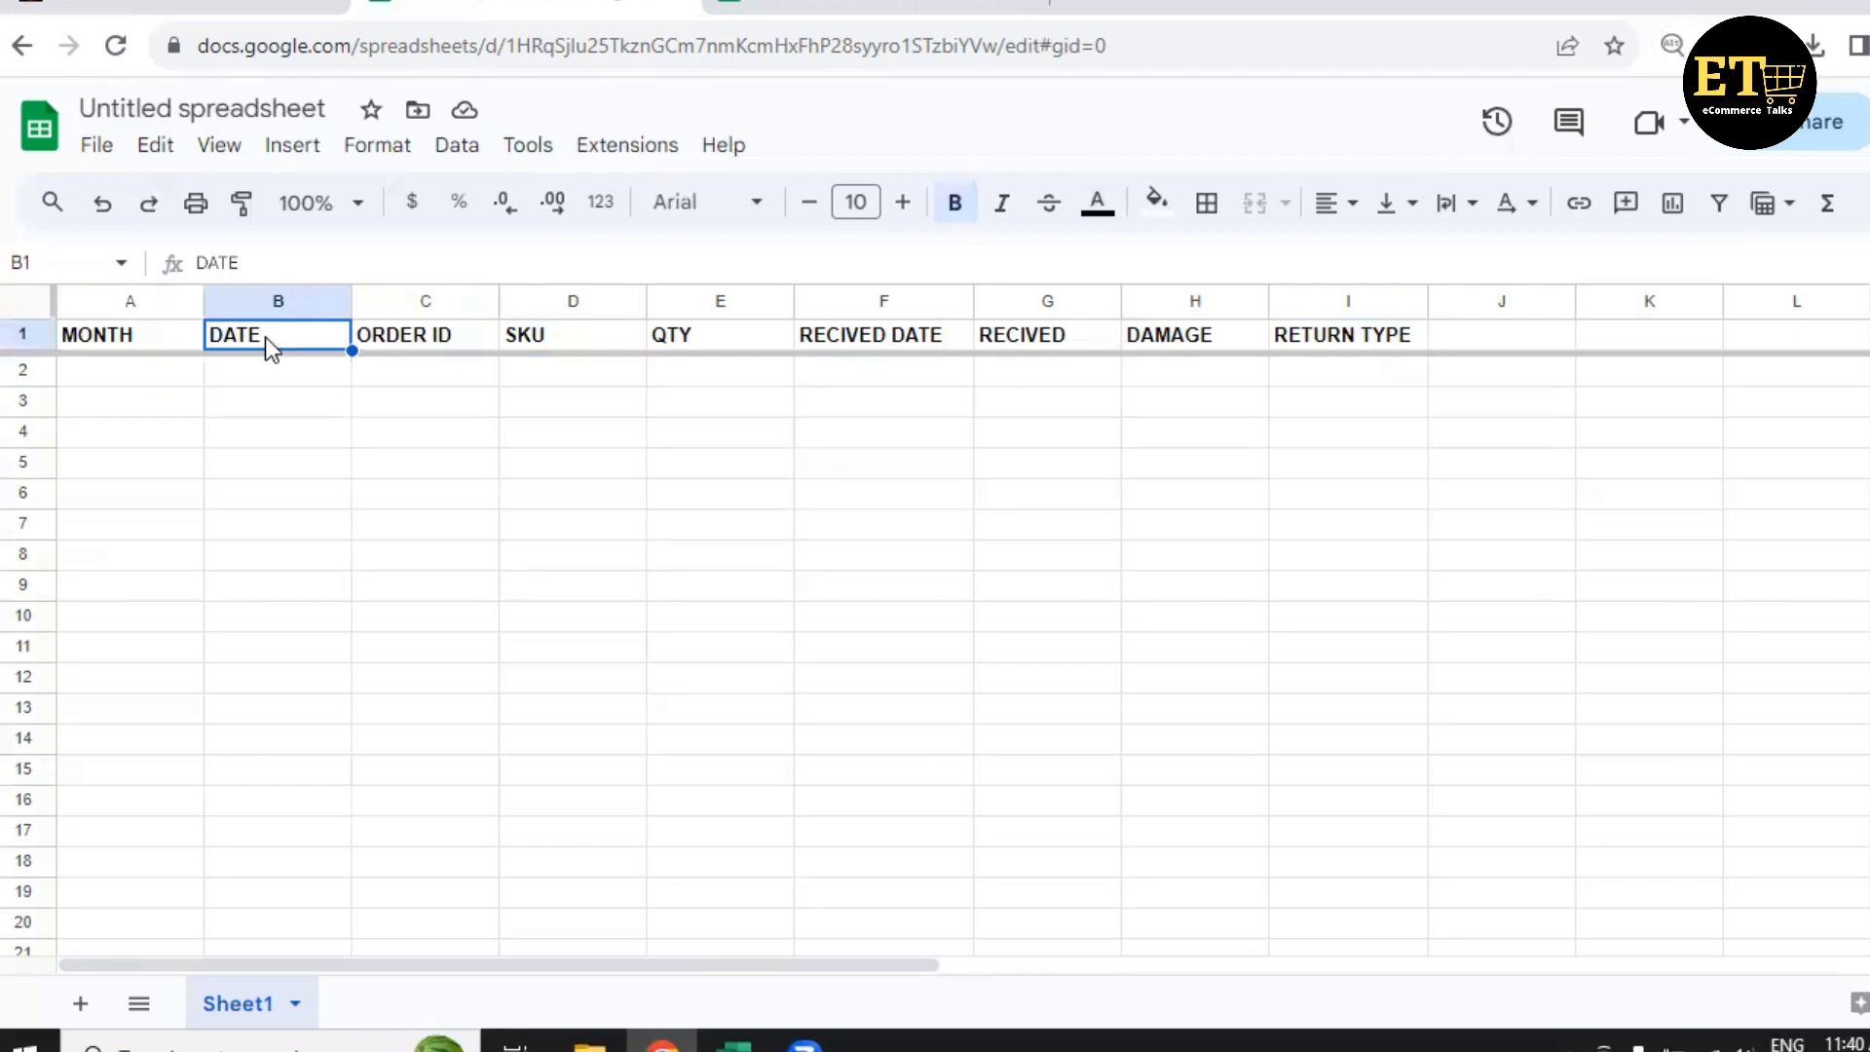
{"action": "key", "text": "Right"}
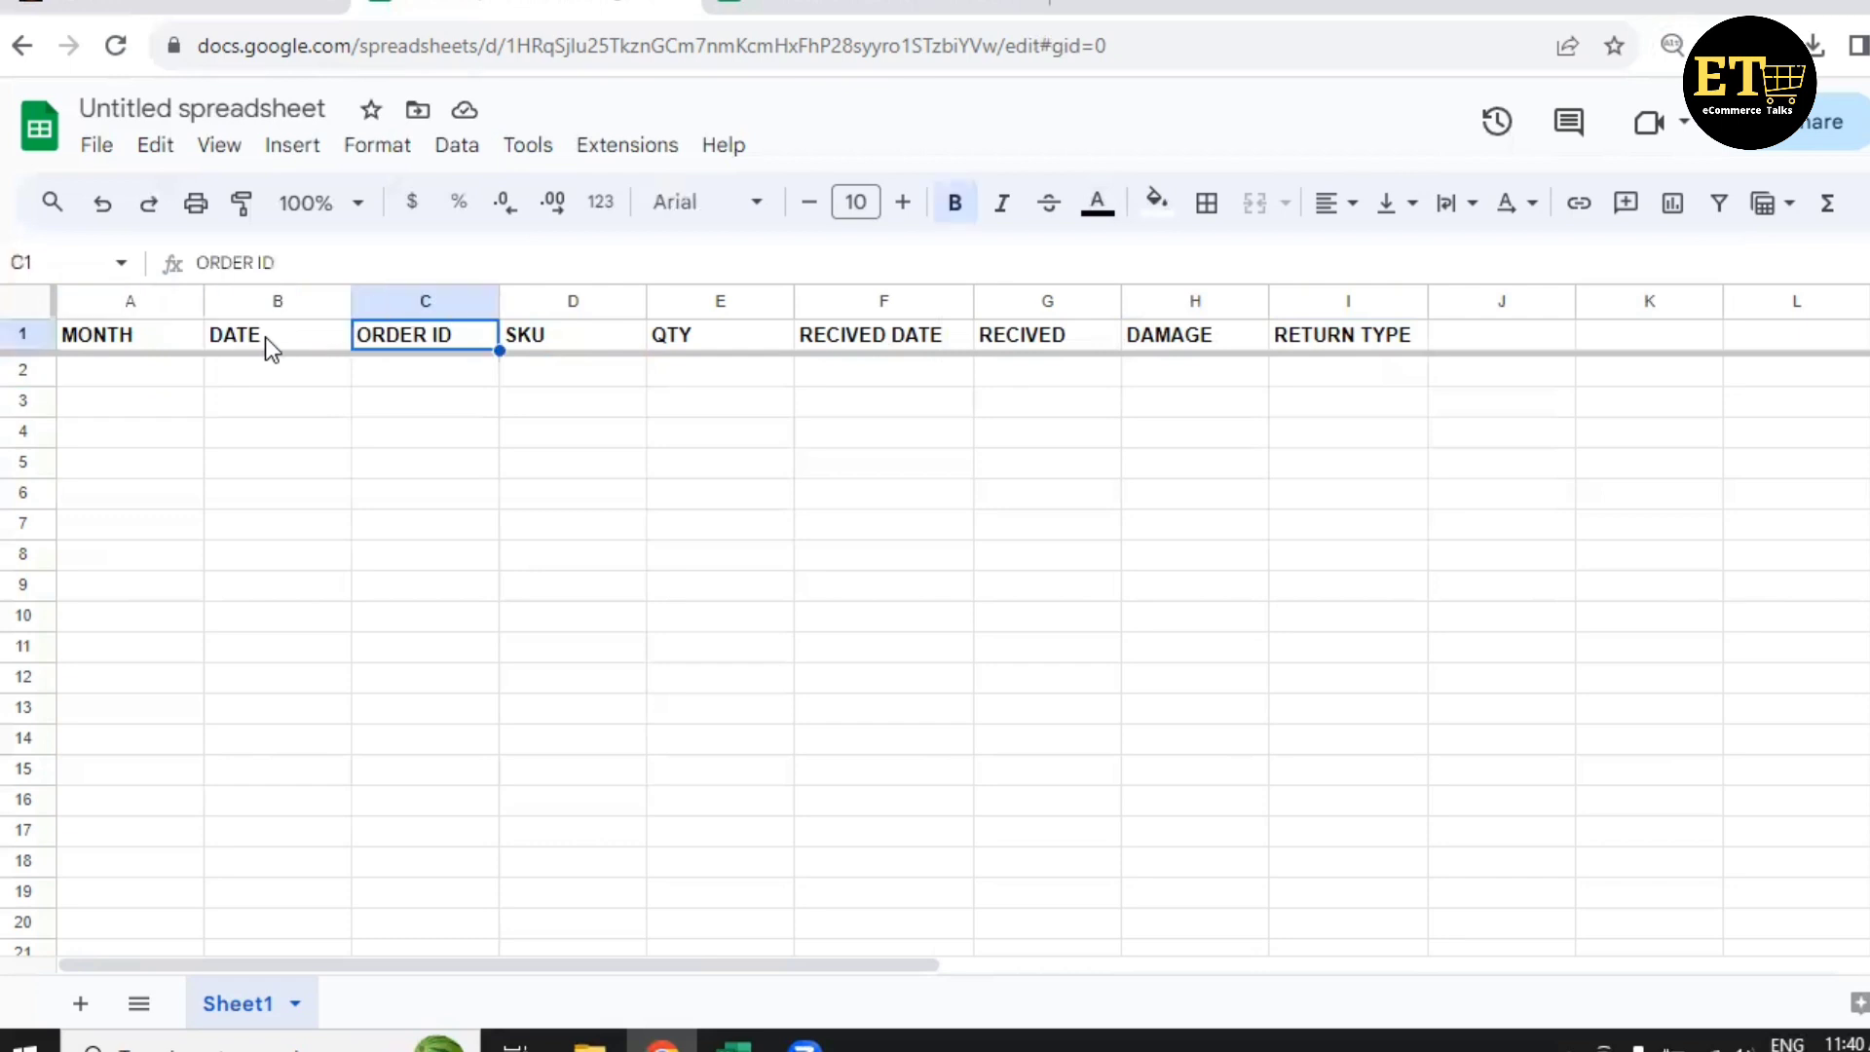
{"action": "key", "text": "Right"}
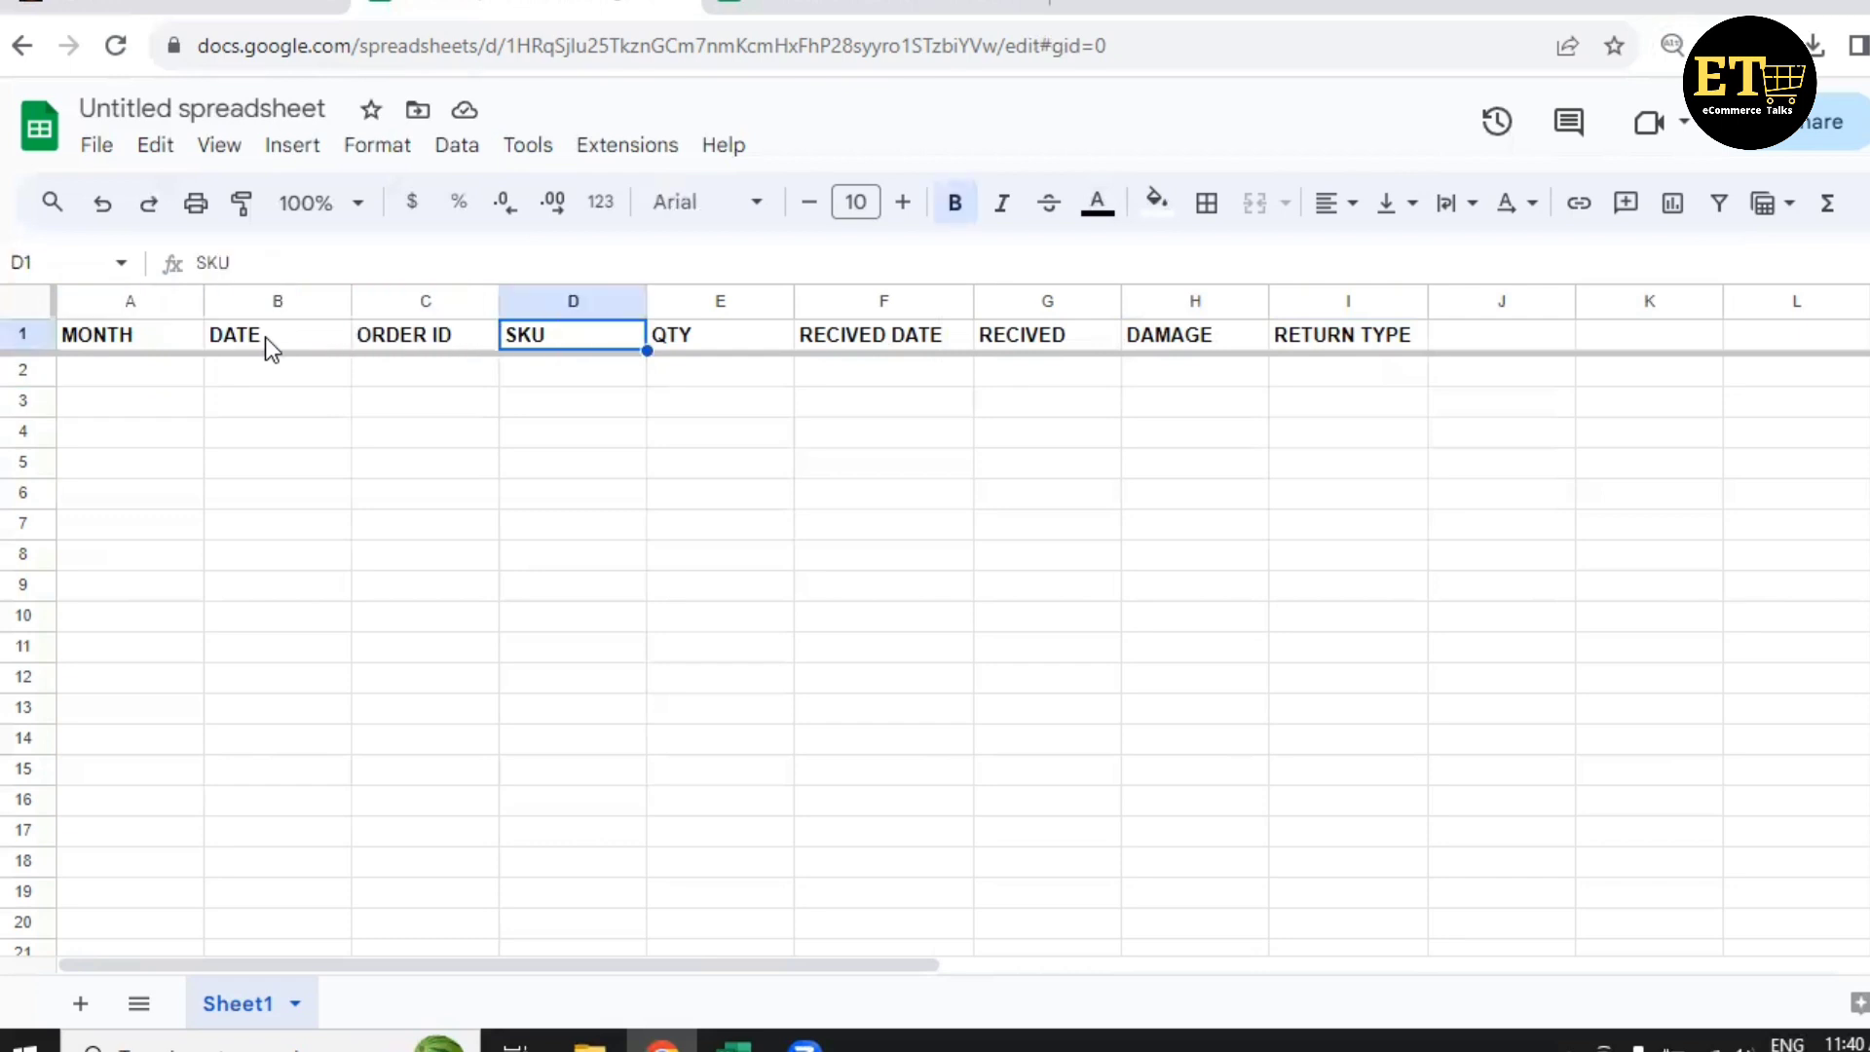
{"action": "key", "text": "Right"}
{"action": "key", "text": "Right"}
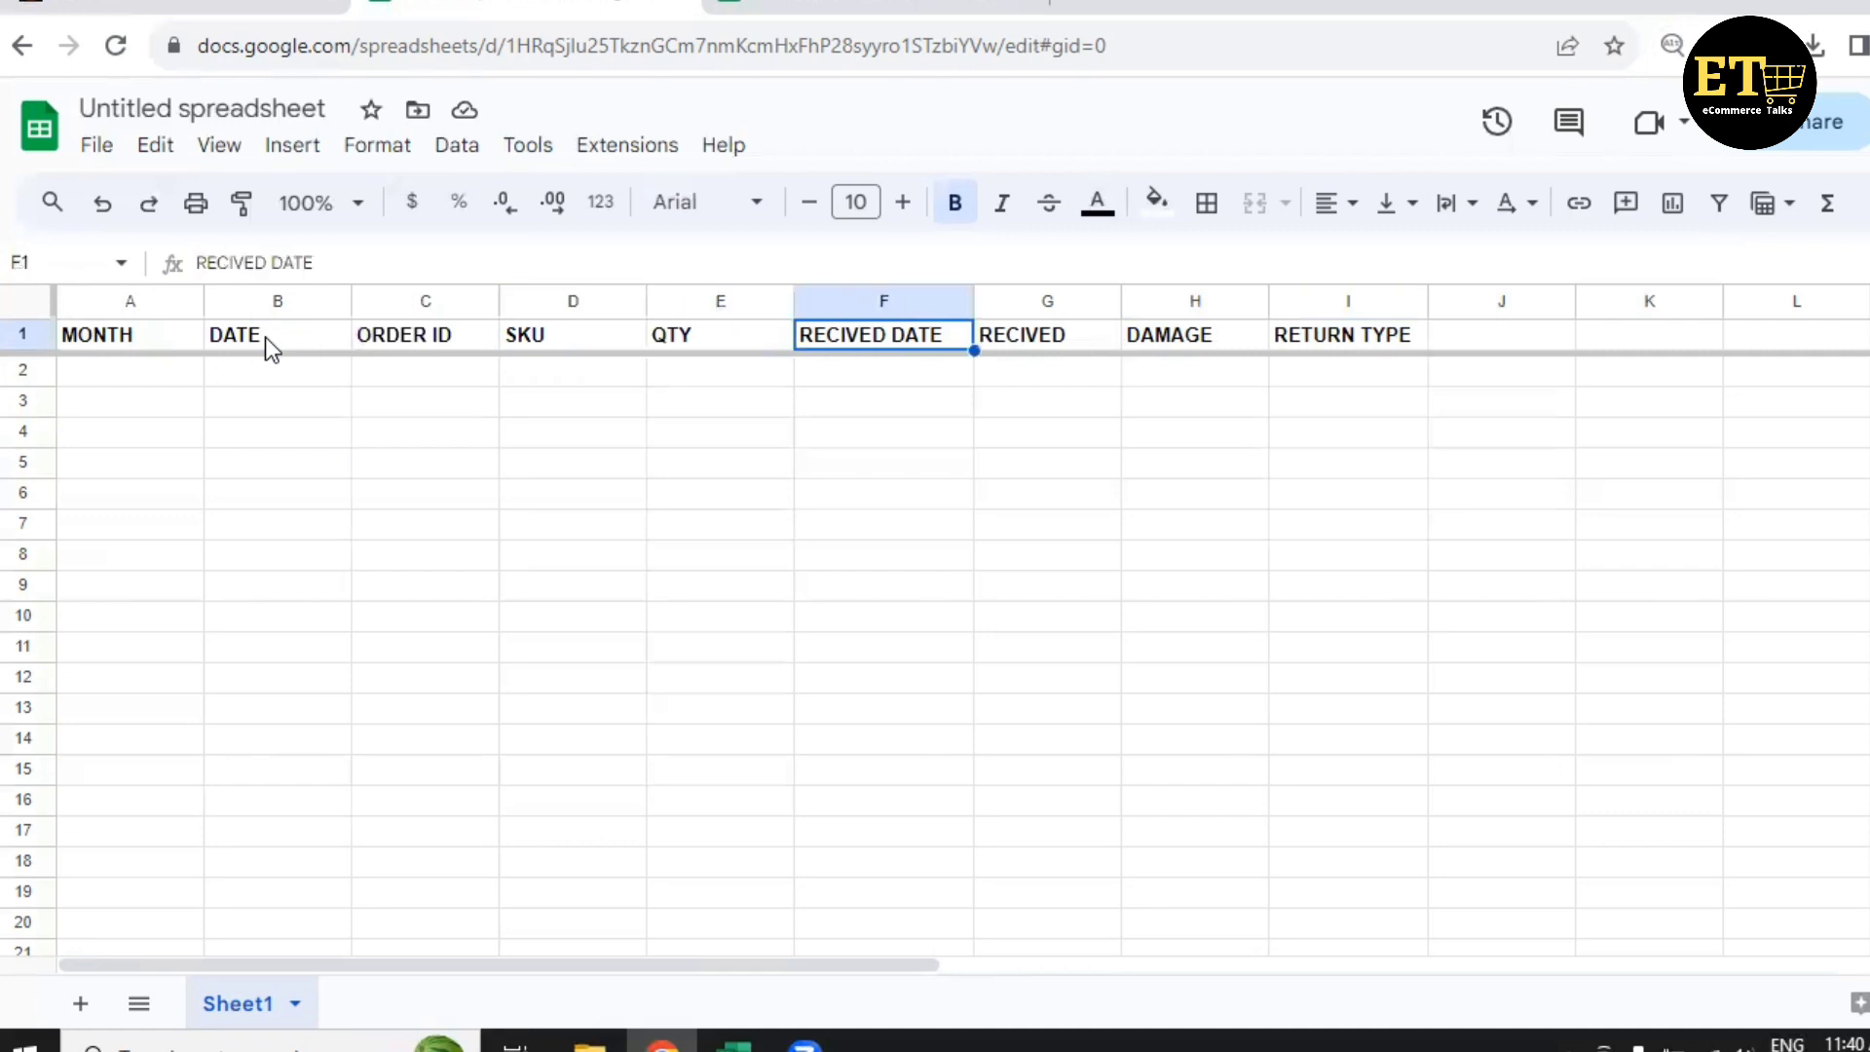
{"action": "key", "text": "Right"}
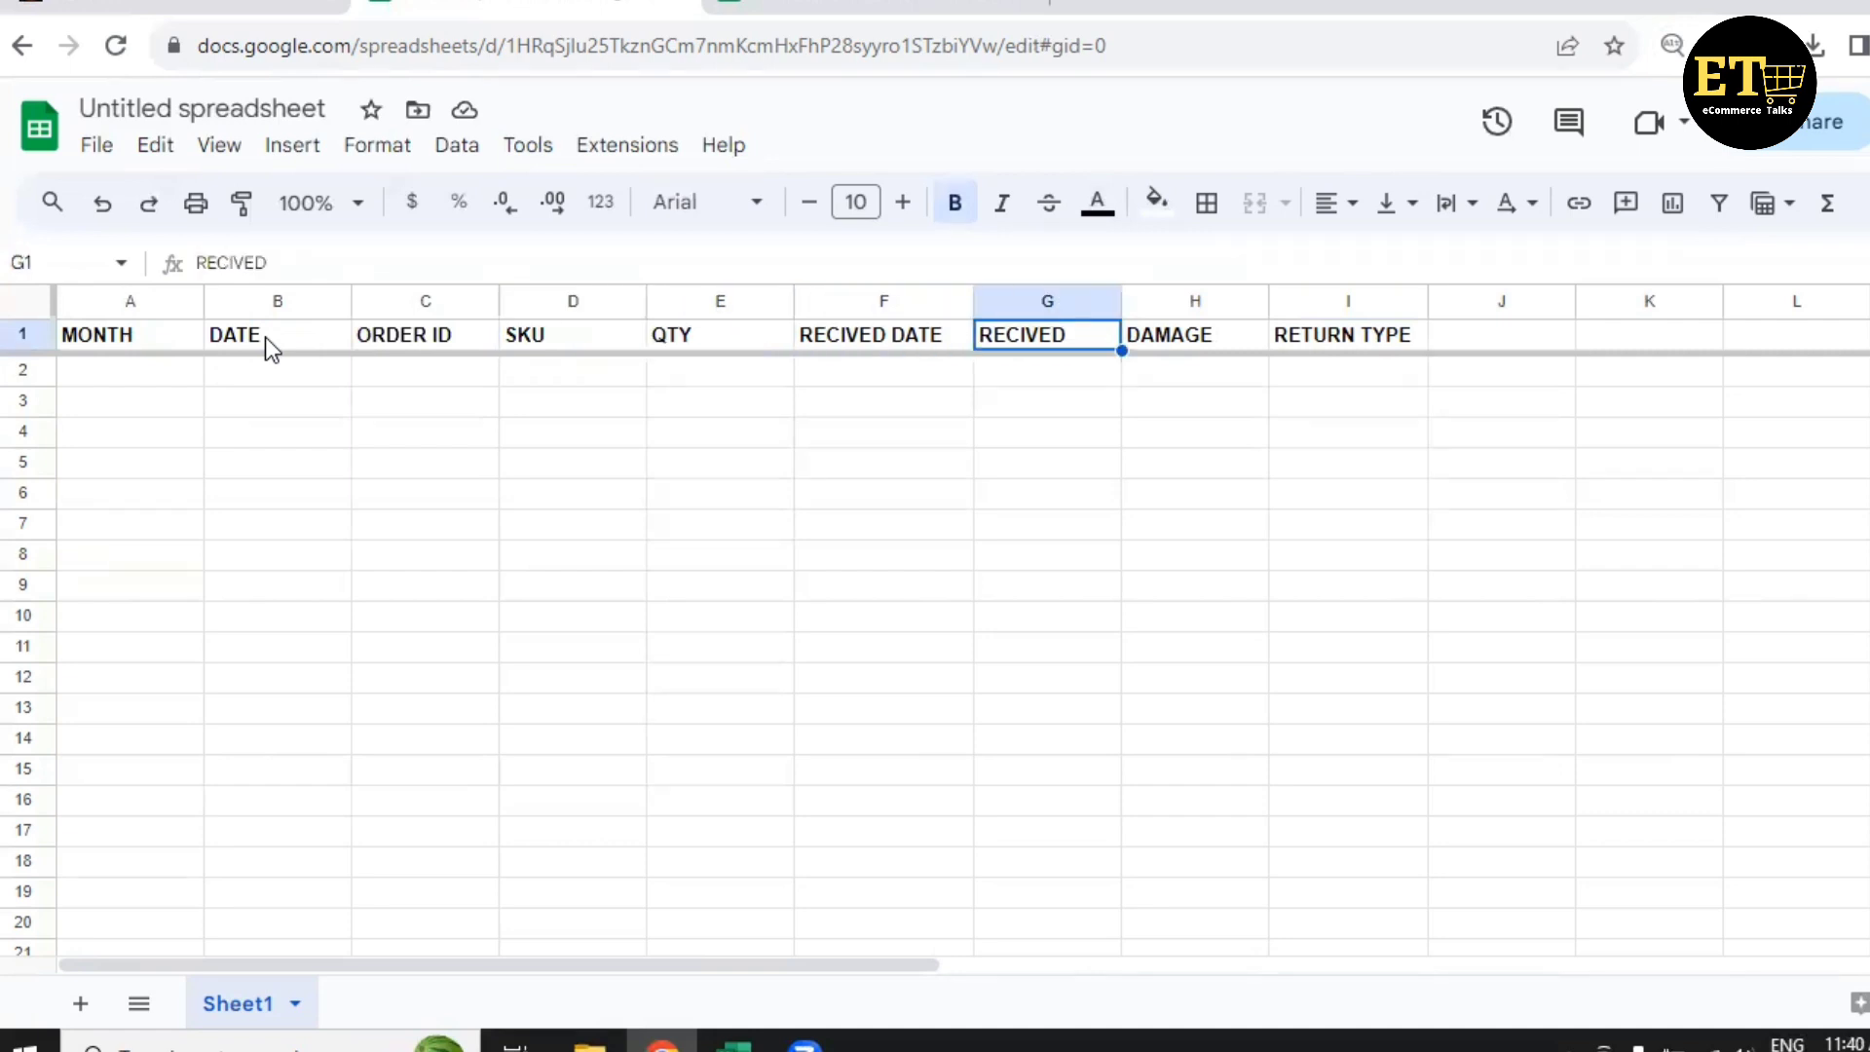
{"action": "key", "text": "Left"}
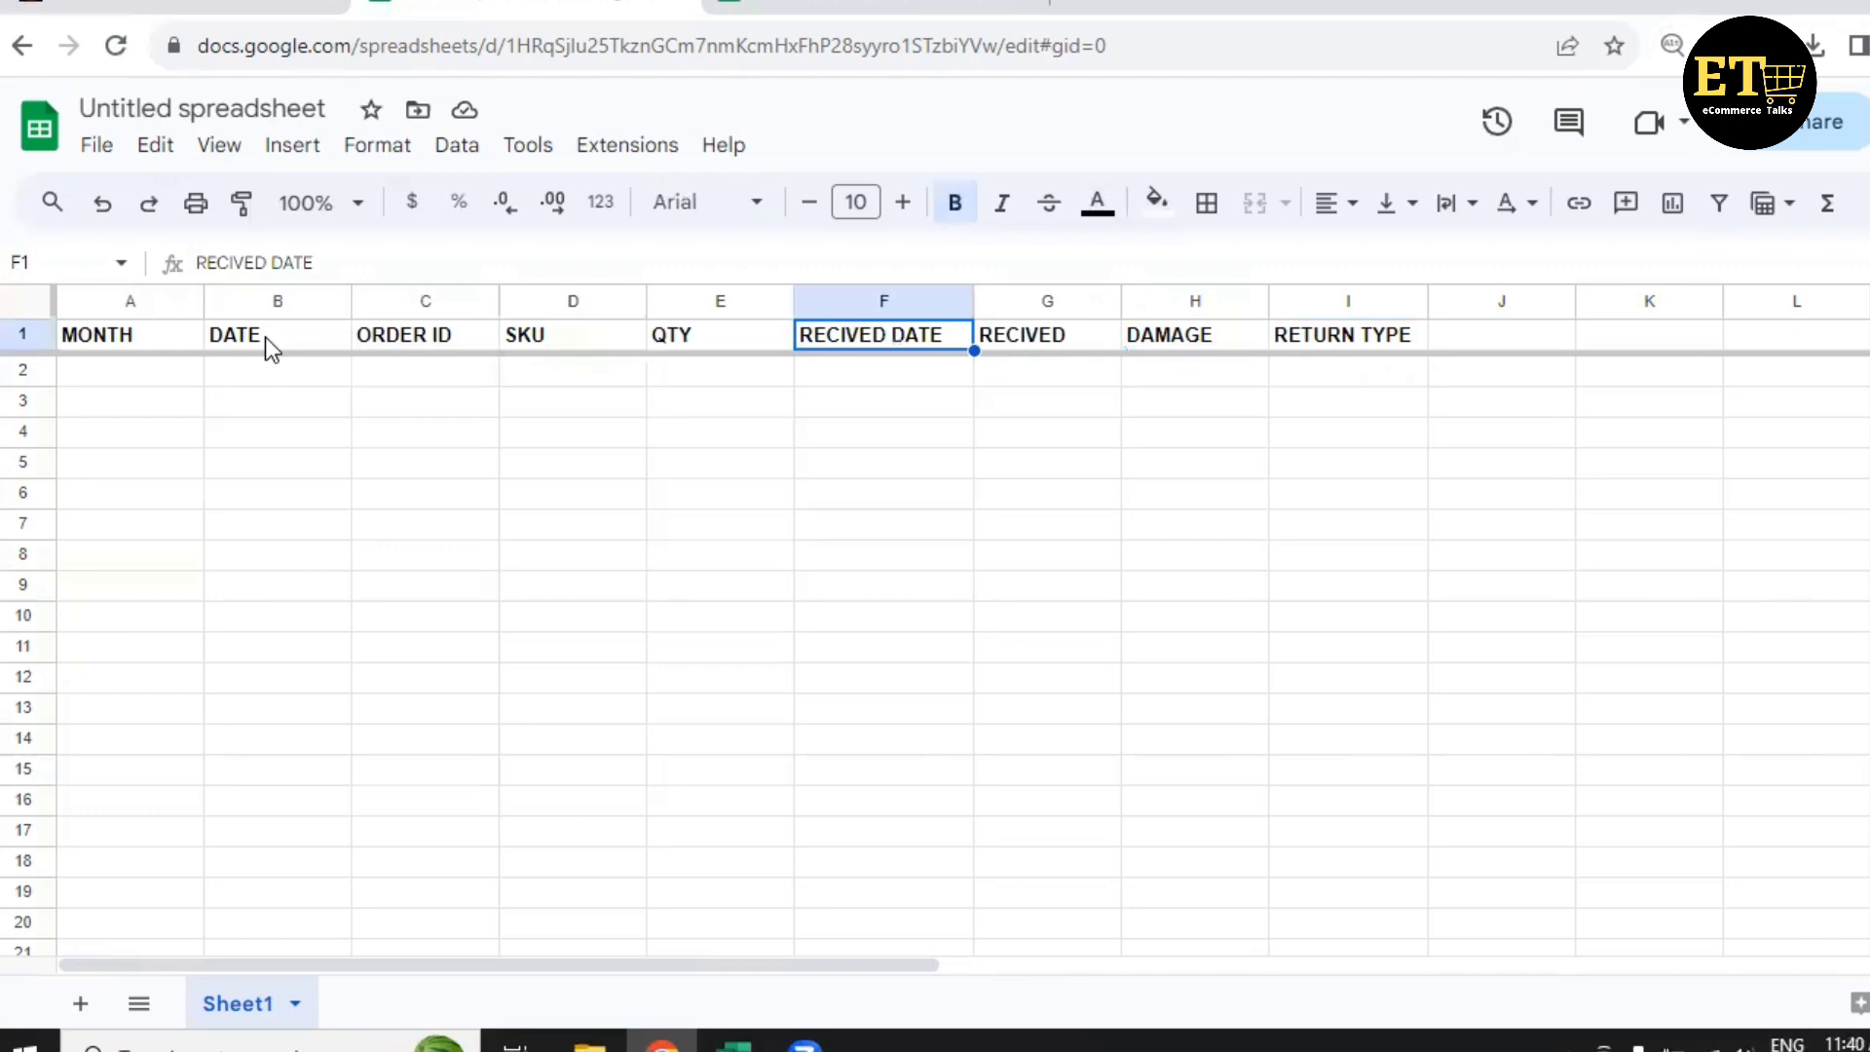
{"action": "key", "text": "Right"}
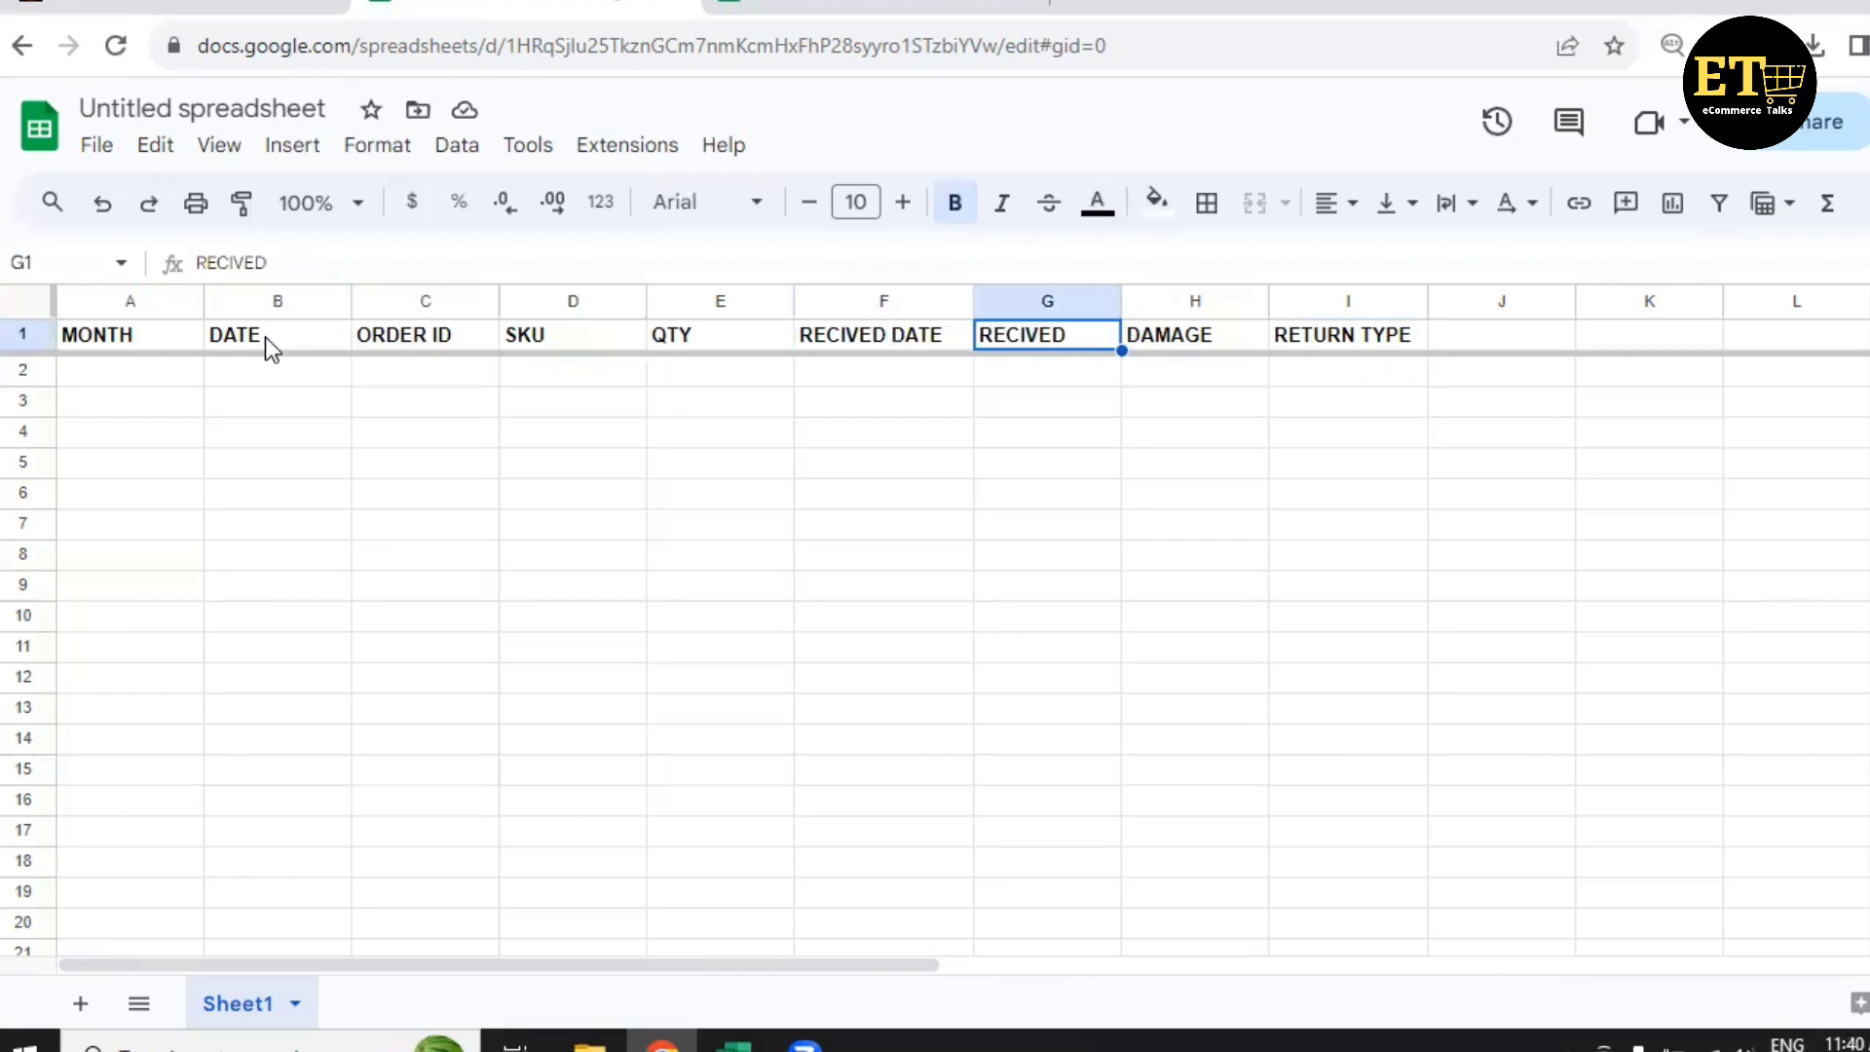
{"action": "key", "text": "Right"}
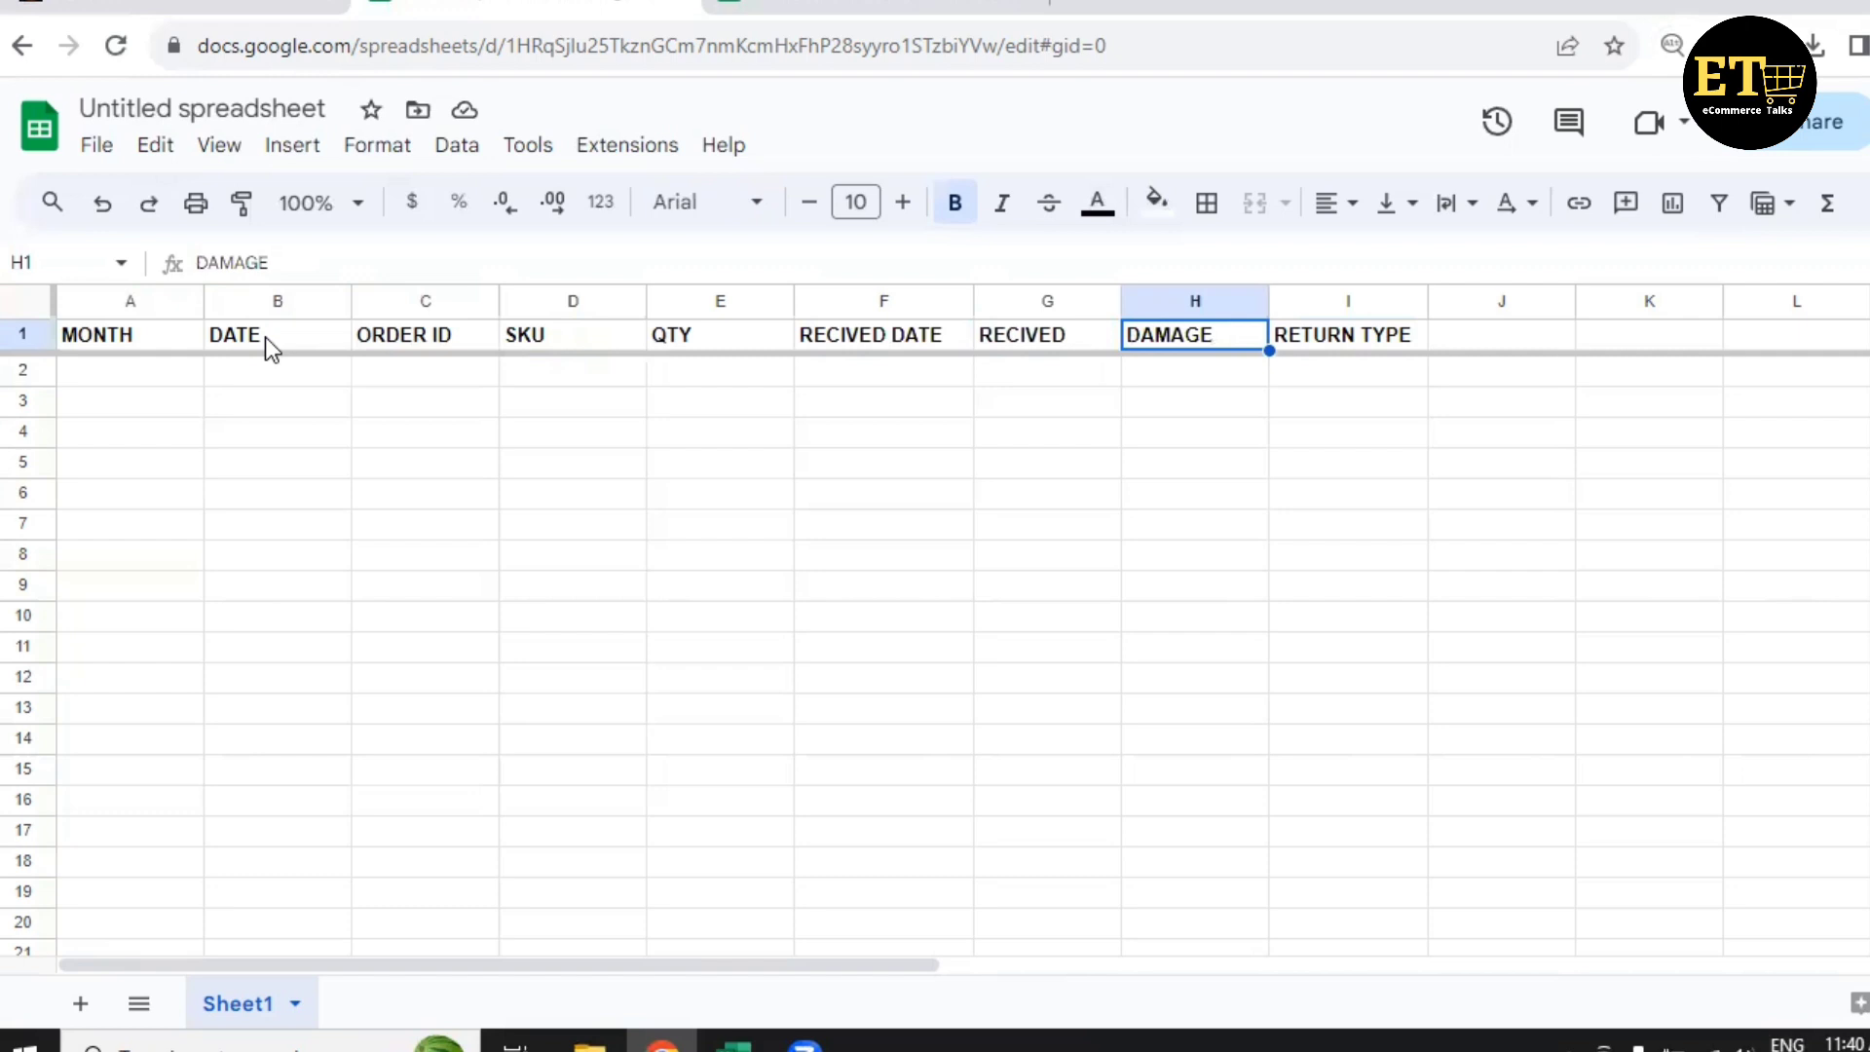
{"action": "key", "text": "Right"}
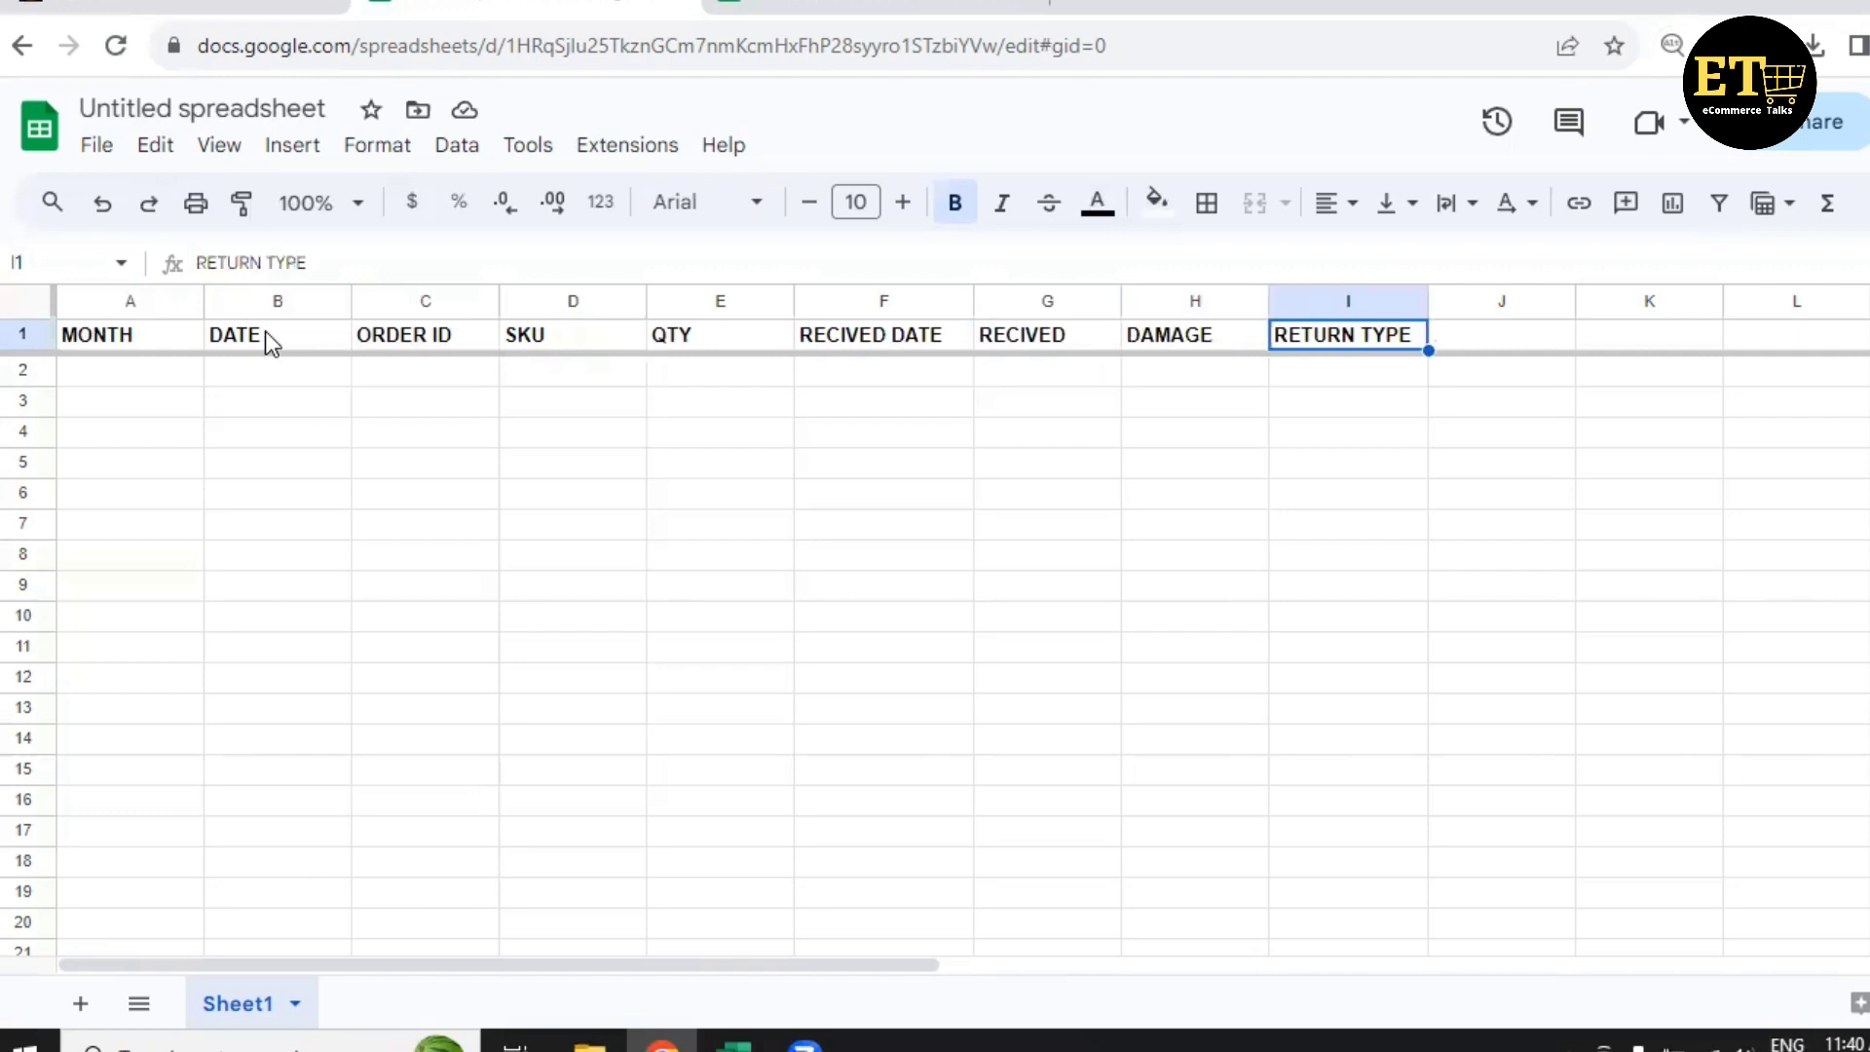
Copy the RETURN TYPE header from I1 into cell J1.
{"action": "key", "text": "Right"}
{"action": "key", "text": "Left"}
{"action": "key", "text": "ctrl+c"}
{"action": "key", "text": "Right"}
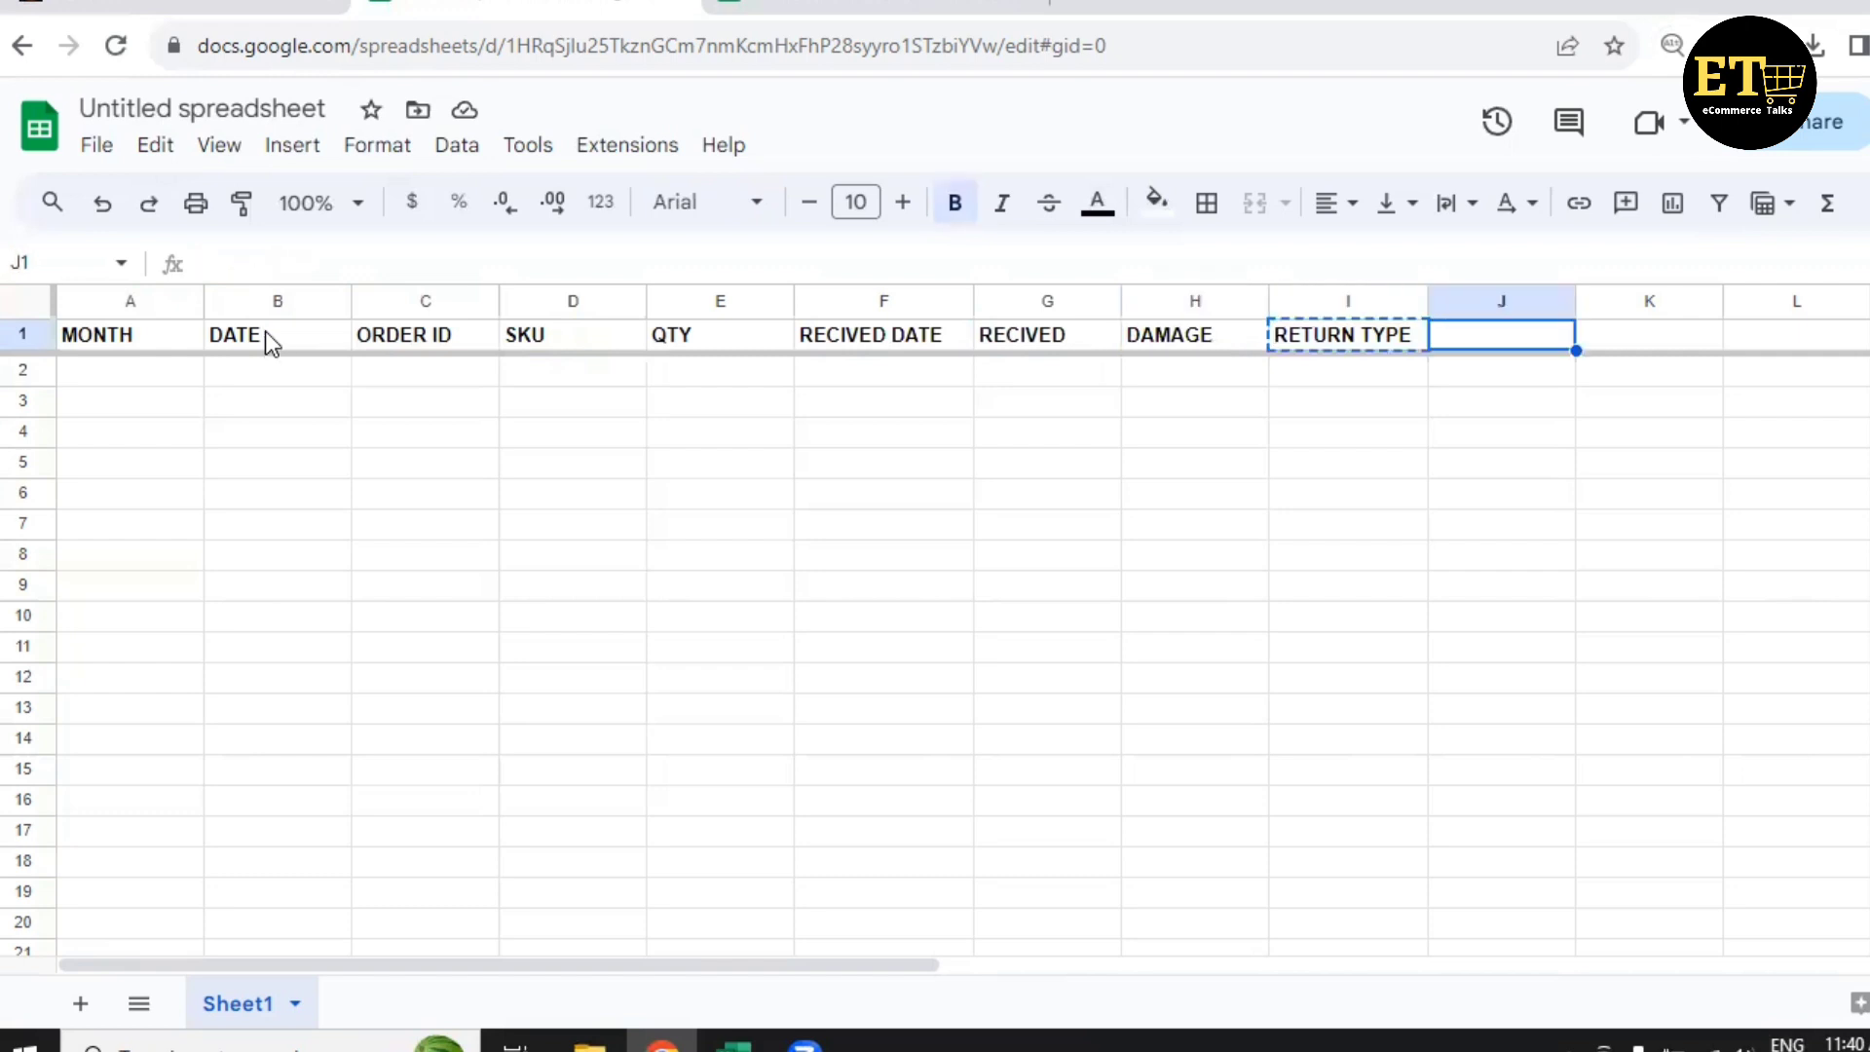
{"action": "key", "text": "ctrl+v"}
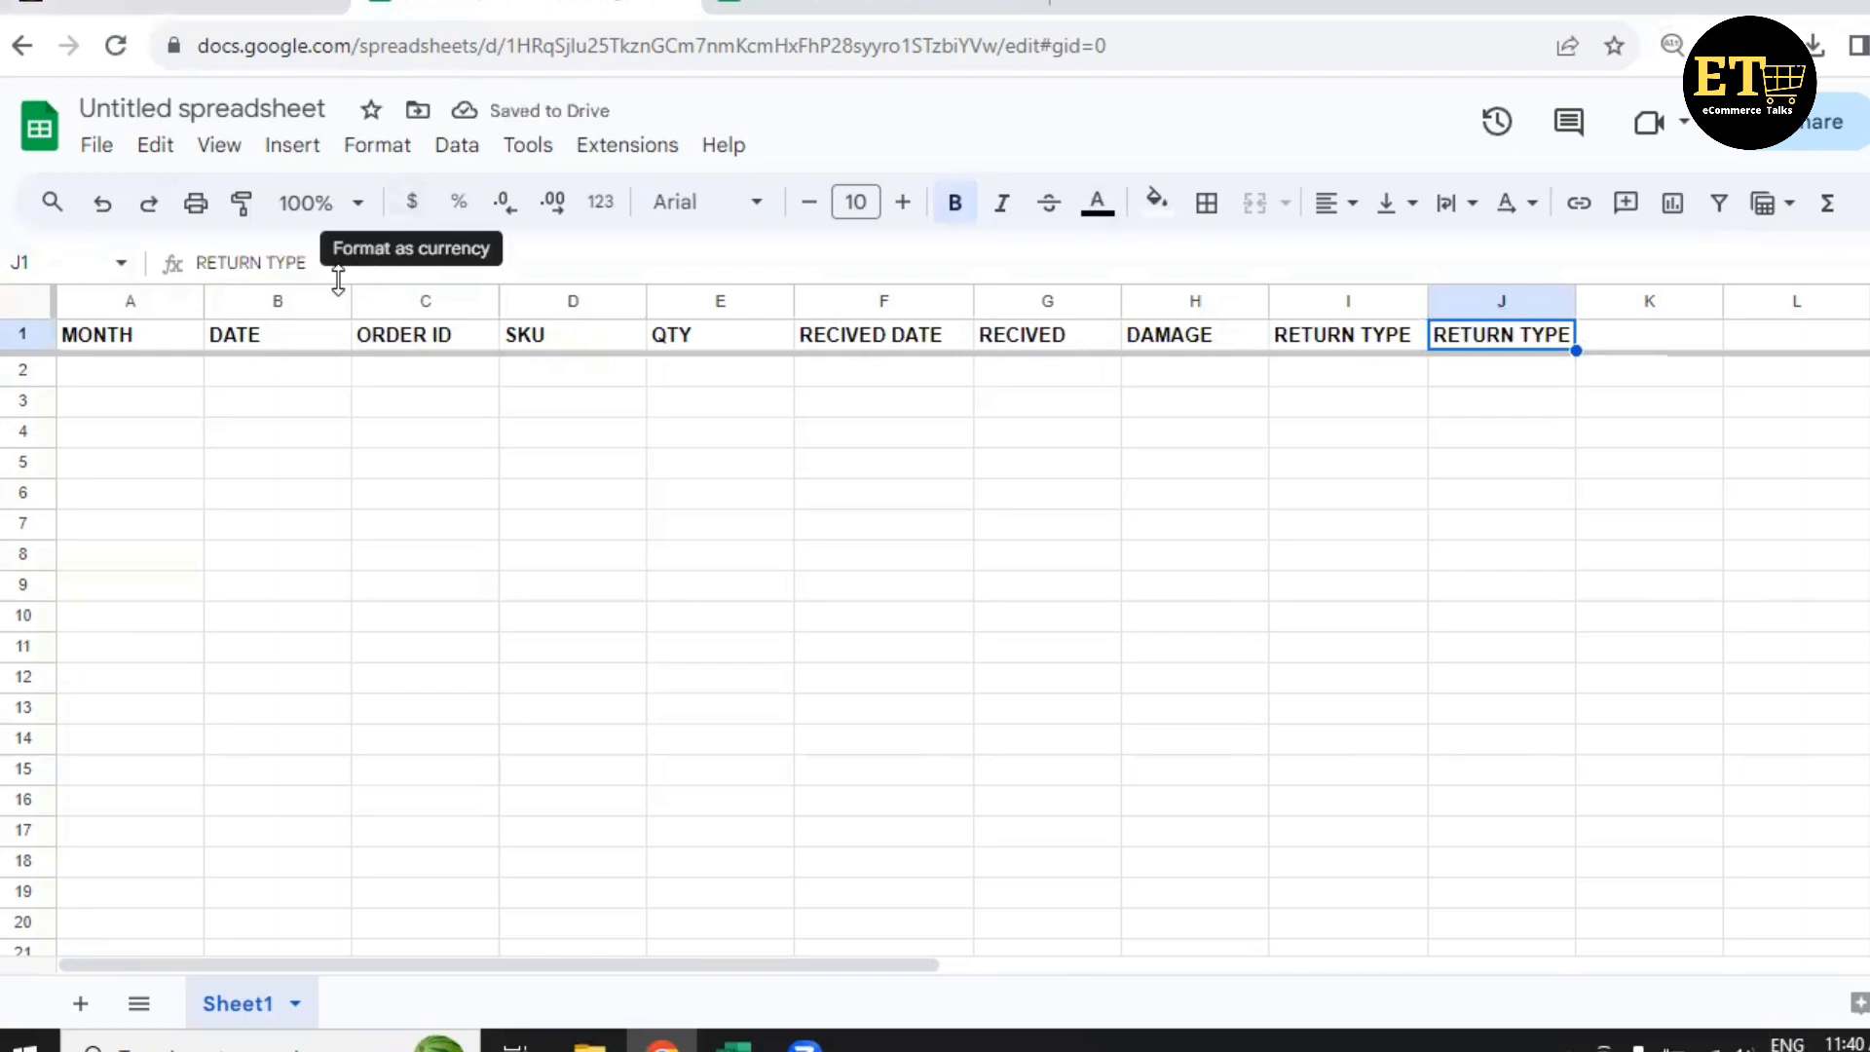
Change the header in cell J1 to RETURN REGION.
{"action": "left_click", "coordinate": [693, 254]}
{"action": "key", "text": "BackSpace"}
{"action": "key", "text": "BackSpace"}
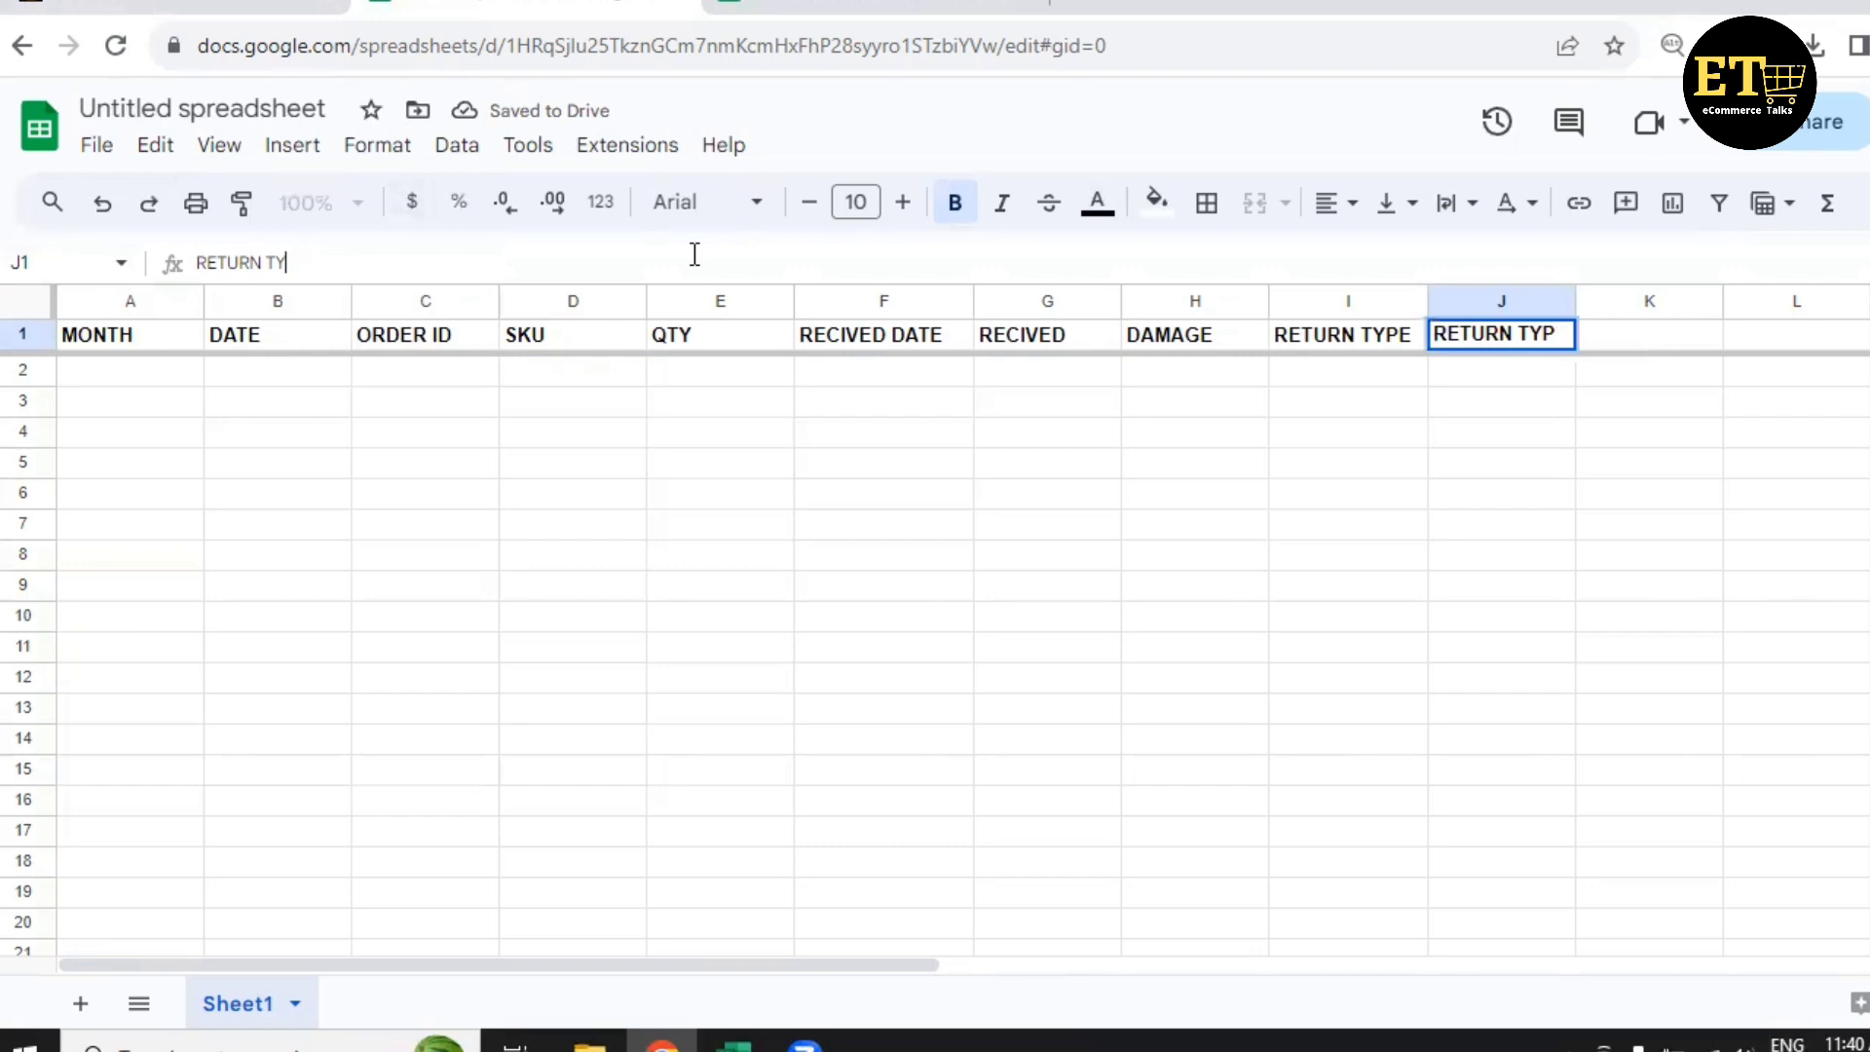
{"action": "key", "text": "BackSpace"}
{"action": "key", "text": "BackSpace"}
{"action": "type", "text": "RE"}
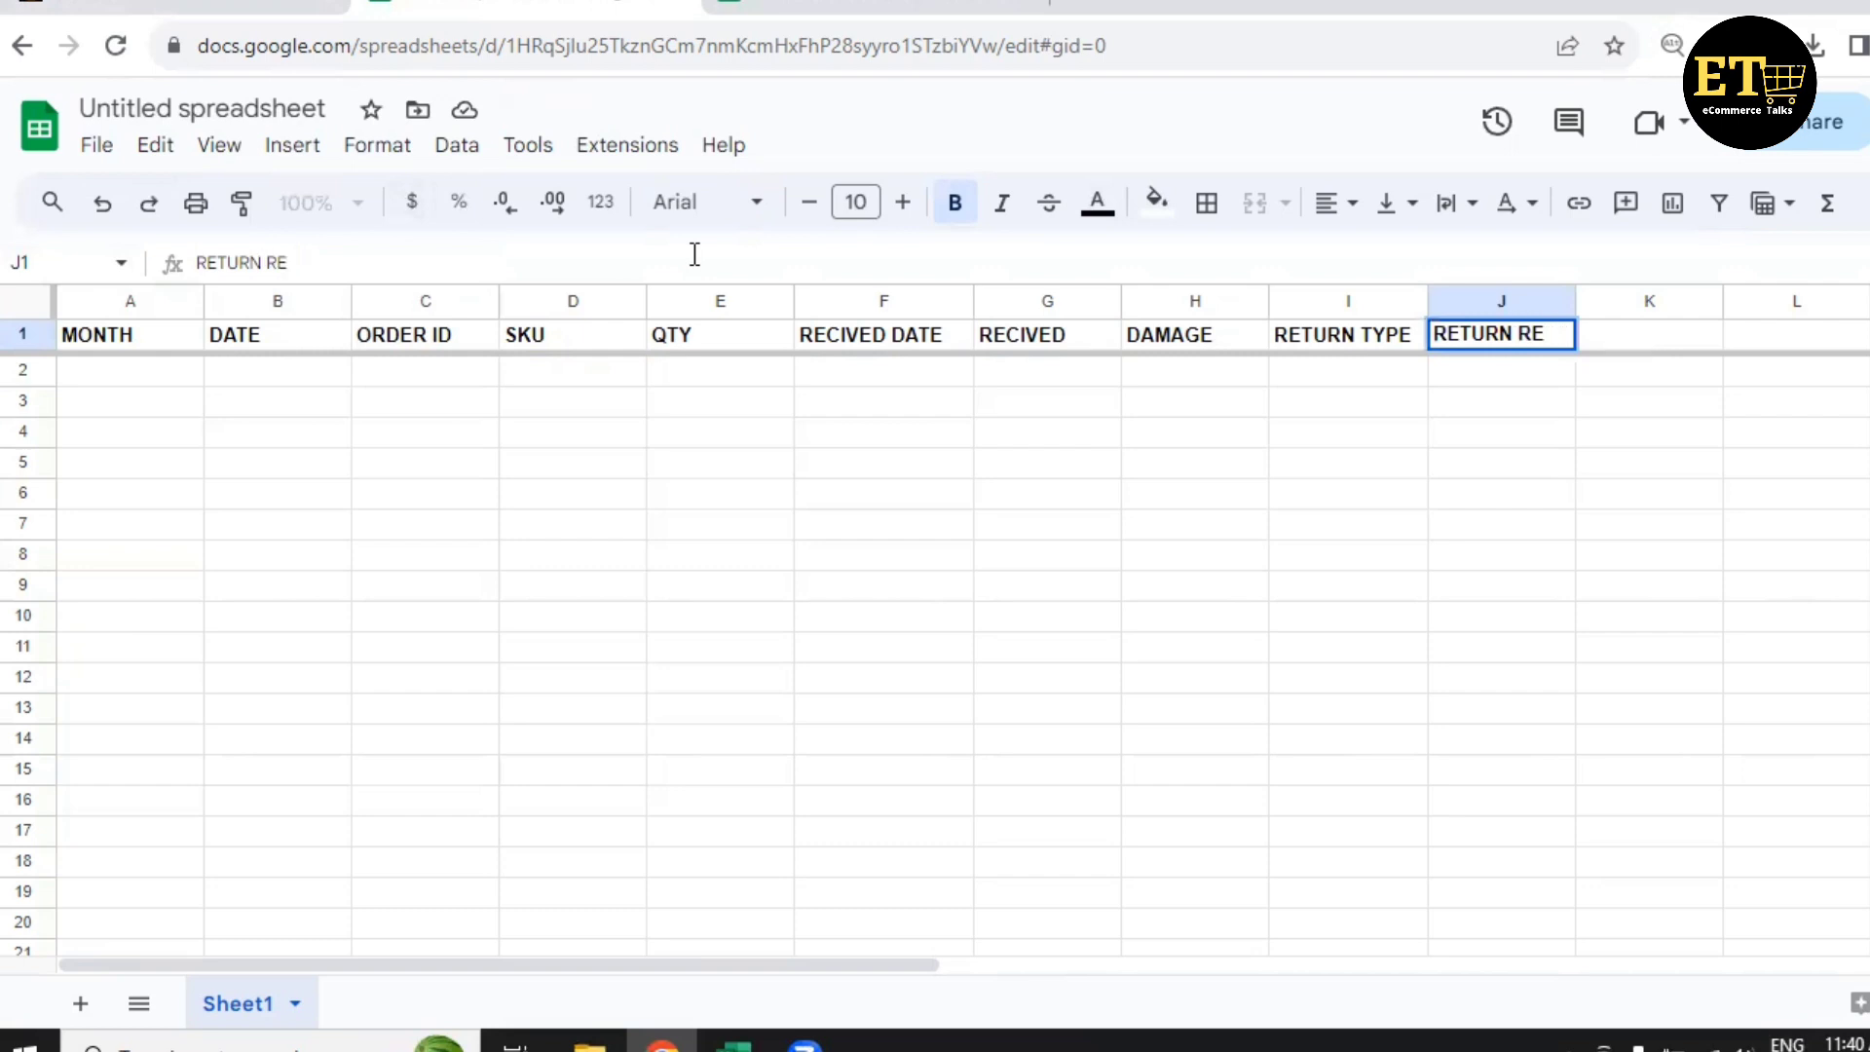
{"action": "type", "text": "GUIB=="}
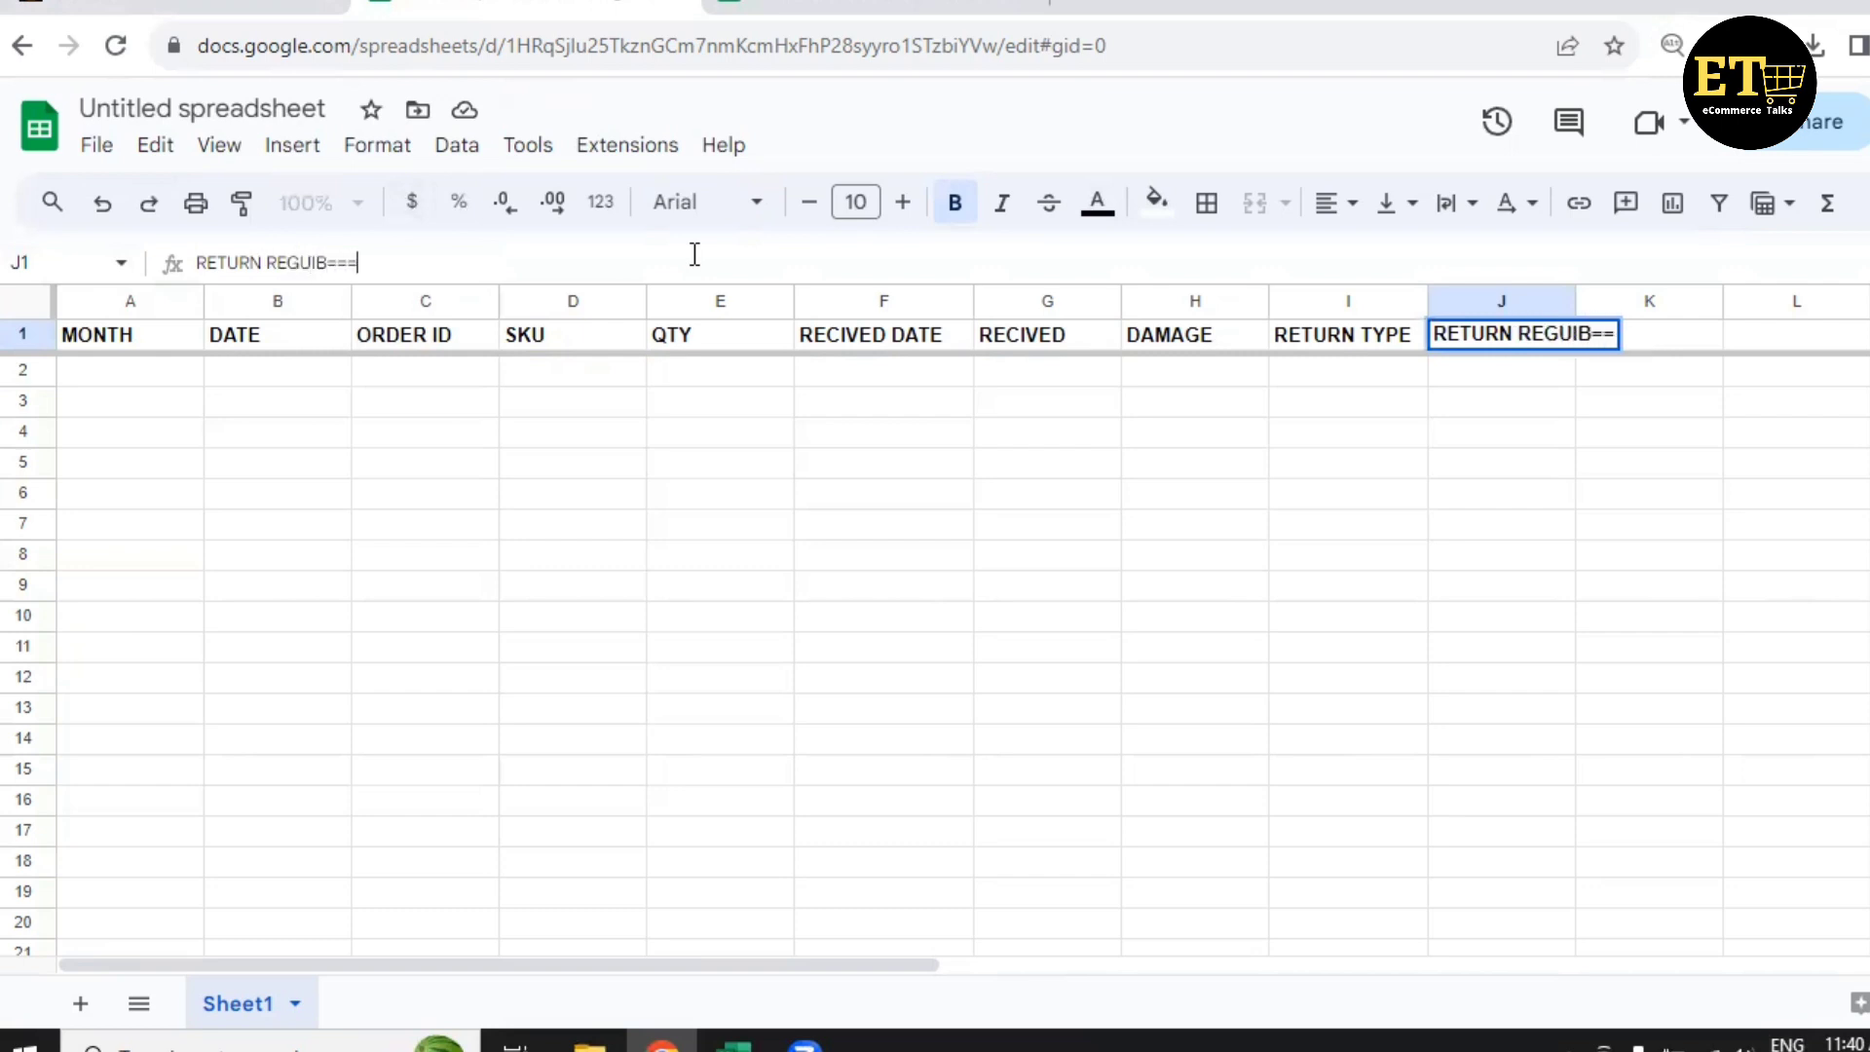
{"action": "key", "text": "BackSpace"}
{"action": "key", "text": "BackSpace"}
{"action": "key", "text": "BackSpace"}
{"action": "key", "text": "BackSpace"}
{"action": "key", "text": "BackSpace"}
{"action": "key", "text": "BackSpace"}
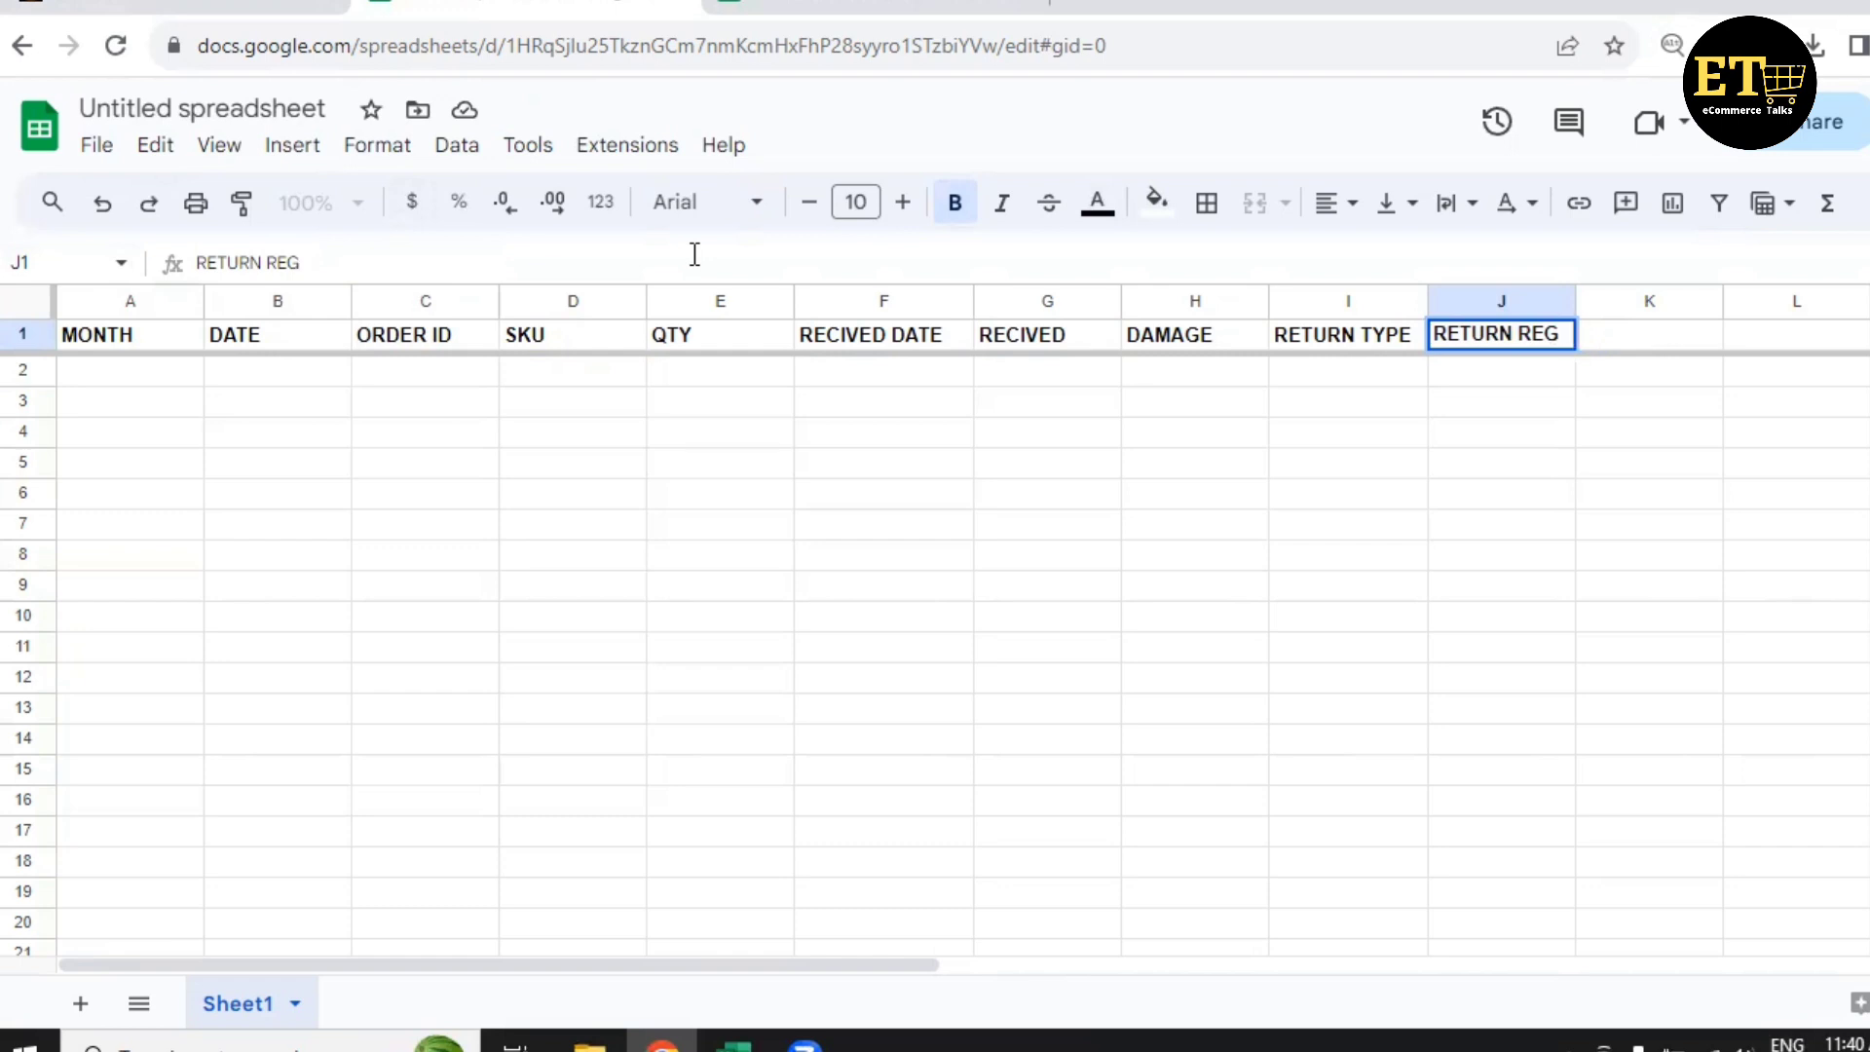
{"action": "type", "text": "ION"}
{"action": "left_click", "coordinate": [1306, 376]}
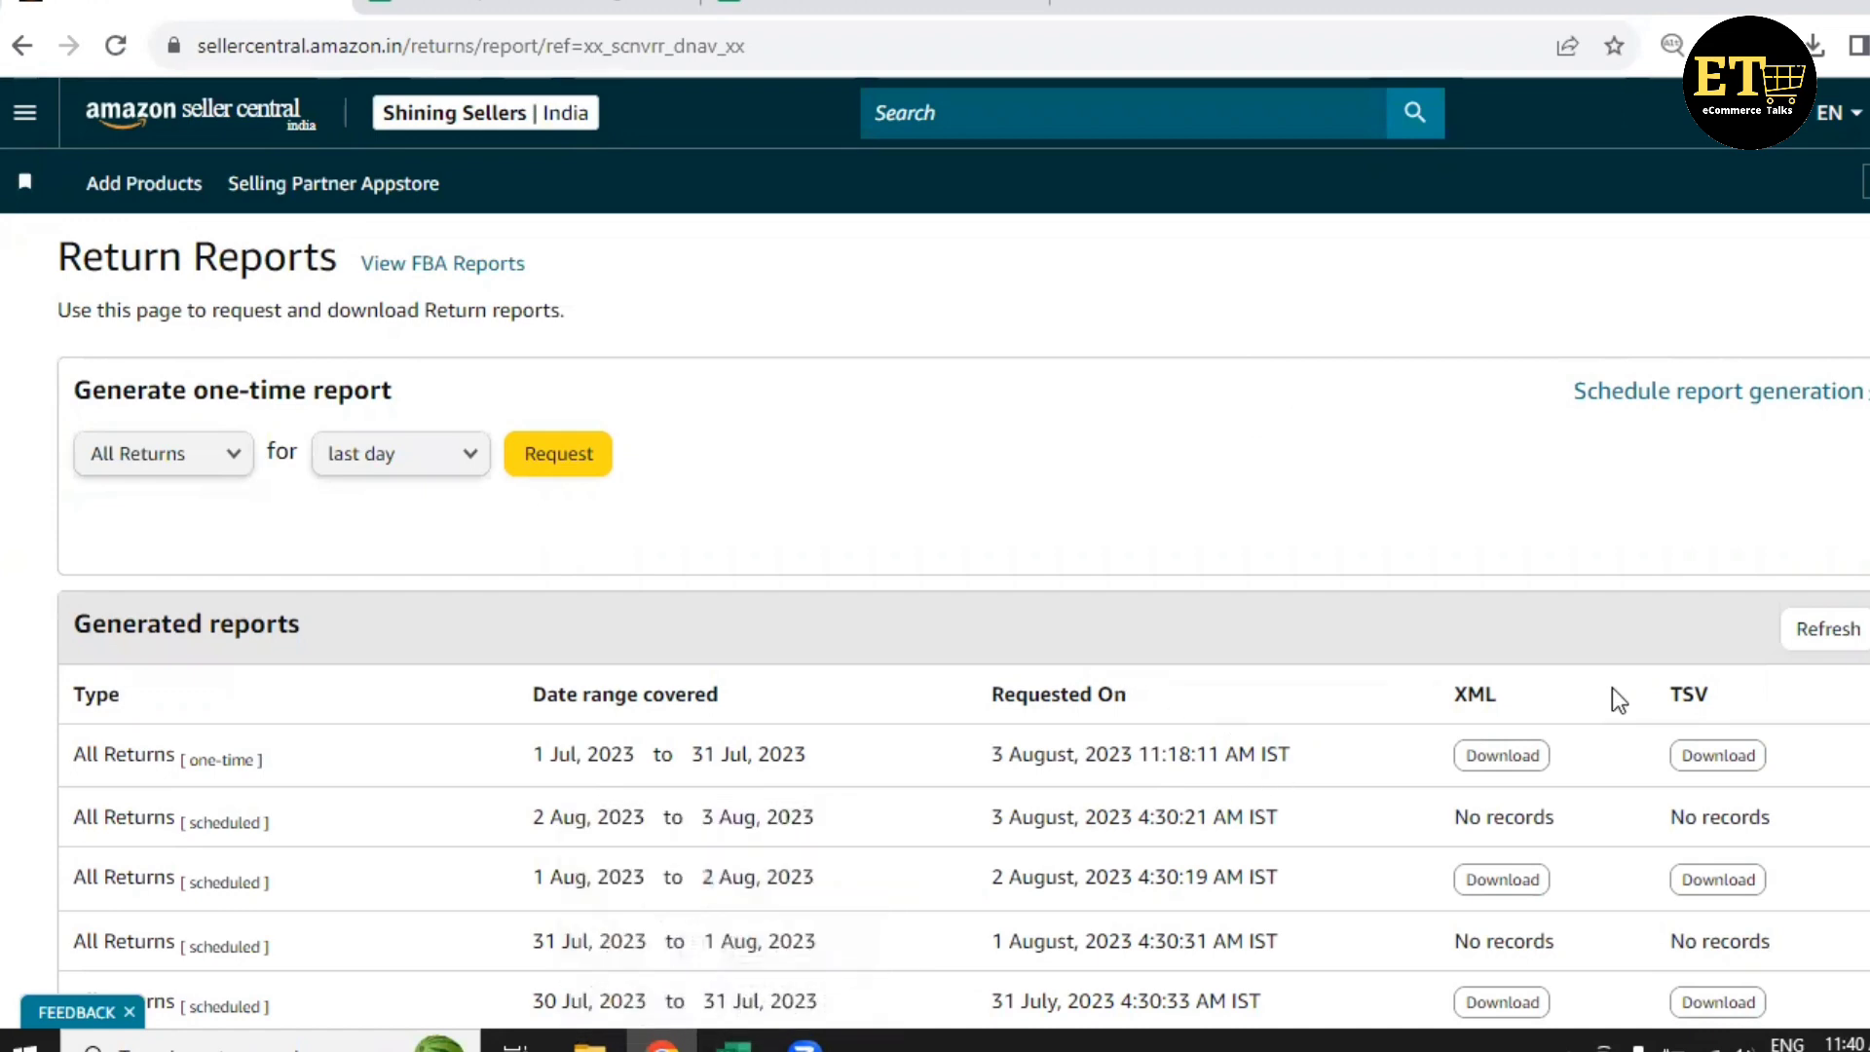
Switch to Amazon Seller Central and open its Return Reports page.
{"action": "left_click", "coordinate": [13, 123]}
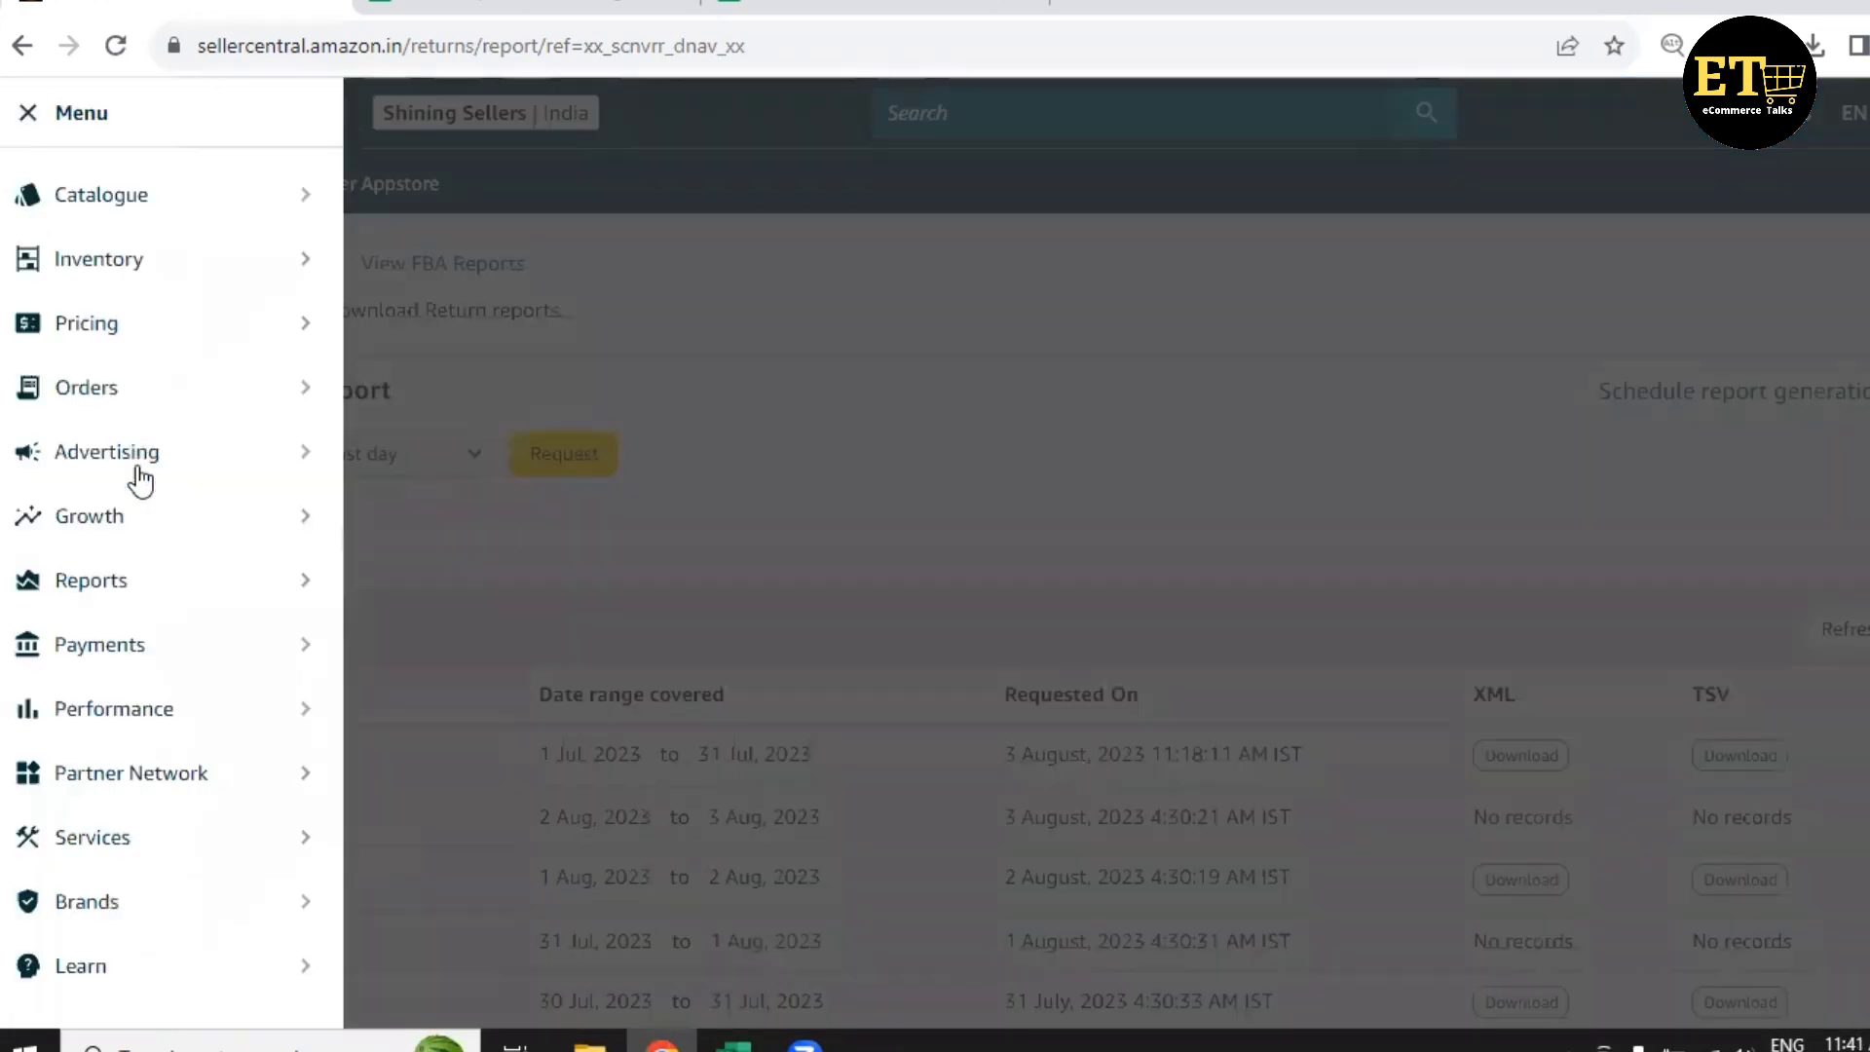
{"action": "mouse_move", "coordinate": [93, 605]}
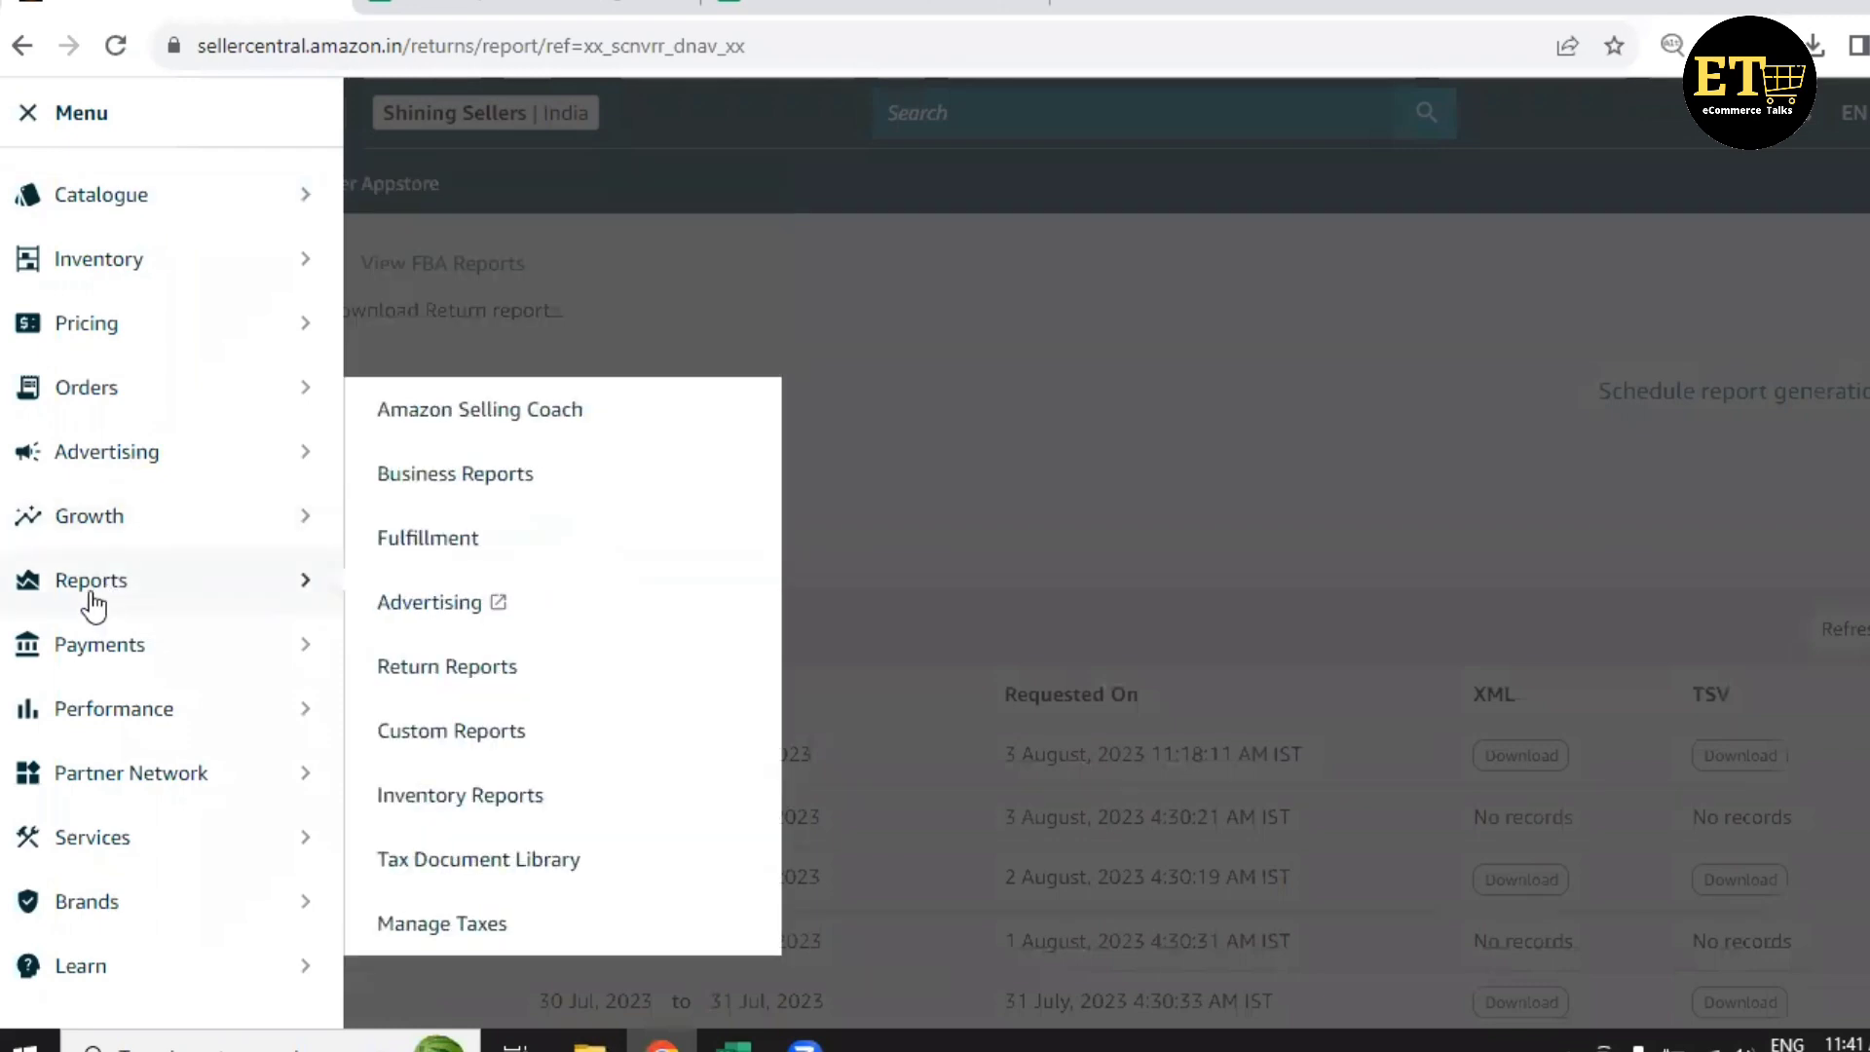
{"action": "left_click", "coordinate": [455, 681]}
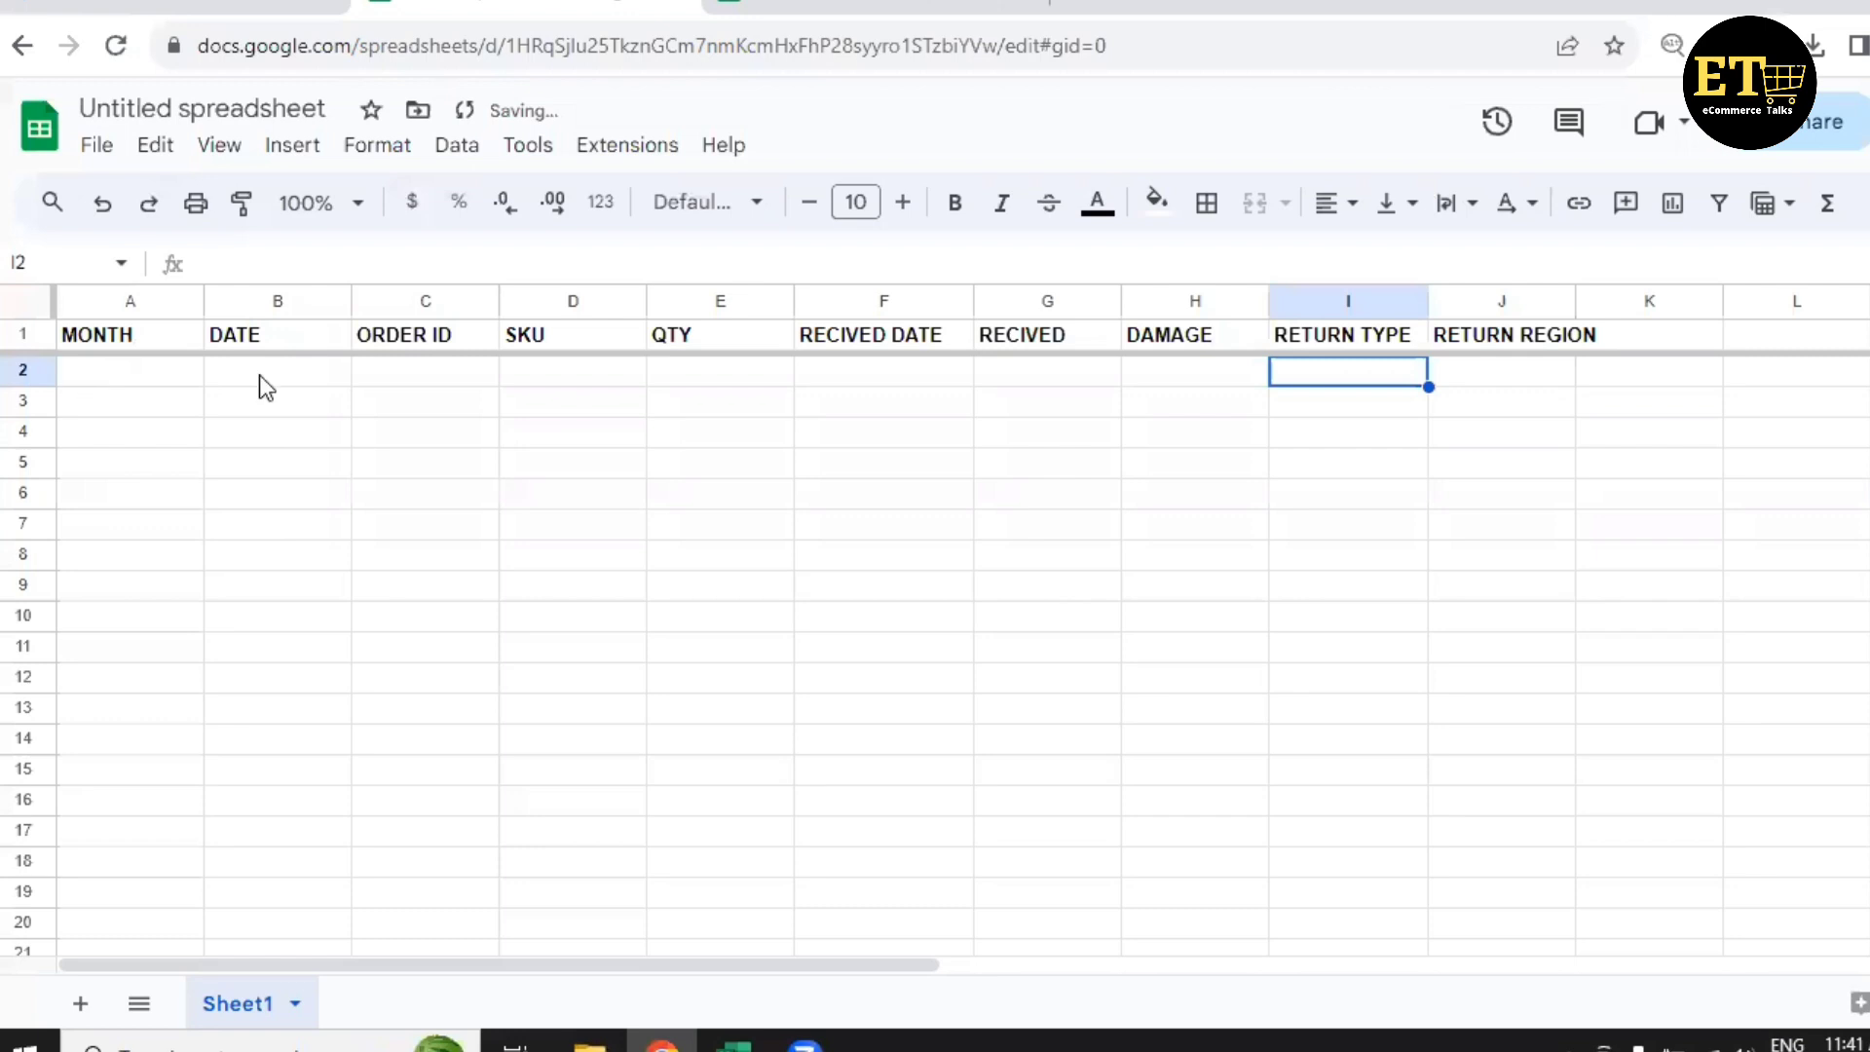
{"action": "key", "text": "Home"}
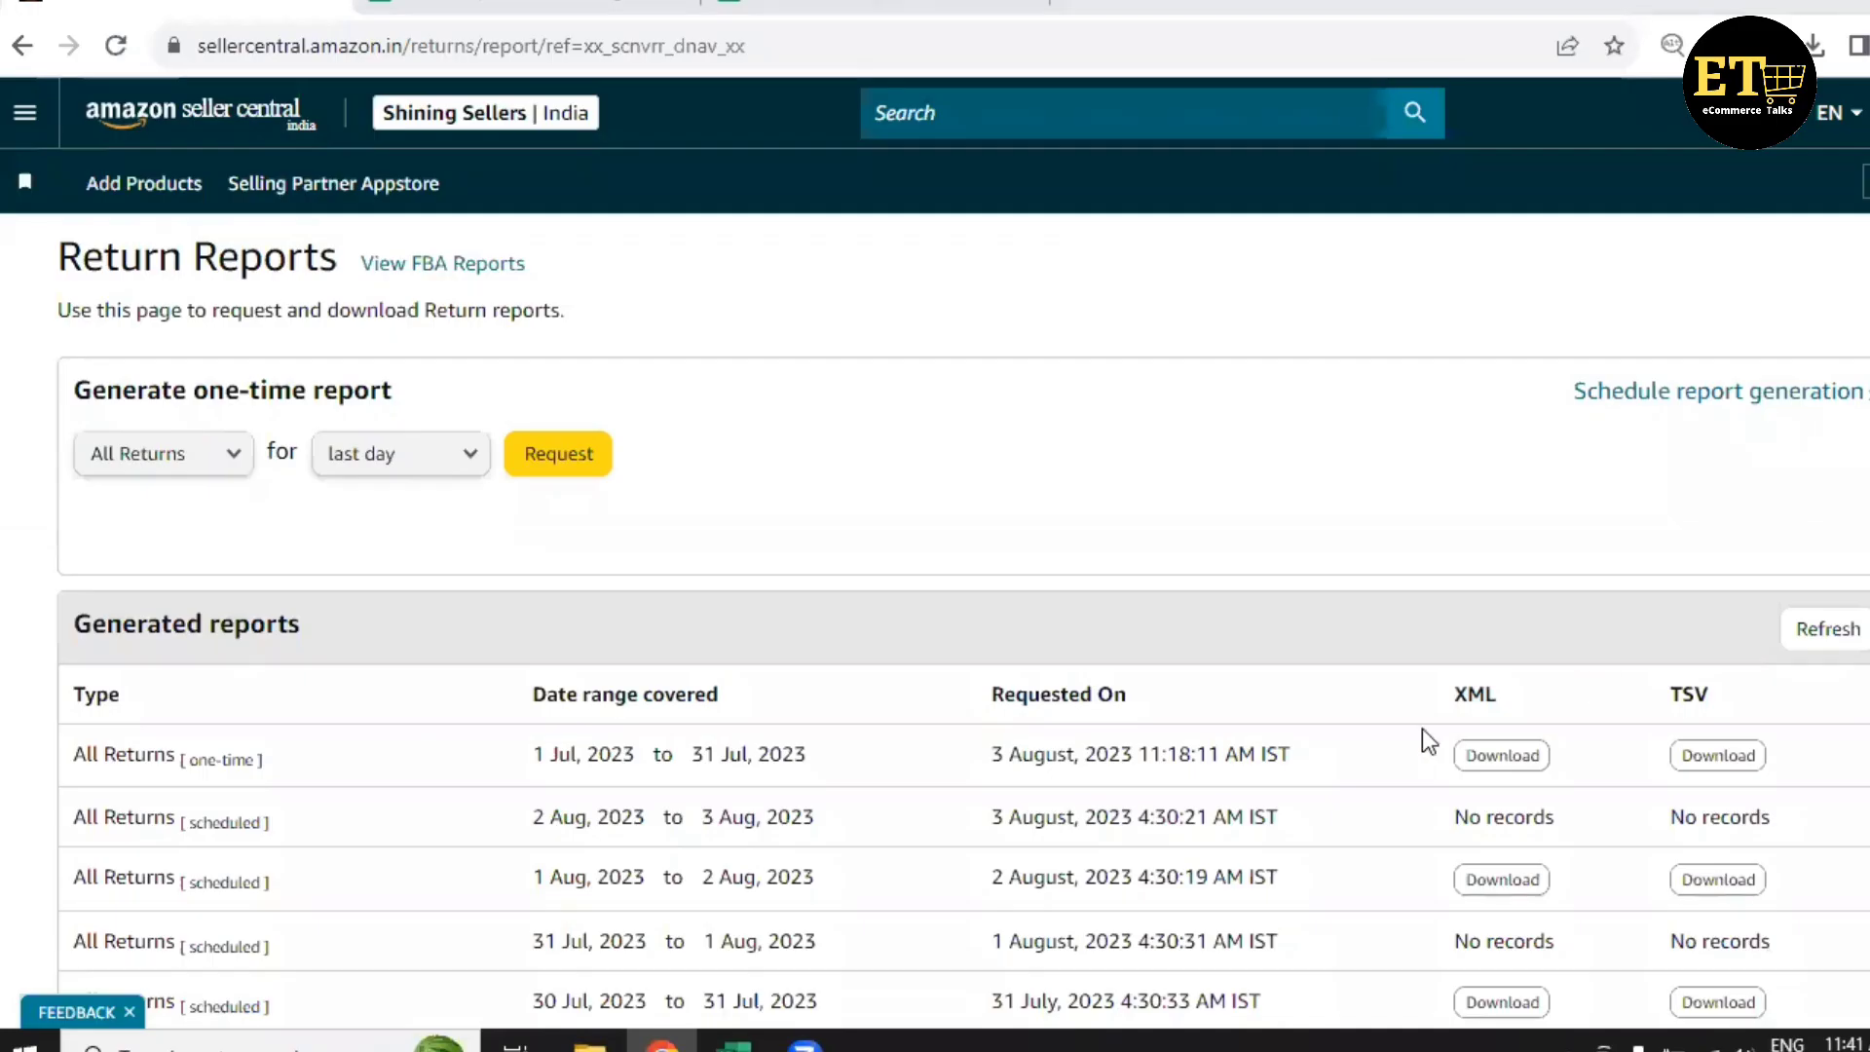
Set the one-time report to cover All Returns for Exact dates.
{"action": "left_click", "coordinate": [213, 465]}
{"action": "left_click", "coordinate": [231, 455]}
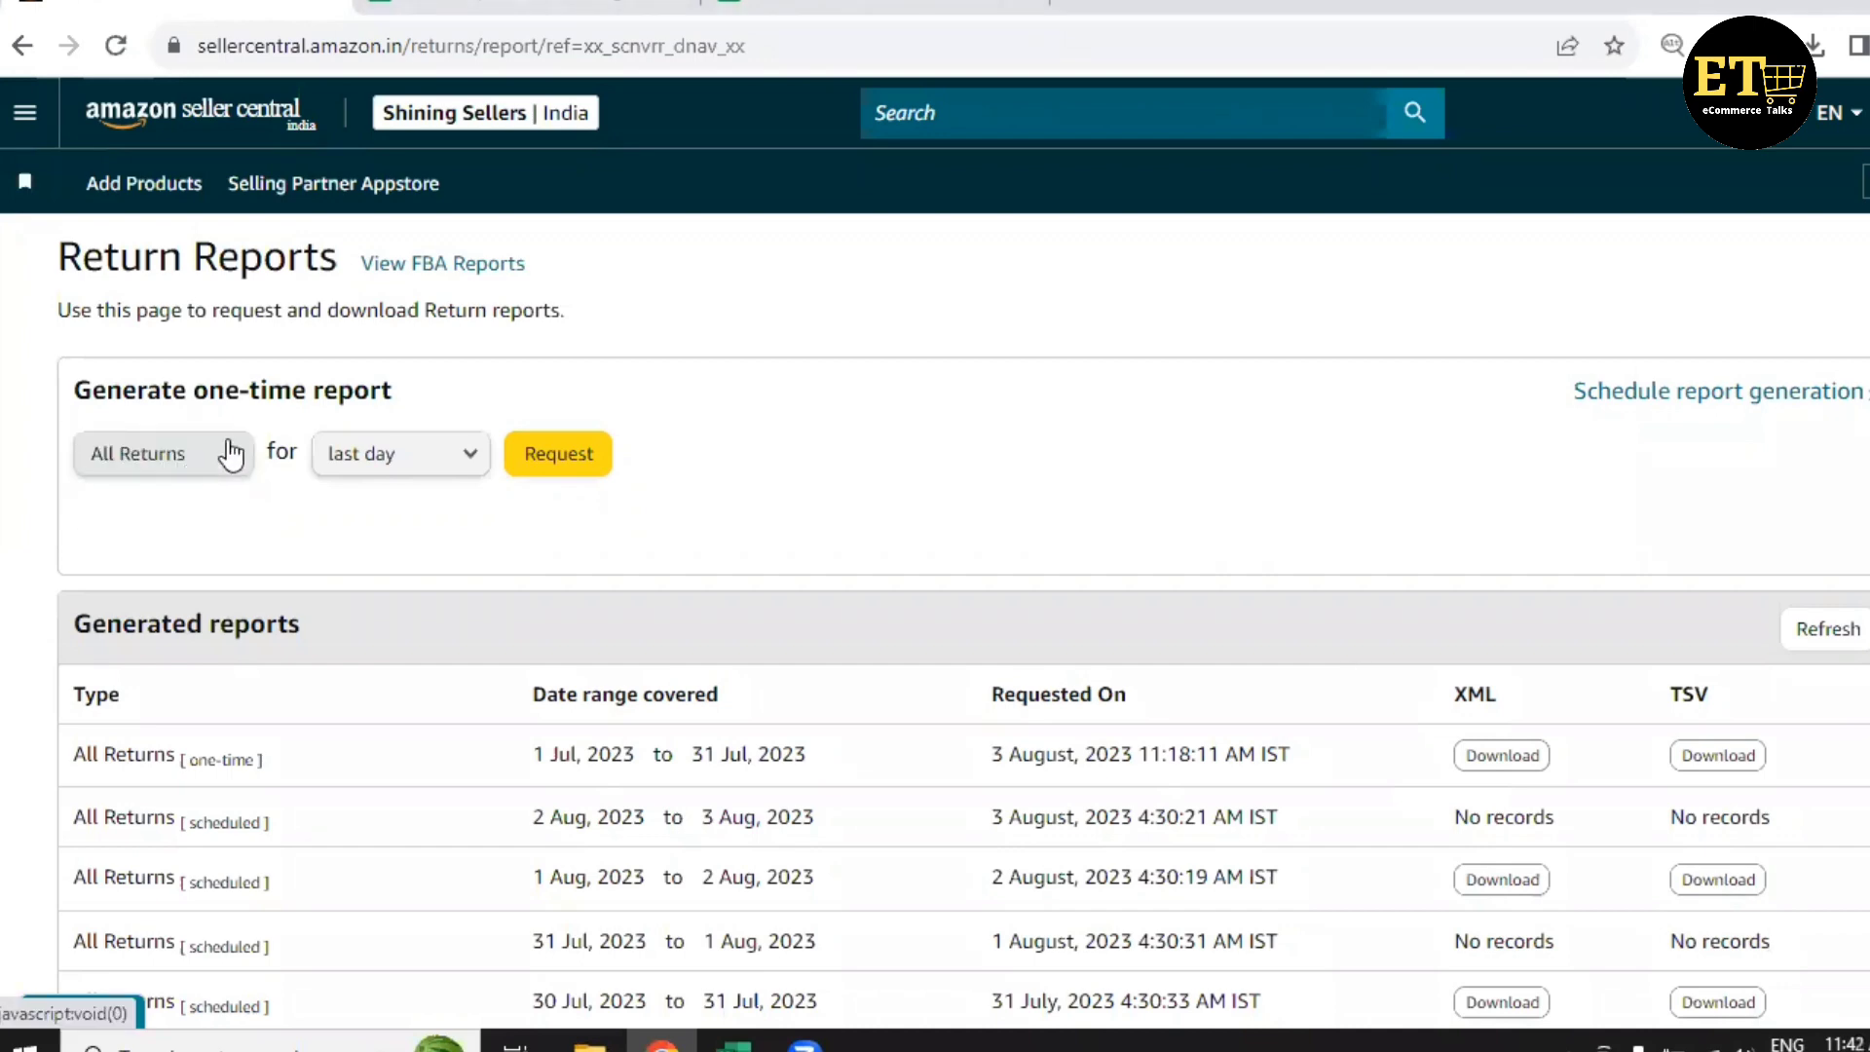
{"action": "left_click", "coordinate": [413, 456]}
{"action": "left_click", "coordinate": [409, 569]}
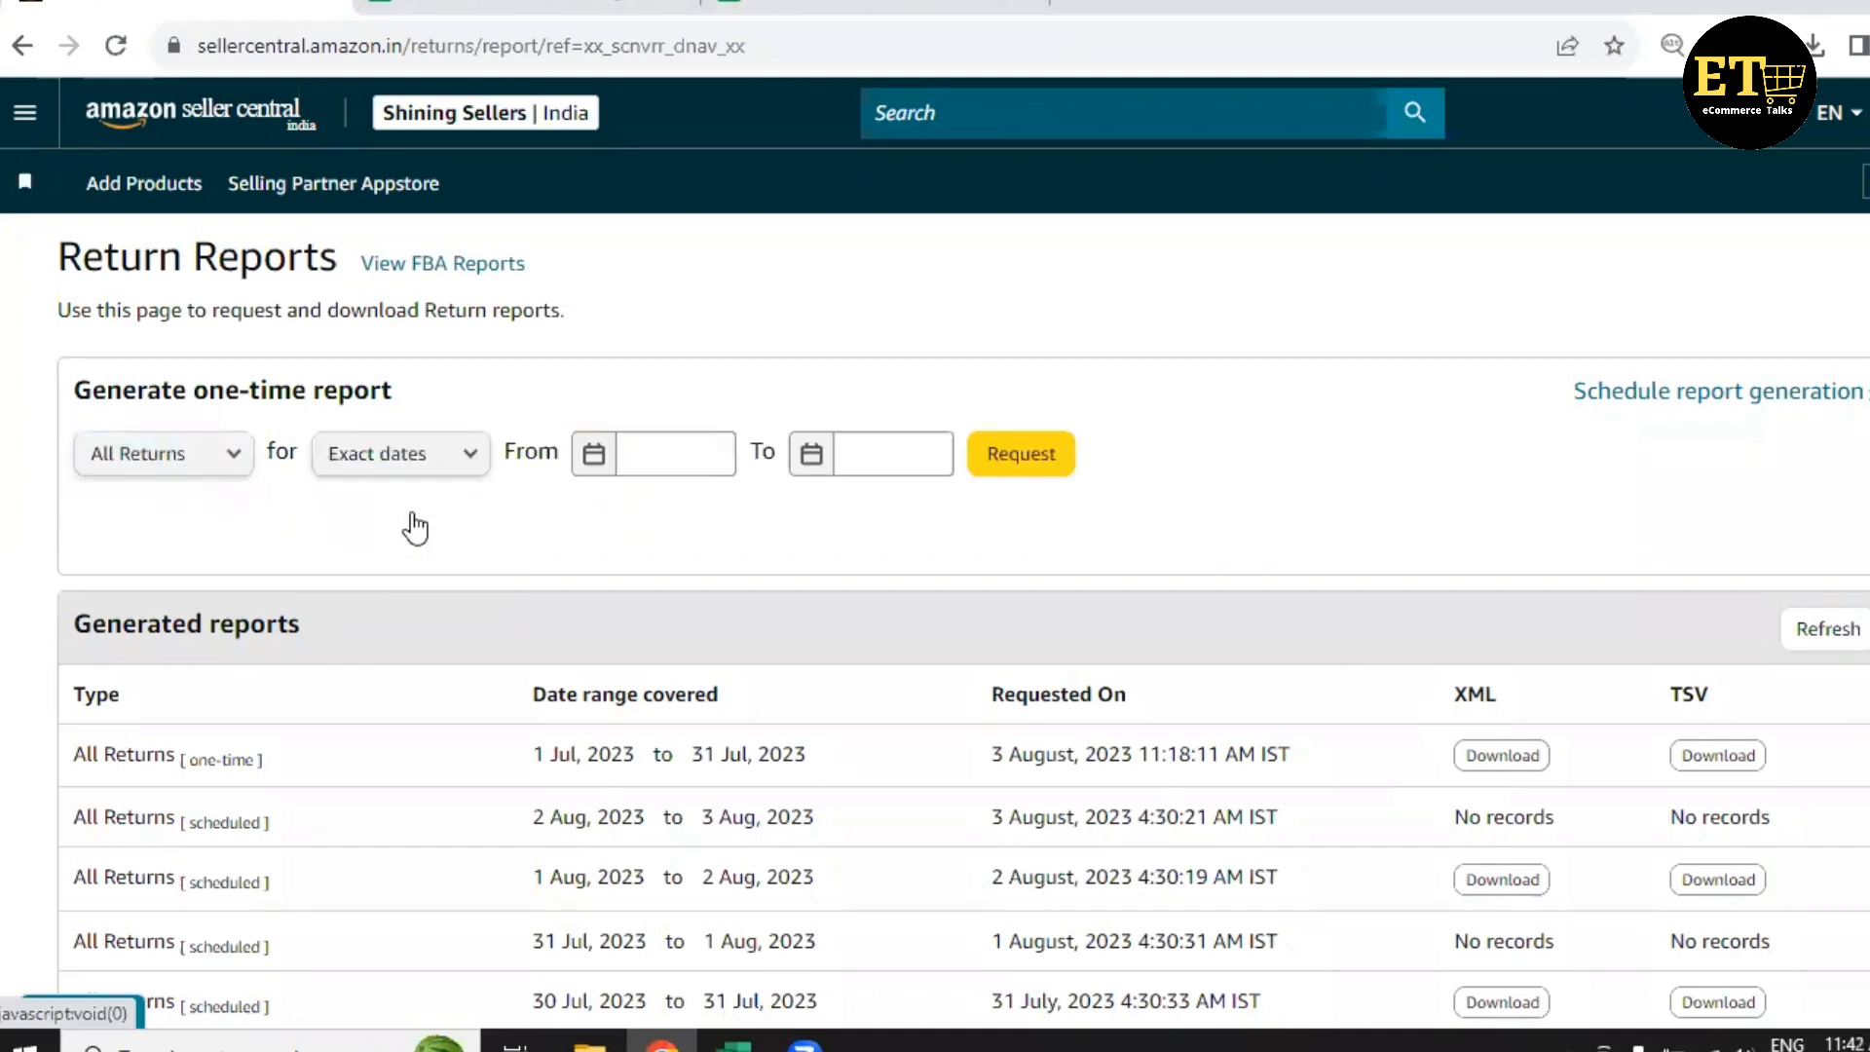
Set the report's date range from 07/01/2023 to 07/31/2023 and request the report.
{"action": "left_click", "coordinate": [689, 455]}
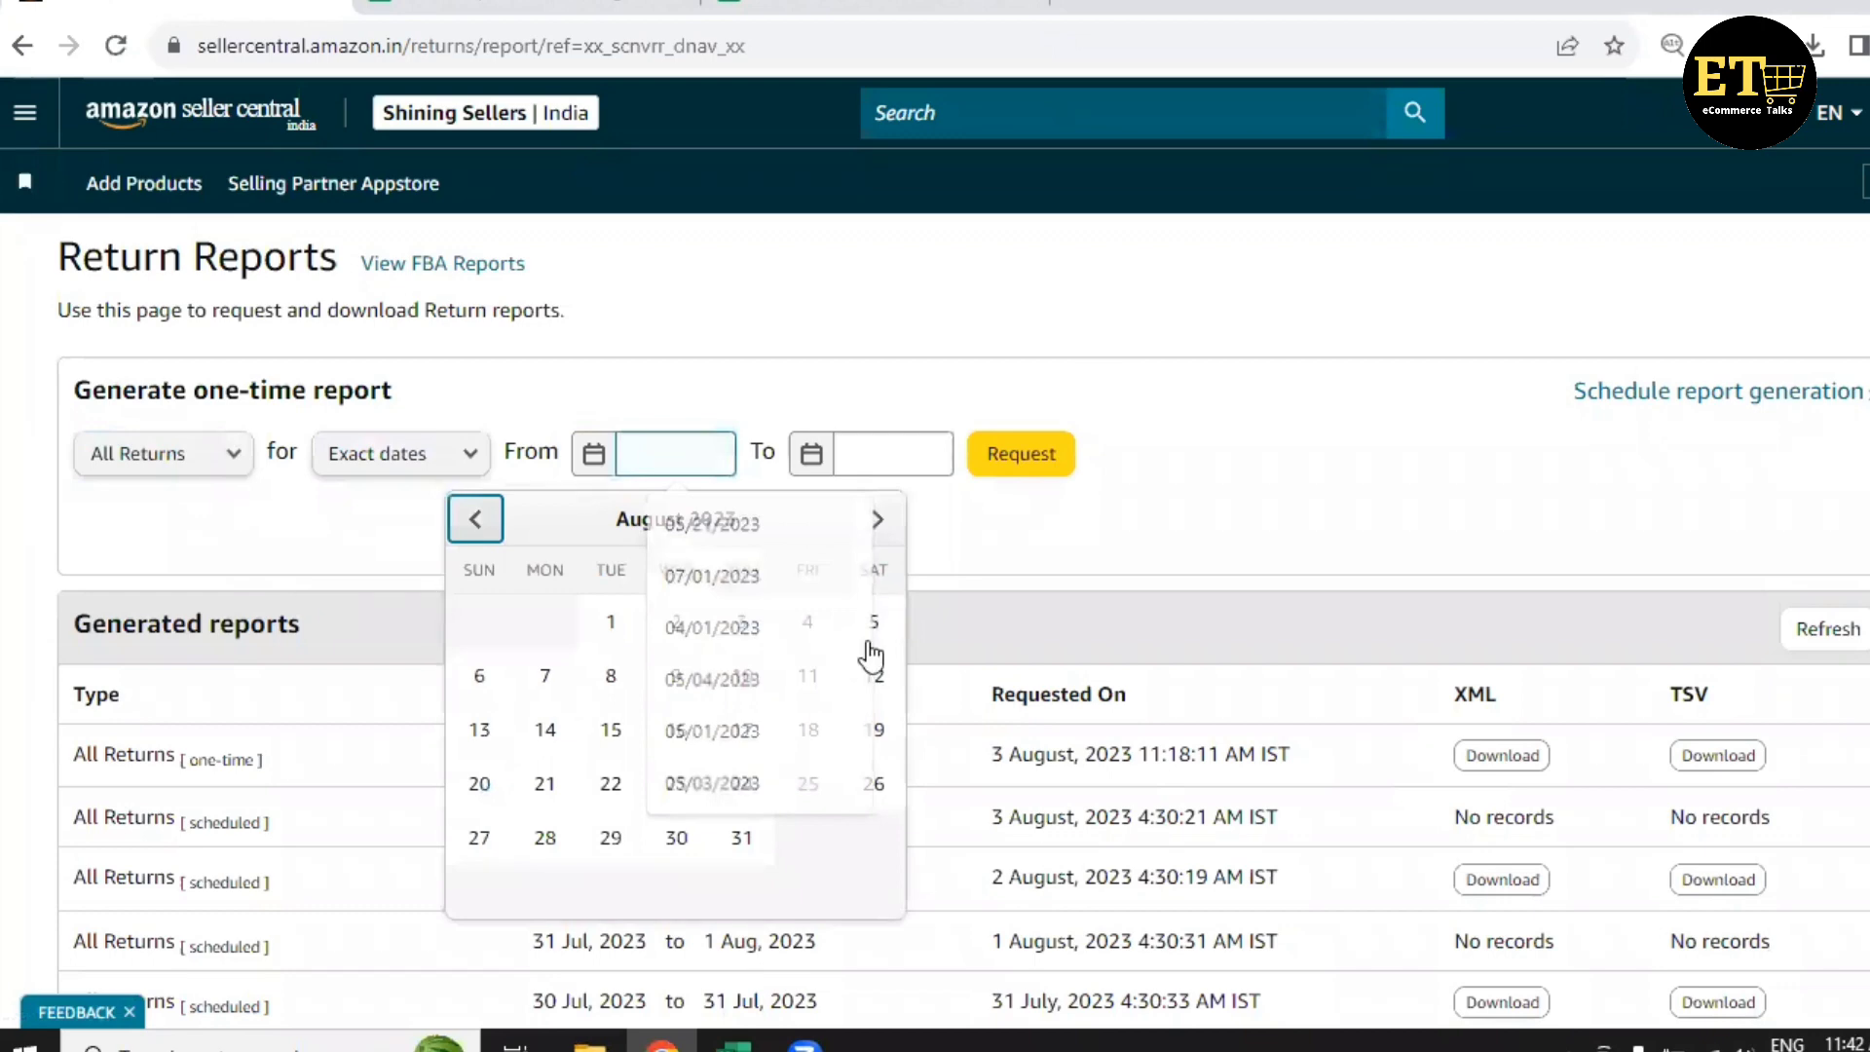
{"action": "key", "text": "Return"}
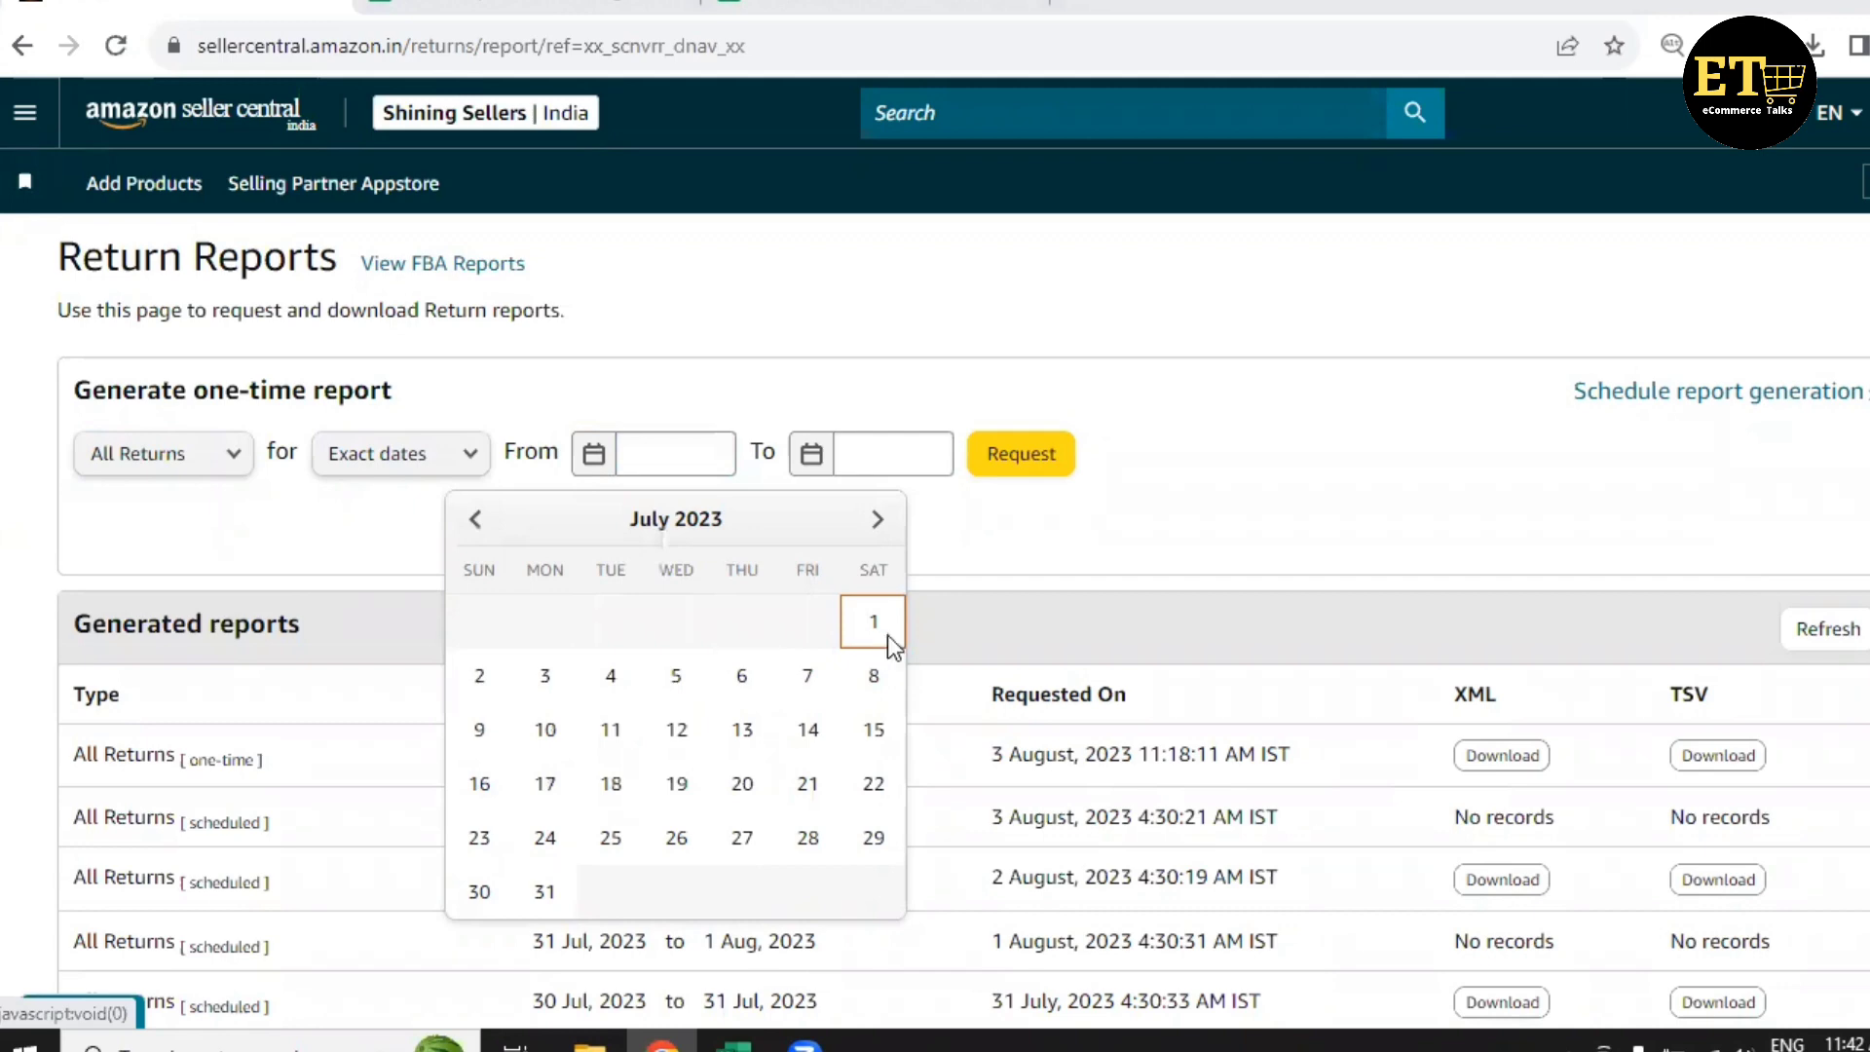
{"action": "left_click", "coordinate": [874, 624]}
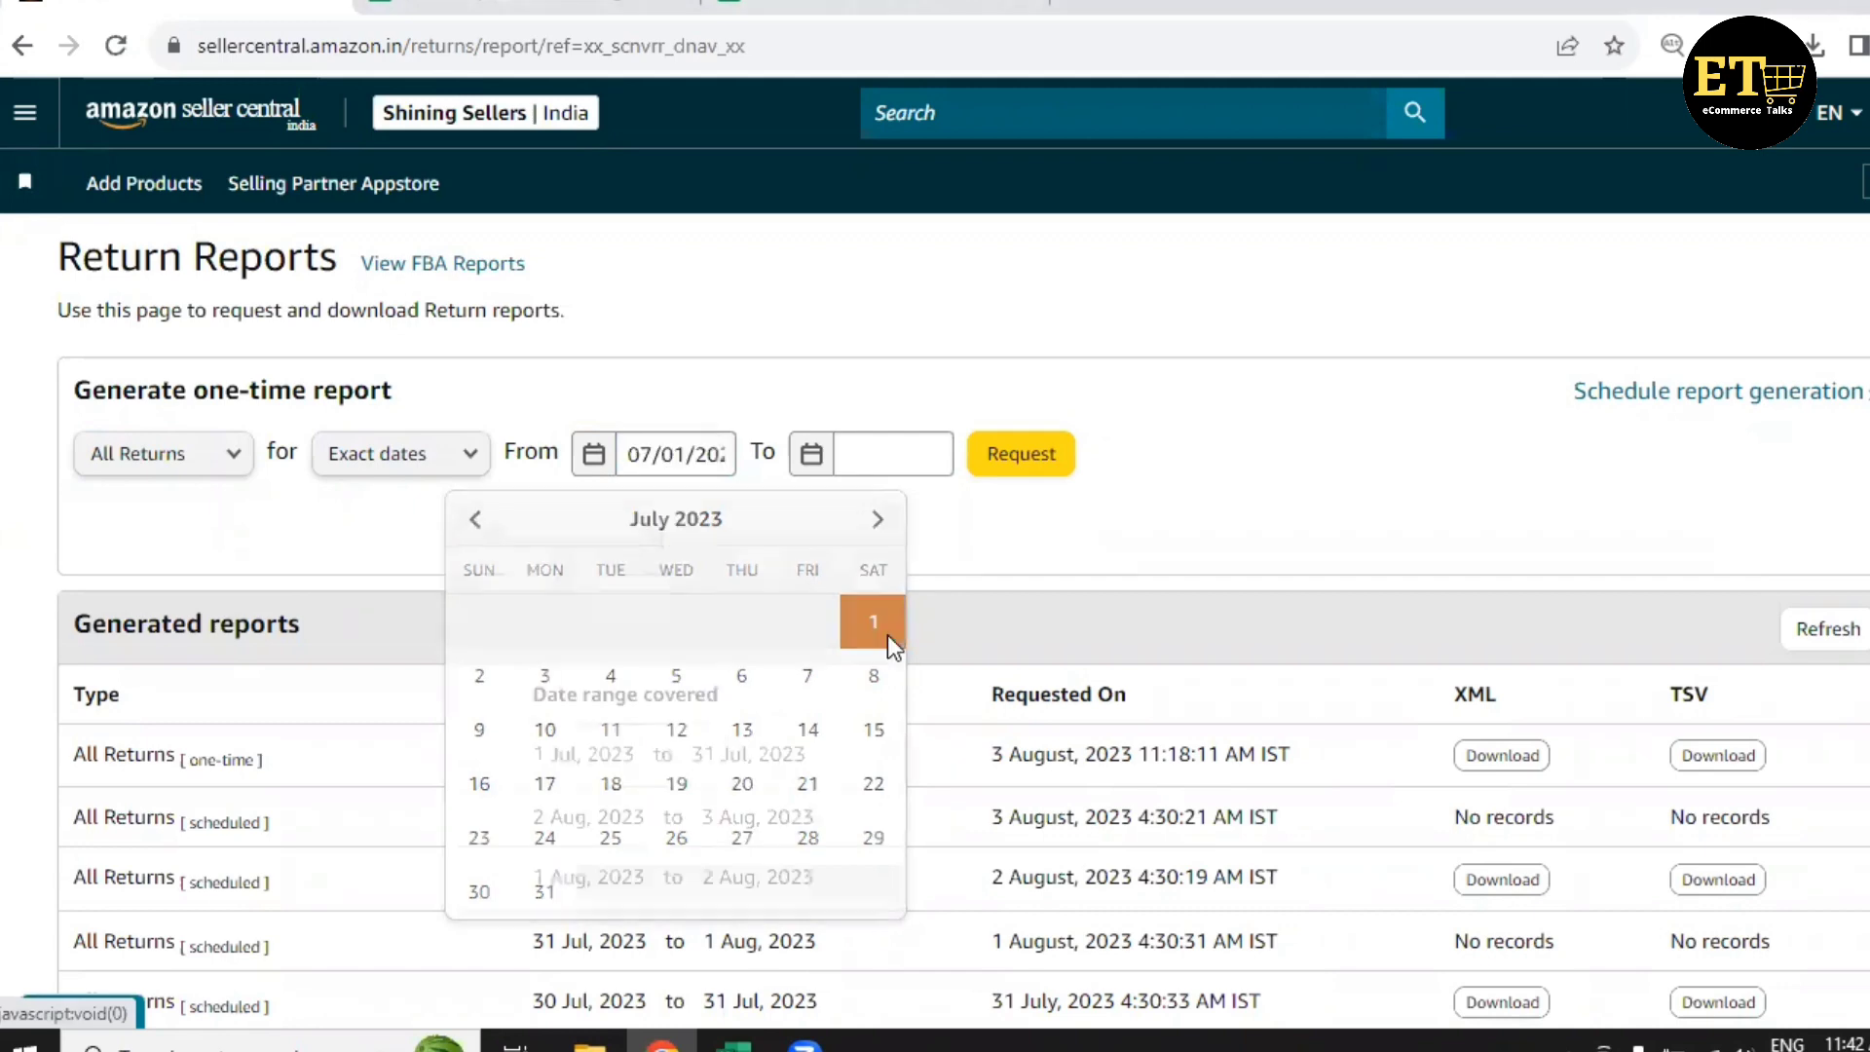
{"action": "left_click", "coordinate": [899, 462]}
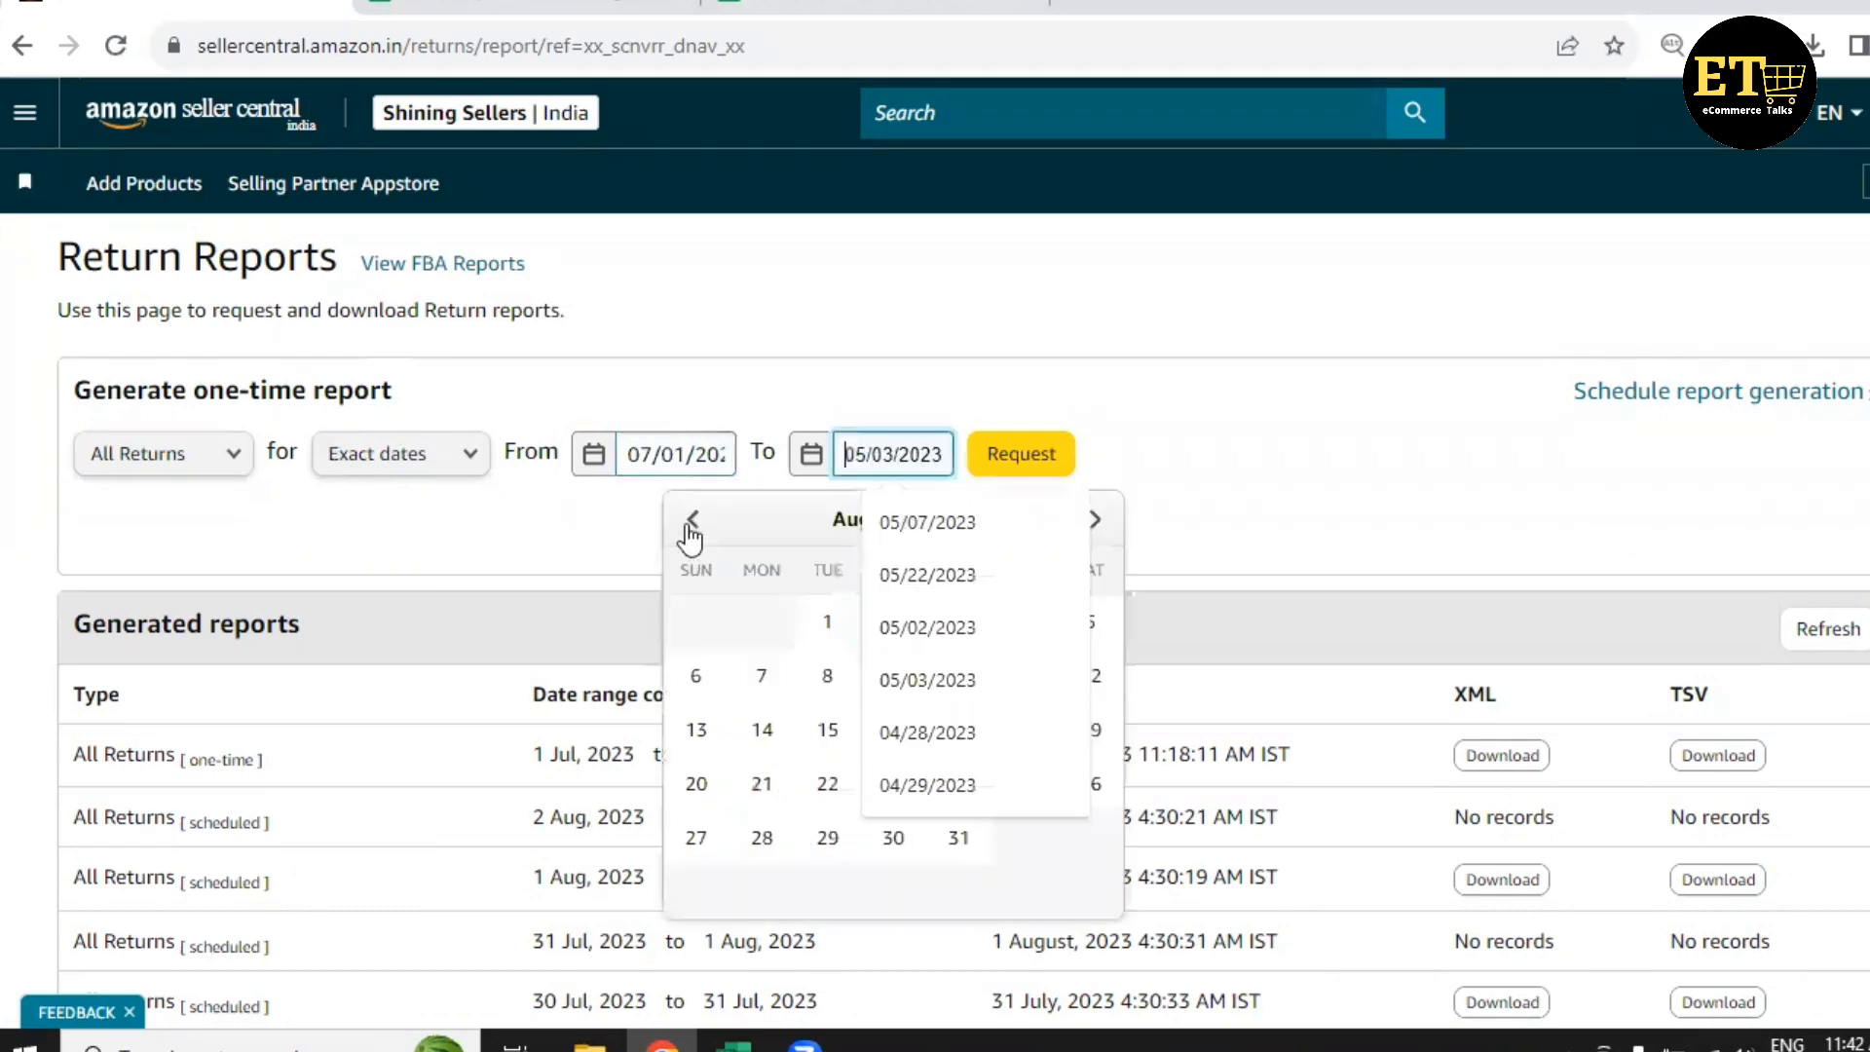
{"action": "left_click", "coordinate": [693, 519]}
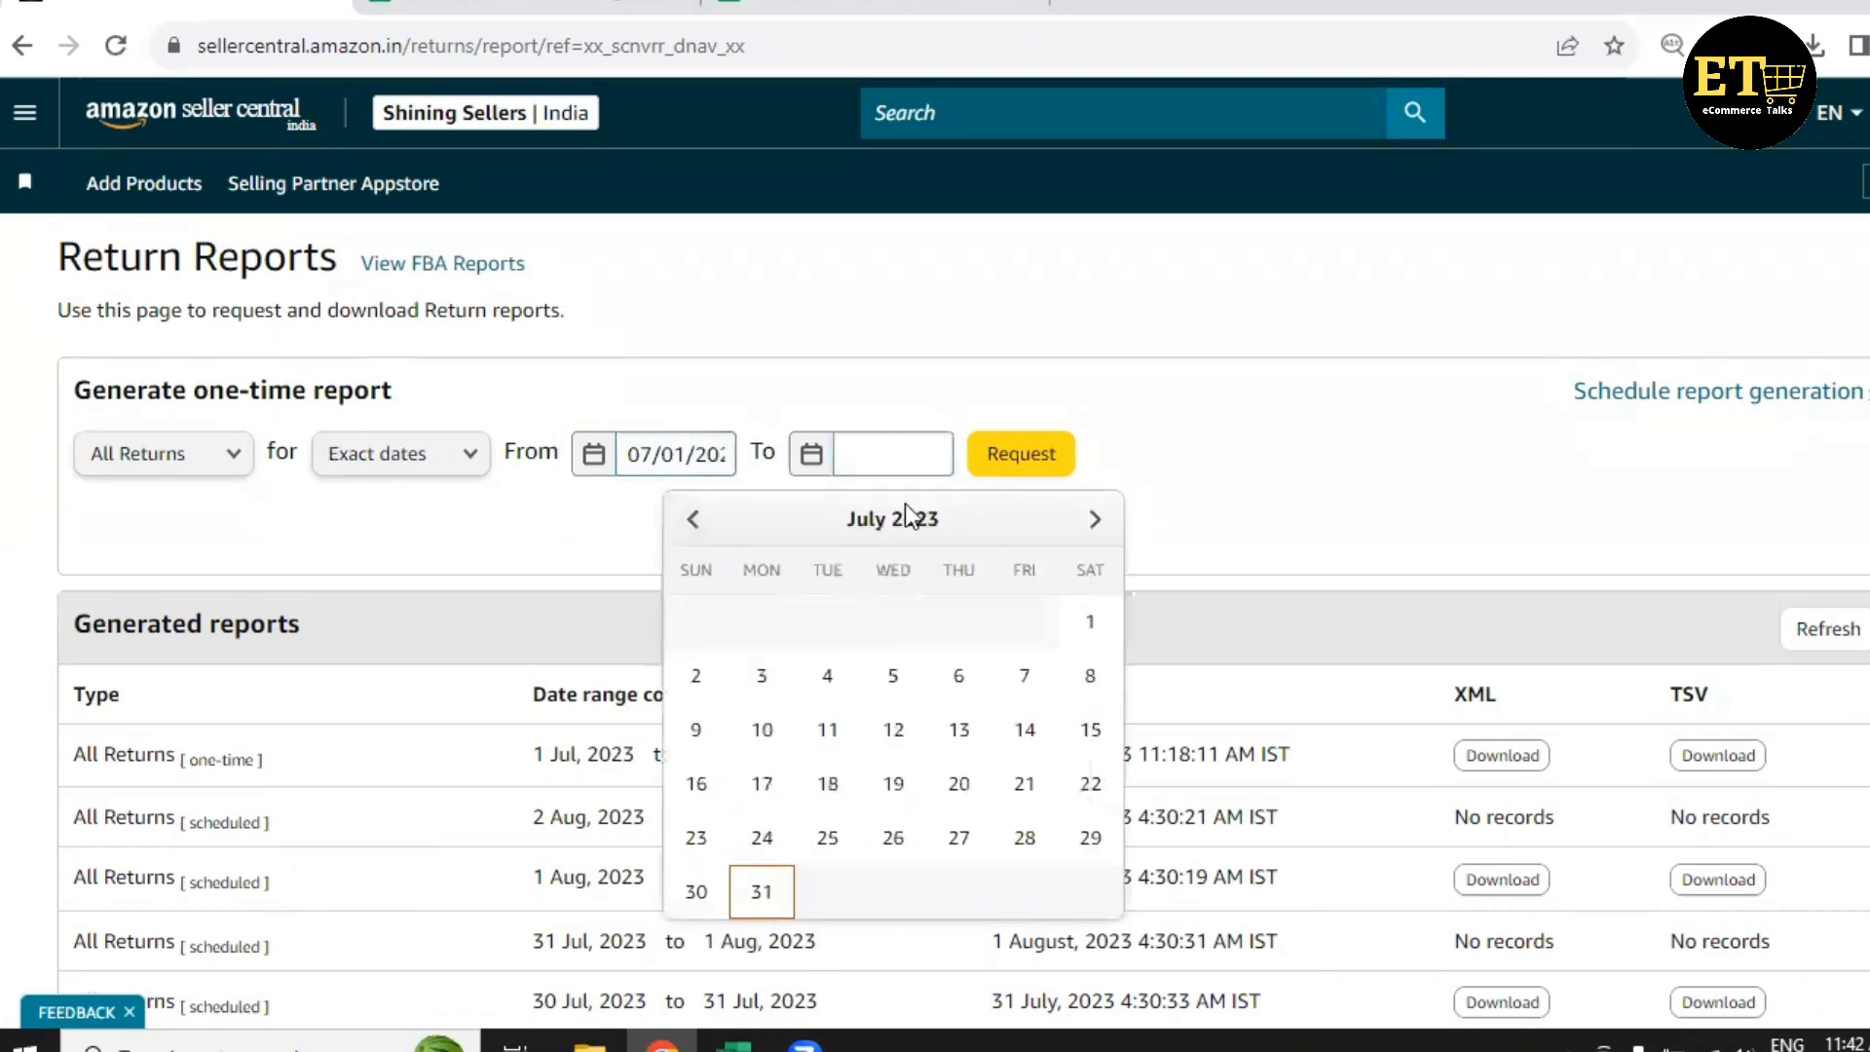
{"action": "left_click", "coordinate": [762, 891]}
{"action": "left_click", "coordinate": [1013, 463]}
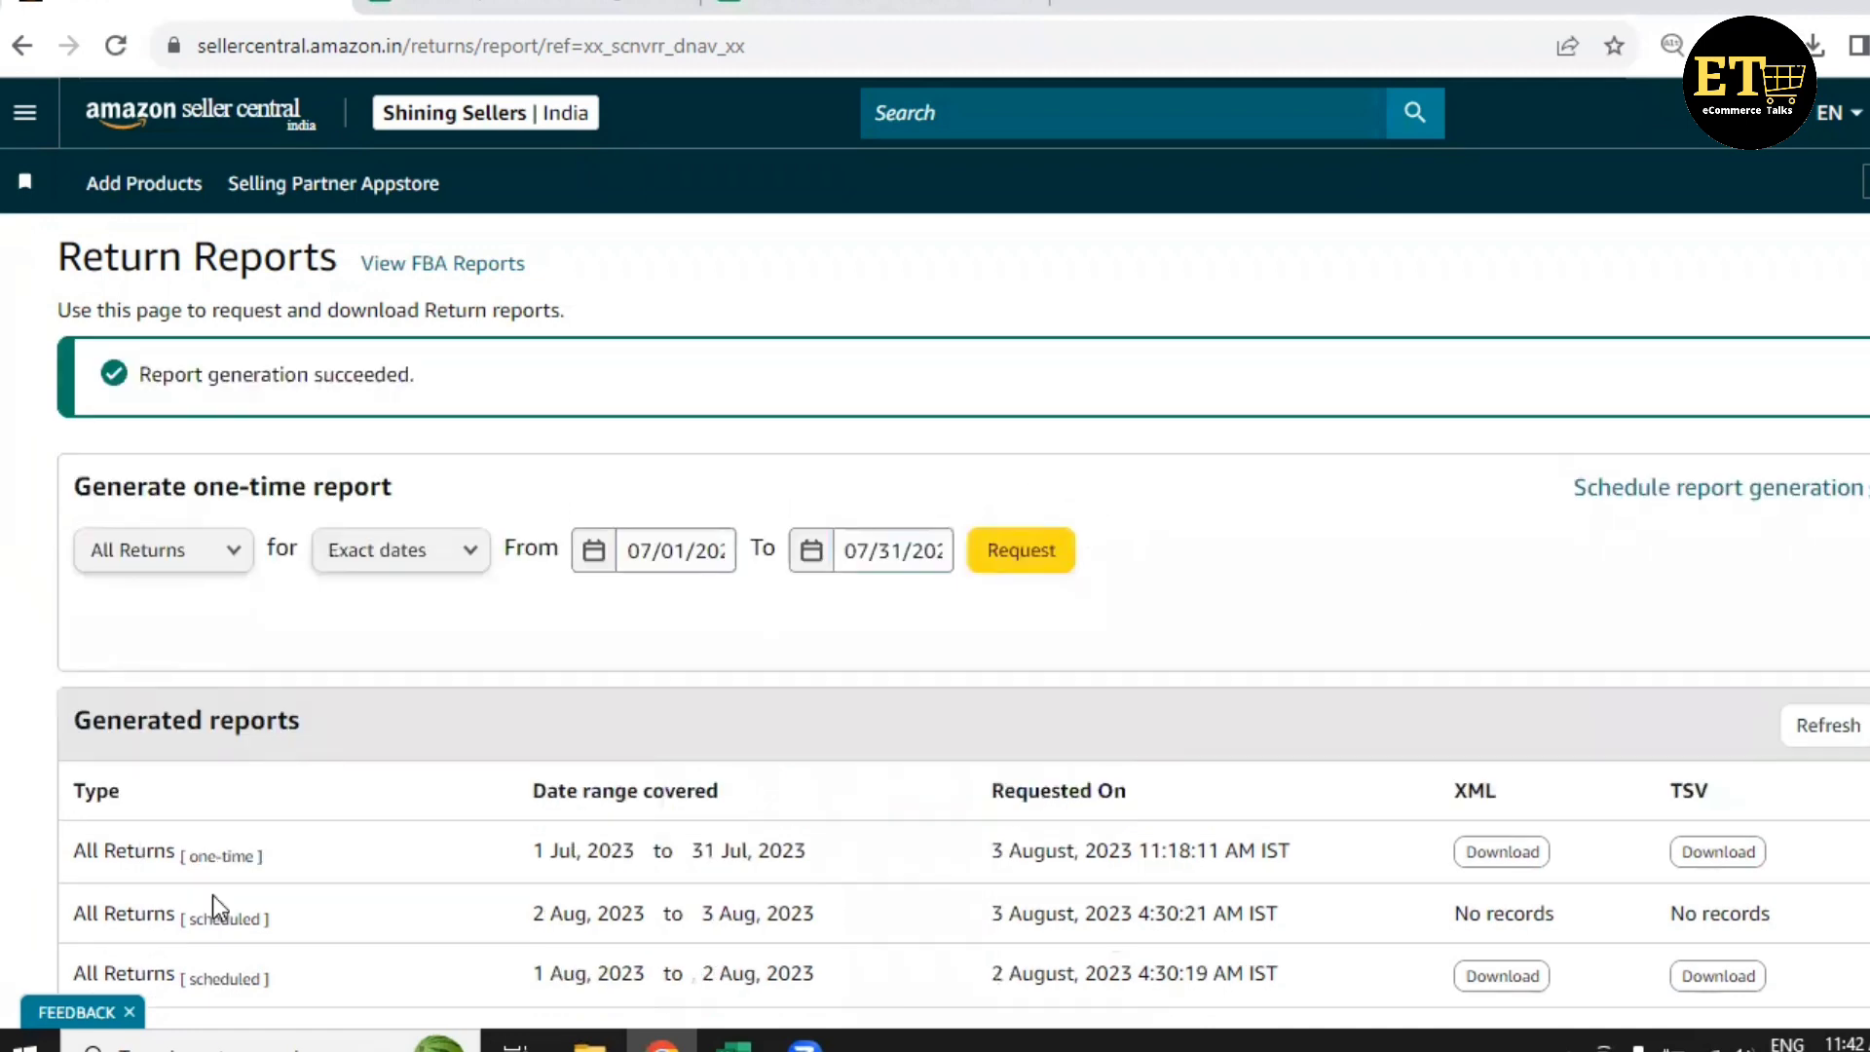
Refresh the generated reports list until the newly requested July 2023 report is available to download.
{"action": "left_click", "coordinate": [1848, 726]}
{"action": "scroll", "coordinate": [1570, 773], "scroll_direction": "down", "scroll_amount": 2}
{"action": "left_click_drag", "start_coordinate": [1663, 704], "coordinate": [1787, 705]}
{"action": "left_click", "coordinate": [1846, 583]}
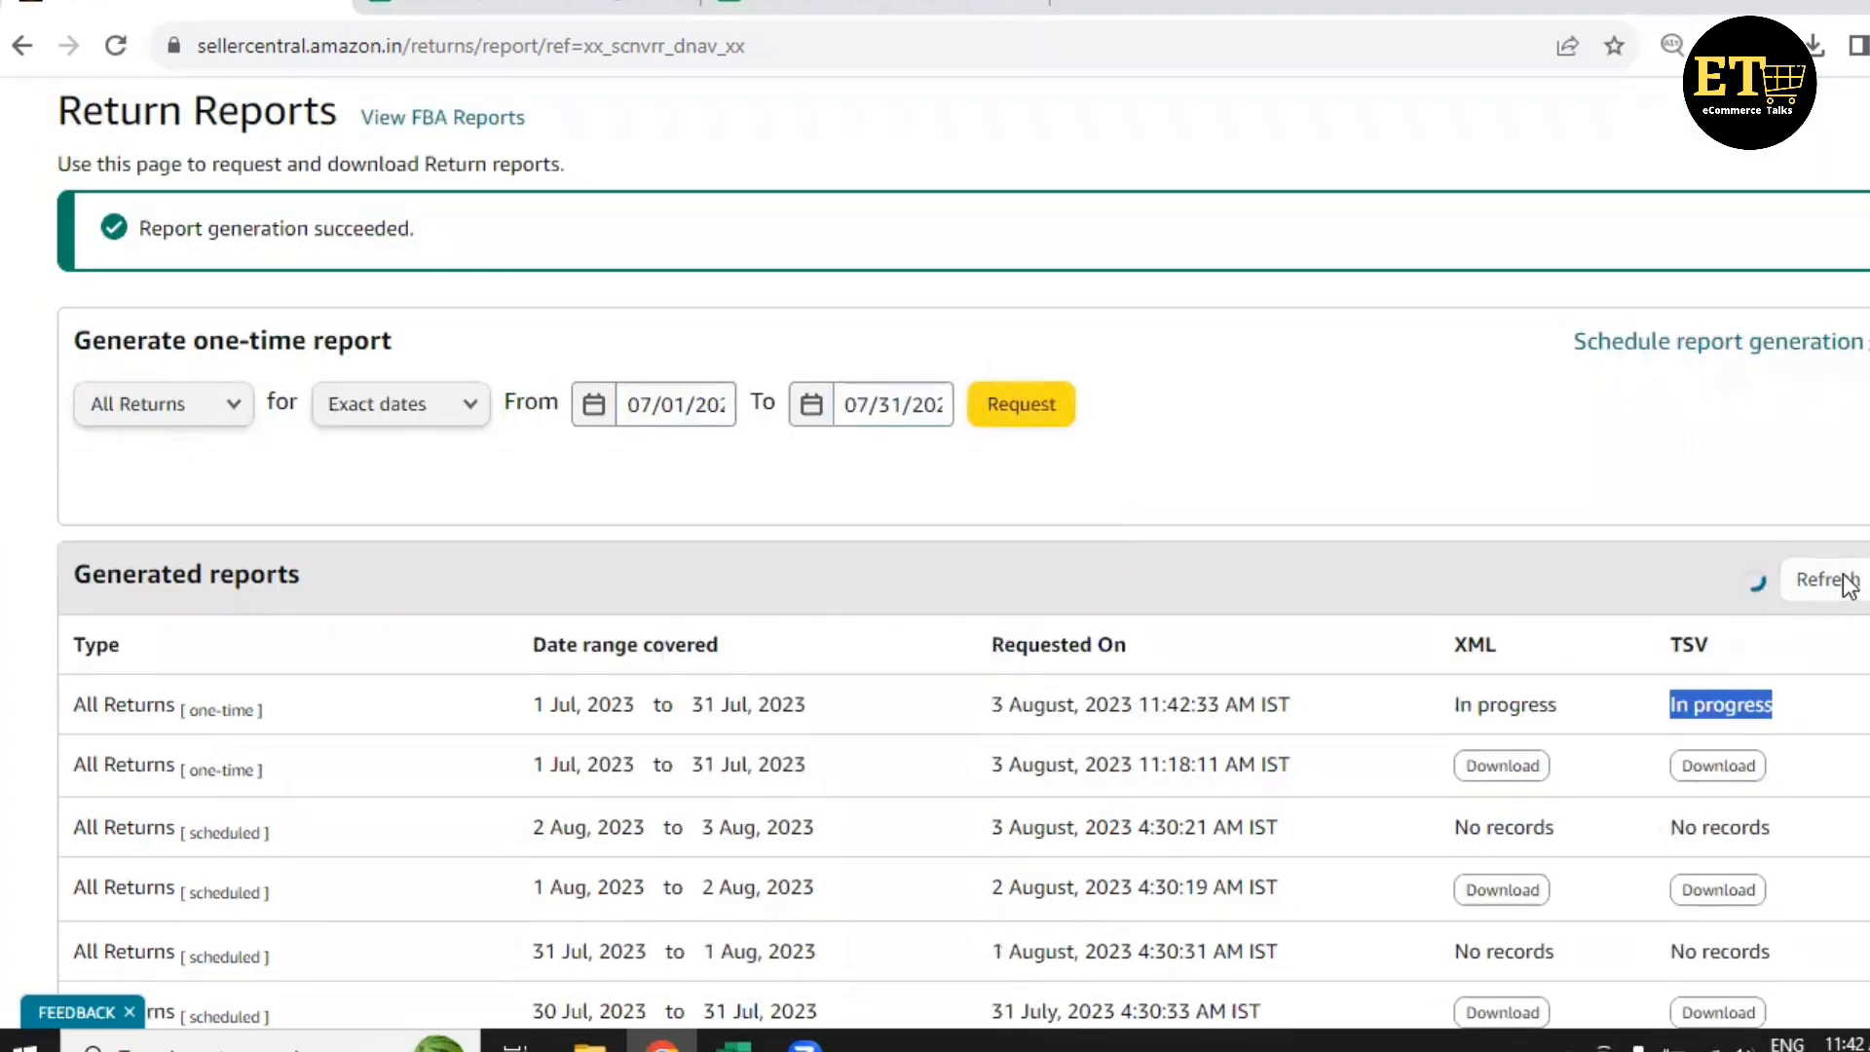
{"action": "left_click", "coordinate": [1848, 582]}
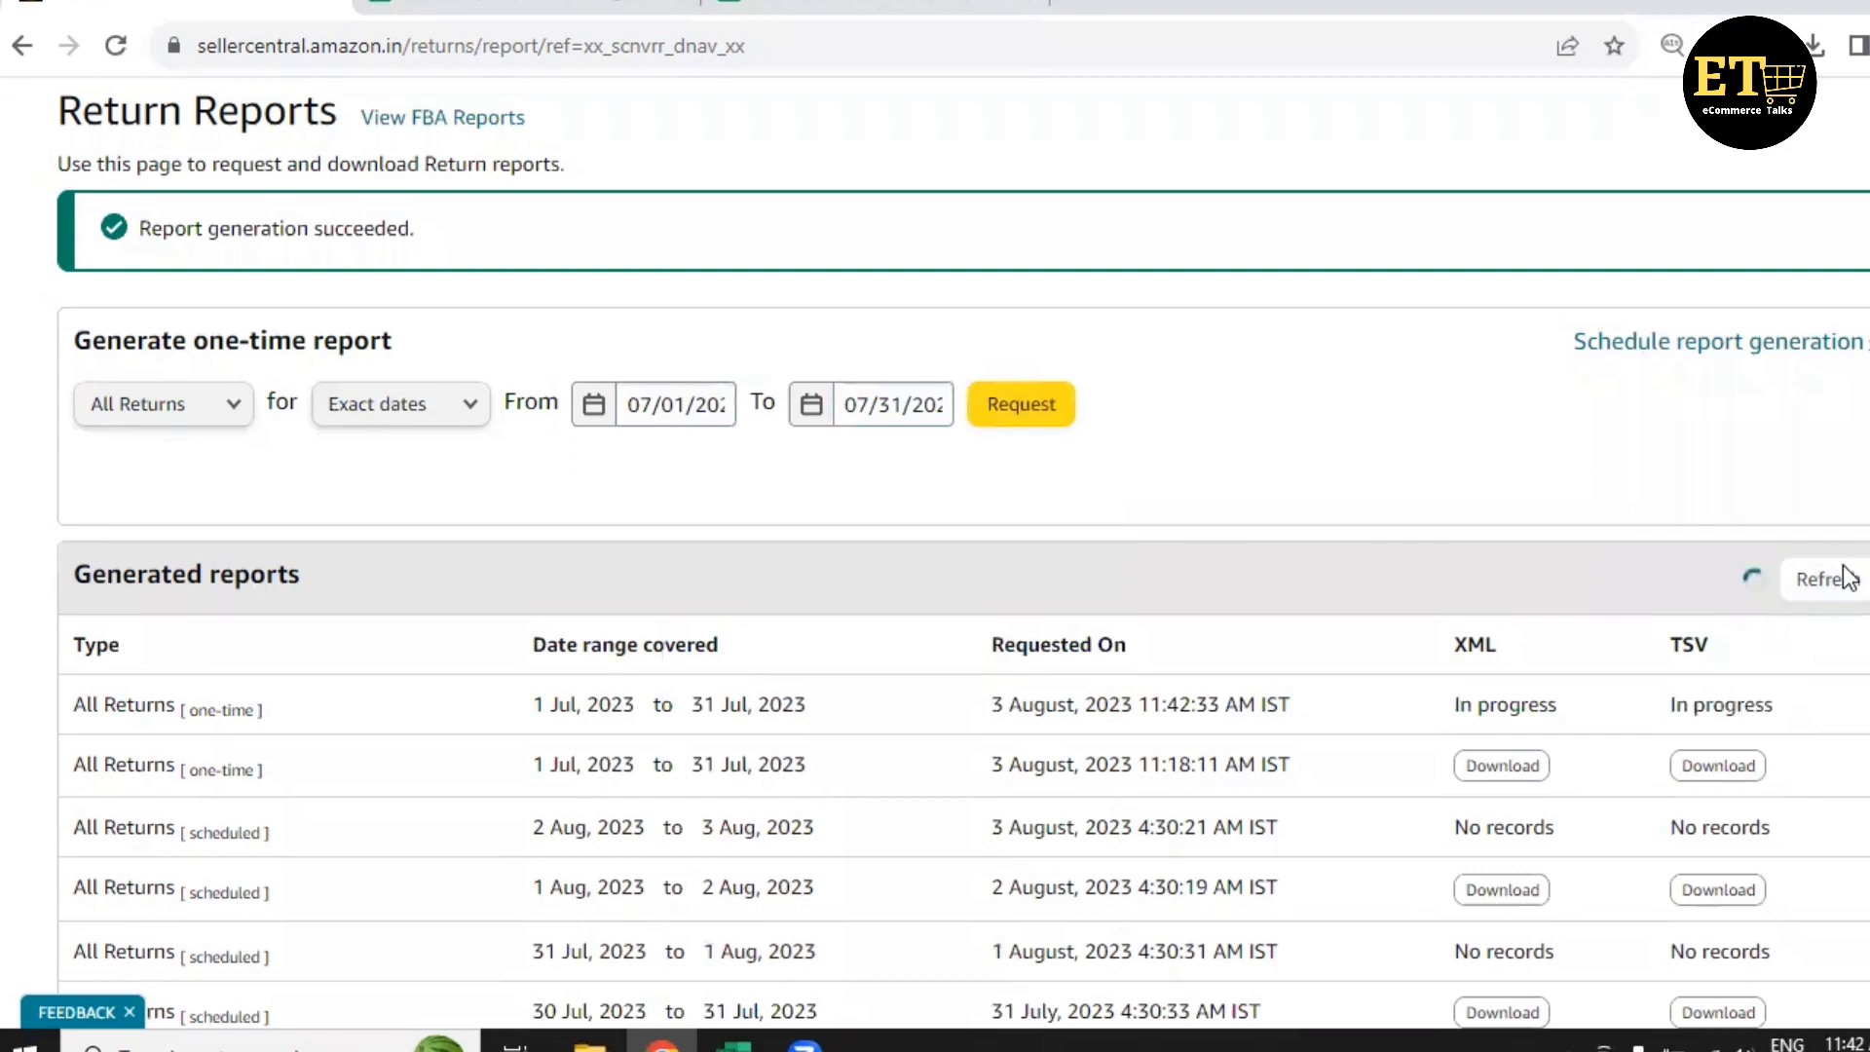
{"action": "left_click", "coordinate": [1848, 582]}
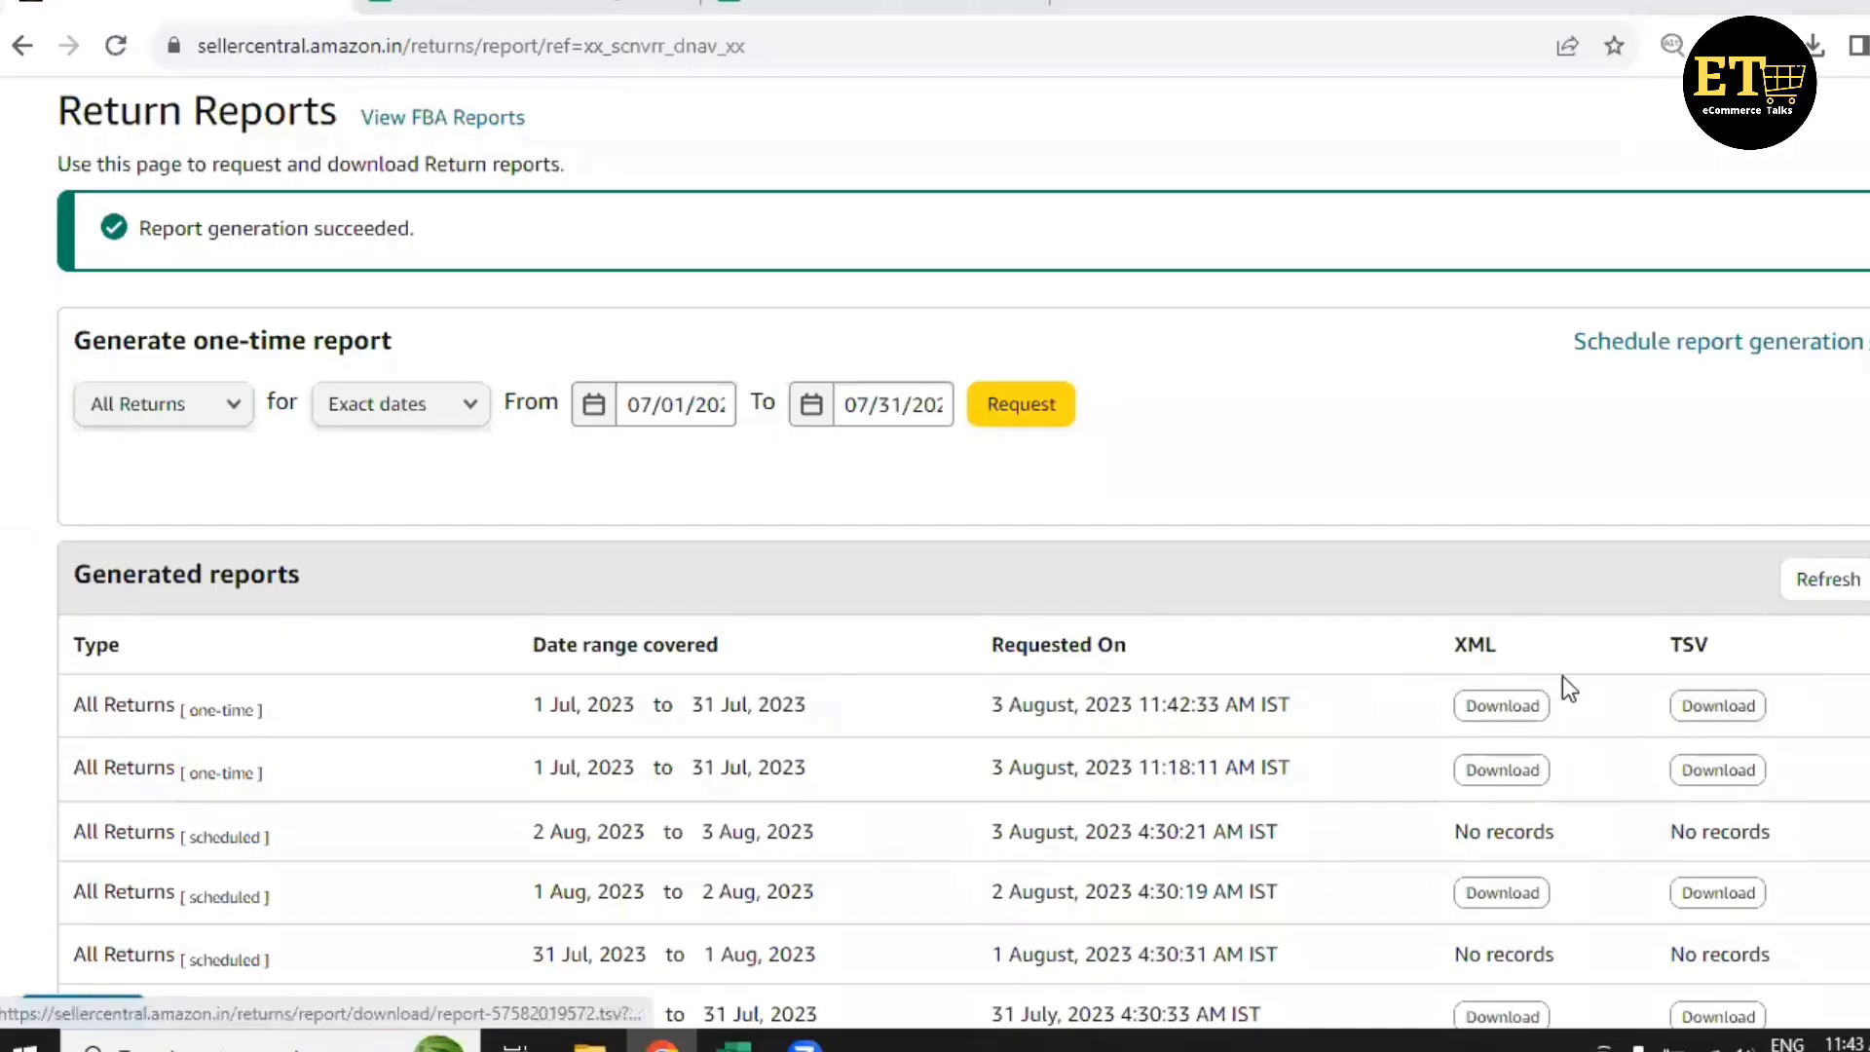
Download the newest one-time All Returns report for 1 to 31 July 2023 in TSV format.
{"action": "left_click_drag", "start_coordinate": [1445, 650], "coordinate": [1512, 645]}
{"action": "left_click_drag", "start_coordinate": [1668, 651], "coordinate": [1720, 655]}
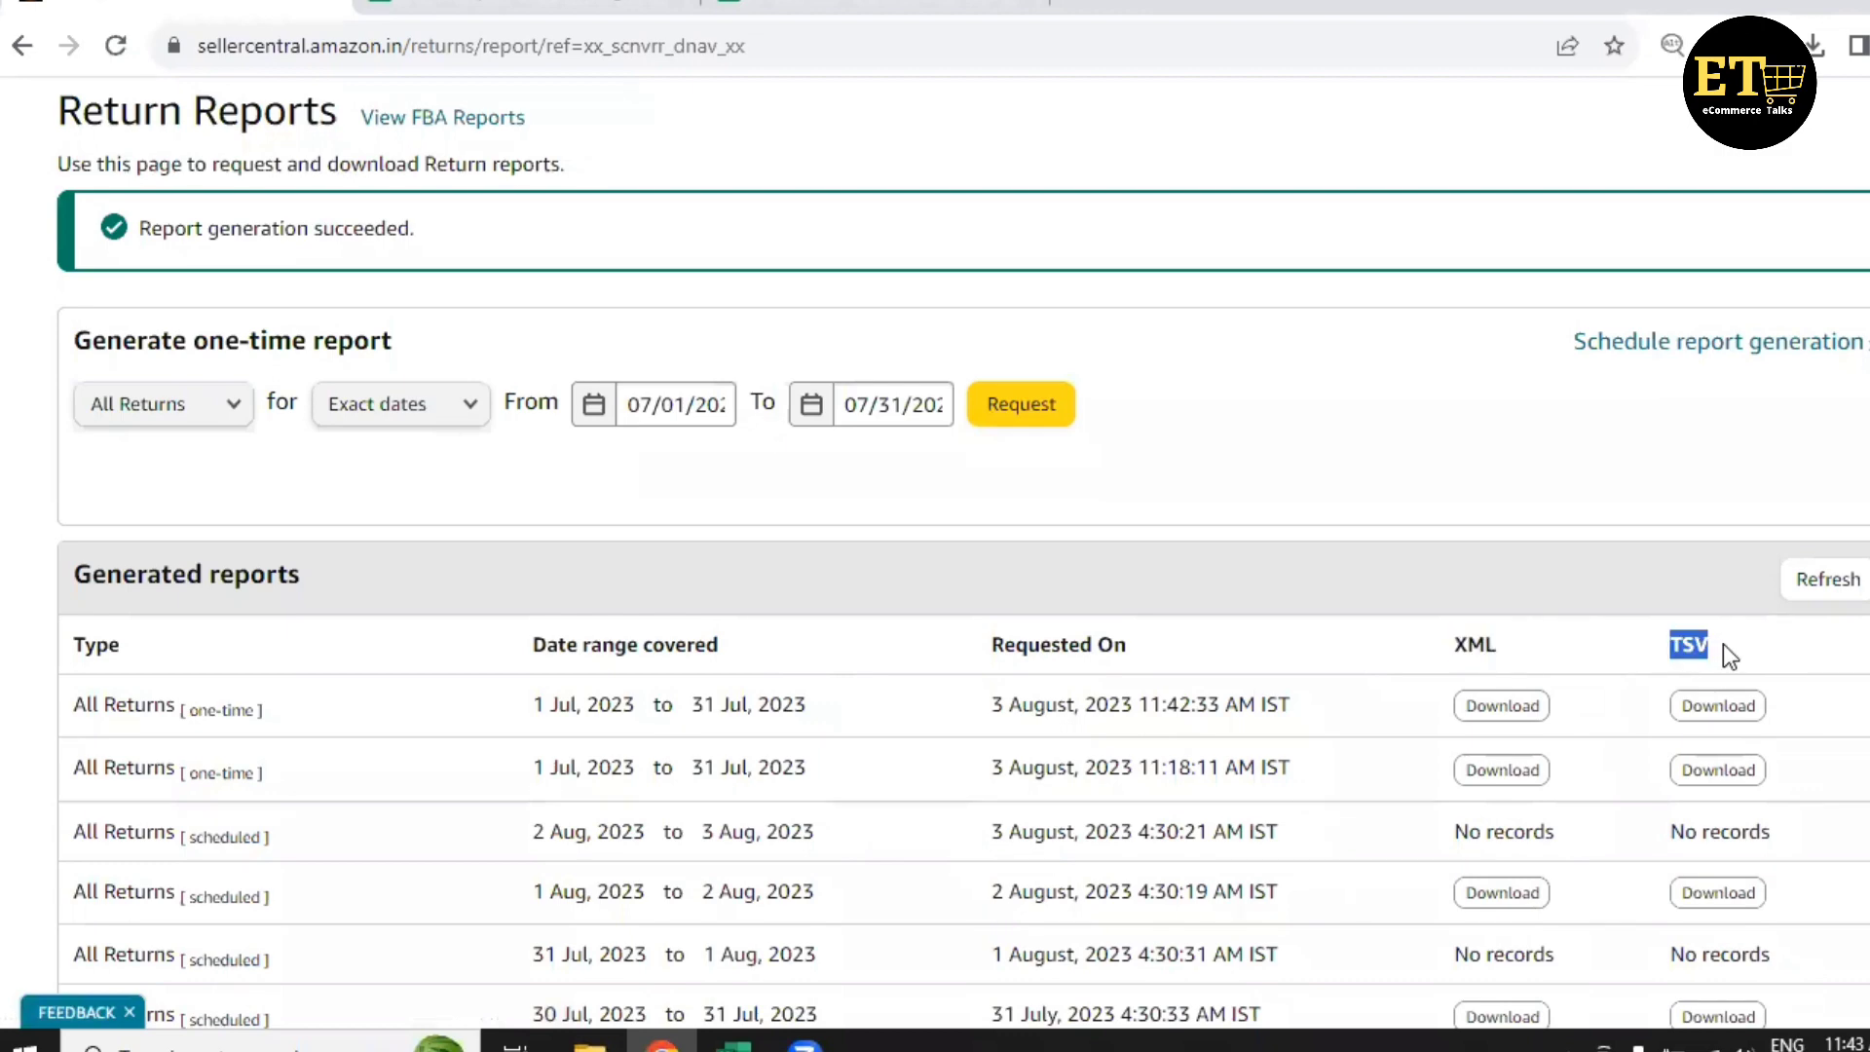
{"action": "left_click", "coordinate": [1714, 713]}
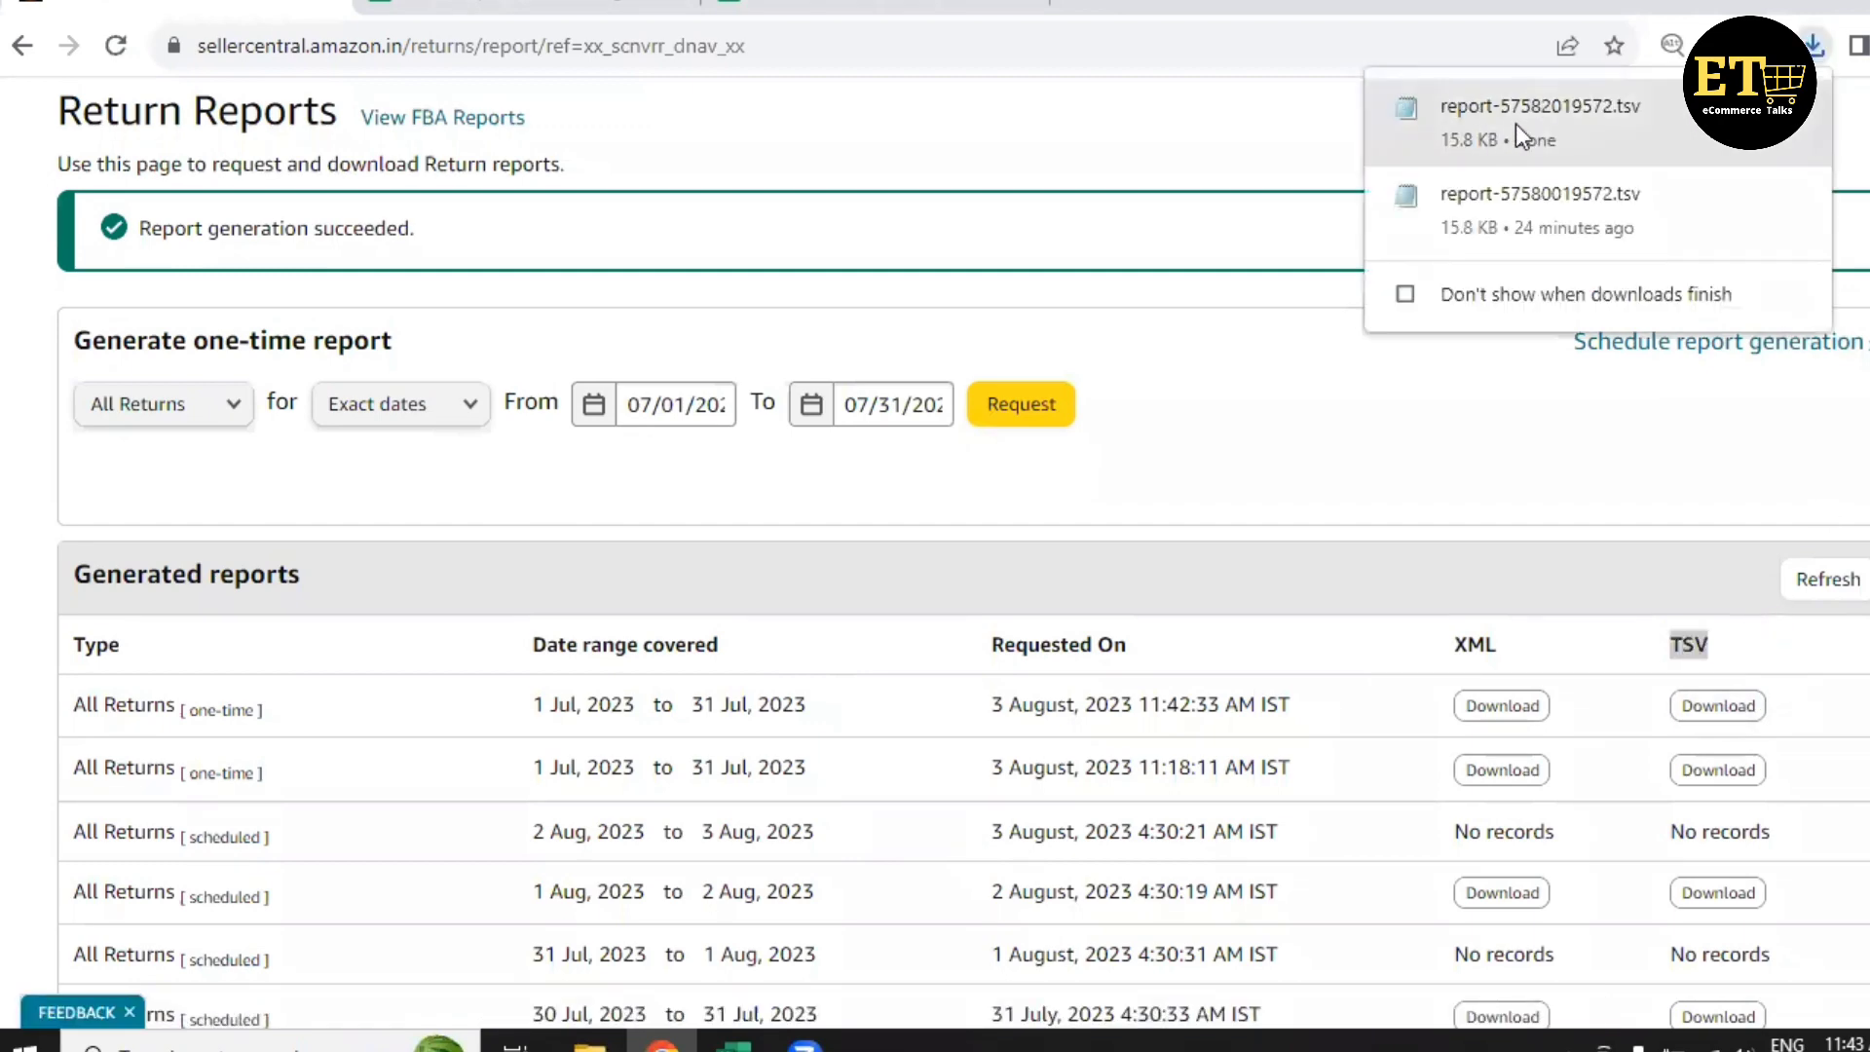
Open the Aspose Excel Converter at products.aspose.app/cells/conversion in a new browser tab.
{"action": "left_click", "coordinate": [1088, 5]}
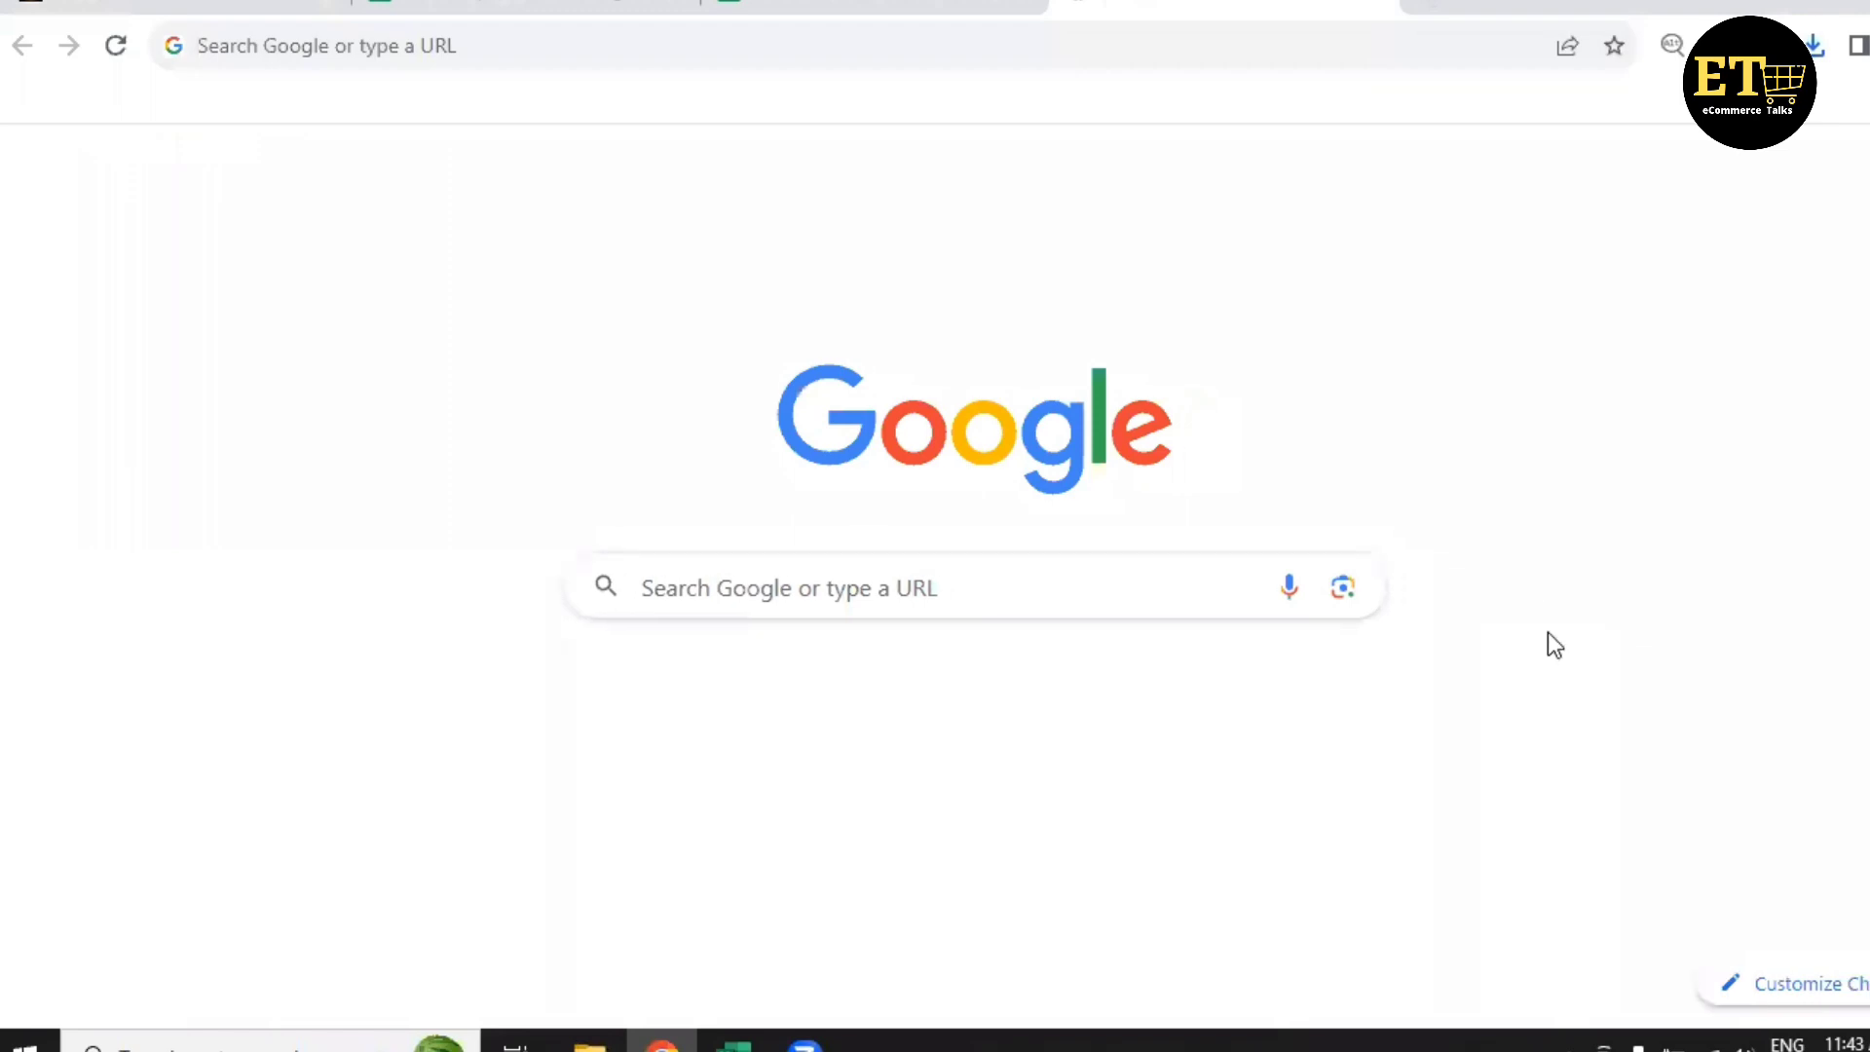
{"action": "left_click", "coordinate": [1315, 924]}
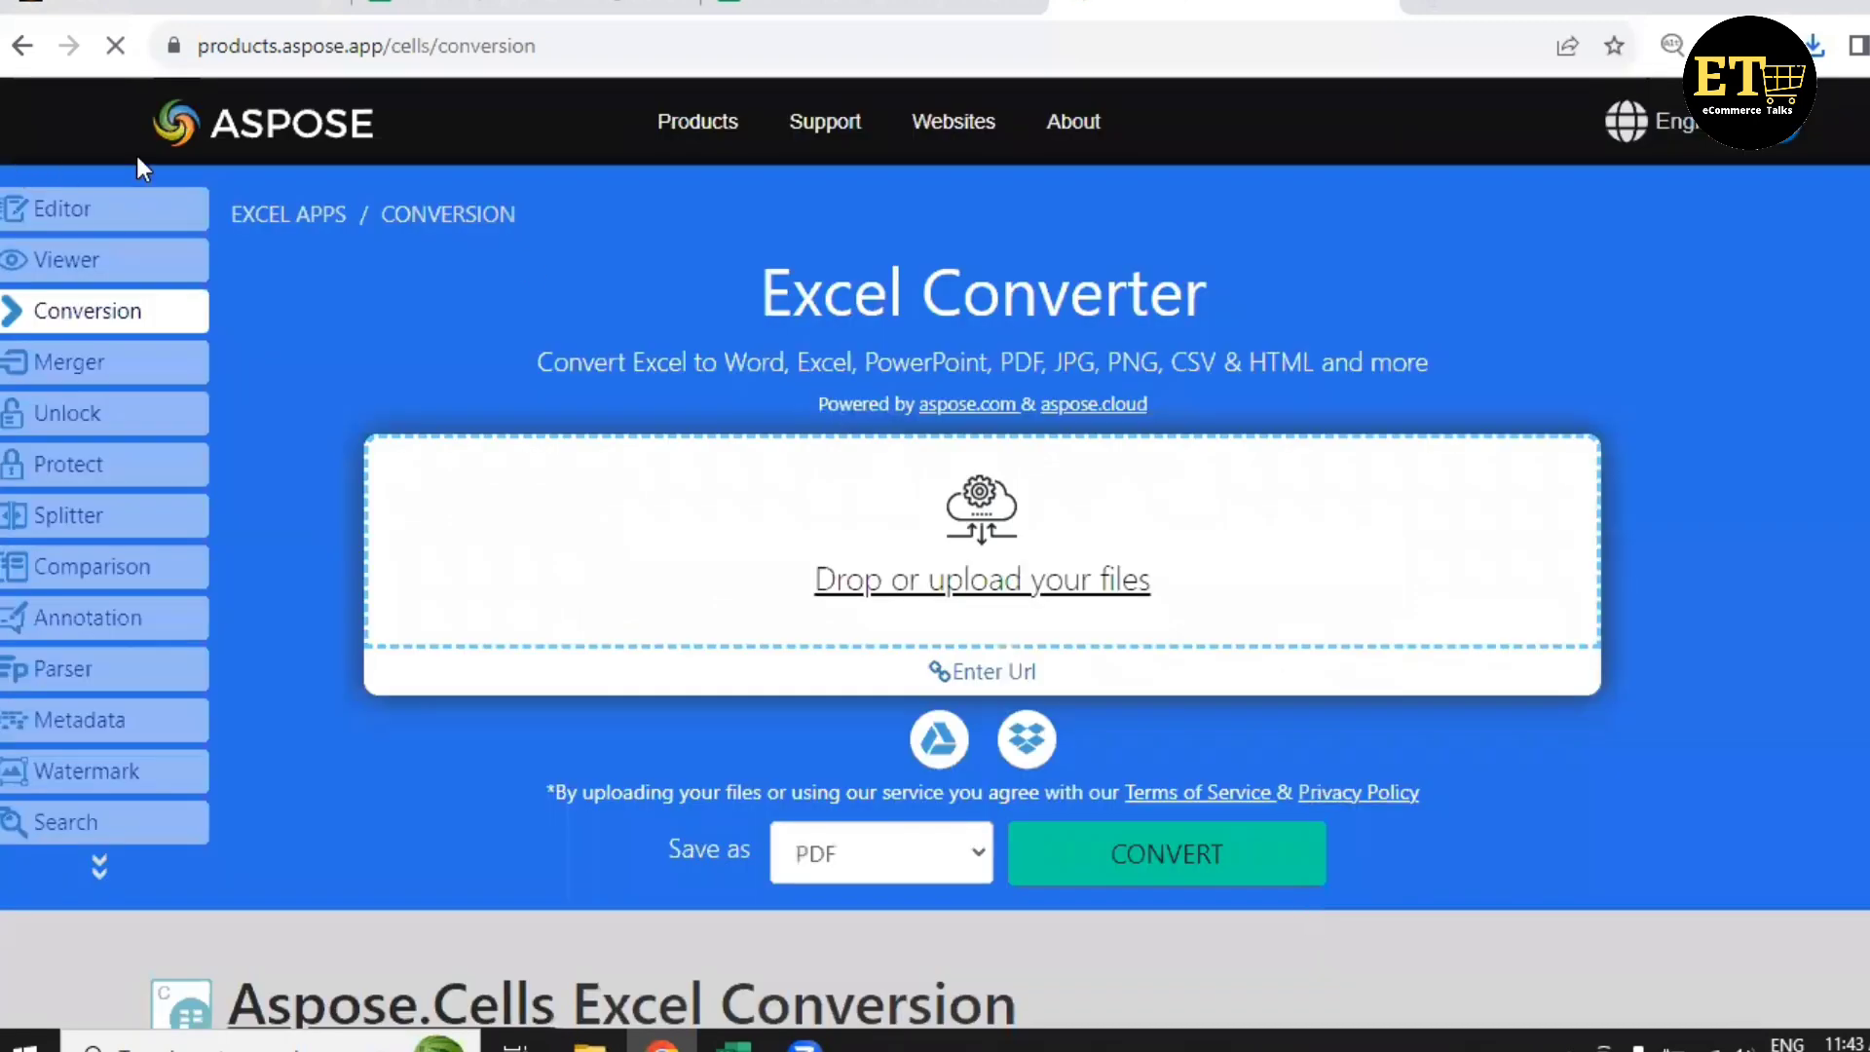
{"action": "left_click", "coordinate": [506, 46]}
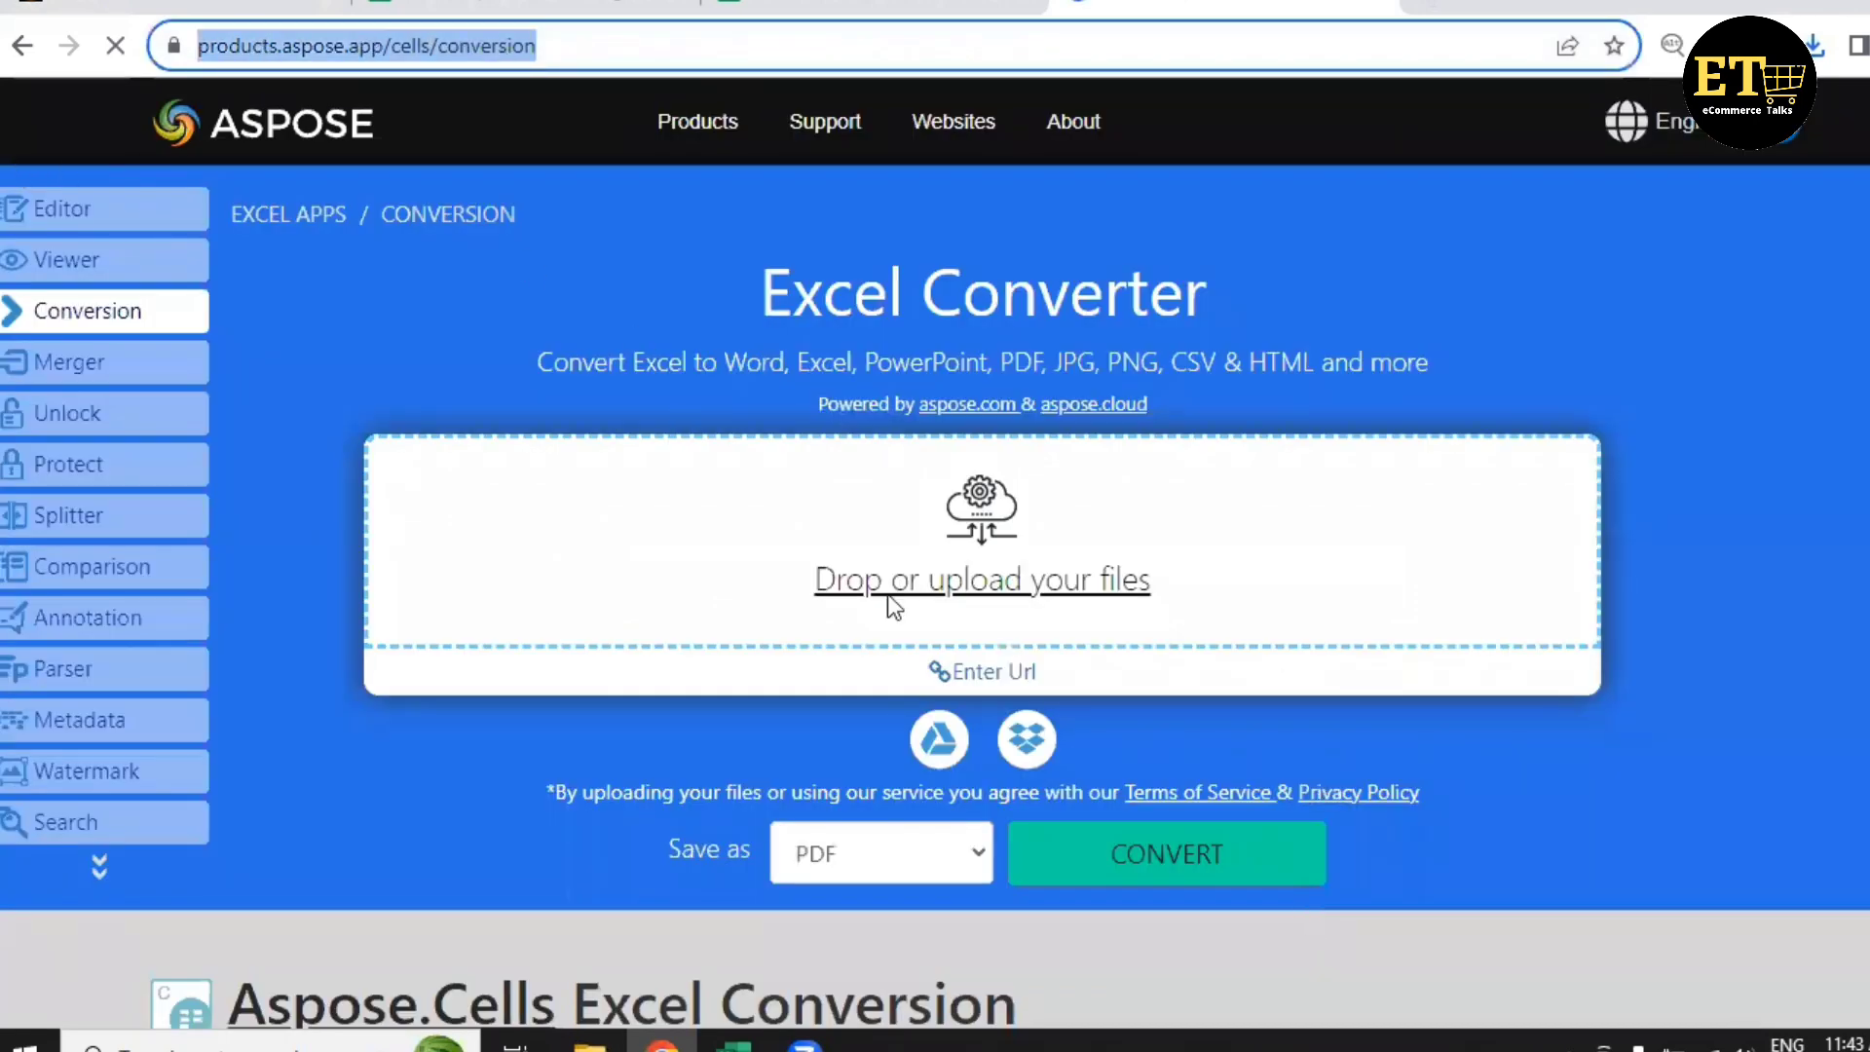
Upload report-57582019572.tsv from the Downloads folder to the converter.
{"action": "left_click", "coordinate": [971, 524]}
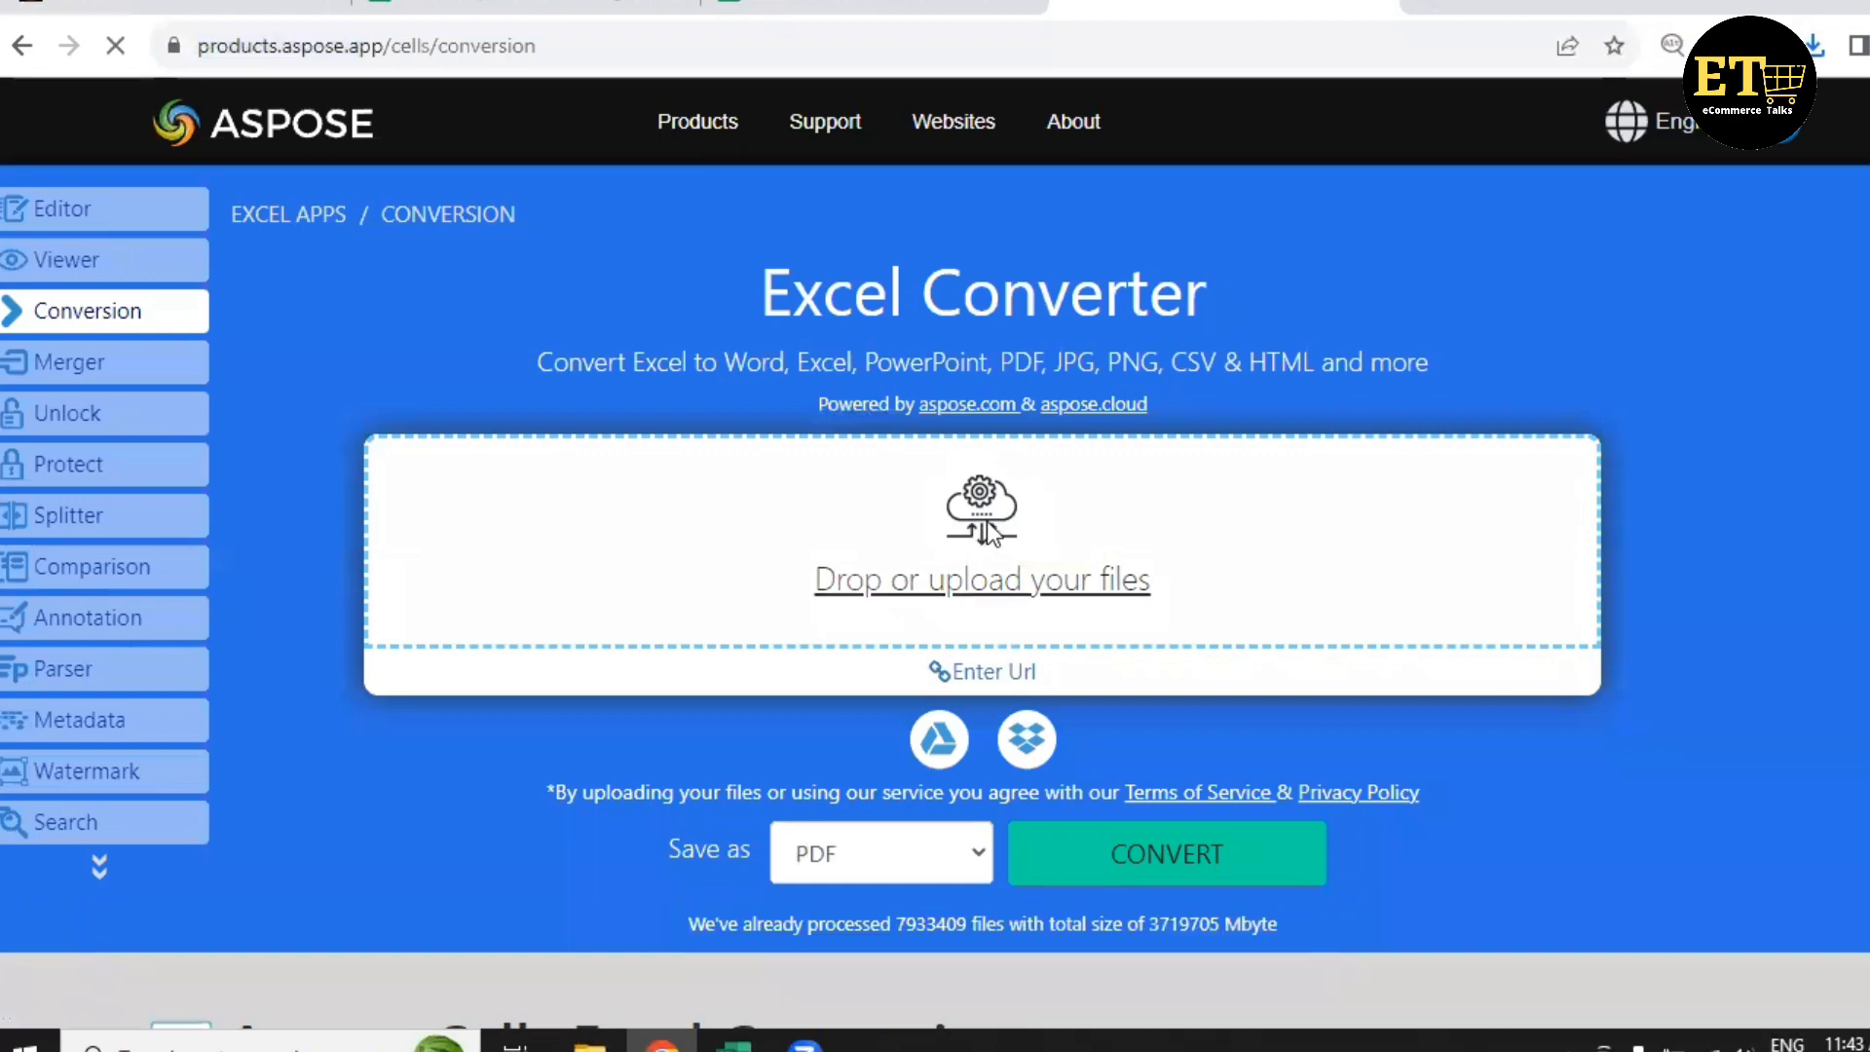
{"action": "left_click", "coordinate": [985, 524]}
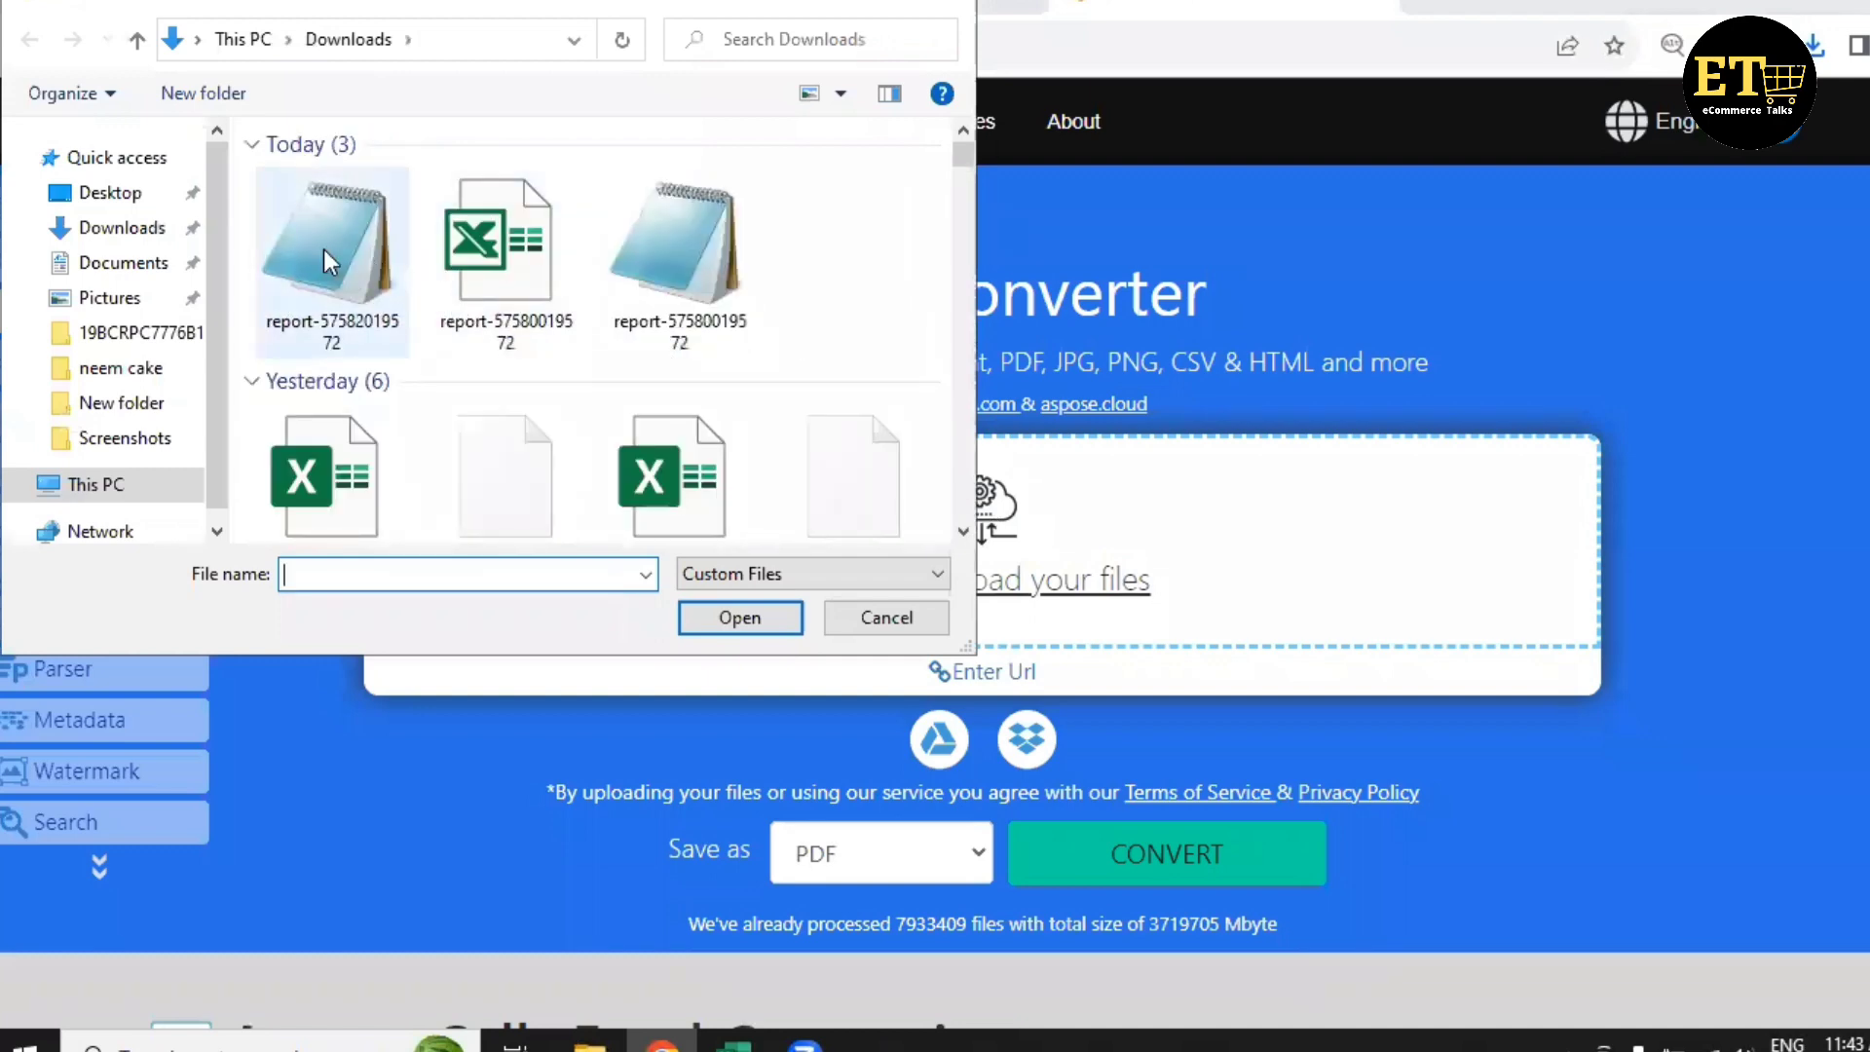
{"action": "left_click", "coordinate": [313, 247]}
{"action": "left_click", "coordinate": [758, 616]}
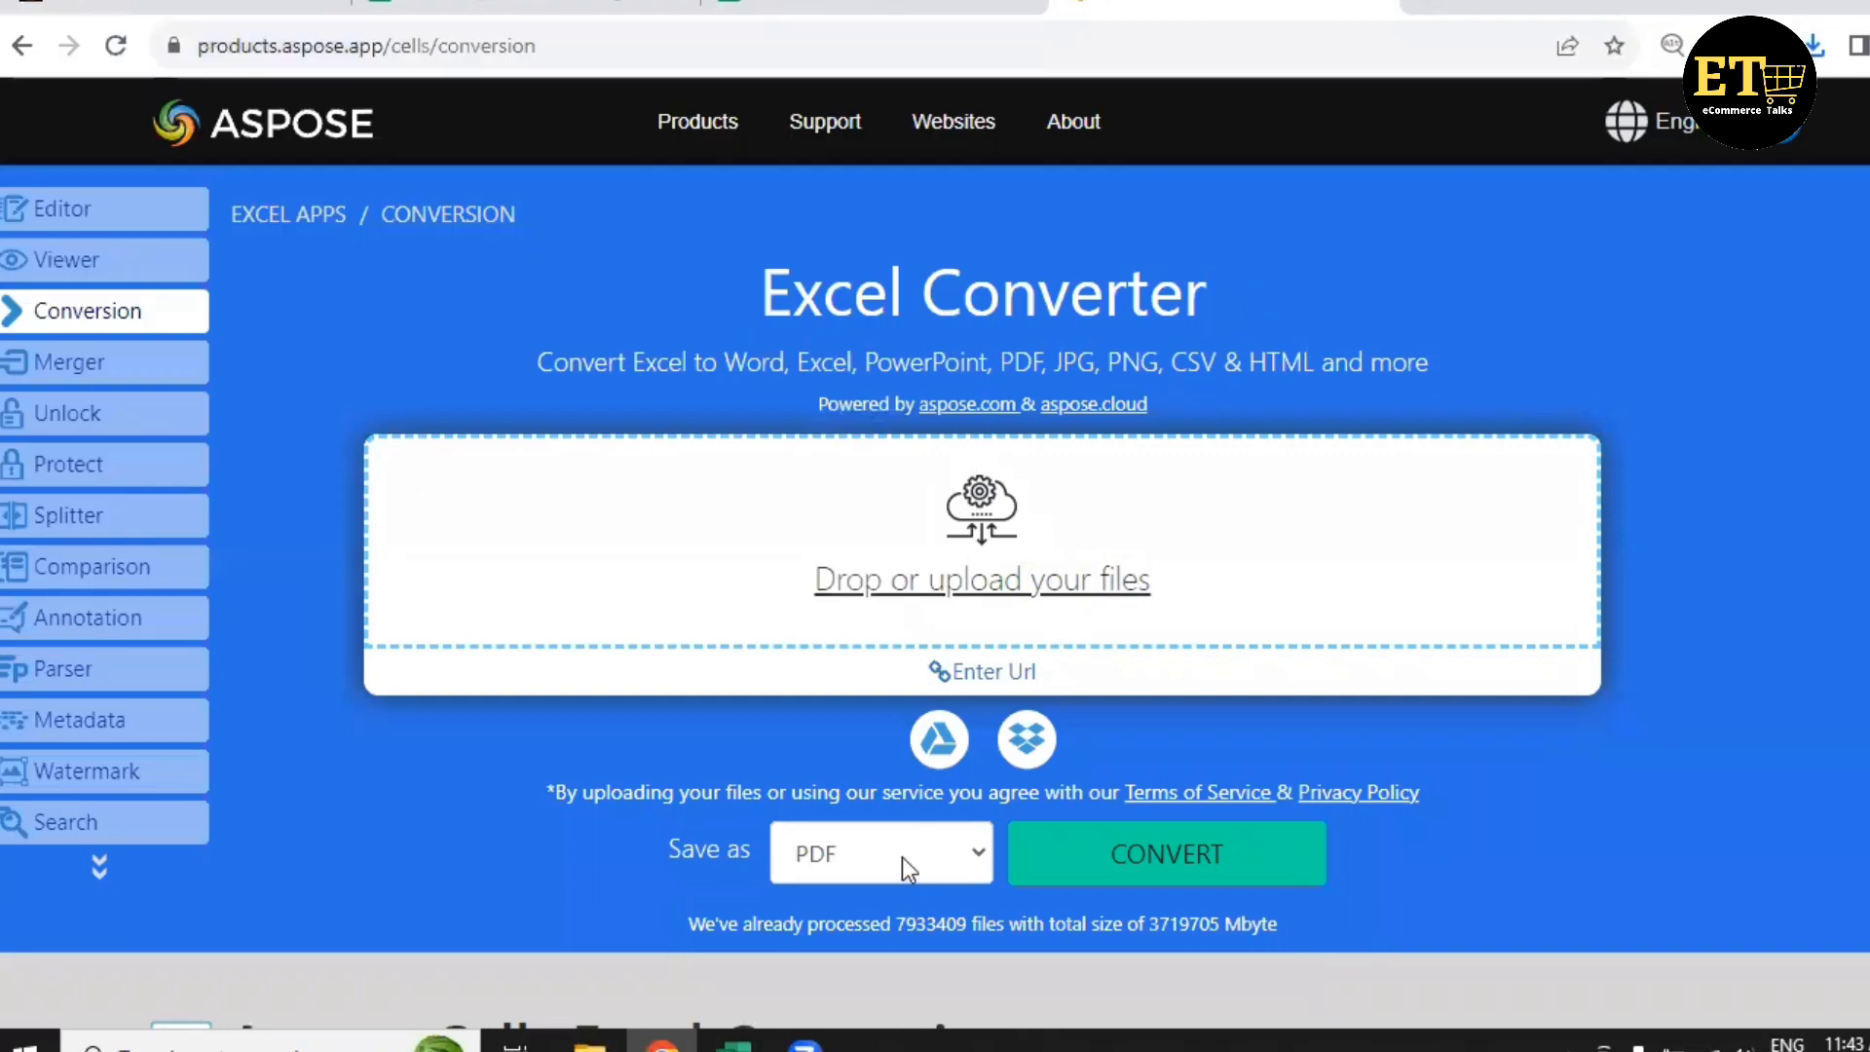
{"action": "left_click", "coordinate": [840, 578]}
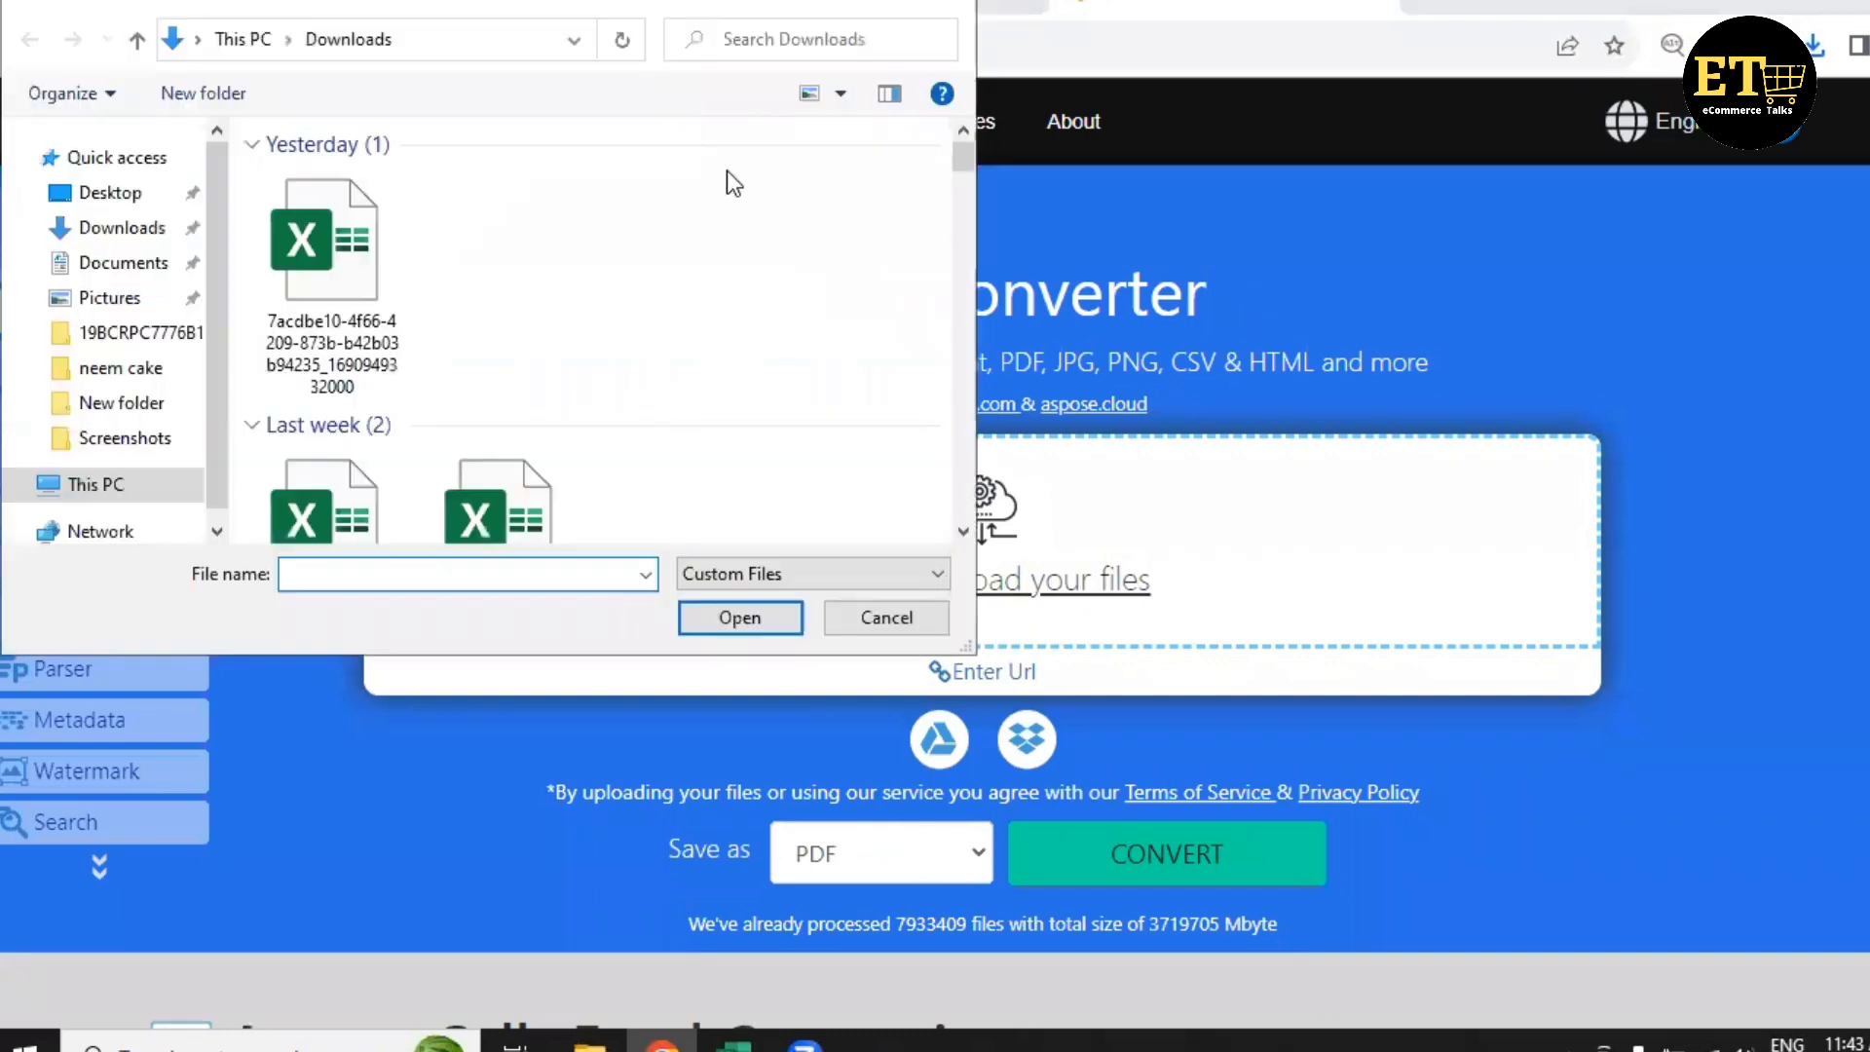
{"action": "left_click", "coordinate": [748, 628]}
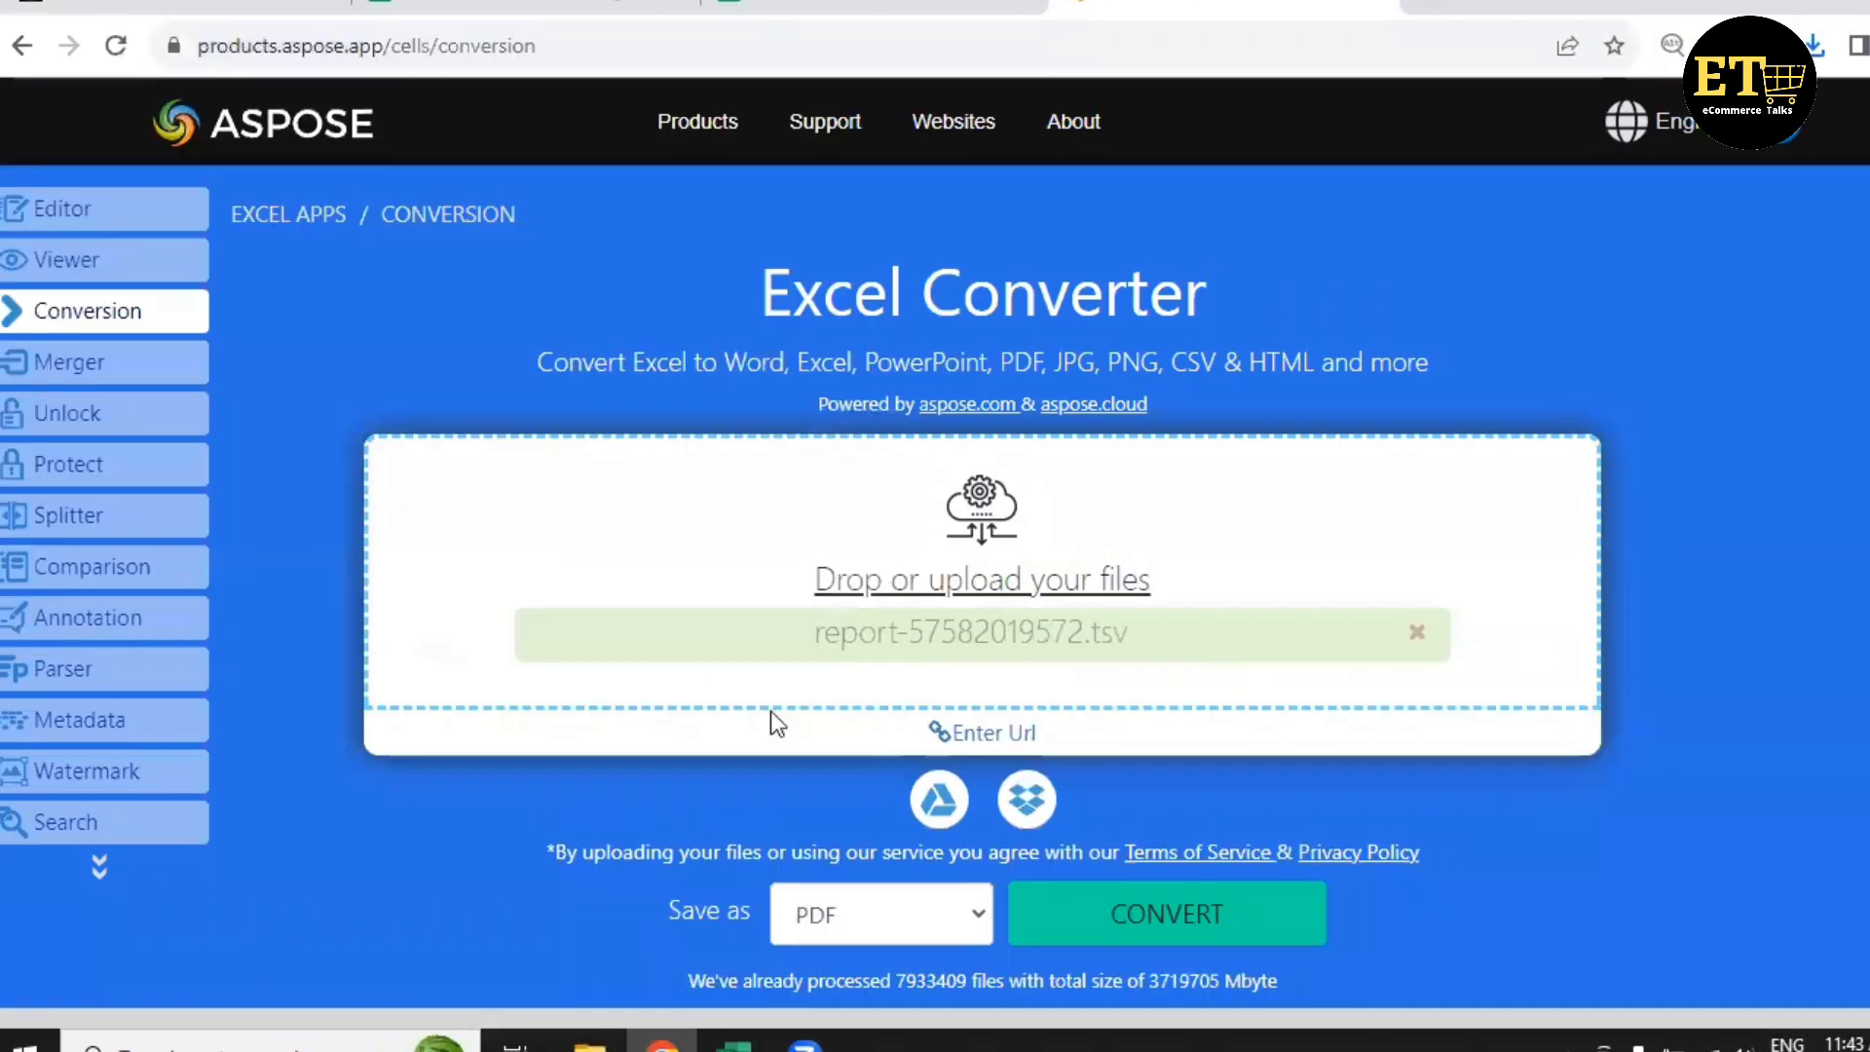
Convert the uploaded TSV report to XLS format.
{"action": "scroll", "coordinate": [860, 632], "scroll_direction": "down", "scroll_amount": 3}
{"action": "left_click", "coordinate": [849, 629]}
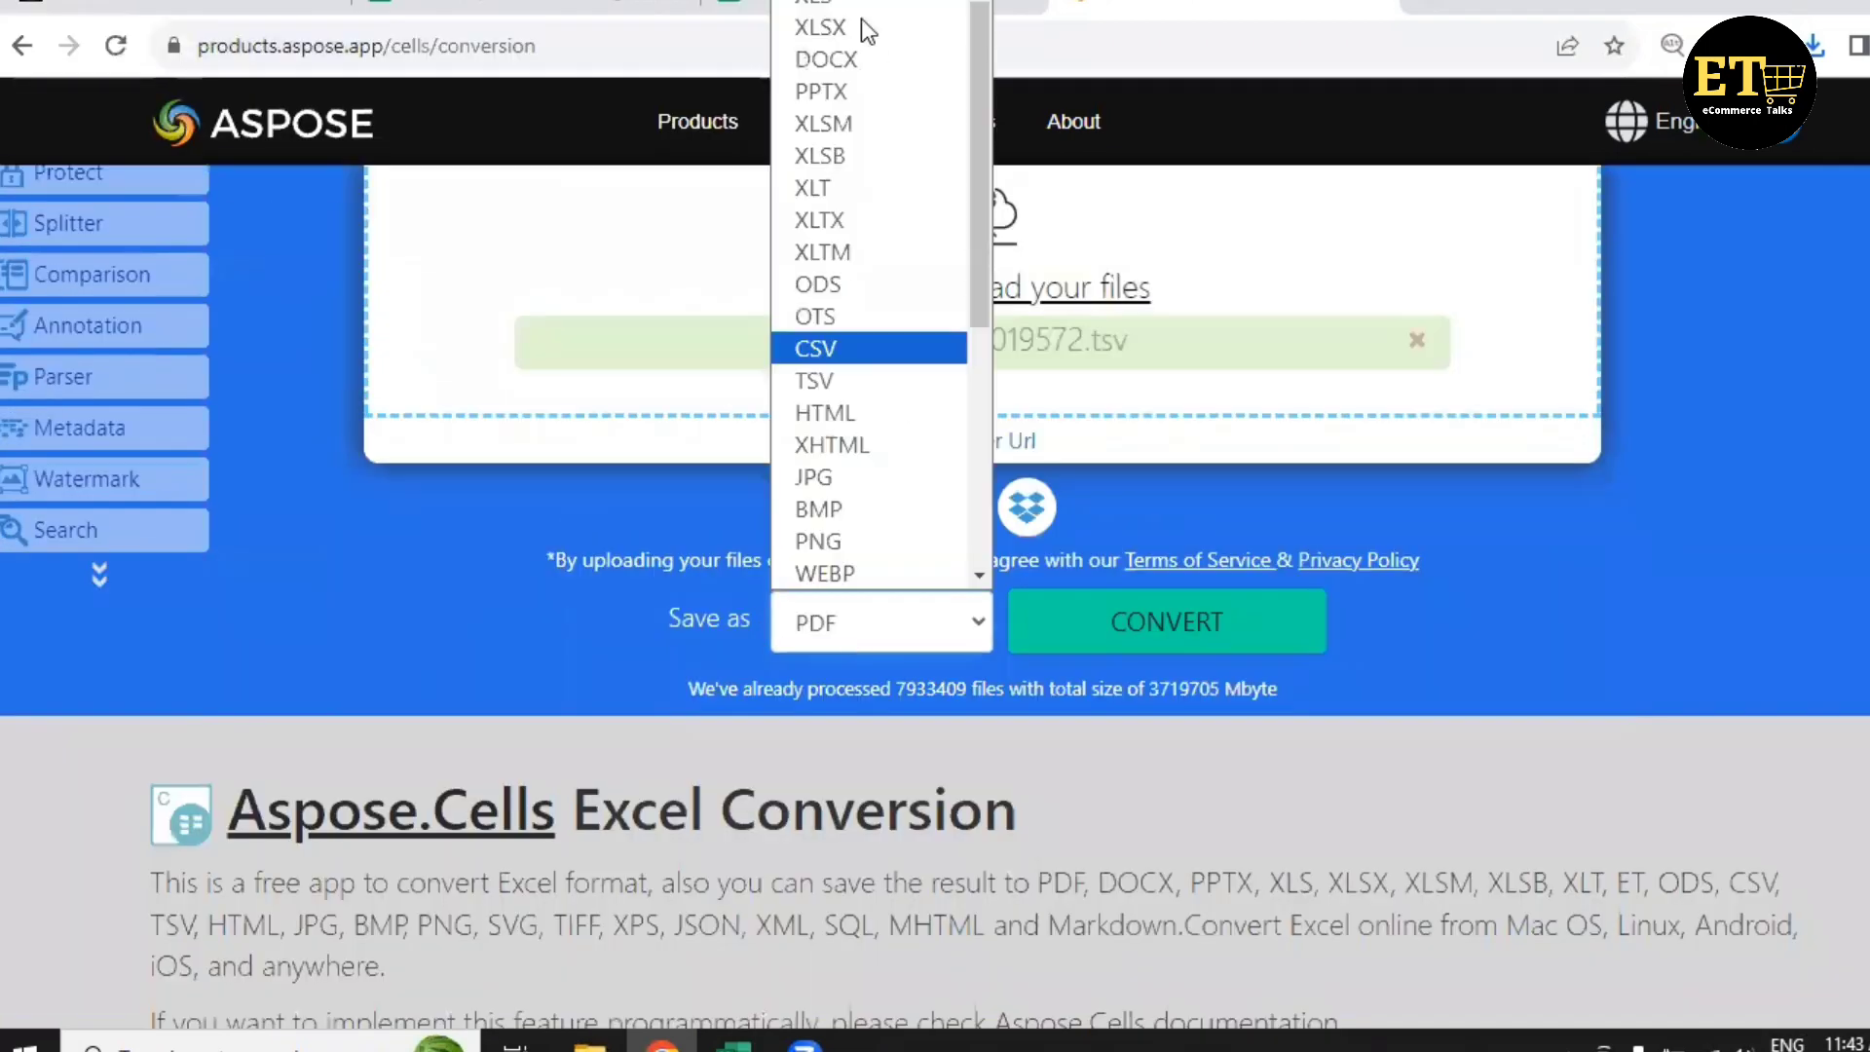
{"action": "left_click", "coordinate": [815, 3]}
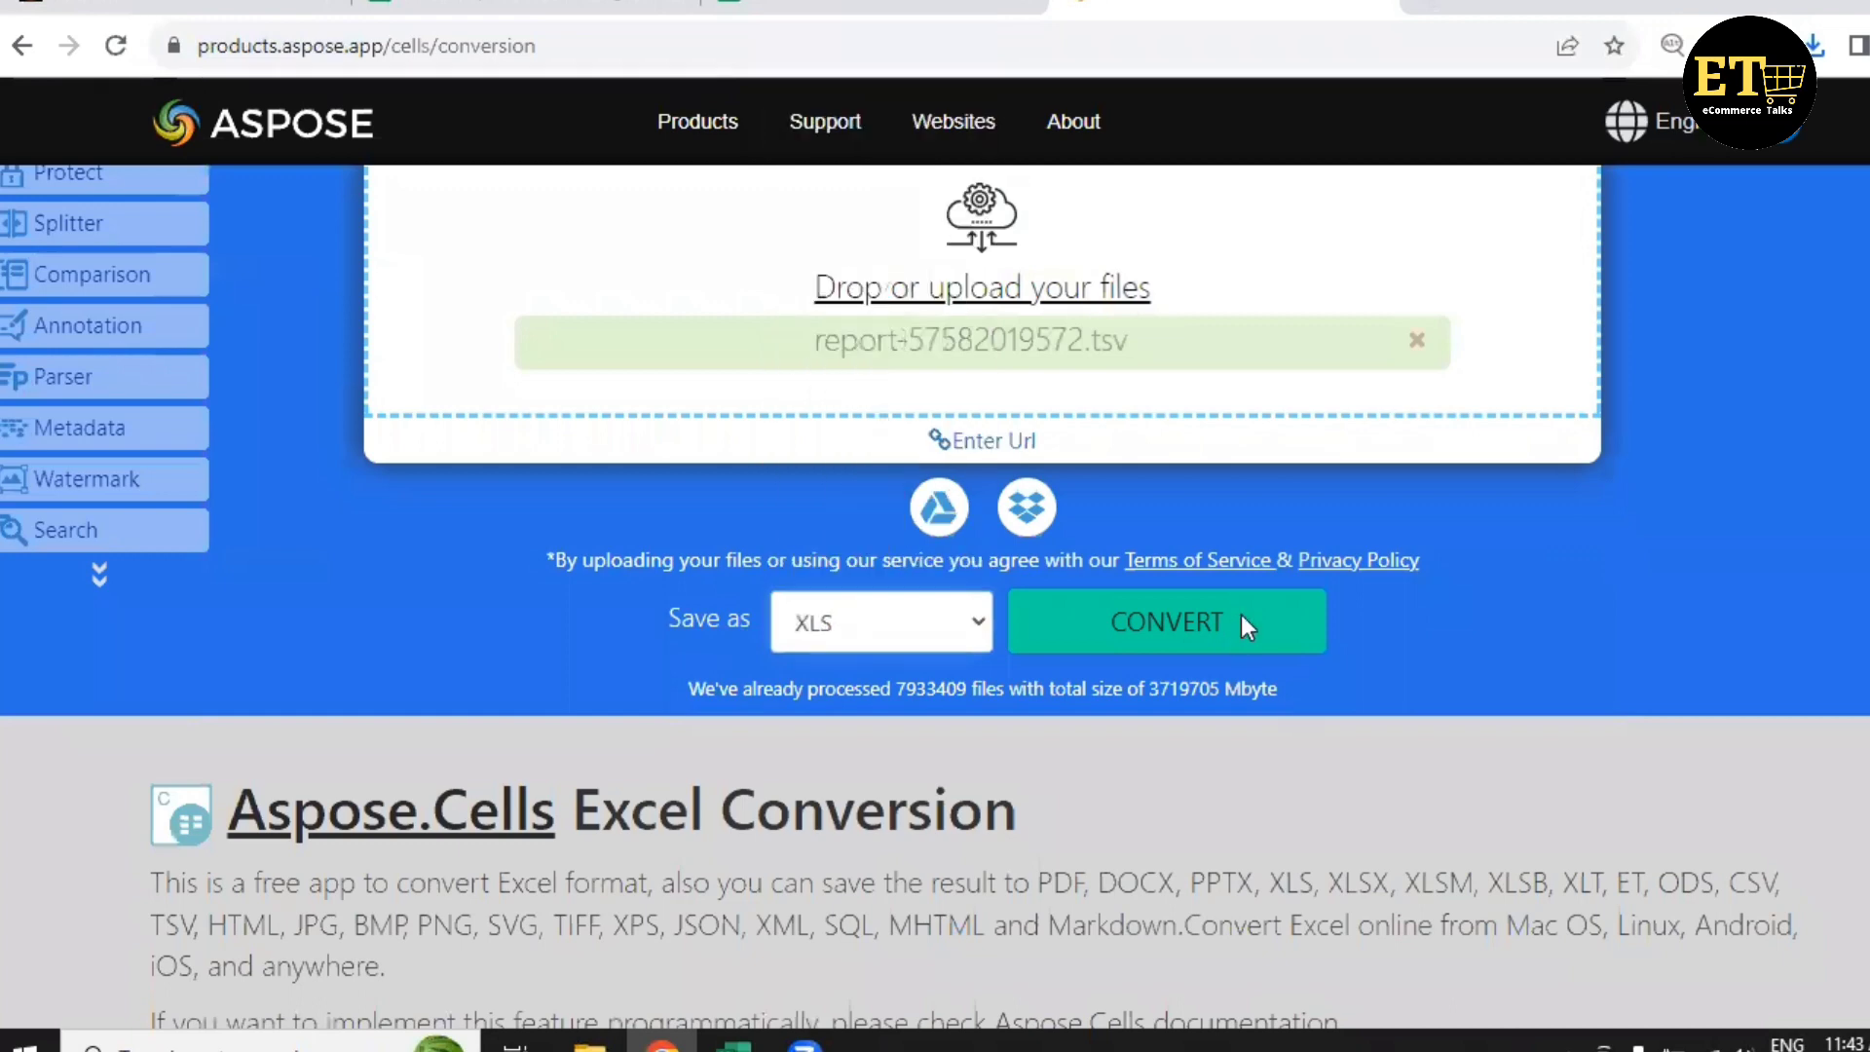
{"action": "left_click", "coordinate": [1241, 626]}
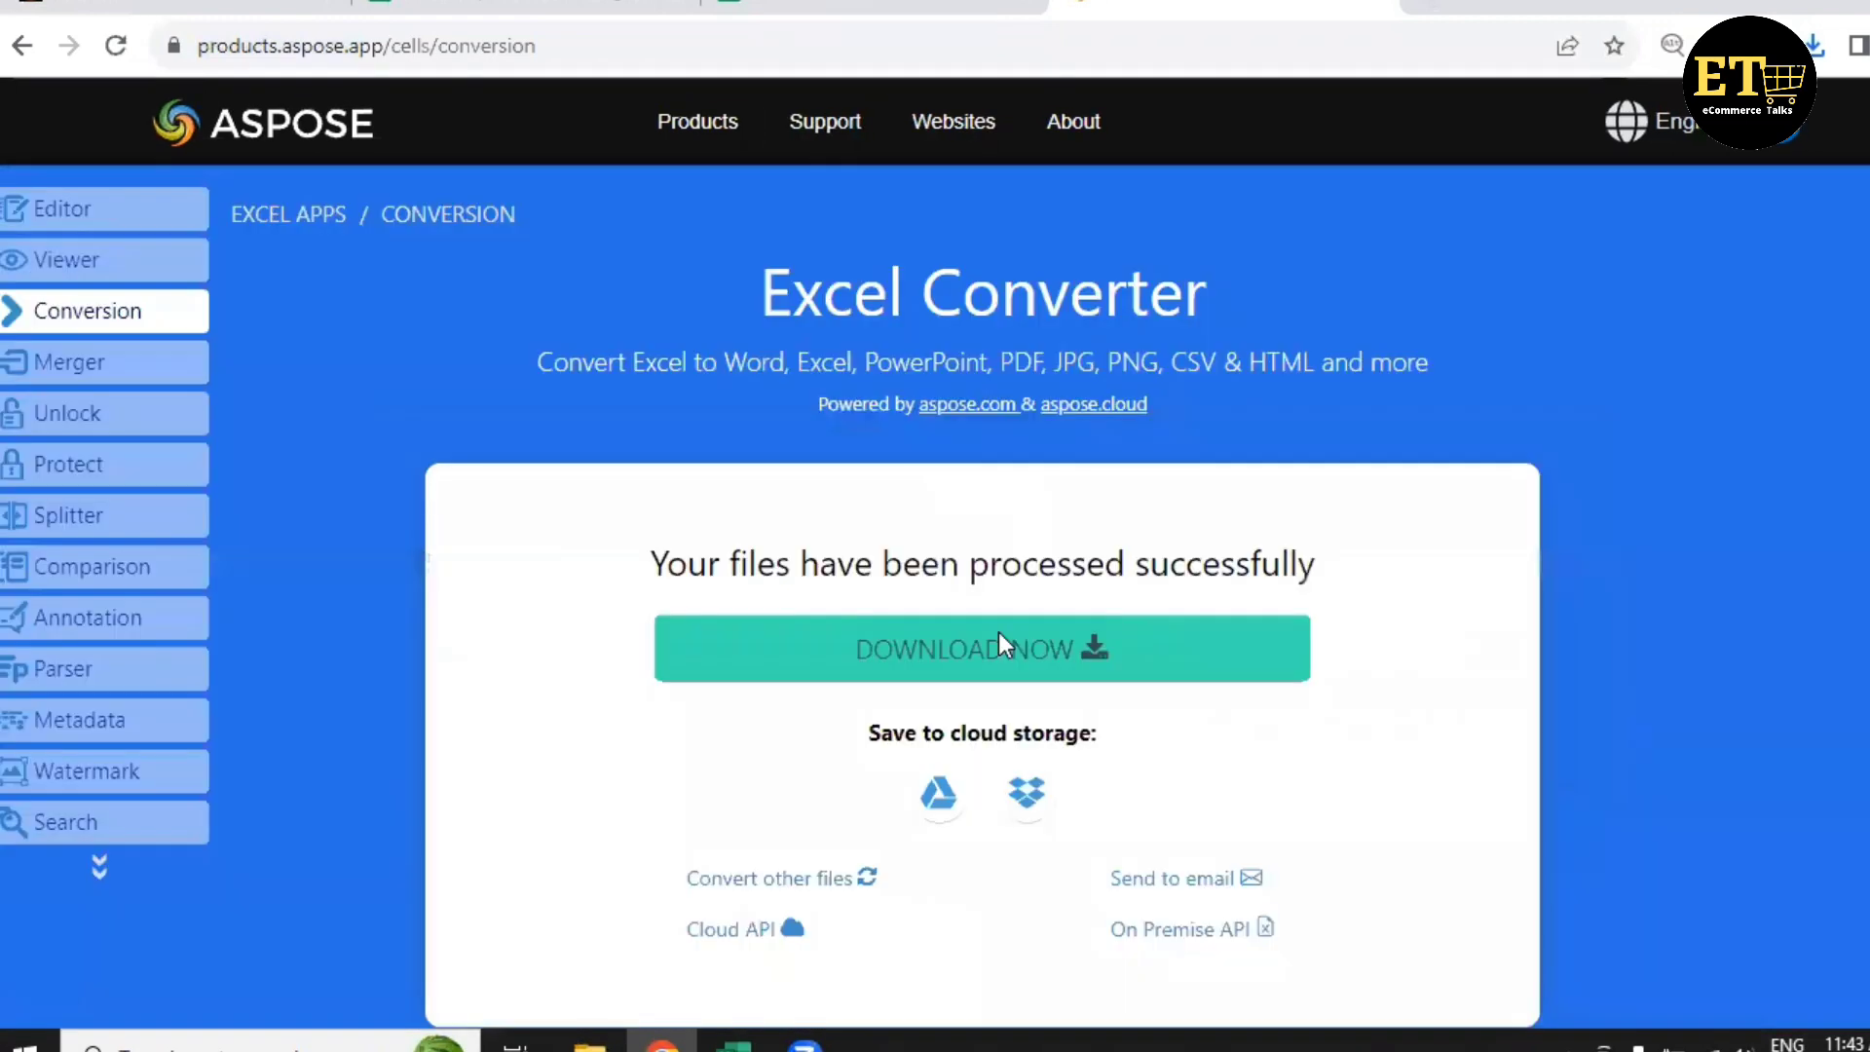
Download the converted file report-57582019572.xls and open it in Excel.
{"action": "left_click", "coordinate": [1001, 645]}
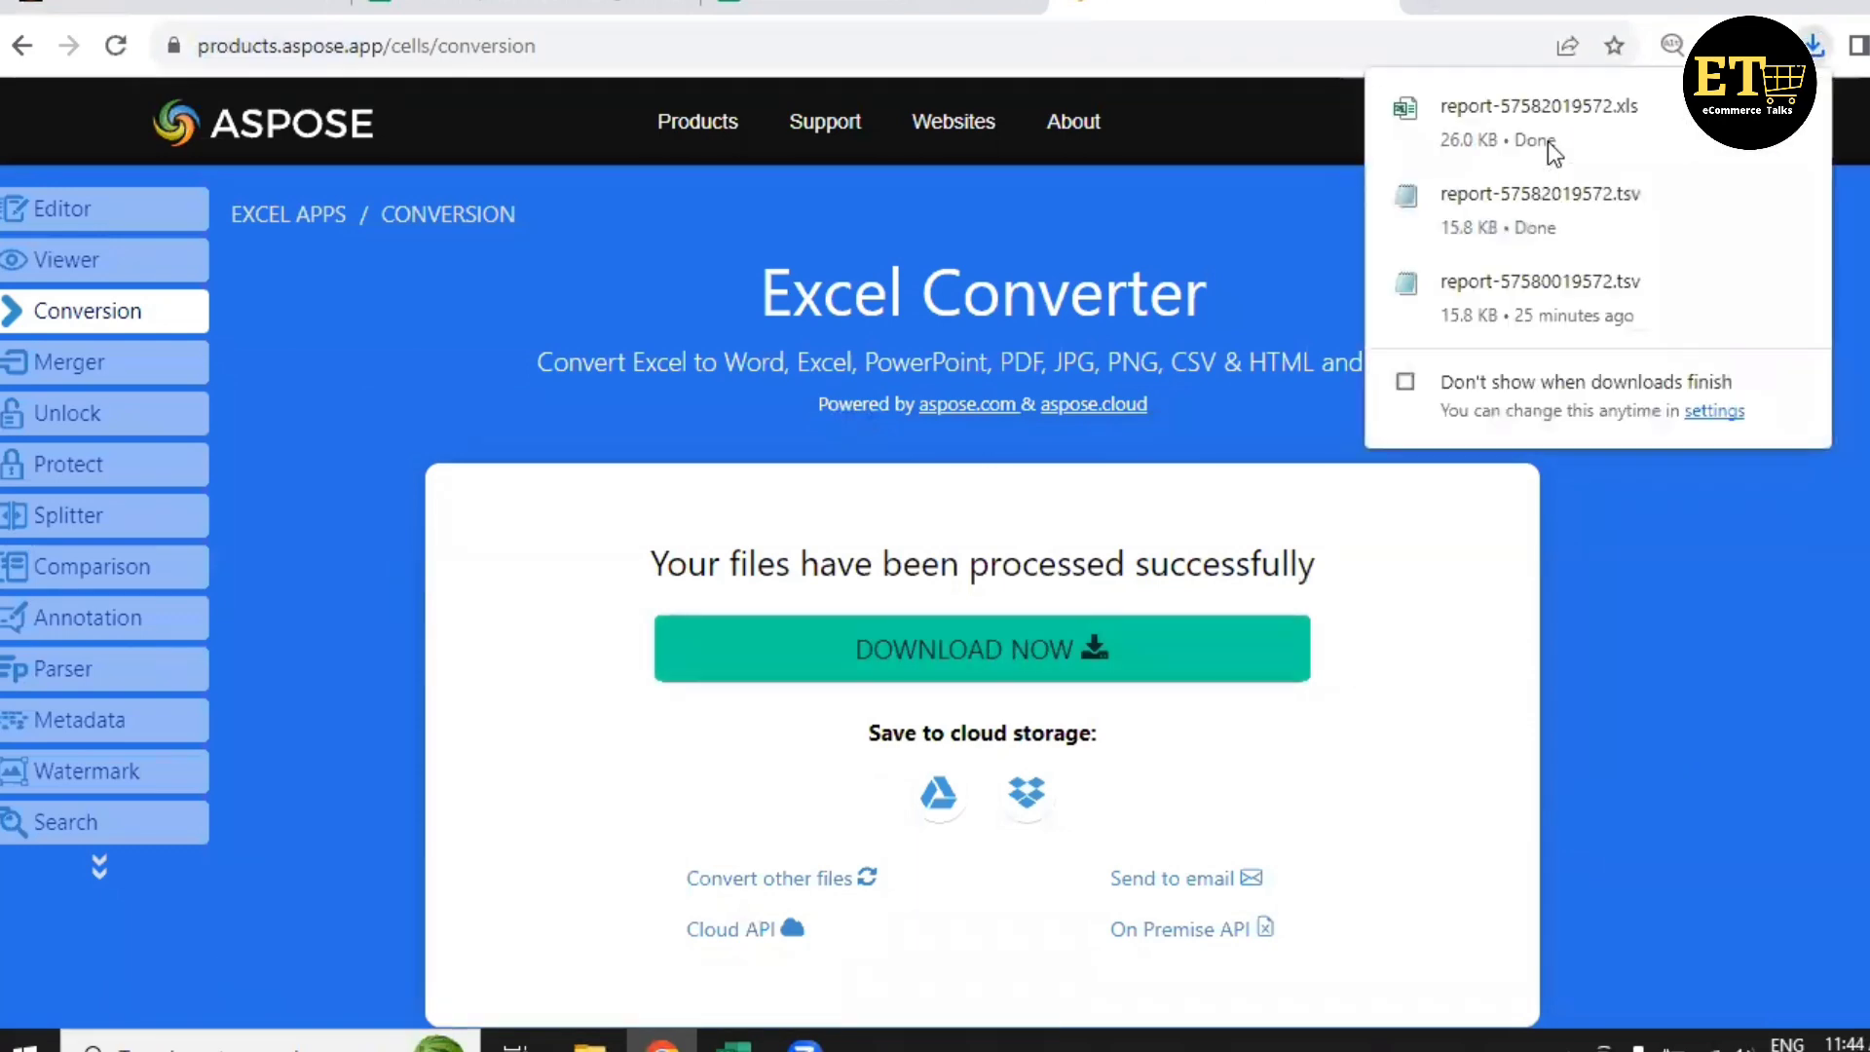
{"action": "left_click", "coordinate": [1533, 127]}
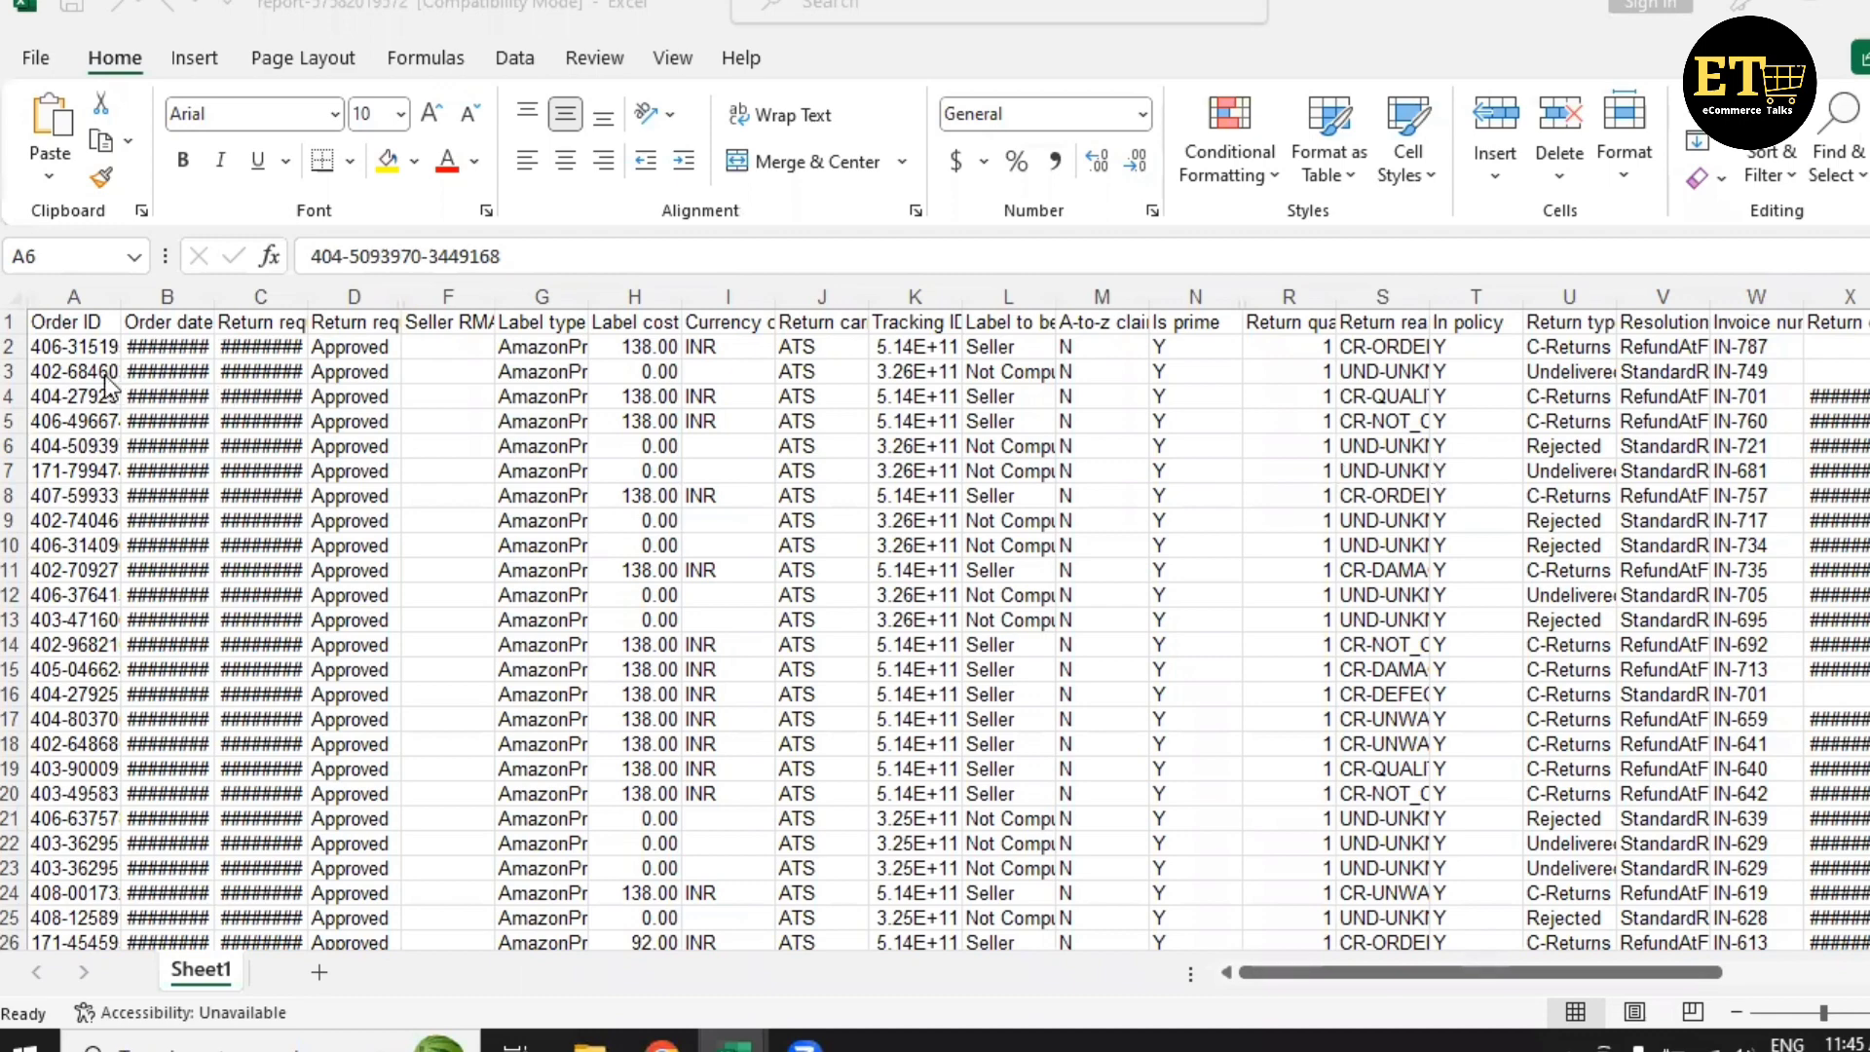
Copy all the order IDs in A2:A37 of the converted return report.
{"action": "left_click", "coordinate": [76, 347]}
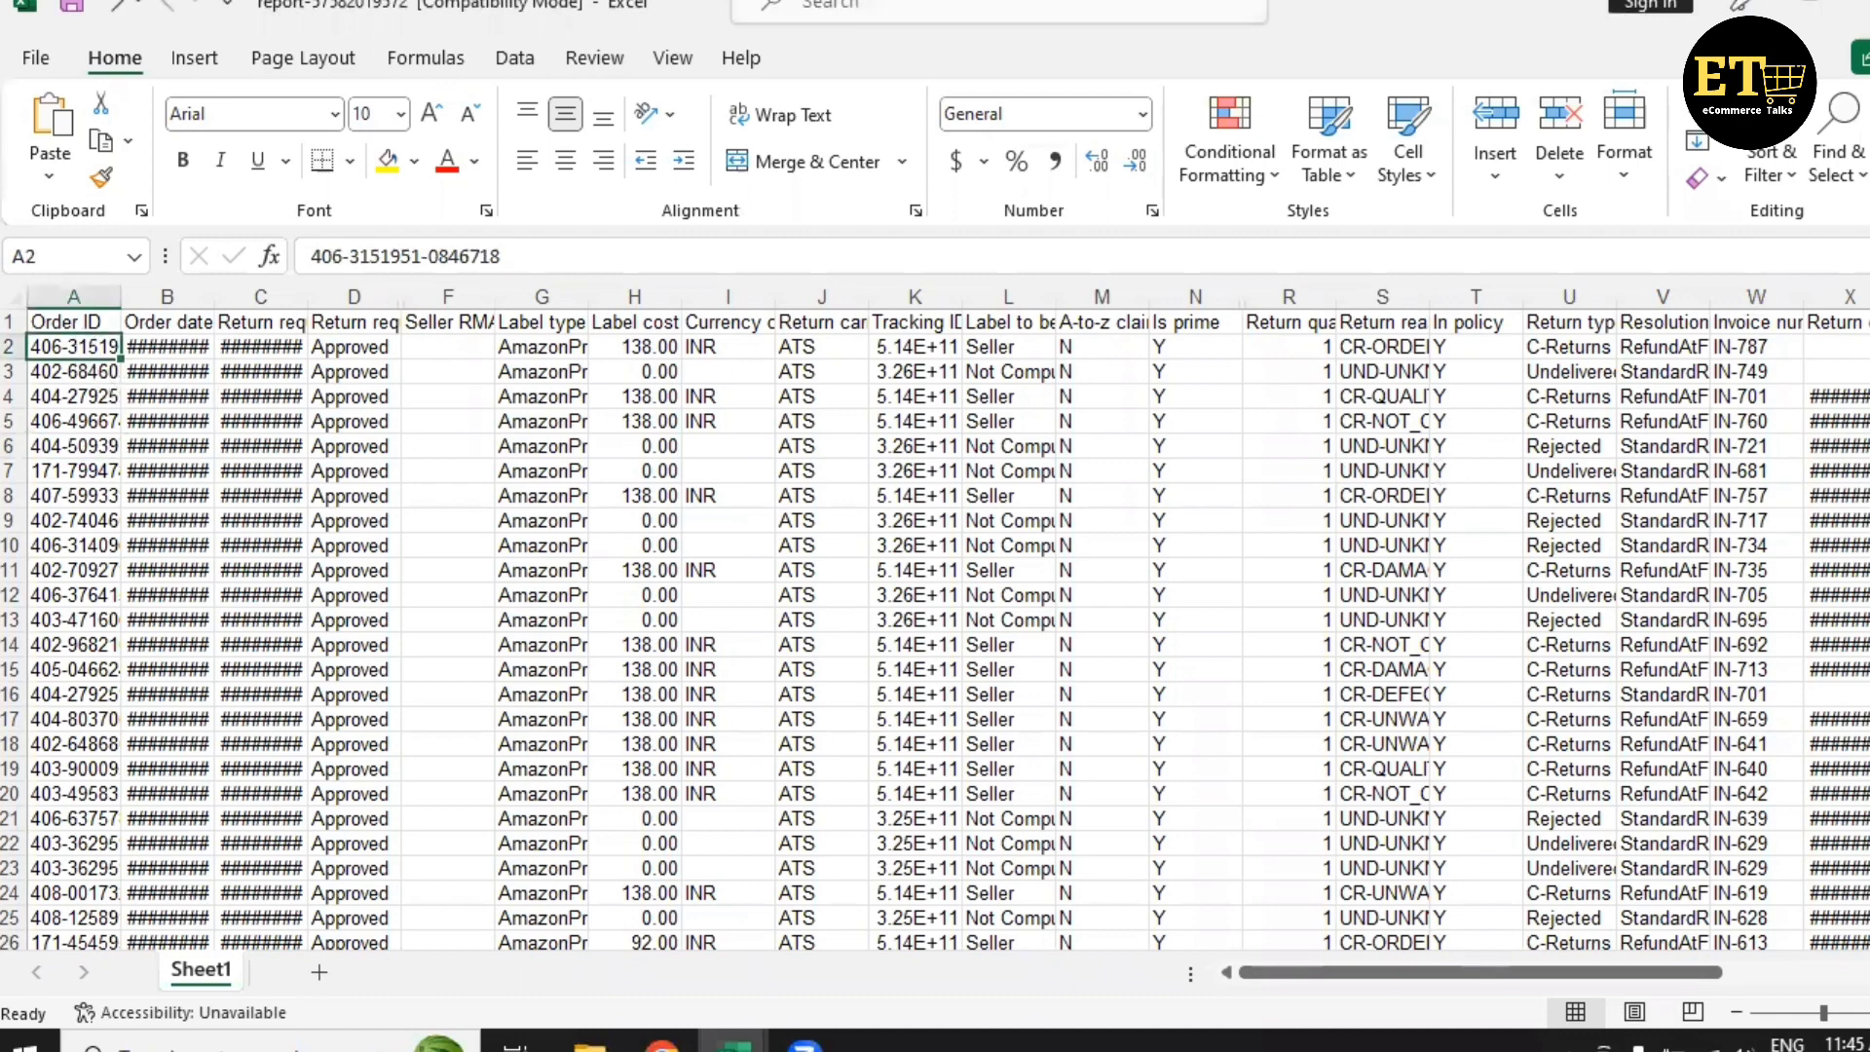
{"action": "left_click_drag", "start_coordinate": [76, 347], "coordinate": [97, 931]}
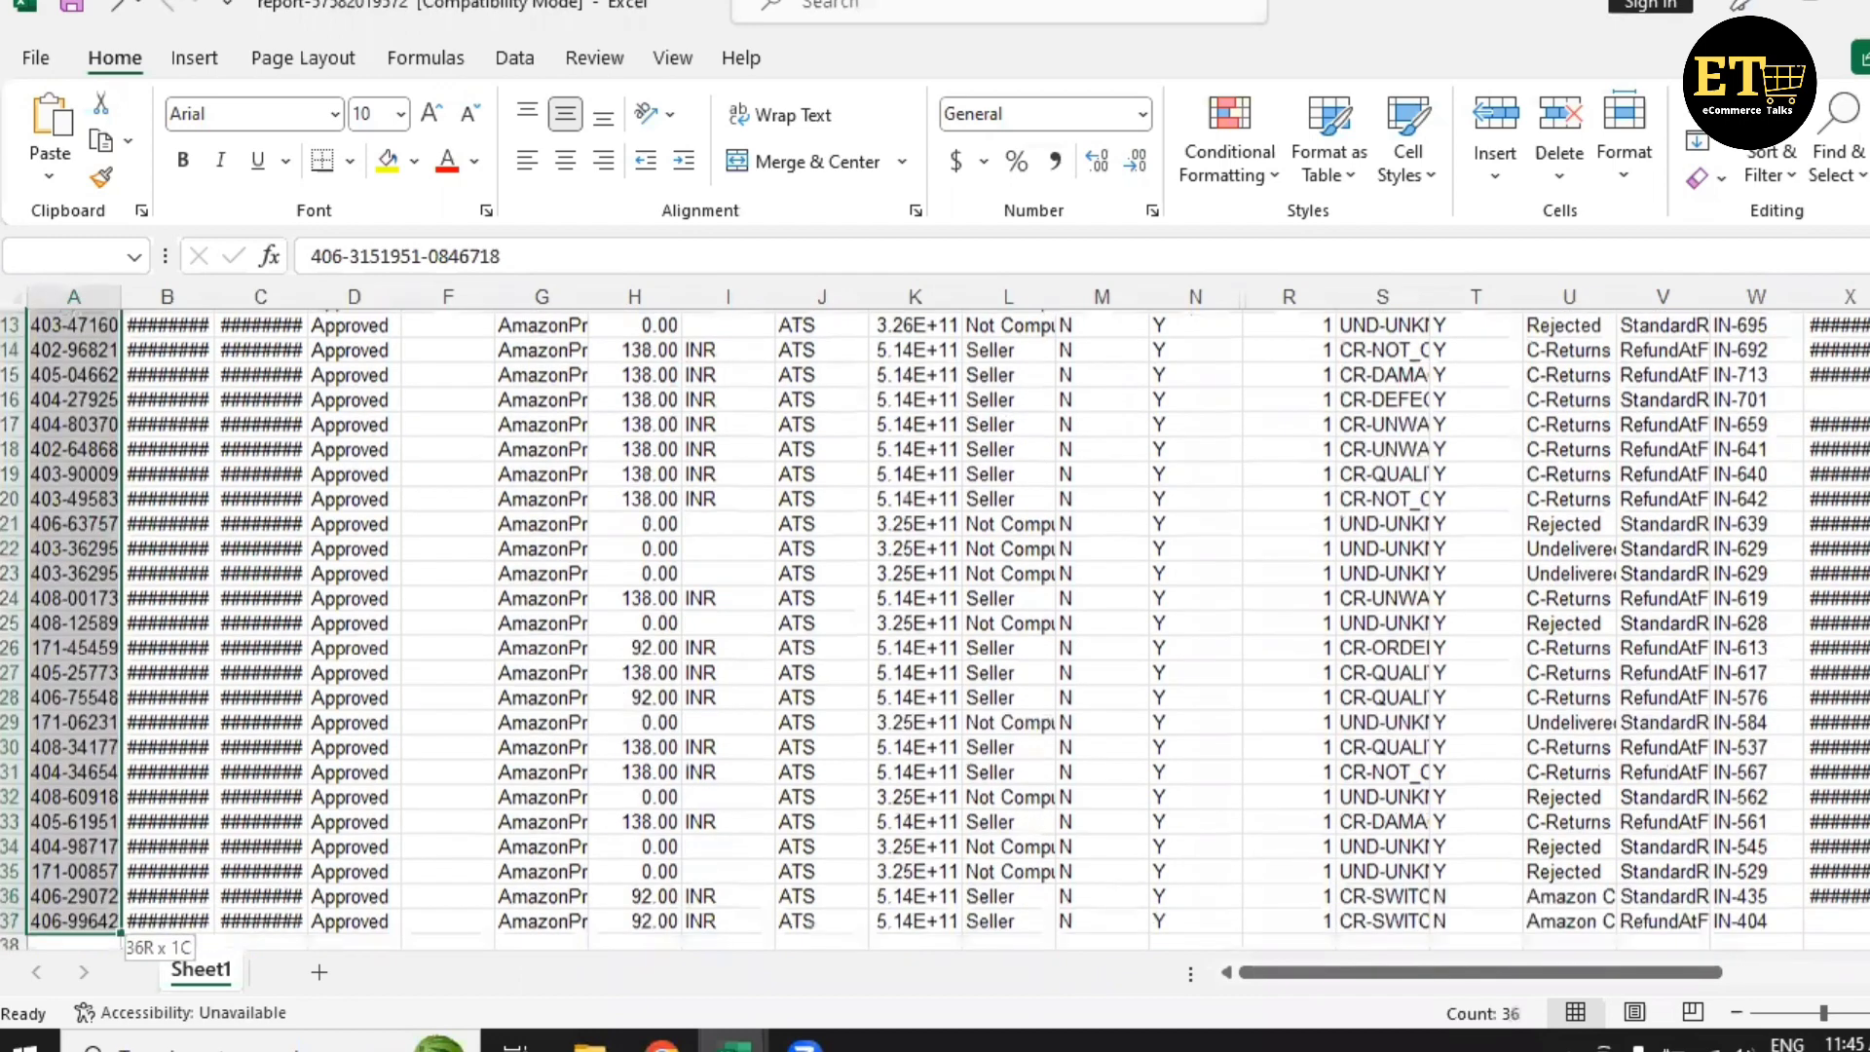
{"action": "key", "text": "ctrl+c"}
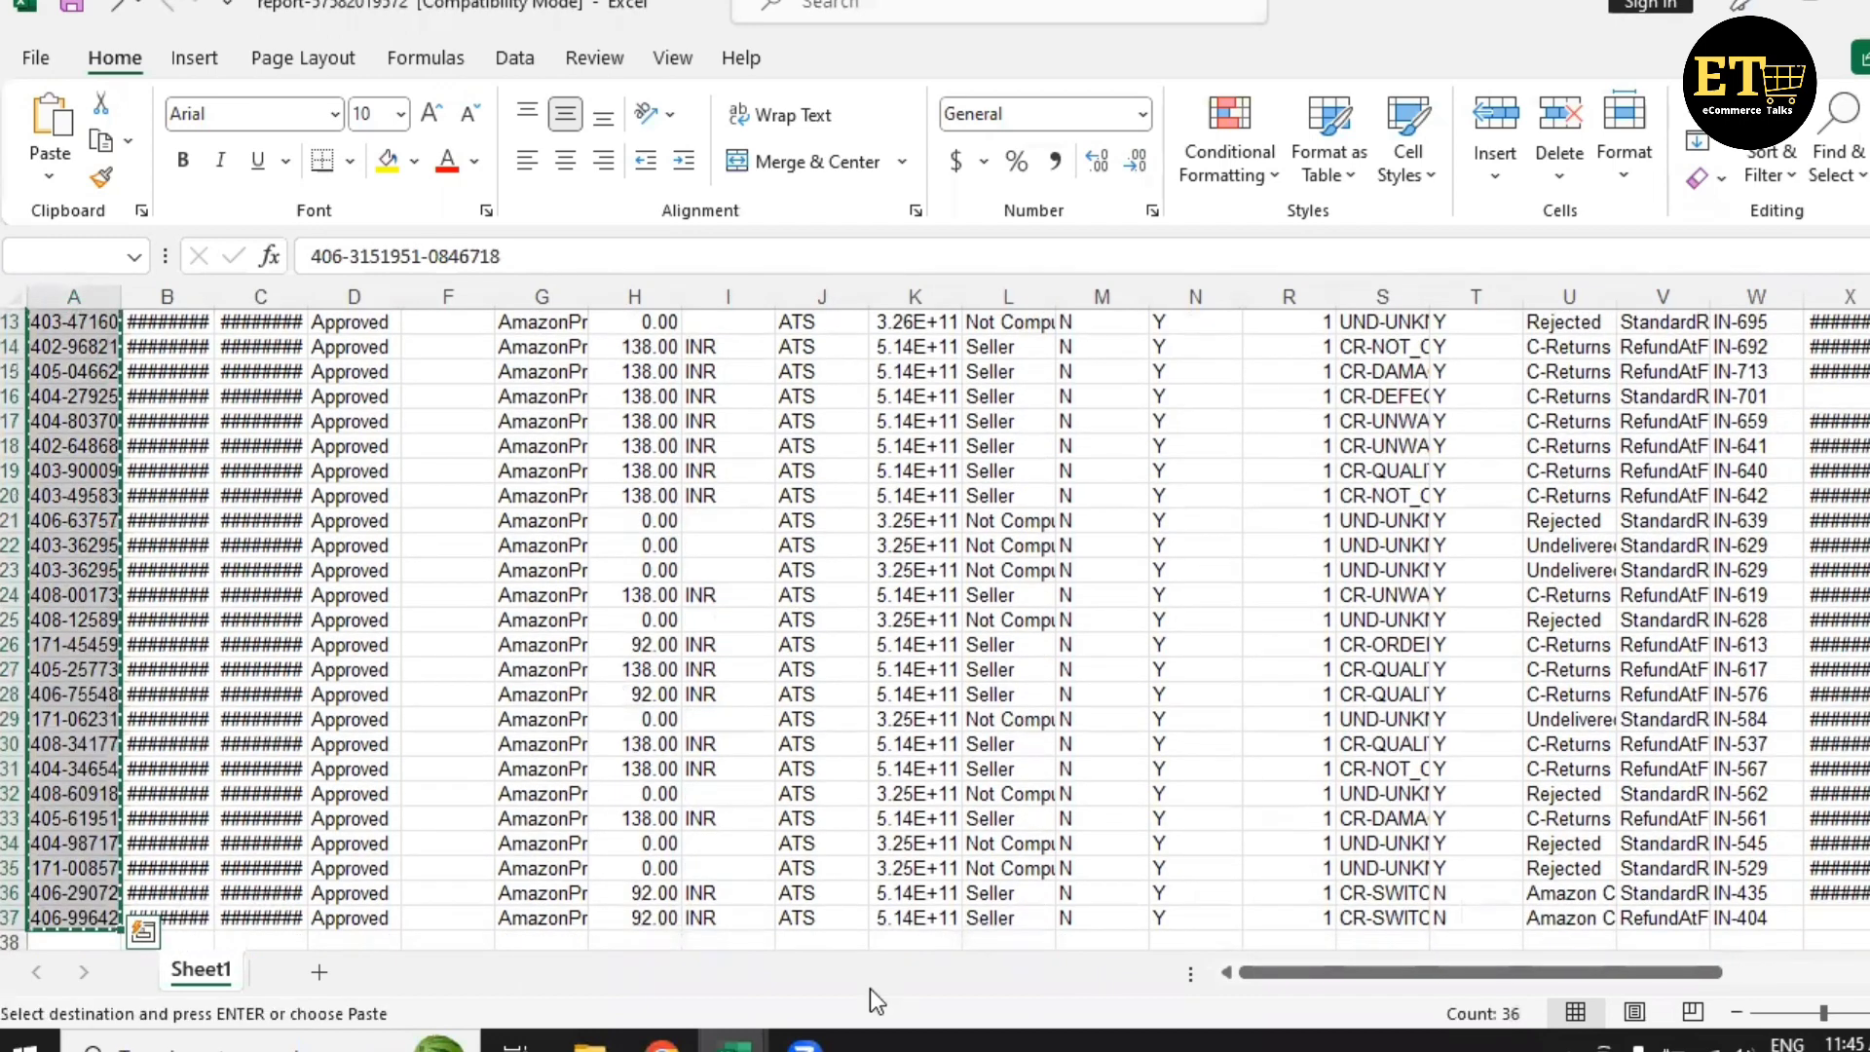
Switch to the Google Sheets tracker, paste the order IDs into the ORDER ID column from C2, and widen that column to fit.
{"action": "left_click", "coordinate": [667, 1044]}
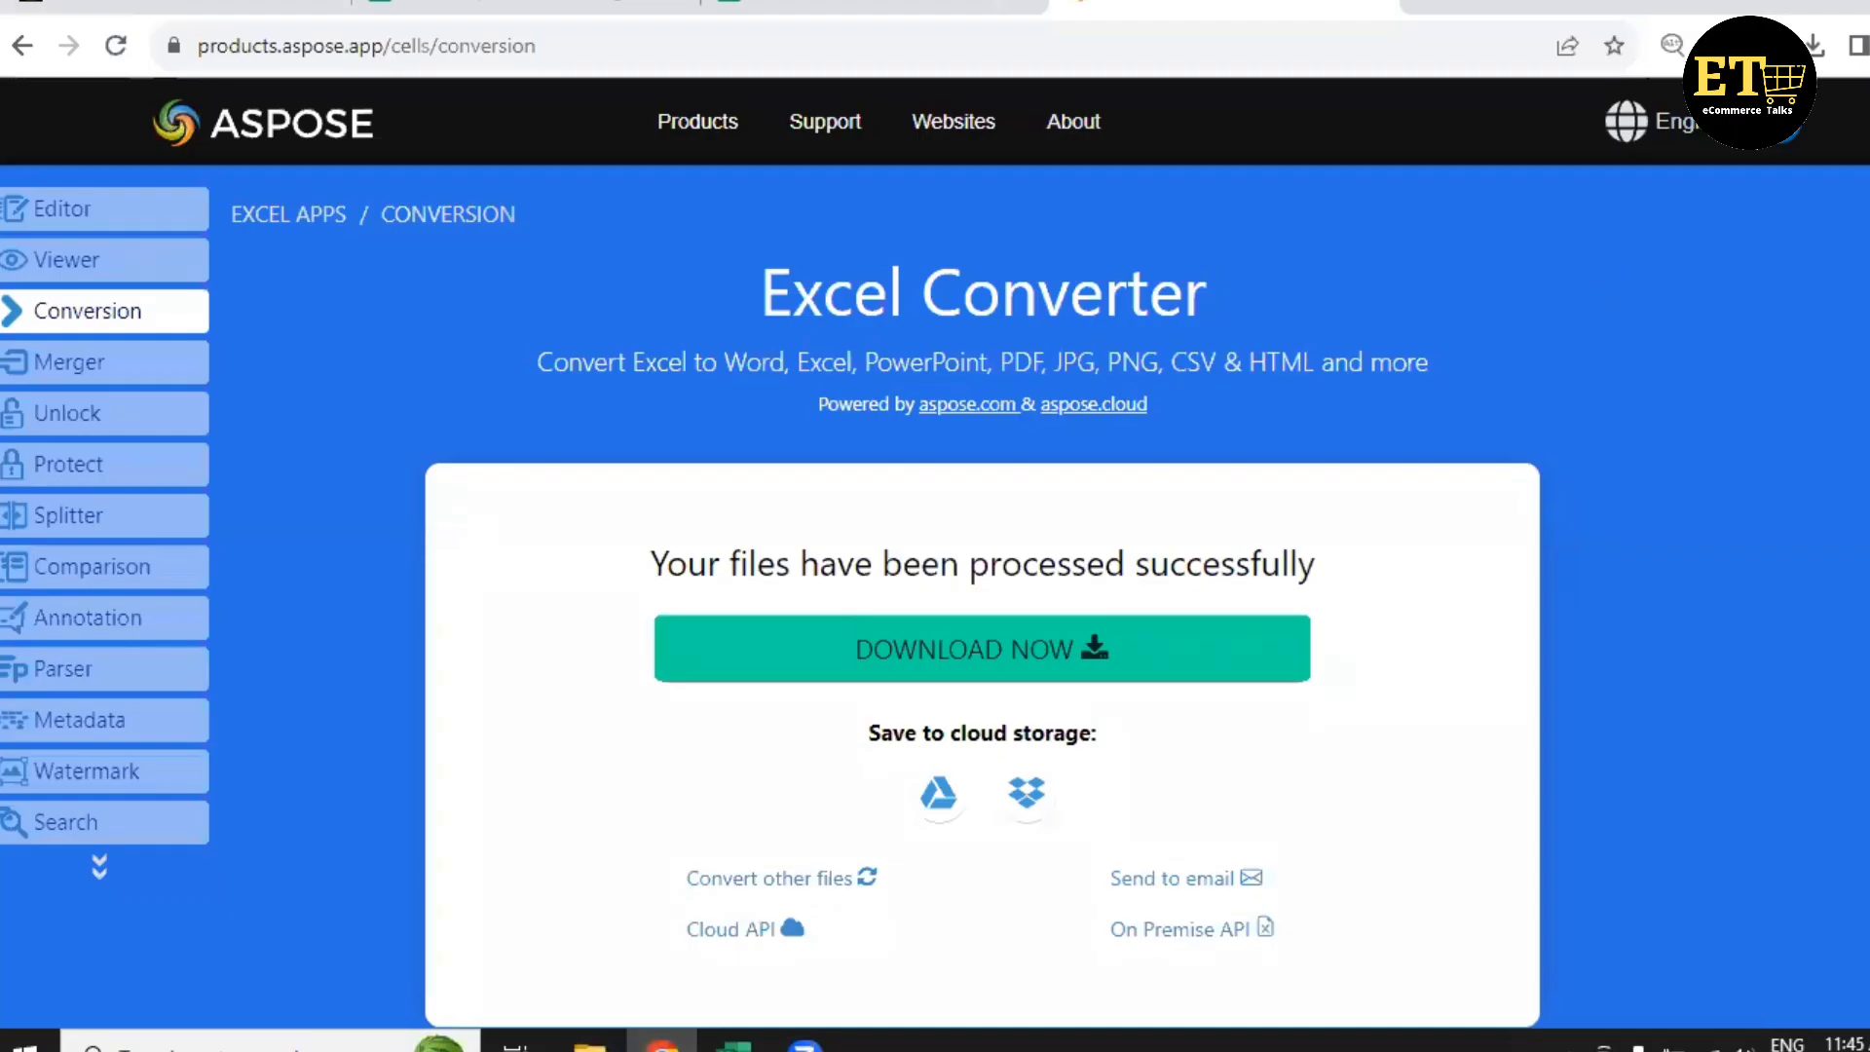
{"action": "left_click", "coordinate": [877, 3]}
{"action": "left_click", "coordinate": [525, 5]}
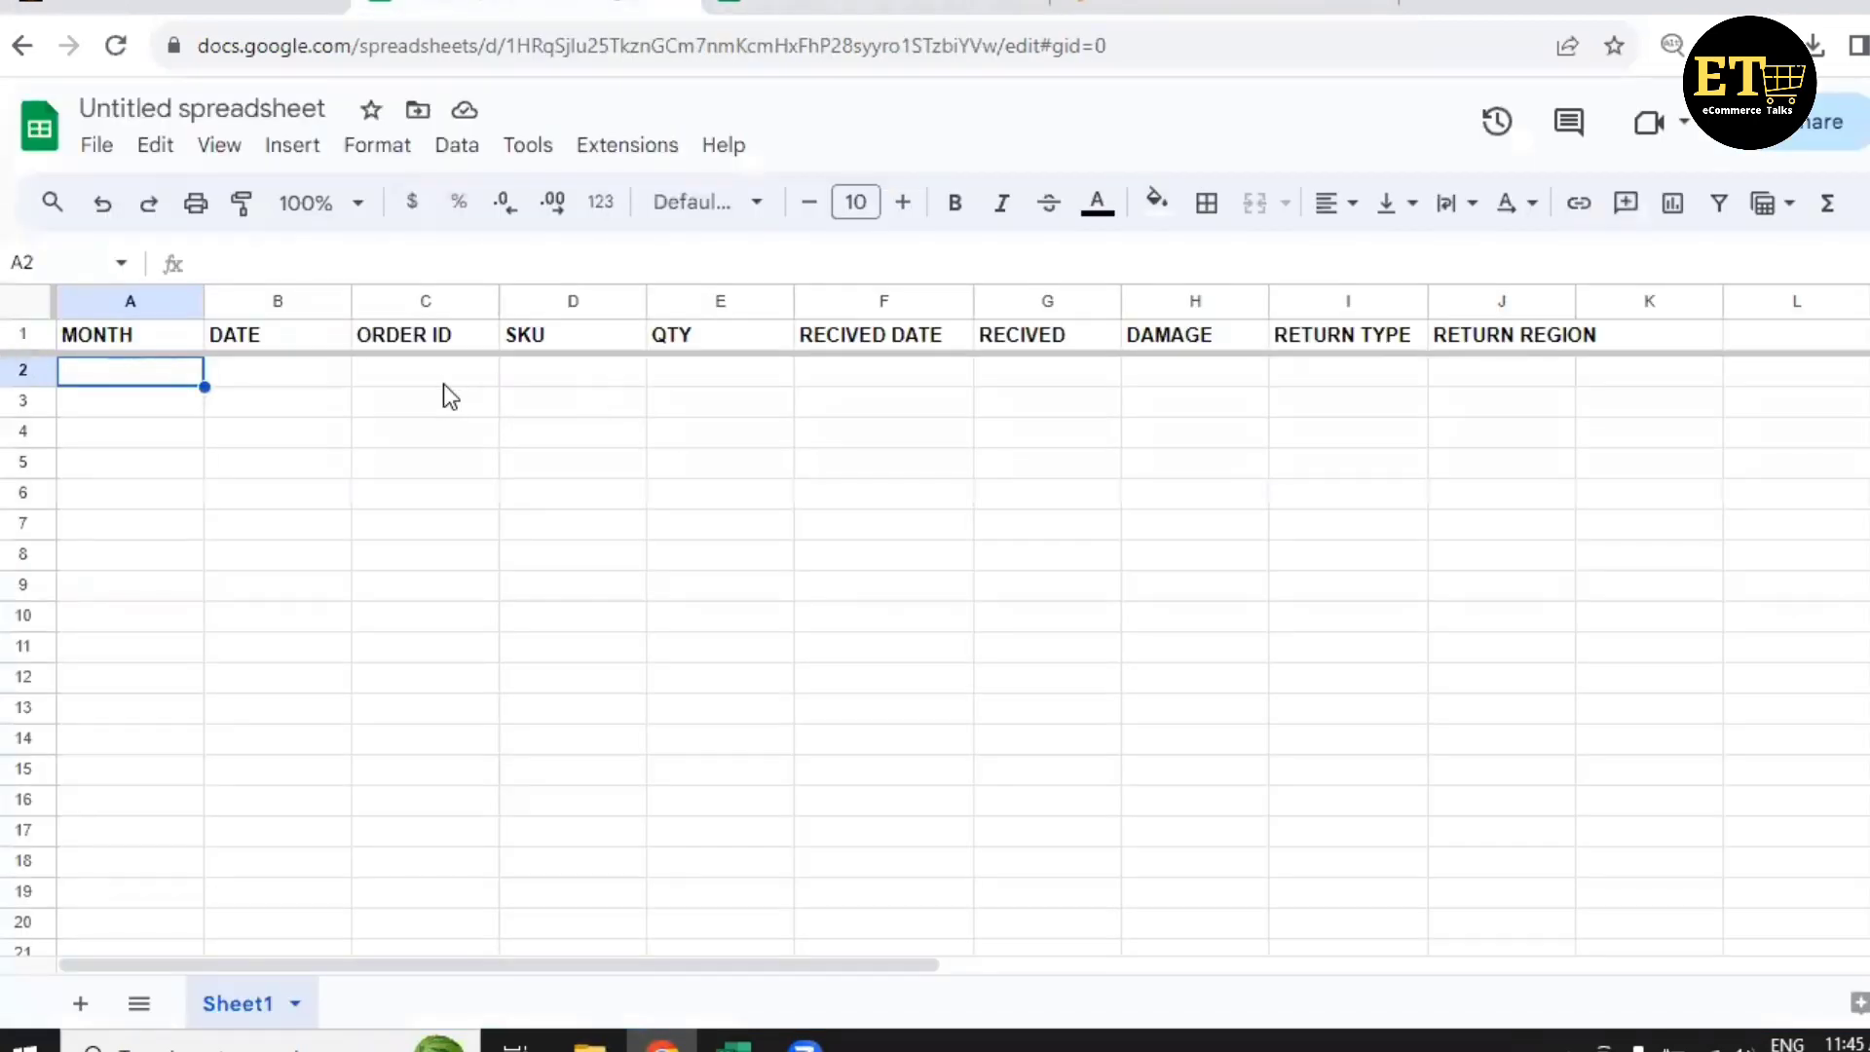
{"action": "left_click", "coordinate": [442, 383]}
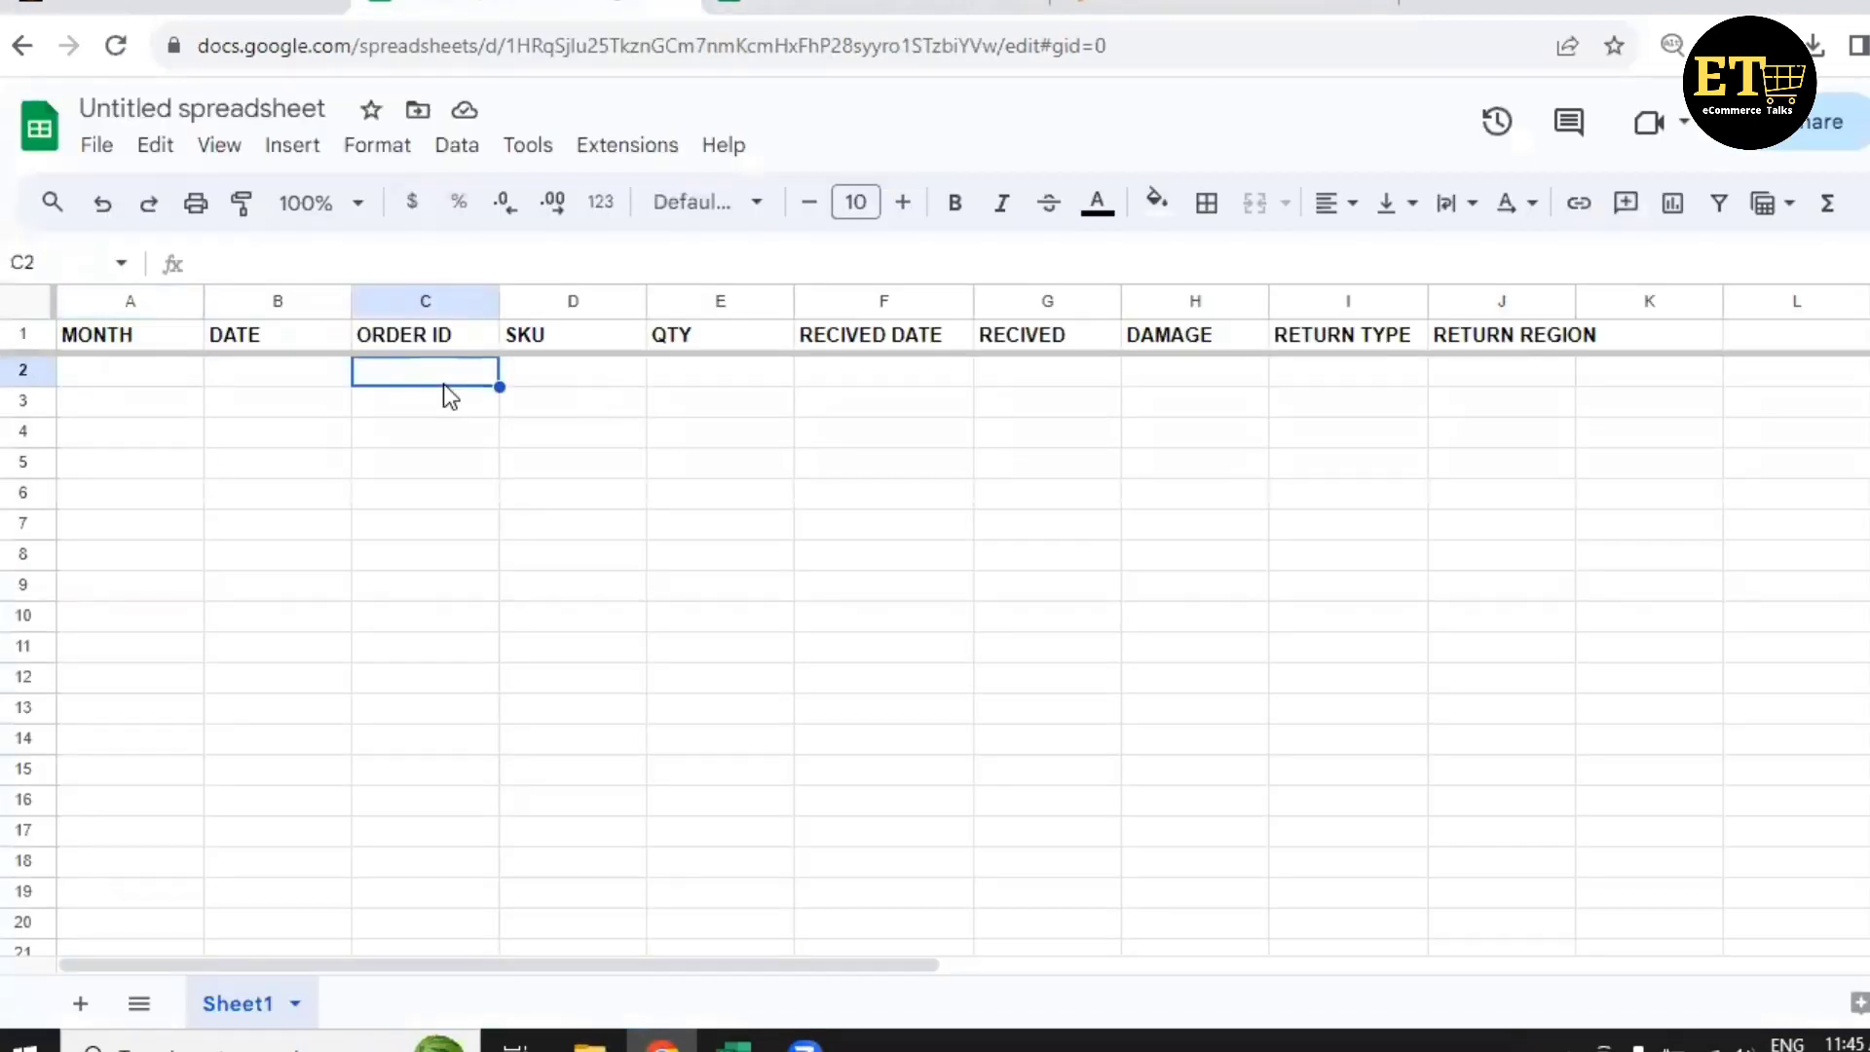
{"action": "key", "text": "ctrl+v"}
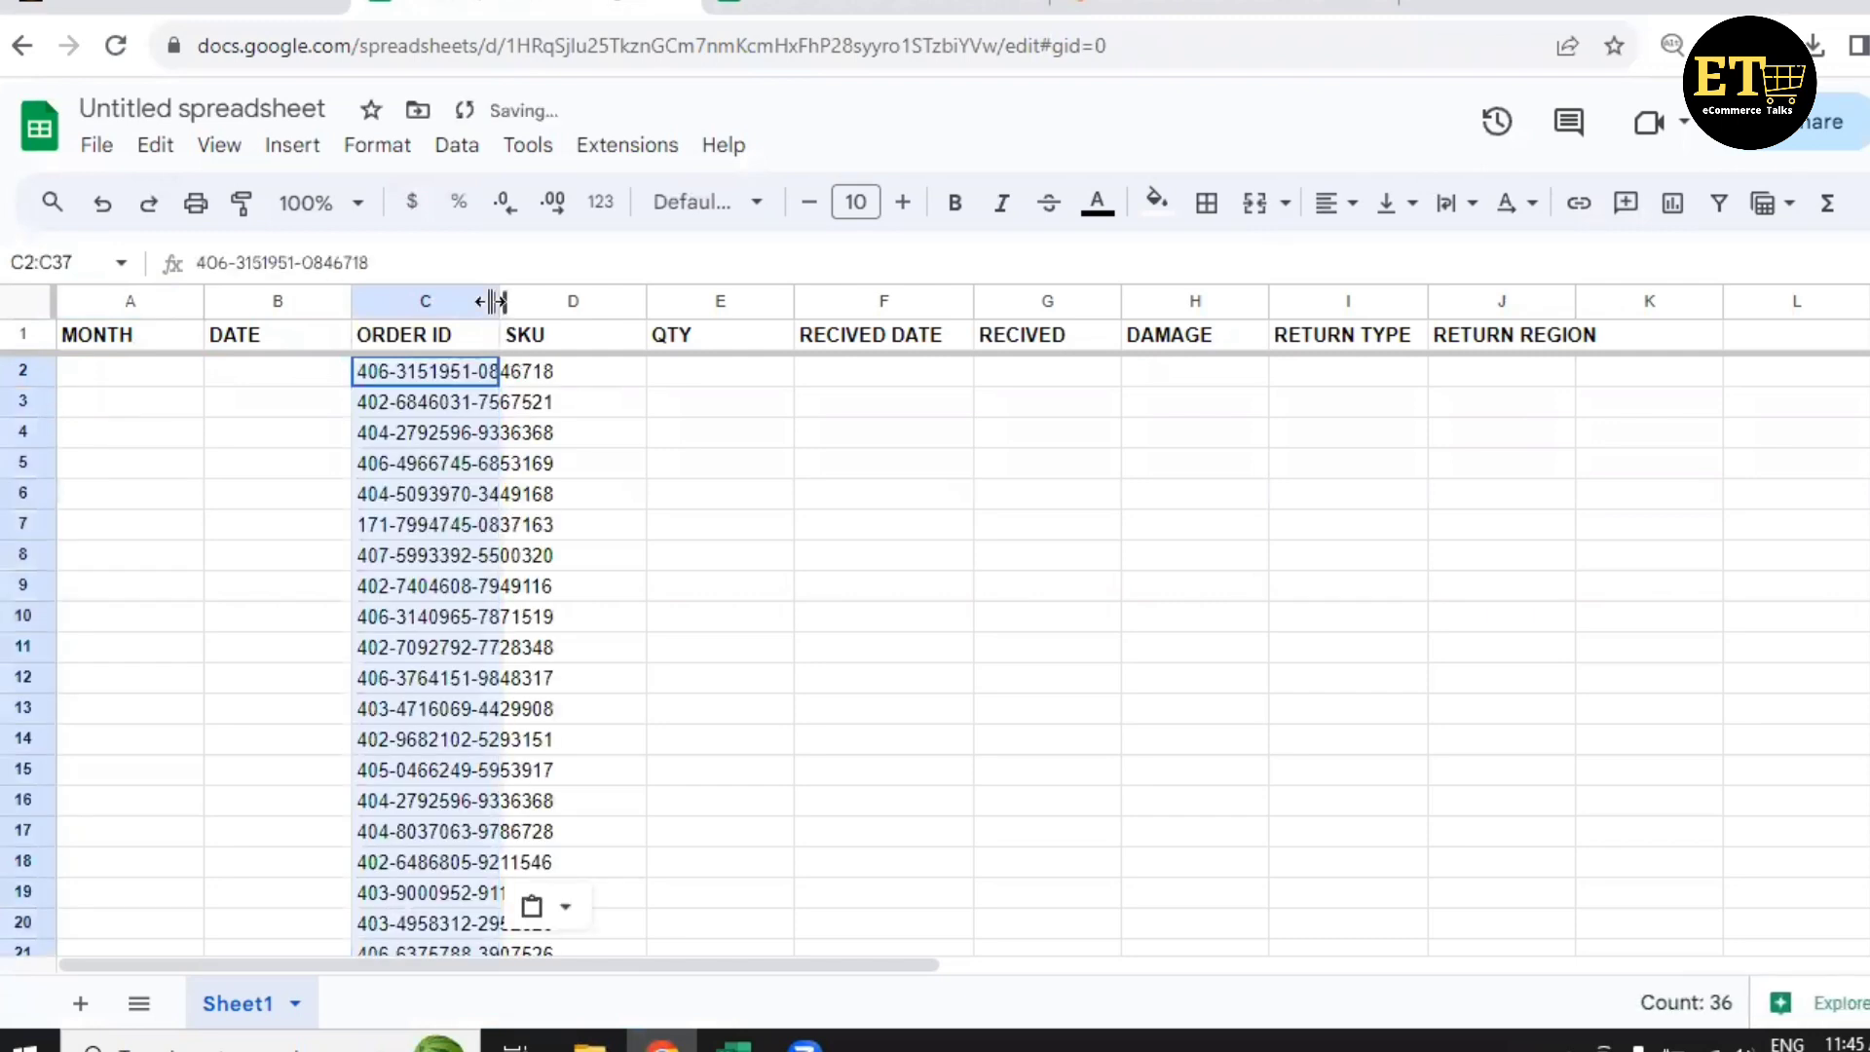
{"action": "left_click_drag", "start_coordinate": [492, 301], "coordinate": [582, 301]}
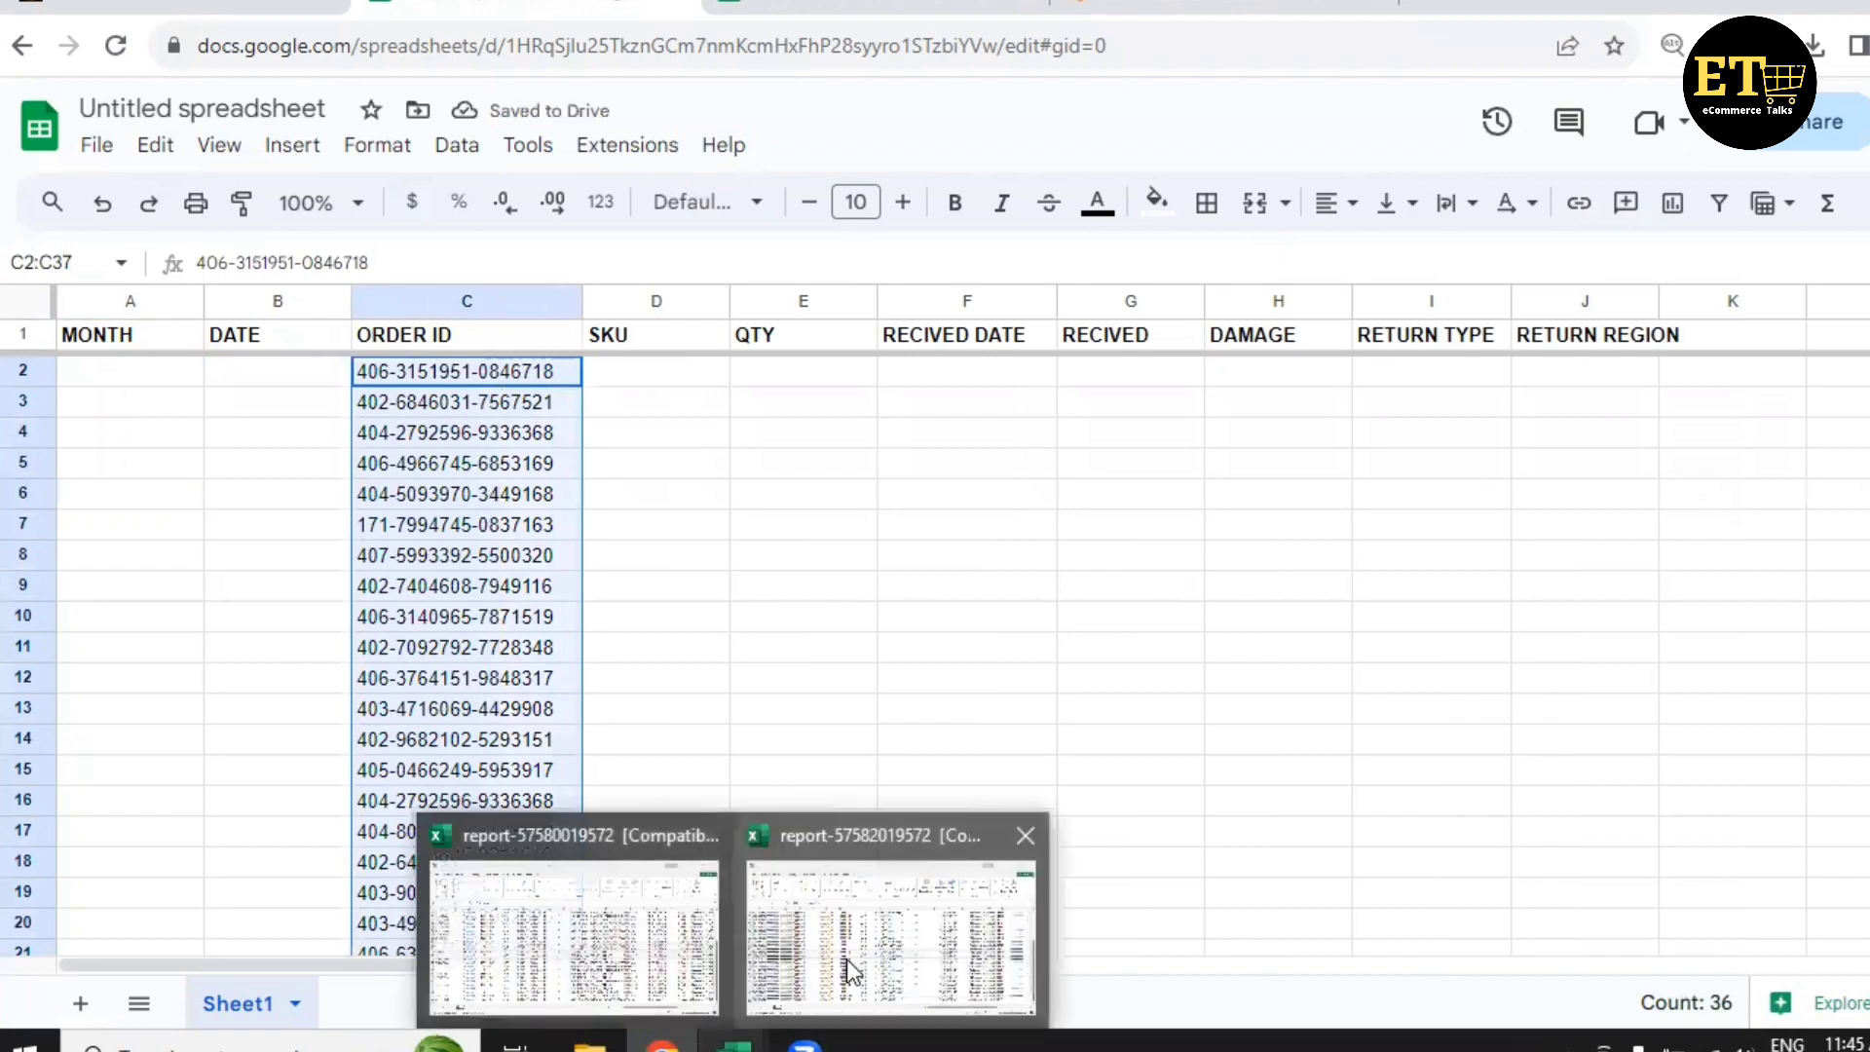
{"action": "left_click", "coordinate": [857, 965]}
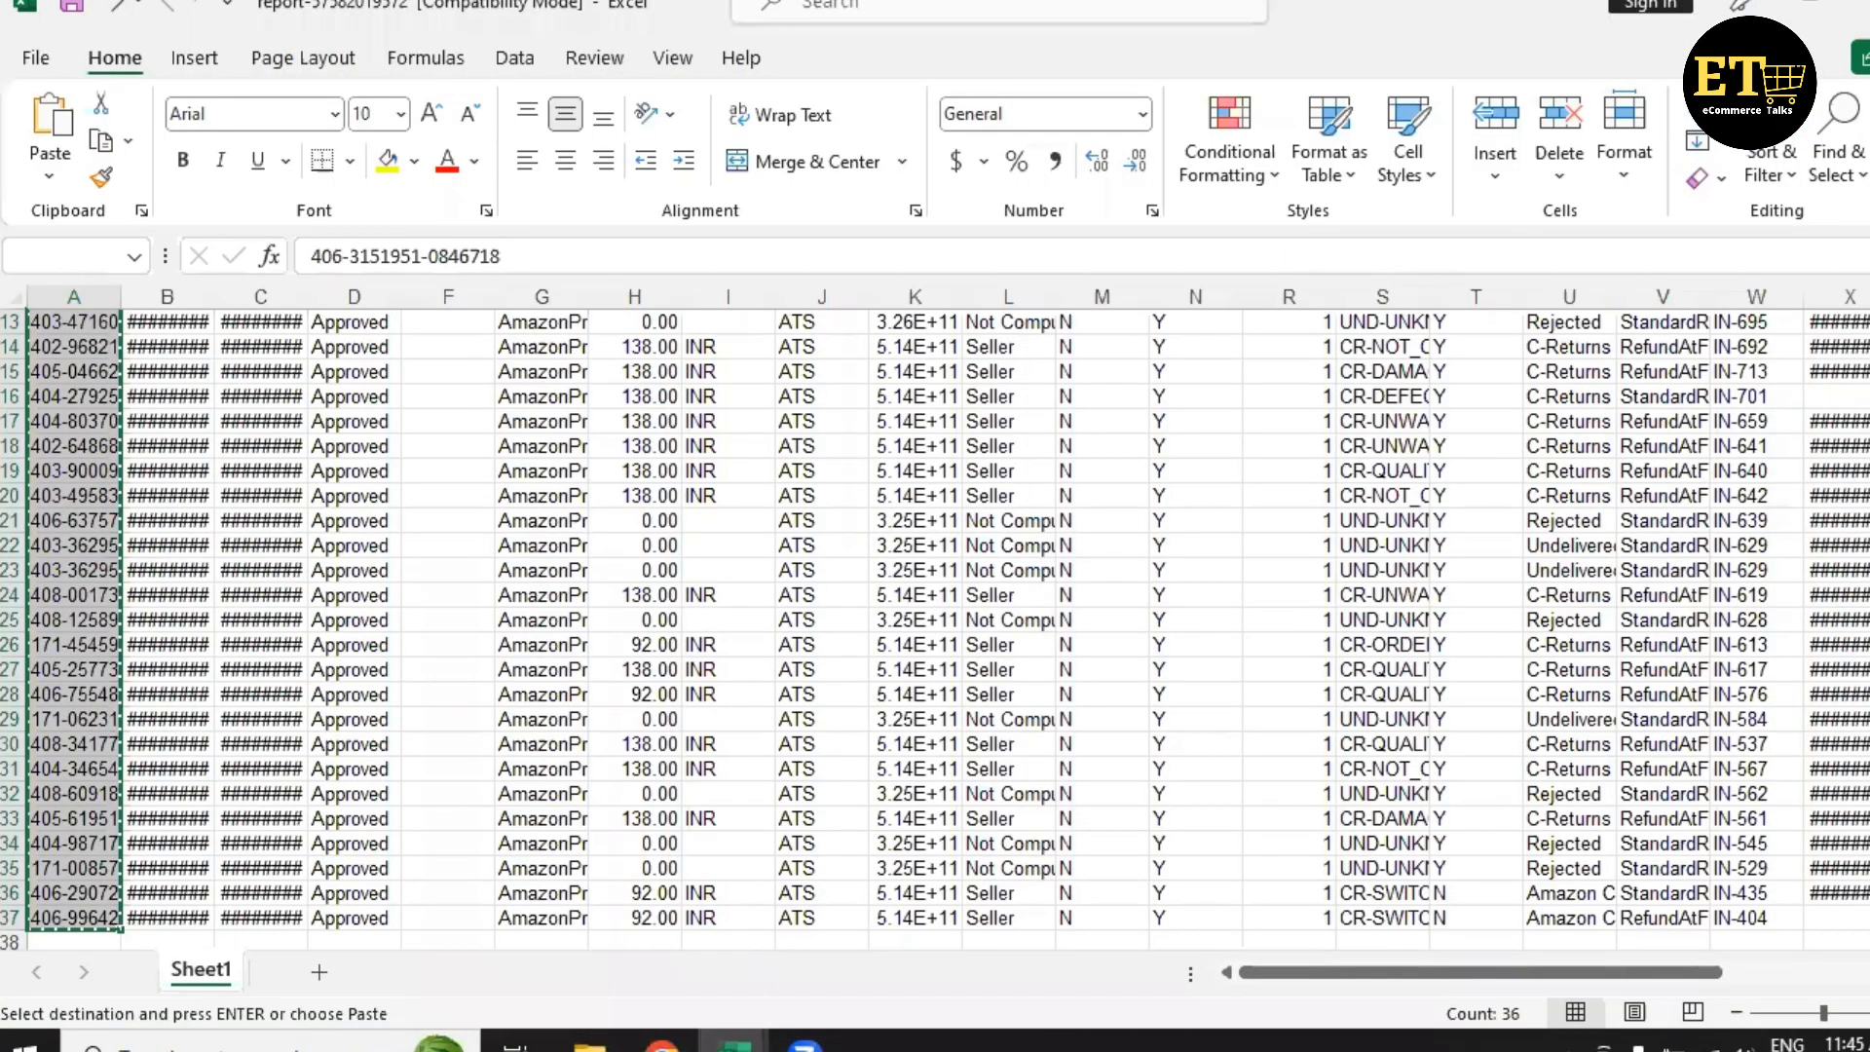
{"action": "key", "text": "ctrl+Home"}
{"action": "key", "text": "Right"}
{"action": "key", "text": "Right"}
{"action": "key", "text": "Right"}
{"action": "key", "text": "Right"}
{"action": "key", "text": "Right"}
{"action": "key", "text": "Right"}
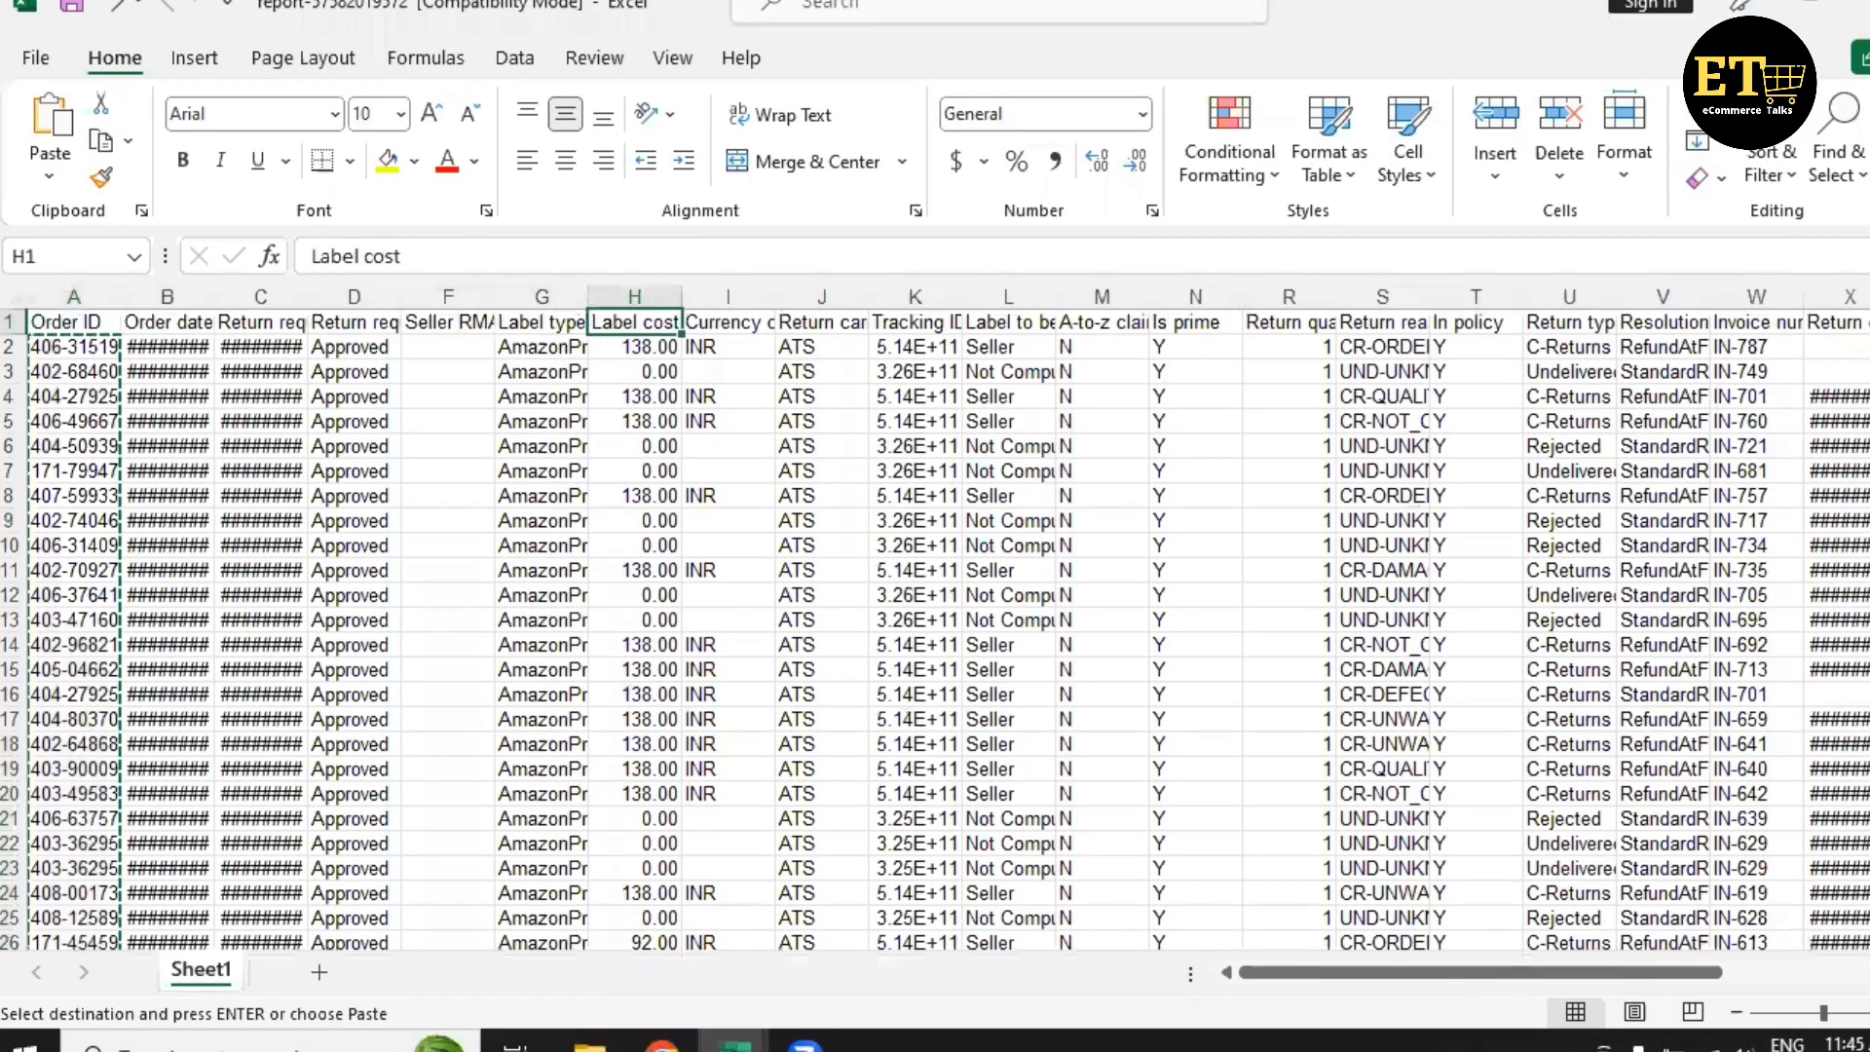
{"action": "key", "text": "Right"}
{"action": "key", "text": "Right"}
{"action": "key", "text": "Right"}
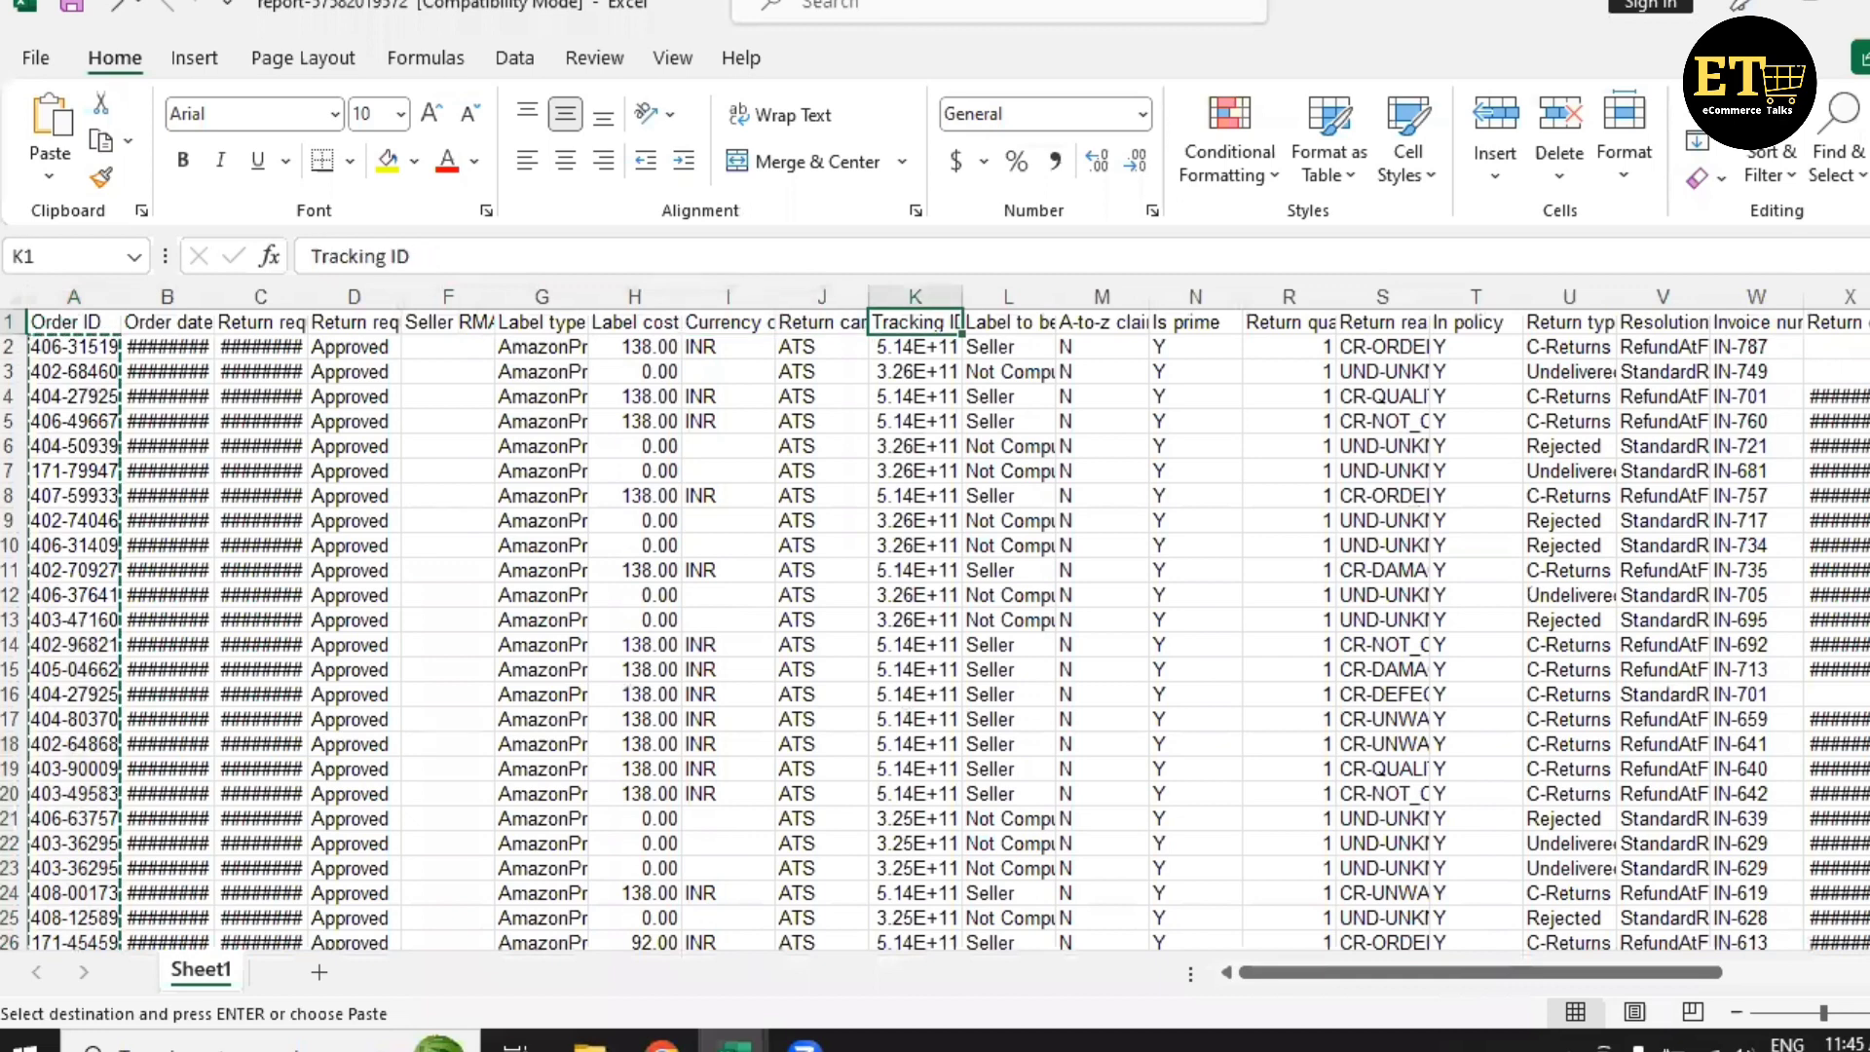
{"action": "key", "text": "Right"}
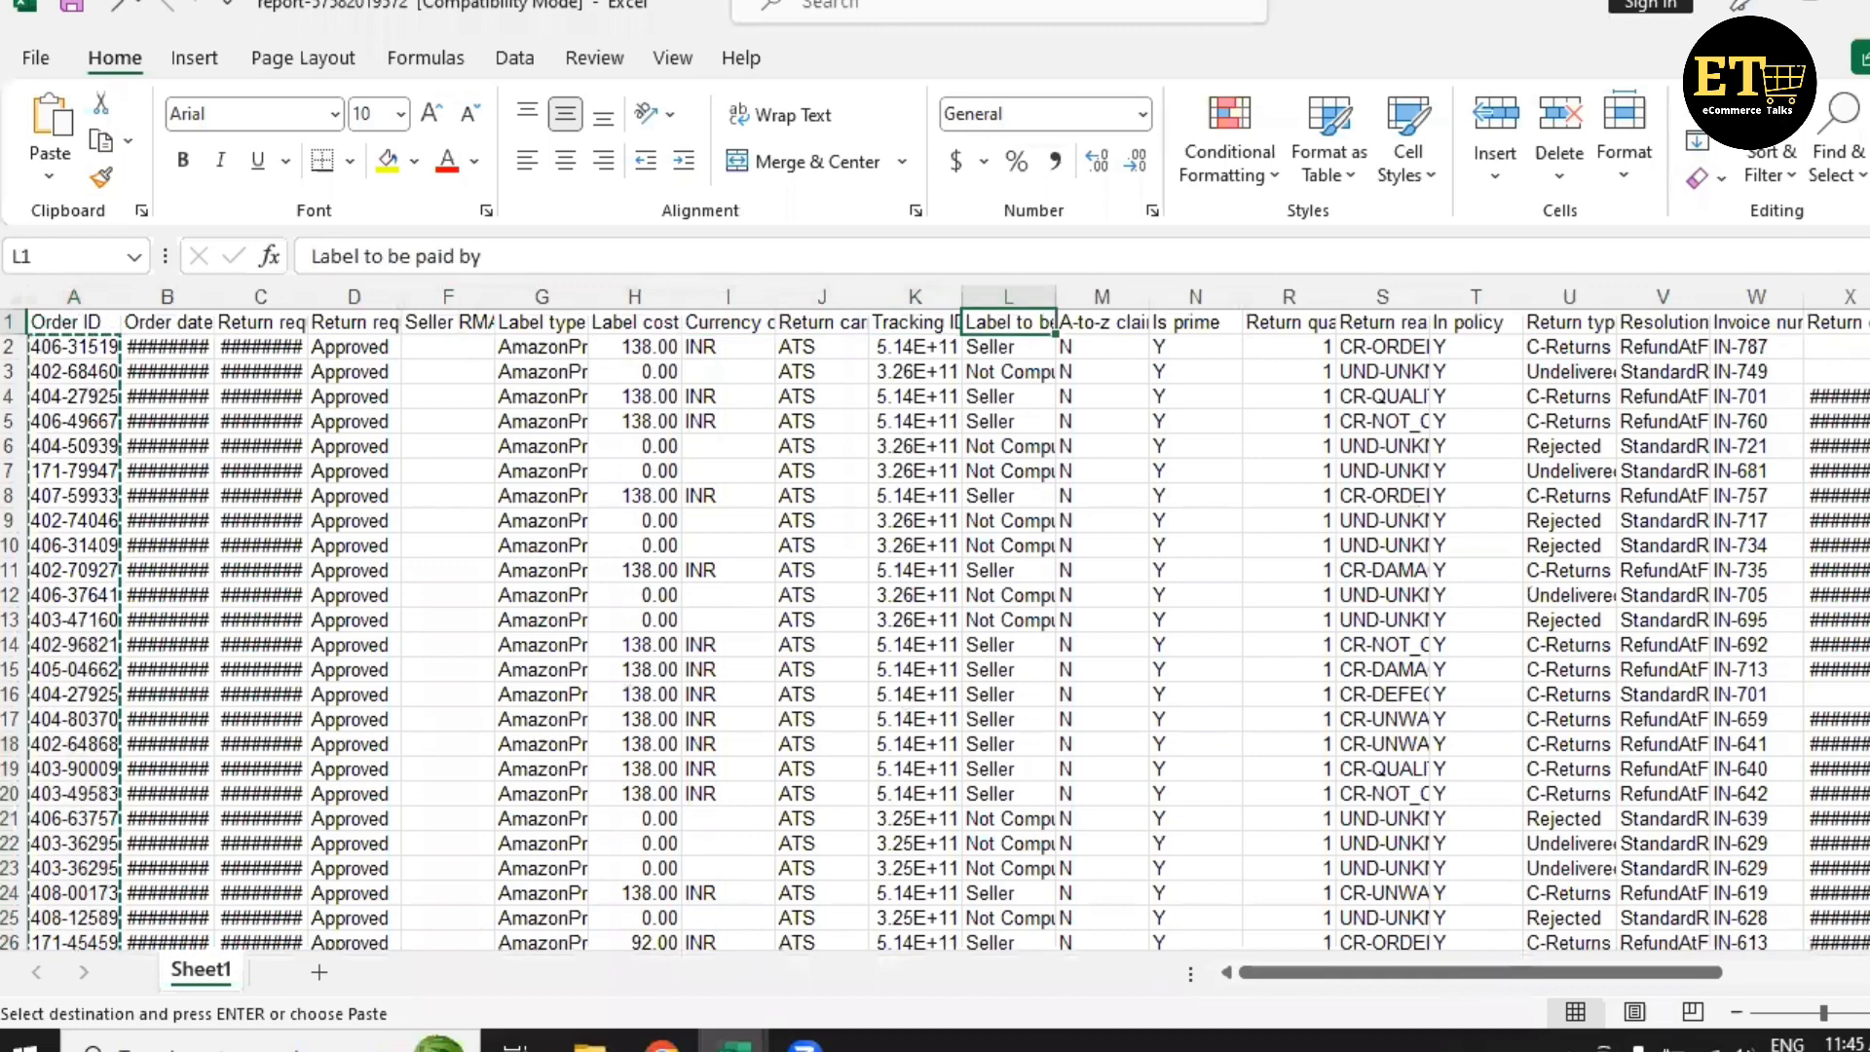
{"action": "key", "text": "Left"}
{"action": "key", "text": "Right"}
{"action": "key", "text": "Down"}
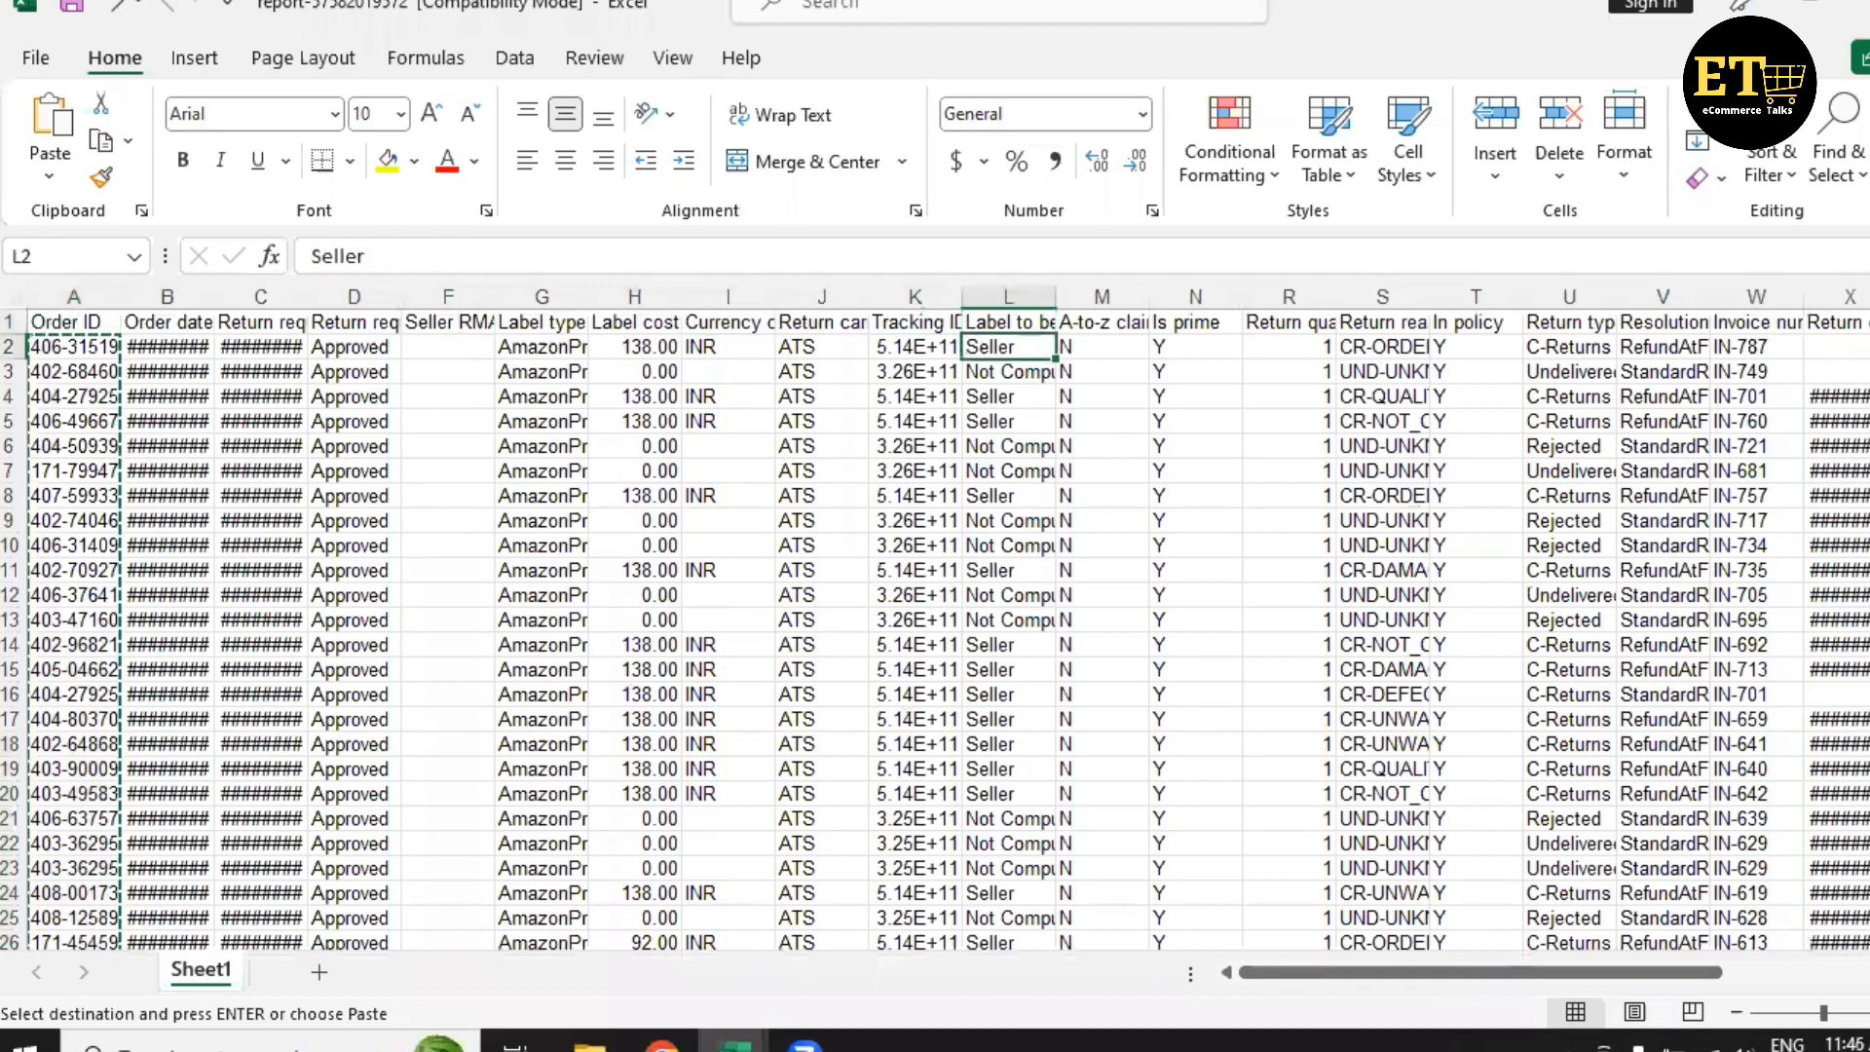
{"action": "key", "text": "ctrl+shift+Down"}
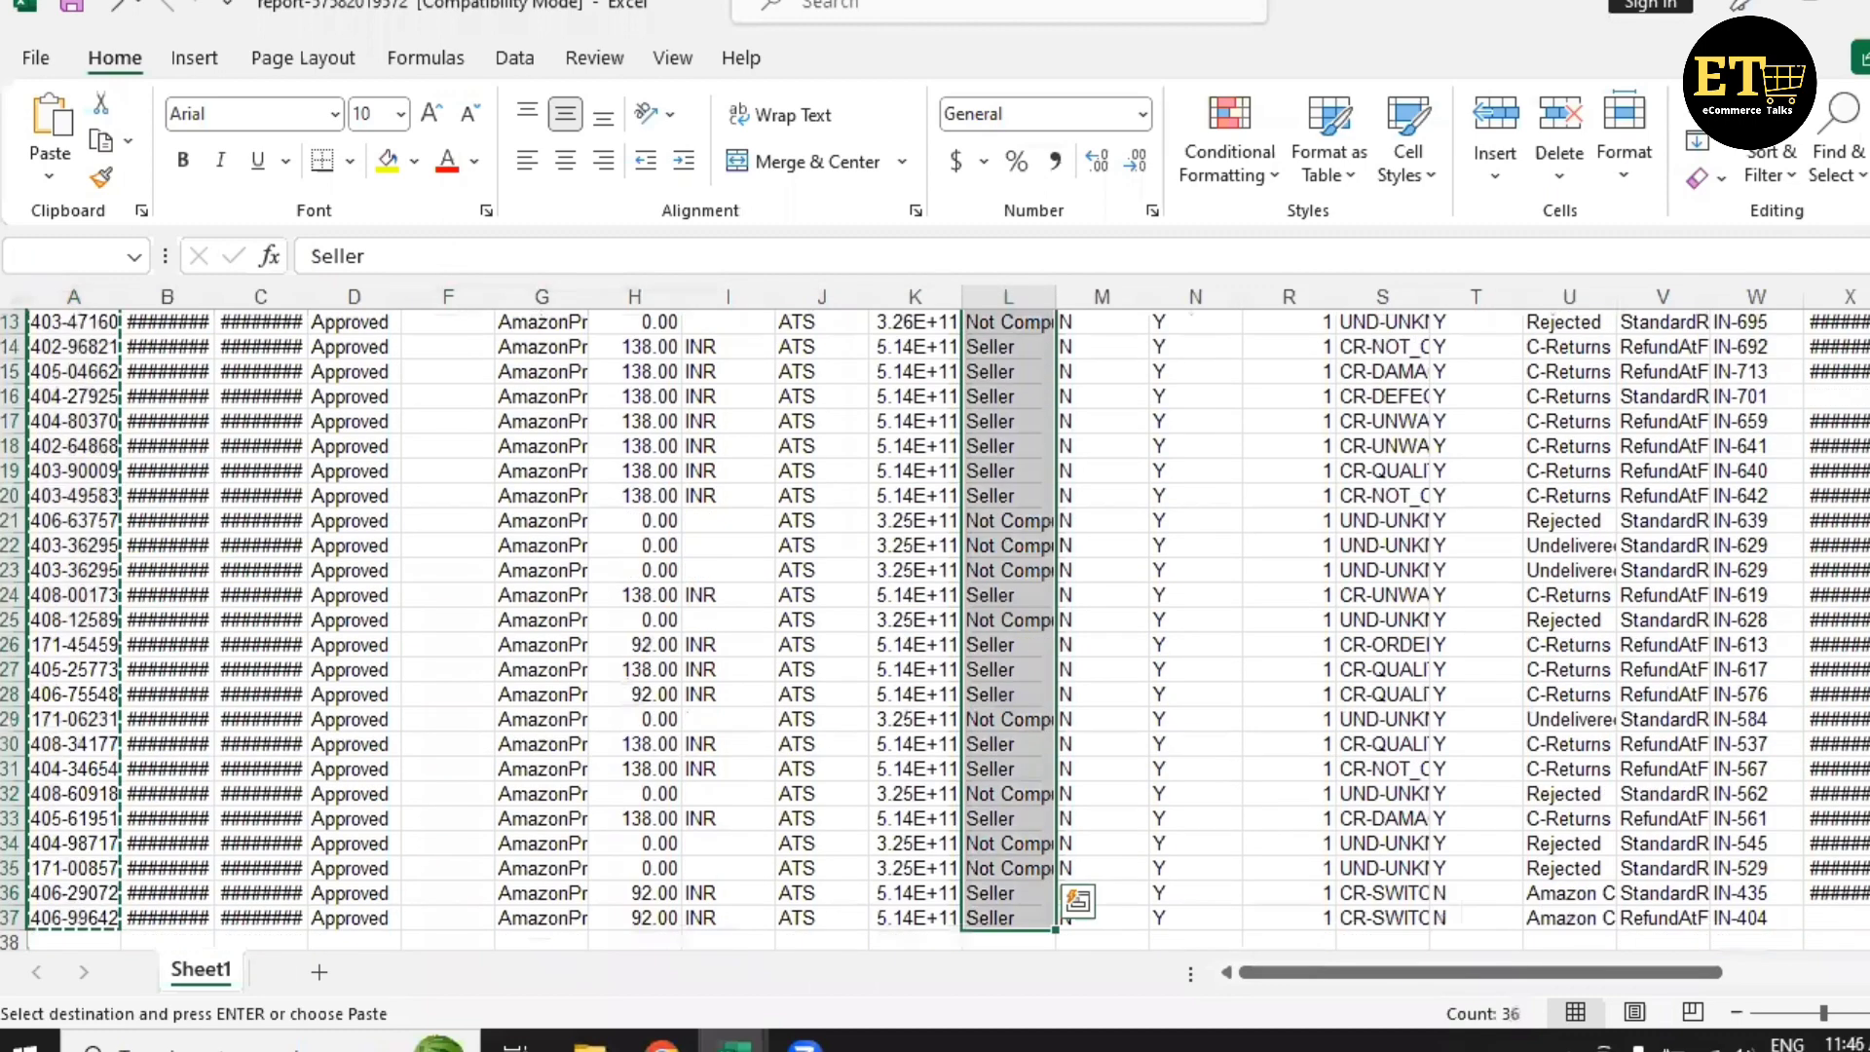
{"action": "key", "text": "ctrl+c"}
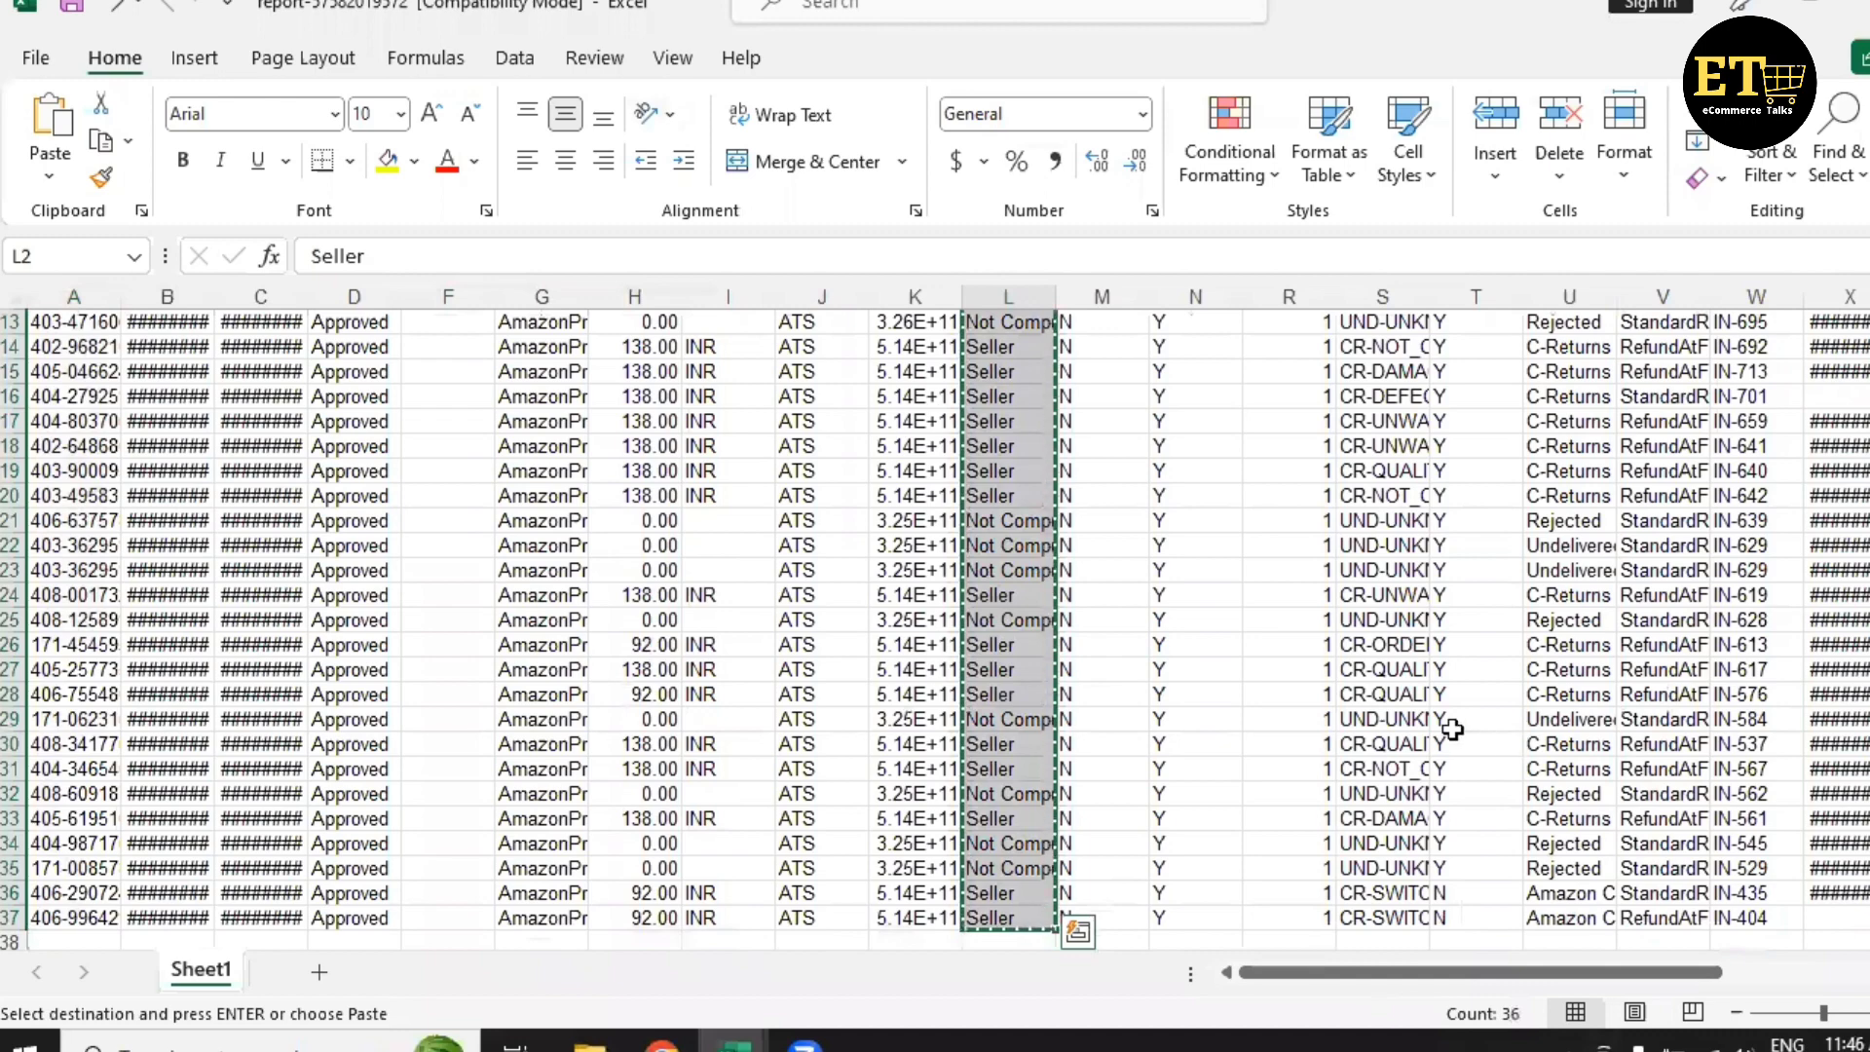
Paste the copied values into the SKU column of the Google Sheets tracker, starting at D2.
{"action": "left_click", "coordinate": [673, 1045]}
{"action": "left_click", "coordinate": [628, 370]}
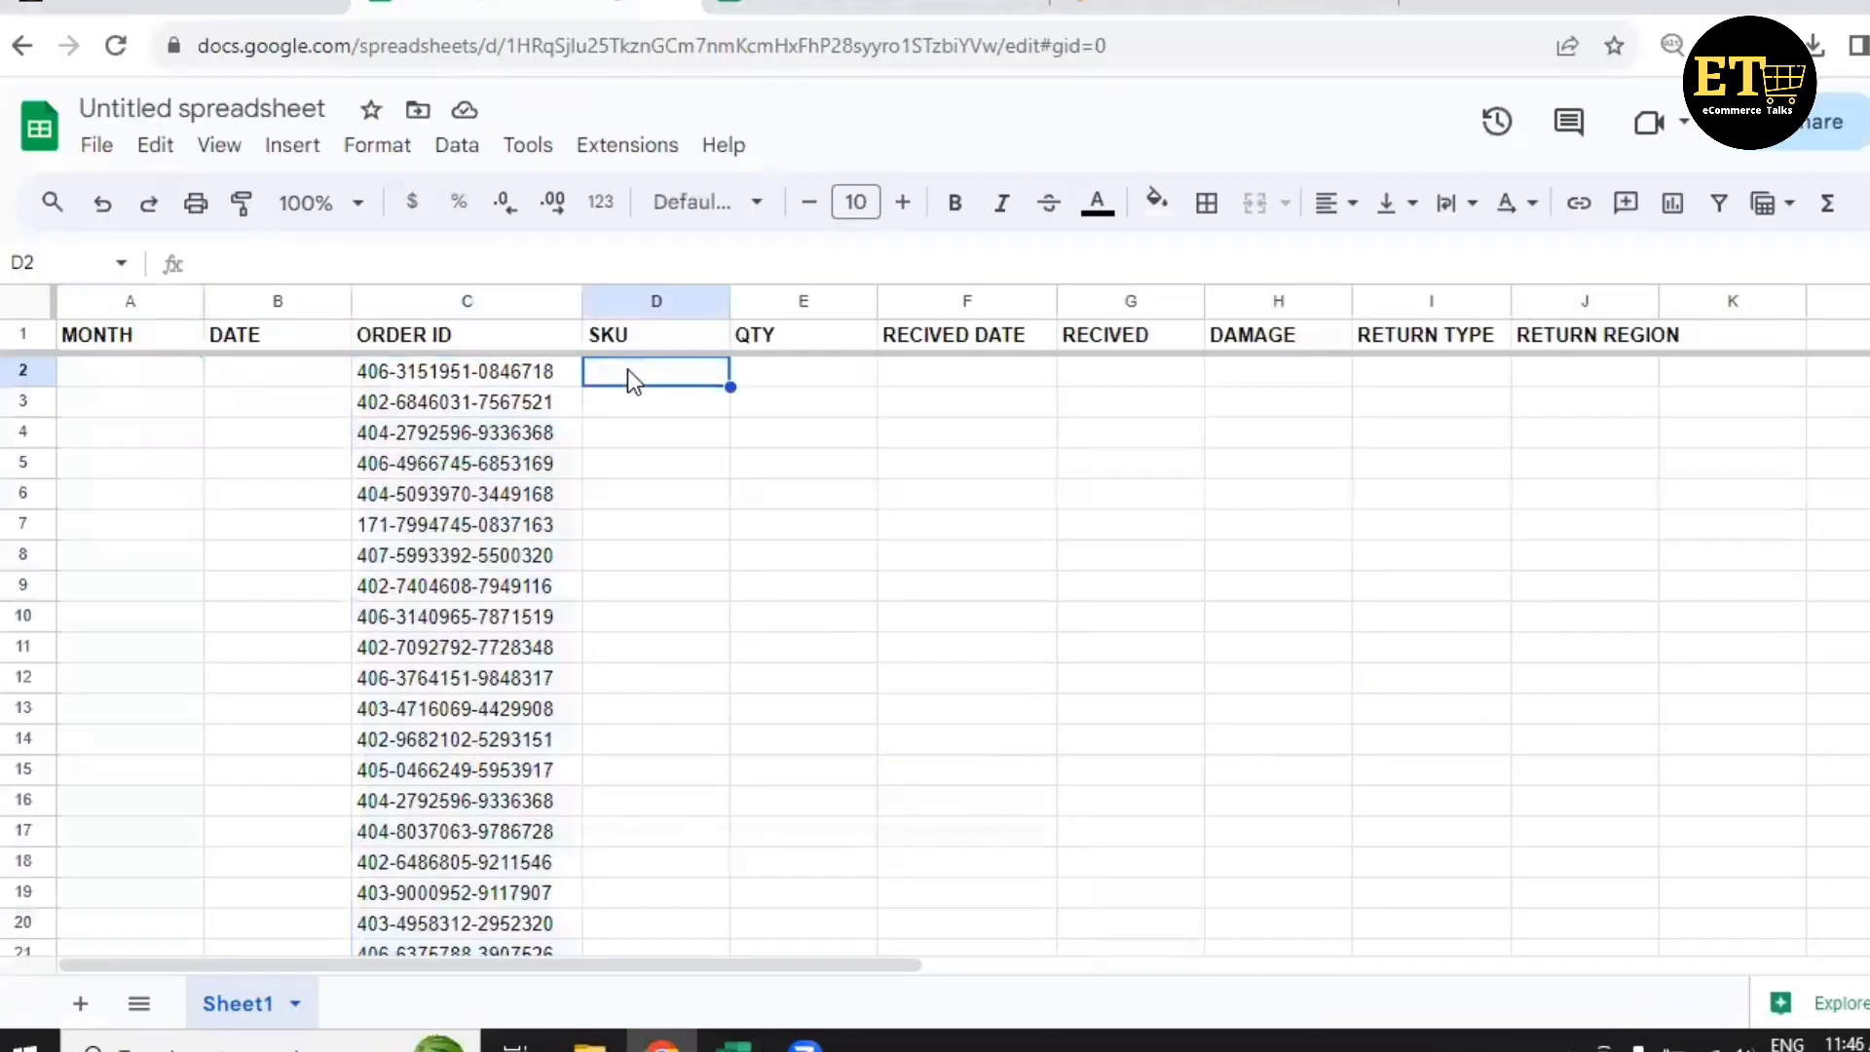
{"action": "key", "text": "ctrl+v"}
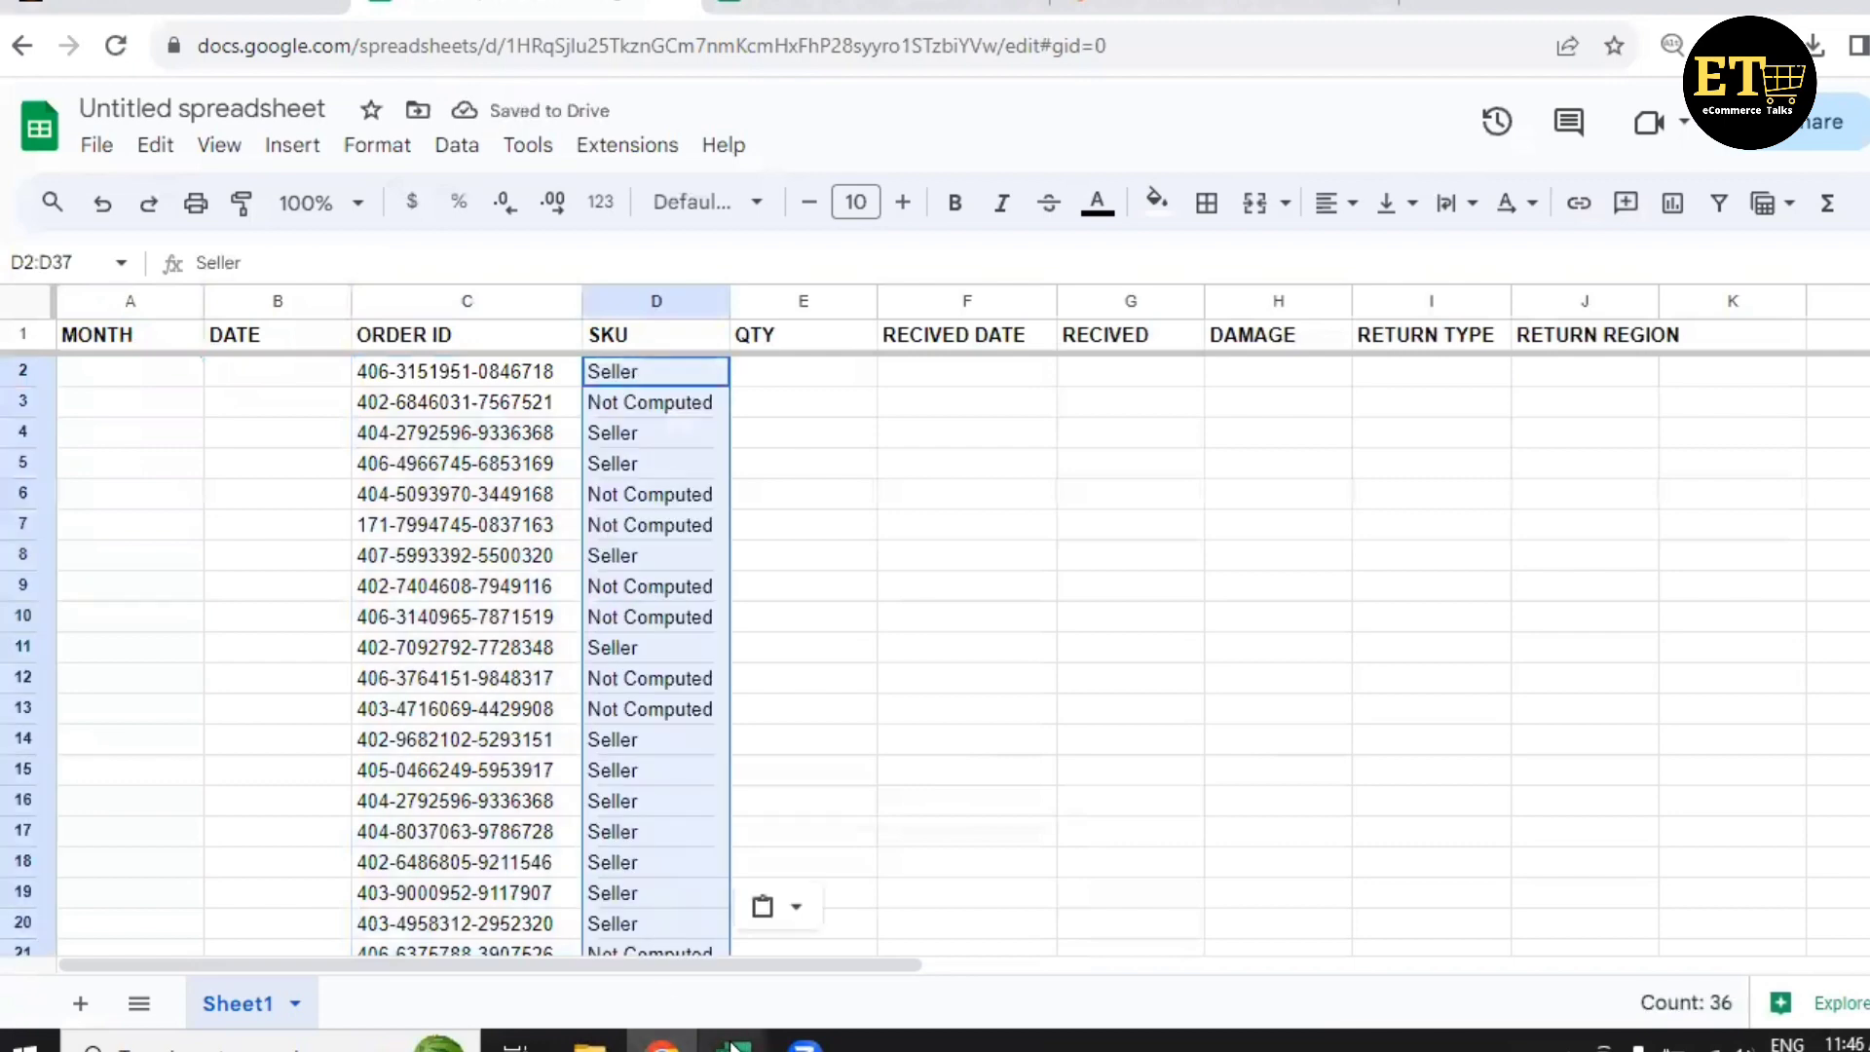
{"action": "mouse_move", "coordinate": [736, 1043]}
{"action": "left_click", "coordinate": [833, 969]}
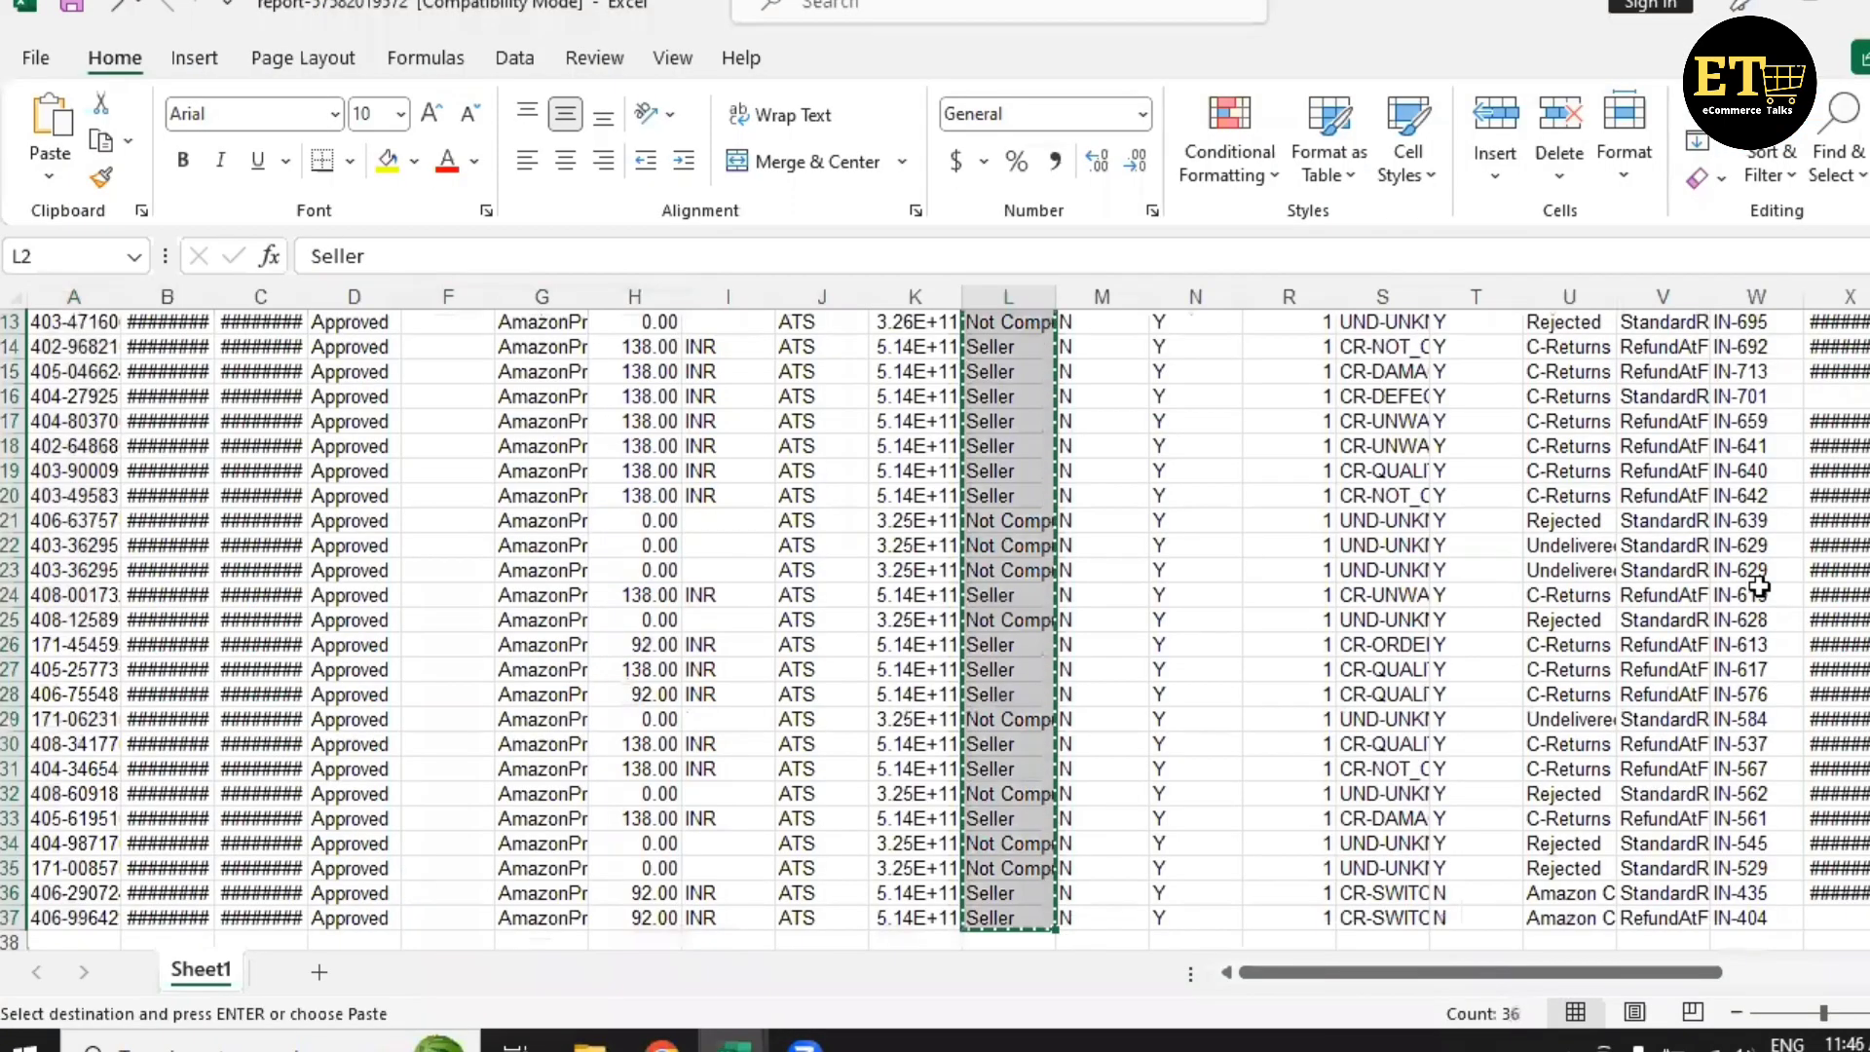
{"action": "key", "text": "Up"}
{"action": "key", "text": "Right"}
{"action": "key", "text": "Right"}
{"action": "key", "text": "Right"}
{"action": "key", "text": "Down"}
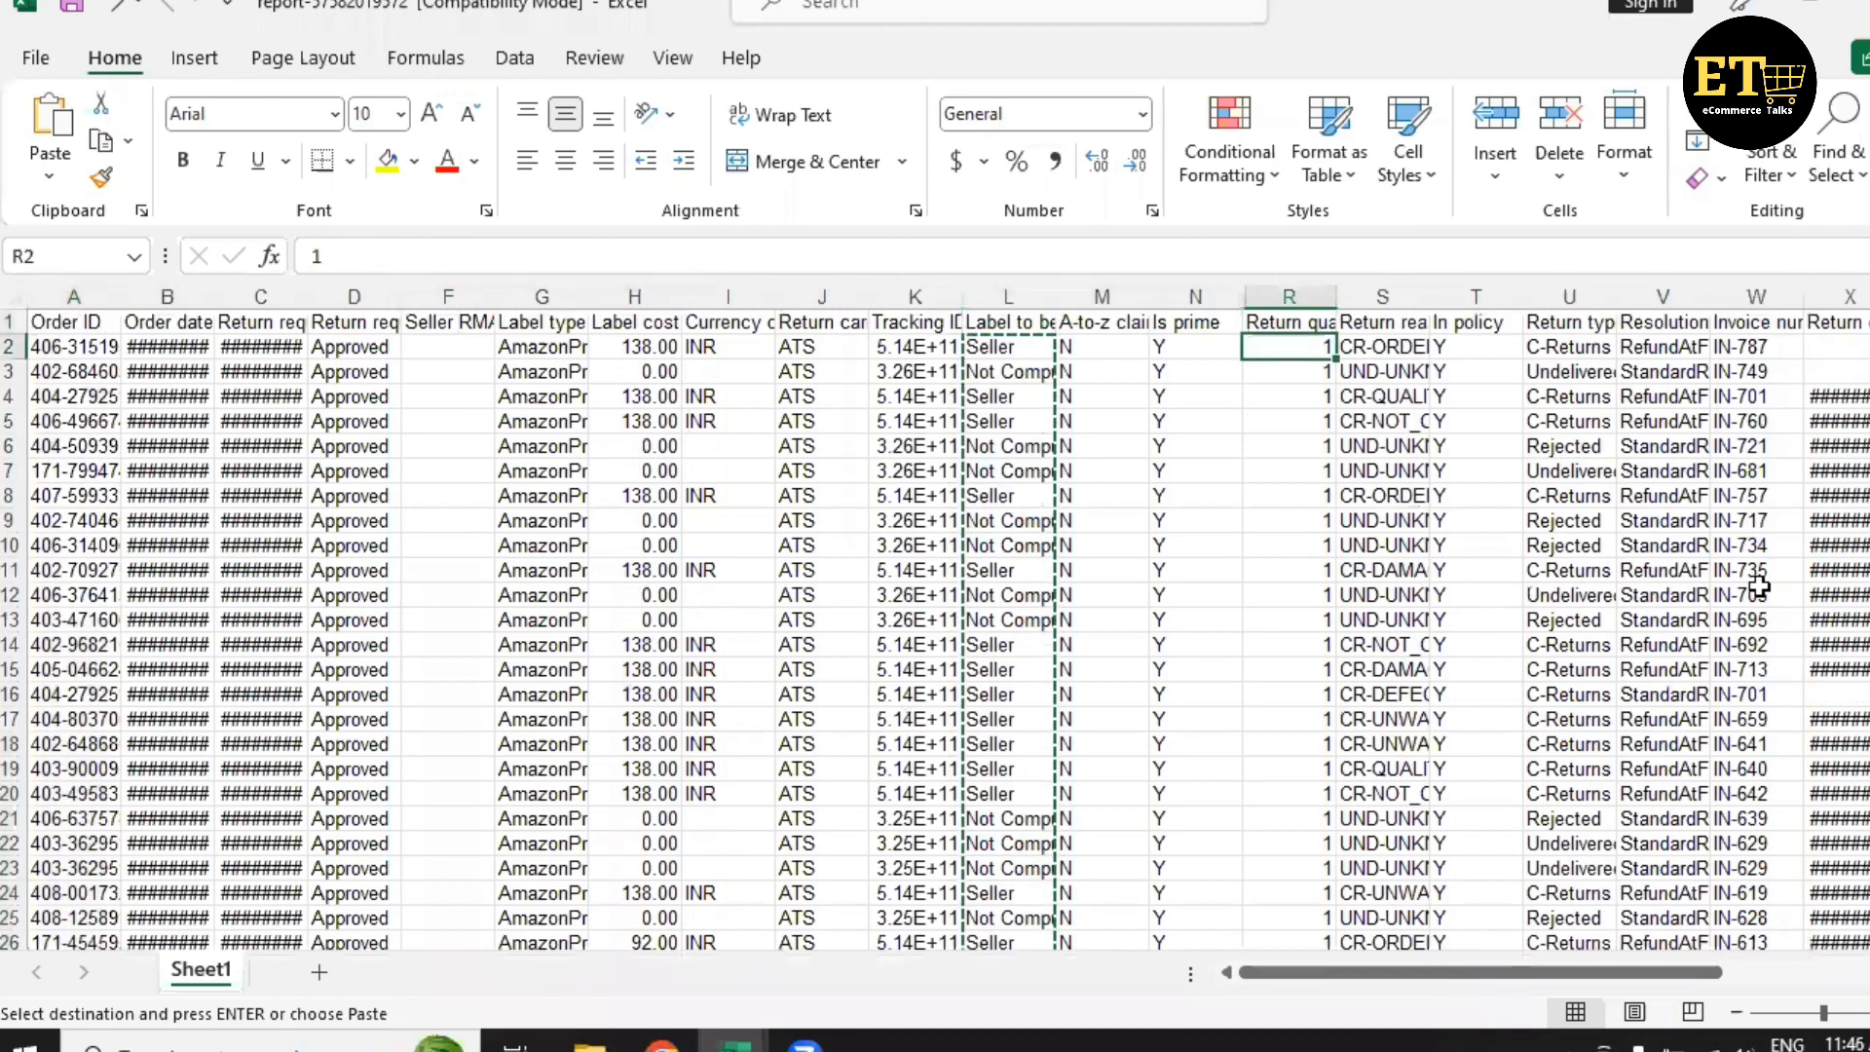
{"action": "key", "text": "ctrl+shift+Down"}
{"action": "key", "text": "ctrl+c"}
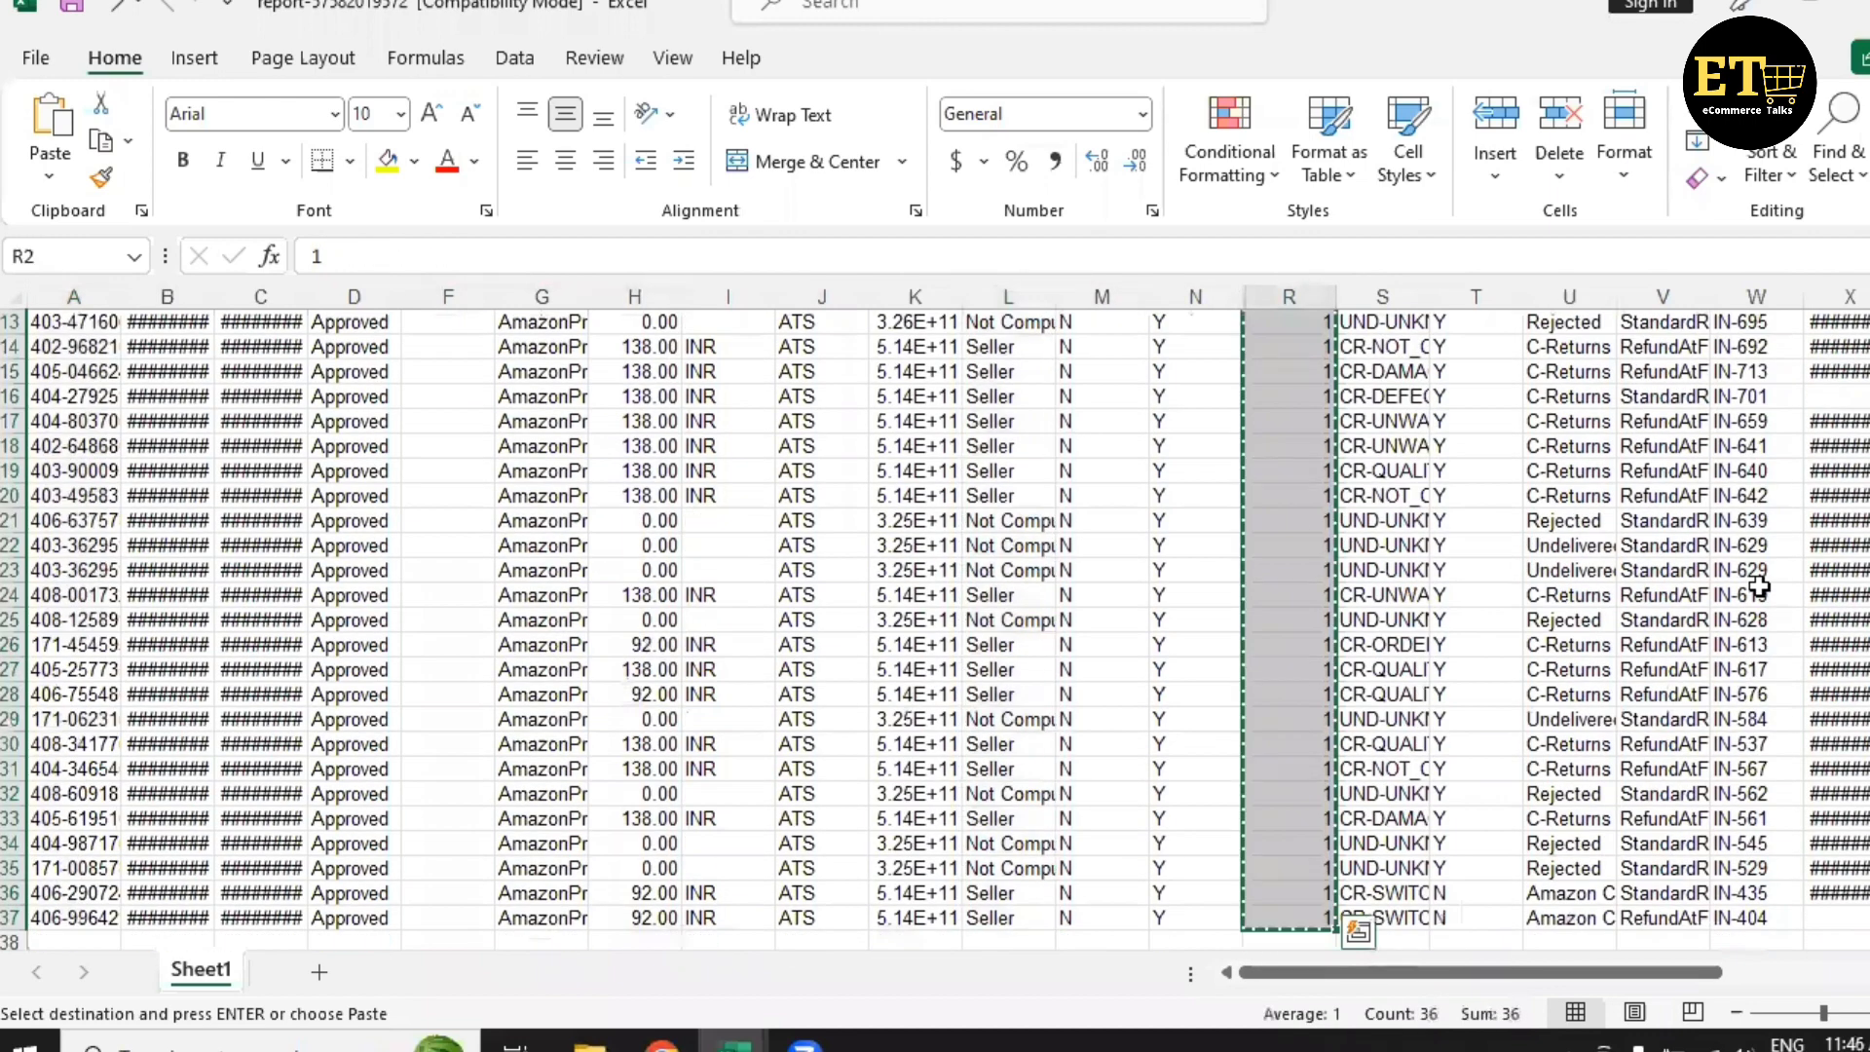
Paste the return quantities into the QTY column of the Google Sheets tracker, starting at E2.
{"action": "left_click", "coordinate": [663, 1042]}
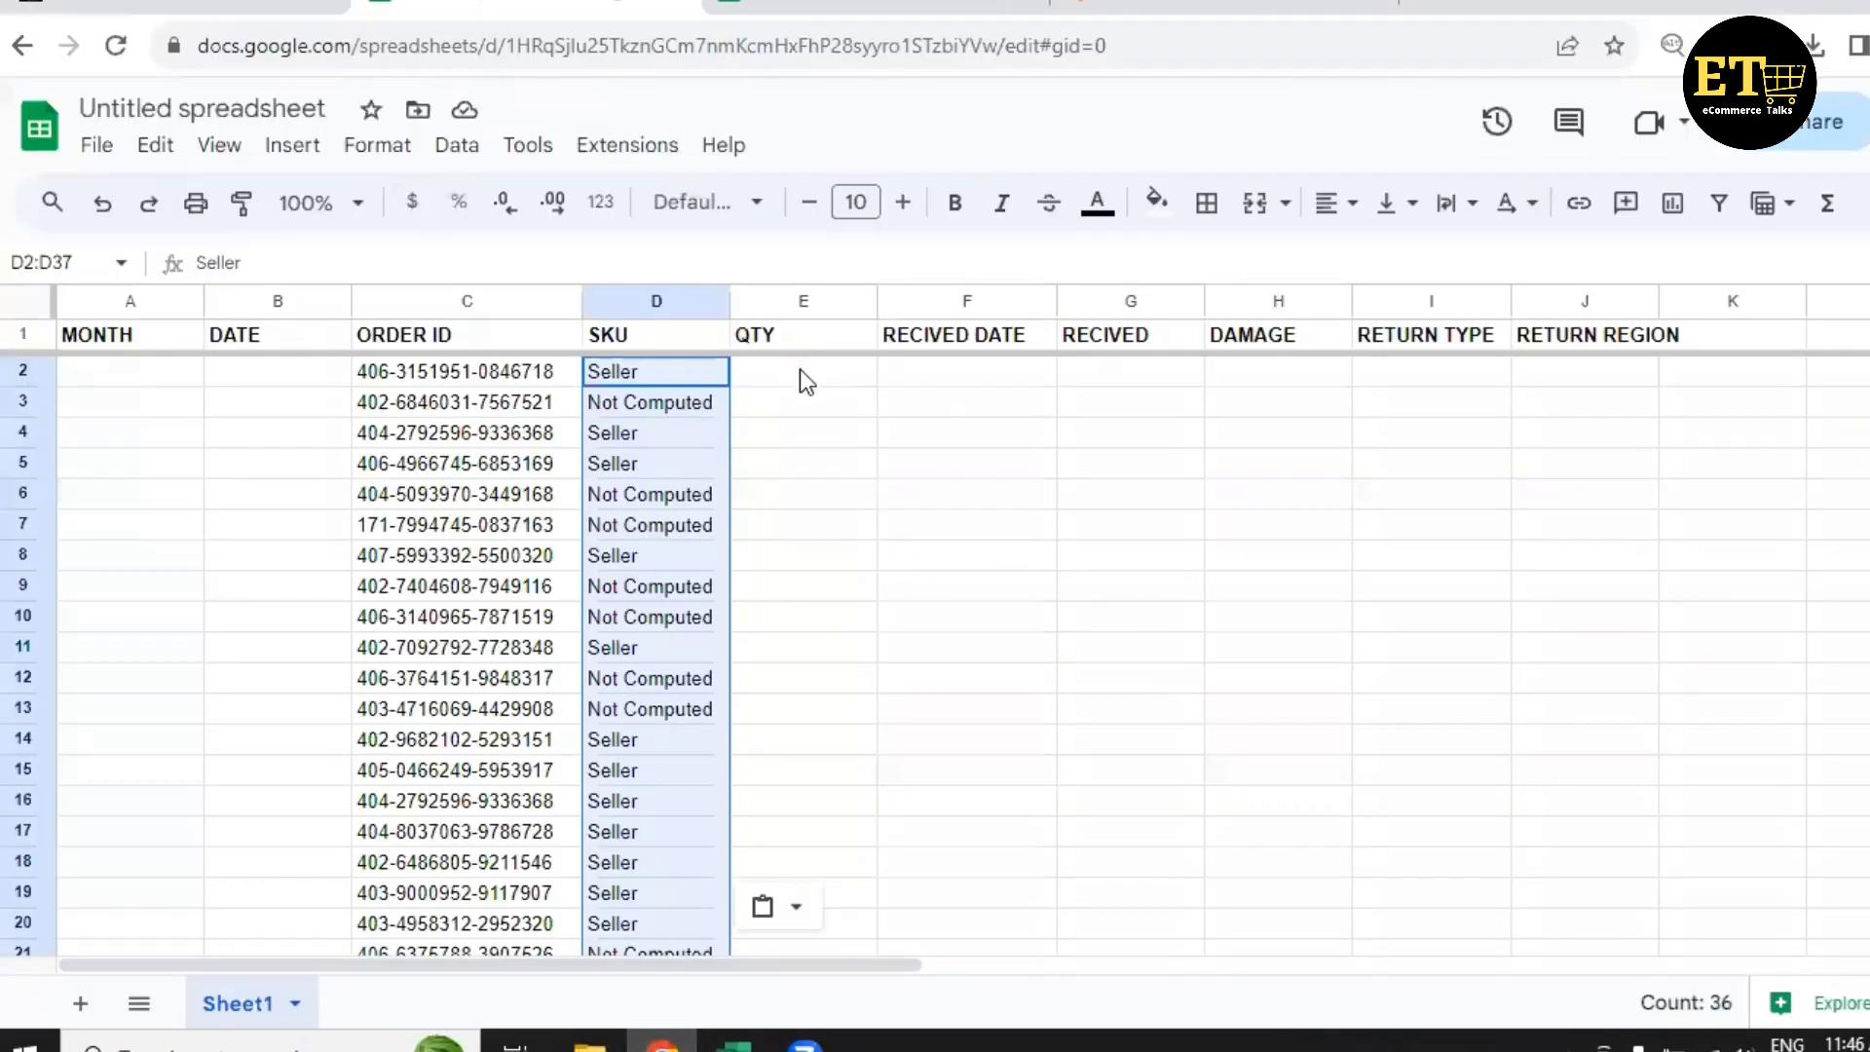
{"action": "left_click", "coordinate": [799, 373]}
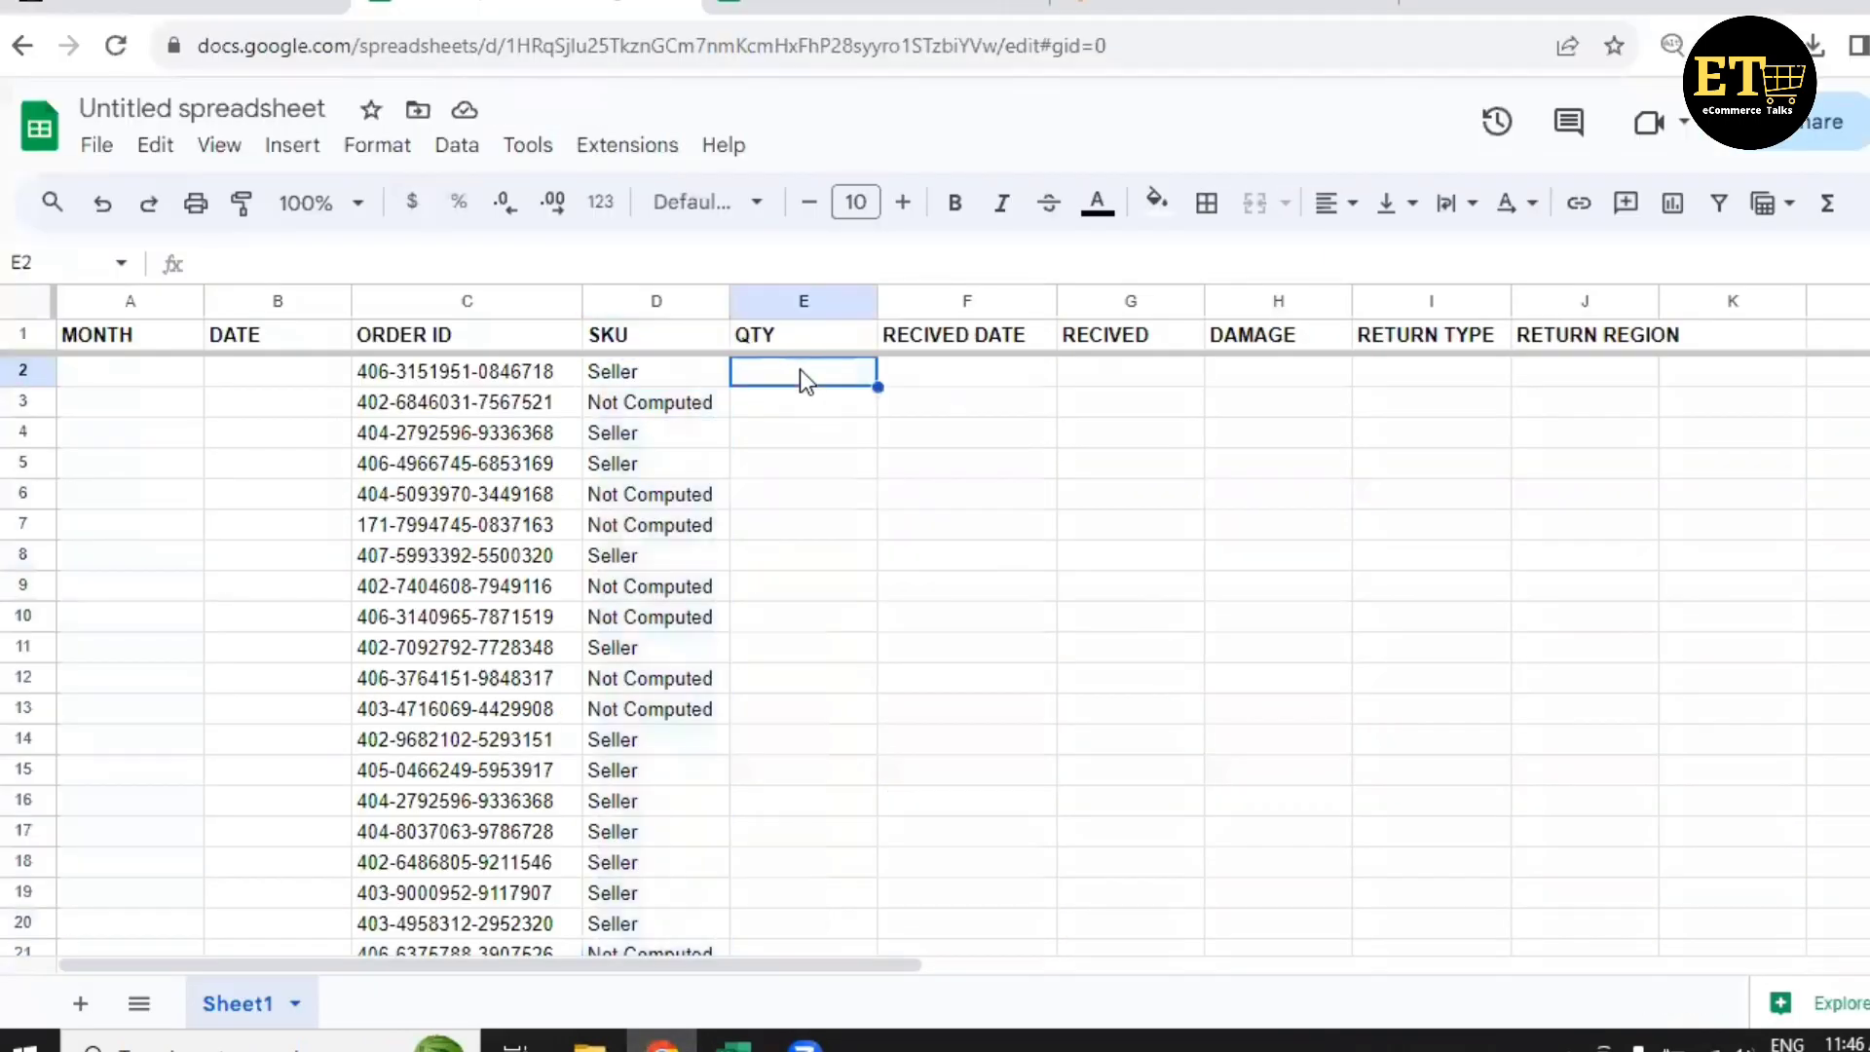
{"action": "key", "text": "ctrl+v"}
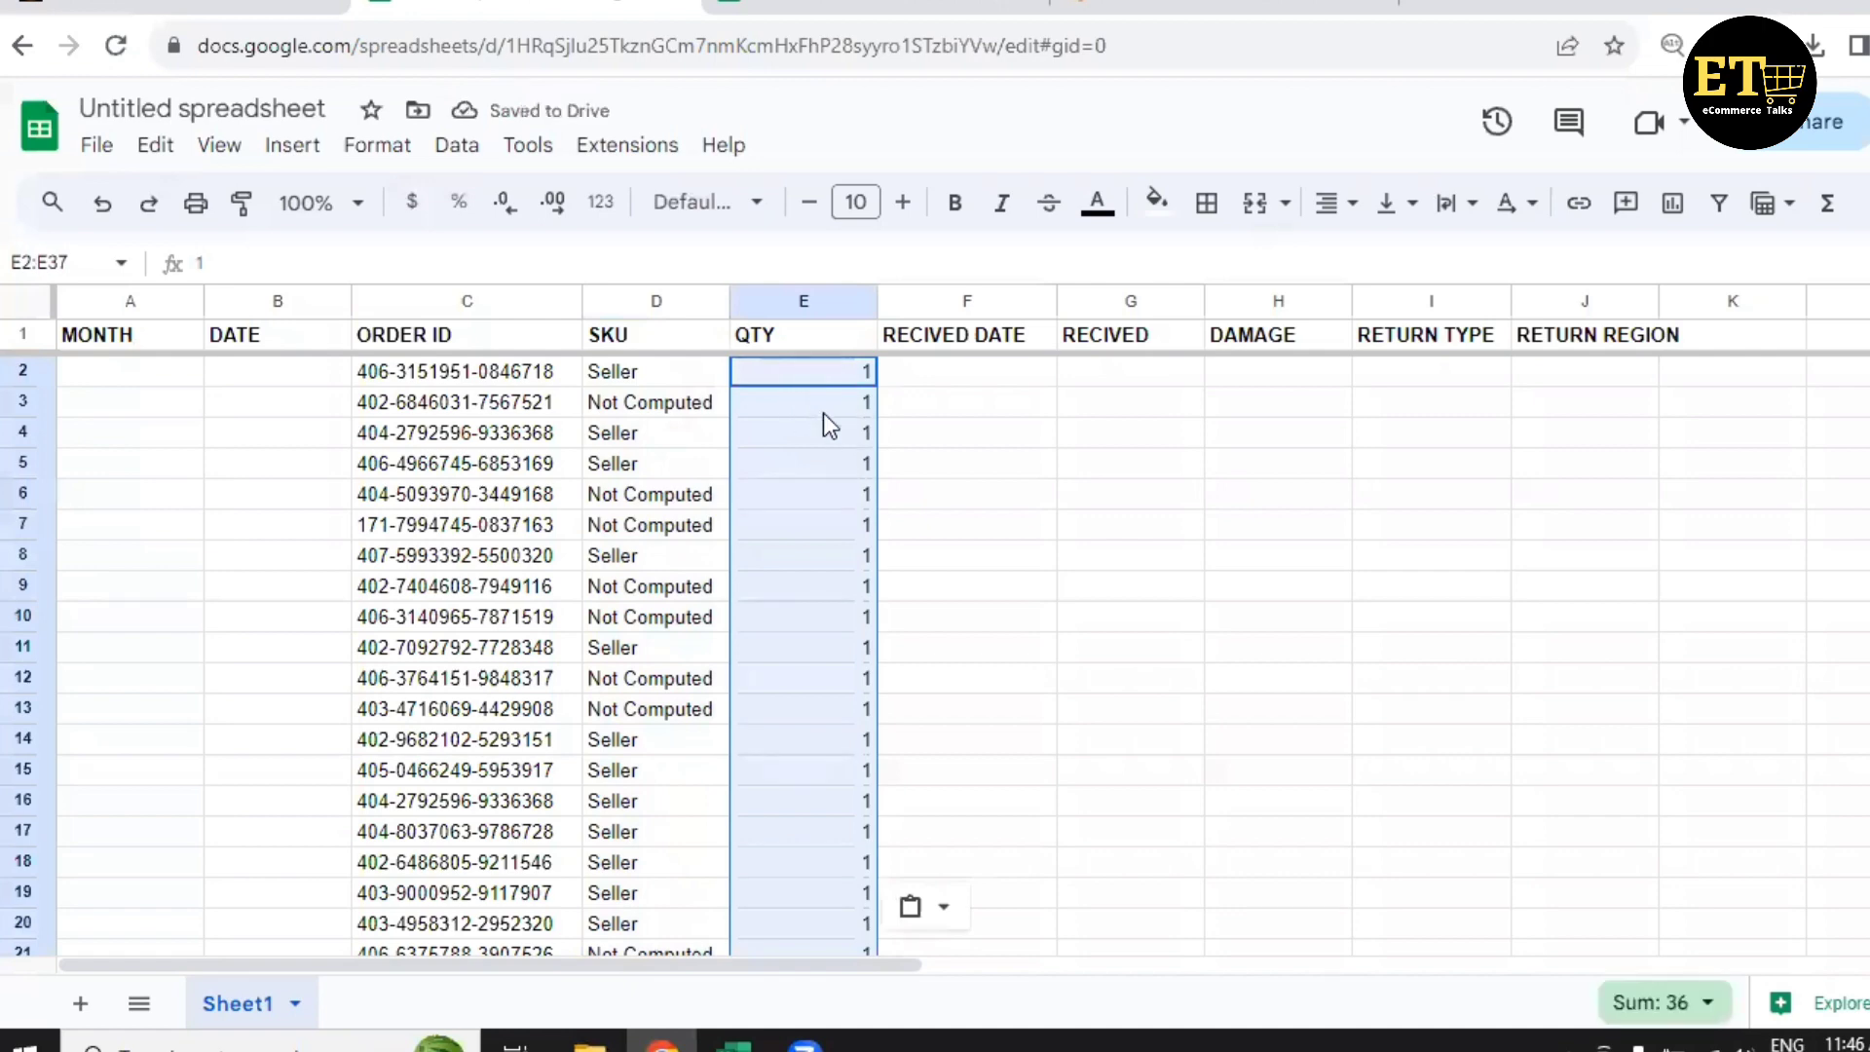
Review the pasted rows across the SKU, QTY and RECIVED DATE columns of the tracker.
{"action": "left_click", "coordinate": [822, 413]}
{"action": "scroll", "coordinate": [830, 439], "scroll_direction": "down", "scroll_amount": 1}
{"action": "left_click", "coordinate": [846, 524]}
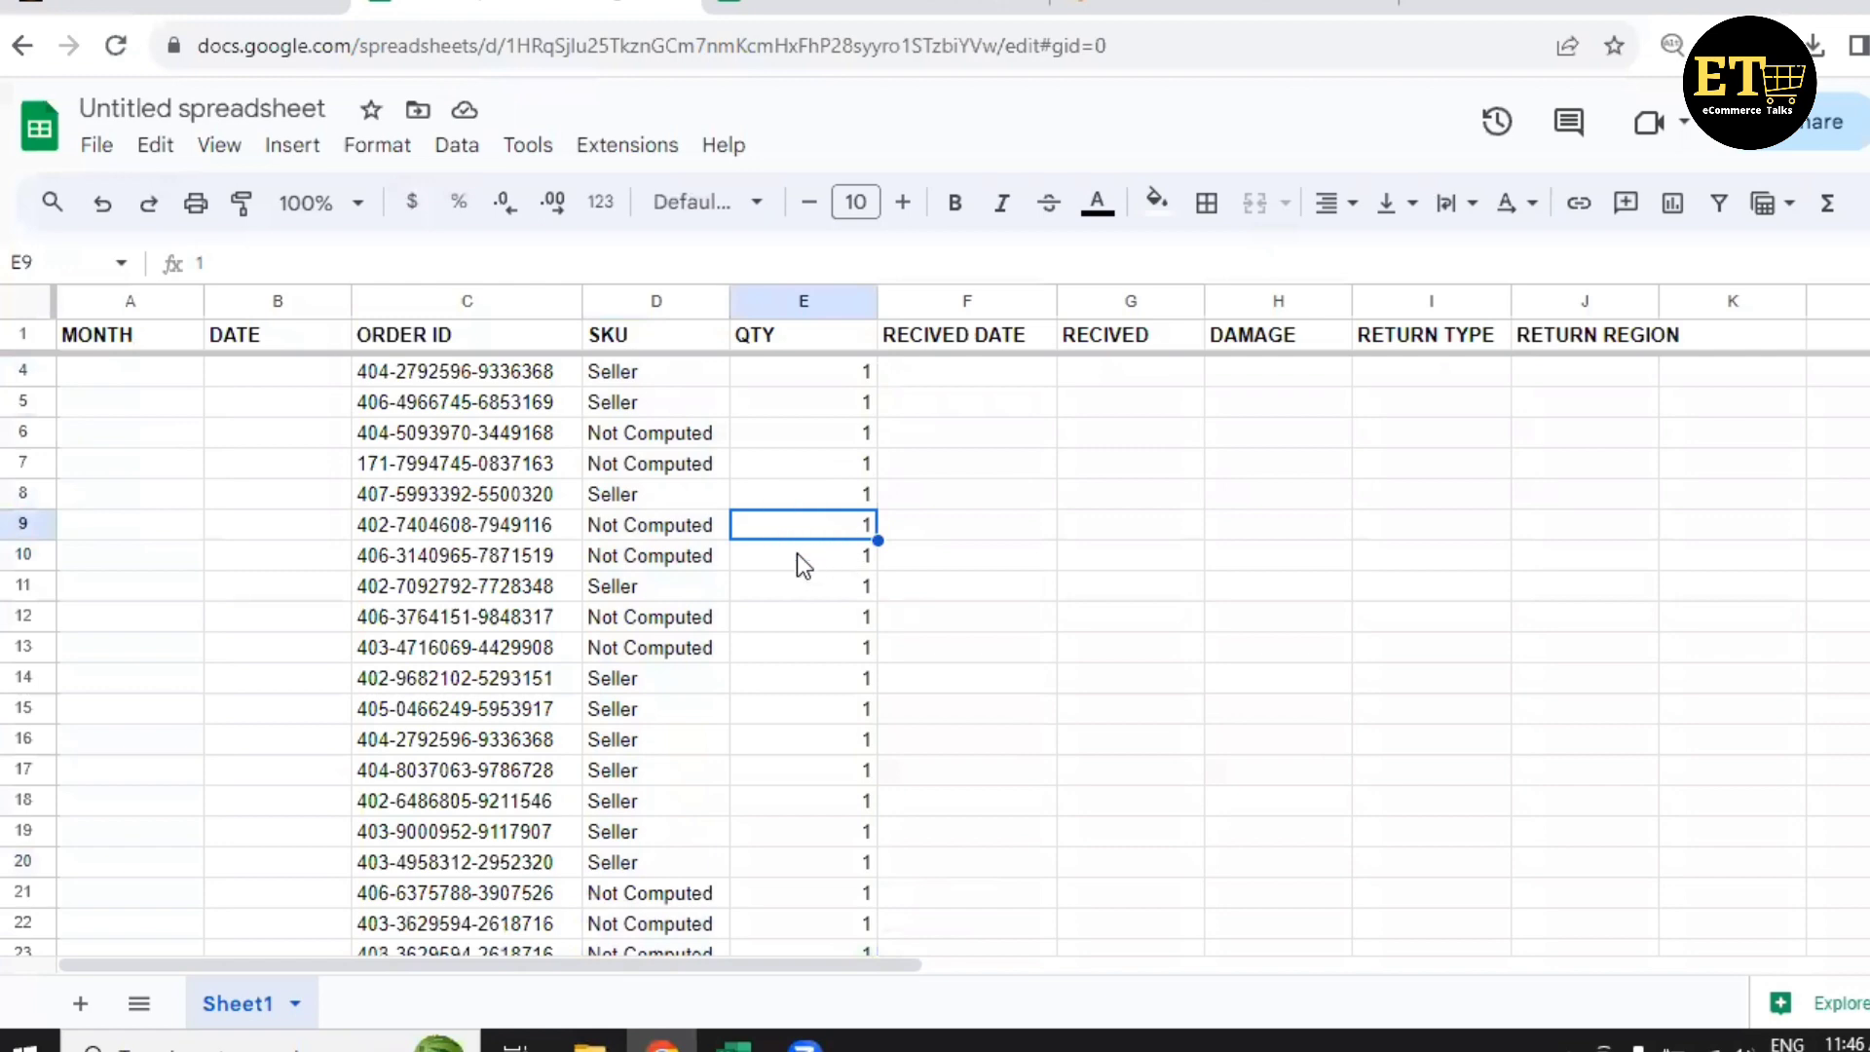
{"action": "scroll", "coordinate": [796, 553], "scroll_direction": "up", "scroll_amount": 1}
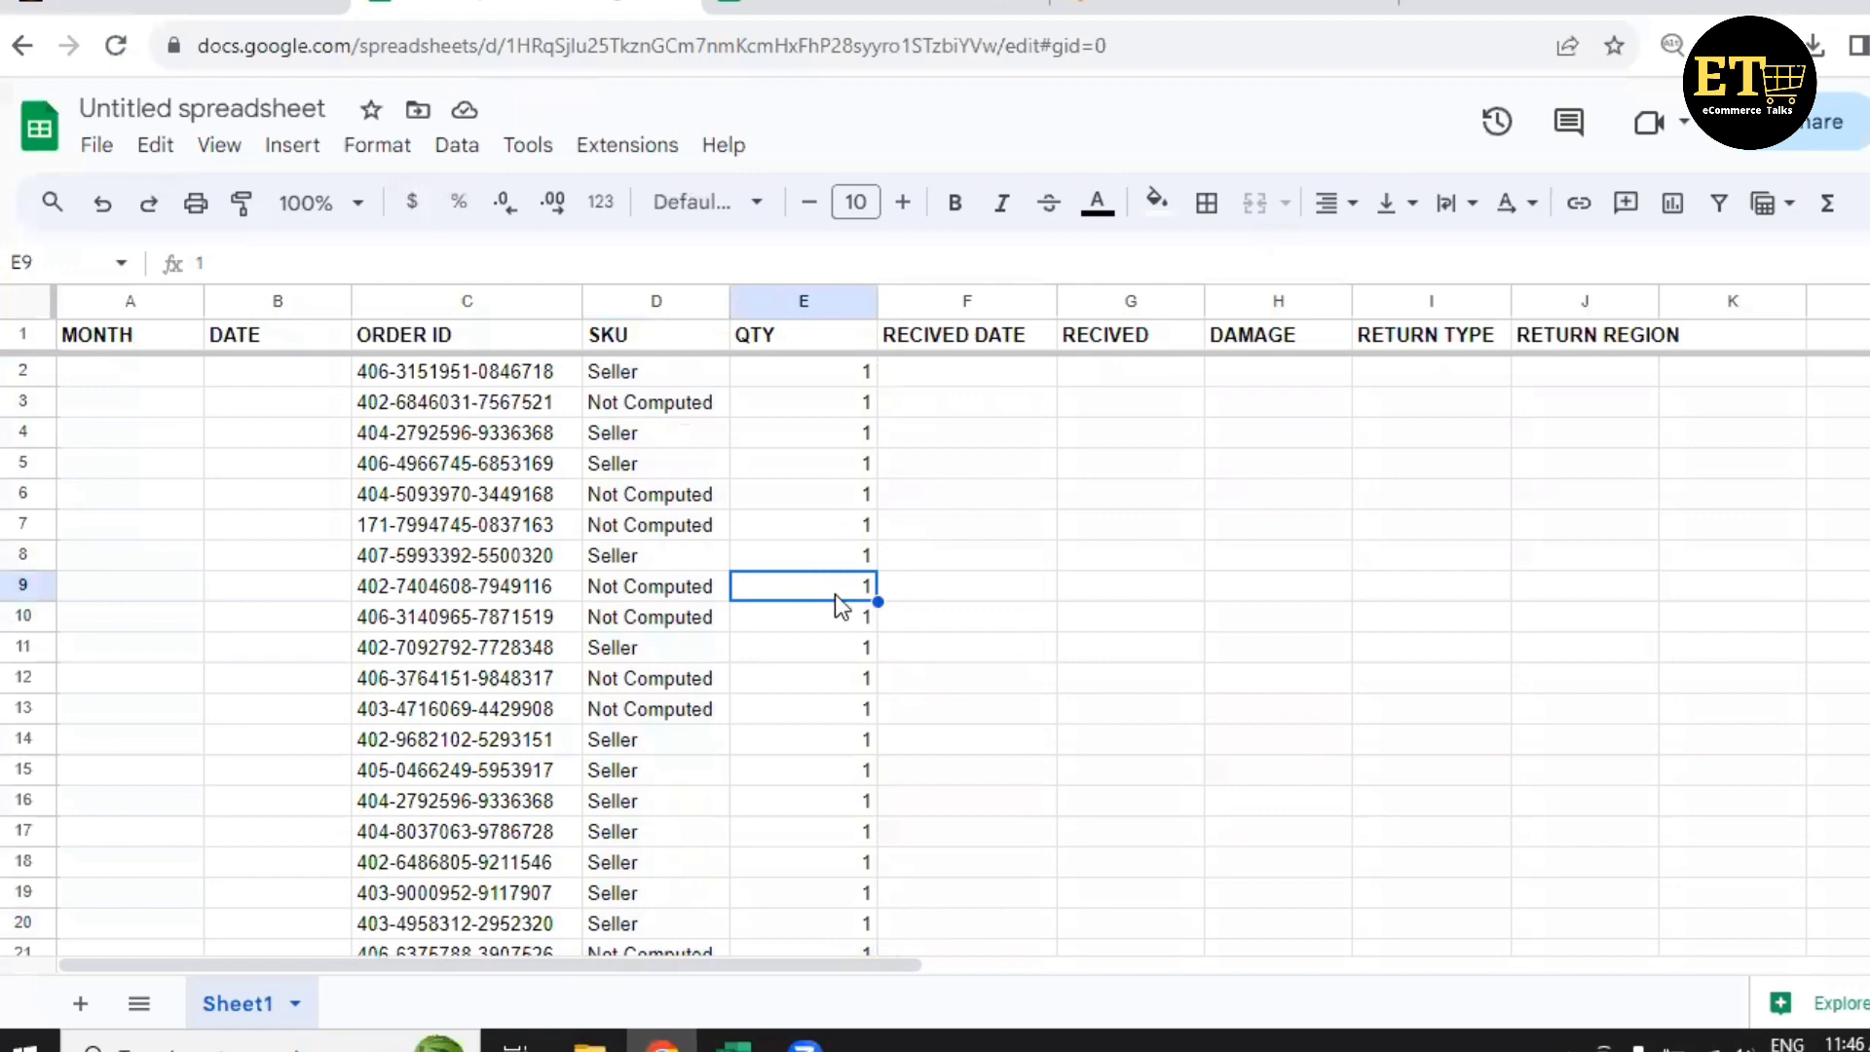
{"action": "left_click", "coordinate": [597, 586]}
{"action": "left_click", "coordinate": [777, 598]}
{"action": "left_click", "coordinate": [930, 585]}
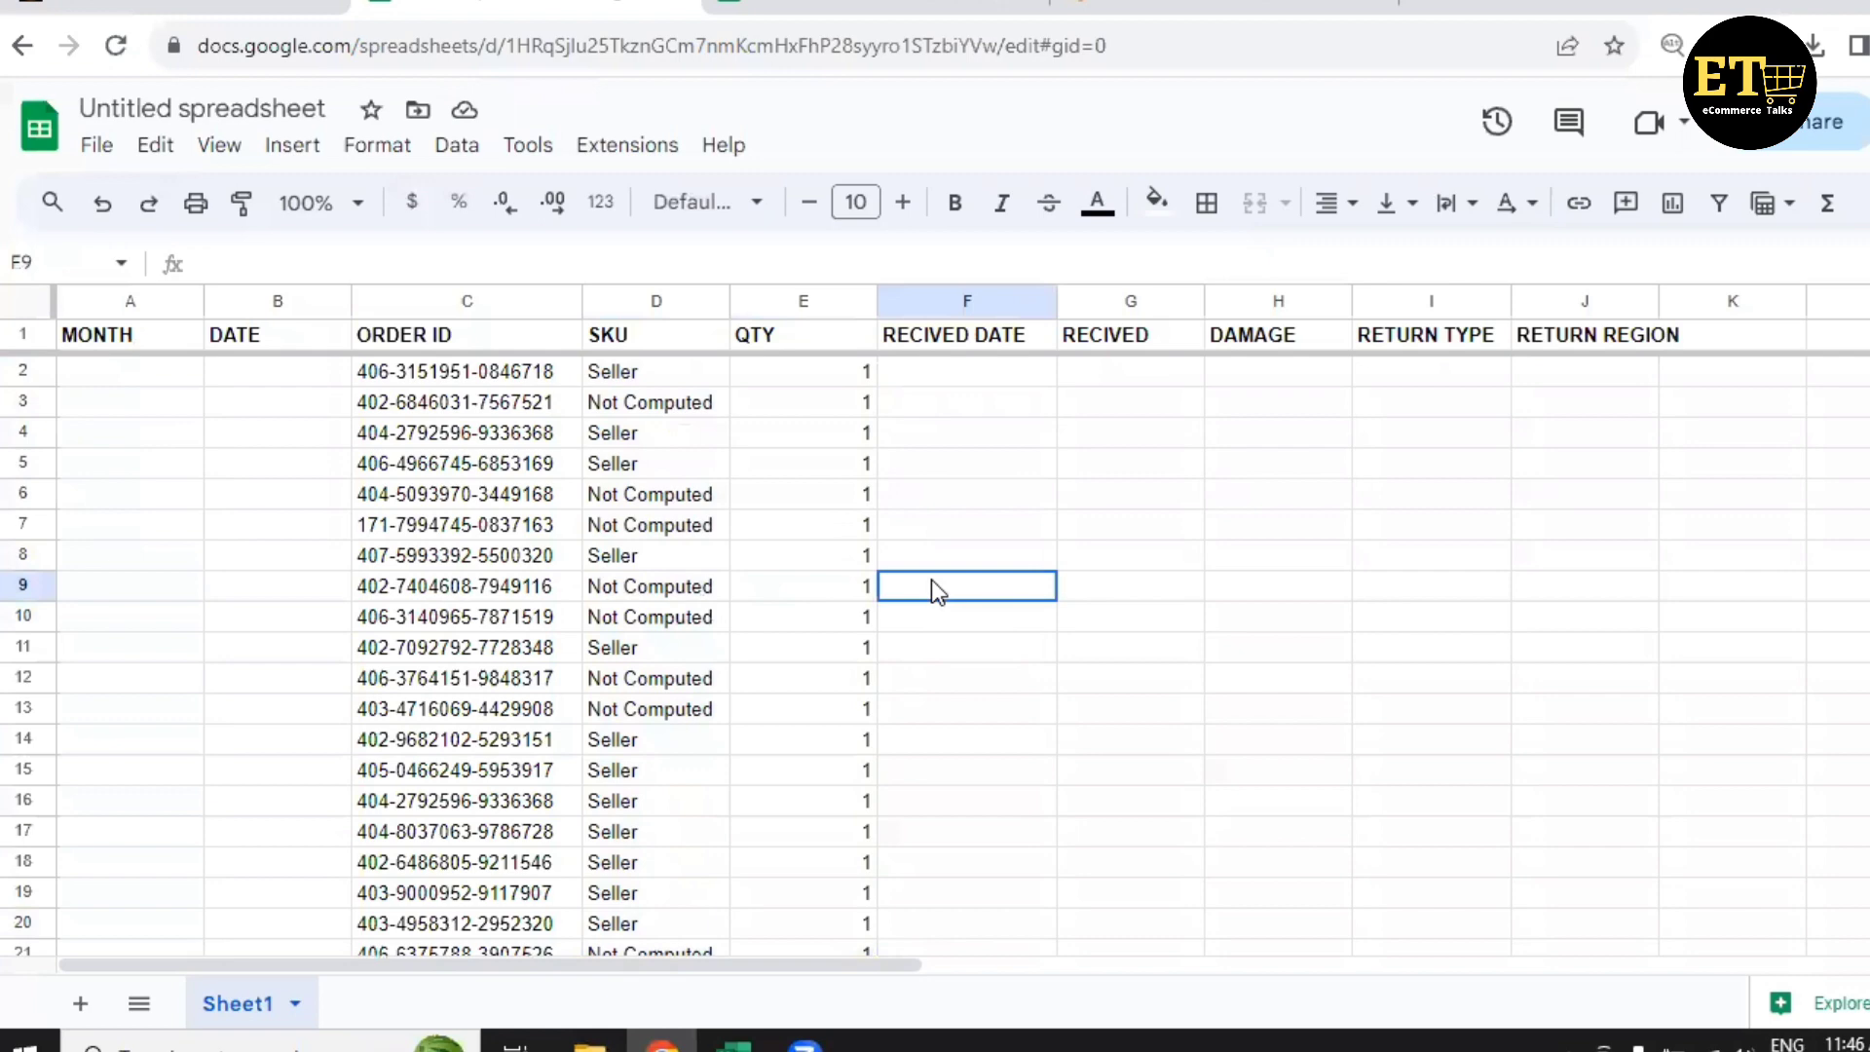
{"action": "left_click", "coordinate": [820, 582]}
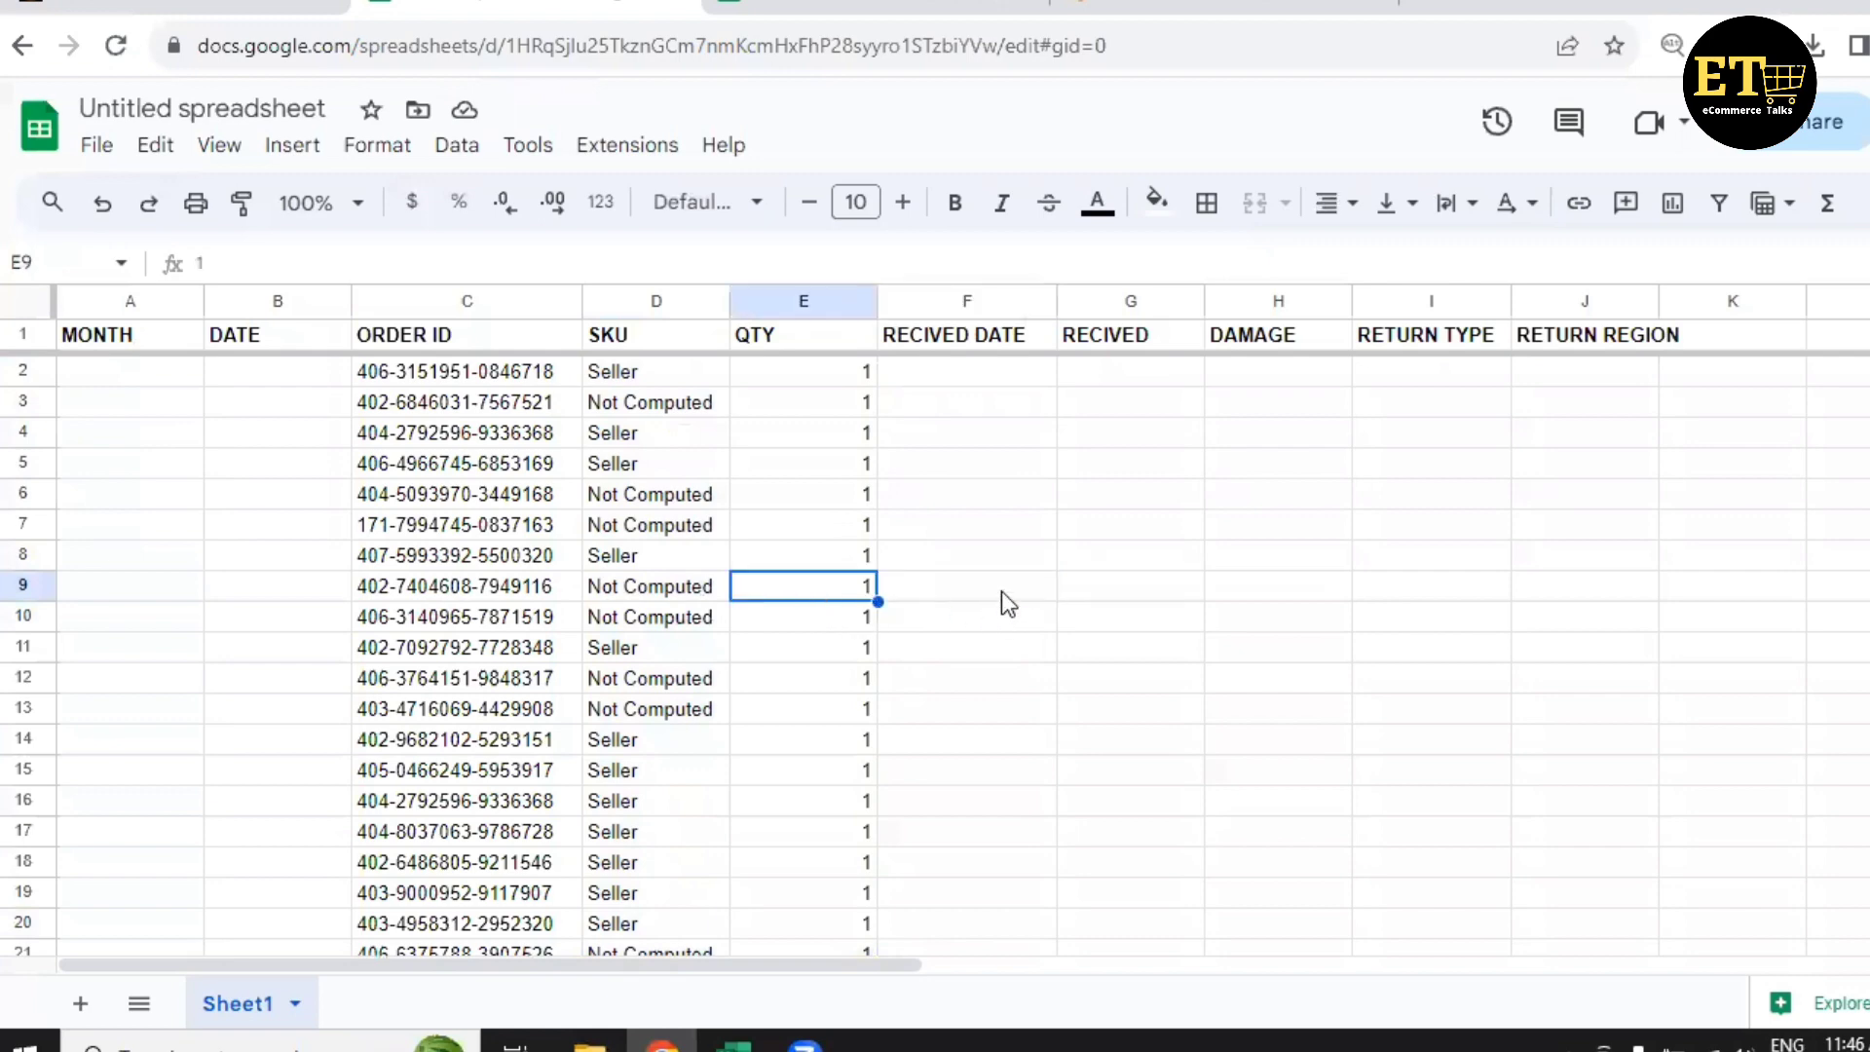
{"action": "left_click", "coordinate": [1027, 595]}
{"action": "left_click", "coordinate": [861, 588]}
{"action": "mouse_move", "coordinate": [732, 1044]}
{"action": "left_click", "coordinate": [864, 989]}
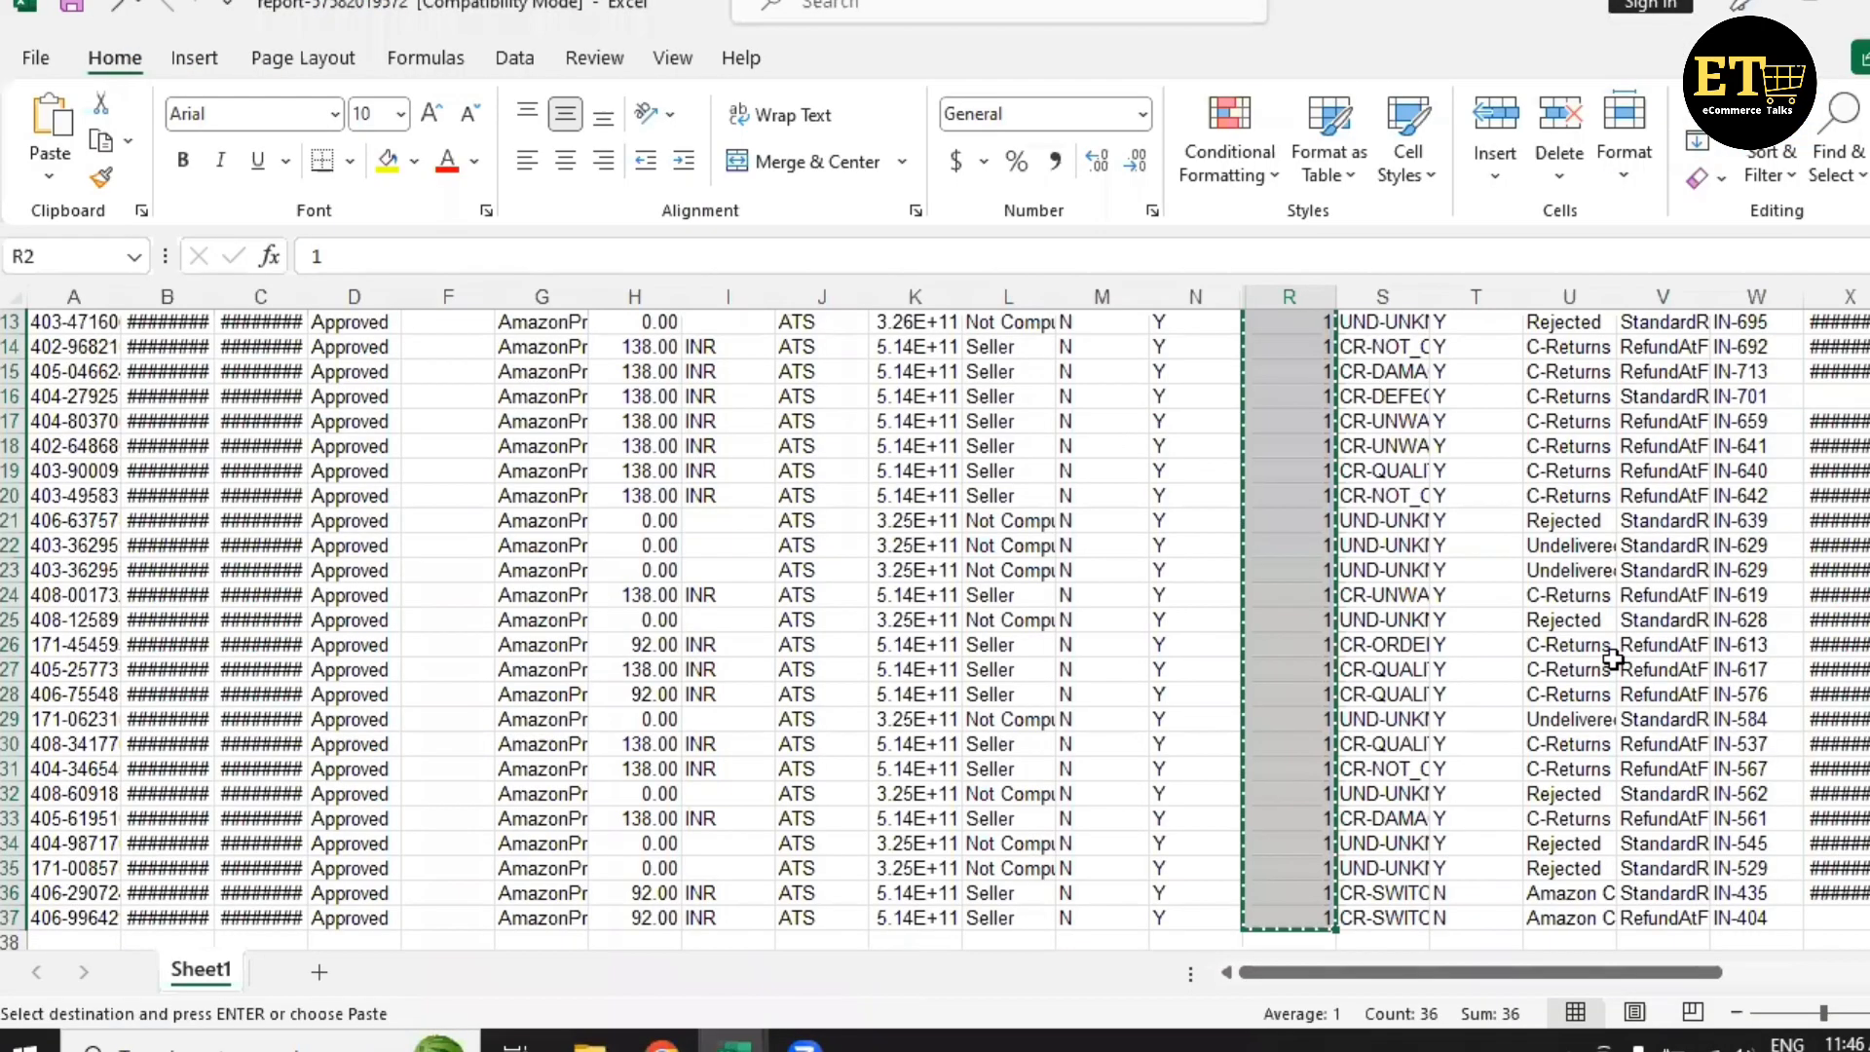
{"action": "key", "text": "Up"}
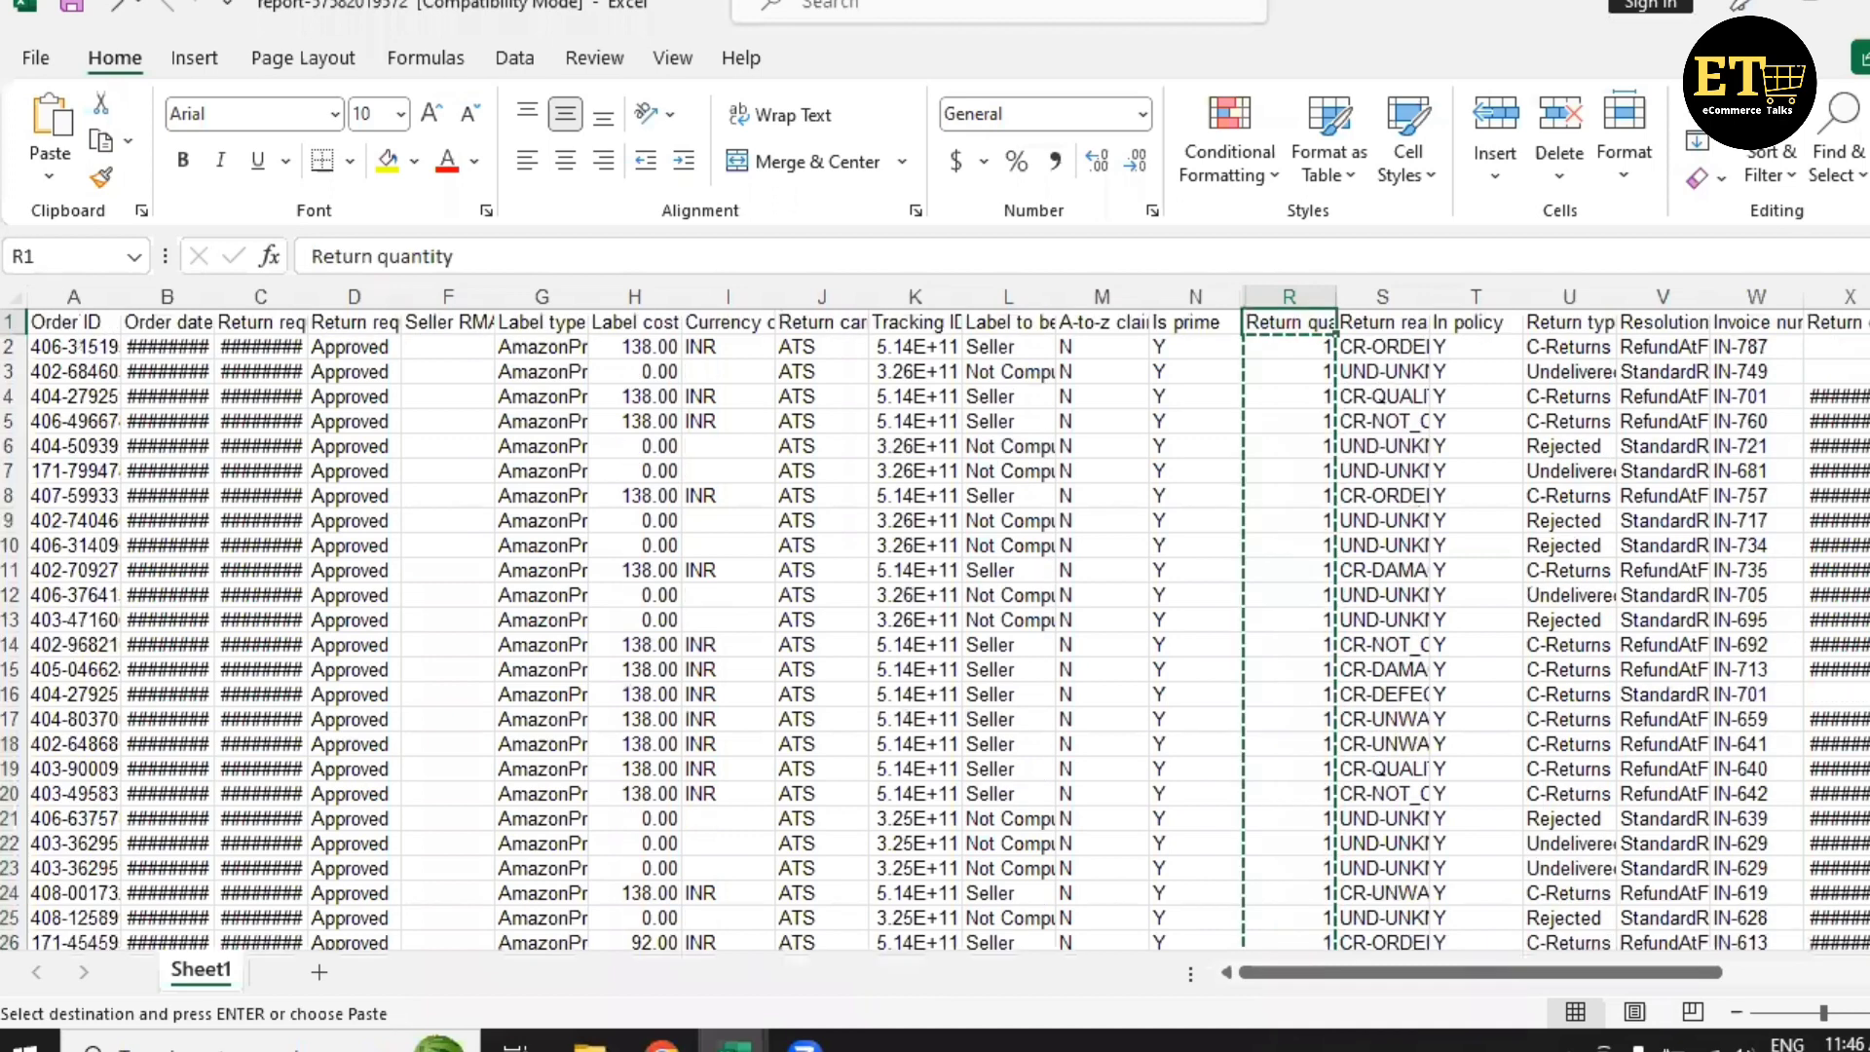
{"action": "key", "text": "Right"}
{"action": "key", "text": "Right"}
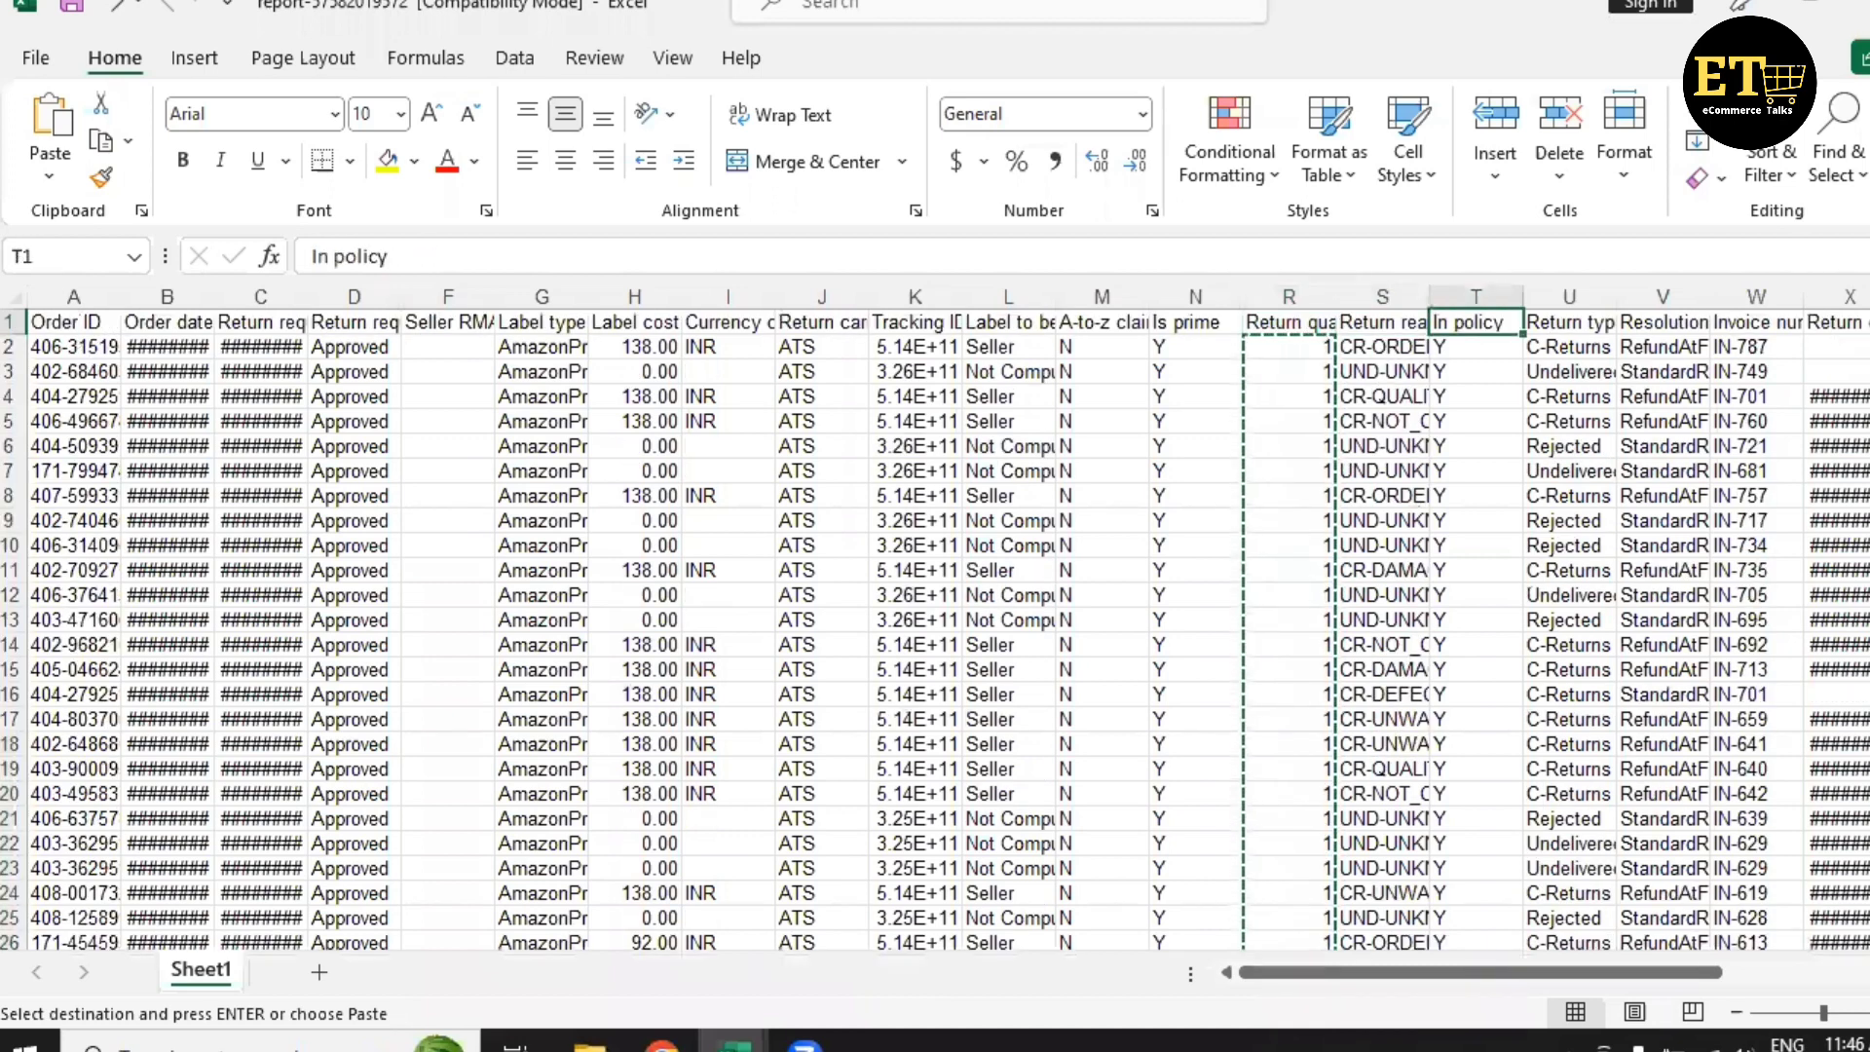
{"action": "key", "text": "Right"}
{"action": "key", "text": "Down"}
{"action": "key", "text": "Up"}
{"action": "key", "text": "Down"}
{"action": "key", "text": "Up"}
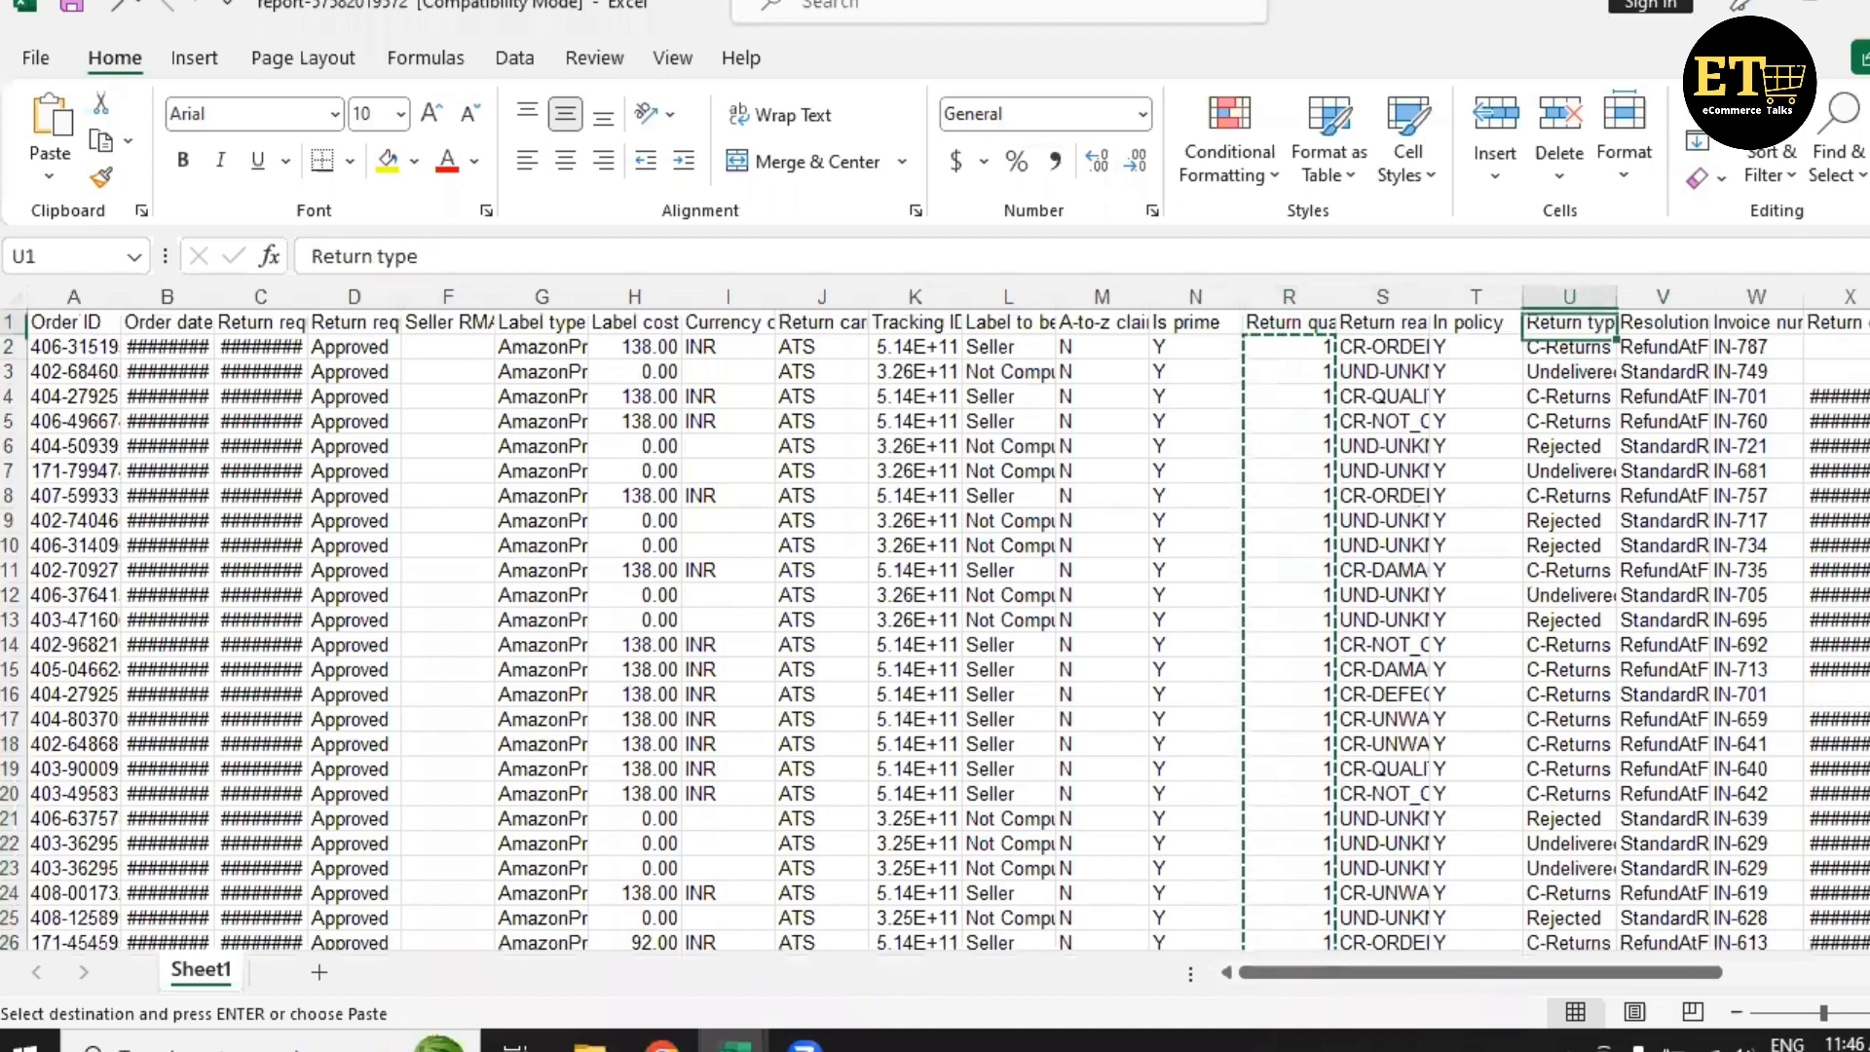
{"action": "key", "text": "Down"}
{"action": "key", "text": "ctrl+shift+Down"}
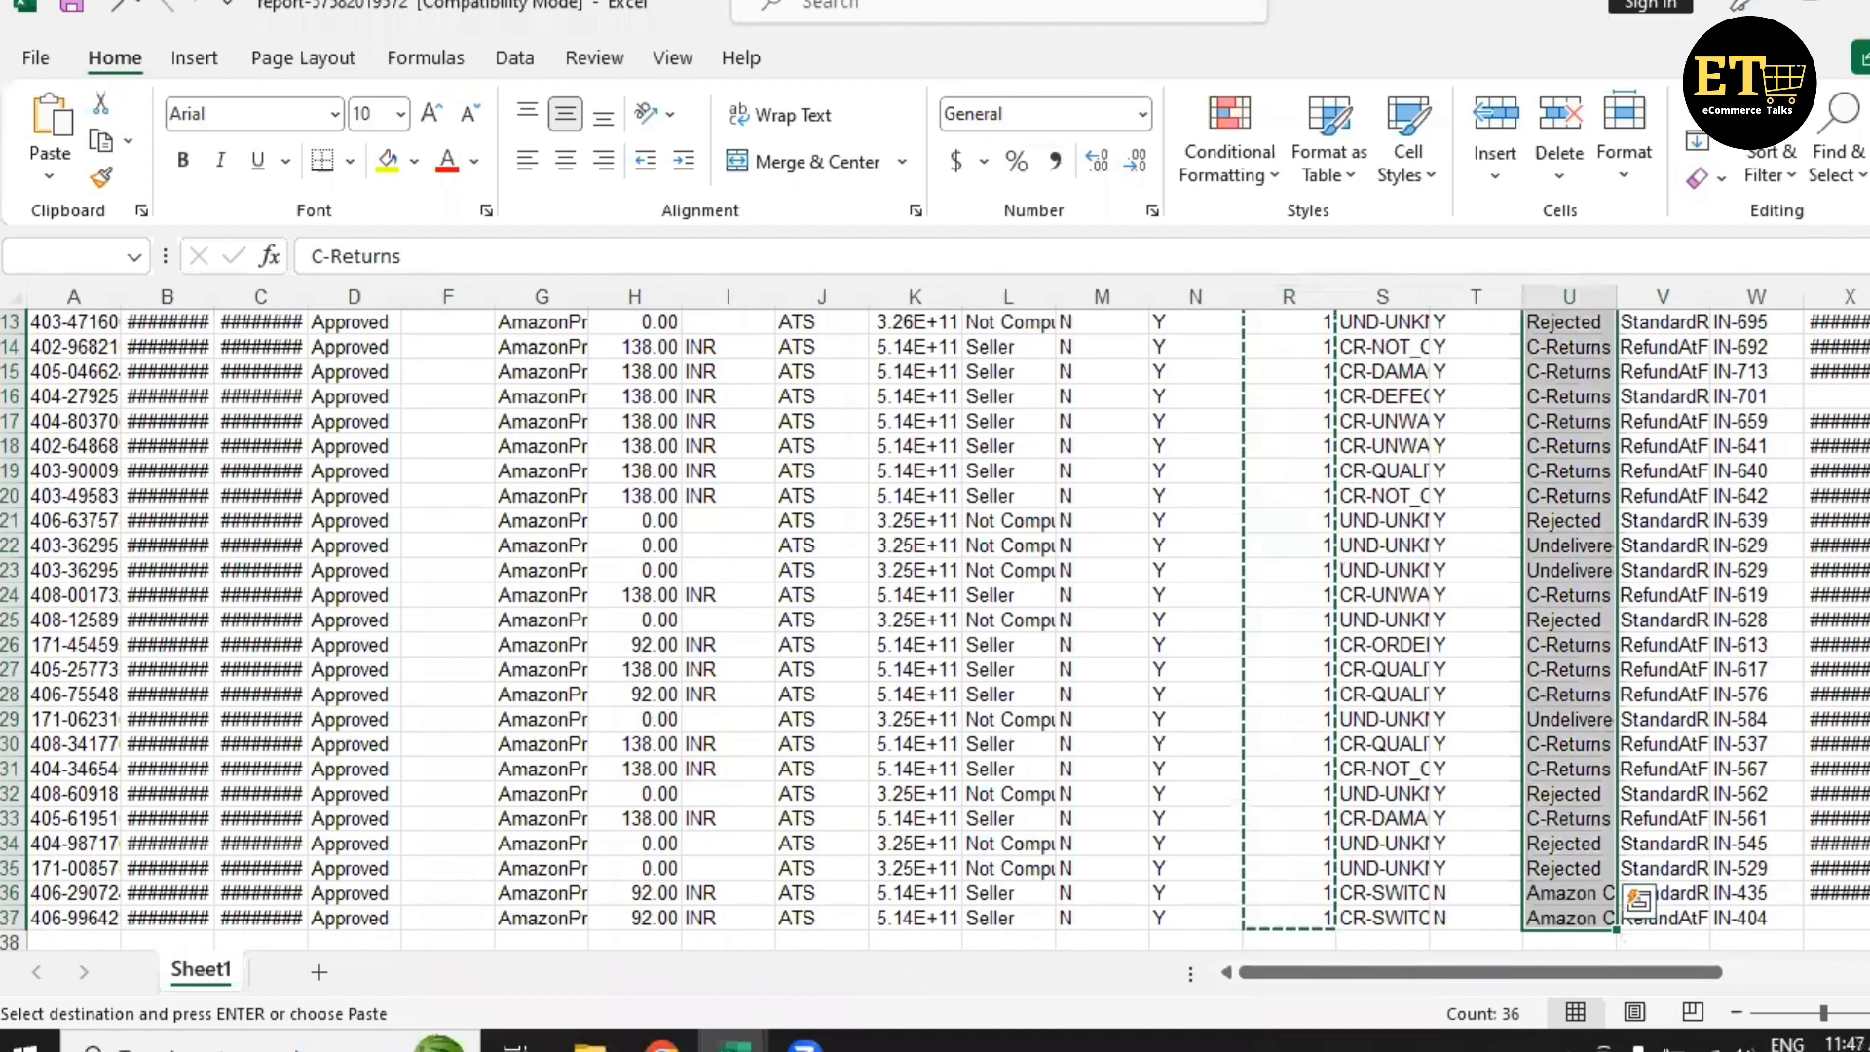
{"action": "key", "text": "ctrl+c"}
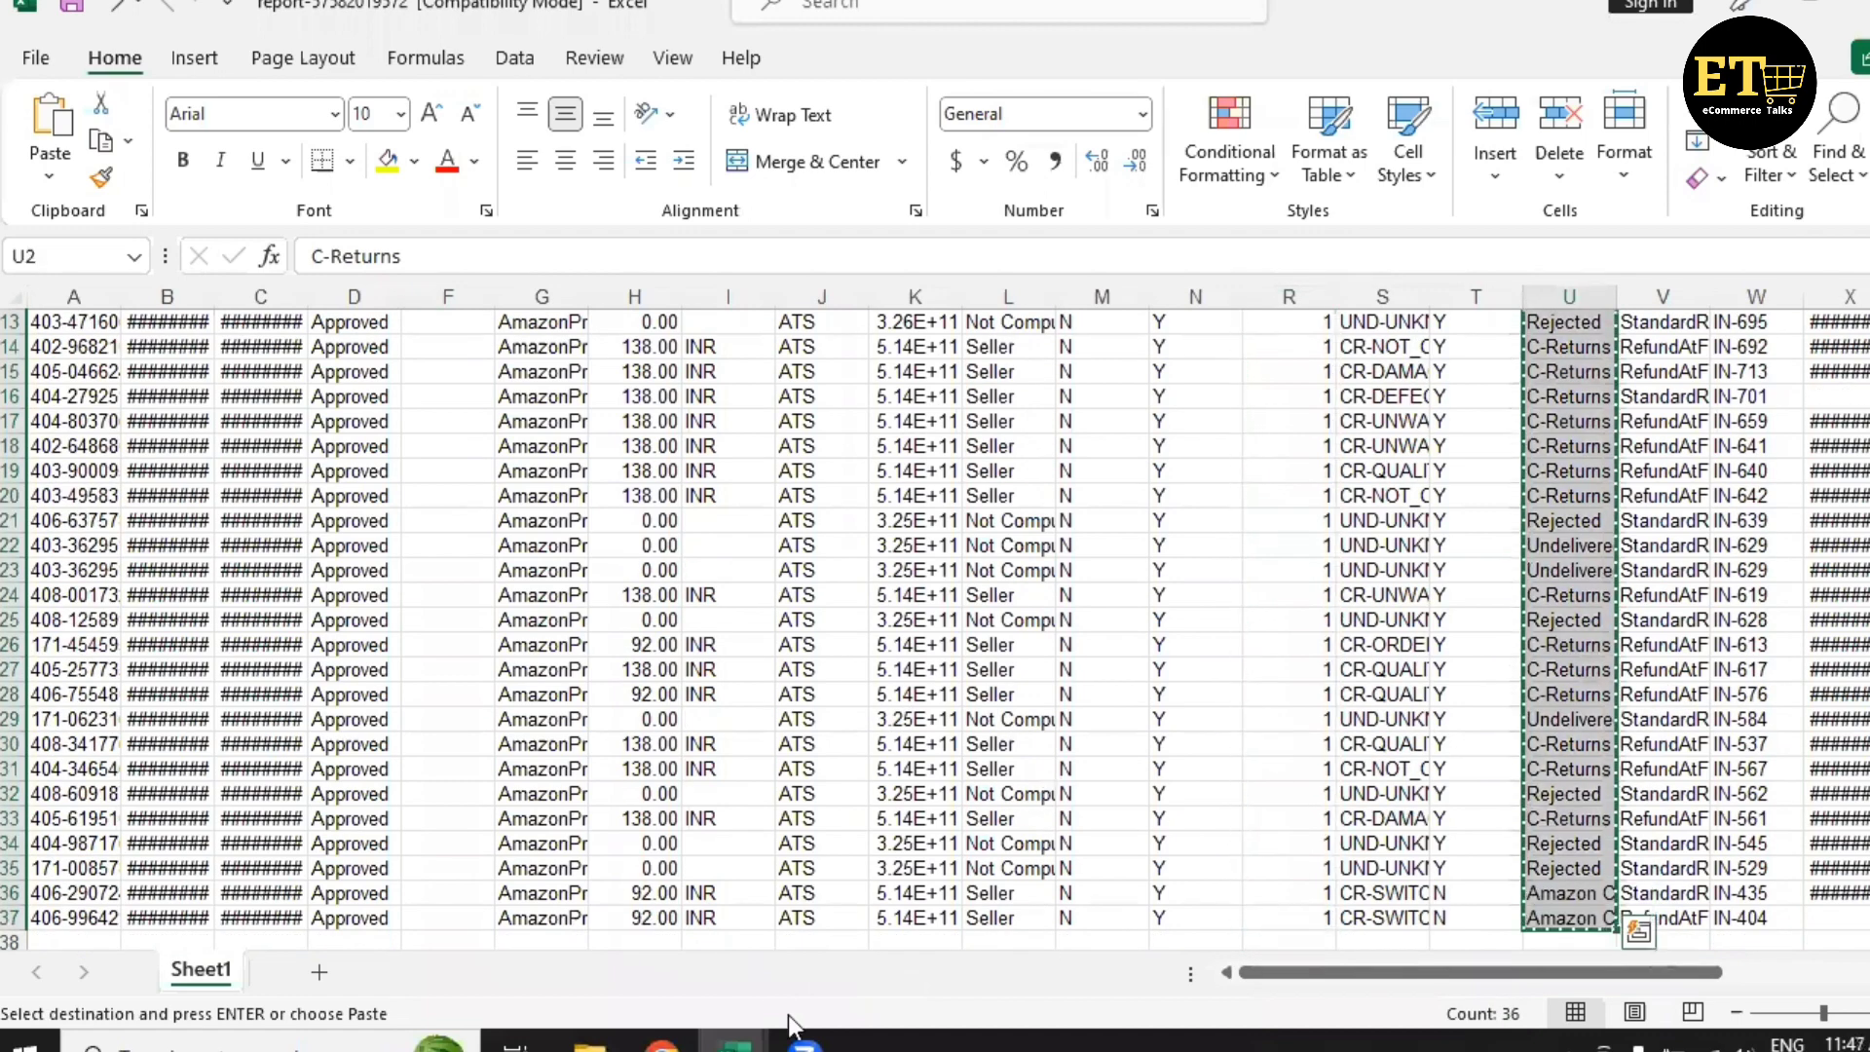
Switch to the Google Sheets tracker and paste the copied return types into the RETURN TYPE column, starting at I2.
{"action": "left_click", "coordinate": [661, 1046]}
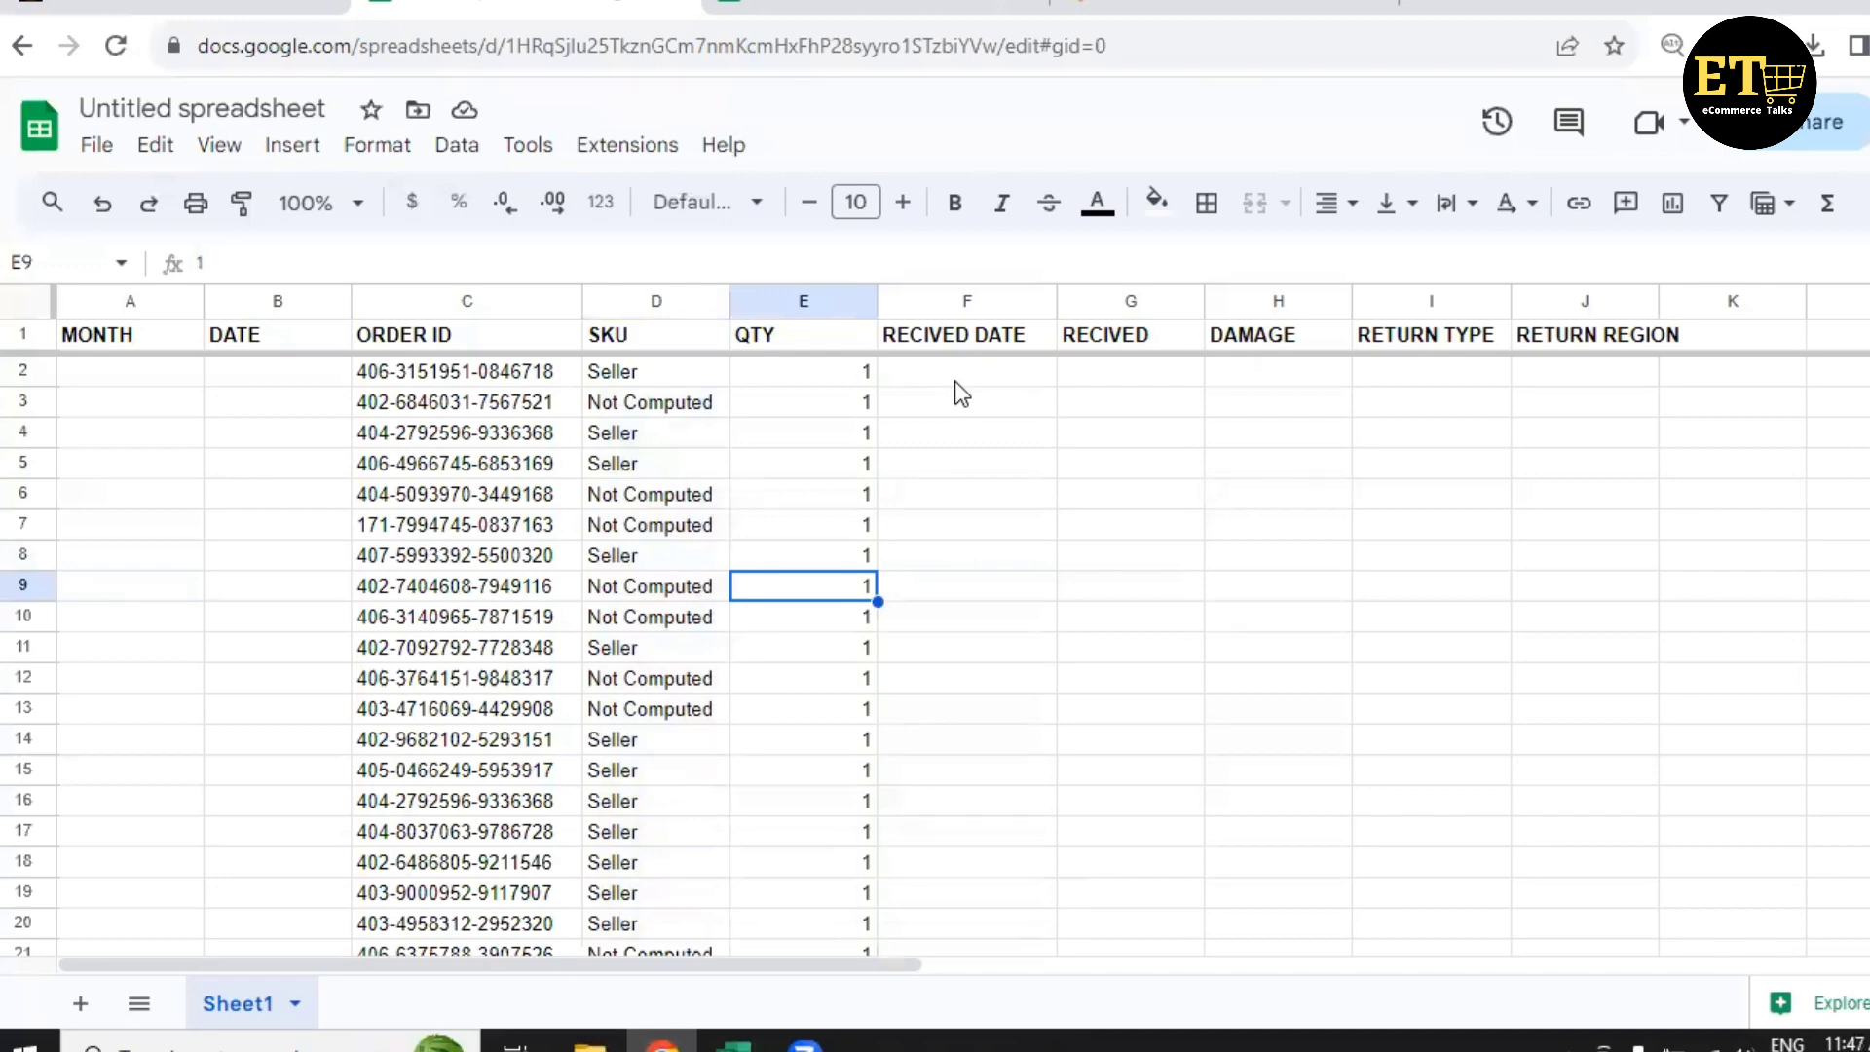
{"action": "left_click", "coordinate": [956, 382]}
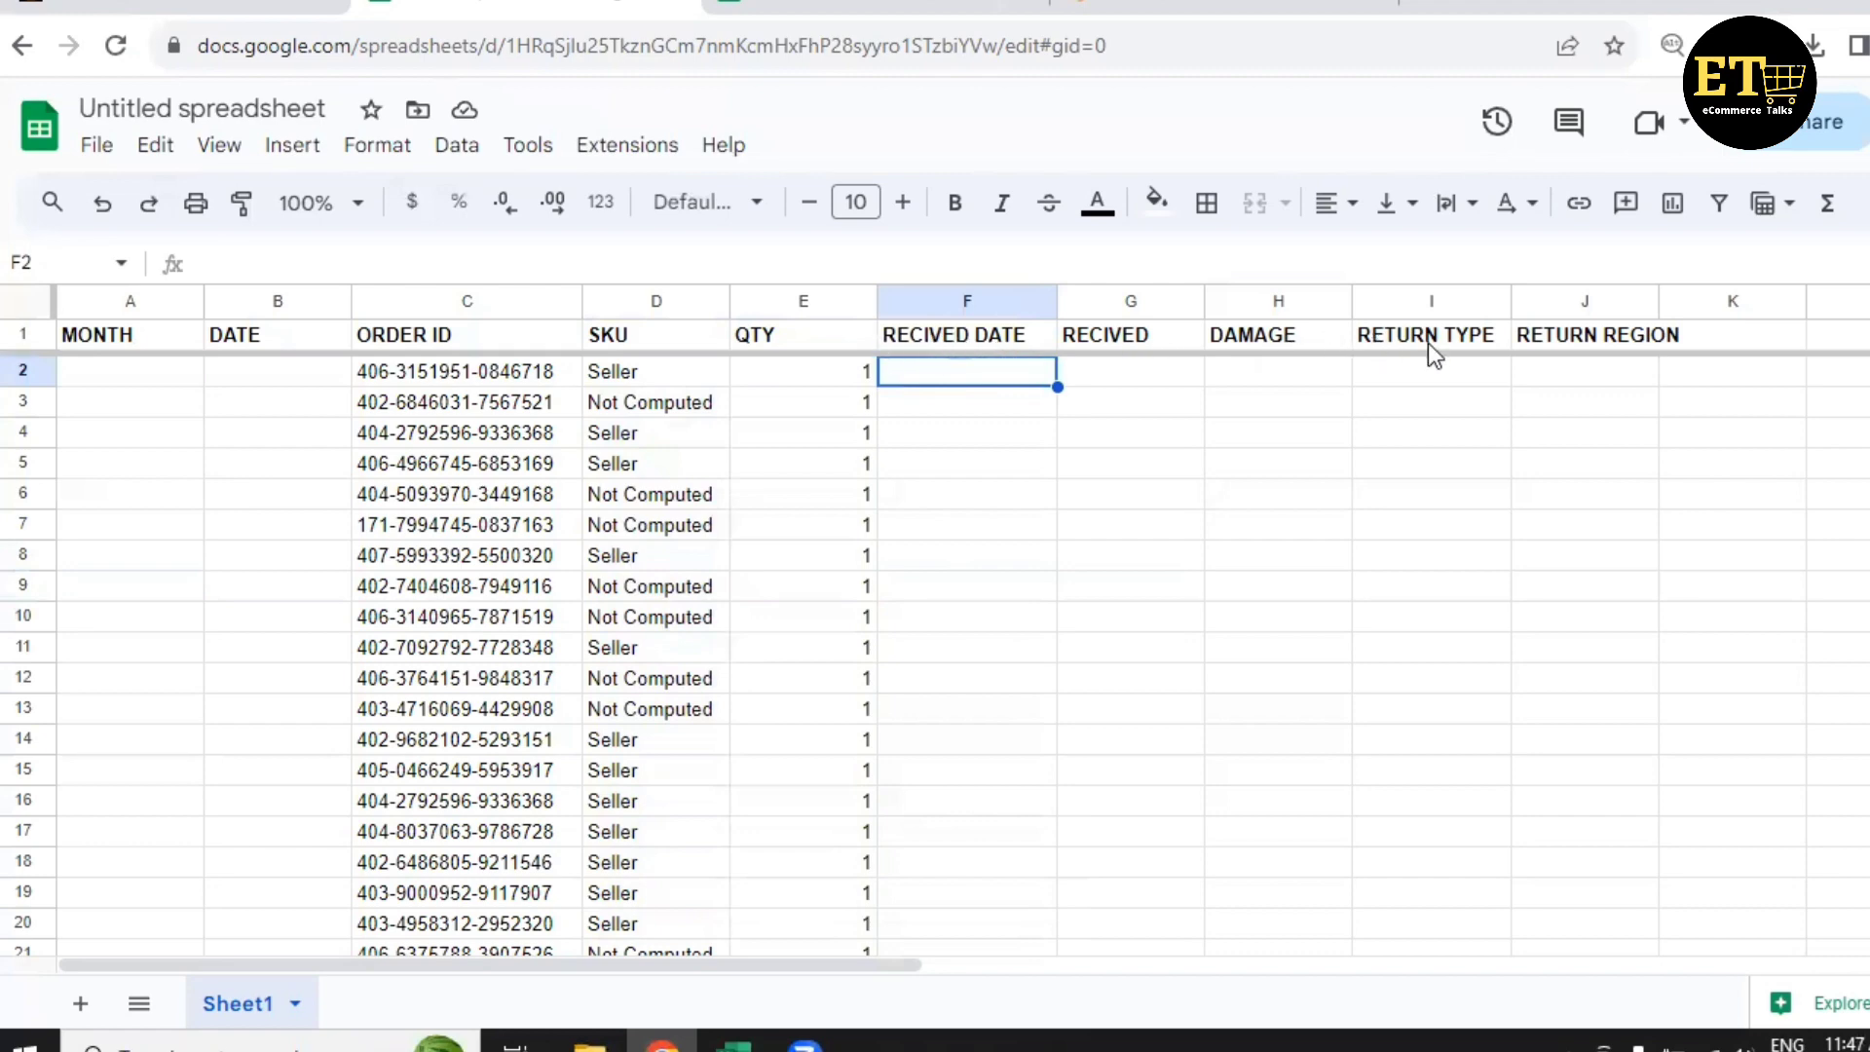
{"action": "left_click", "coordinate": [1448, 370]}
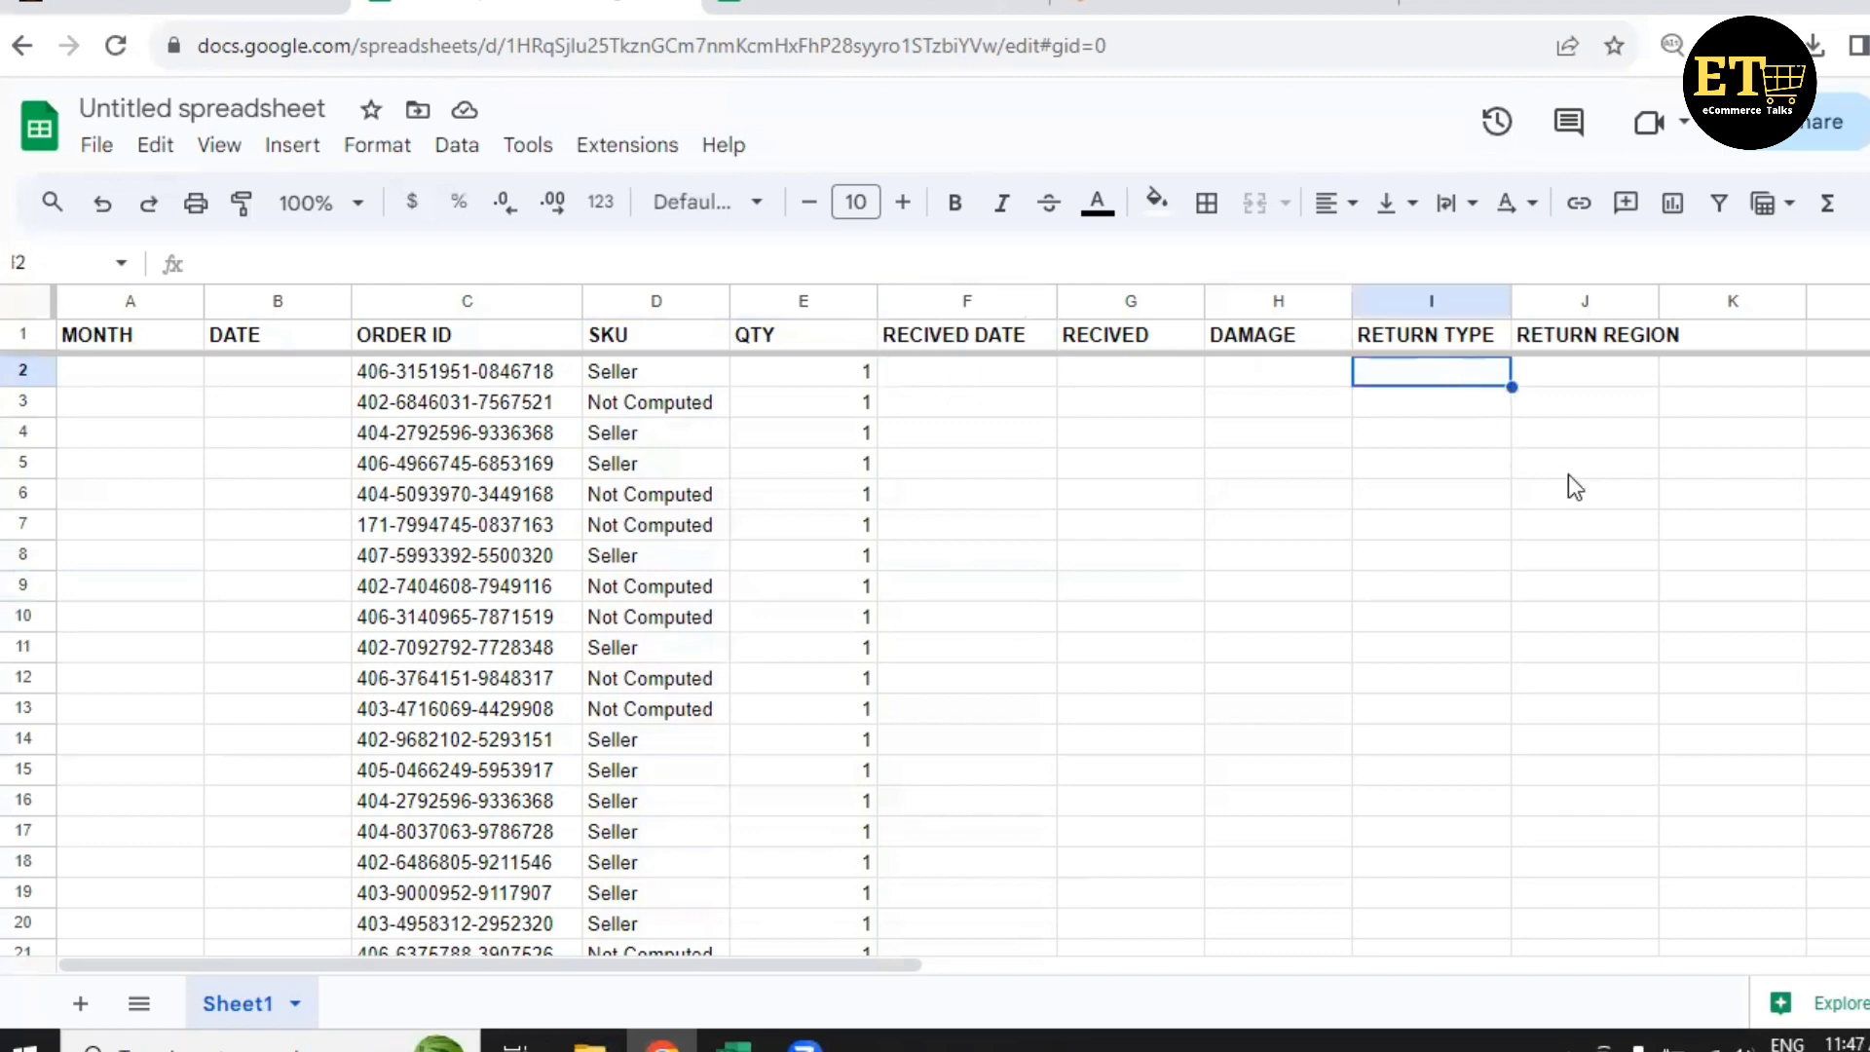
{"action": "key", "text": "ctrl+v"}
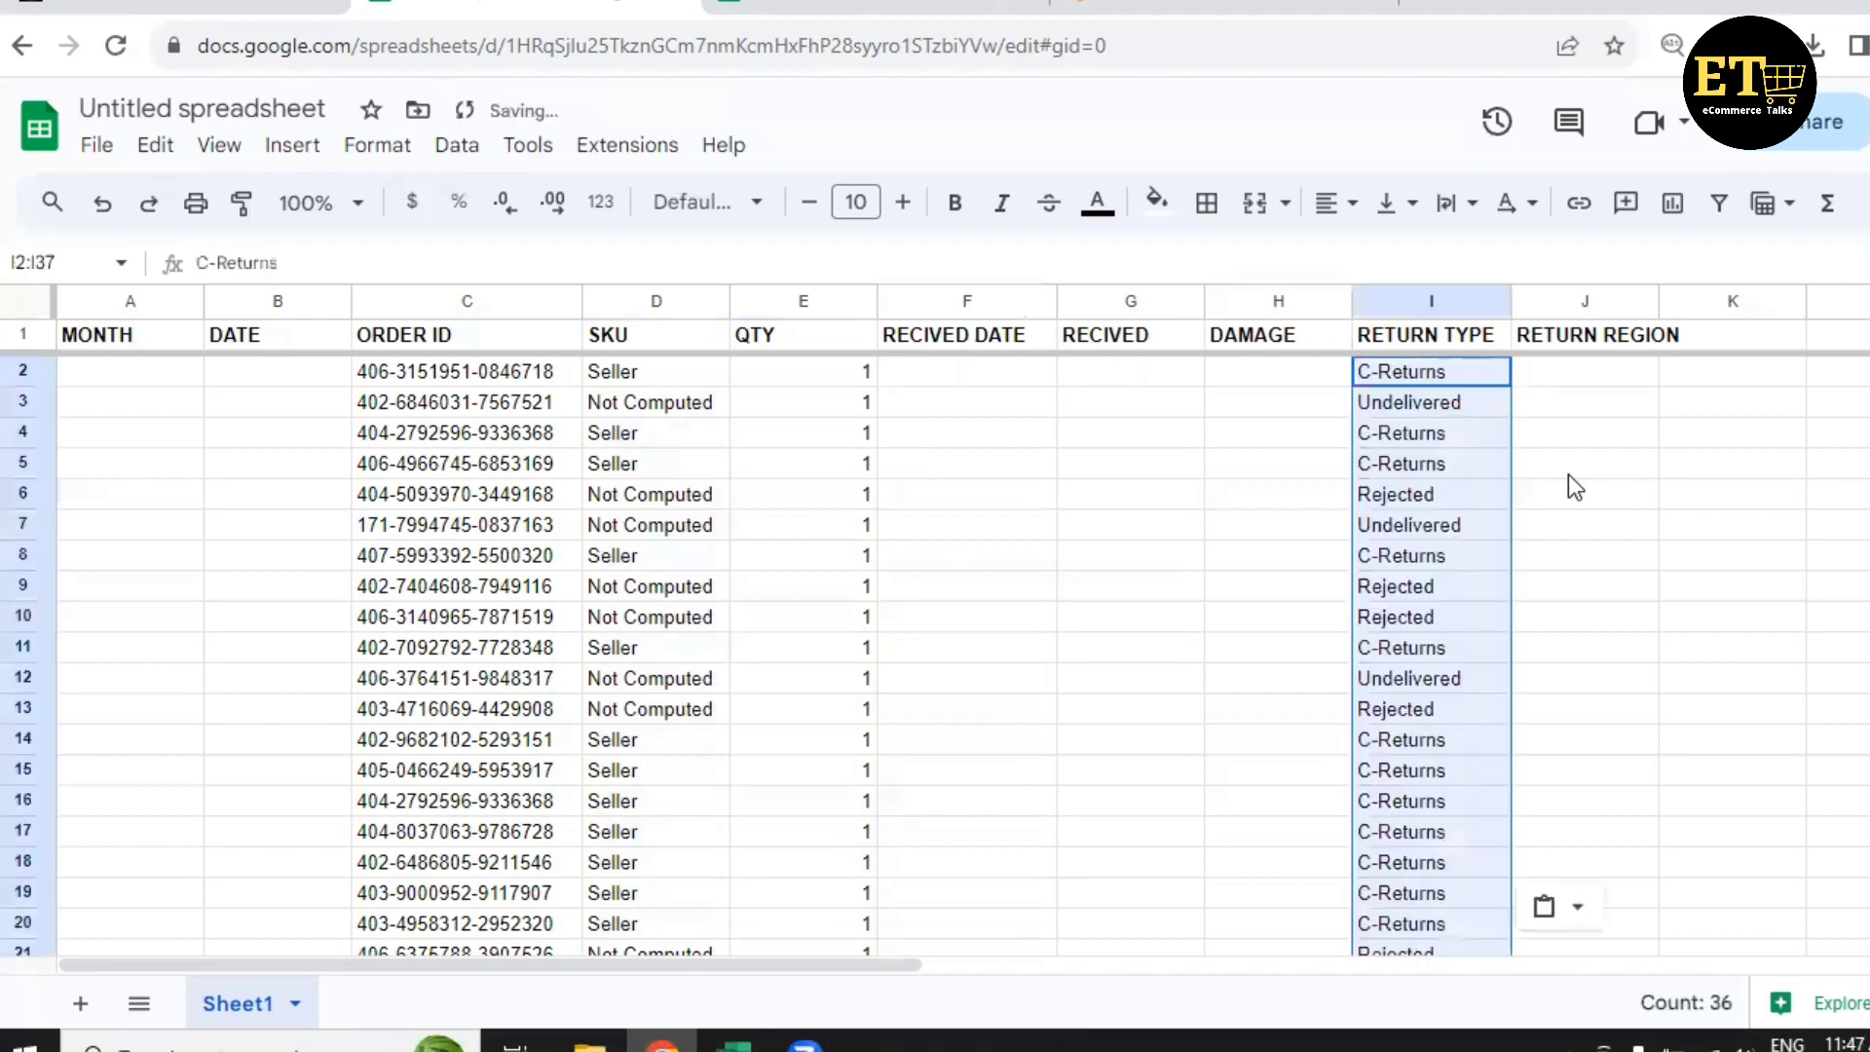
{"action": "scroll", "coordinate": [1422, 526], "scroll_direction": "down", "scroll_amount": 7}
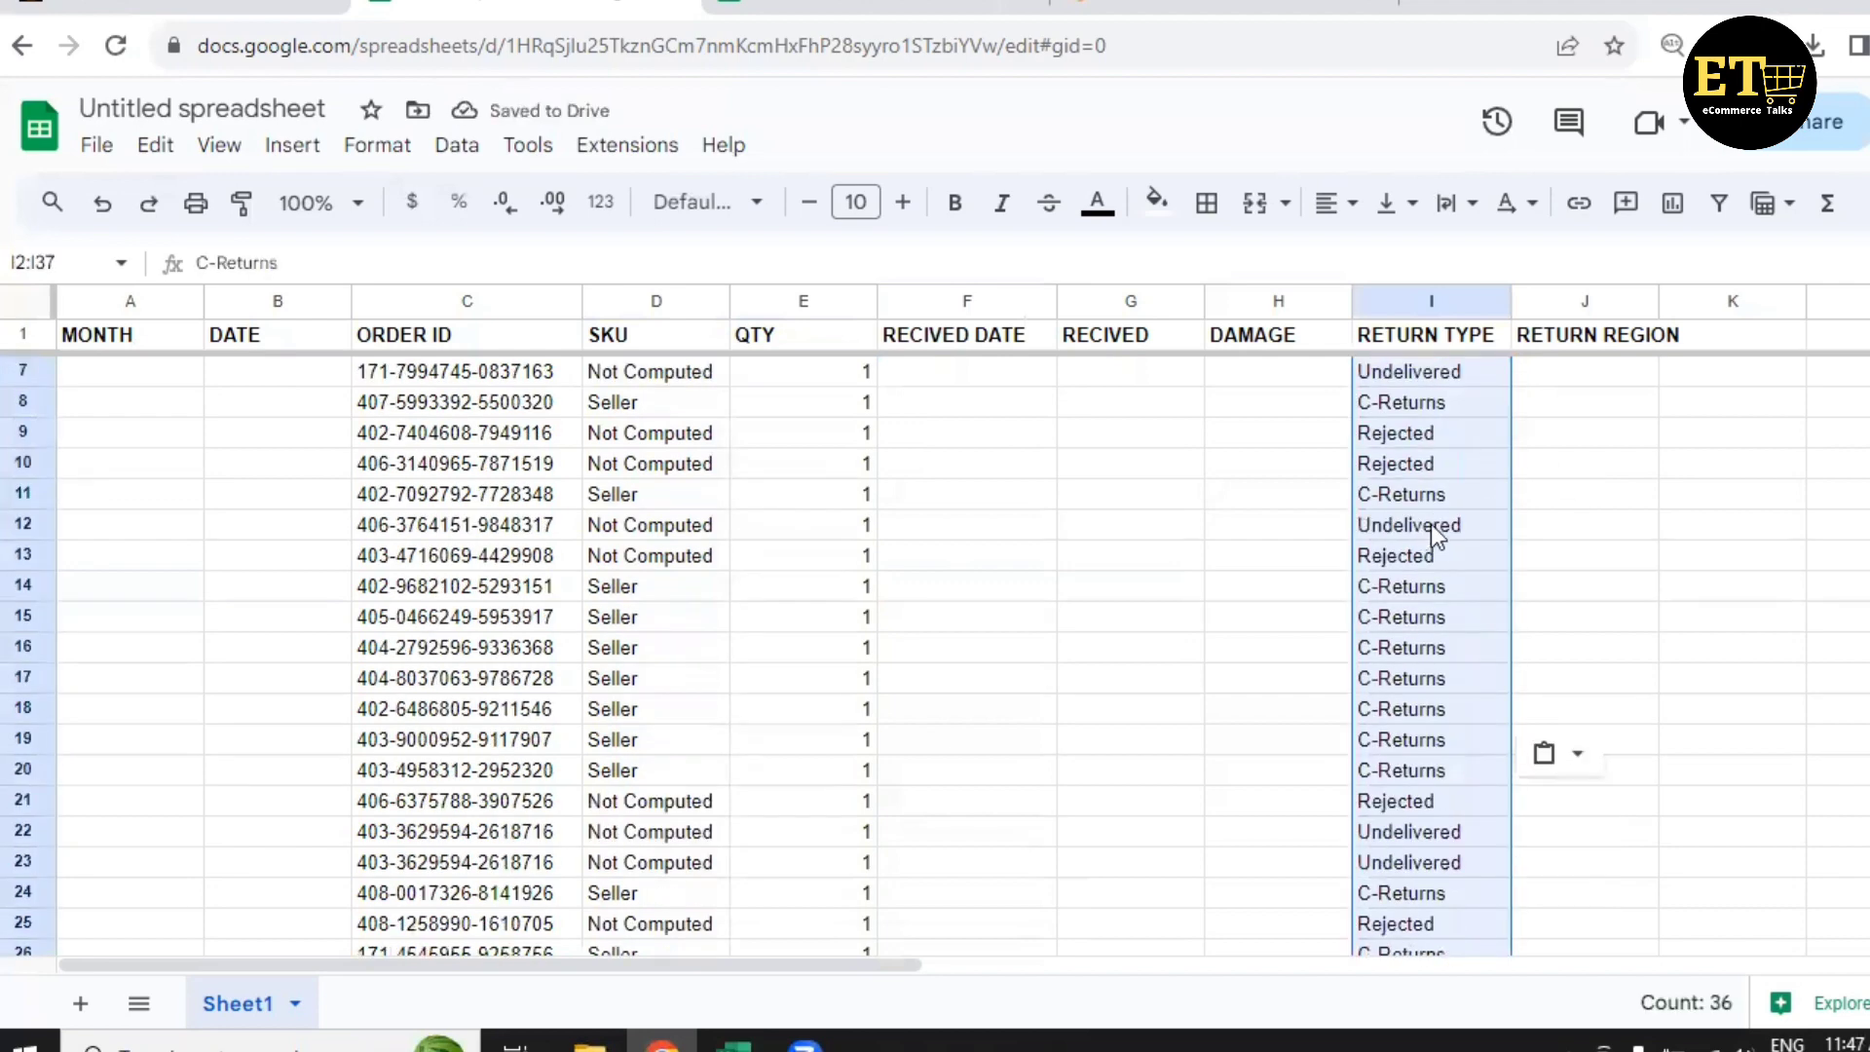
{"action": "scroll", "coordinate": [1422, 524], "scroll_direction": "down", "scroll_amount": 2}
{"action": "scroll", "coordinate": [1398, 506], "scroll_direction": "up", "scroll_amount": 8}
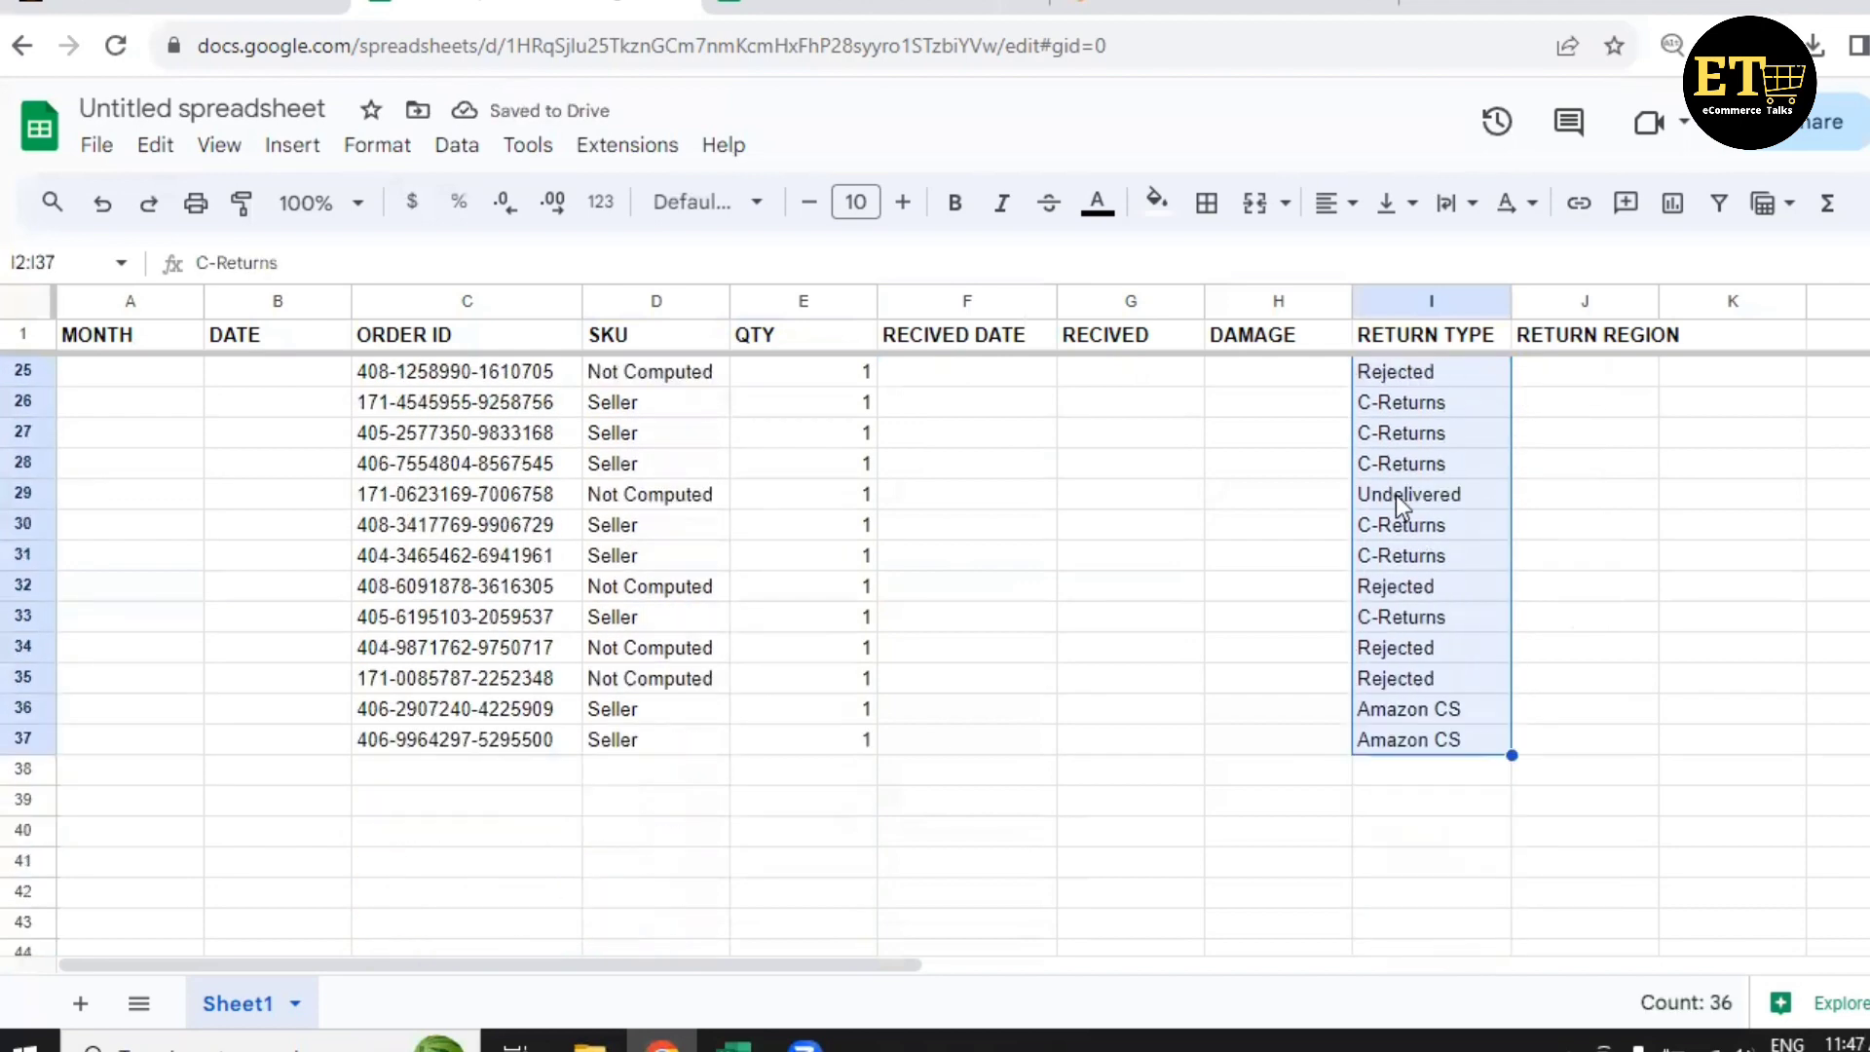
{"action": "left_click", "coordinate": [1570, 381]}
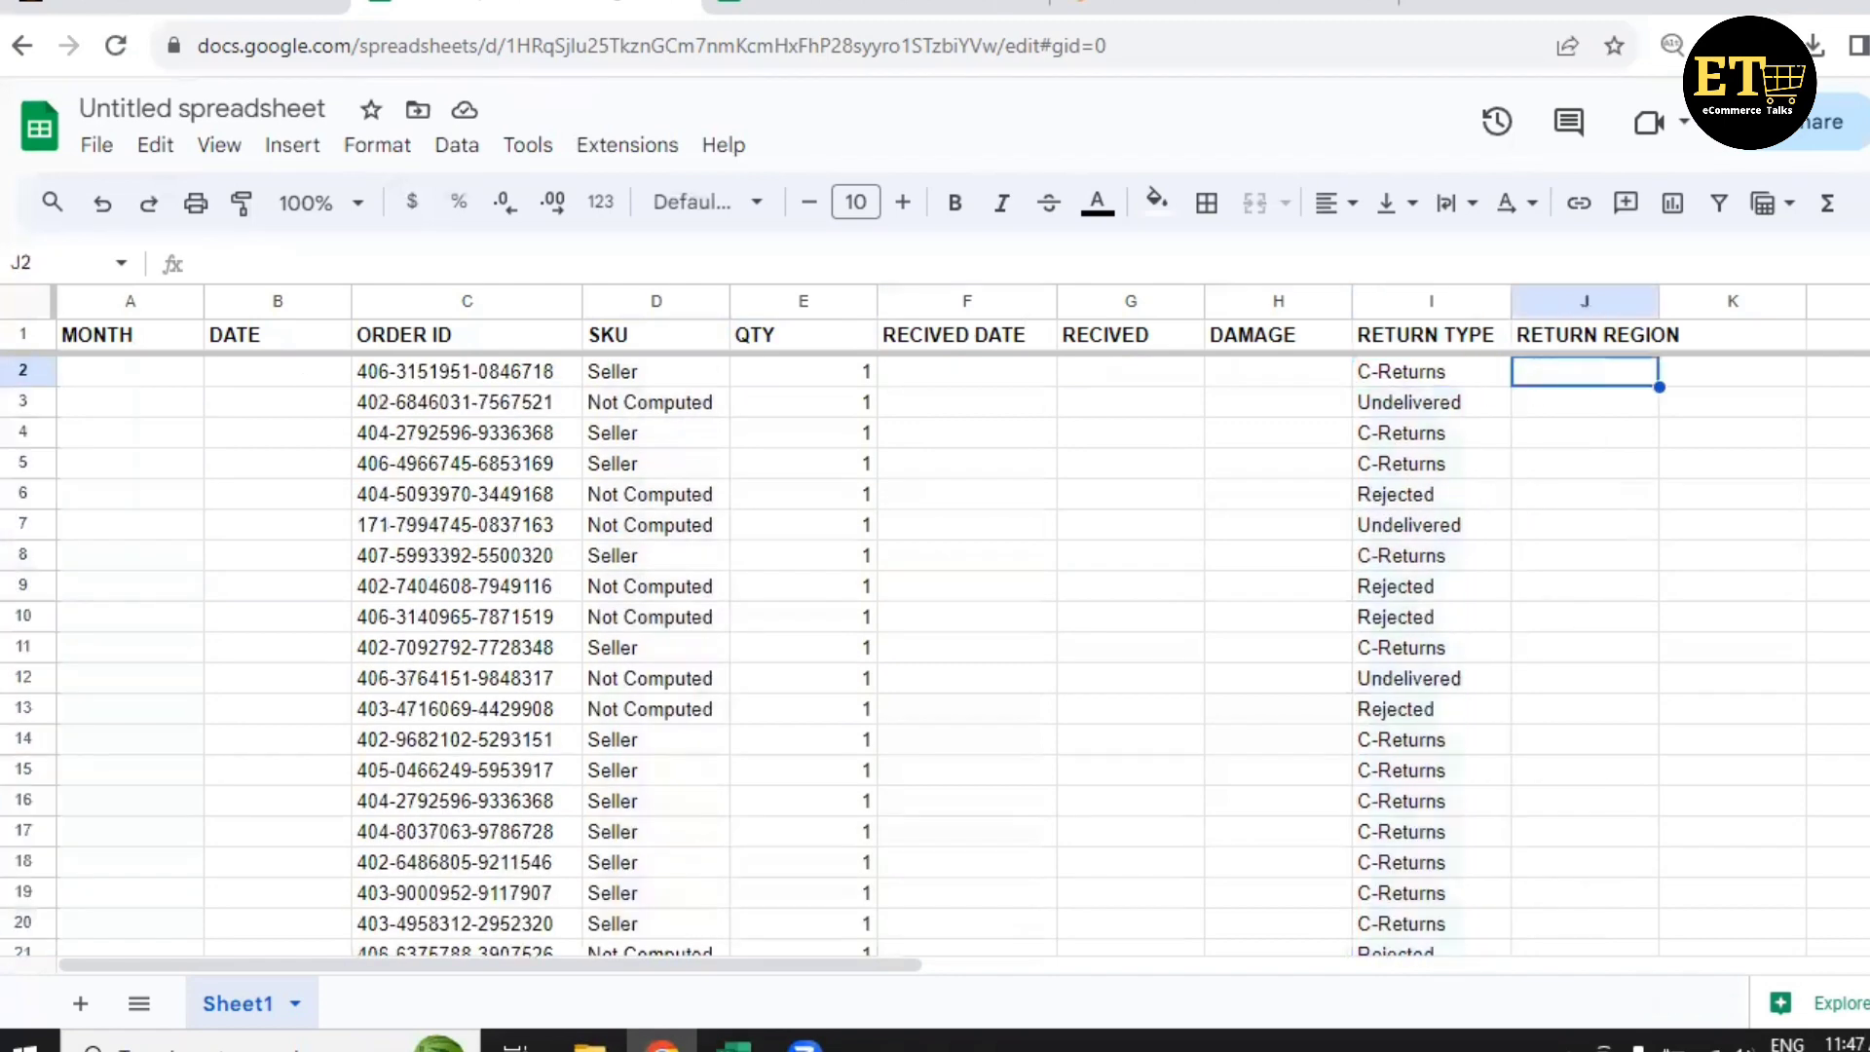
Enter JULY in cell A2 of the MONTH column.
{"action": "left_click", "coordinate": [127, 378]}
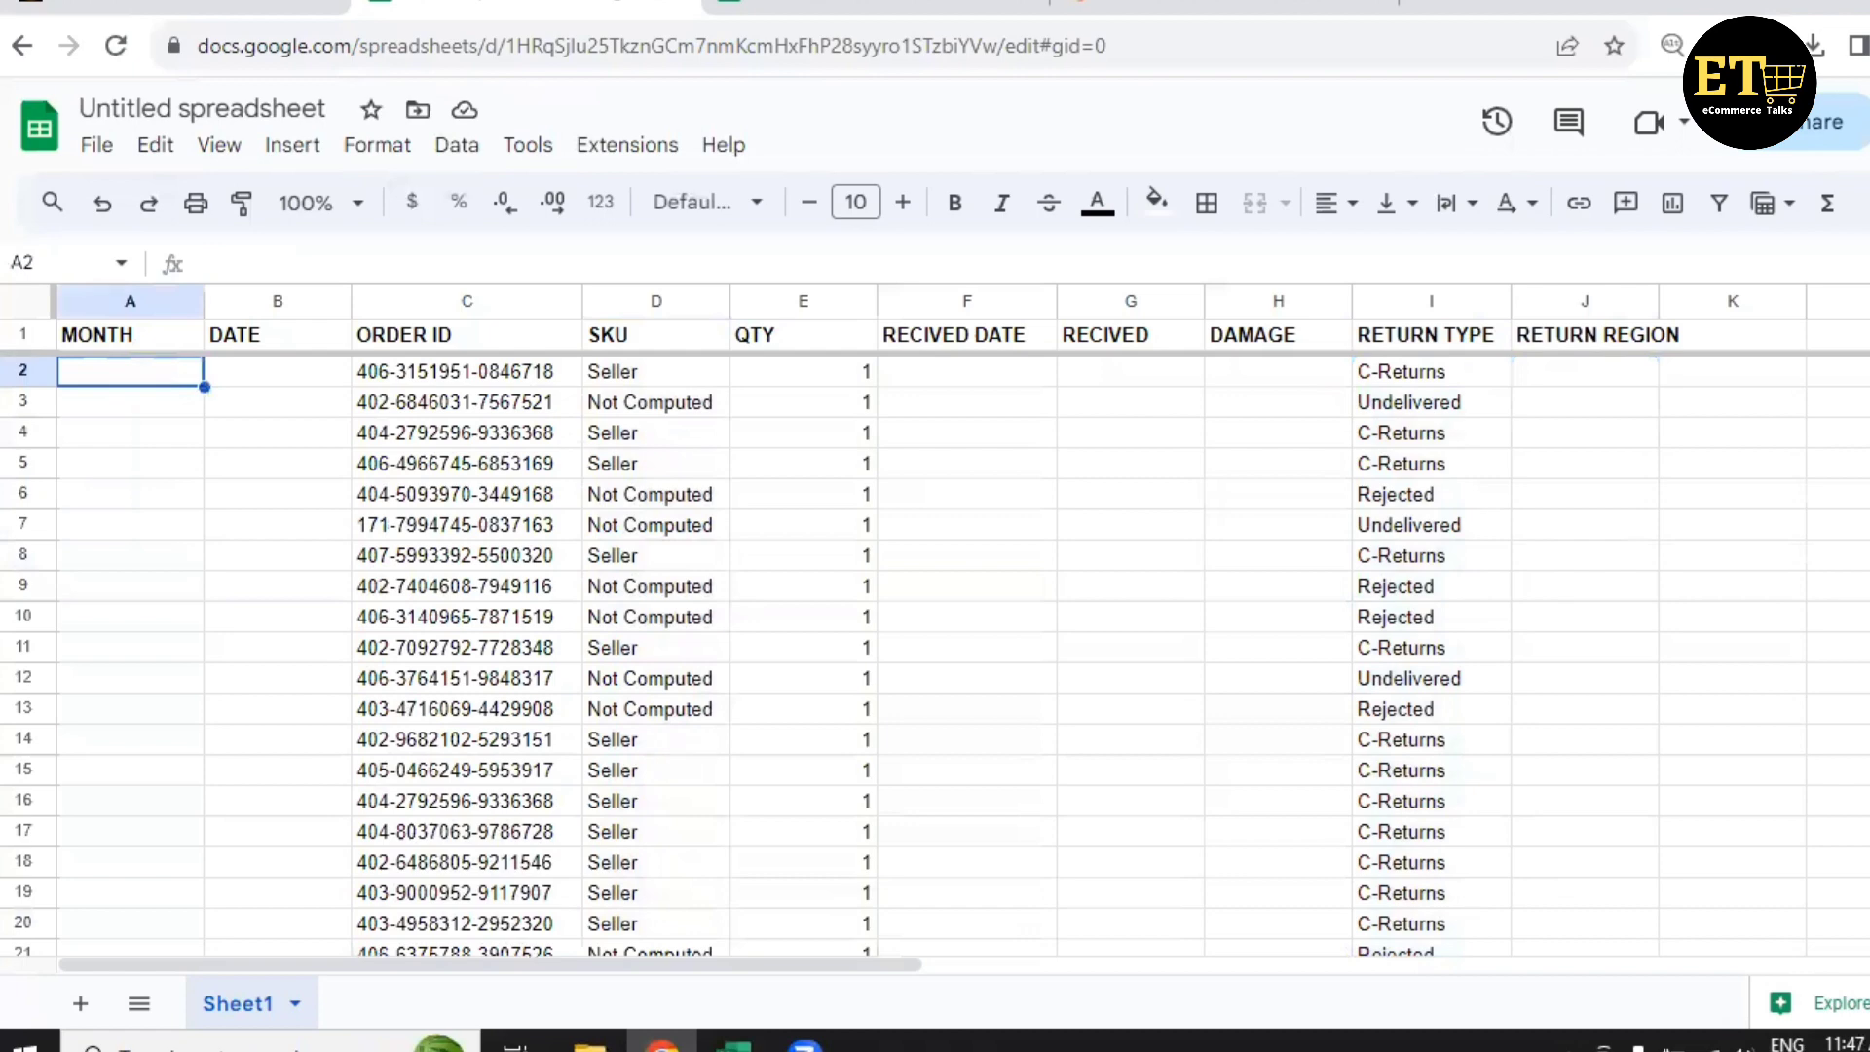
{"action": "type", "text": "JULY"}
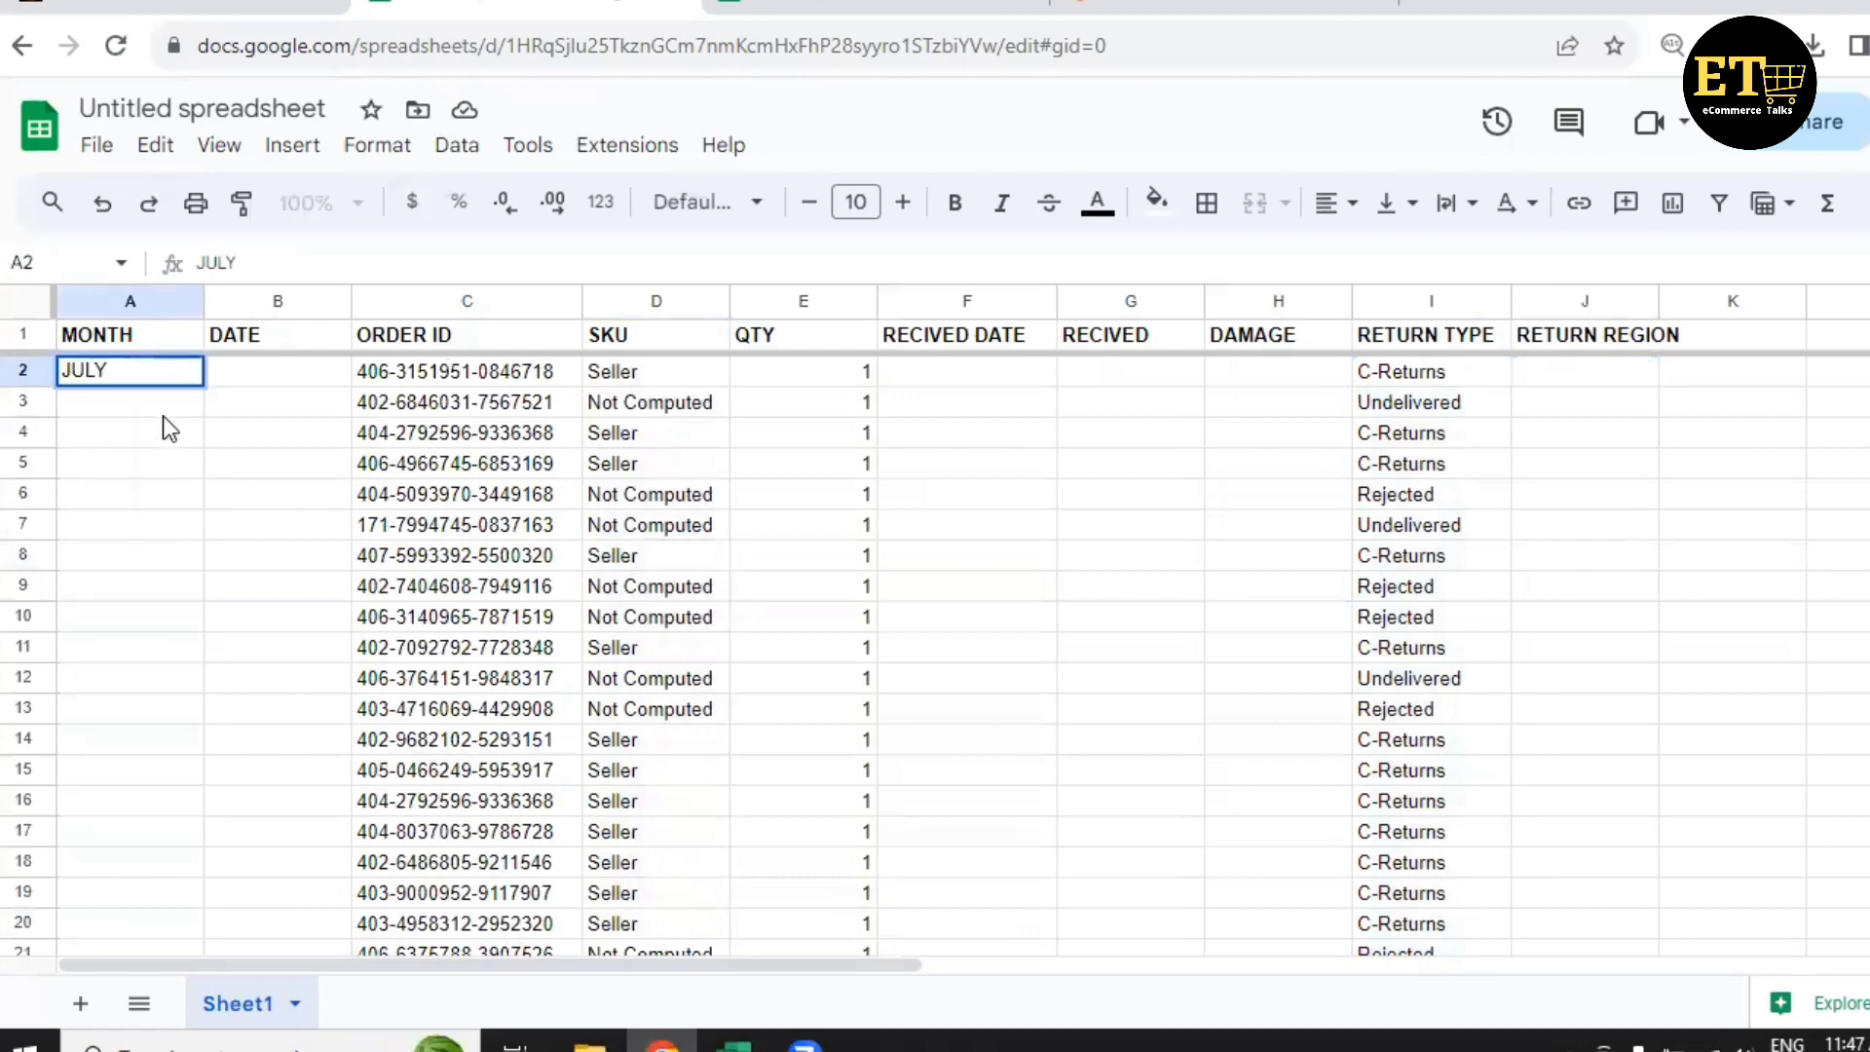
{"action": "key", "text": "Return"}
Copy JULY from A2 down the MONTH column through A37.
{"action": "left_click", "coordinate": [162, 369]}
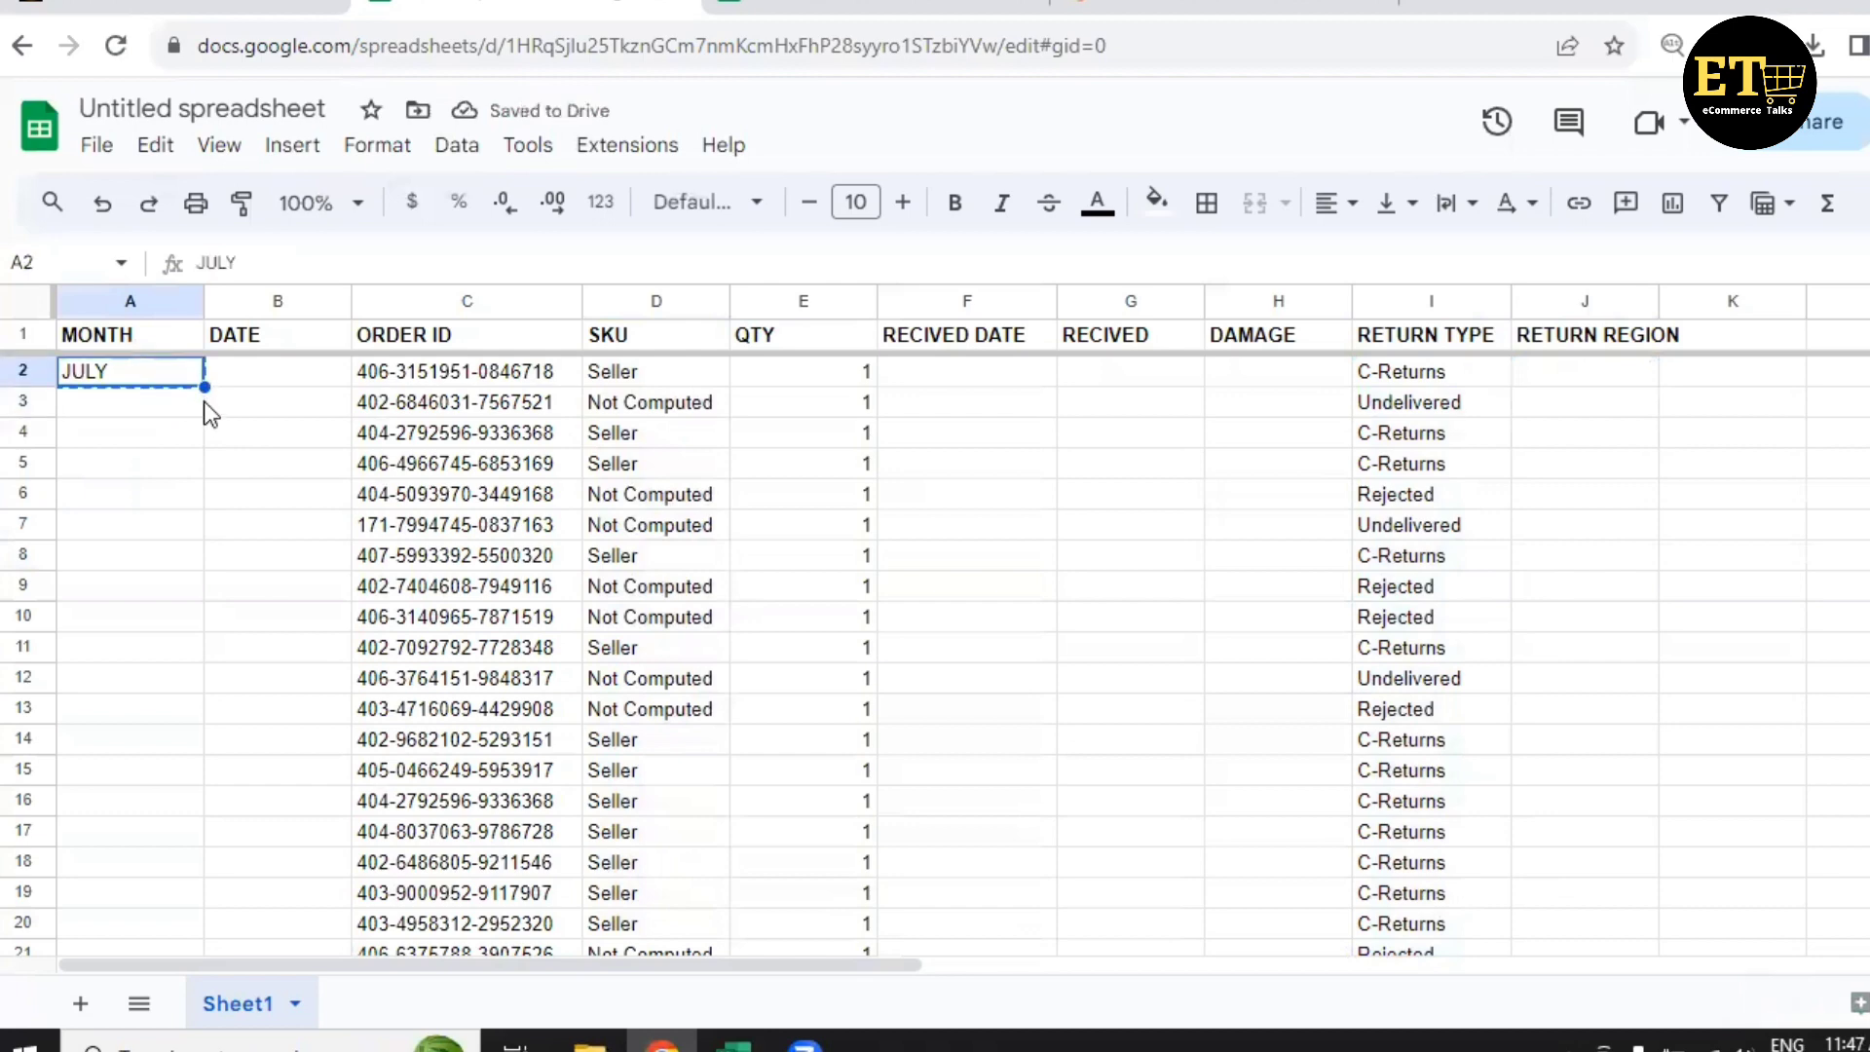
{"action": "key", "text": "shift+Down"}
{"action": "key", "text": "shift+Down"}
{"action": "key", "text": "shift+Down"}
{"action": "key", "text": "shift+Down"}
{"action": "key", "text": "shift+Down"}
{"action": "key", "text": "shift+Down"}
{"action": "key", "text": "shift+Down"}
{"action": "key", "text": "shift+Down"}
{"action": "key", "text": "shift+Down"}
{"action": "key", "text": "shift+Down"}
{"action": "key", "text": "shift+Down"}
{"action": "key", "text": "shift+Down"}
{"action": "key", "text": "shift+Down"}
{"action": "key", "text": "shift+Down"}
{"action": "key", "text": "shift+Down"}
{"action": "key", "text": "shift+Down"}
{"action": "key", "text": "shift+Down"}
{"action": "key", "text": "shift+Down"}
{"action": "key", "text": "shift+Down"}
{"action": "key", "text": "shift+Down"}
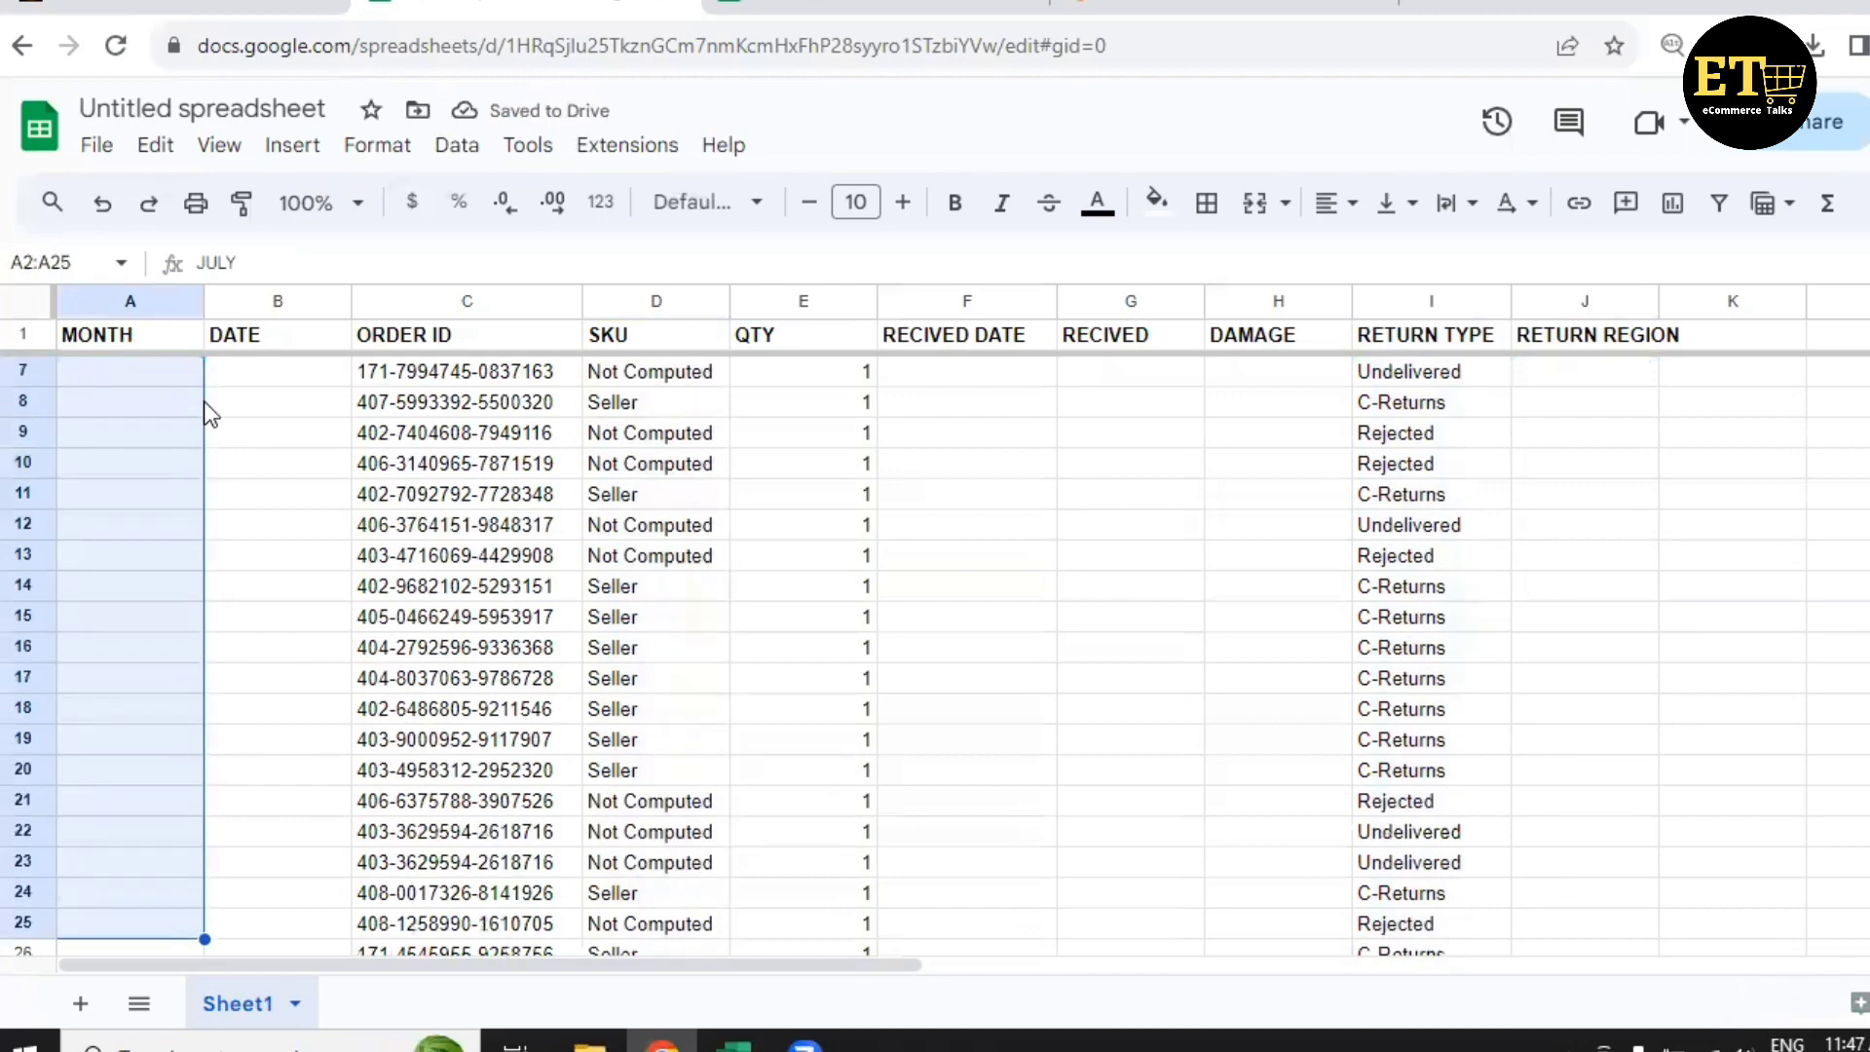
{"action": "key", "text": "shift+Down"}
{"action": "key", "text": "shift+Down"}
{"action": "key", "text": "shift+Down"}
{"action": "key", "text": "shift+Down"}
{"action": "key", "text": "shift+Down"}
{"action": "key", "text": "shift+Down"}
{"action": "key", "text": "shift+Down"}
{"action": "key", "text": "shift+Down"}
{"action": "key", "text": "shift+Down"}
{"action": "key", "text": "shift+Down"}
{"action": "key", "text": "shift+Down"}
{"action": "key", "text": "shift+Down"}
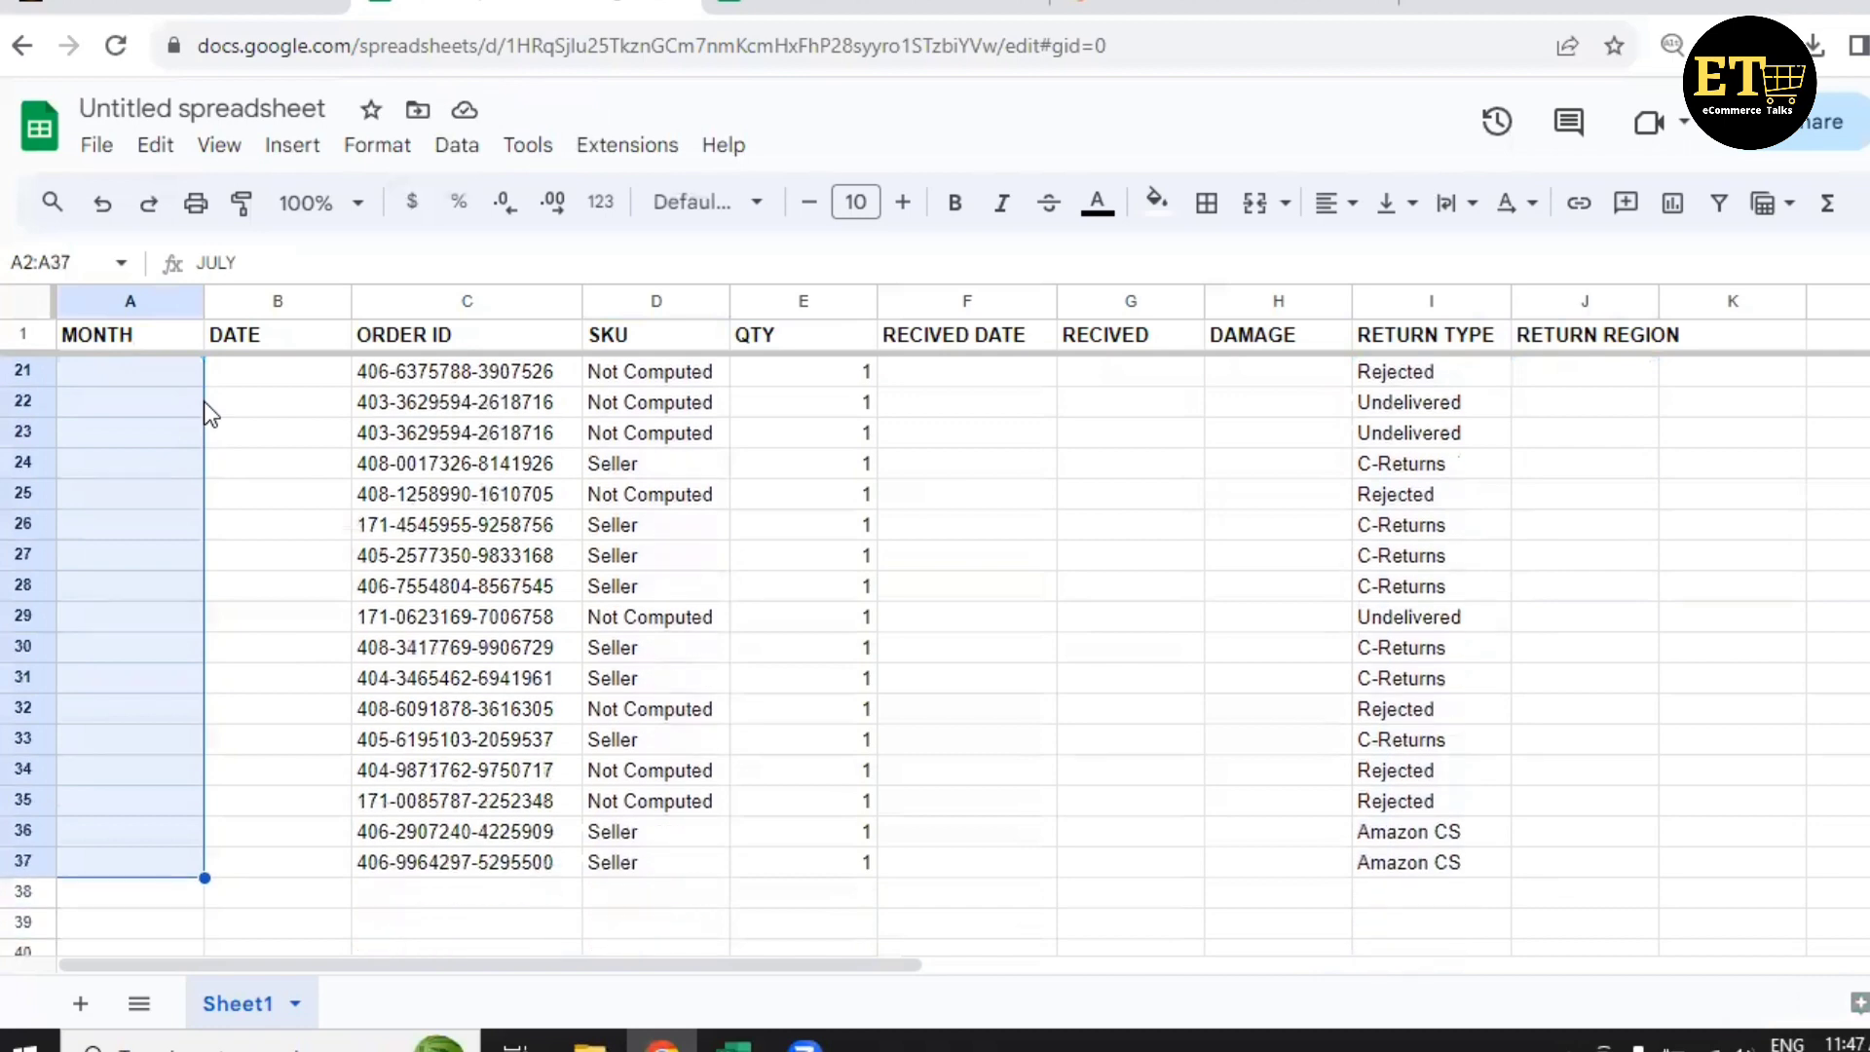
{"action": "key", "text": "ctrl+v"}
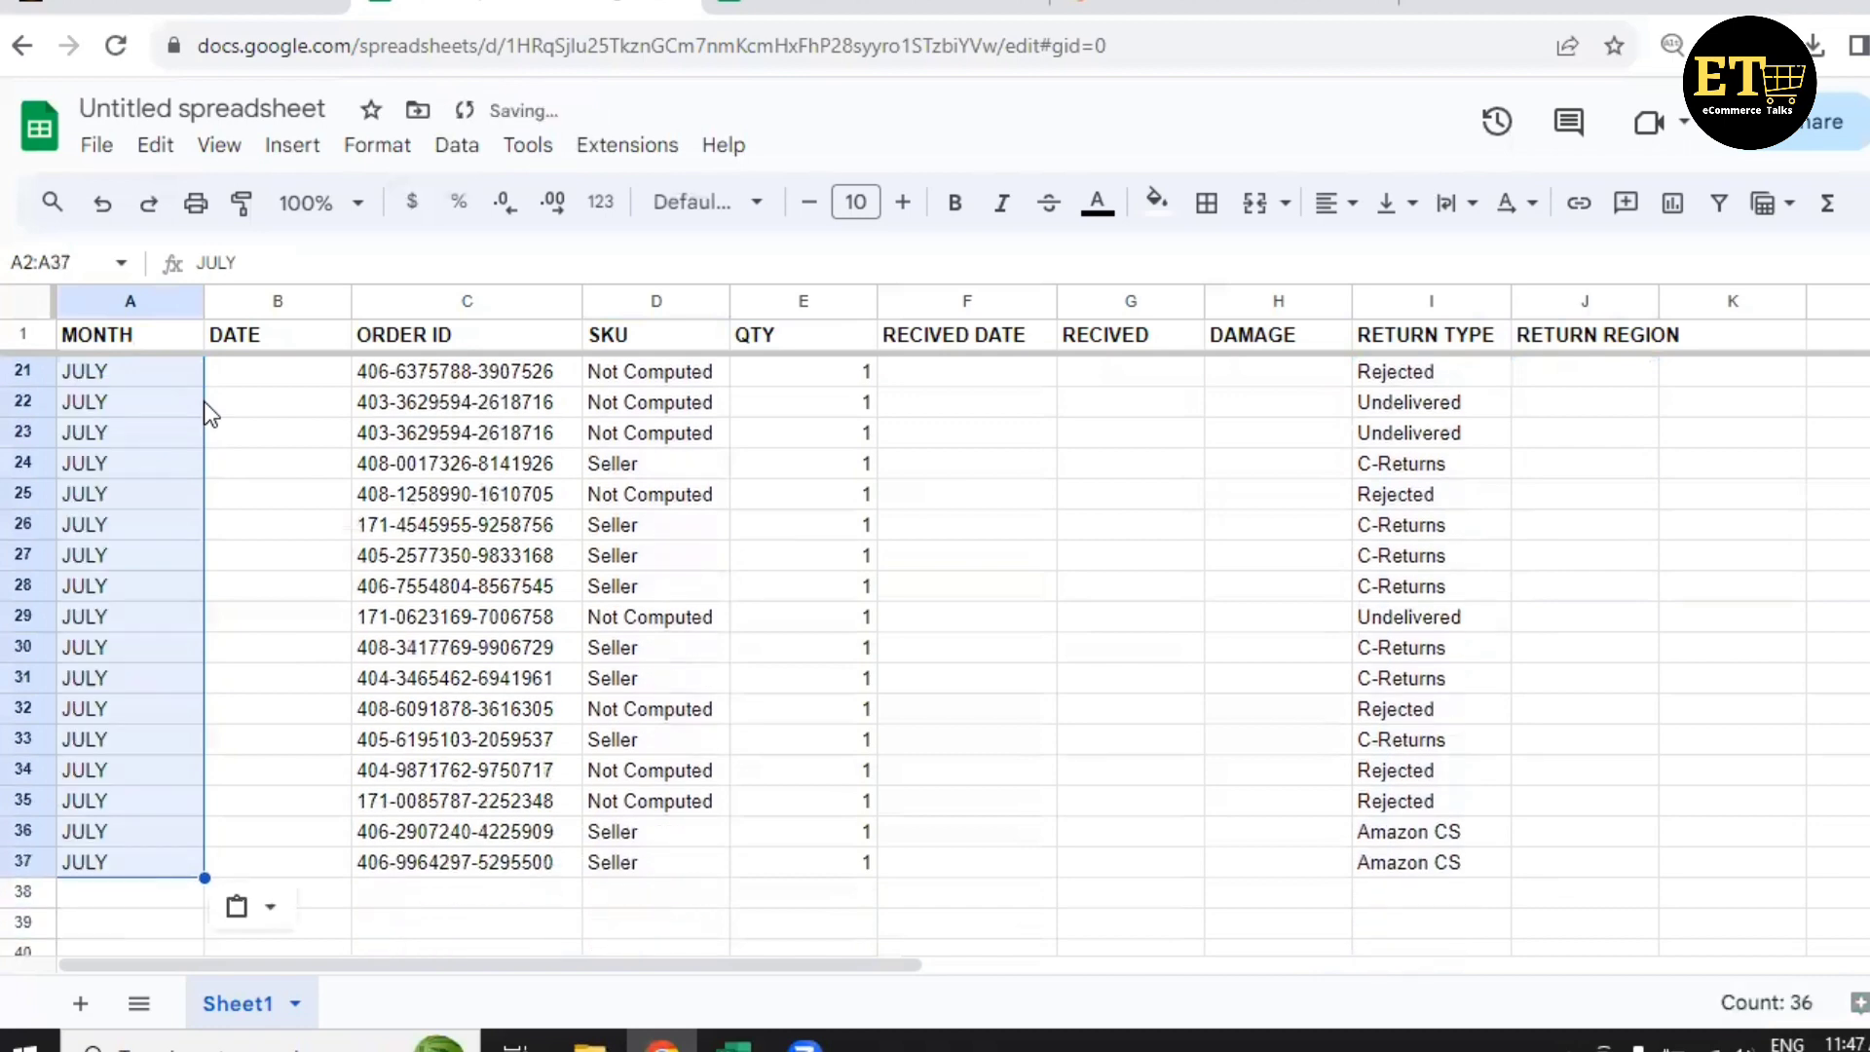
{"action": "scroll", "coordinate": [218, 407], "scroll_direction": "up", "scroll_amount": 6}
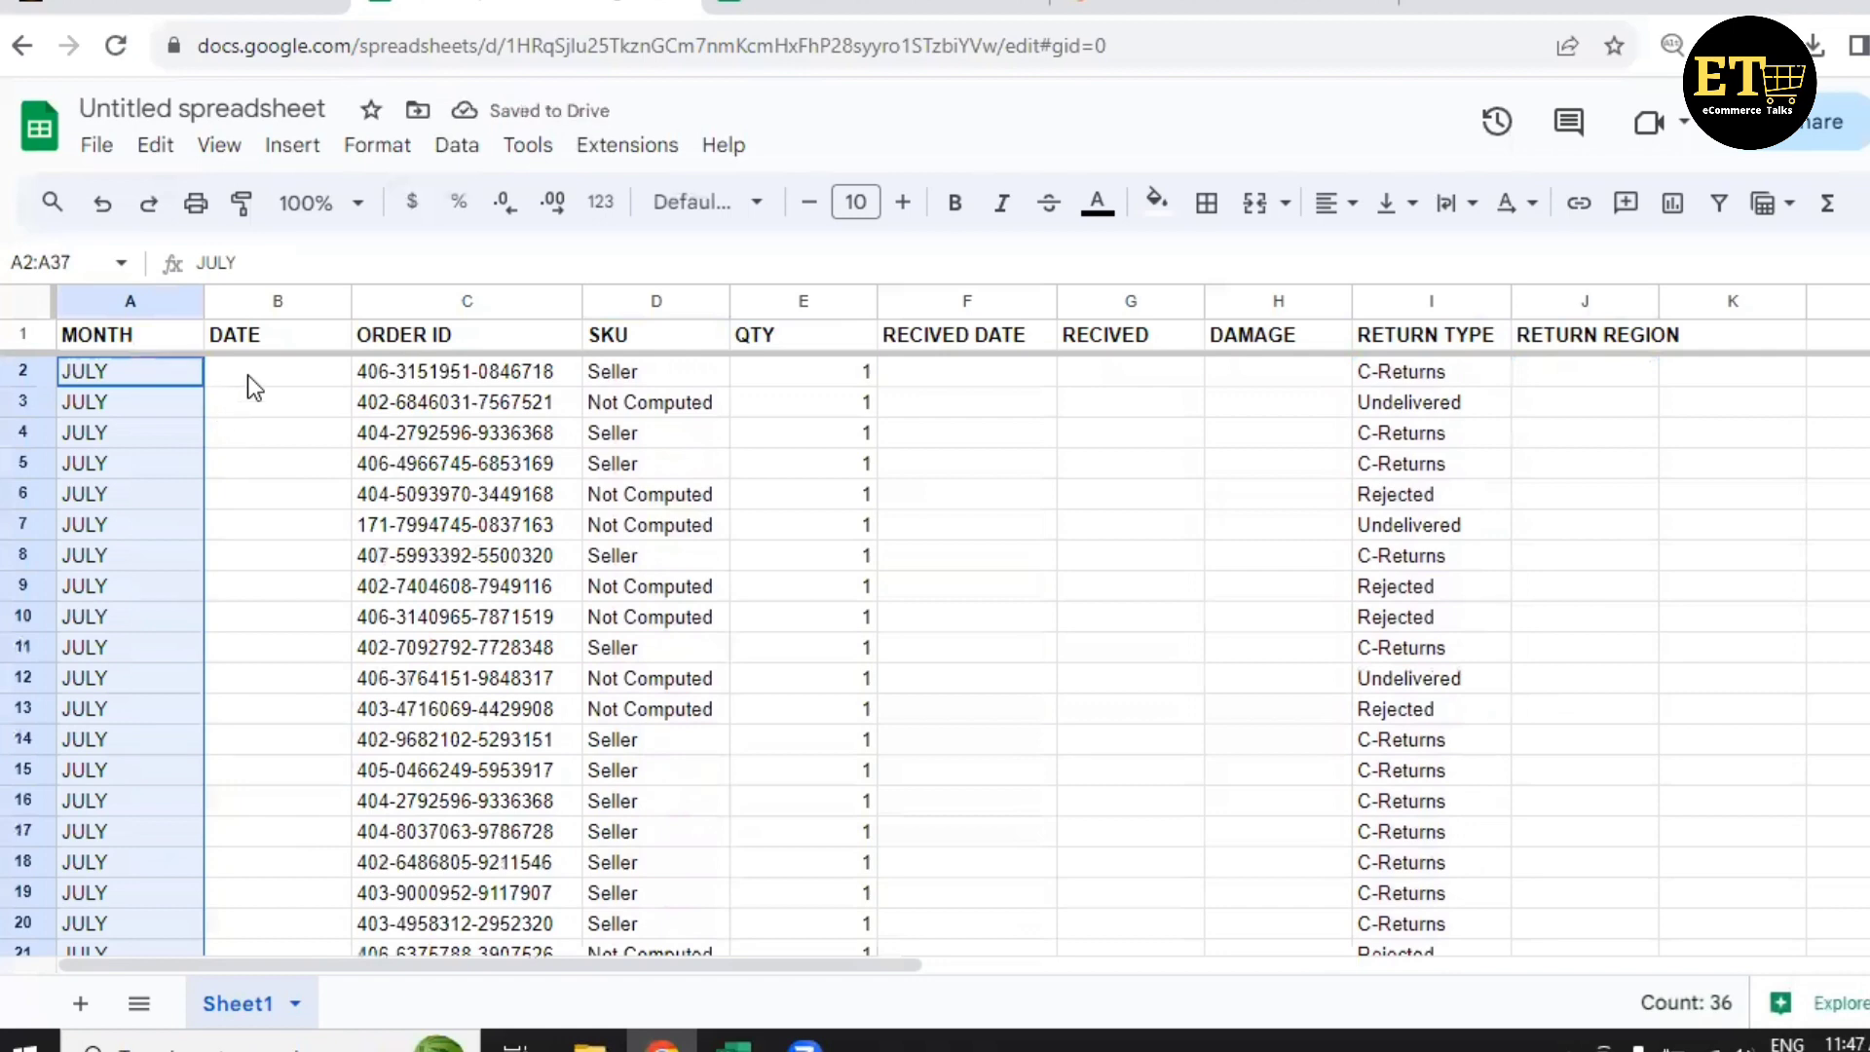
Switch to the PRAKASH SALES AMAZON DAILY SALE(MFN) spreadsheet and examine the 2023-07-01 date row and the order rows beneath it.
{"action": "left_click", "coordinate": [251, 388]}
{"action": "left_click", "coordinate": [877, 14]}
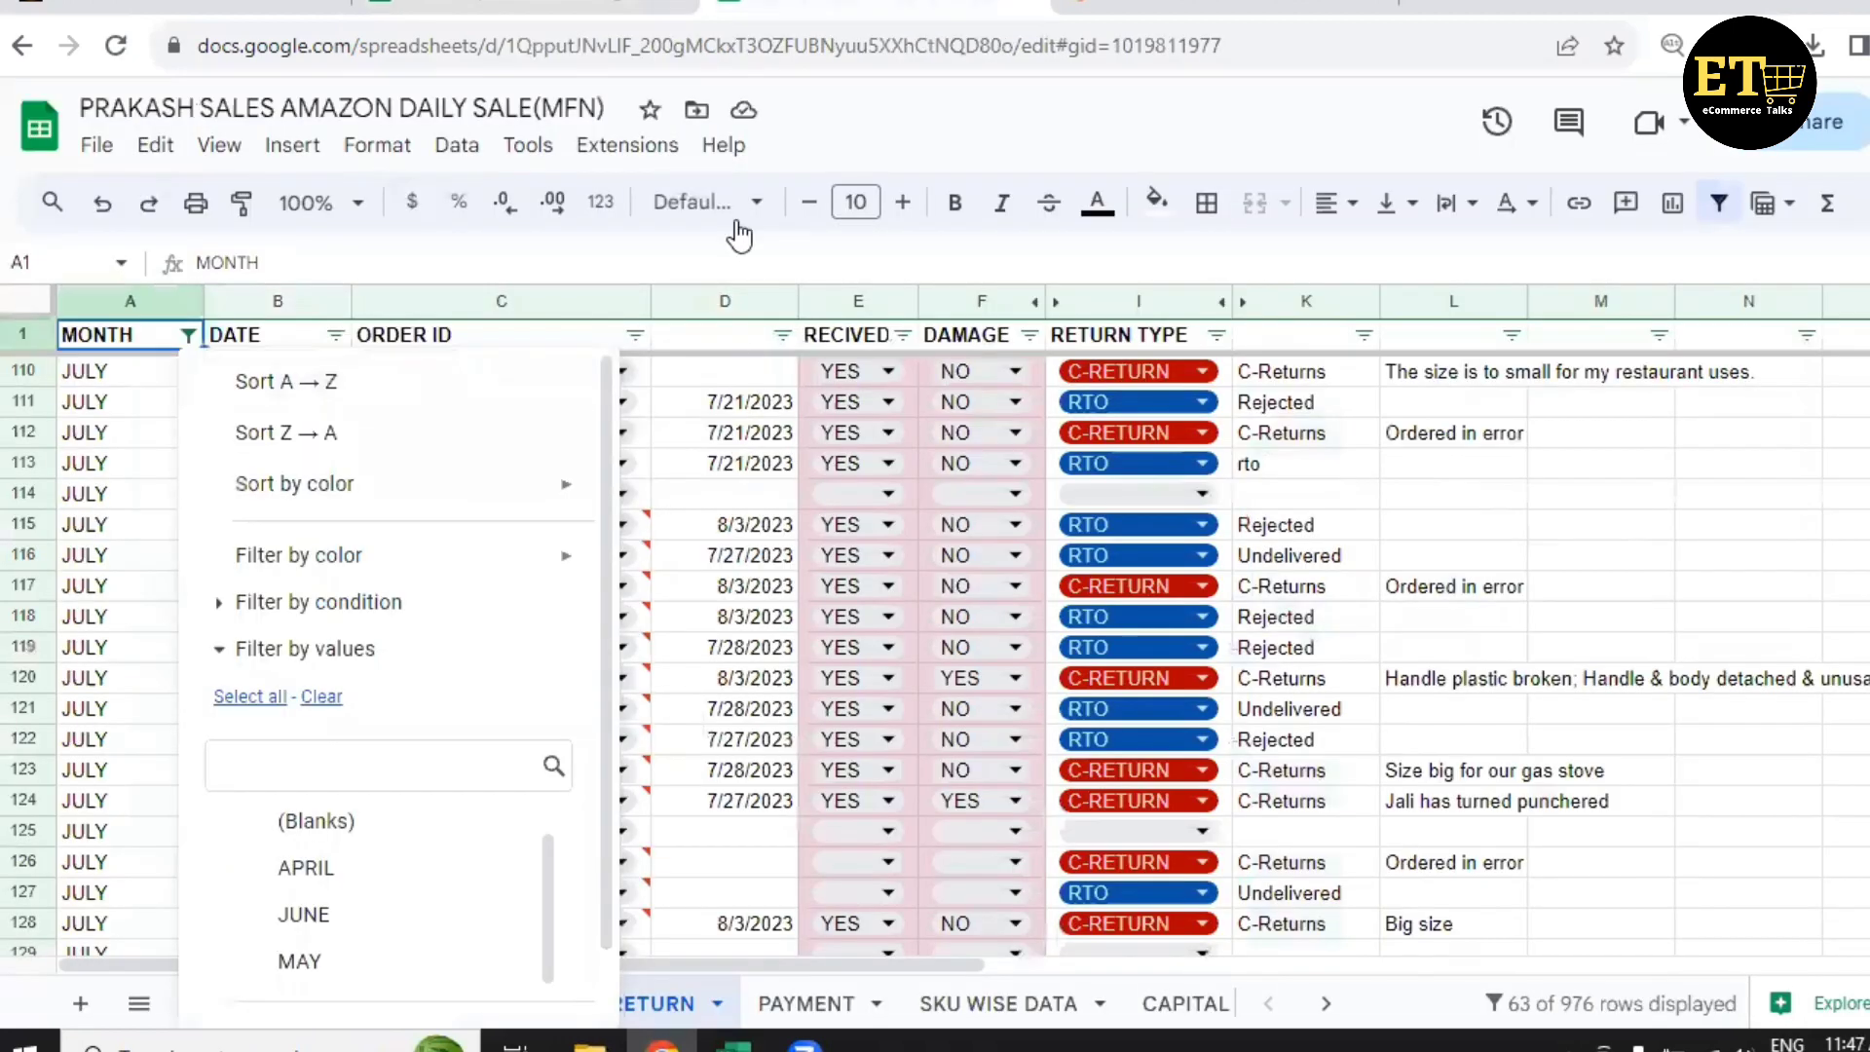
{"action": "left_click", "coordinate": [721, 268]}
{"action": "scroll", "coordinate": [543, 619], "scroll_direction": "up", "scroll_amount": 8}
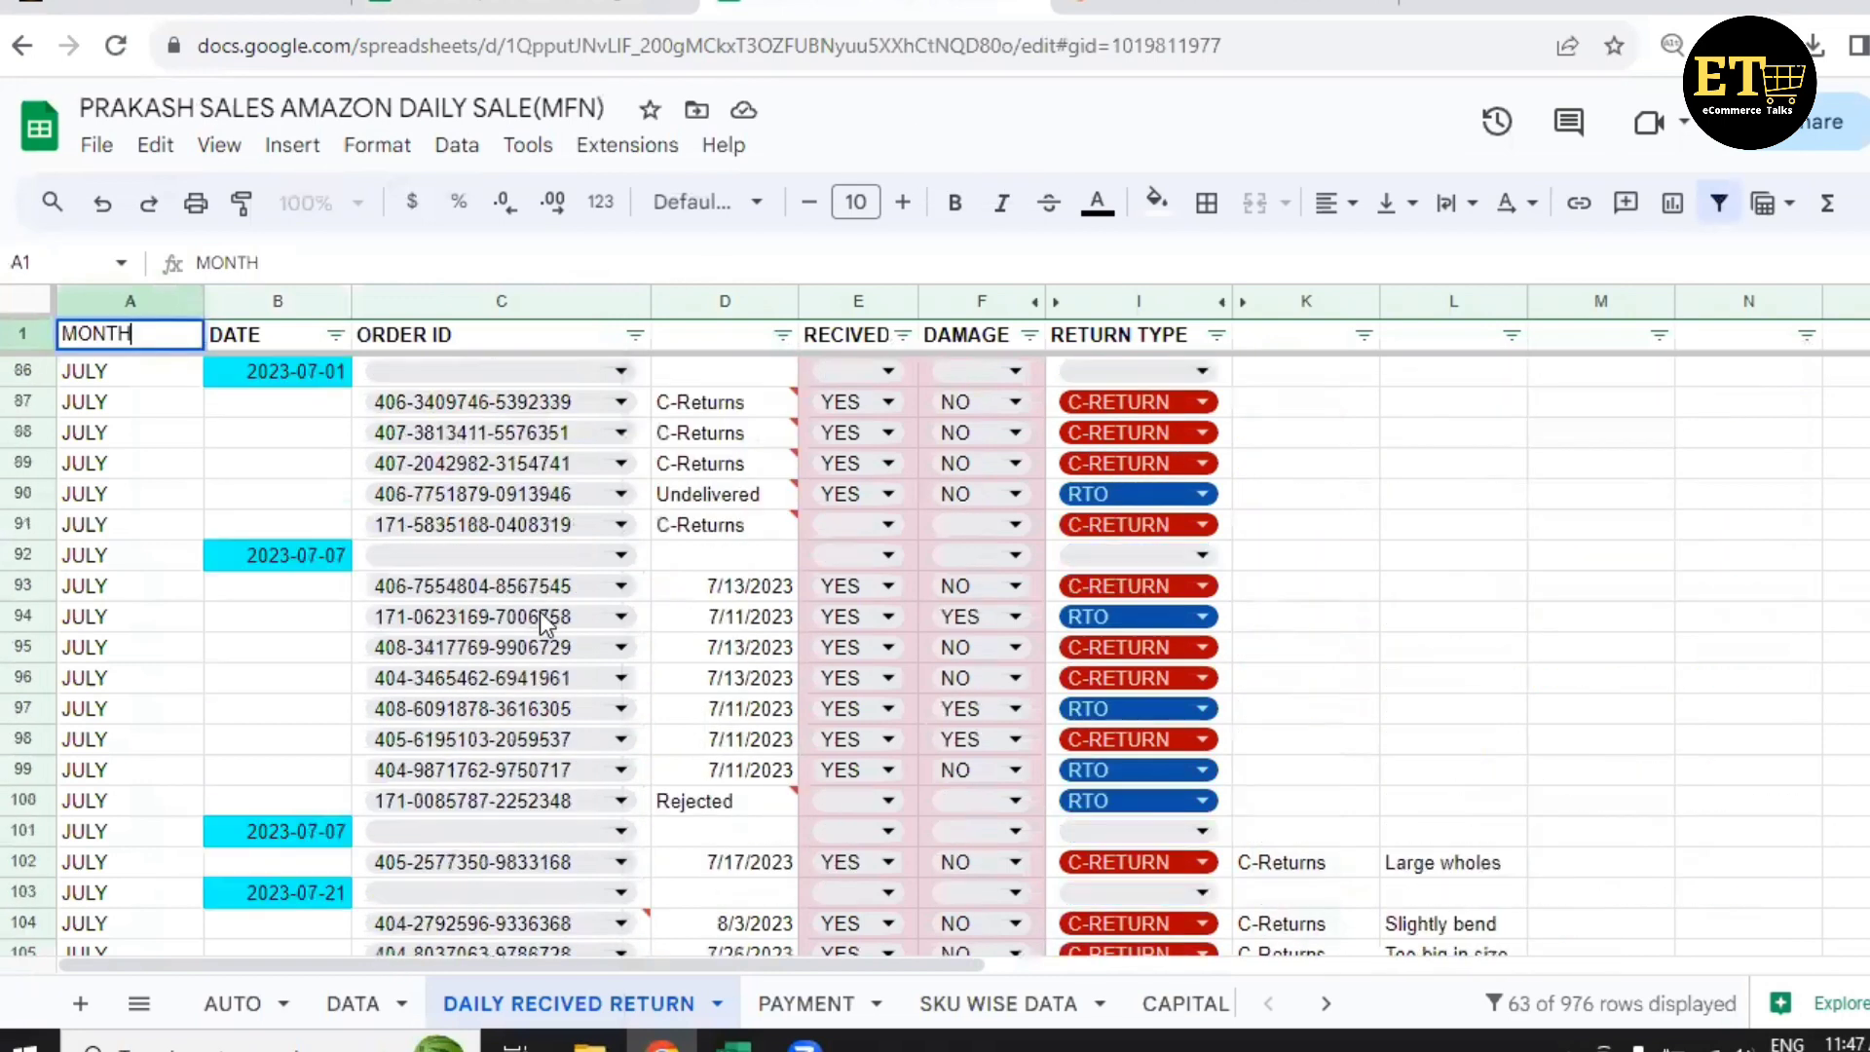
{"action": "left_click", "coordinate": [296, 374]}
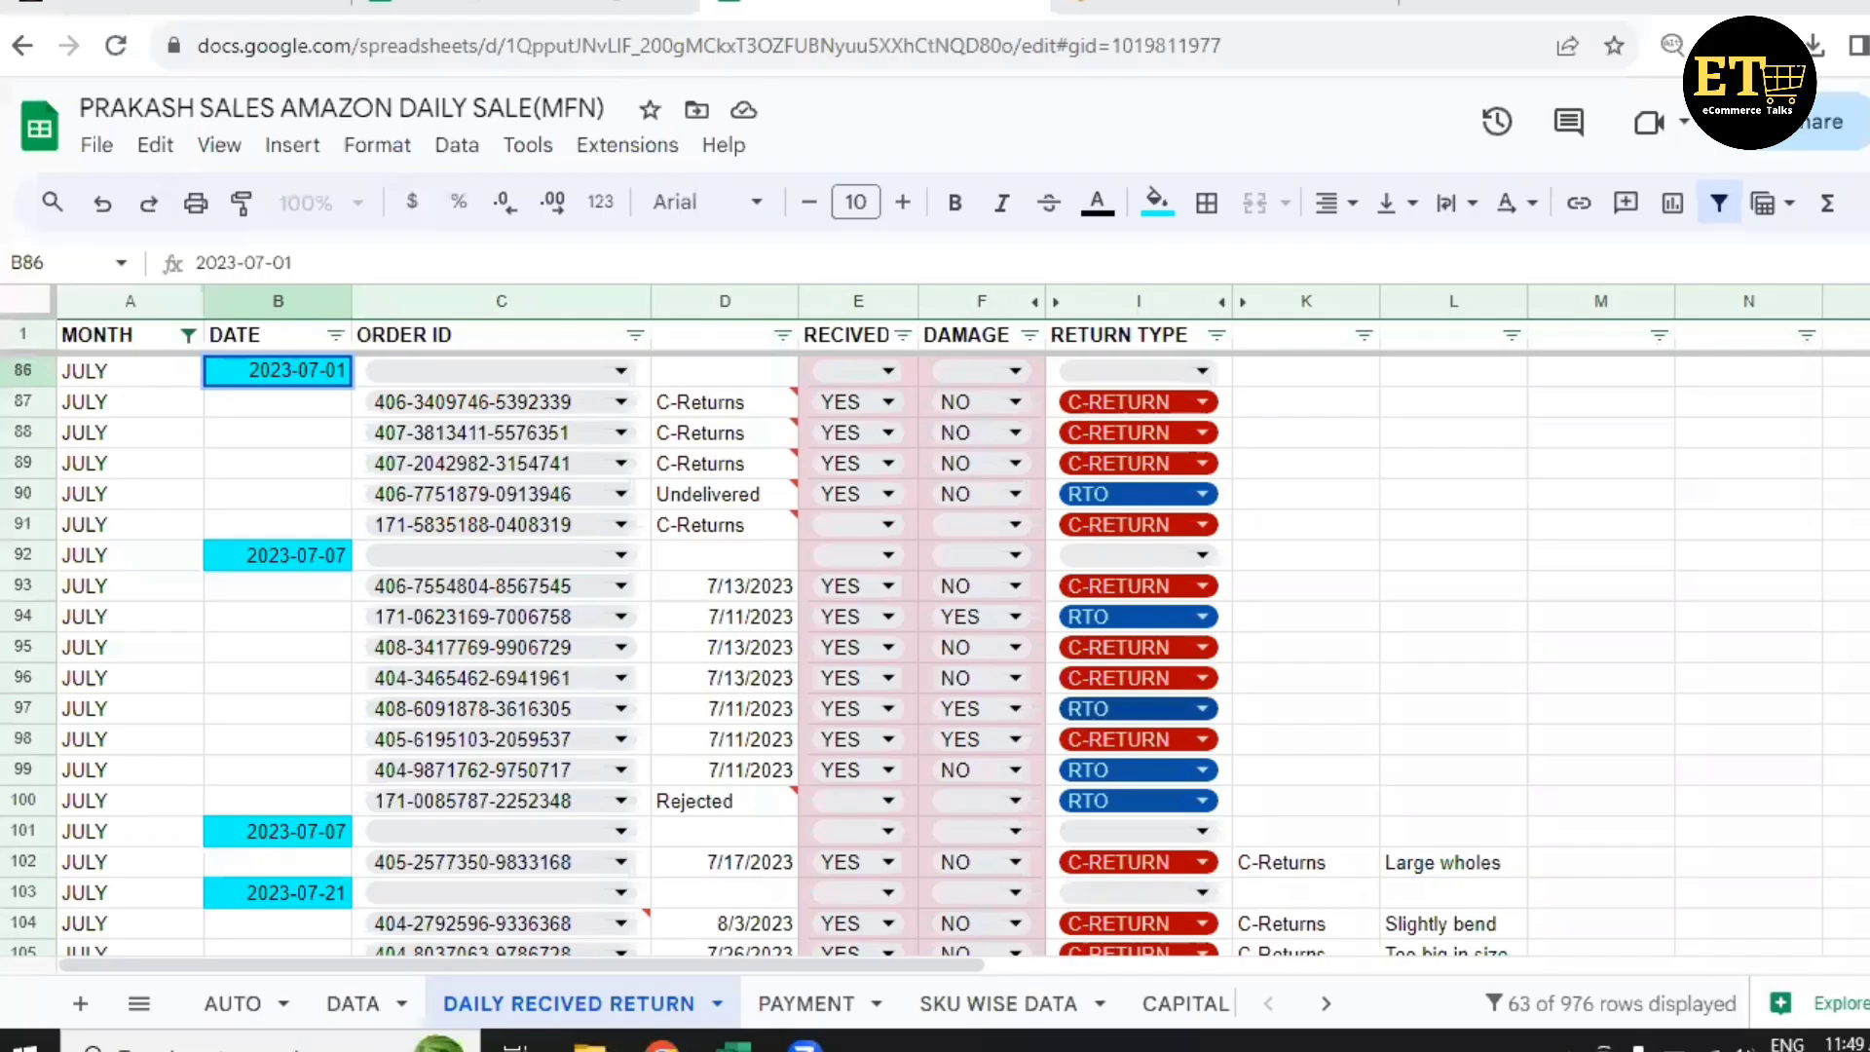
{"action": "left_click", "coordinate": [306, 408]}
{"action": "double_click", "coordinate": [306, 408]}
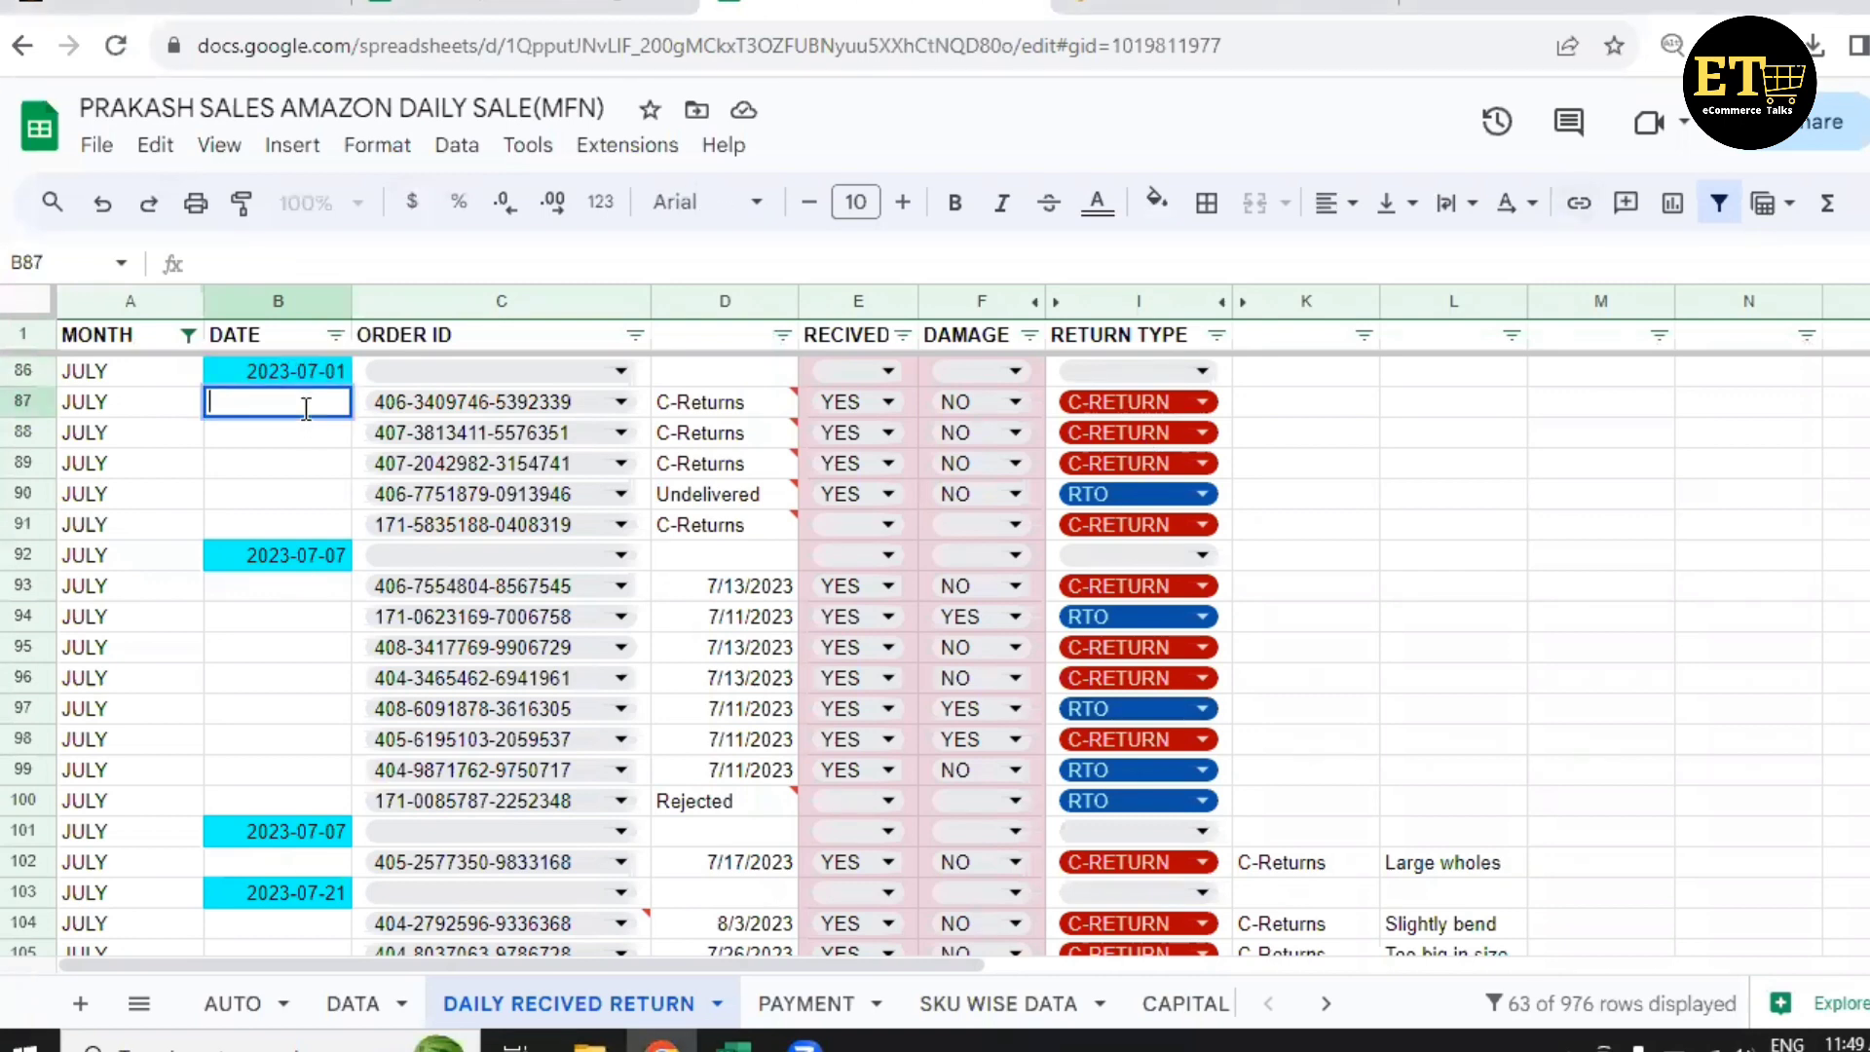
Examine how the order rows are grouped under the 2023-07-07 and 2023-07-21 date rows of the DAILY RECIVED RETURN sheet.
{"action": "left_click", "coordinate": [241, 558]}
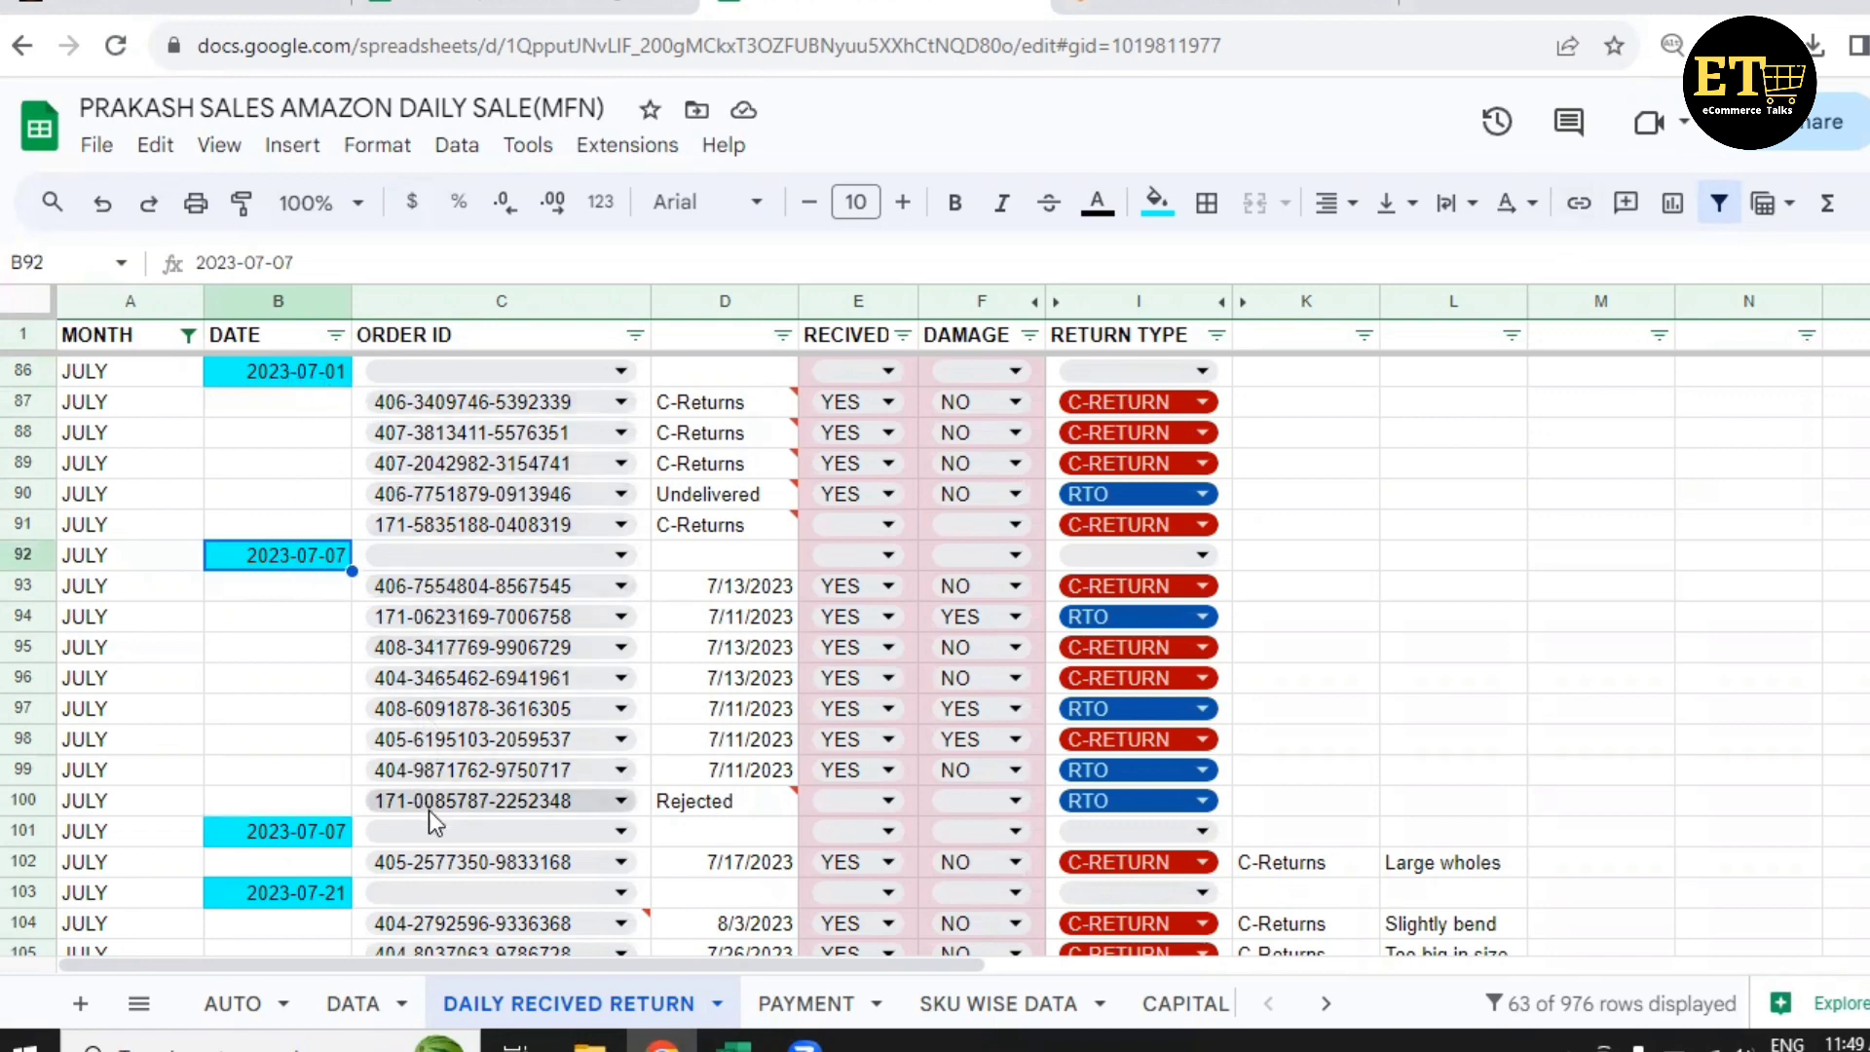
{"action": "scroll", "coordinate": [302, 633], "scroll_direction": "down", "scroll_amount": 1}
{"action": "scroll", "coordinate": [309, 645], "scroll_direction": "down", "scroll_amount": 1}
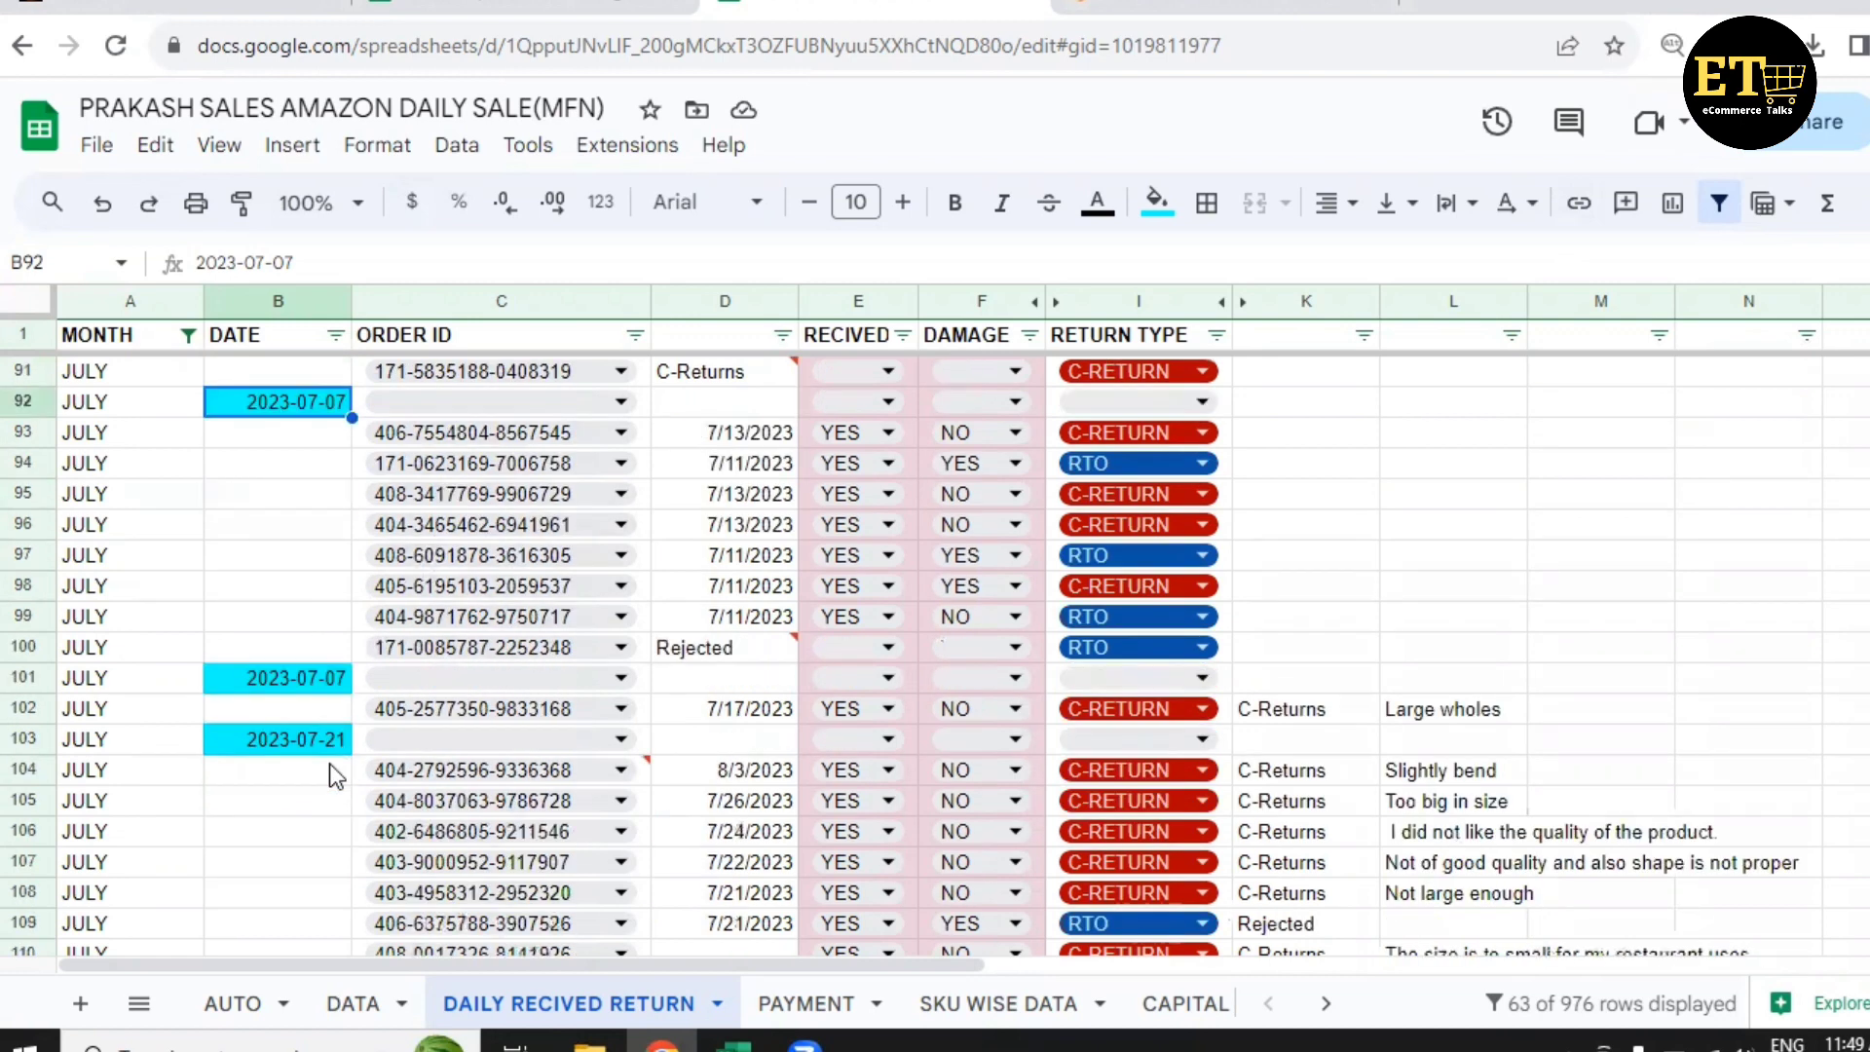
{"action": "left_click", "coordinate": [310, 687]}
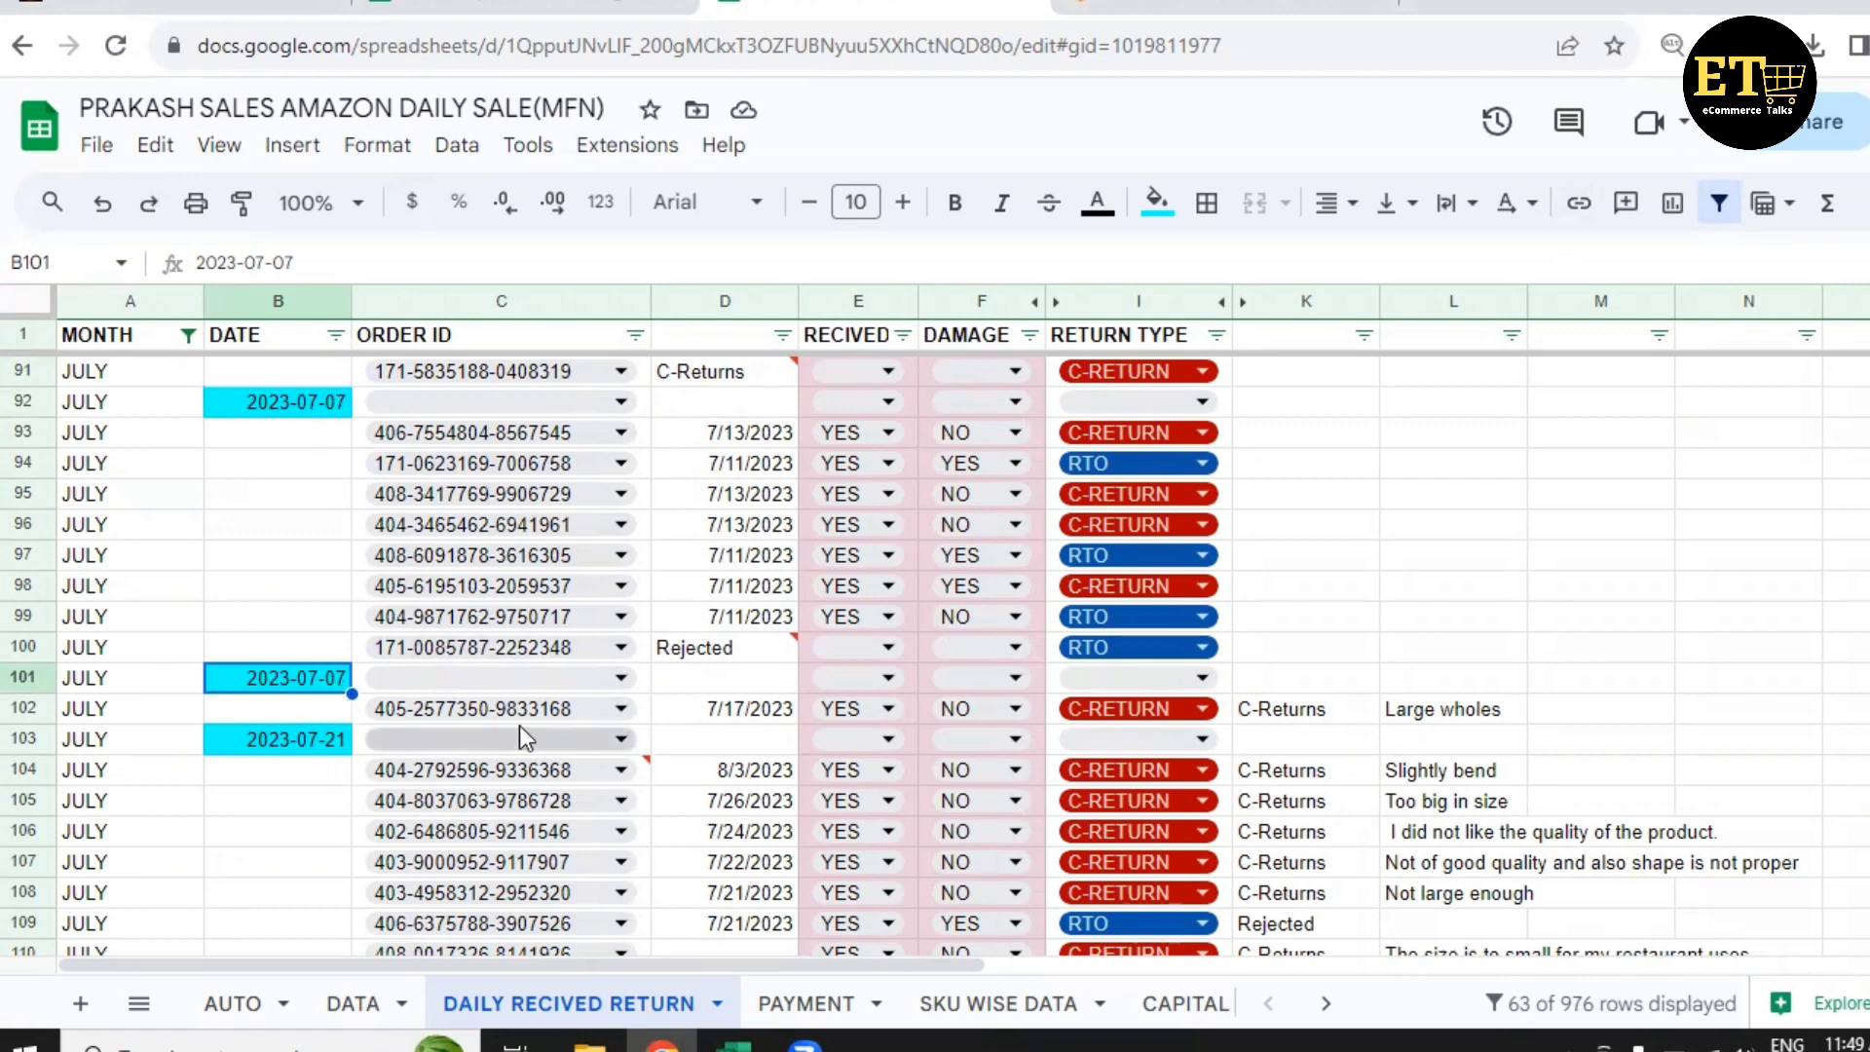
{"action": "scroll", "coordinate": [390, 666], "scroll_direction": "down", "scroll_amount": 1}
{"action": "left_click", "coordinate": [292, 678]}
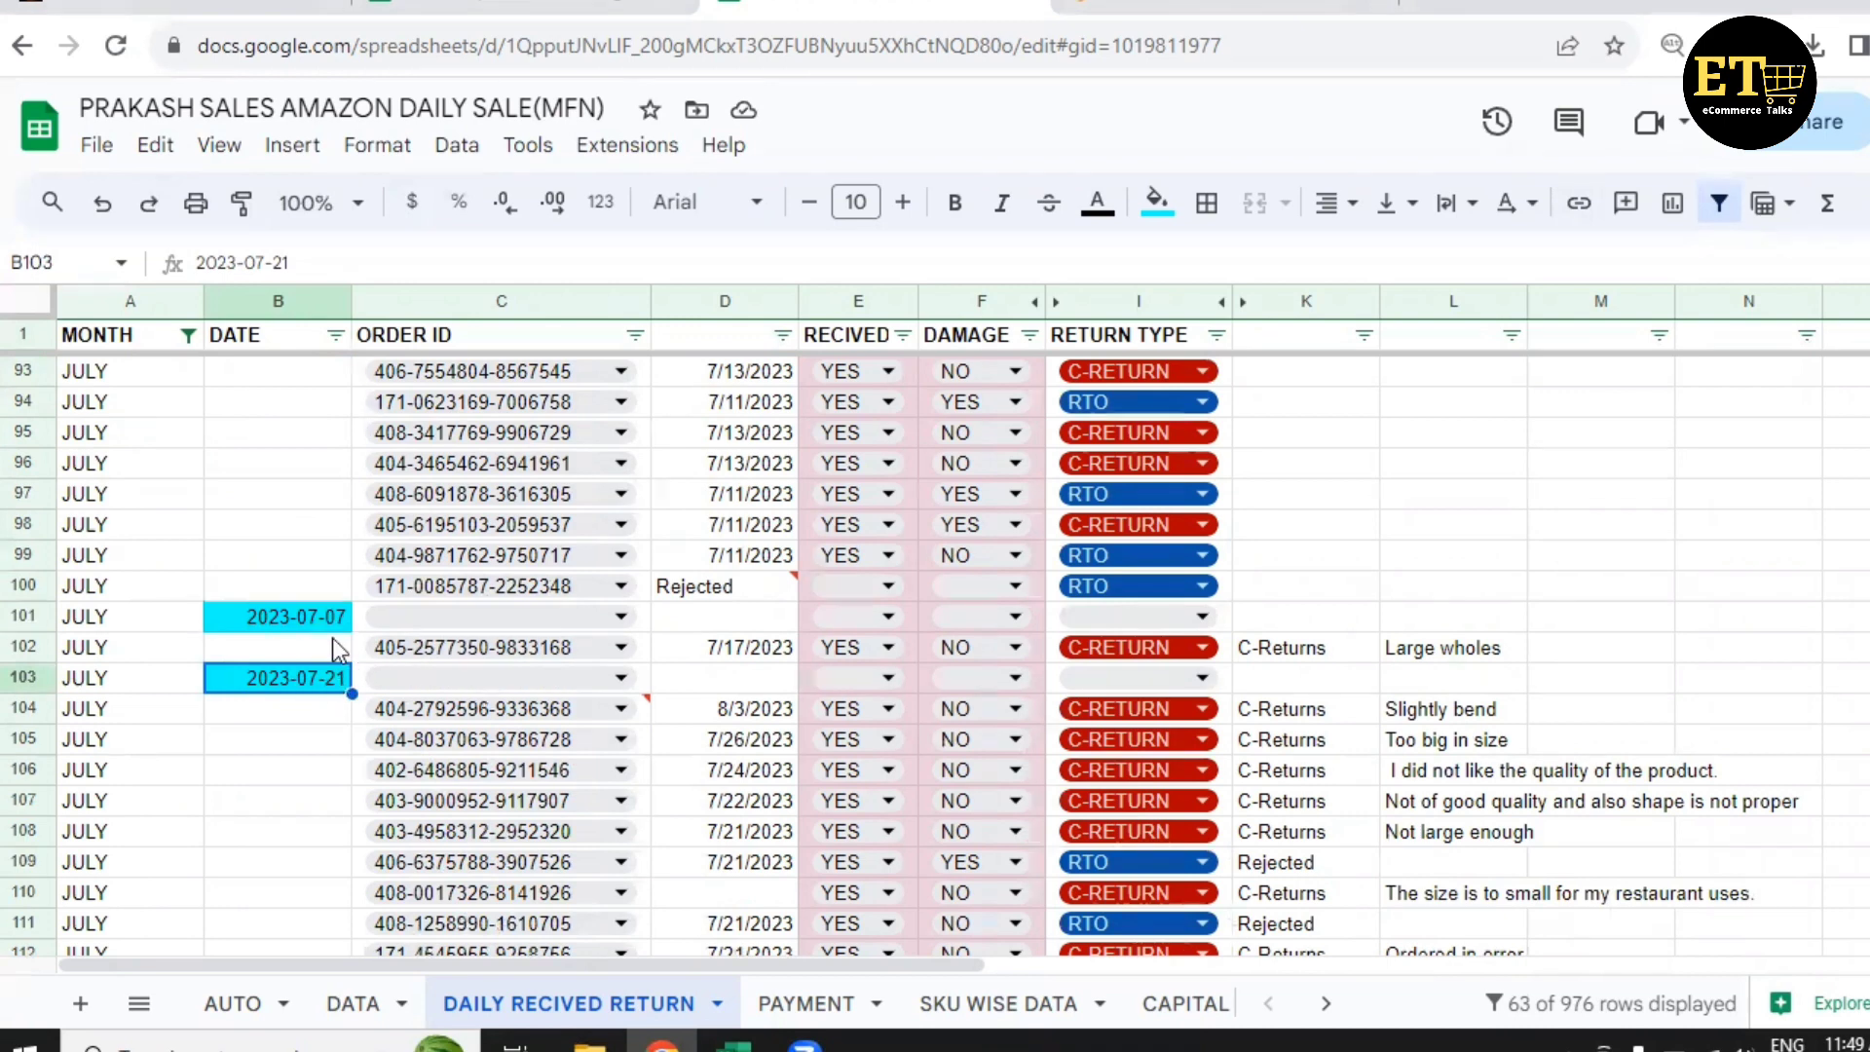
{"action": "scroll", "coordinate": [399, 614], "scroll_direction": "up", "scroll_amount": 1}
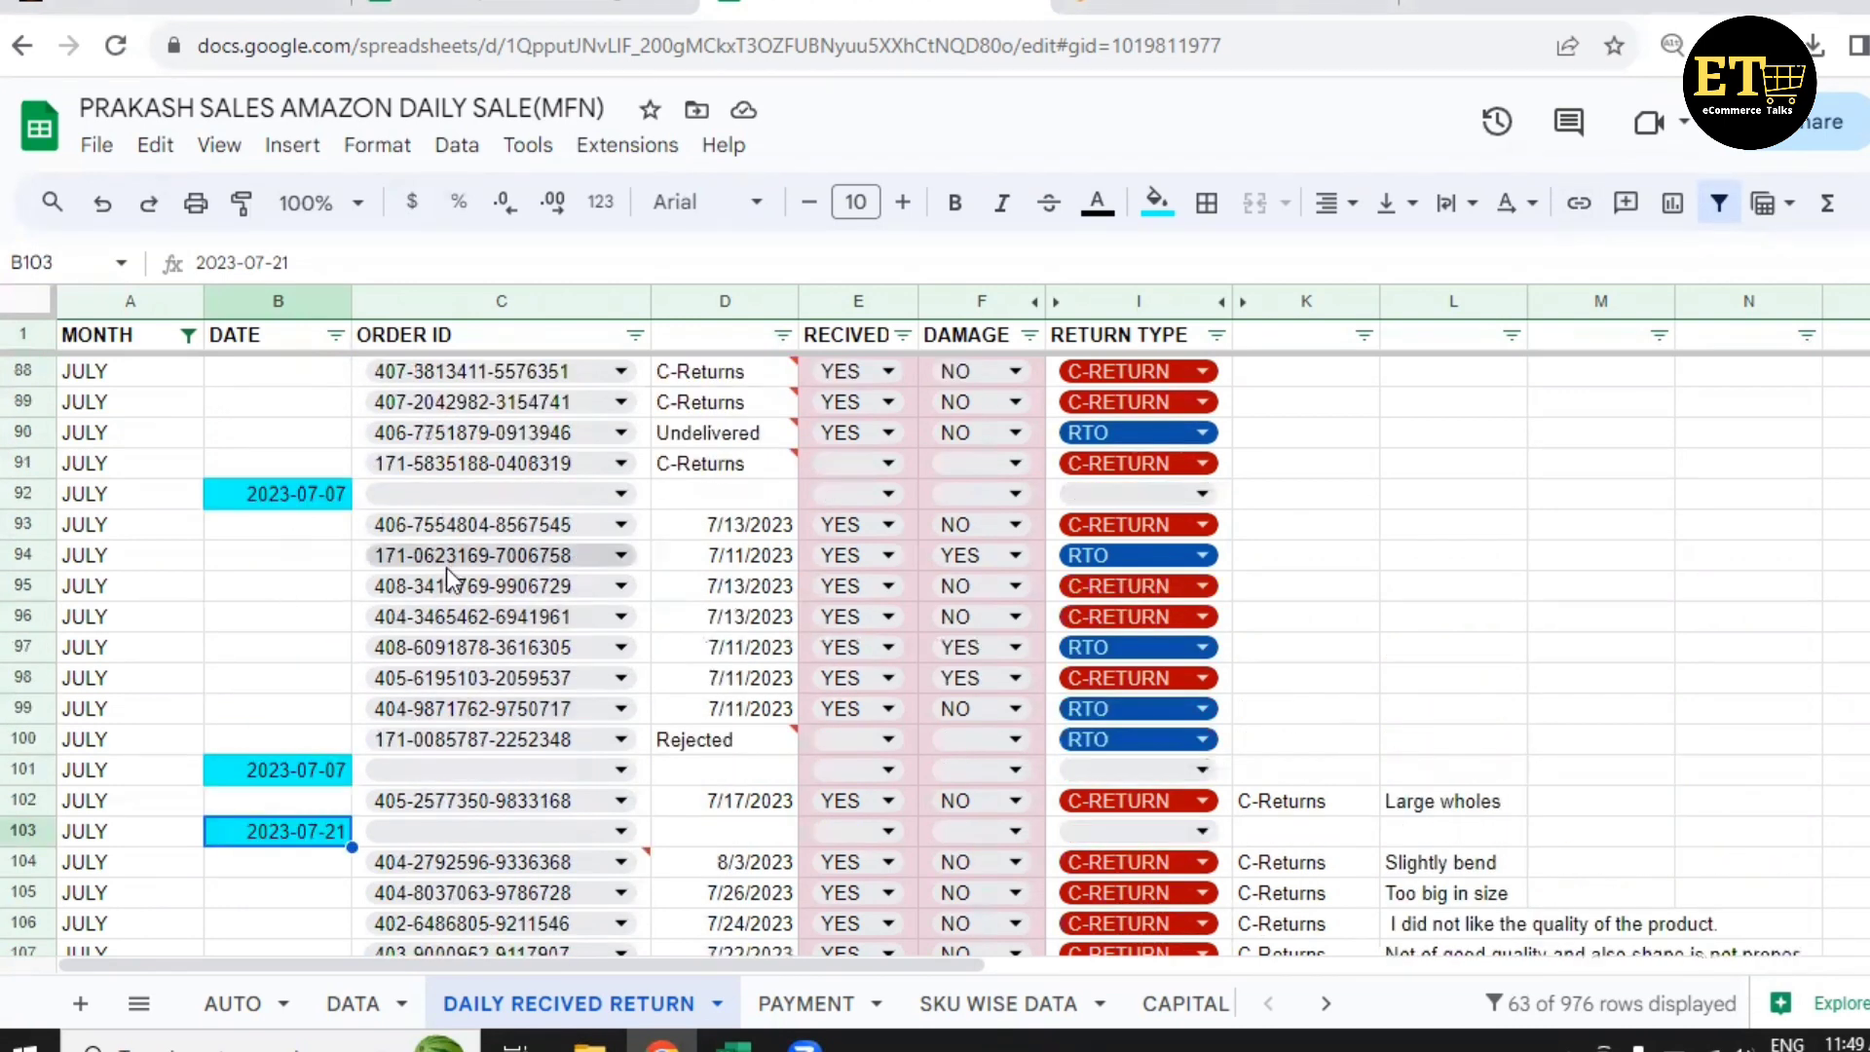
{"action": "scroll", "coordinate": [448, 581], "scroll_direction": "down", "scroll_amount": 1}
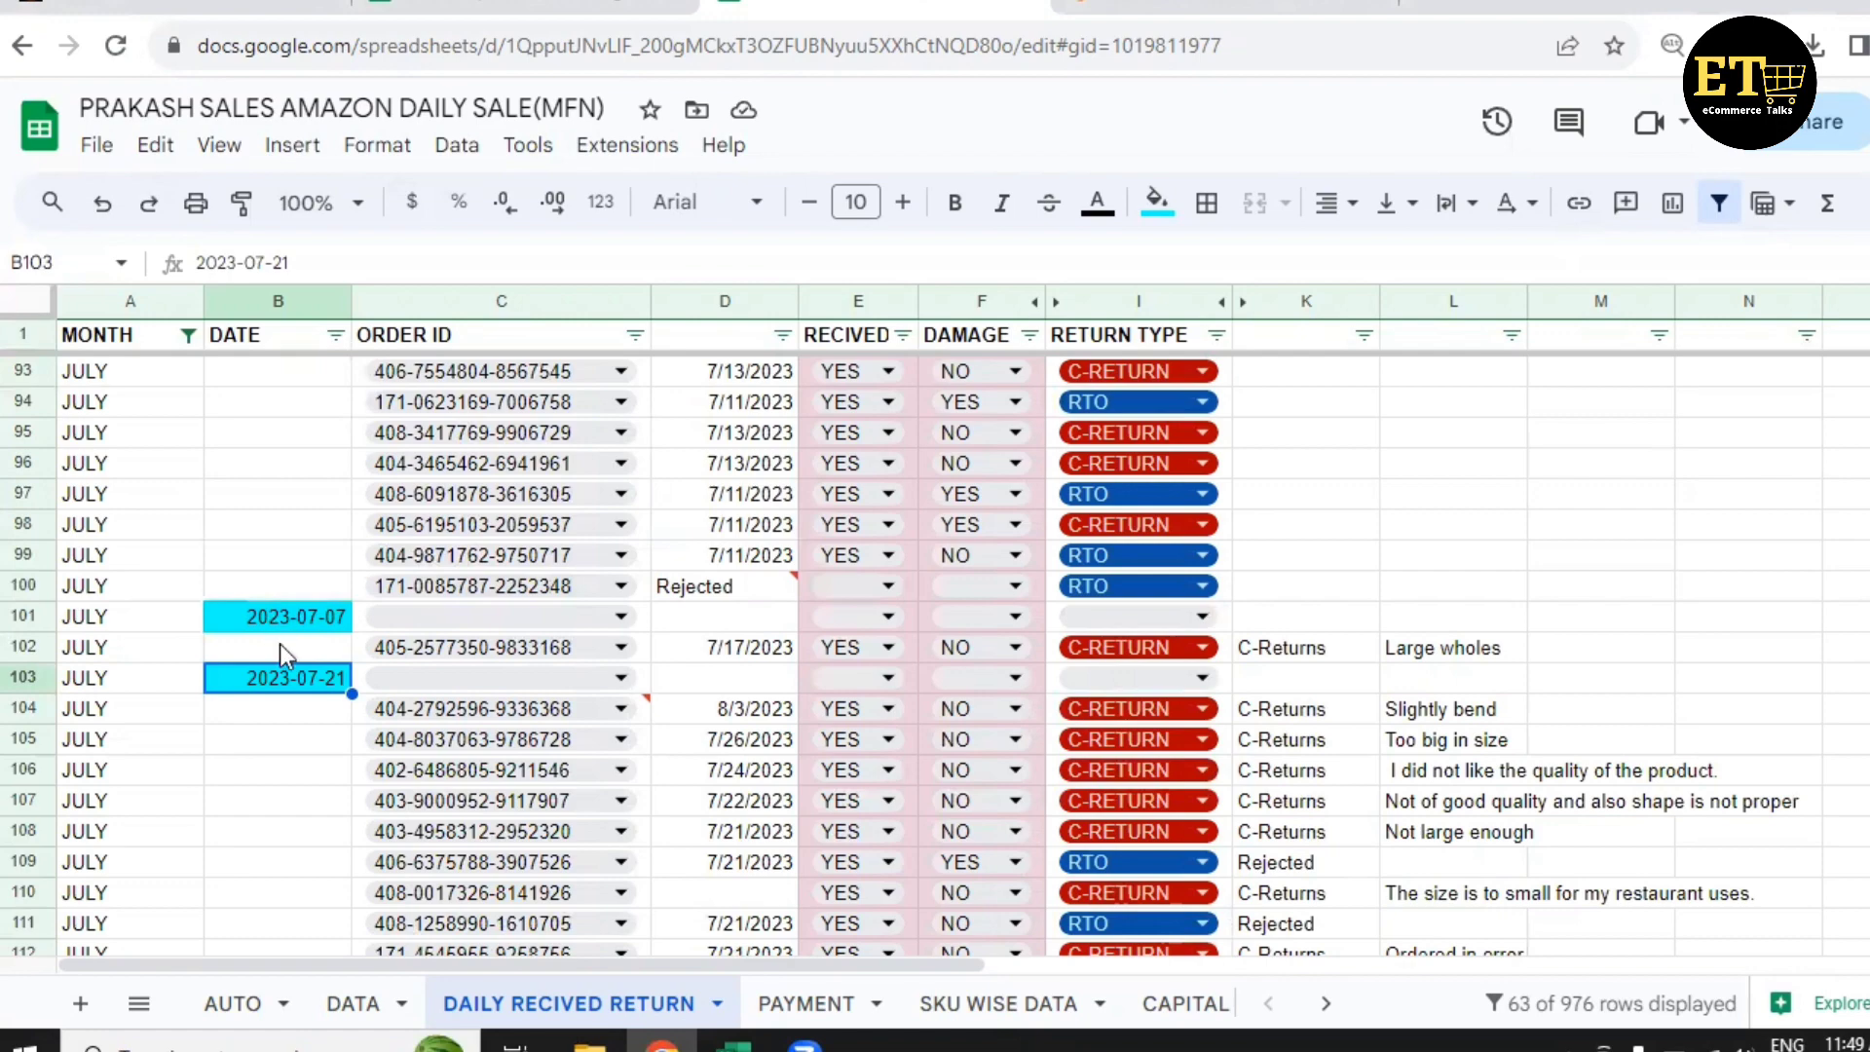
{"action": "scroll", "coordinate": [455, 682], "scroll_direction": "down", "scroll_amount": 1}
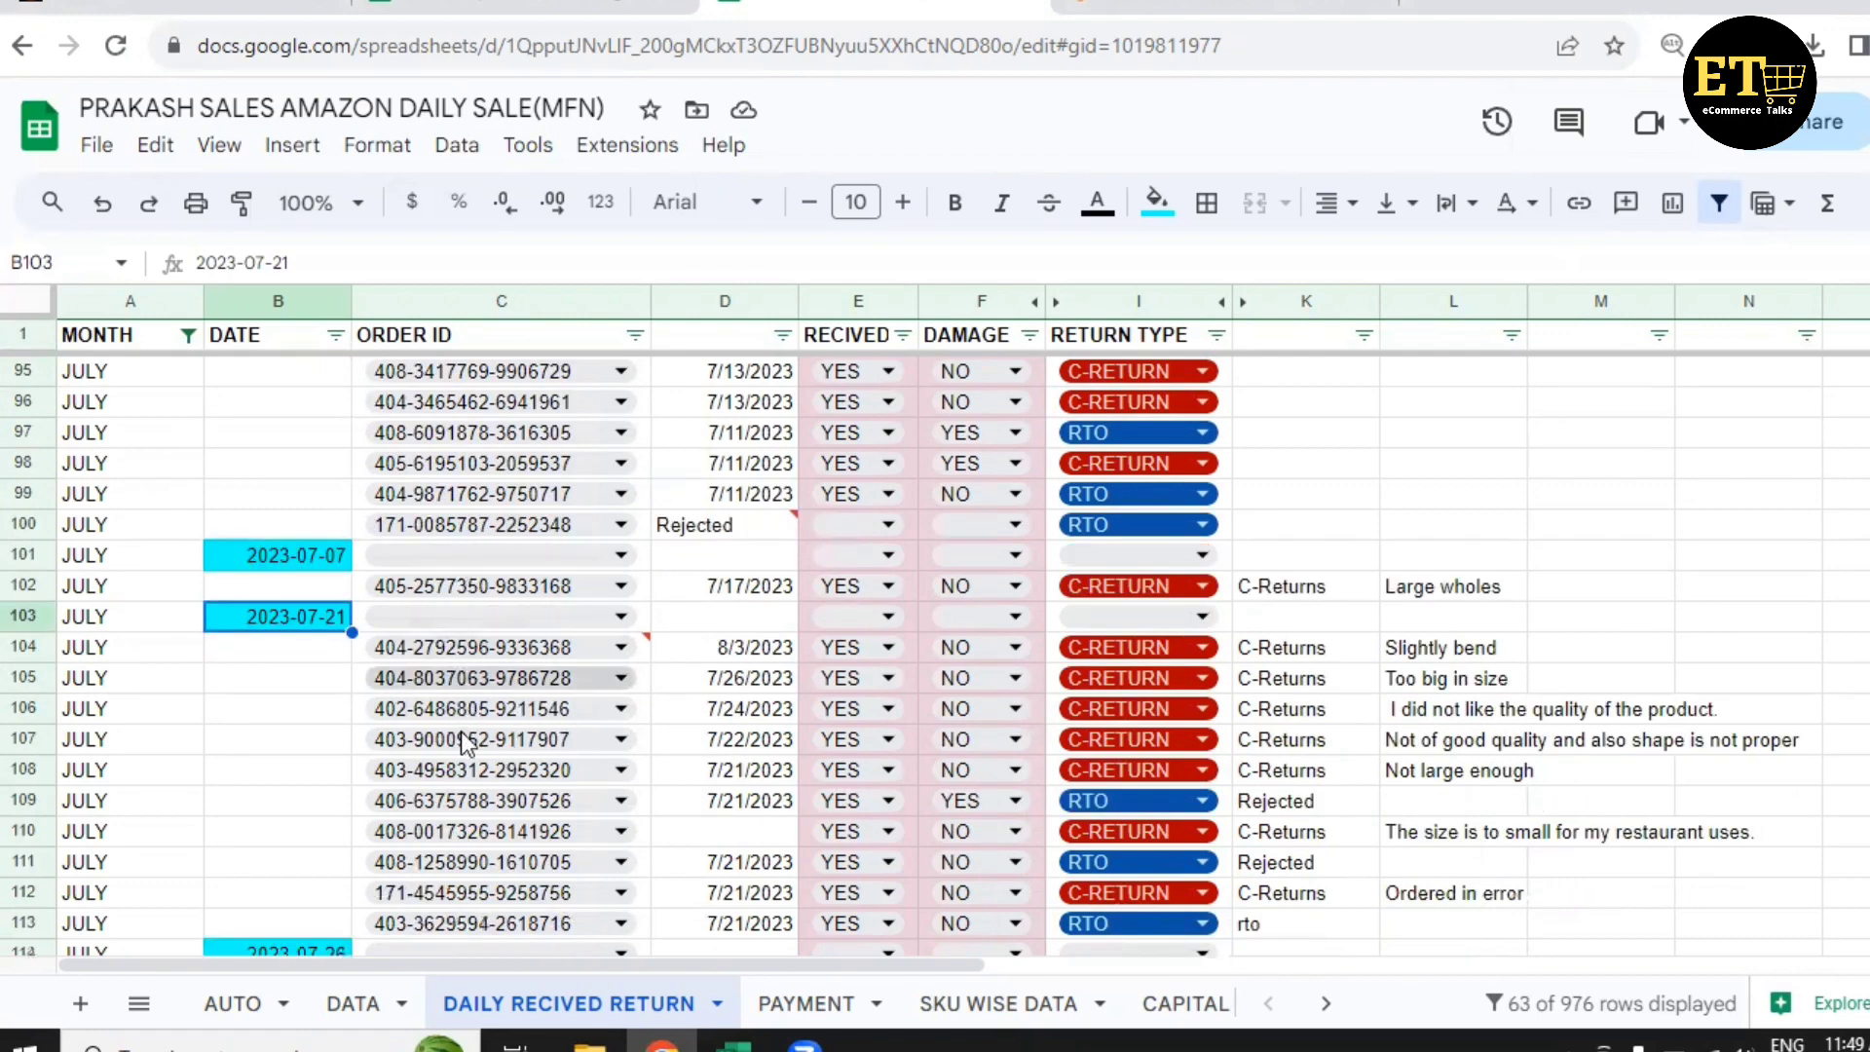
{"action": "scroll", "coordinate": [448, 663], "scroll_direction": "down", "scroll_amount": 8}
{"action": "scroll", "coordinate": [406, 651], "scroll_direction": "down", "scroll_amount": 2}
Test duplicate highlighting in the ORDER ID column by copying the order ID in C128 into C129 and clearing the copy.
{"action": "left_click", "coordinate": [308, 611]}
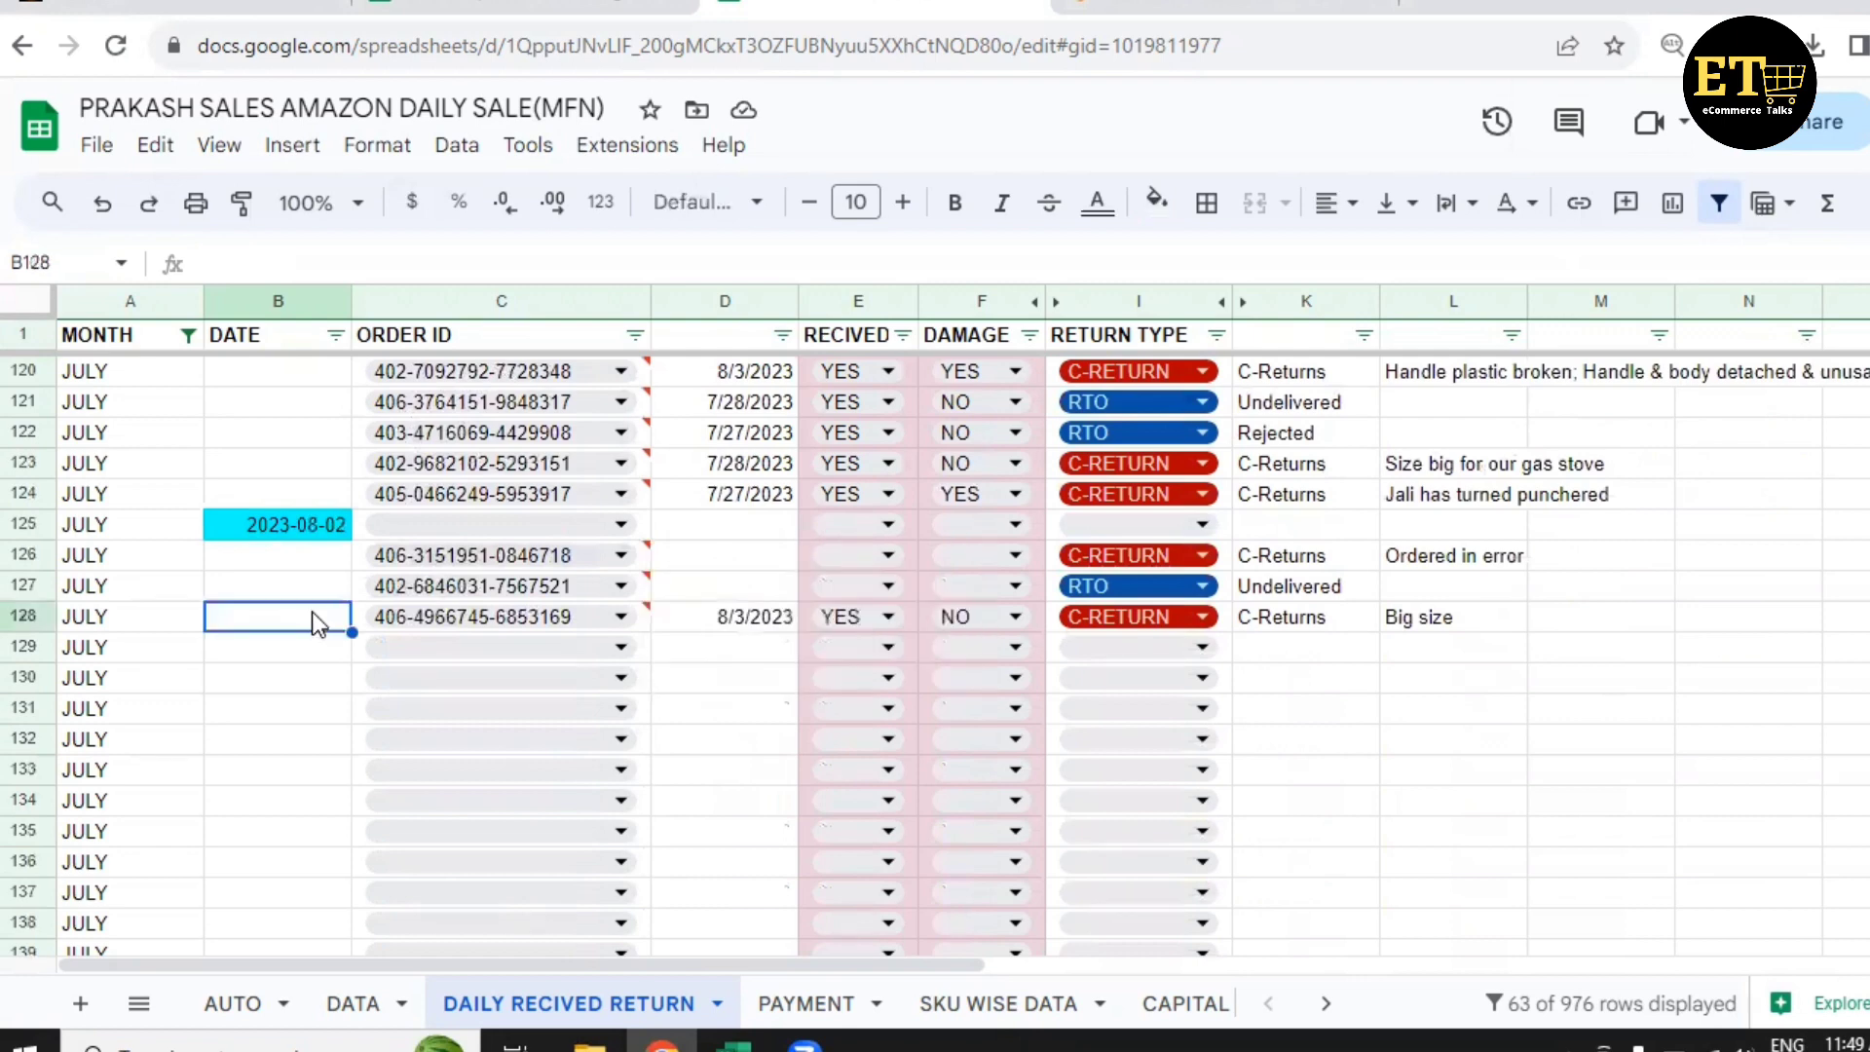
{"action": "key", "text": "Right"}
{"action": "key", "text": "ctrl+c"}
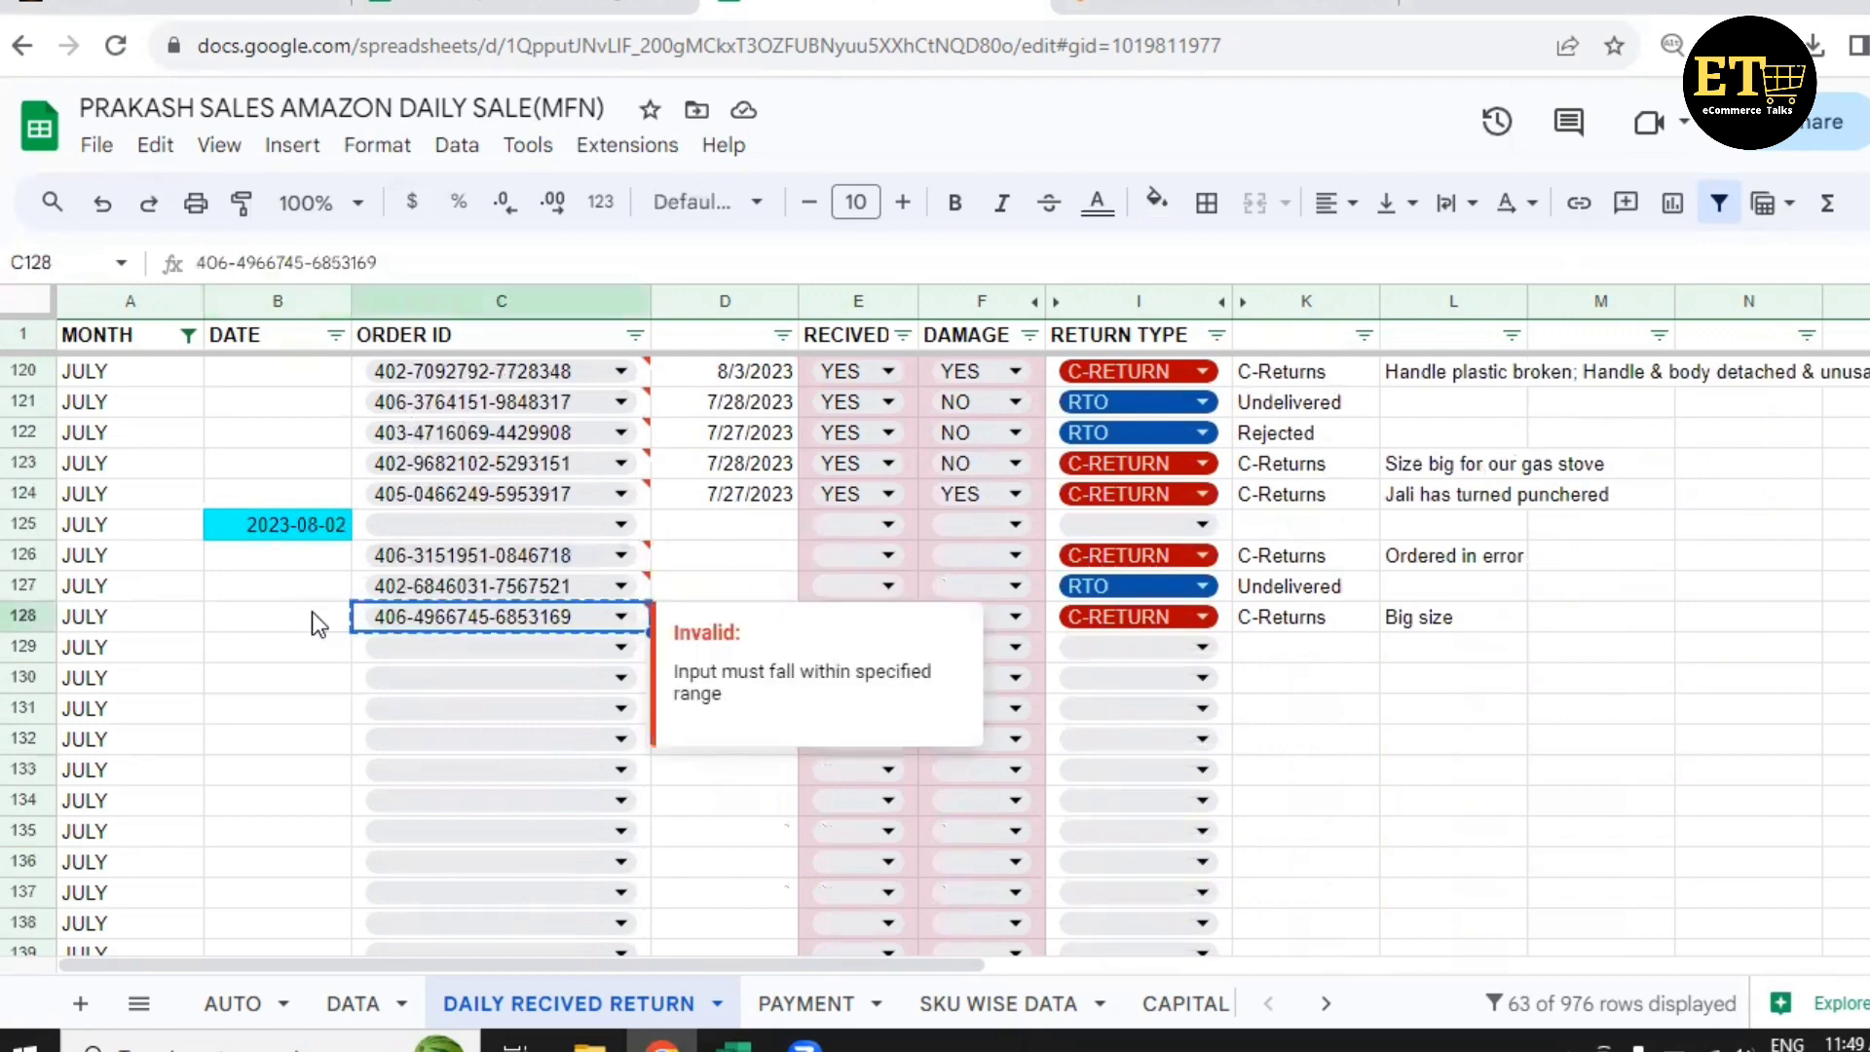
{"action": "key", "text": "Down"}
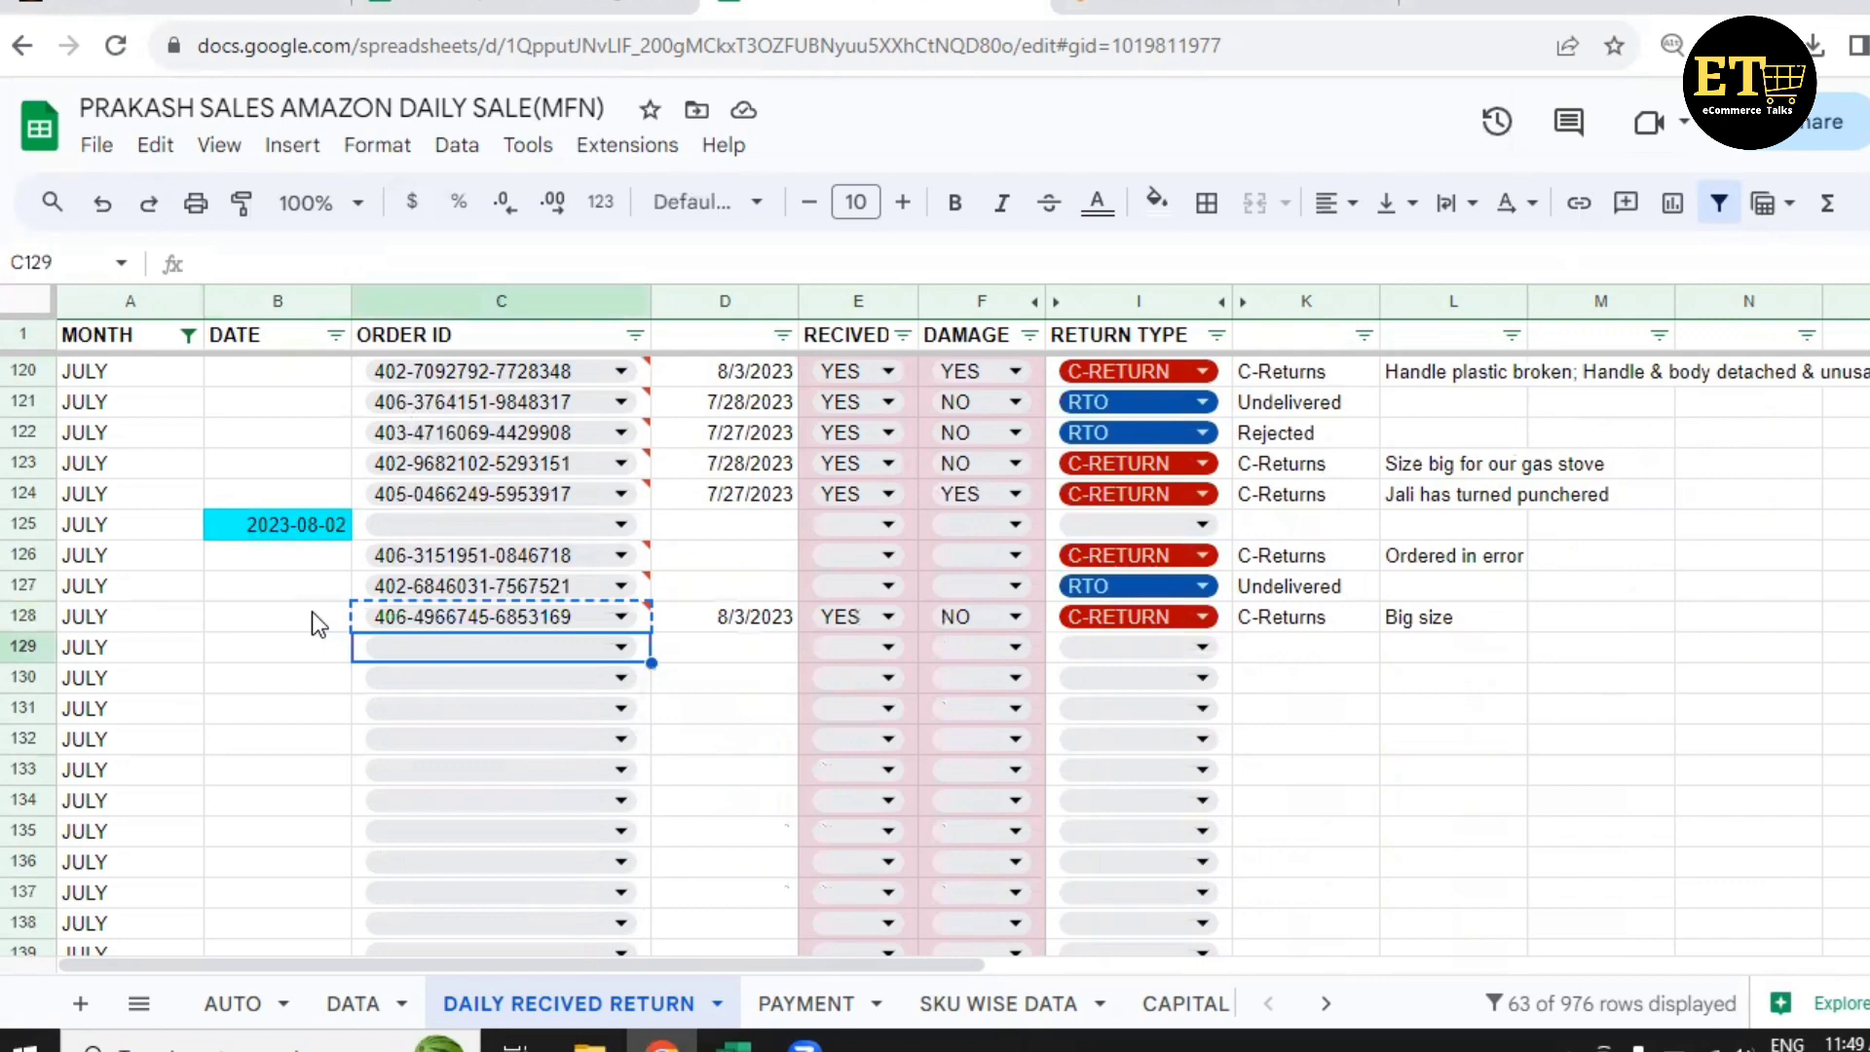
{"action": "key", "text": "ctrl+v"}
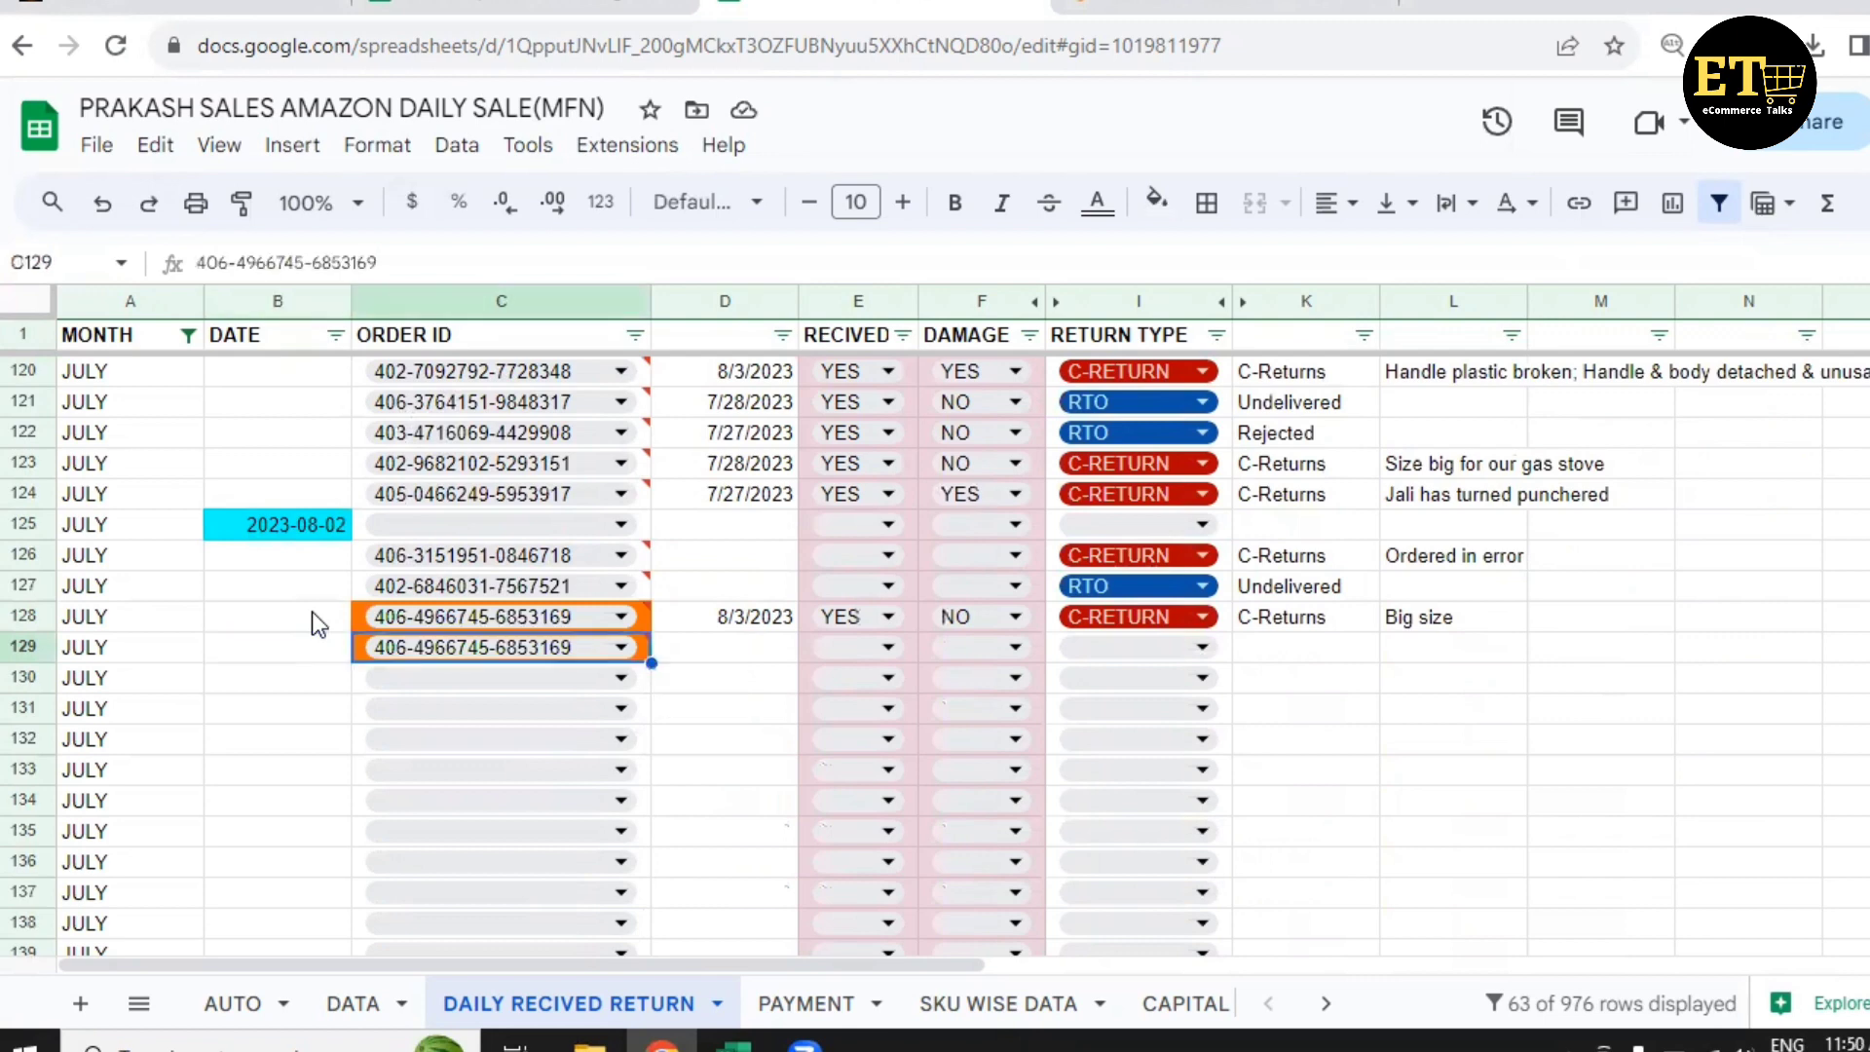
{"action": "key", "text": "Delete"}
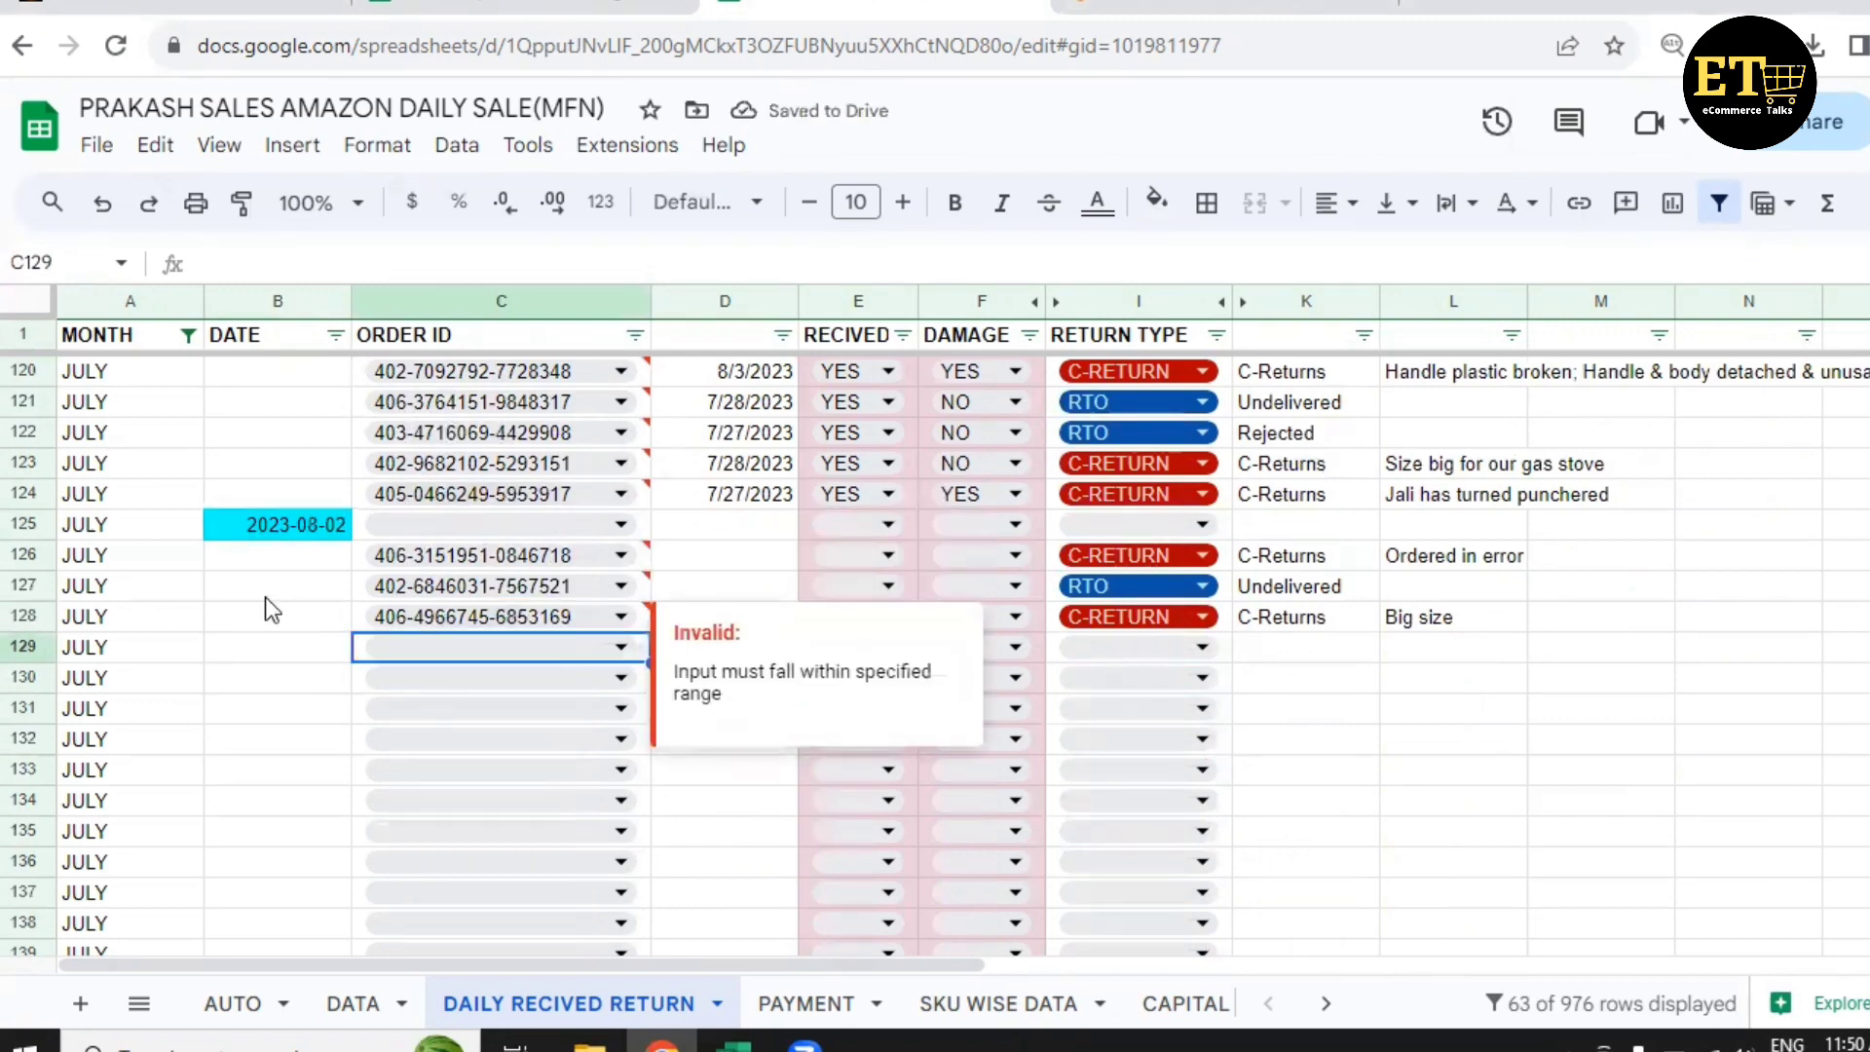
Review the order rows grouped under the 2023-07-26 and 2023-08-02 date rows.
{"action": "scroll", "coordinate": [283, 517], "scroll_direction": "up", "scroll_amount": 3}
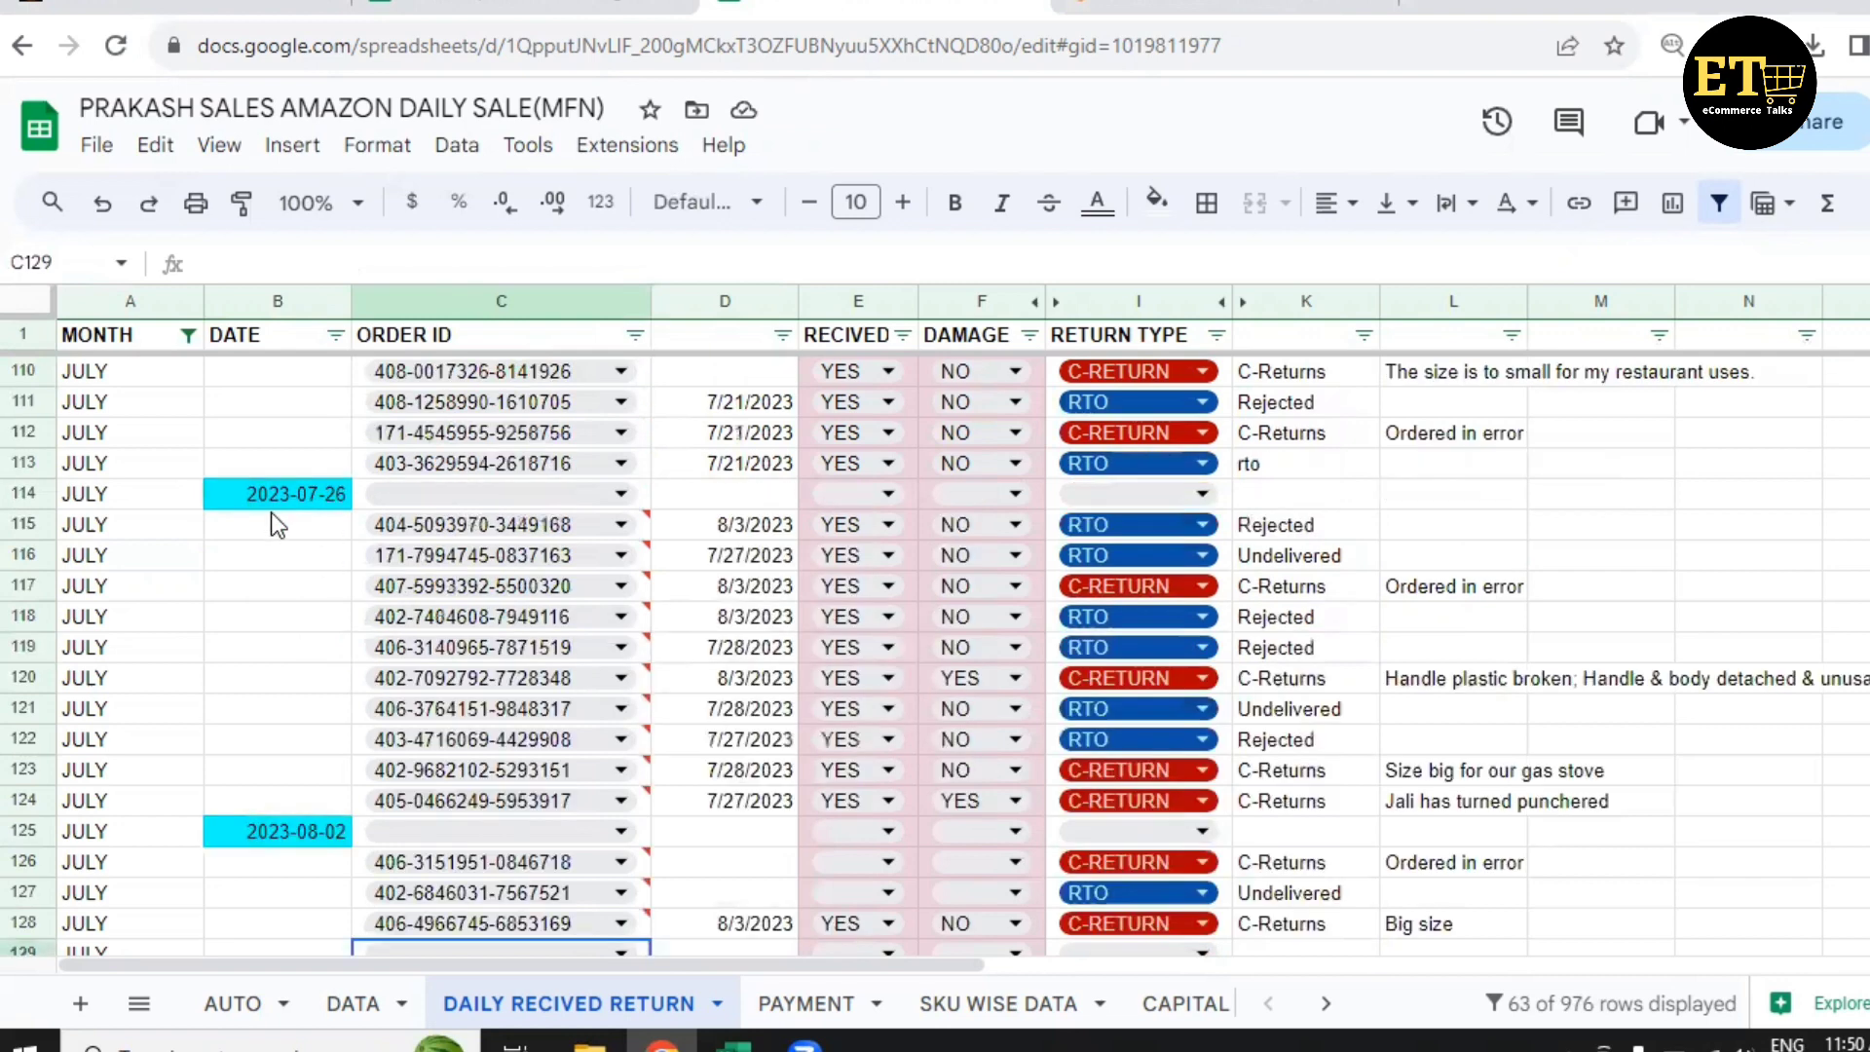
{"action": "left_click", "coordinate": [280, 508]}
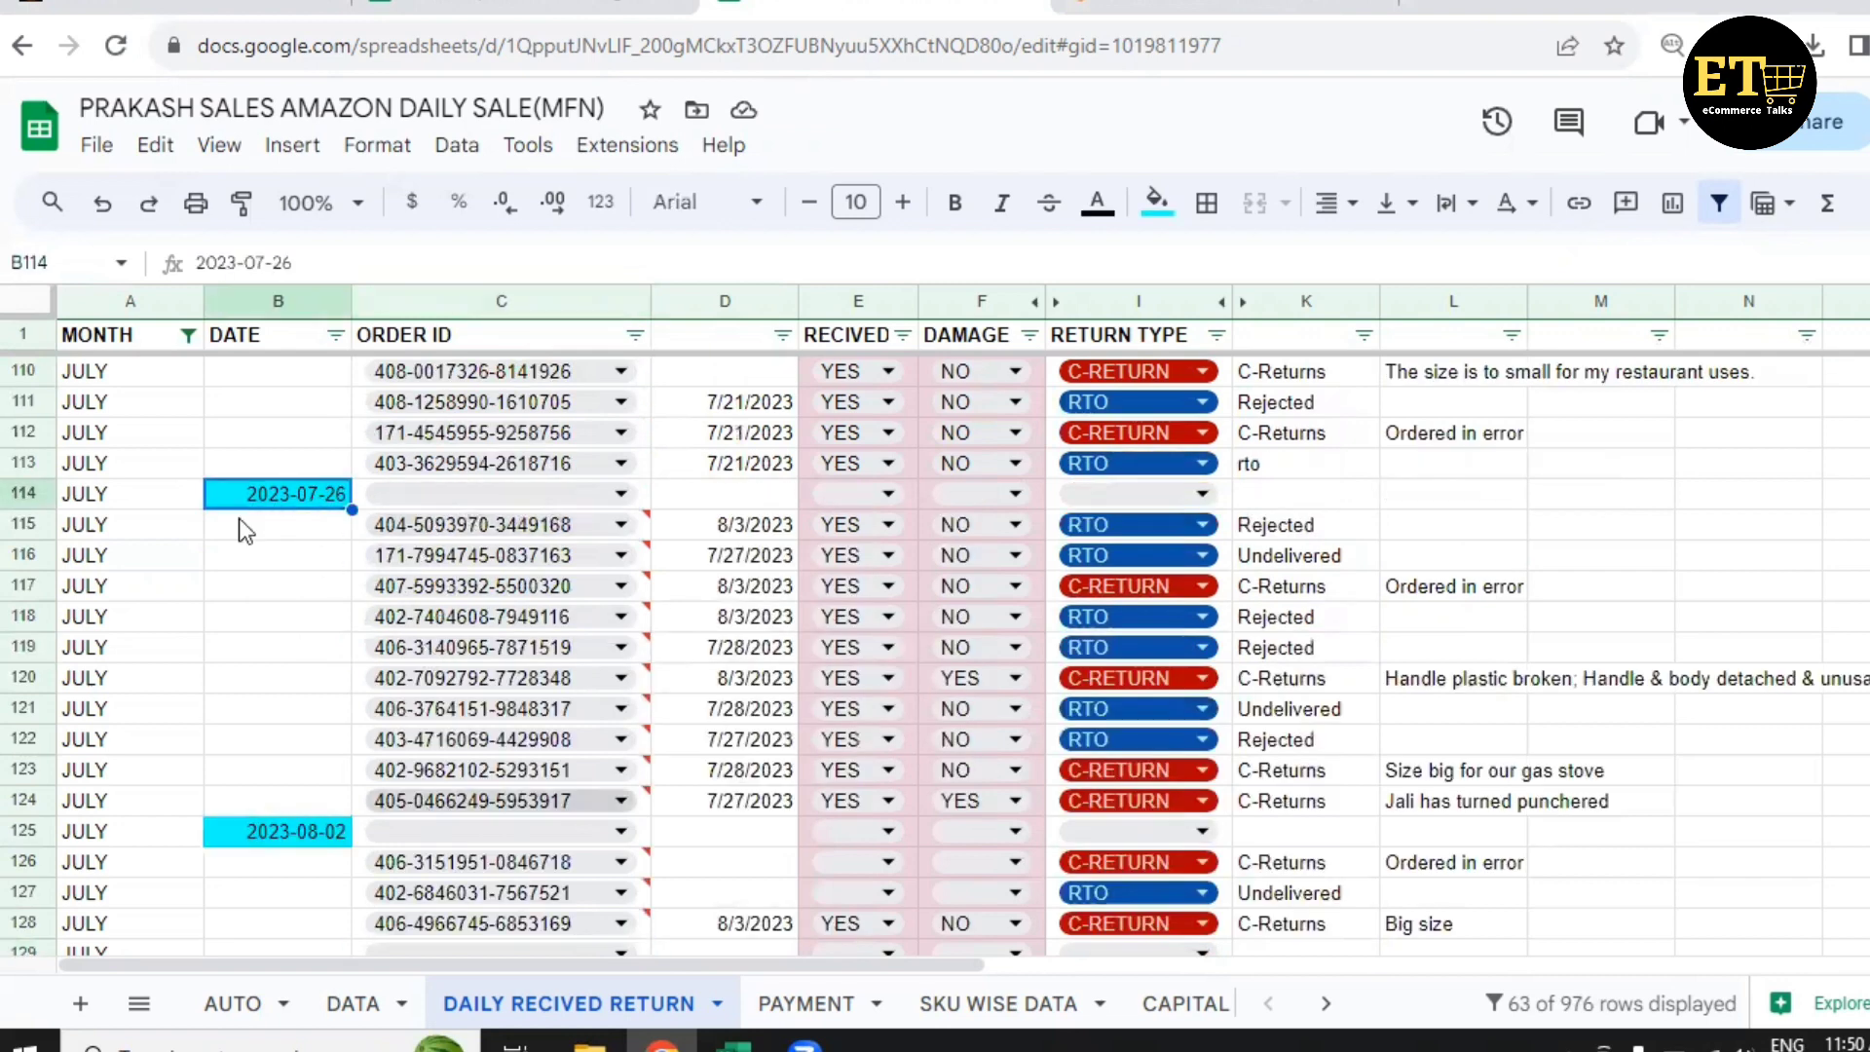
{"action": "scroll", "coordinate": [296, 715], "scroll_direction": "down", "scroll_amount": 3}
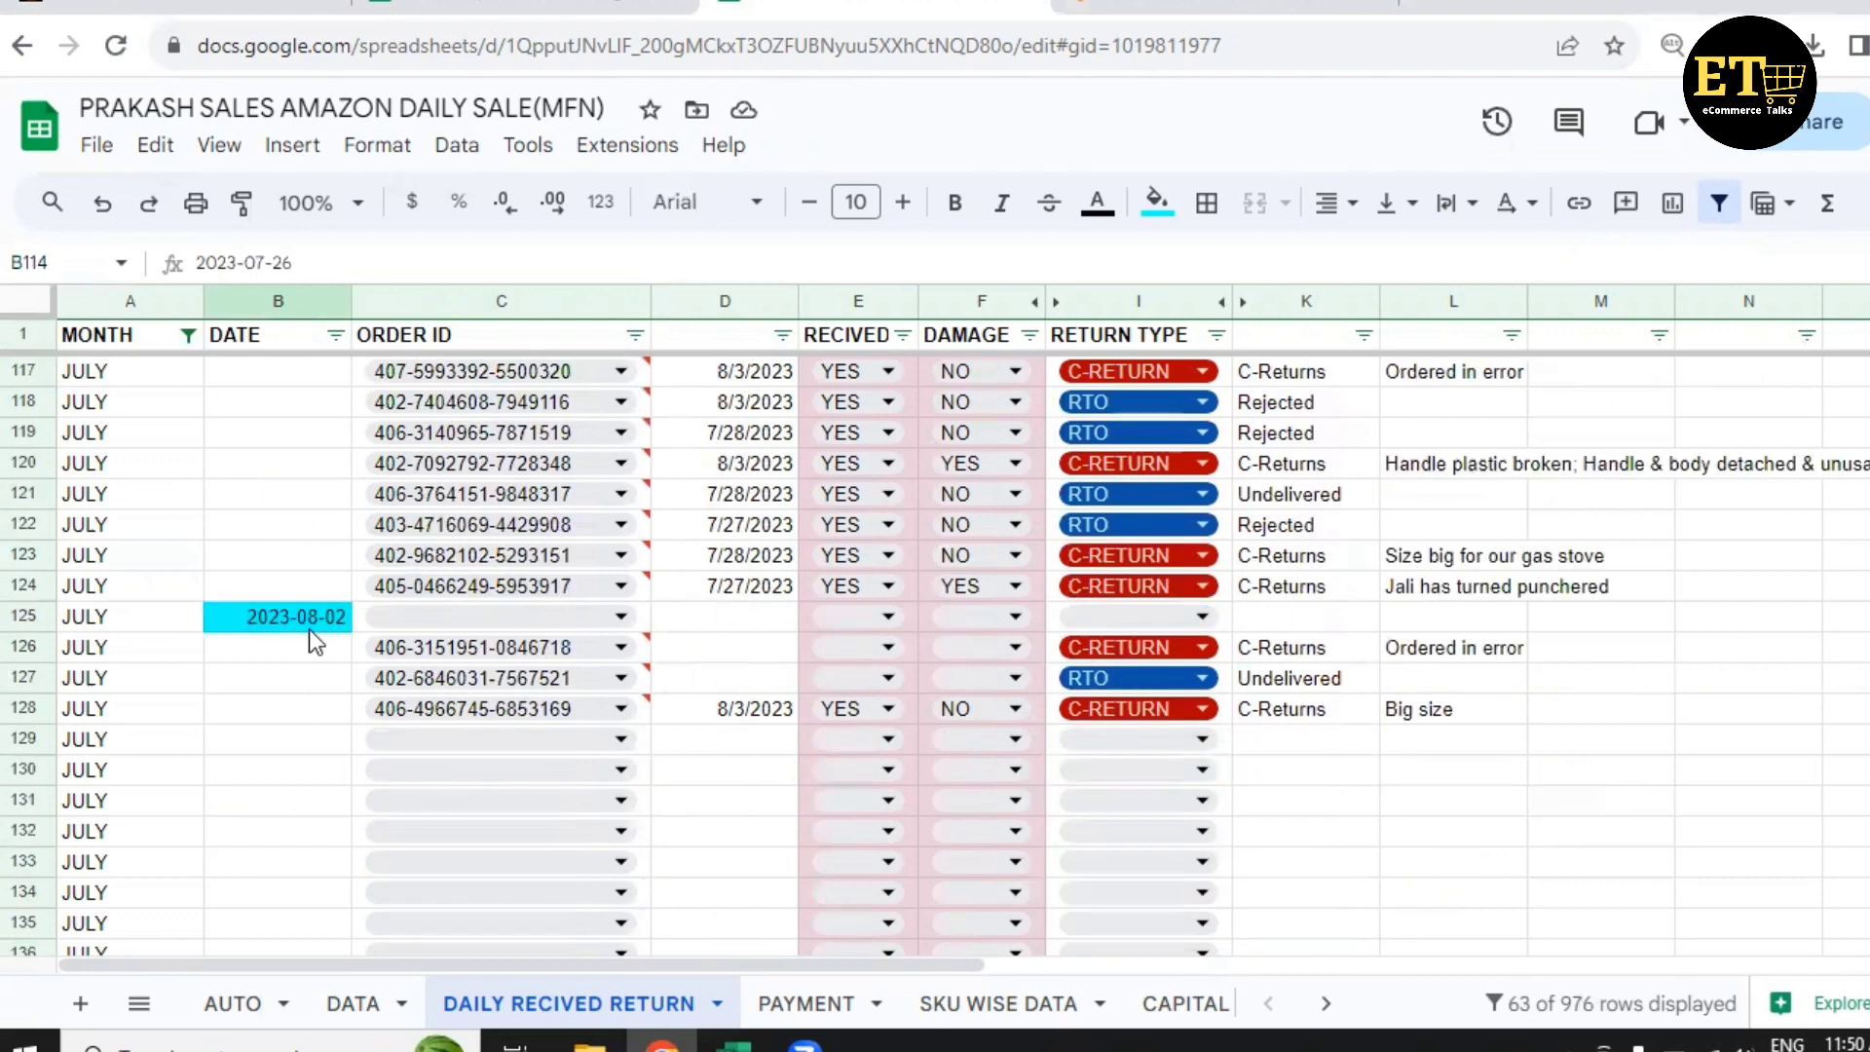
{"action": "scroll", "coordinate": [489, 709], "scroll_direction": "up", "scroll_amount": 4}
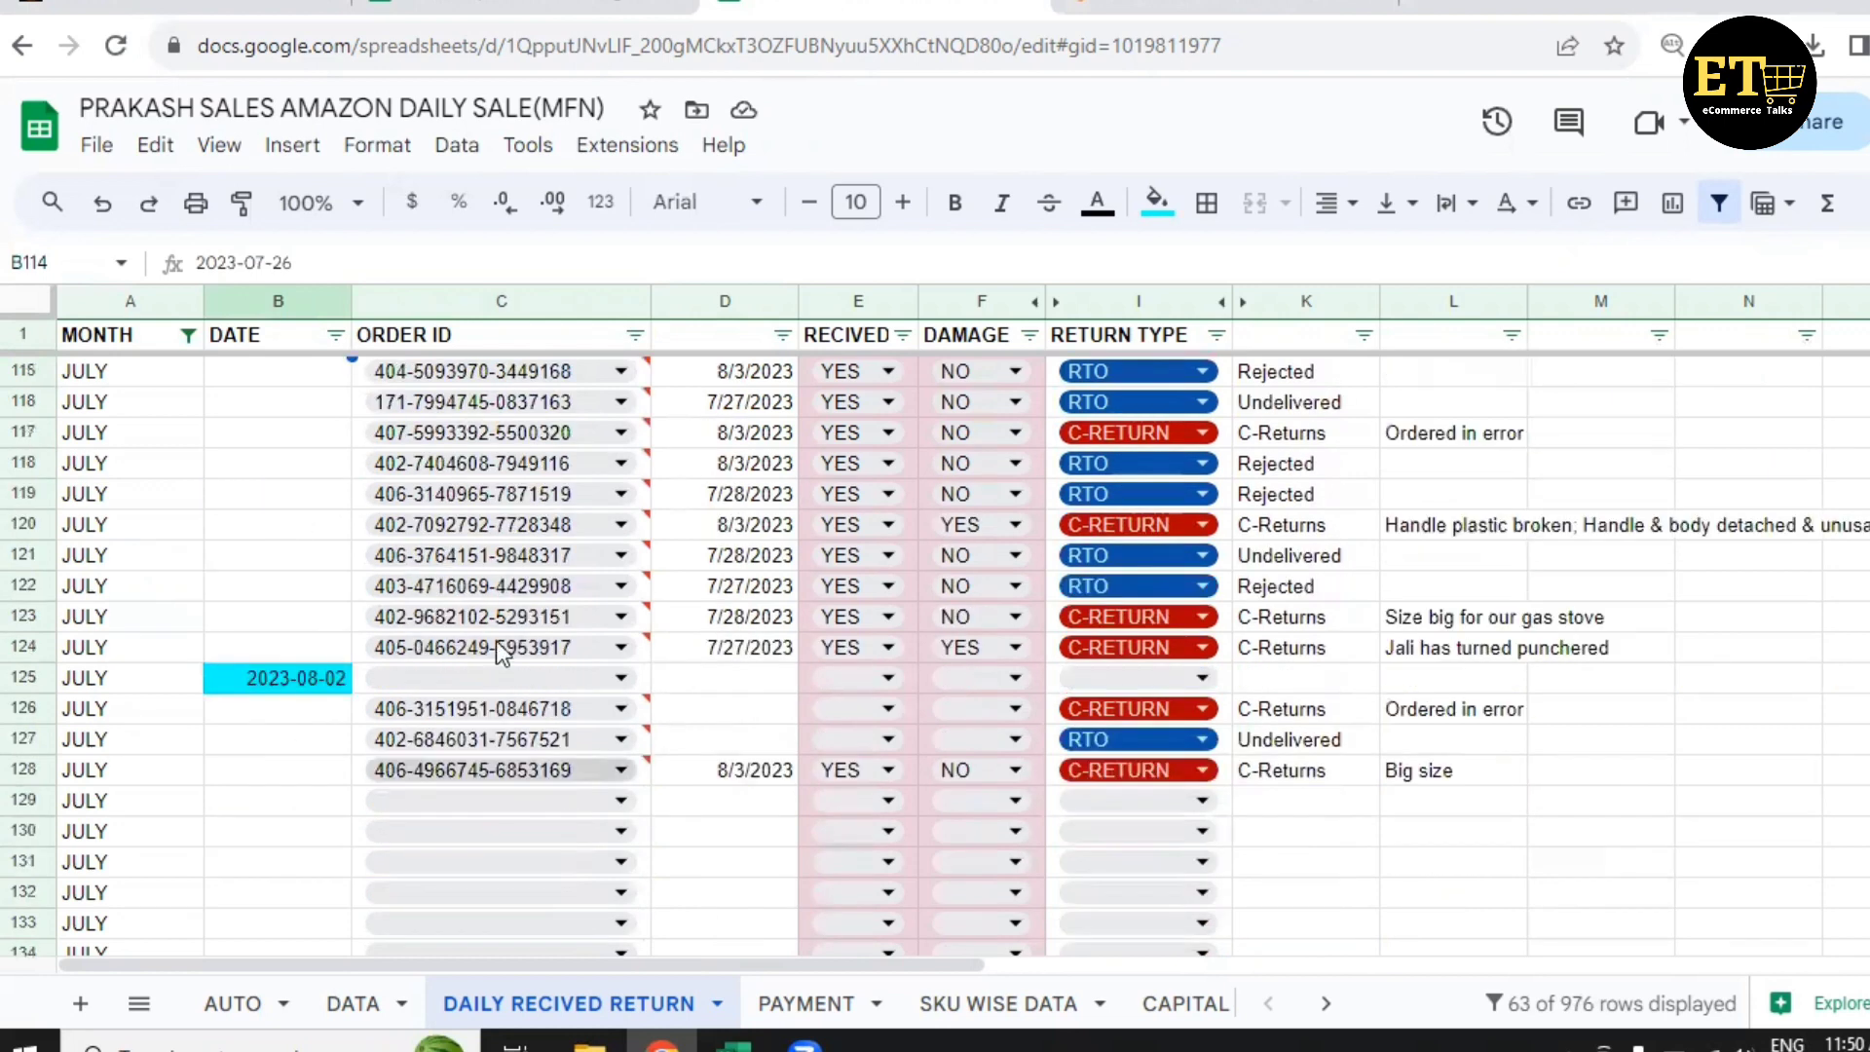
{"action": "scroll", "coordinate": [483, 706], "scroll_direction": "down", "scroll_amount": 4}
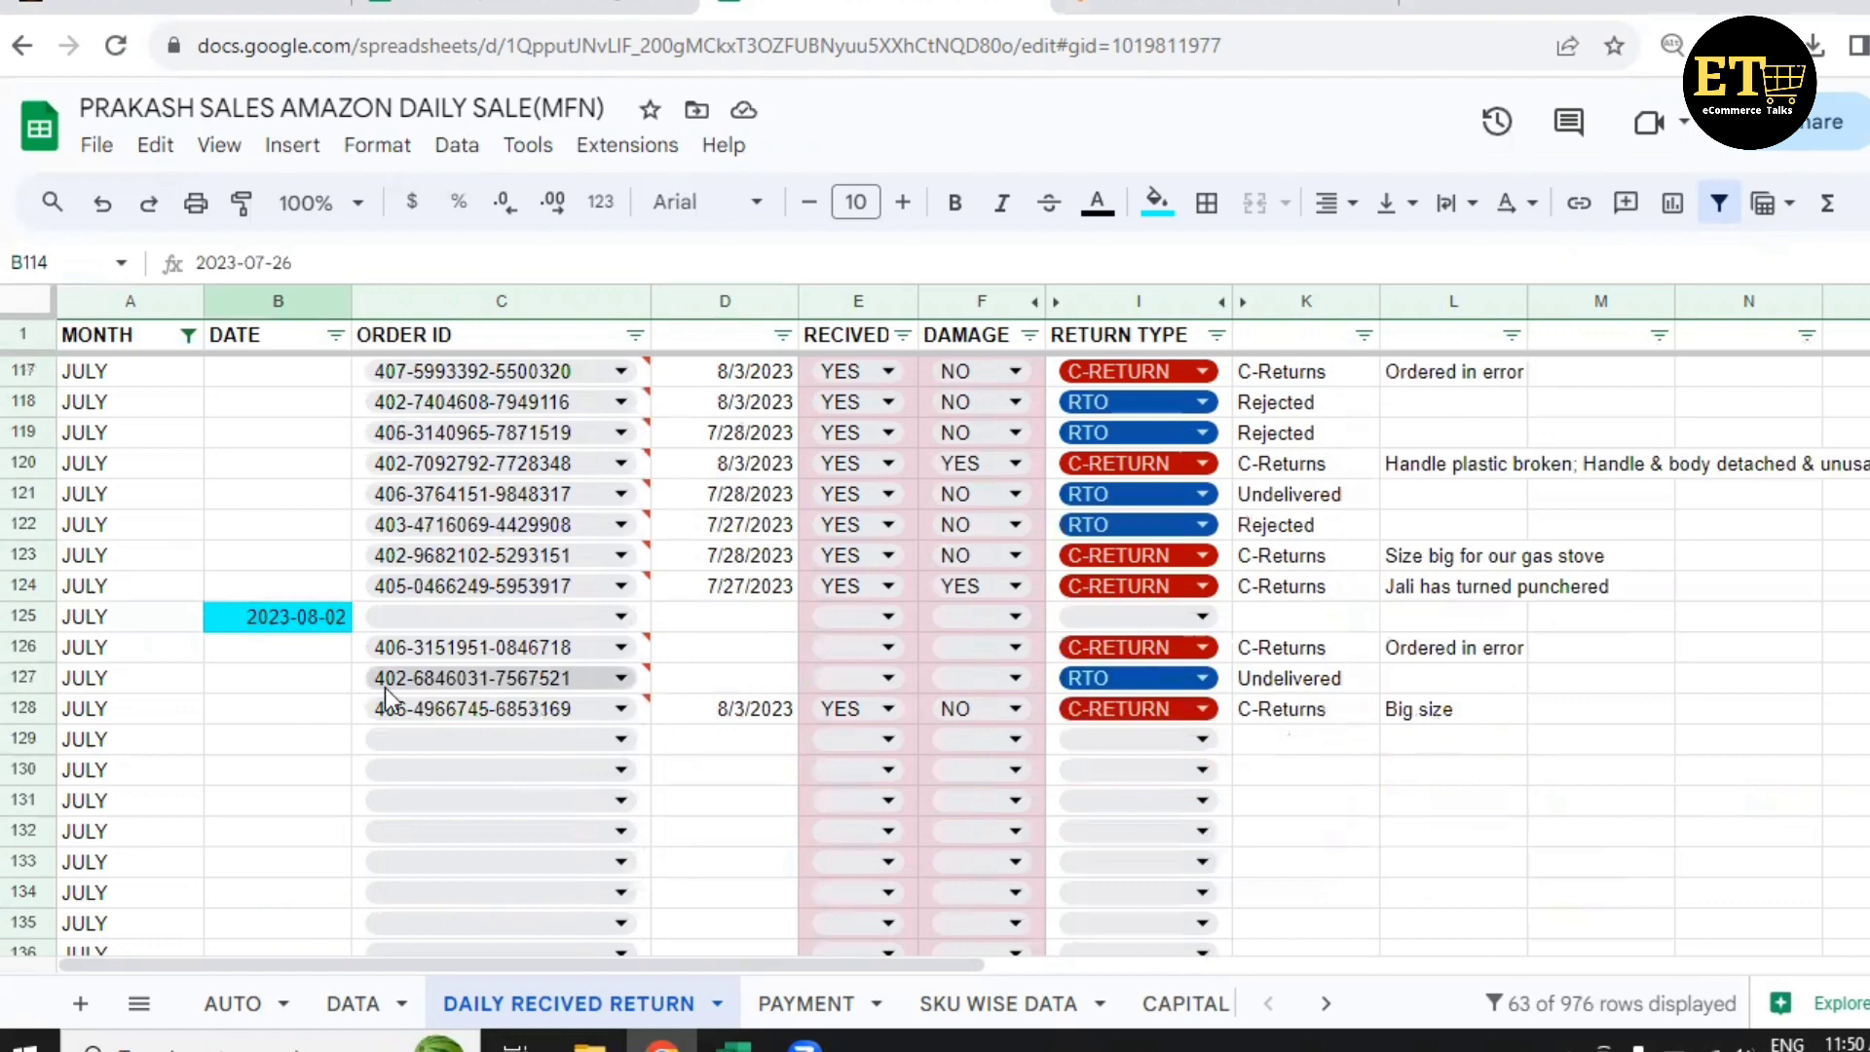
Switch to the untitled return-tracking spreadsheet and enter the date 3-08-2023 in B2 of the DATE column.
{"action": "left_click", "coordinate": [438, 5]}
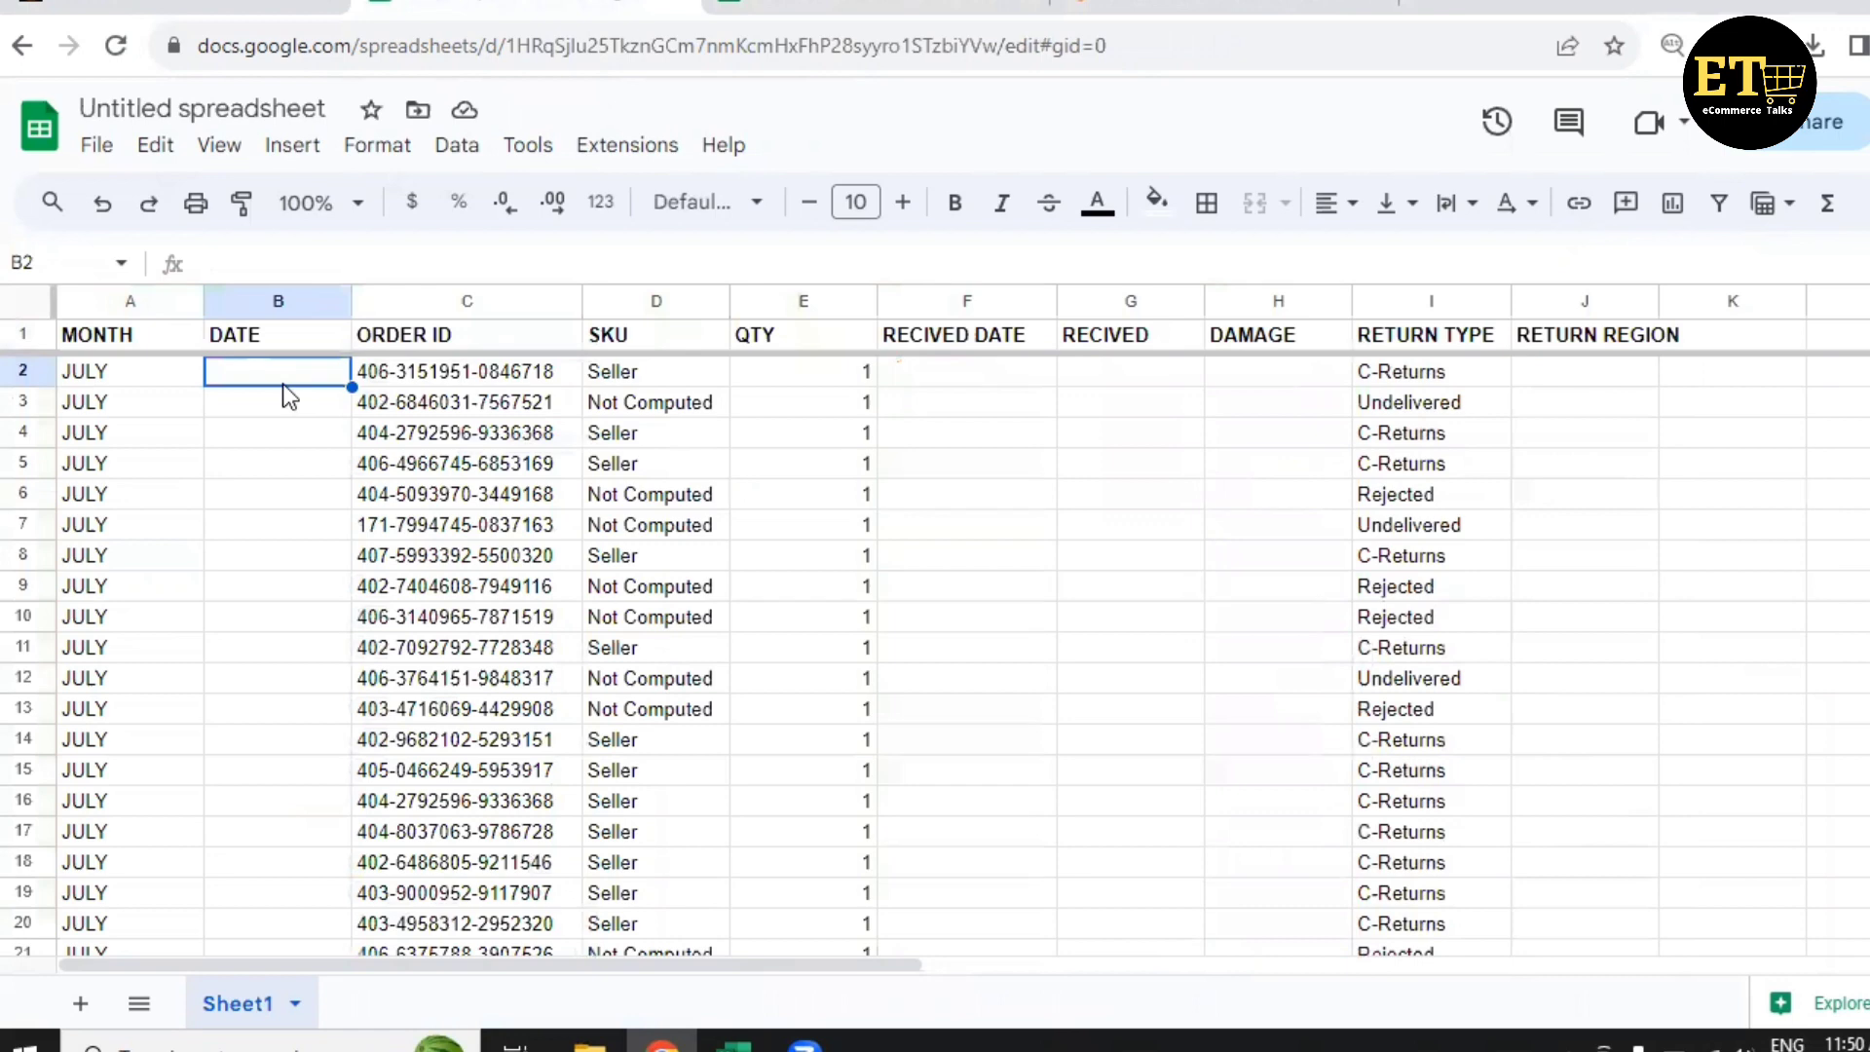
{"action": "type", "text": "3."}
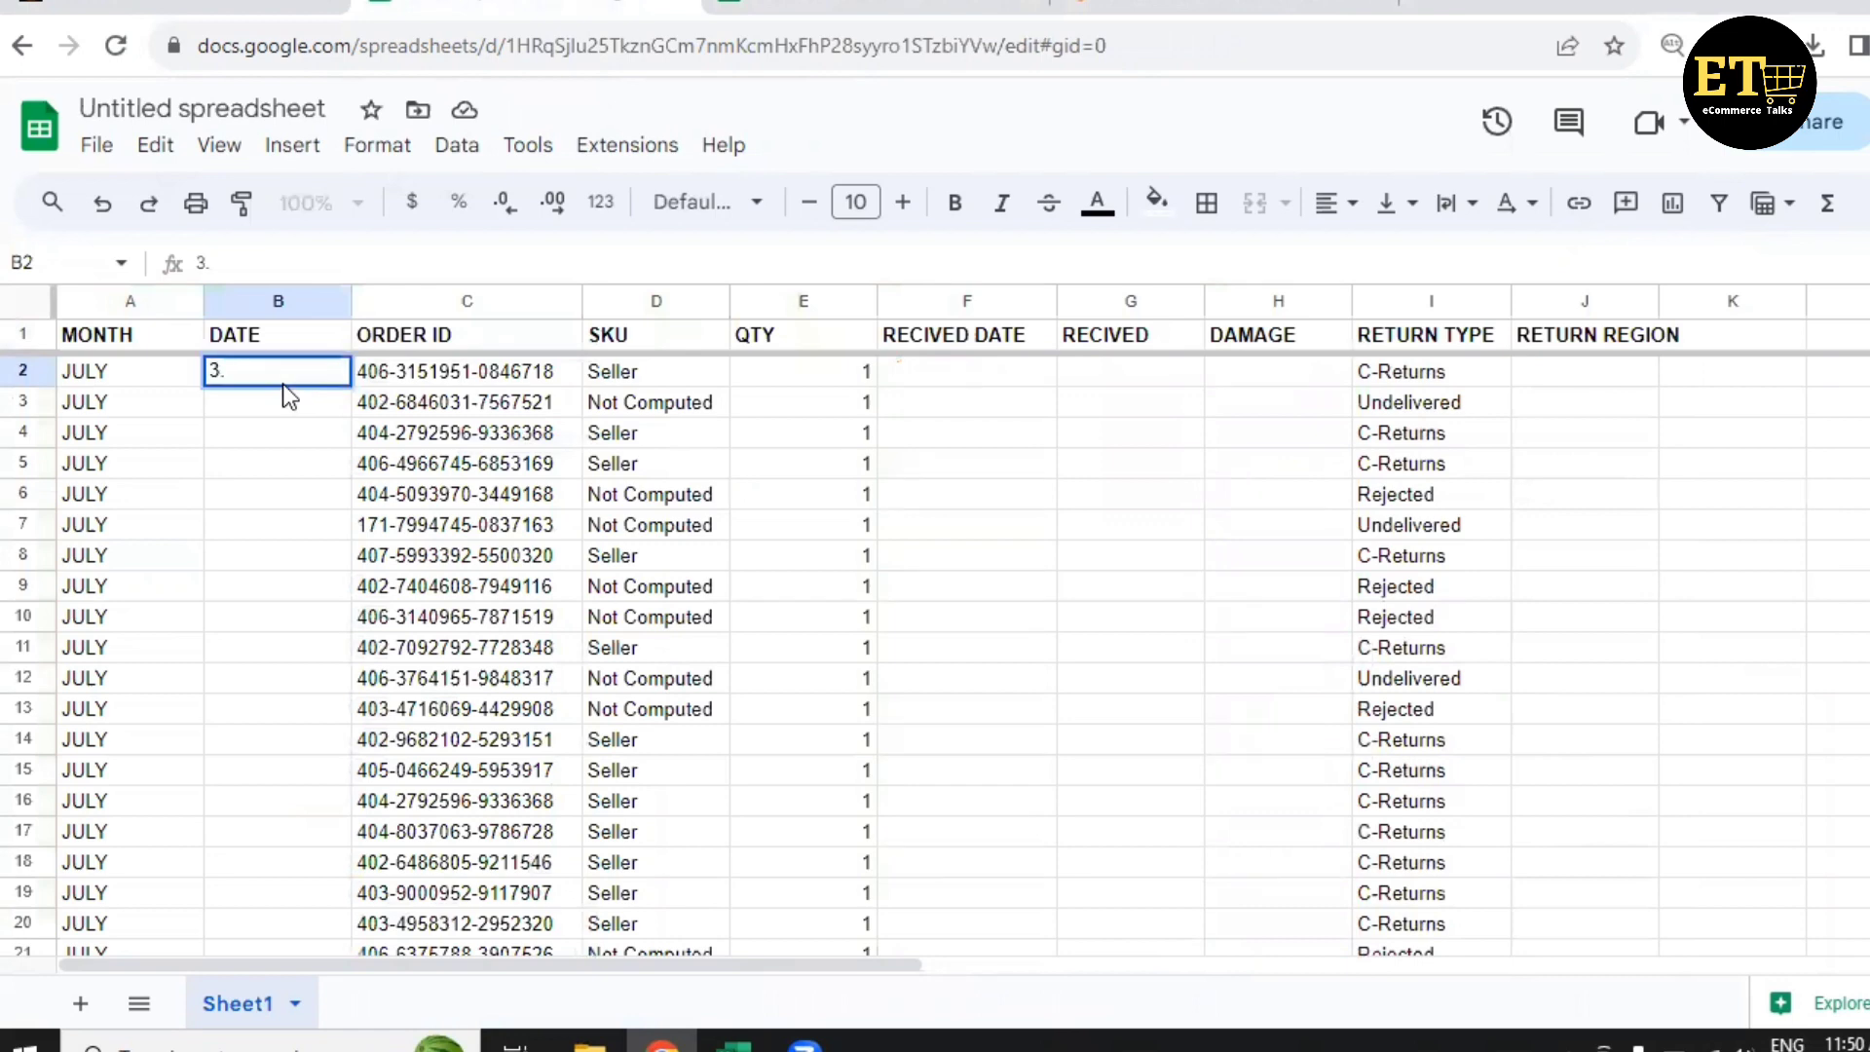
{"action": "type", "text": "08-2023"}
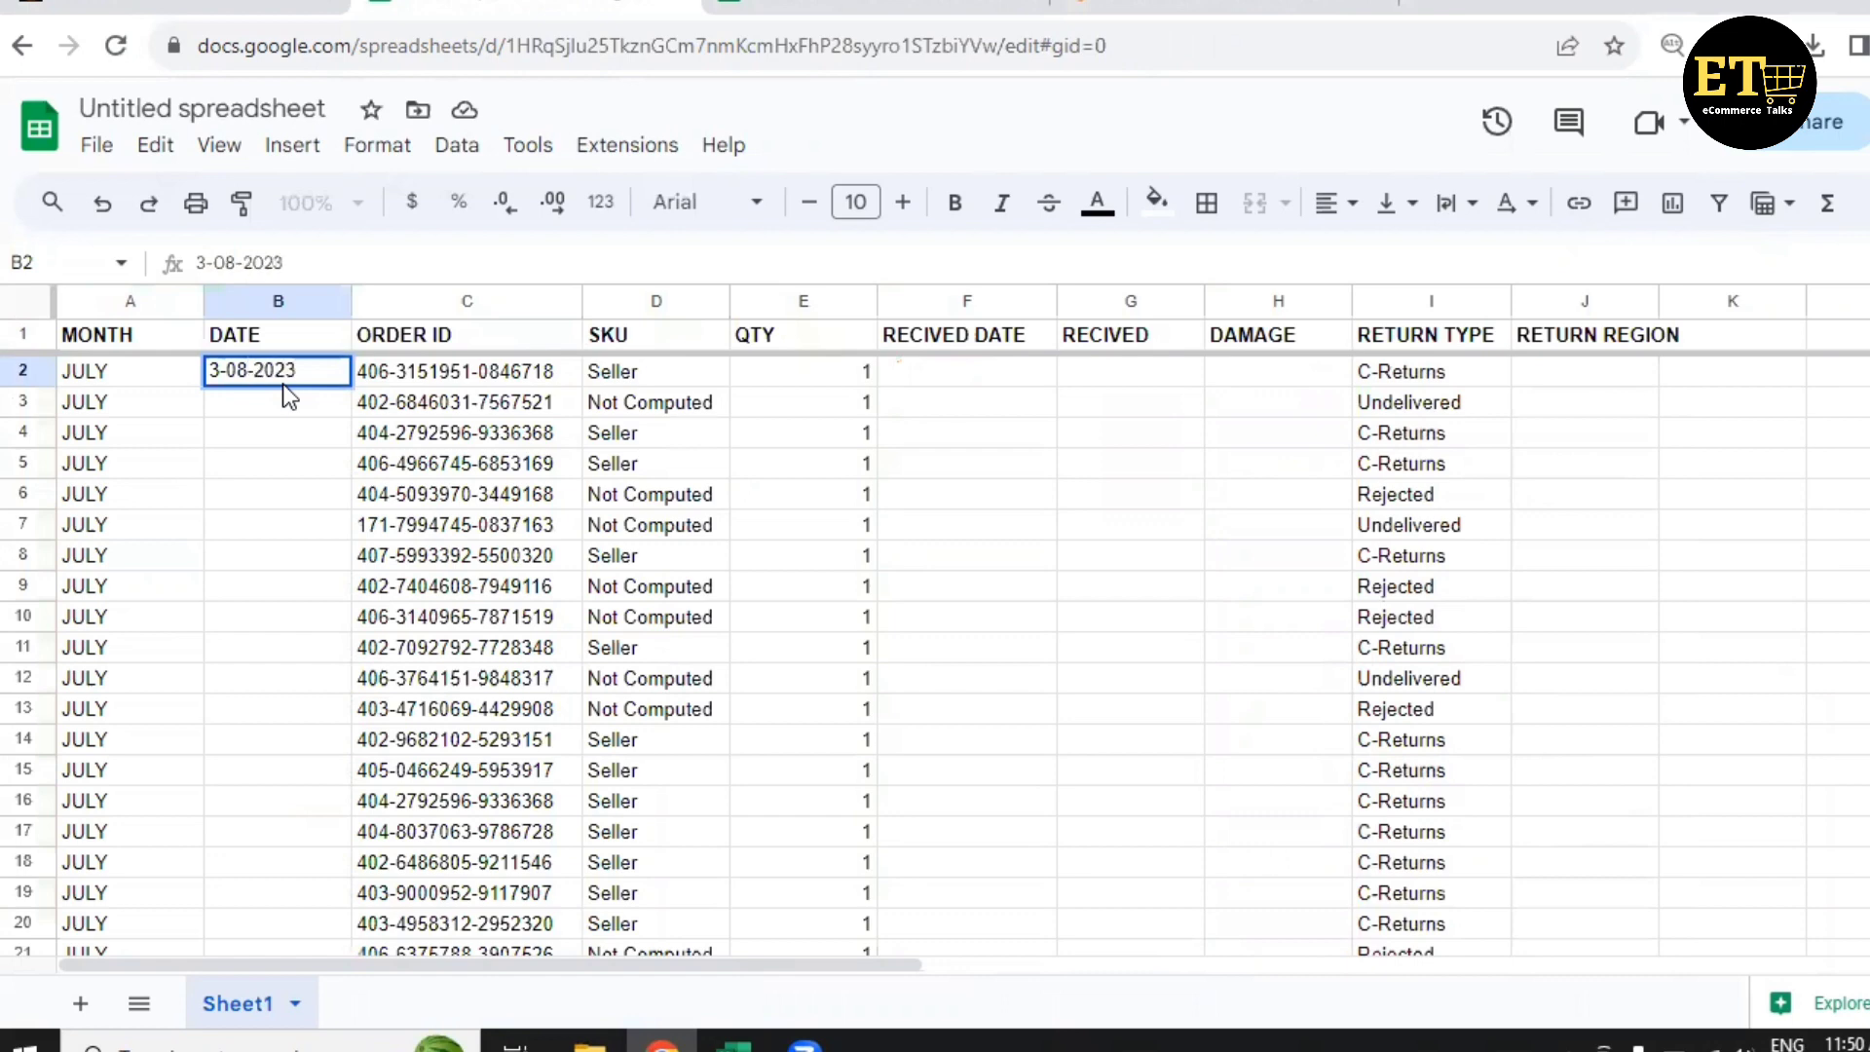
{"action": "key", "text": "Tab"}
Review the order rows listed beneath the date entry, down to the last filled row of the sheet.
{"action": "scroll", "coordinate": [290, 437], "scroll_direction": "down", "scroll_amount": 2}
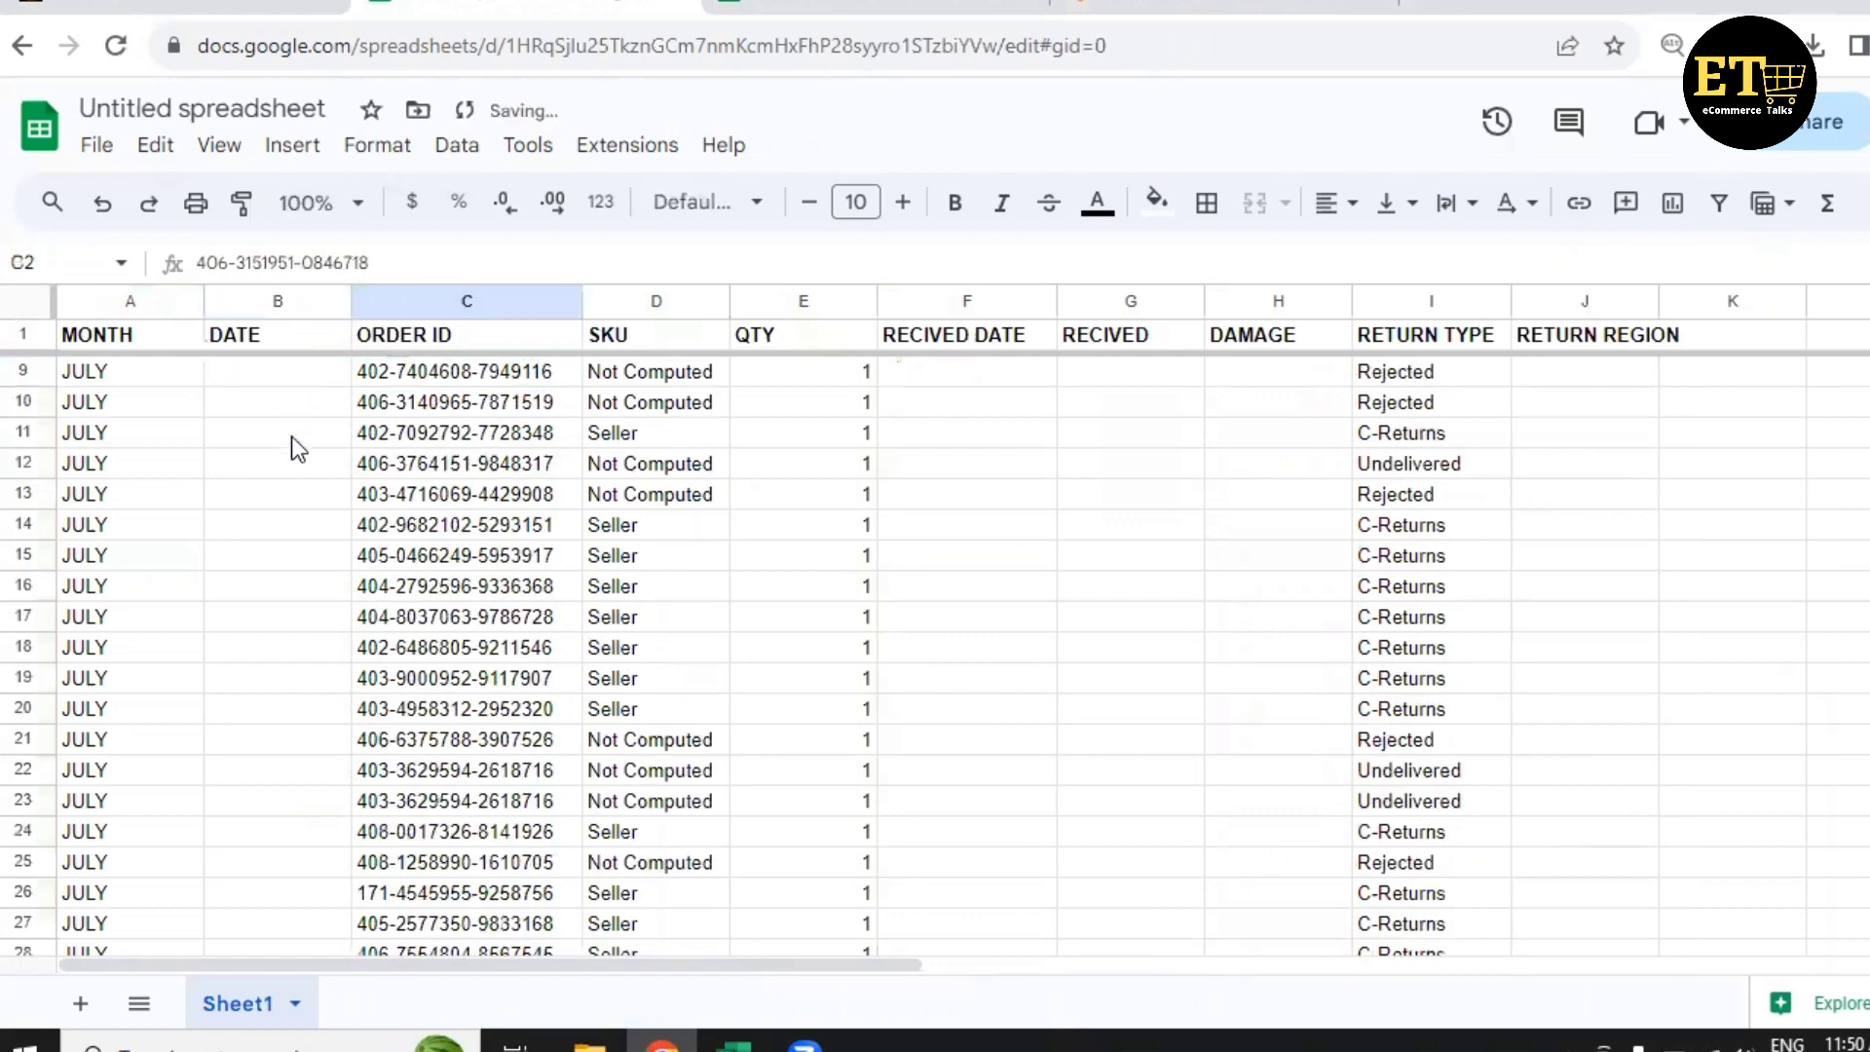
{"action": "scroll", "coordinate": [308, 611], "scroll_direction": "down", "scroll_amount": 8}
{"action": "left_click", "coordinate": [308, 412]}
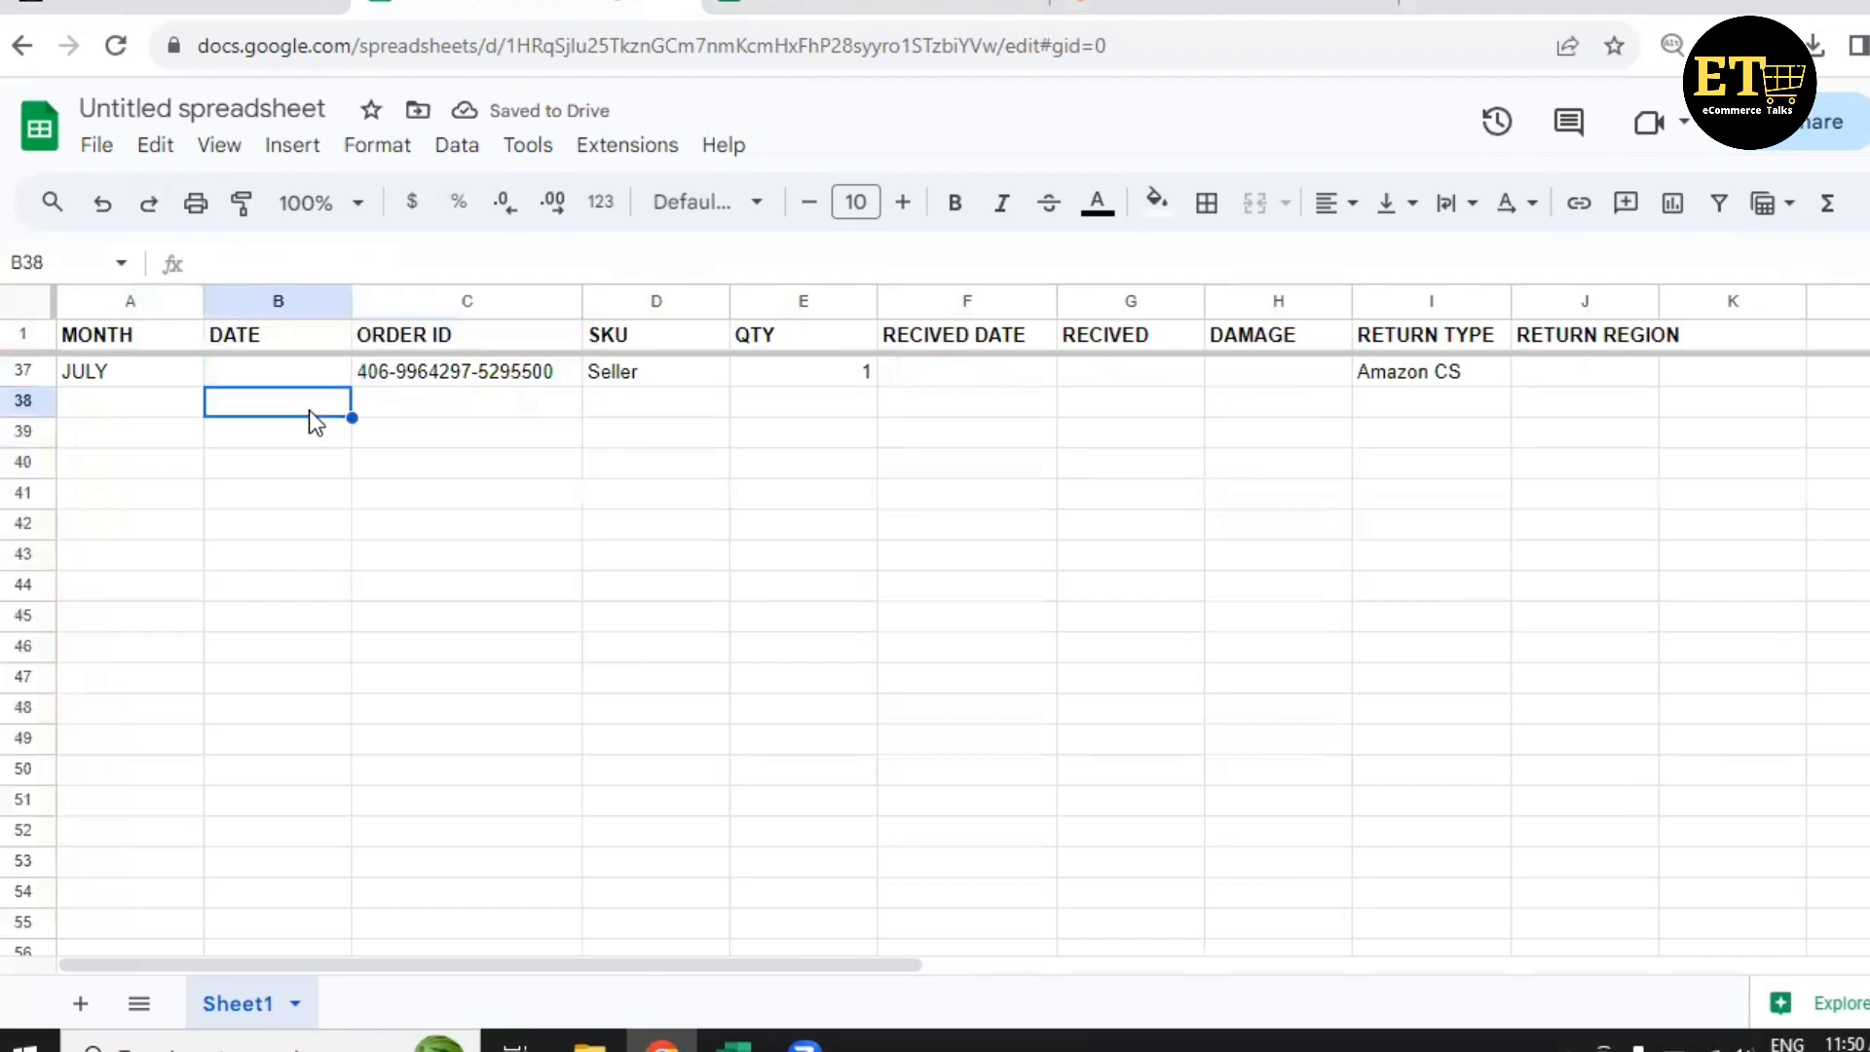
{"action": "scroll", "coordinate": [360, 551], "scroll_direction": "up", "scroll_amount": 10}
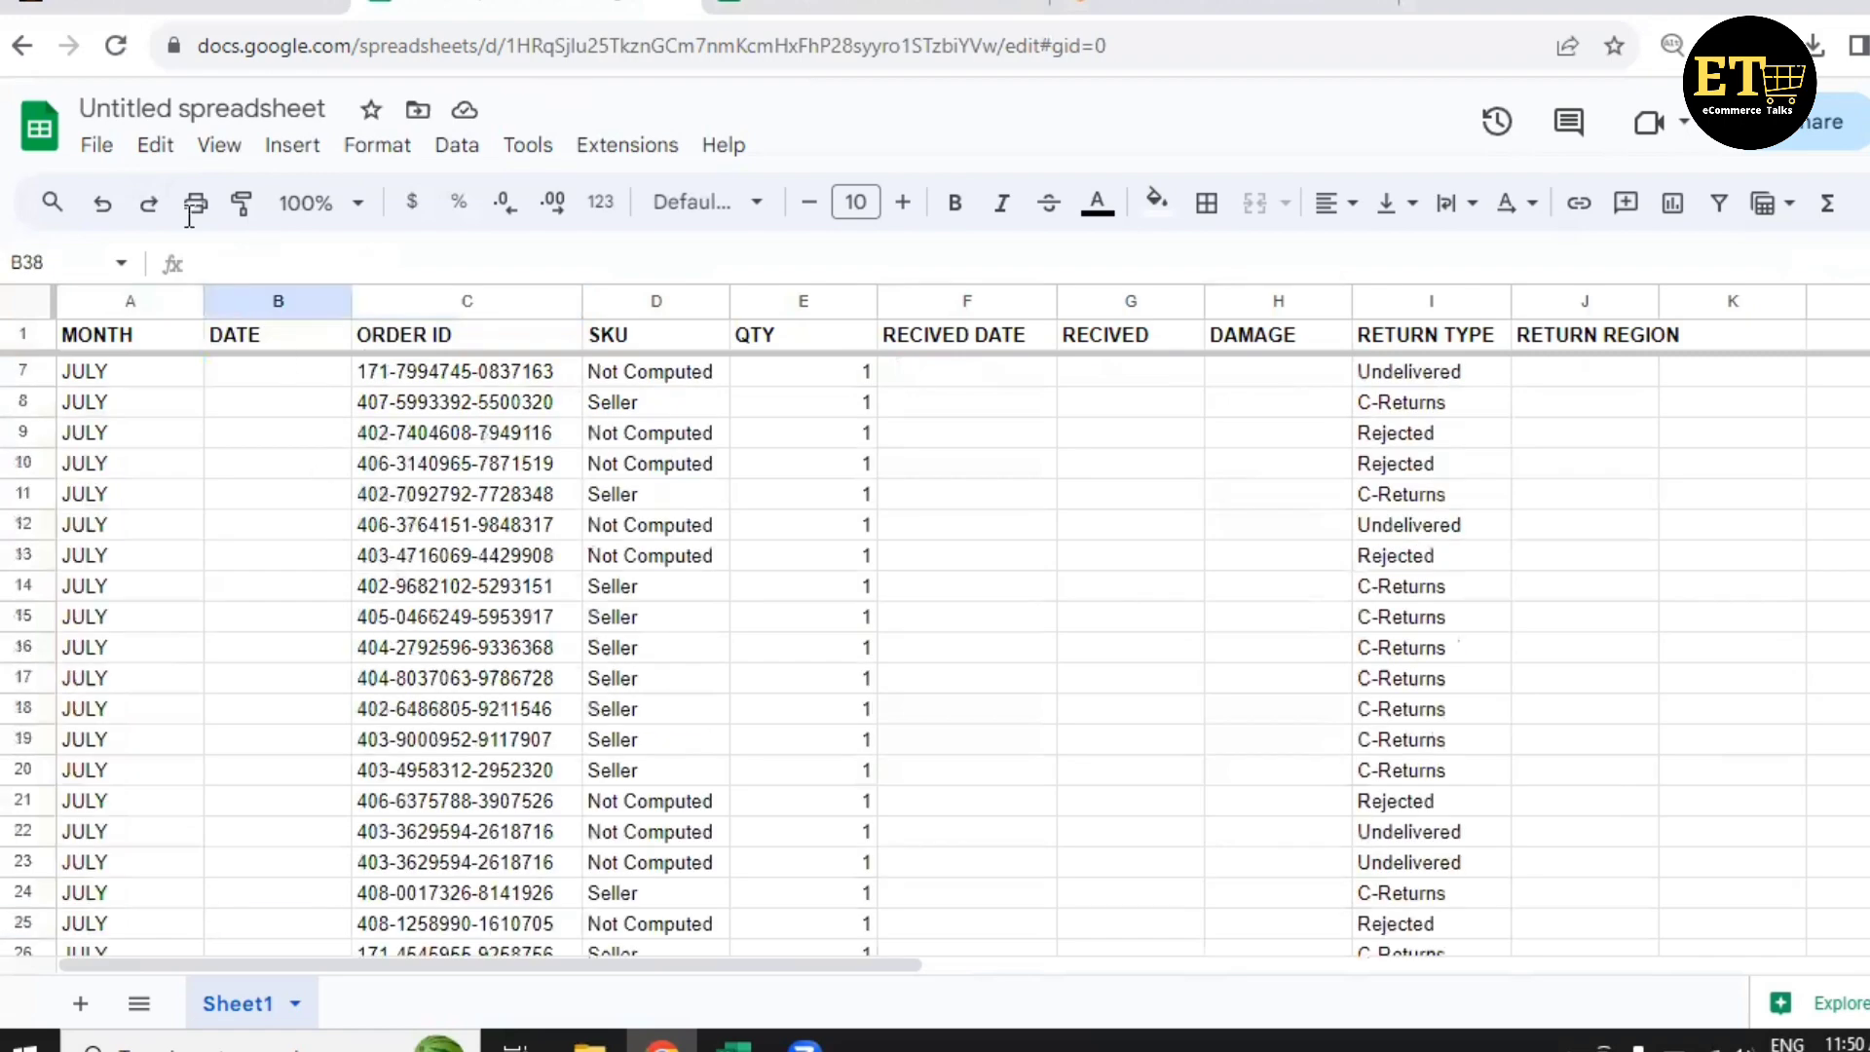
{"action": "scroll", "coordinate": [276, 446], "scroll_direction": "up", "scroll_amount": 2}
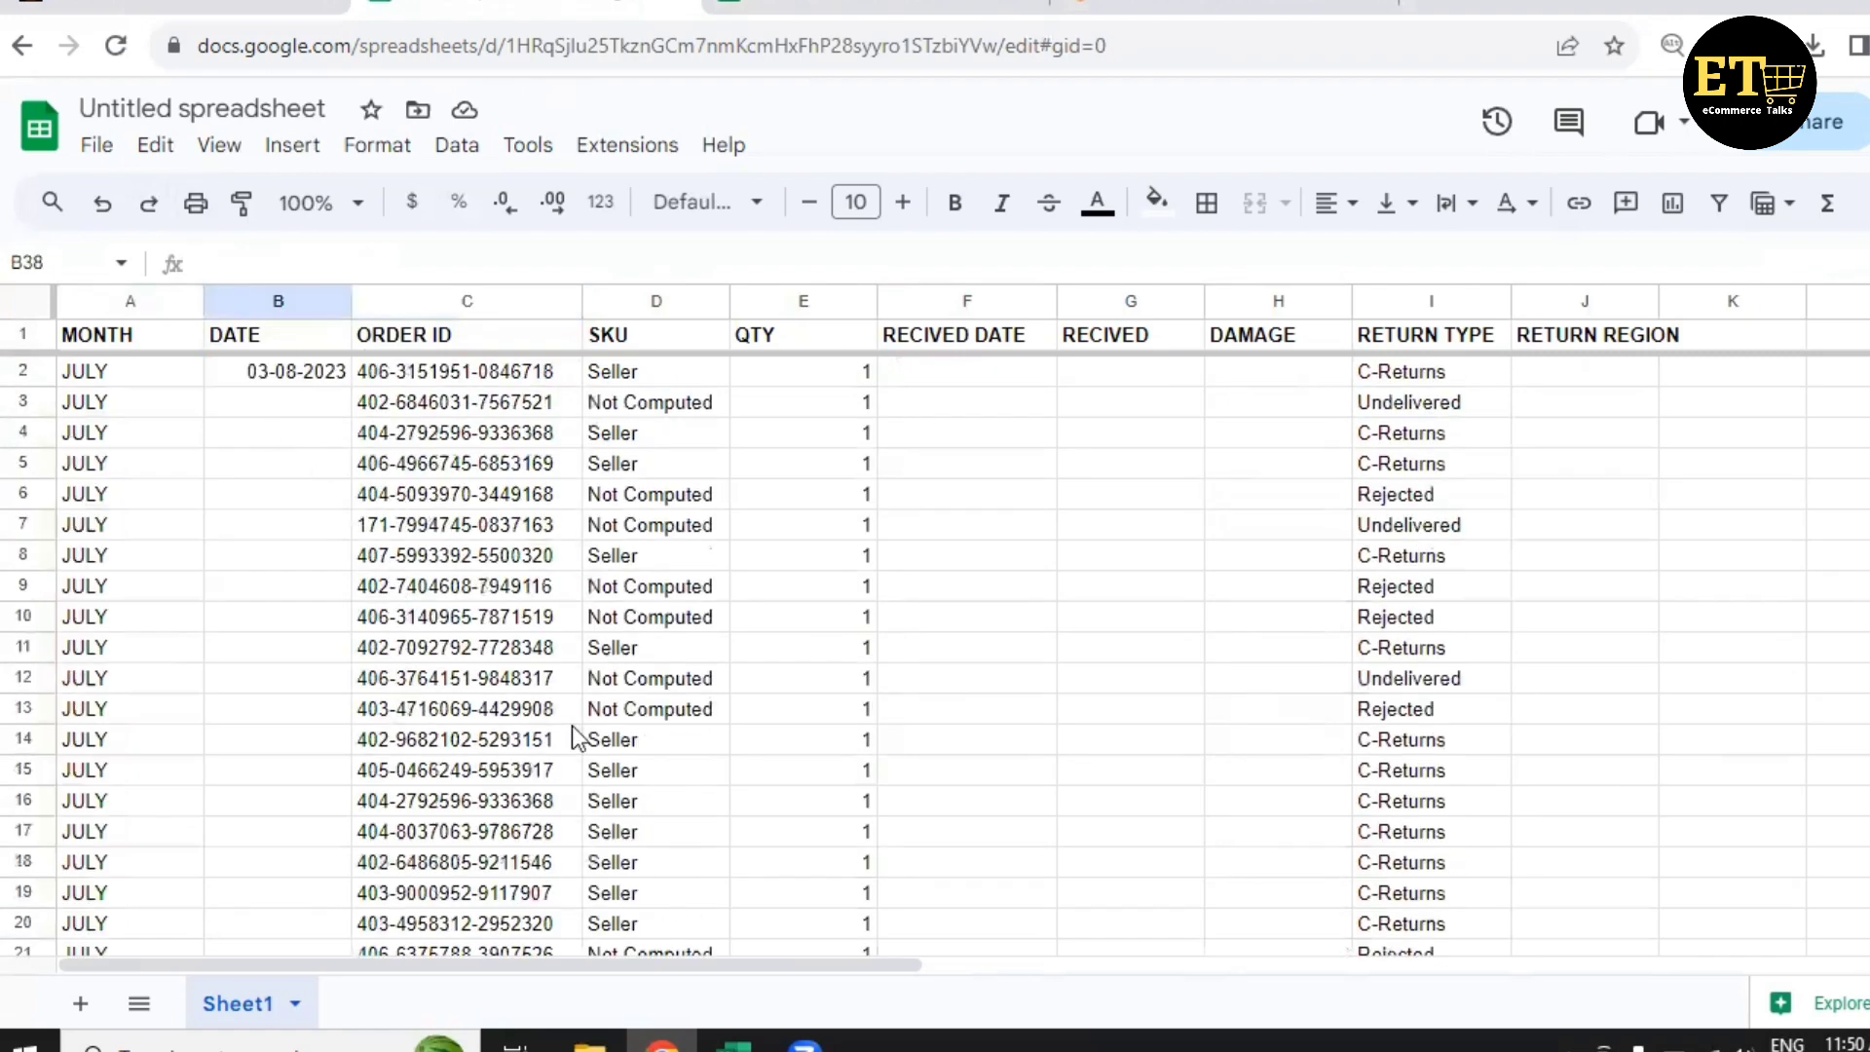
{"action": "scroll", "coordinate": [347, 400], "scroll_direction": "down", "scroll_amount": 3}
{"action": "scroll", "coordinate": [414, 662], "scroll_direction": "down", "scroll_amount": 4}
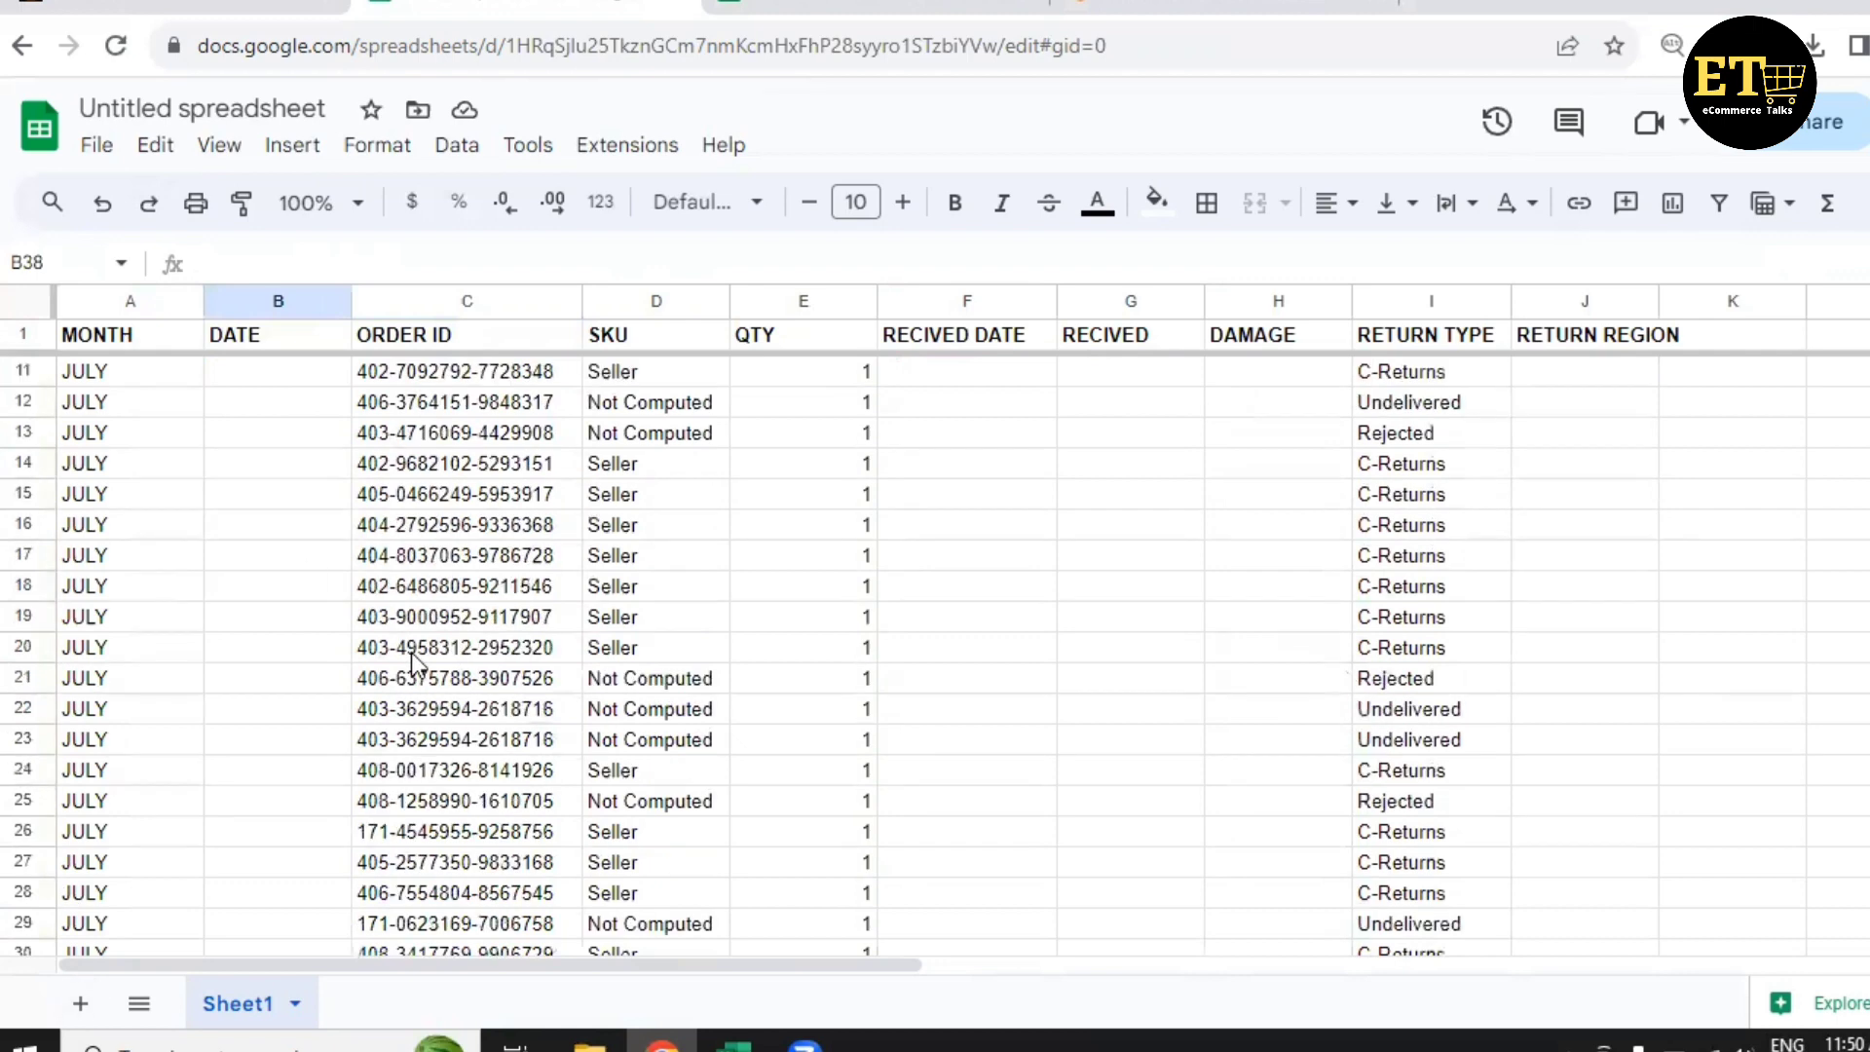
{"action": "scroll", "coordinate": [409, 668], "scroll_direction": "down", "scroll_amount": 3}
{"action": "scroll", "coordinate": [451, 764], "scroll_direction": "up", "scroll_amount": 9}
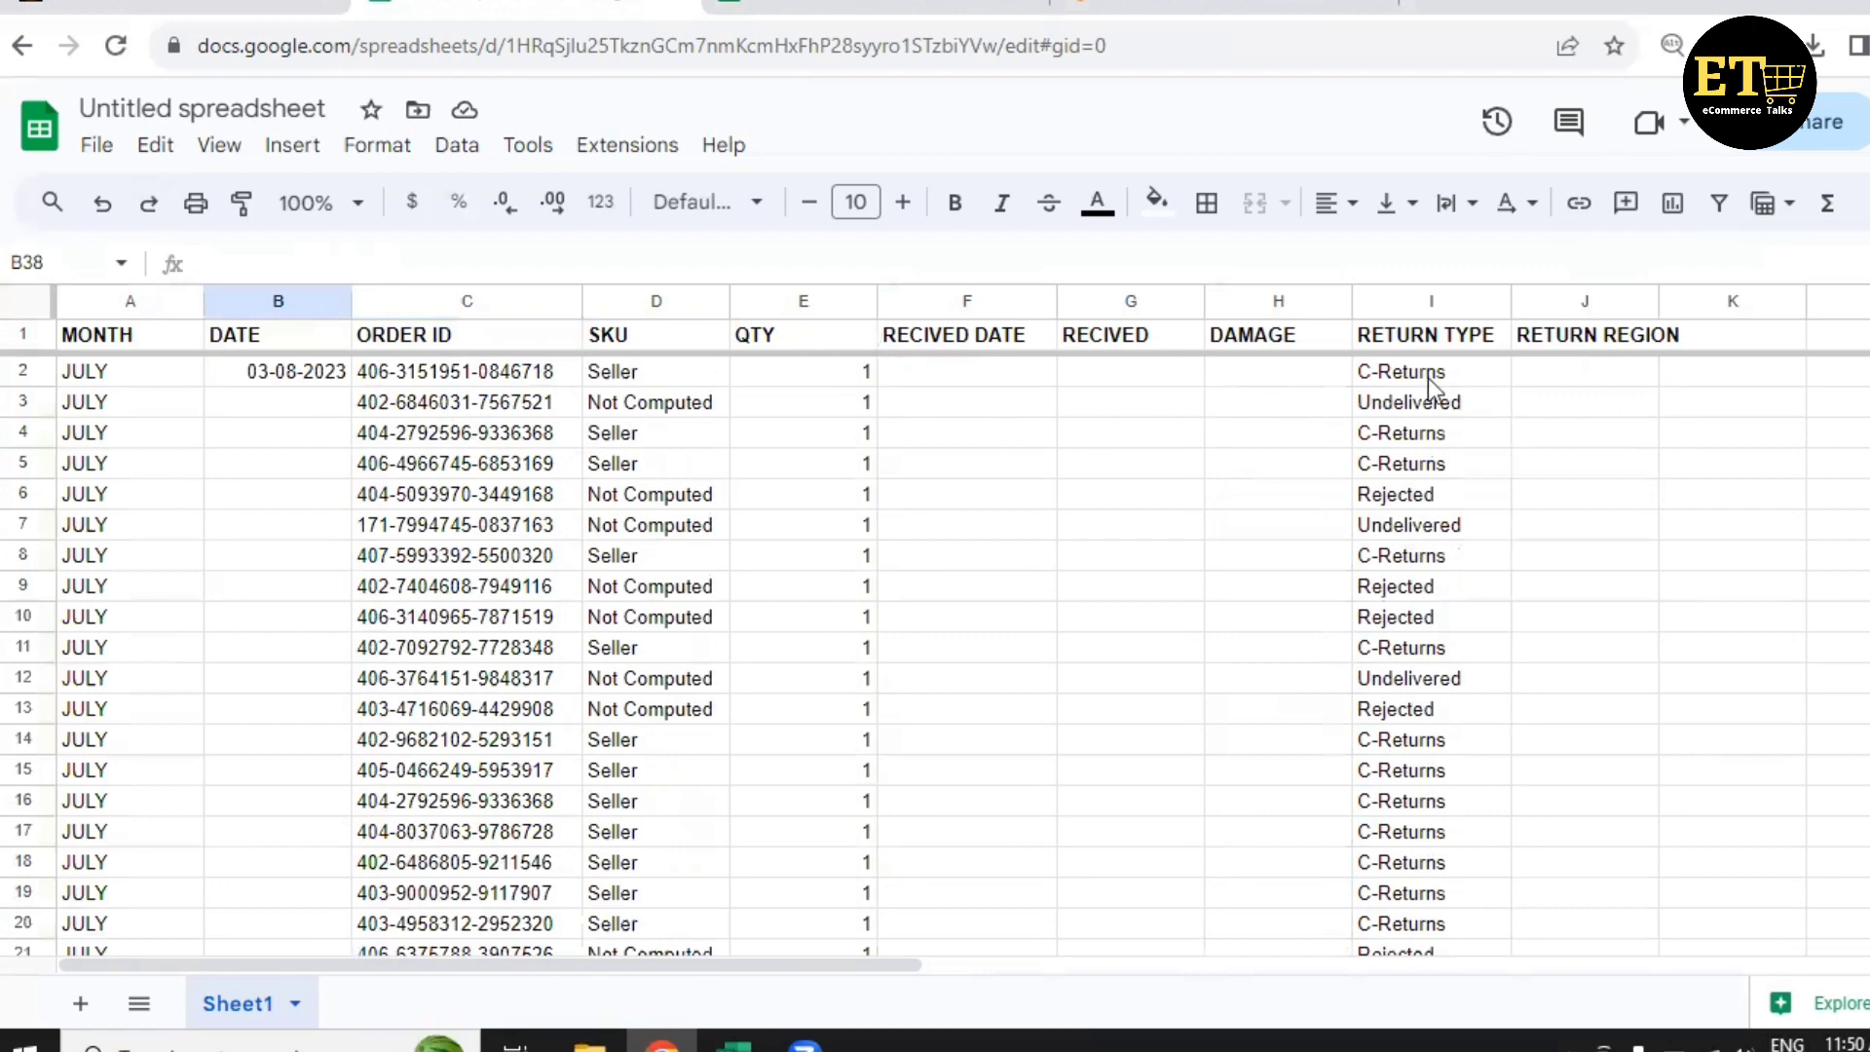
Widen the RETURN REGION column and check the return columns of the second Excel return report.
{"action": "left_click_drag", "start_coordinate": [1659, 301], "coordinate": [1709, 301]}
{"action": "left_click", "coordinate": [1668, 382]}
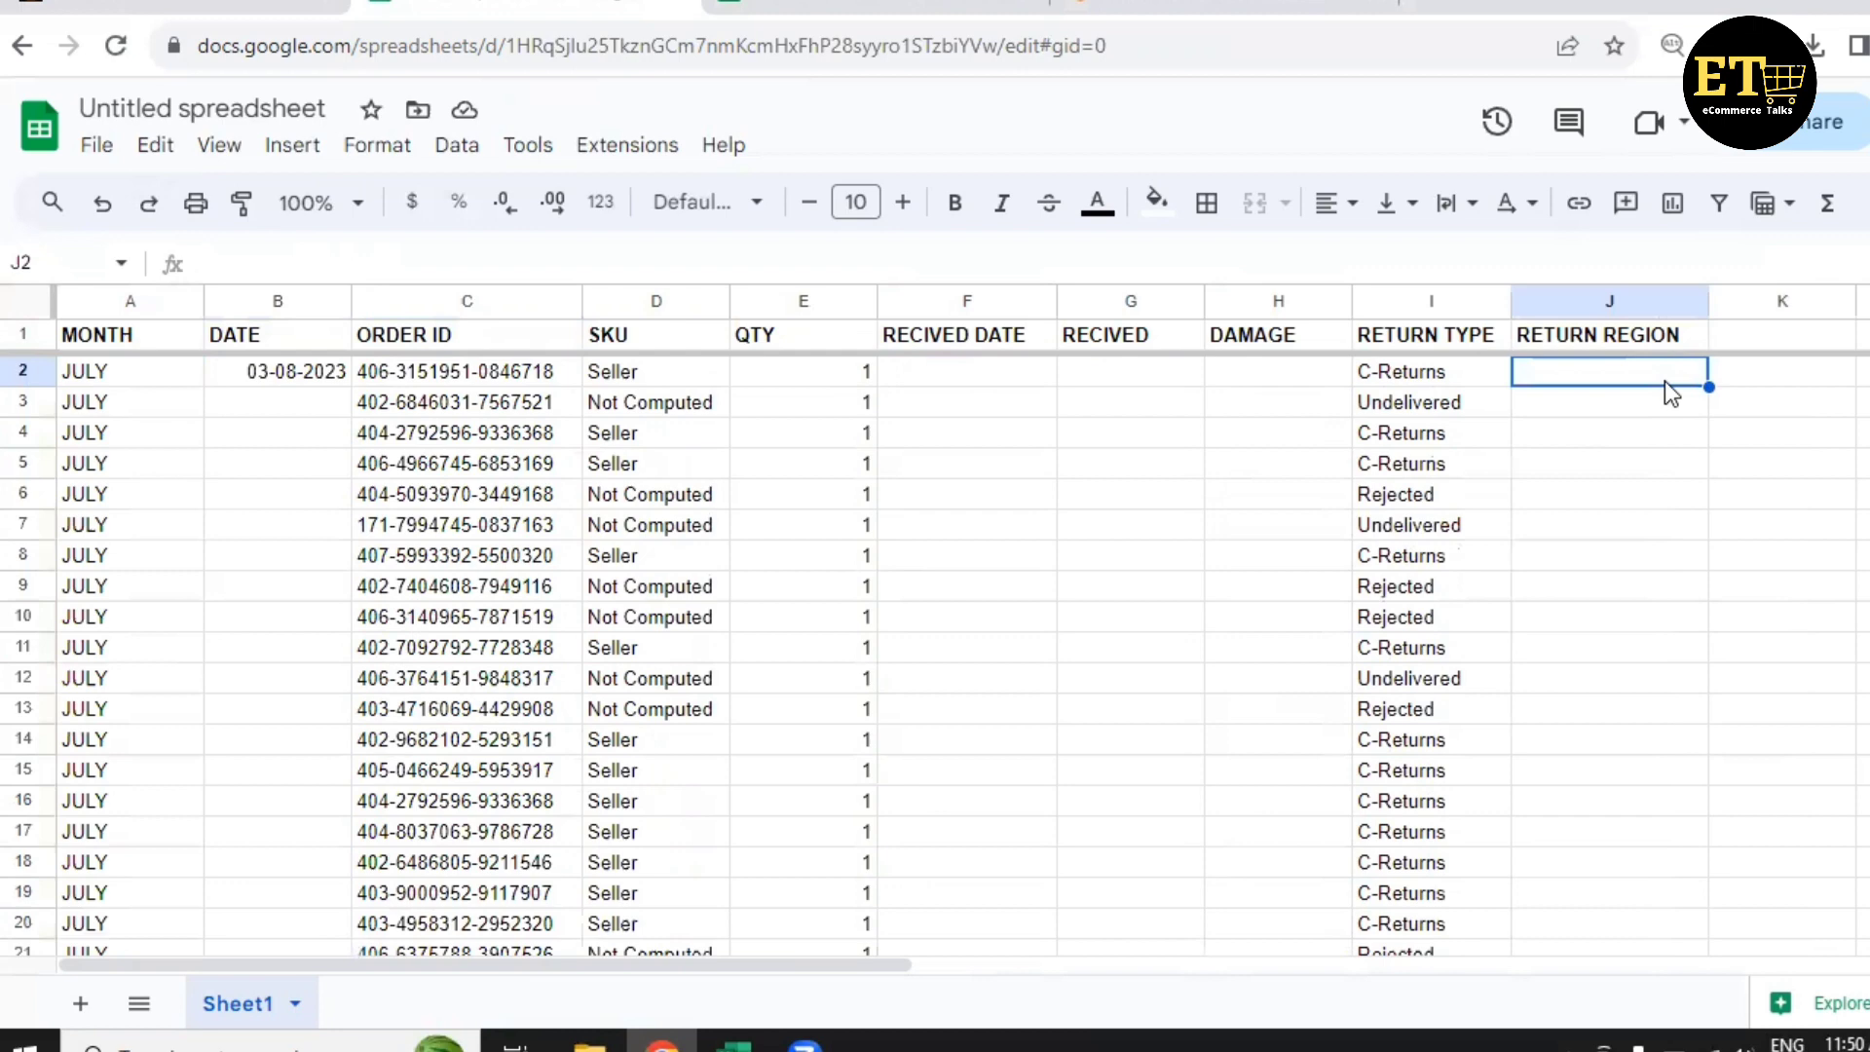
{"action": "mouse_move", "coordinate": [735, 1041]}
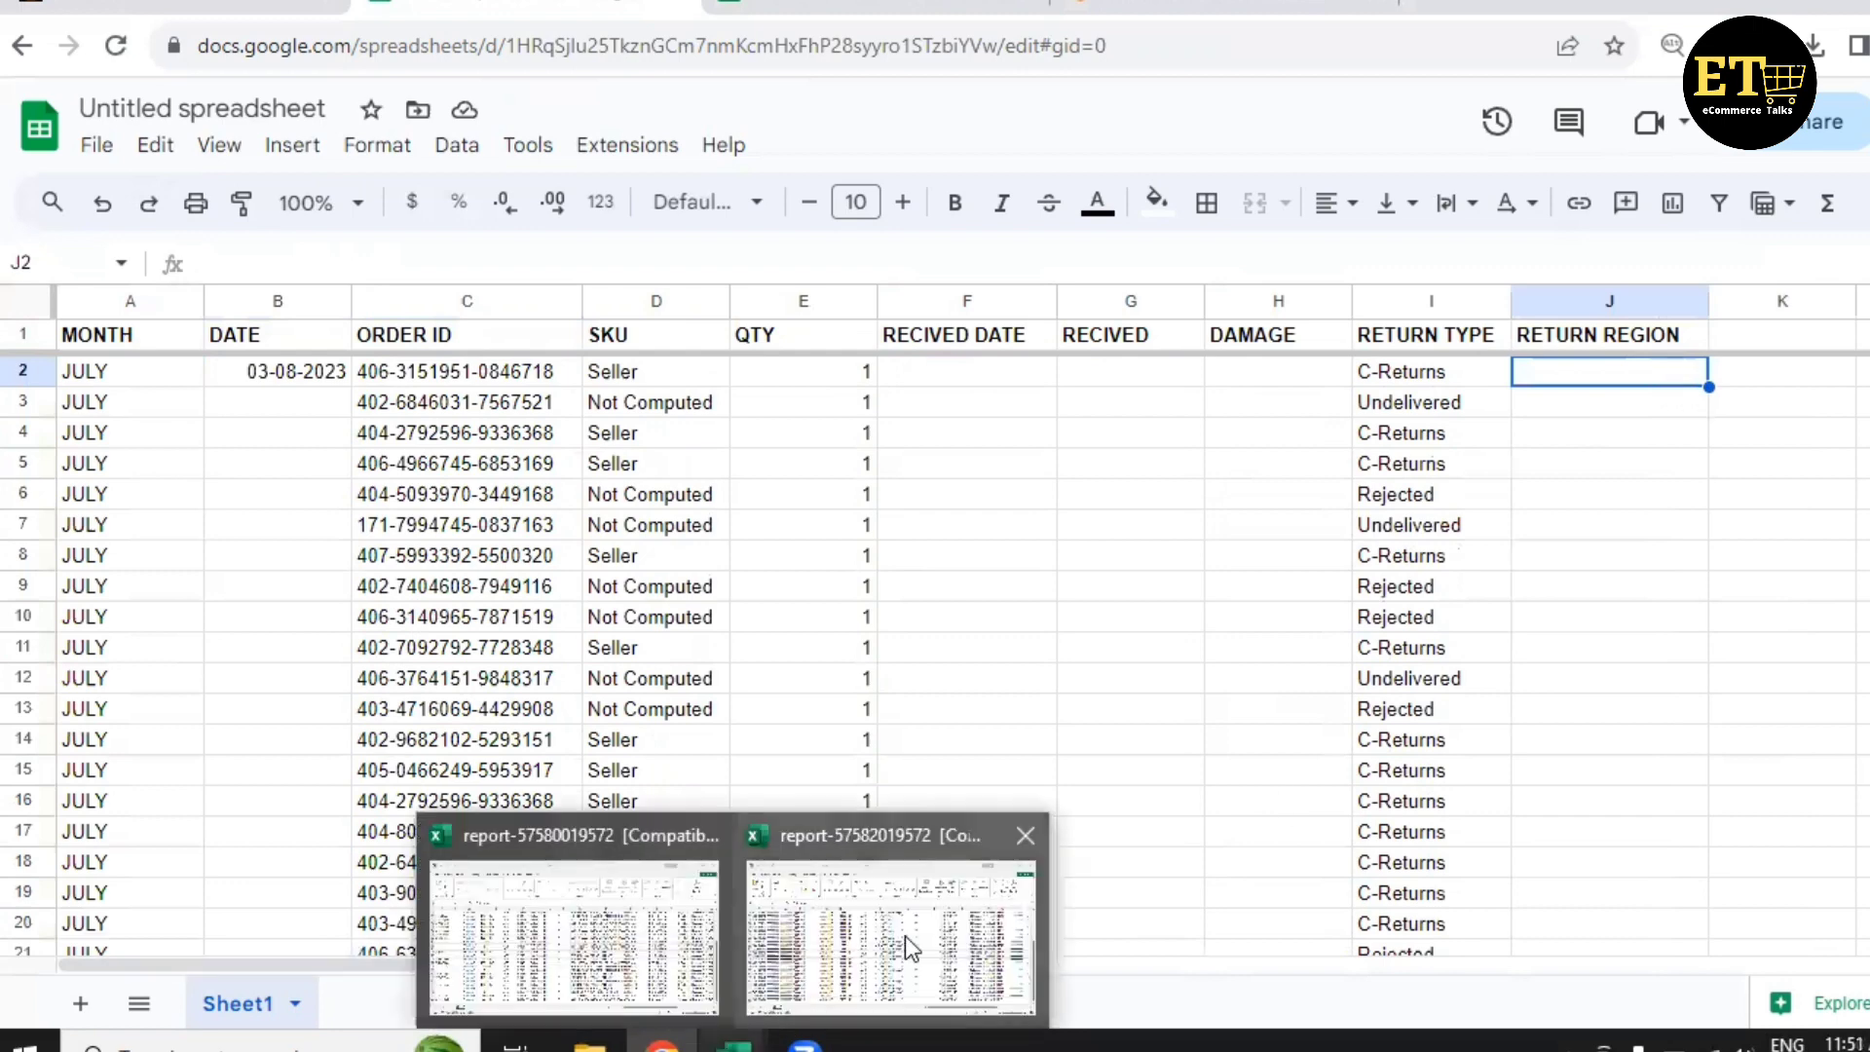
{"action": "left_click", "coordinate": [910, 945]}
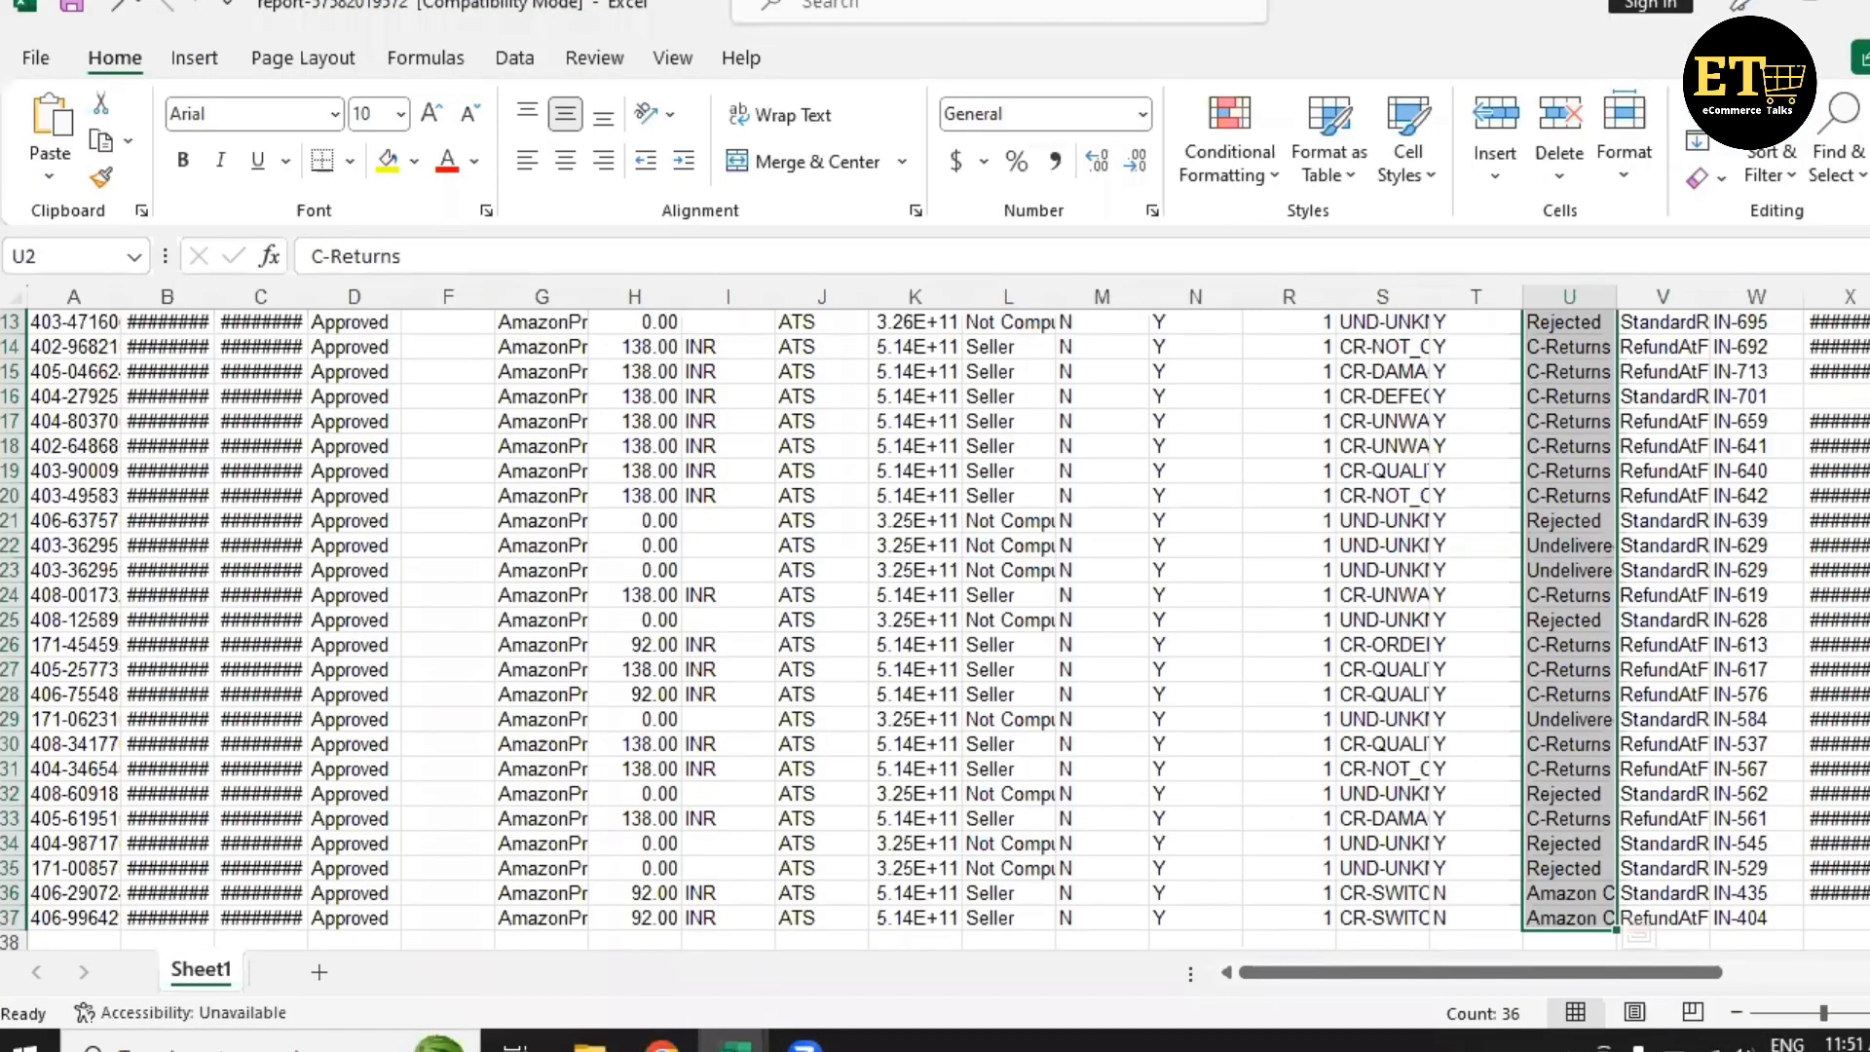
{"action": "scroll", "coordinate": [1586, 384], "scroll_direction": "up", "scroll_amount": 4}
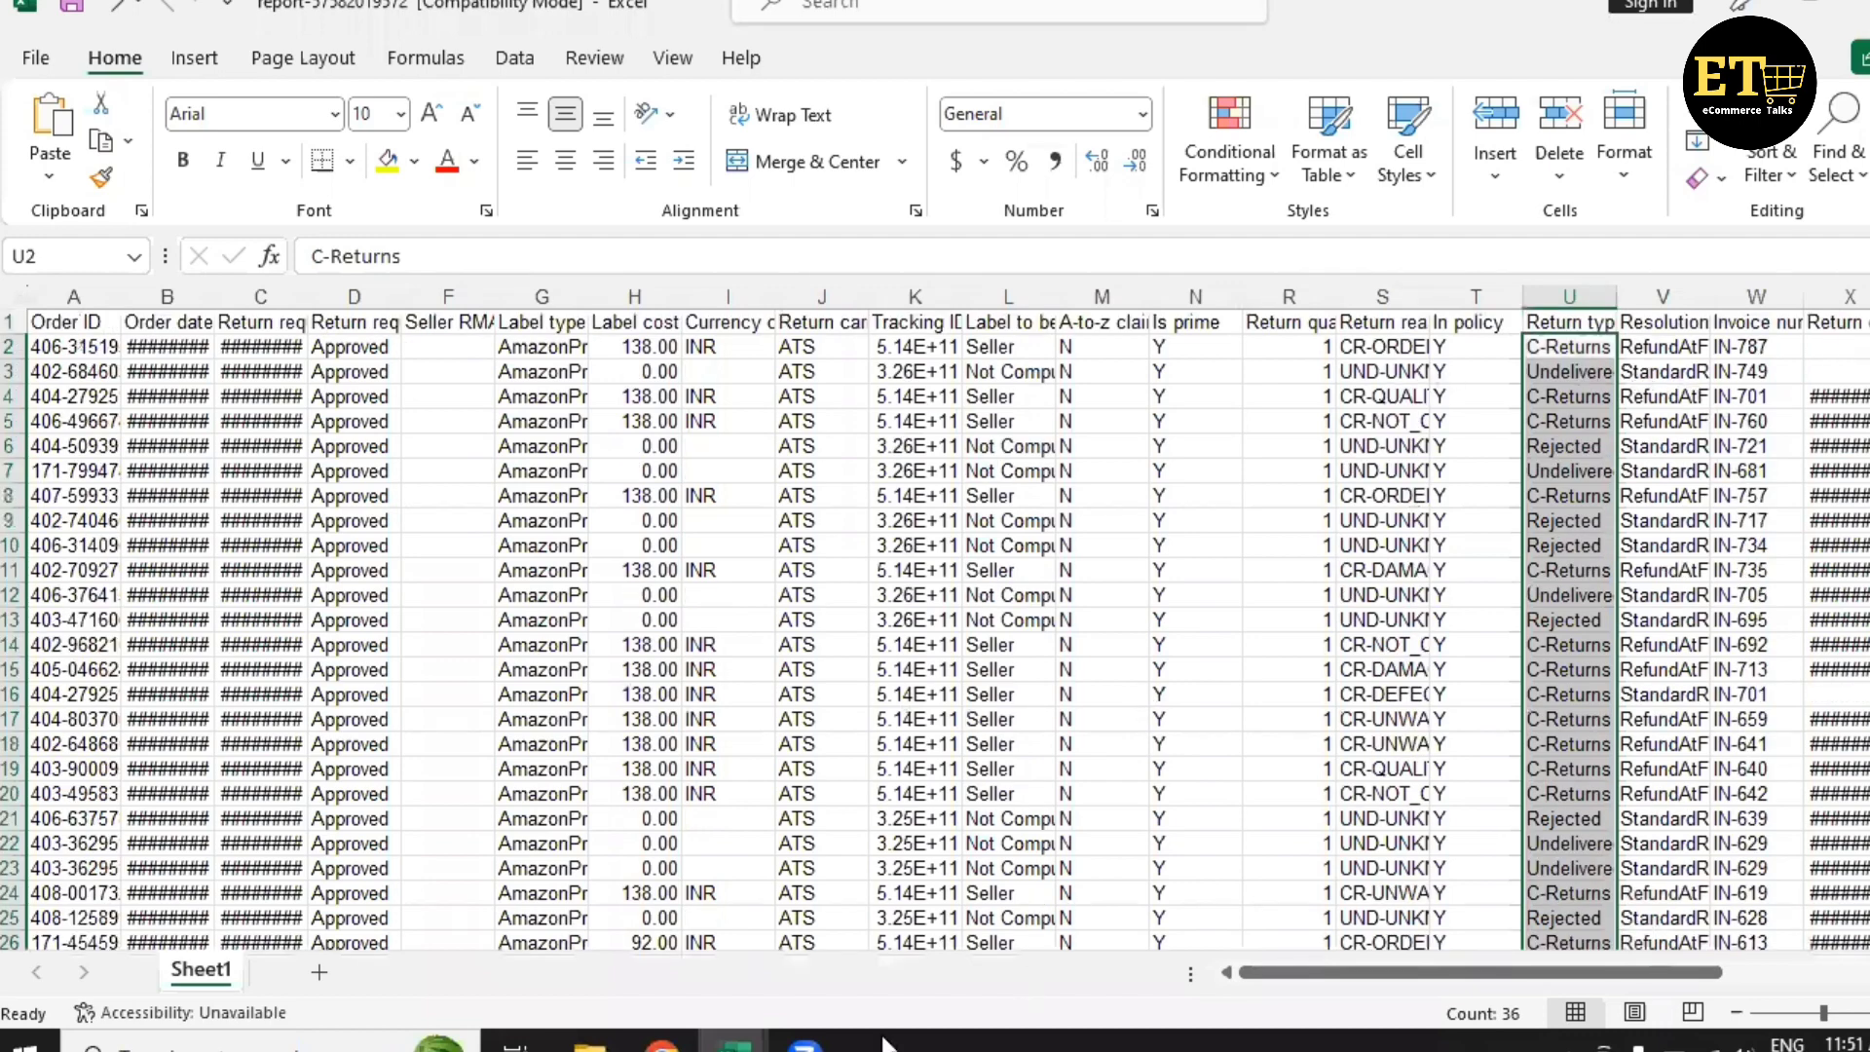
{"action": "left_click", "coordinate": [663, 1045]}
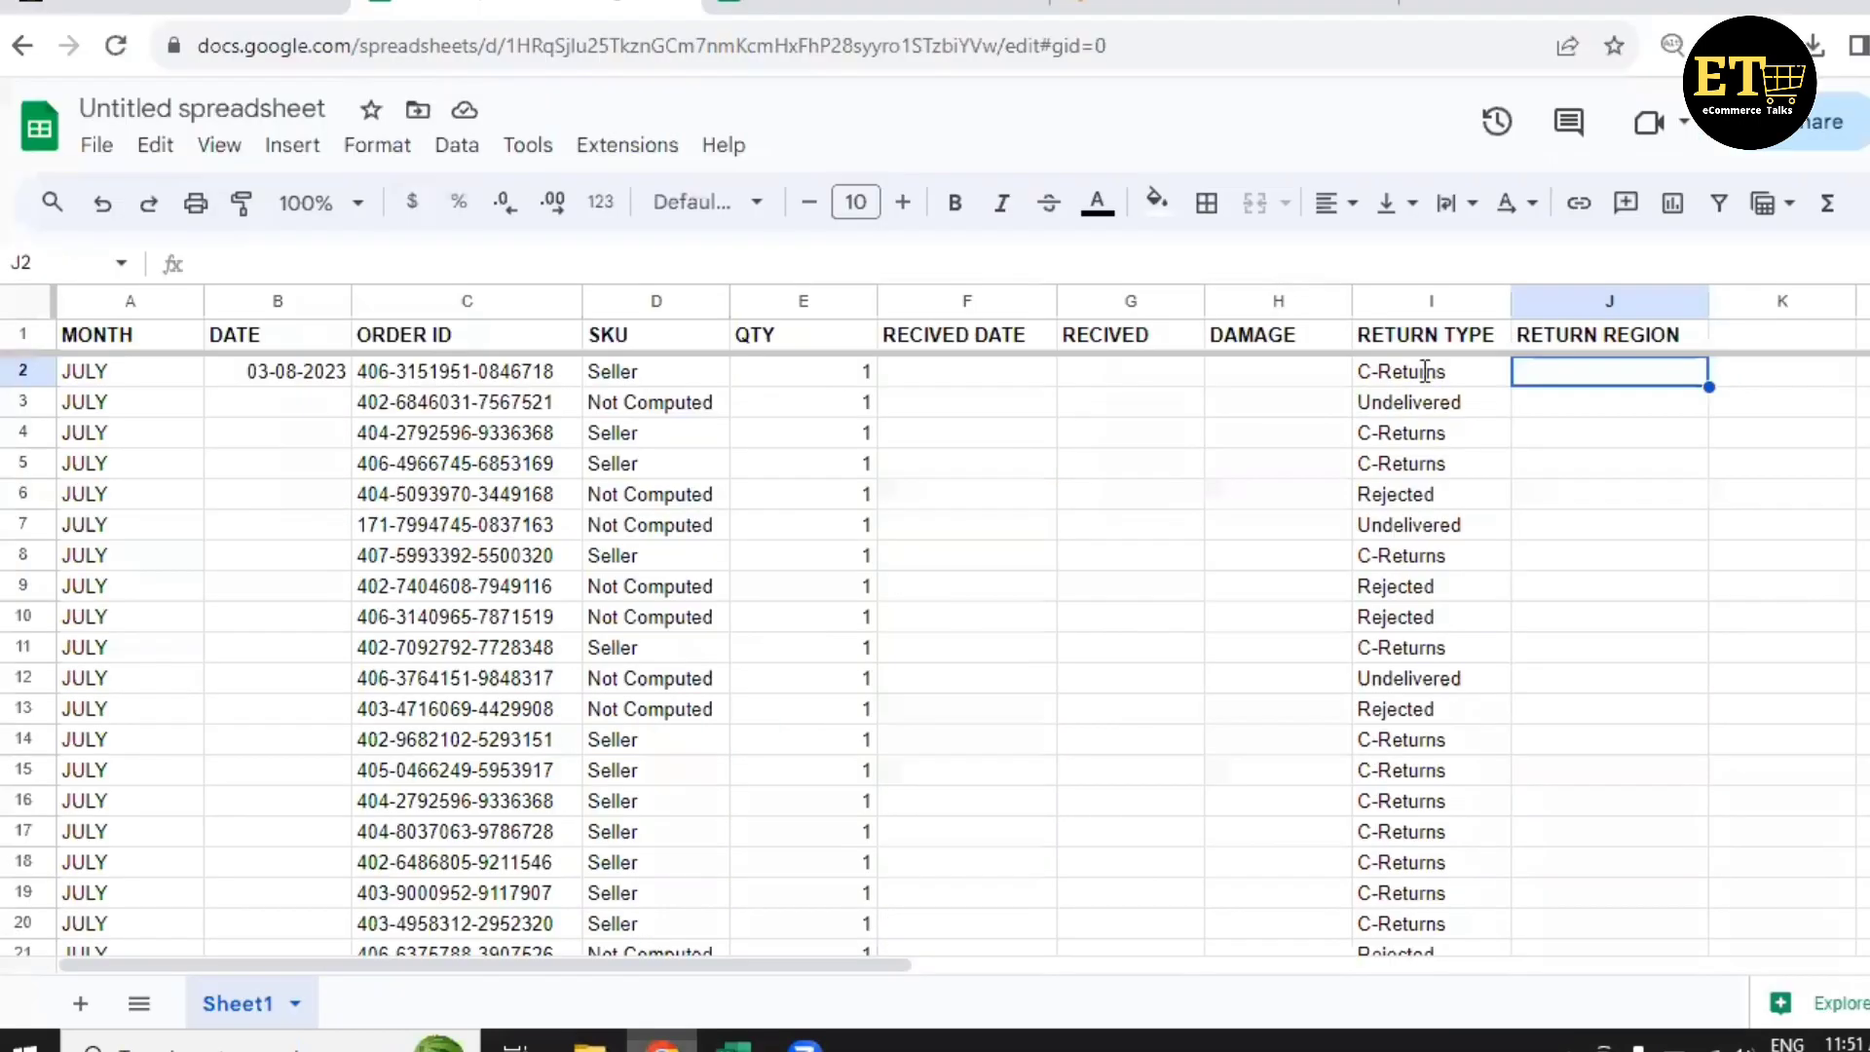
Add a filter to the header row of the return-tracking sheet.
{"action": "left_click", "coordinate": [16, 331]}
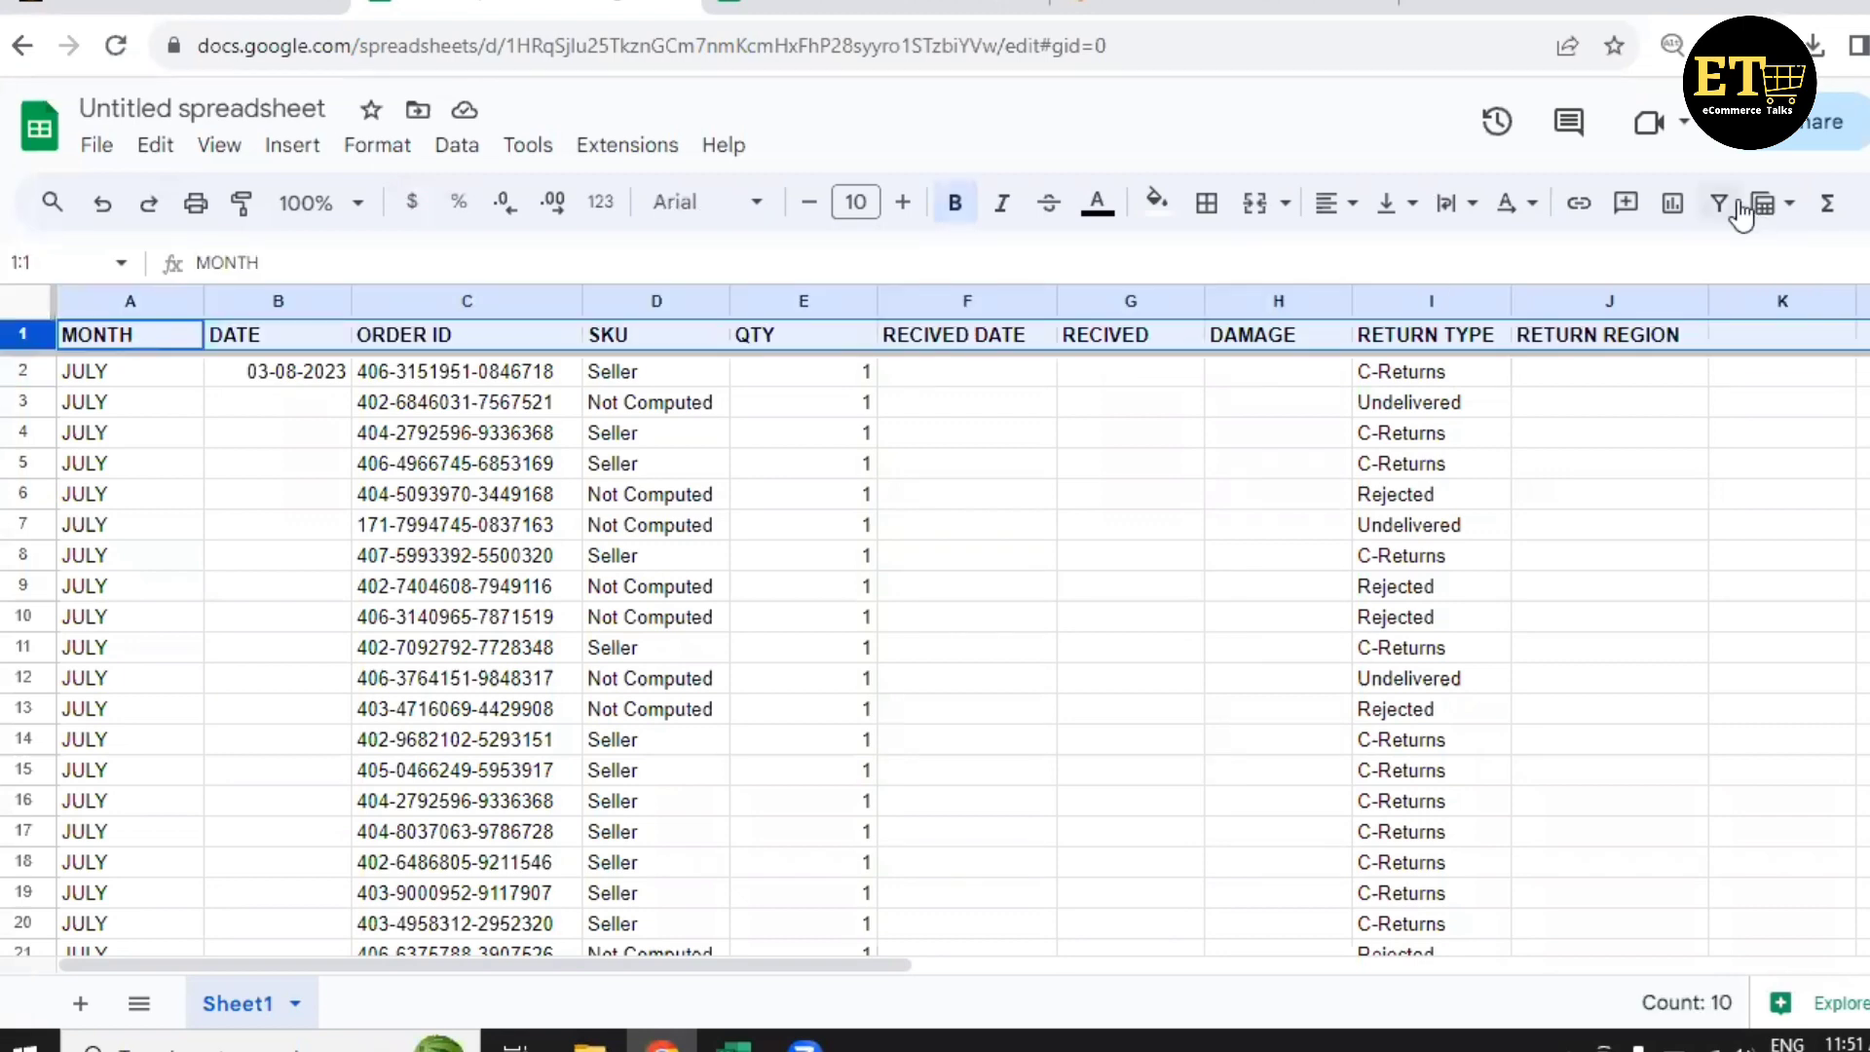
{"action": "left_click", "coordinate": [1737, 205]}
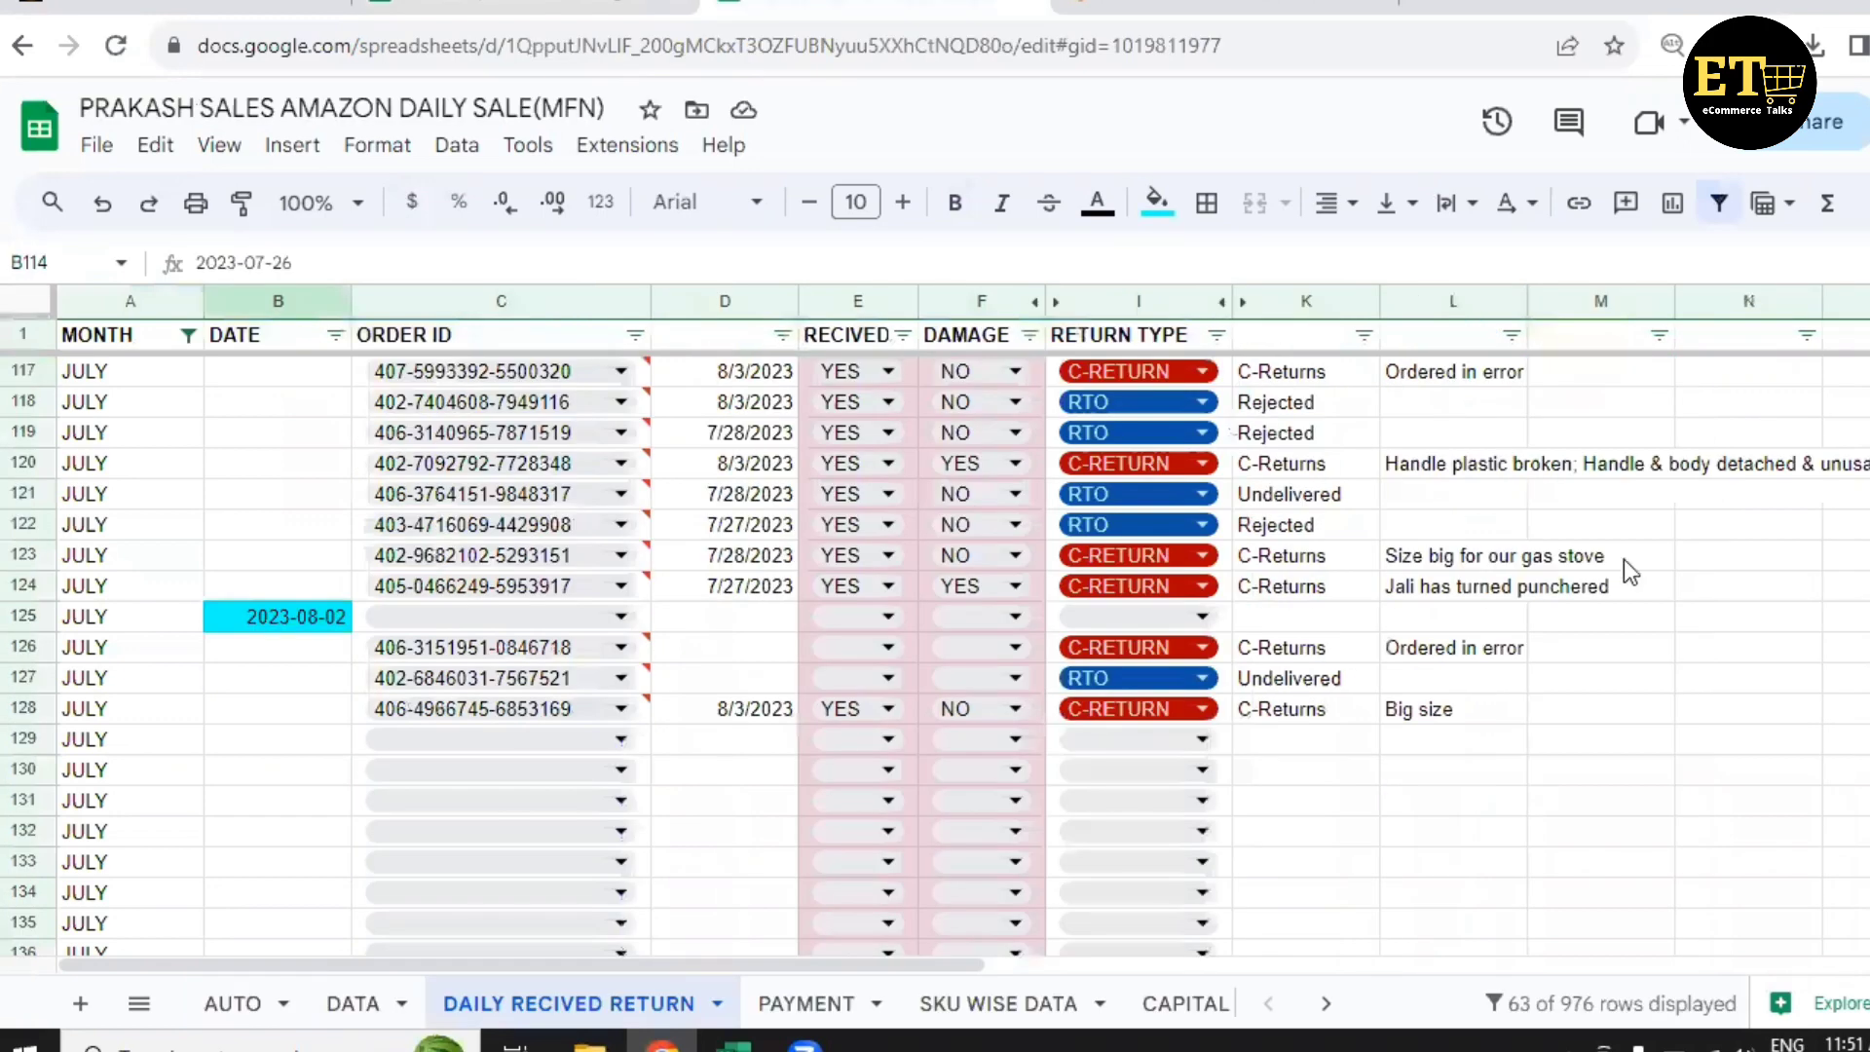
Examine the customer return reasons in column L of the DAILY RECIVED RETURN sheet, including the damage comment in L120.
{"action": "scroll", "coordinate": [1623, 559], "scroll_direction": "up", "scroll_amount": 1}
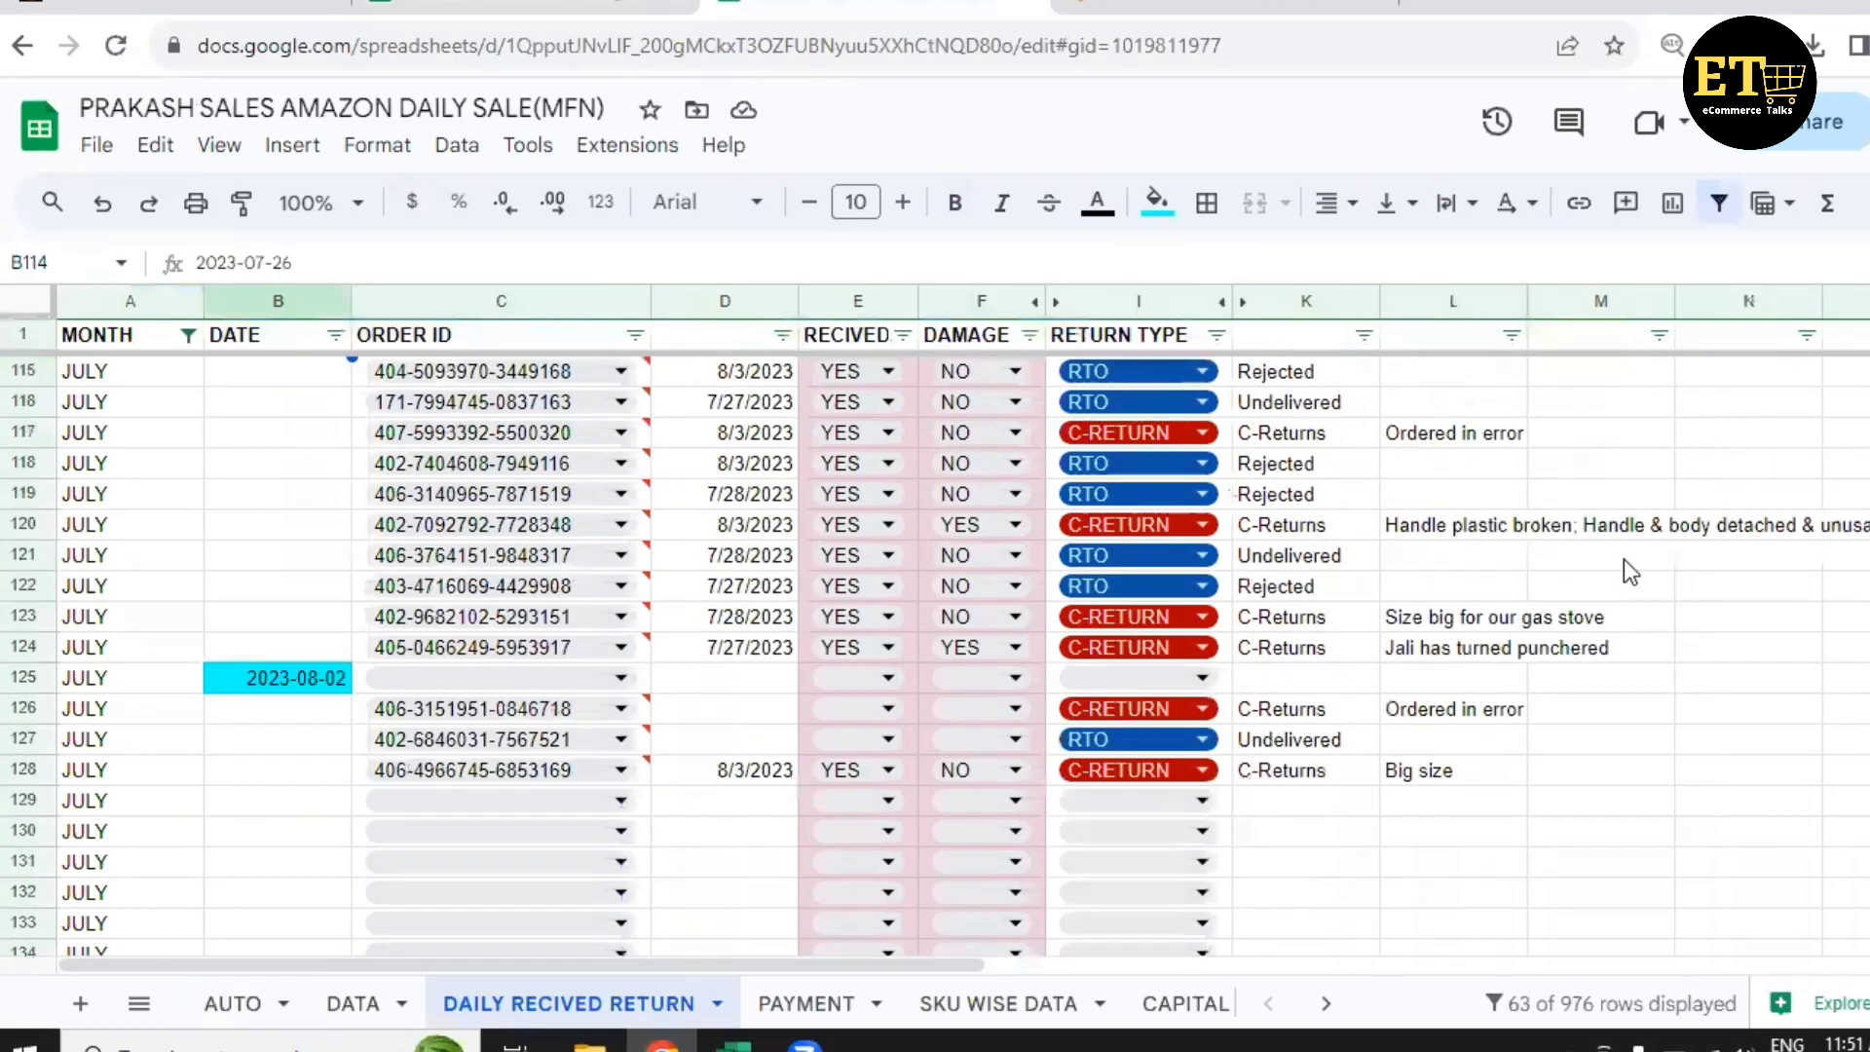
{"action": "scroll", "coordinate": [1623, 559], "scroll_direction": "up", "scroll_amount": 4}
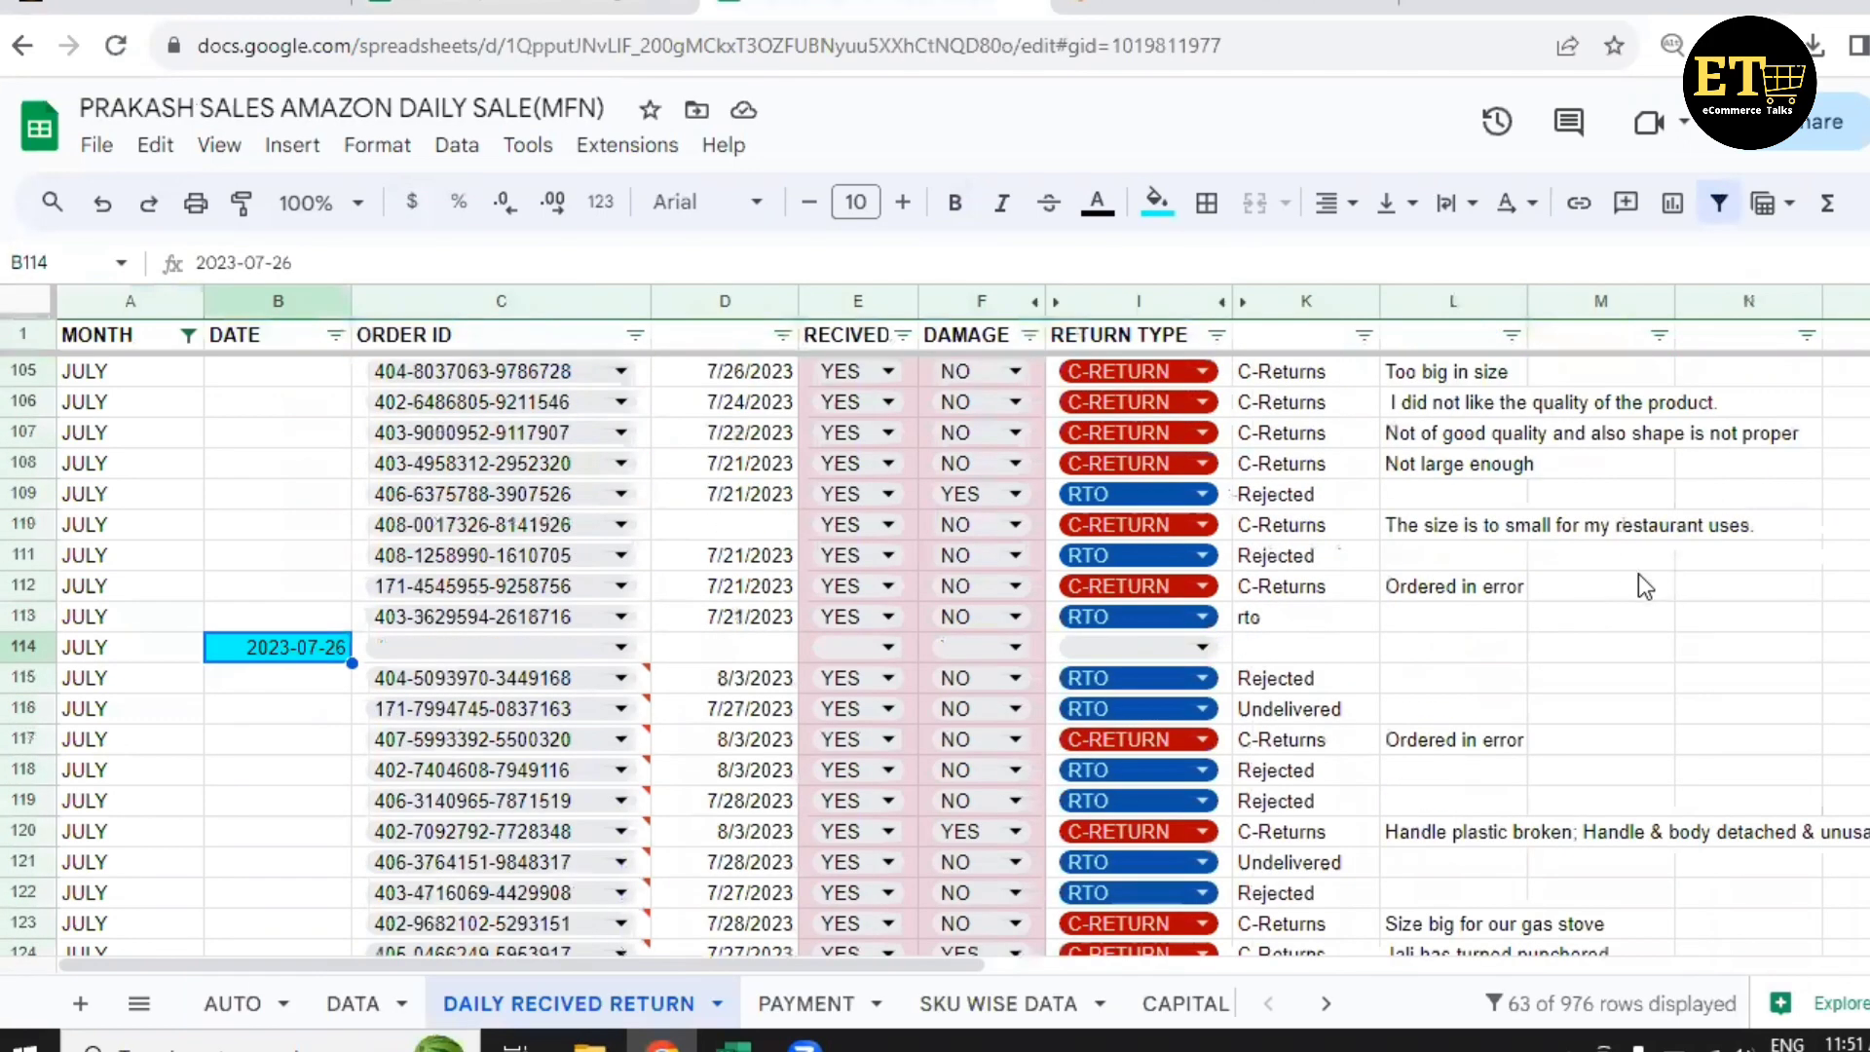
{"action": "scroll", "coordinate": [1471, 536], "scroll_direction": "up", "scroll_amount": 2}
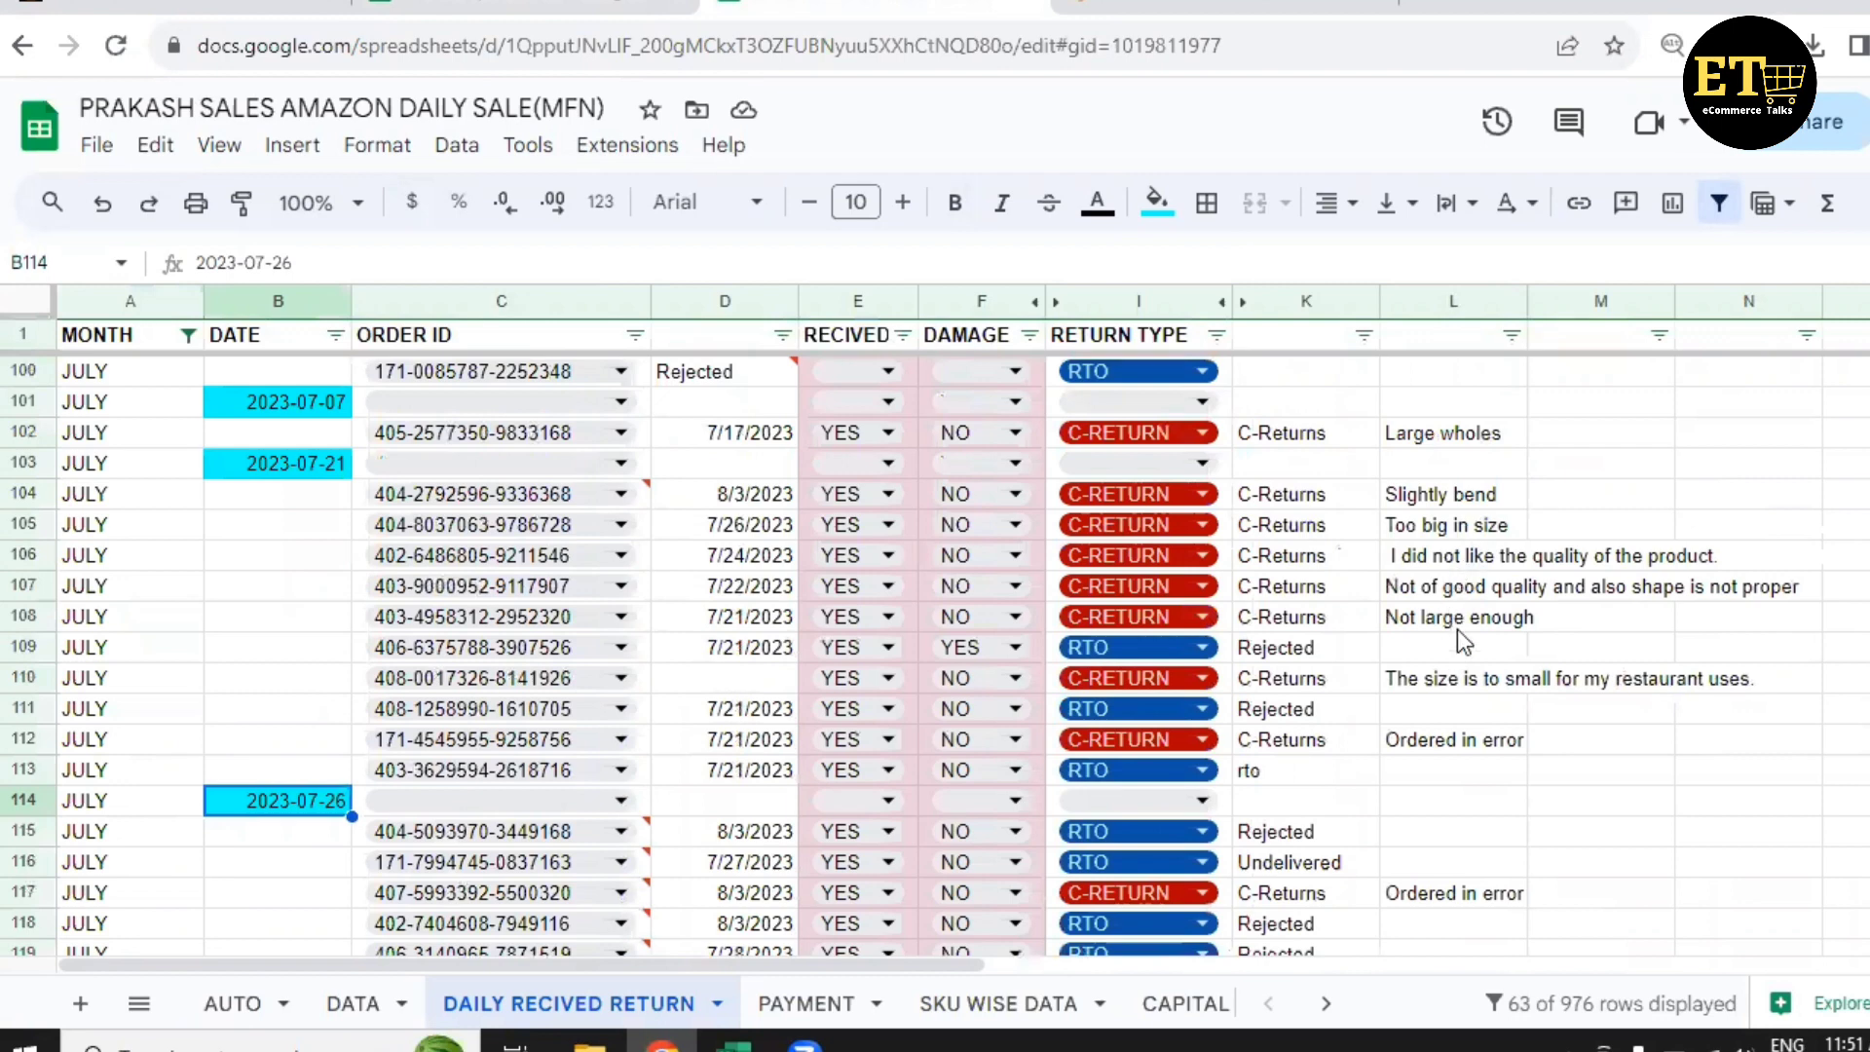
{"action": "scroll", "coordinate": [1510, 633], "scroll_direction": "down", "scroll_amount": 1}
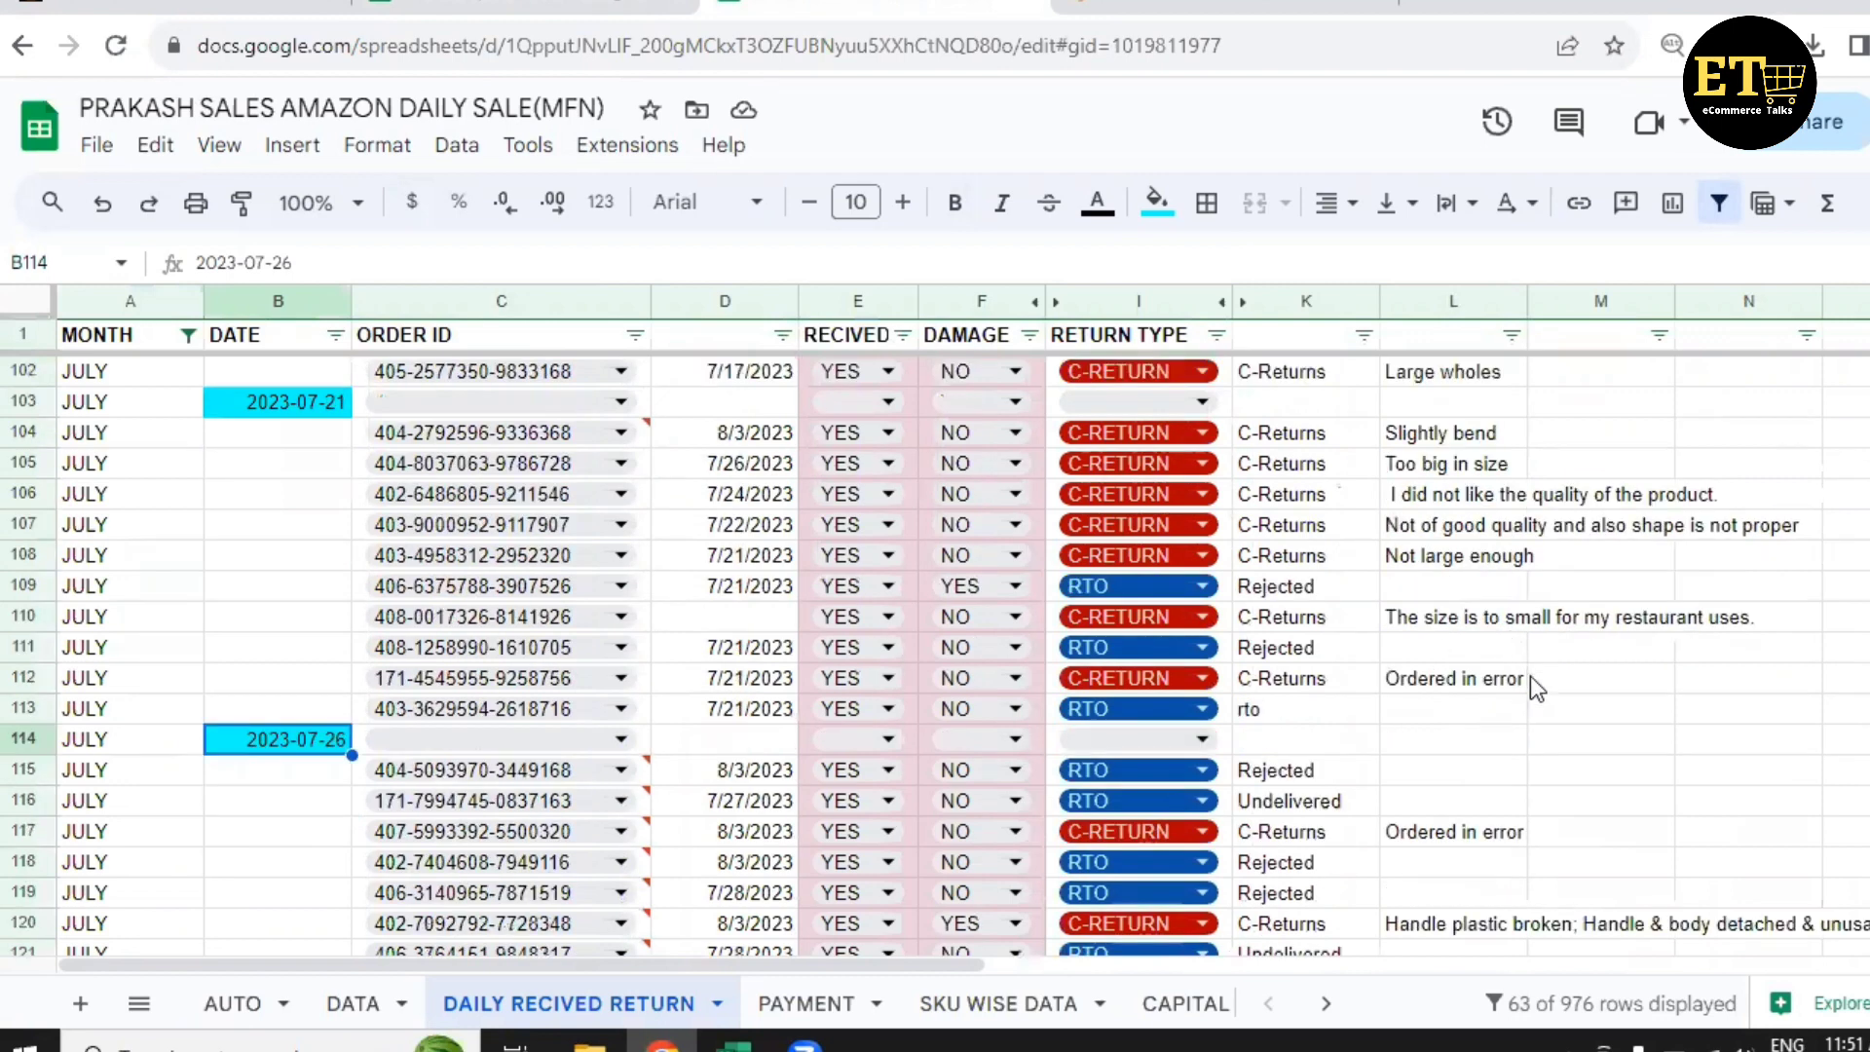
{"action": "scroll", "coordinate": [1529, 676], "scroll_direction": "down", "scroll_amount": 3}
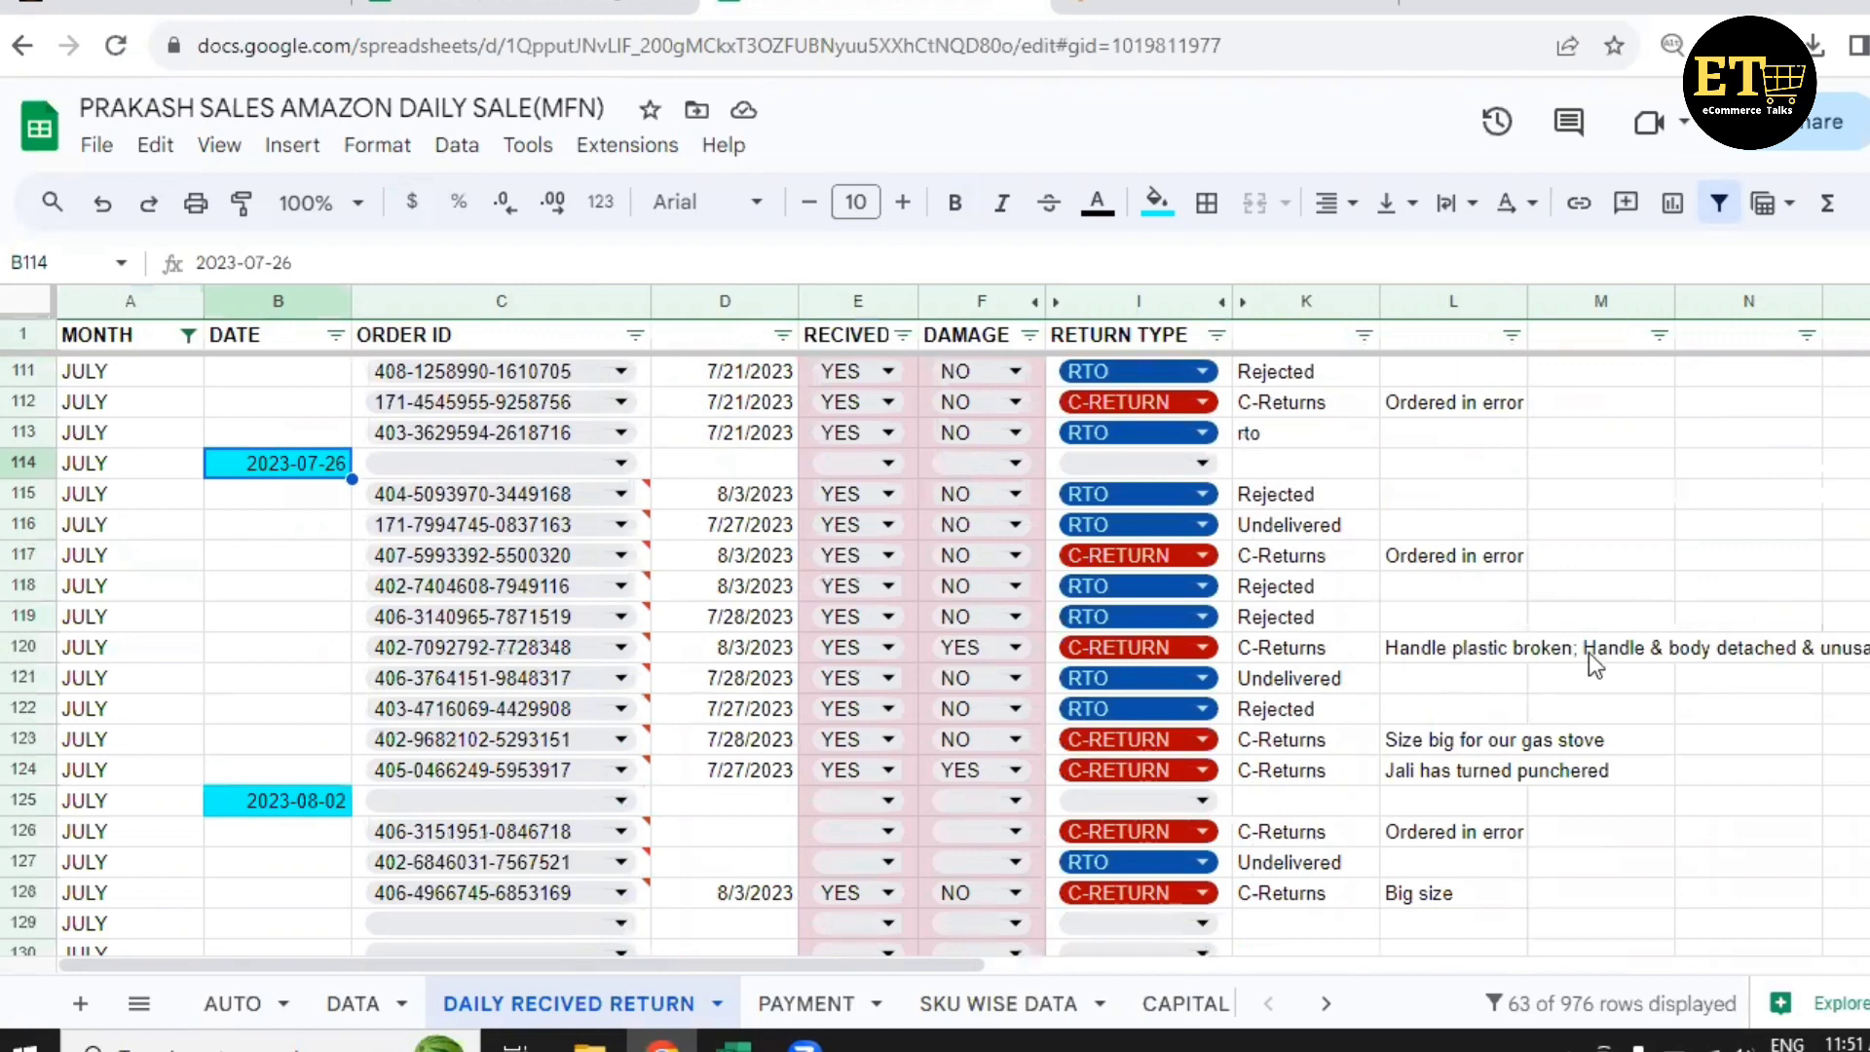
{"action": "left_click", "coordinate": [1493, 649]}
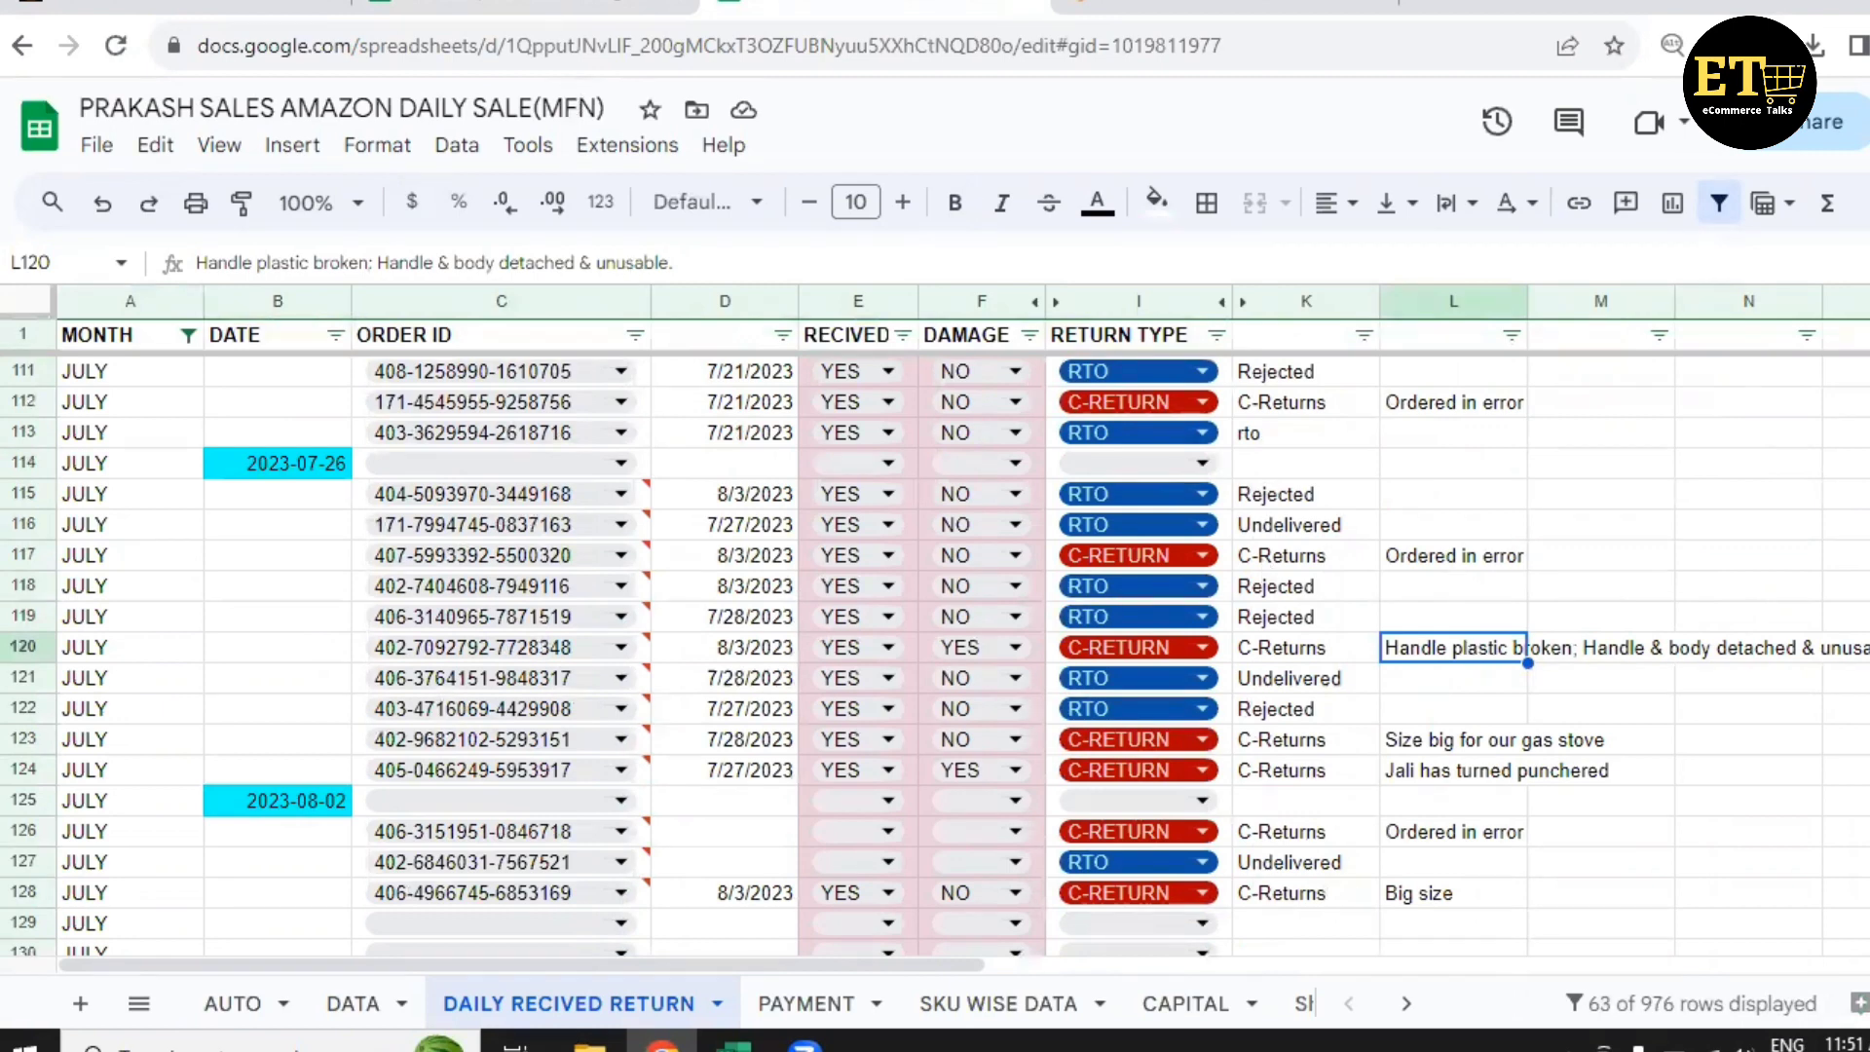
Filter the RETURN TYPE column of the untitled spreadsheet to show only Amazon CS and C-Returns, excluding Rejected and Undelivered.
{"action": "left_click", "coordinate": [546, 6]}
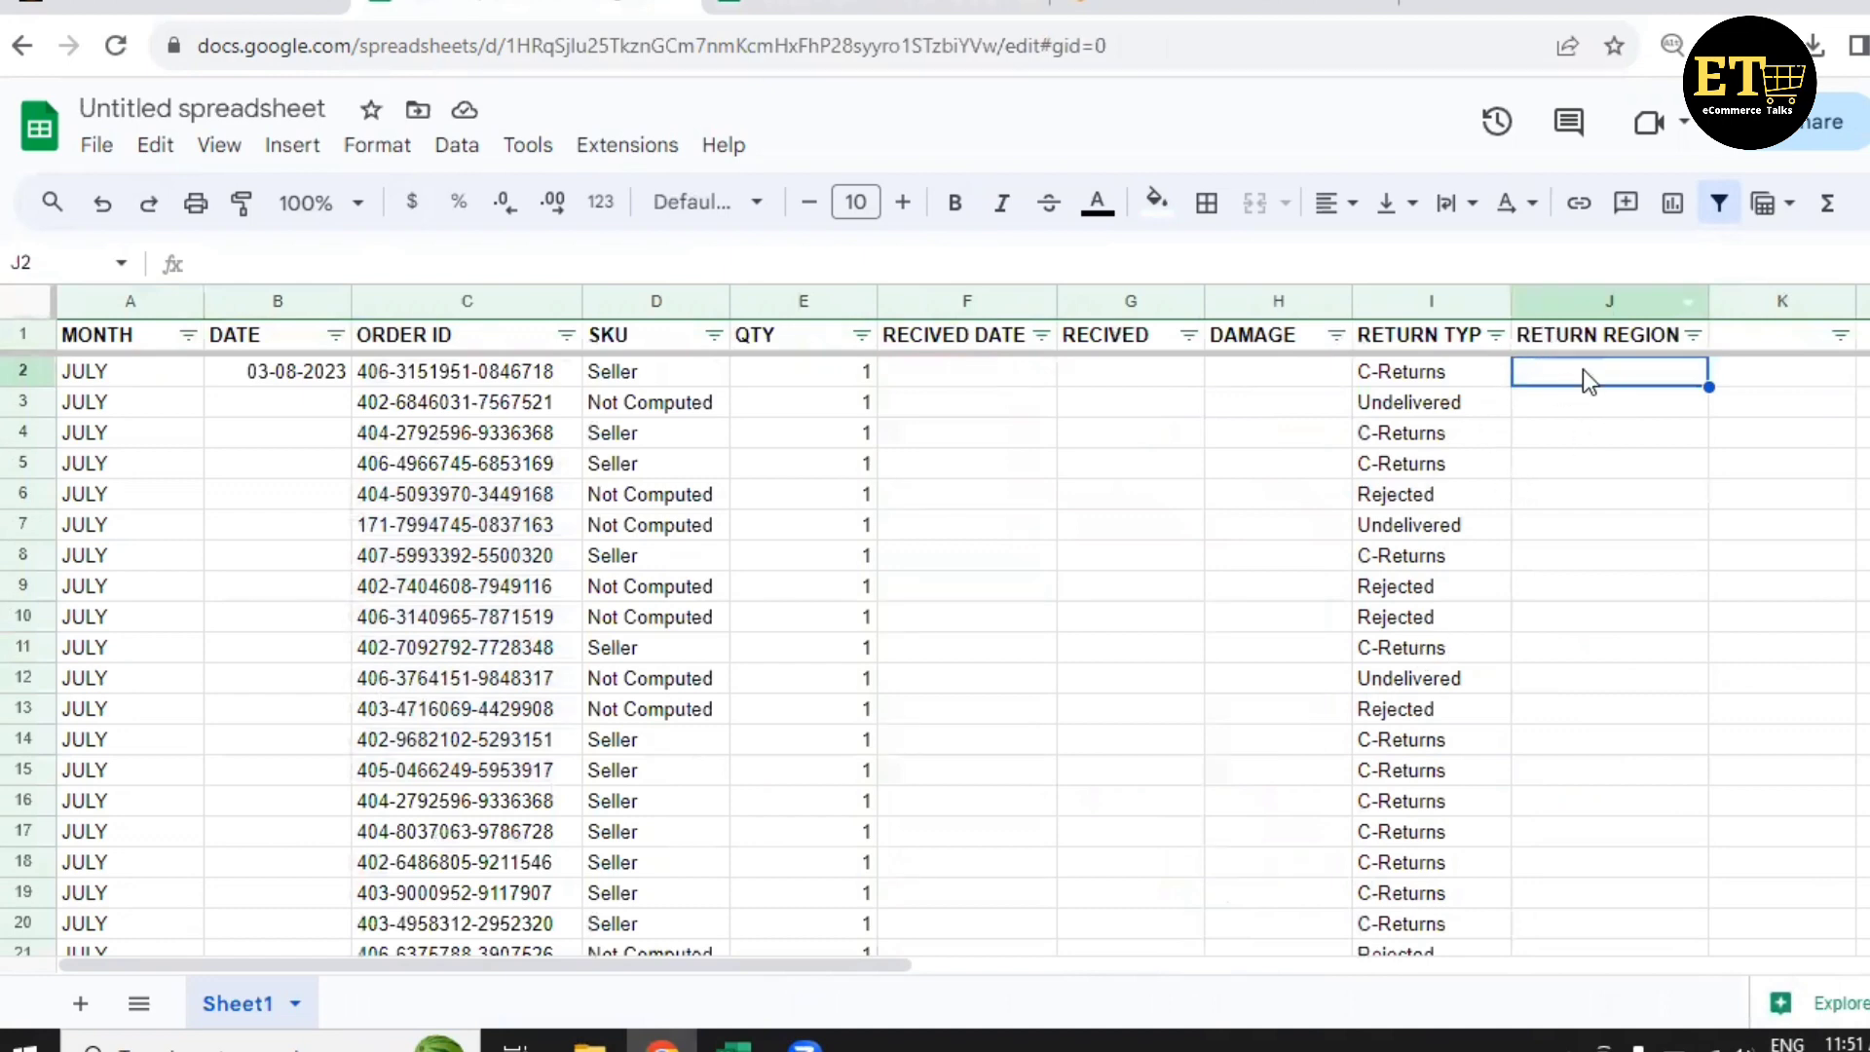
{"action": "left_click", "coordinate": [1500, 337]}
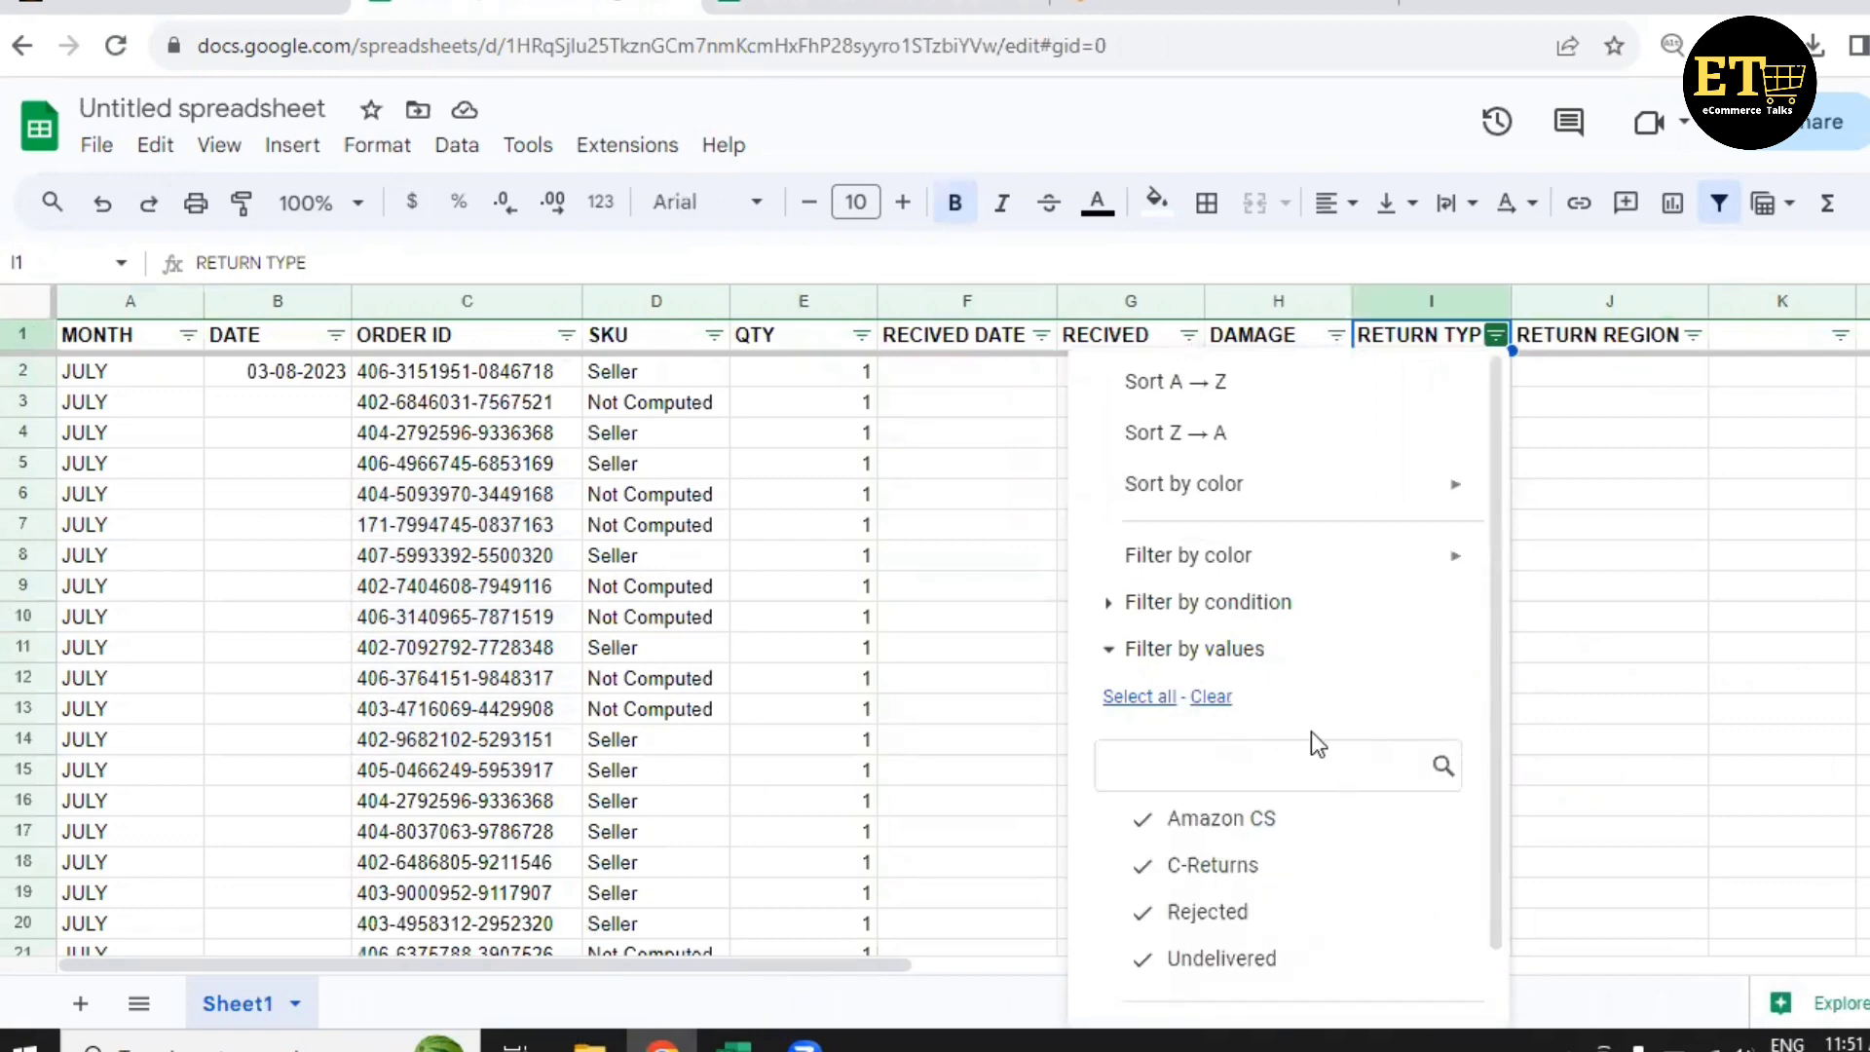
{"action": "scroll", "coordinate": [1323, 896], "scroll_direction": "down", "scroll_amount": 1}
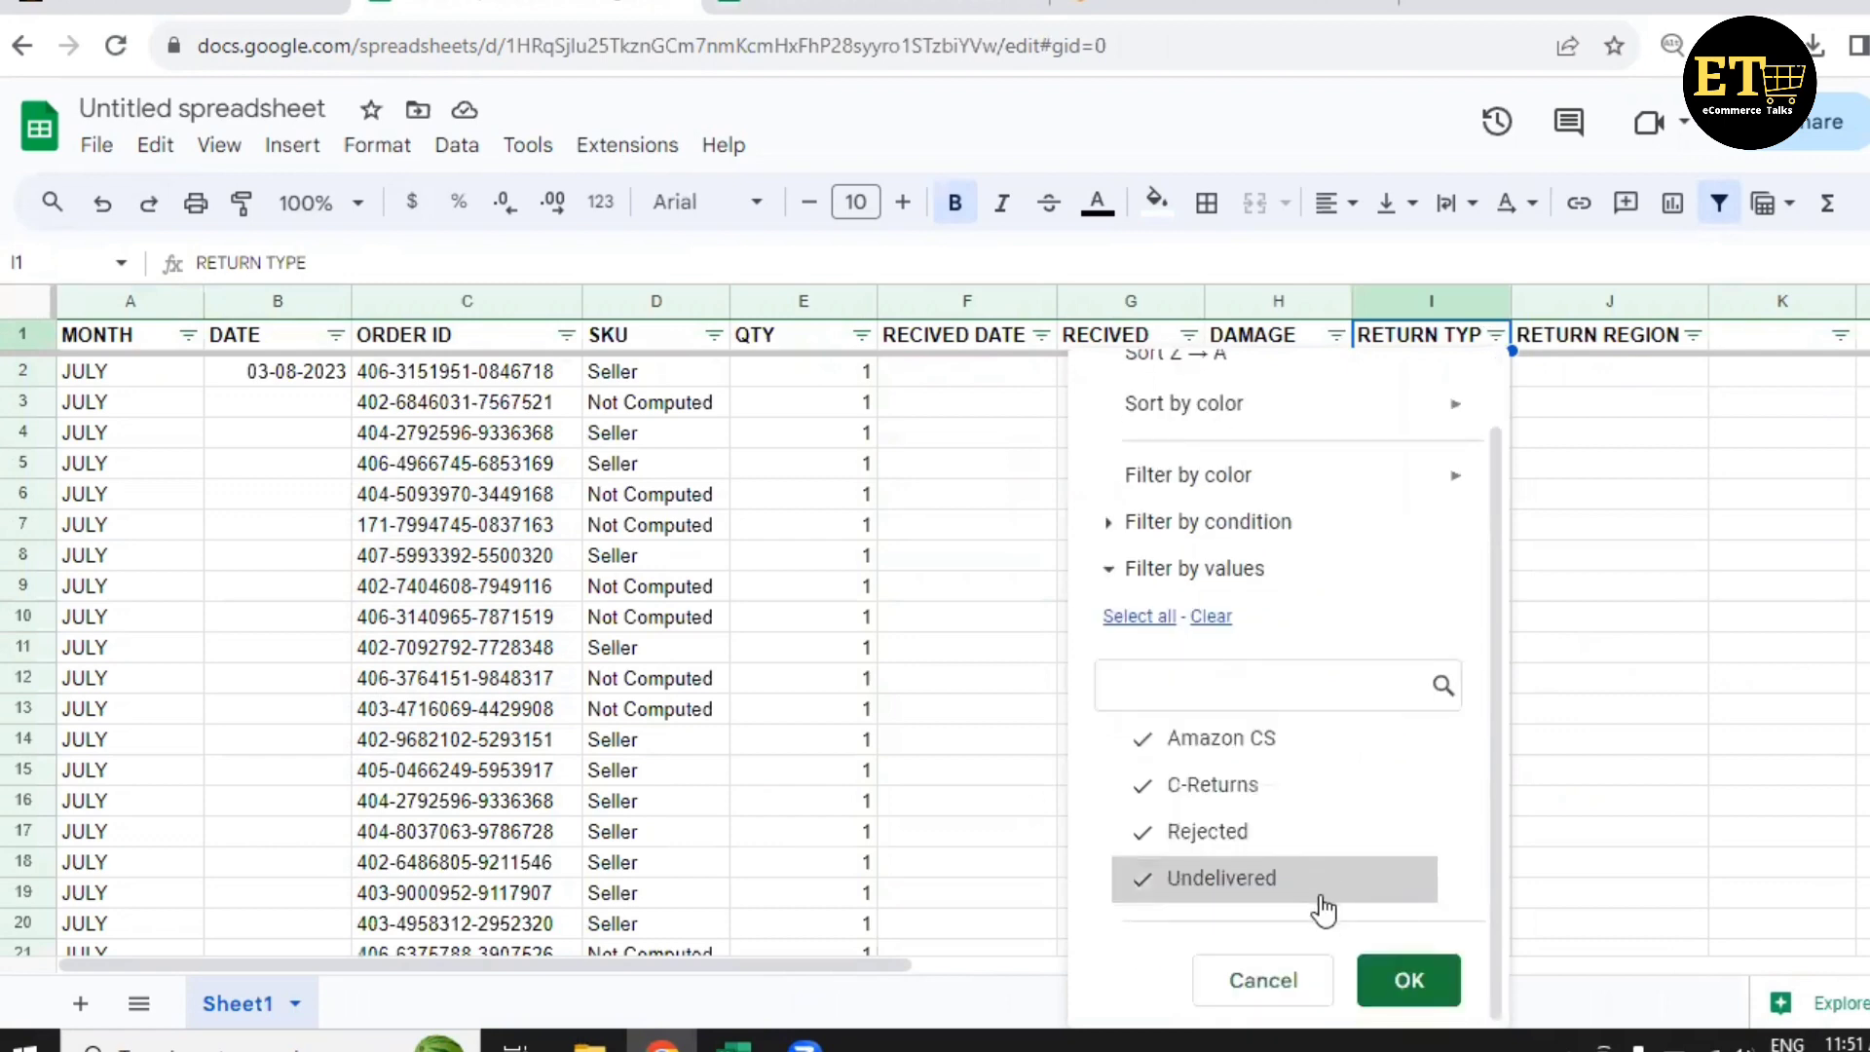
{"action": "left_click", "coordinate": [1245, 839]}
{"action": "left_click", "coordinate": [1245, 881]}
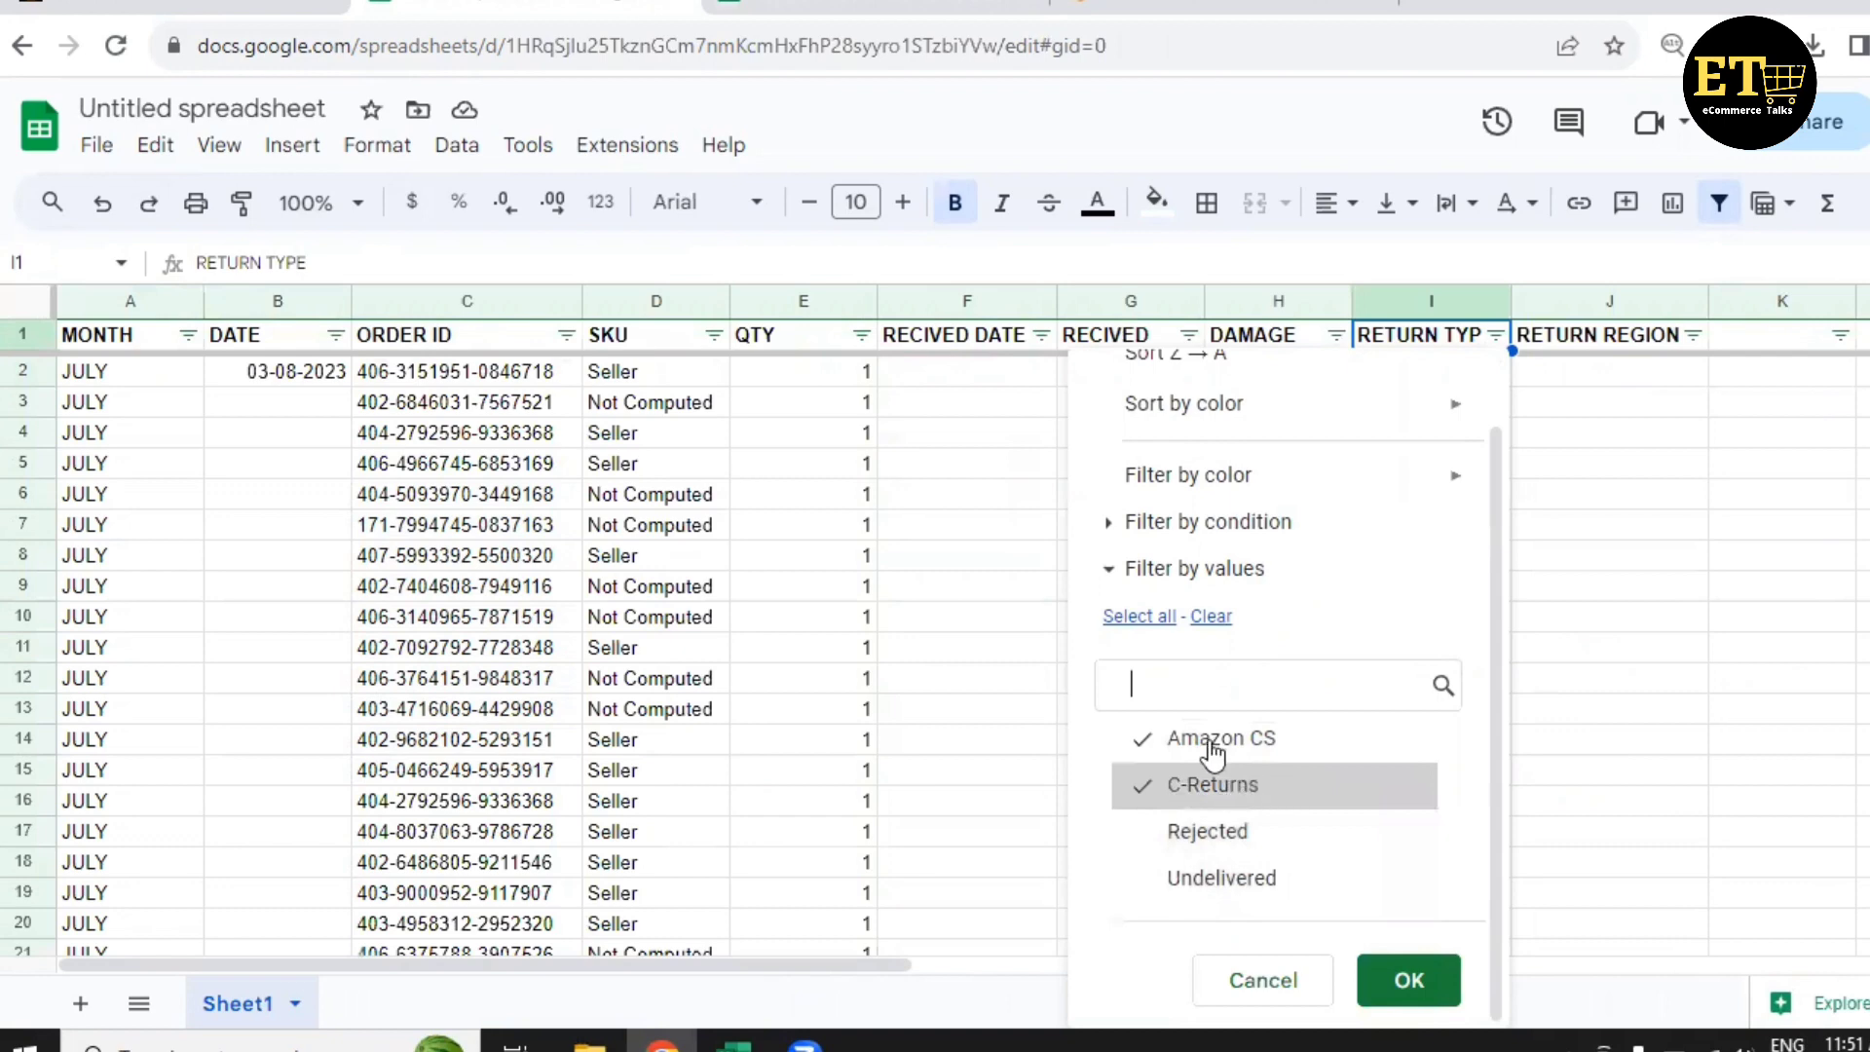
{"action": "left_click", "coordinate": [1402, 991]}
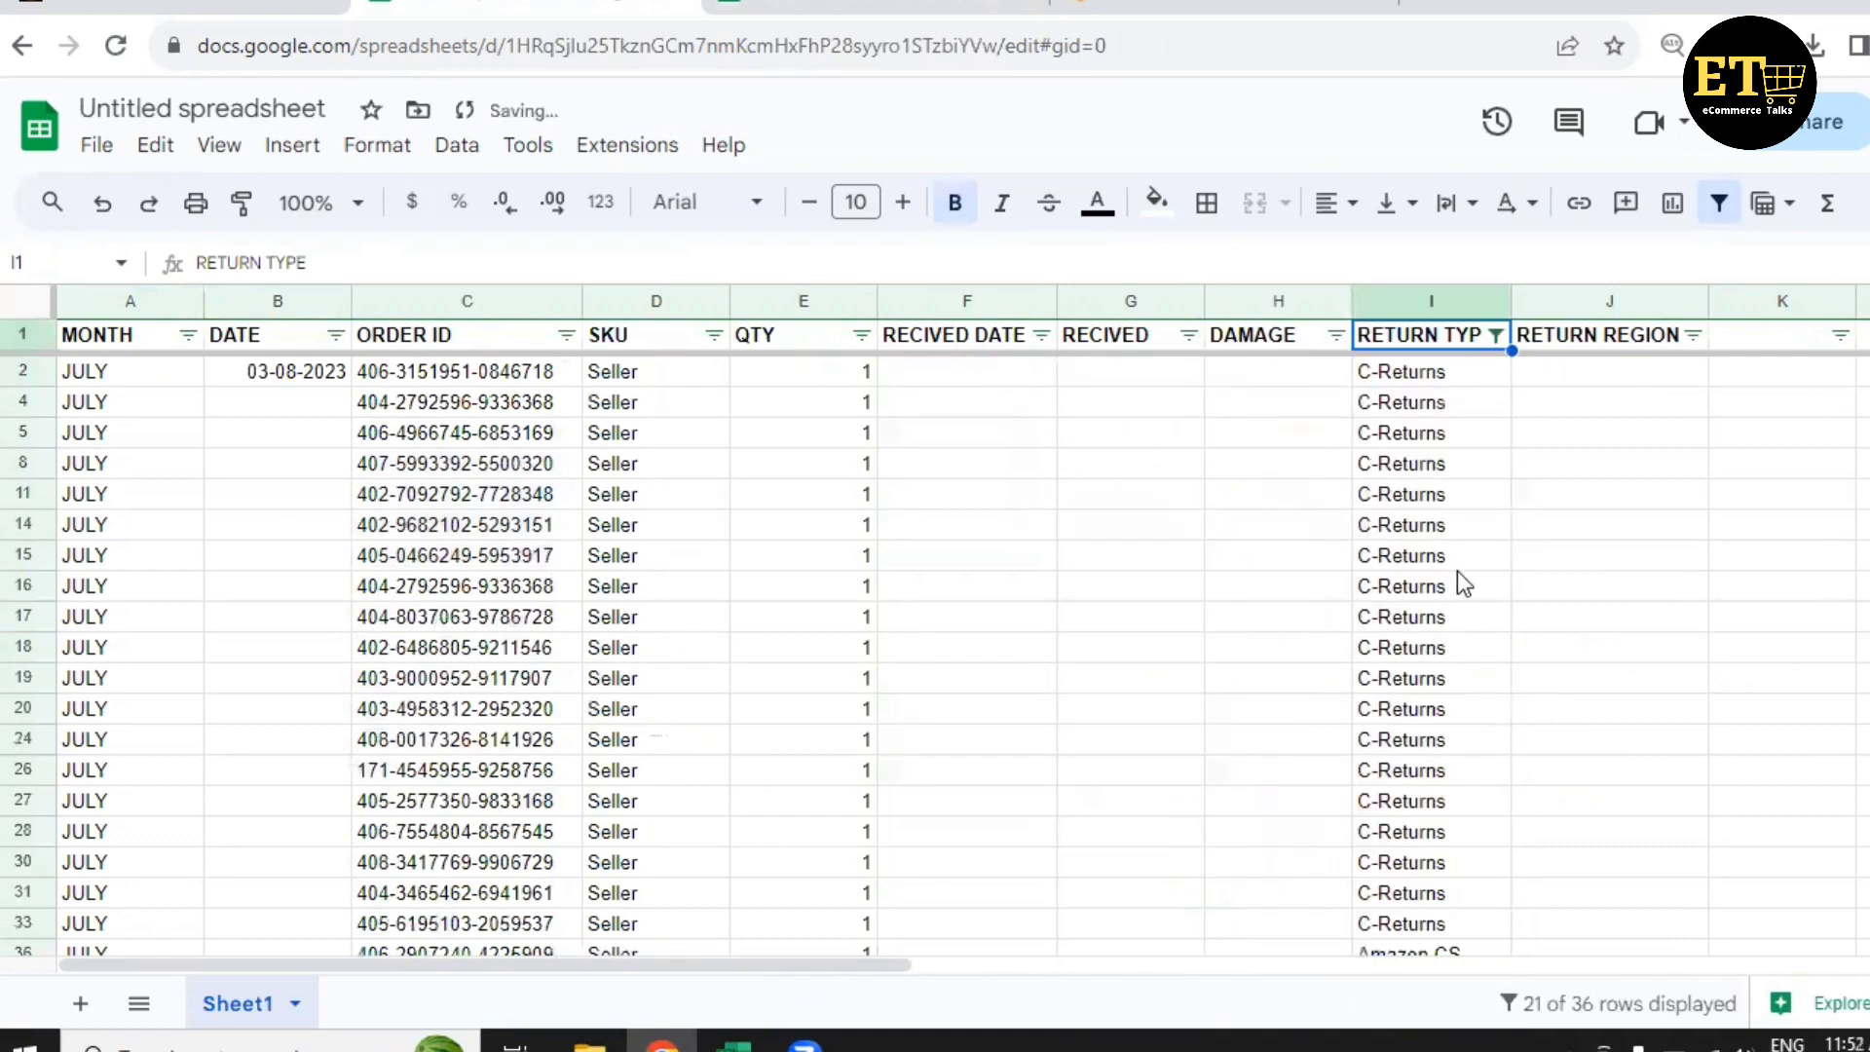
Look through the filtered return rows and copy the order ID in C2.
{"action": "scroll", "coordinate": [1451, 582], "scroll_direction": "down", "scroll_amount": 6}
{"action": "scroll", "coordinate": [1451, 583], "scroll_direction": "up", "scroll_amount": 6}
{"action": "scroll", "coordinate": [1651, 584], "scroll_direction": "down", "scroll_amount": 4}
{"action": "scroll", "coordinate": [1650, 581], "scroll_direction": "up", "scroll_amount": 4}
{"action": "left_click", "coordinate": [513, 375]}
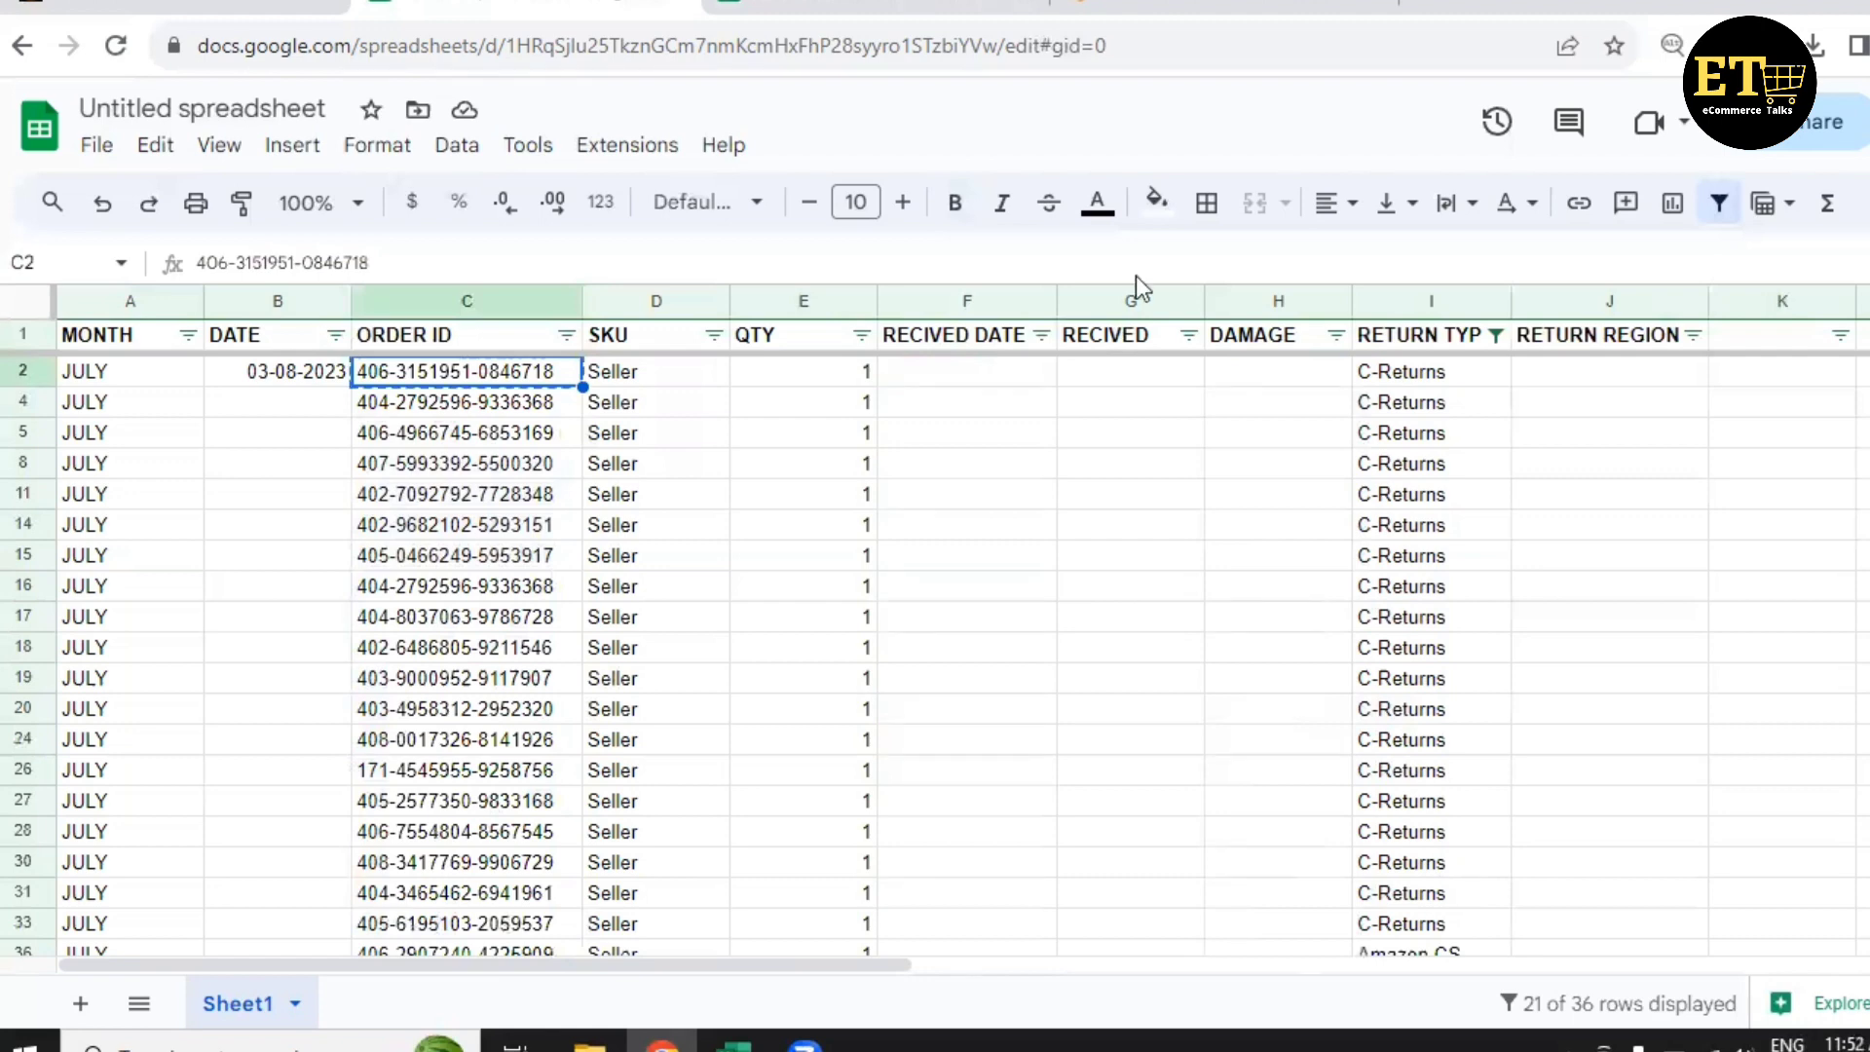
Switch to Amazon Seller Central, open Manage Returns and search for the copied order ID.
{"action": "left_click", "coordinate": [185, 4]}
{"action": "scroll", "coordinate": [119, 248], "scroll_direction": "up", "scroll_amount": 2}
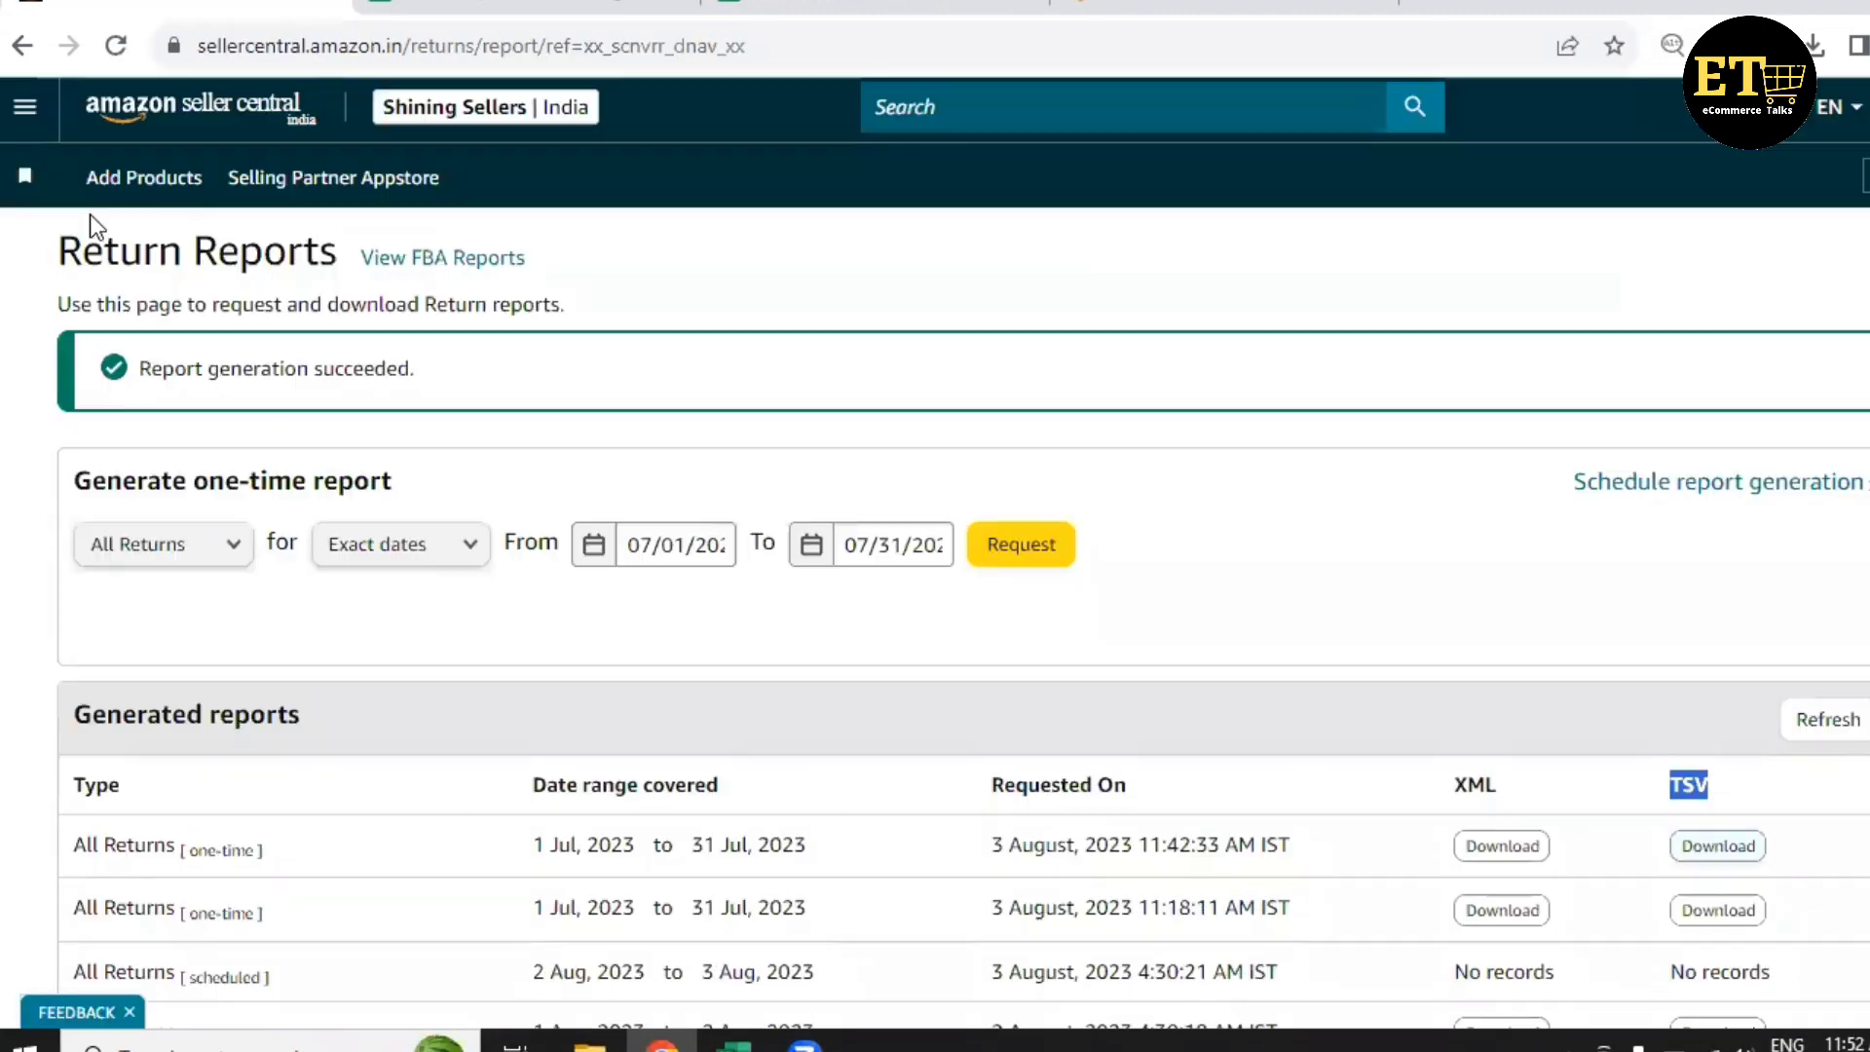
{"action": "left_click", "coordinate": [27, 113]}
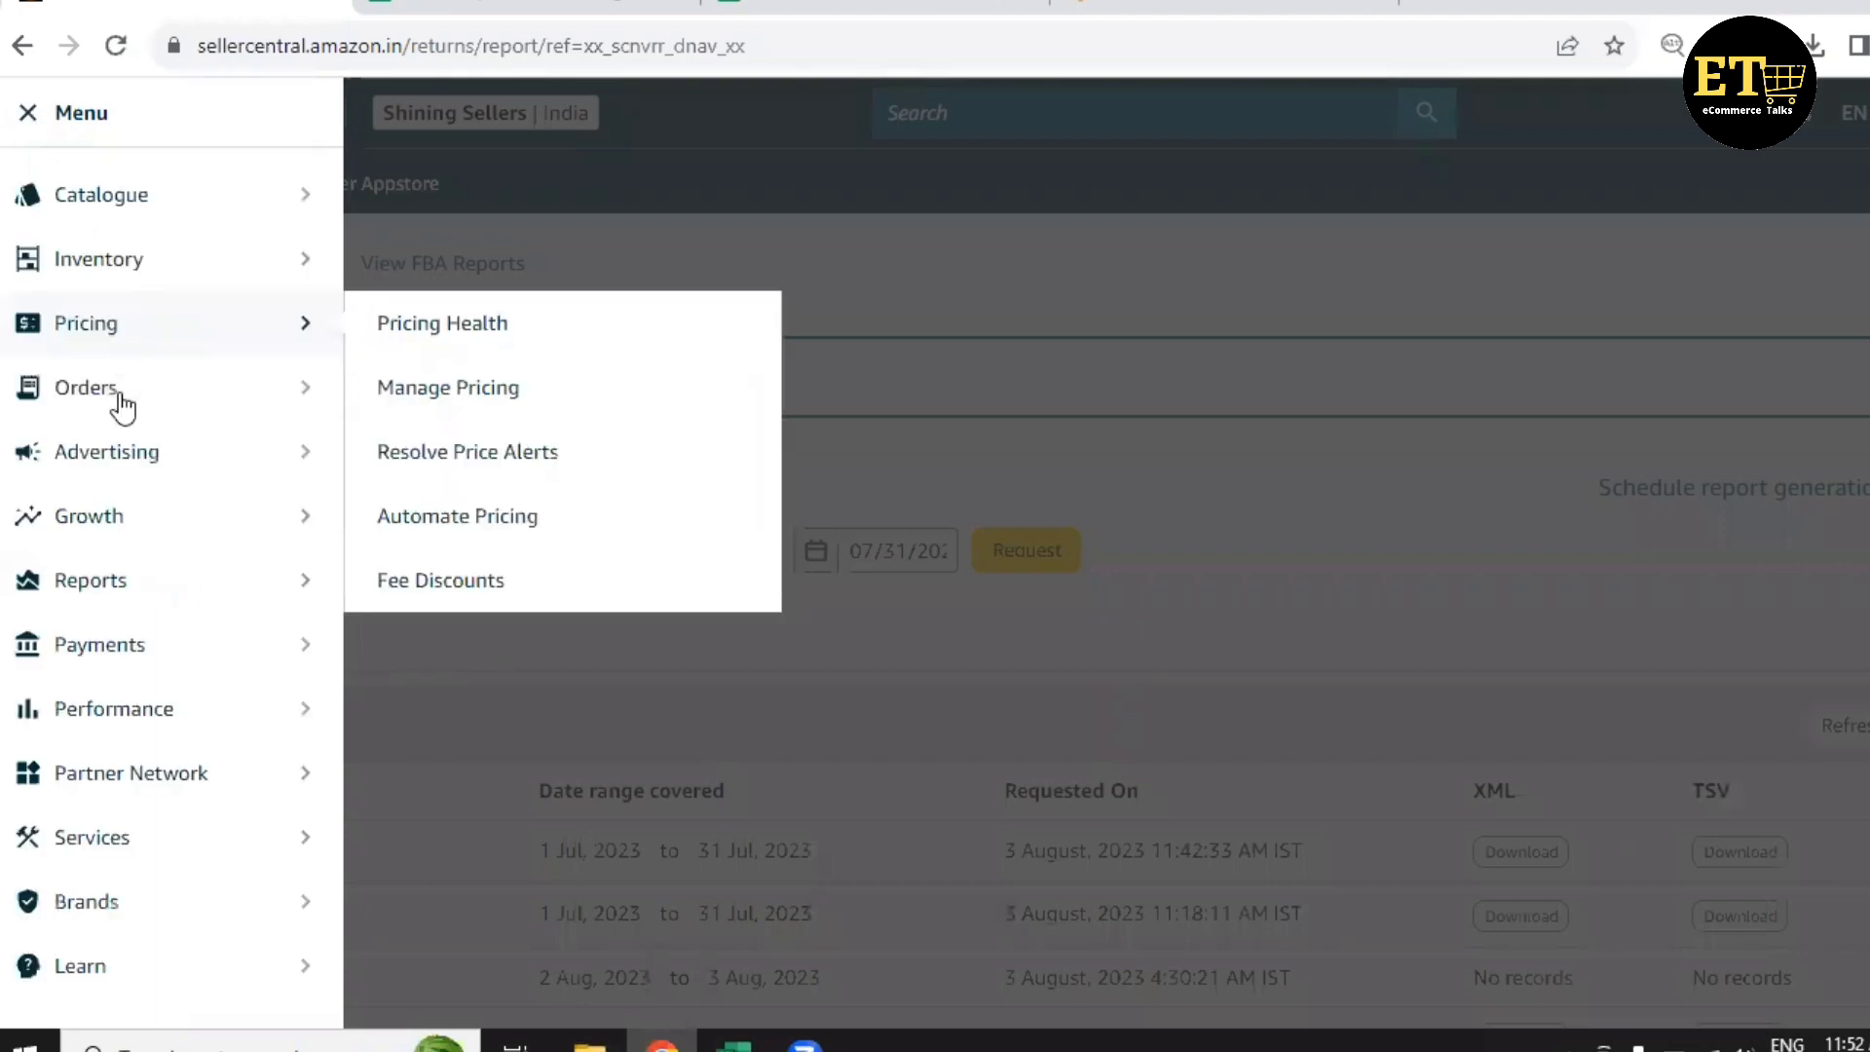
{"action": "mouse_move", "coordinate": [122, 400]}
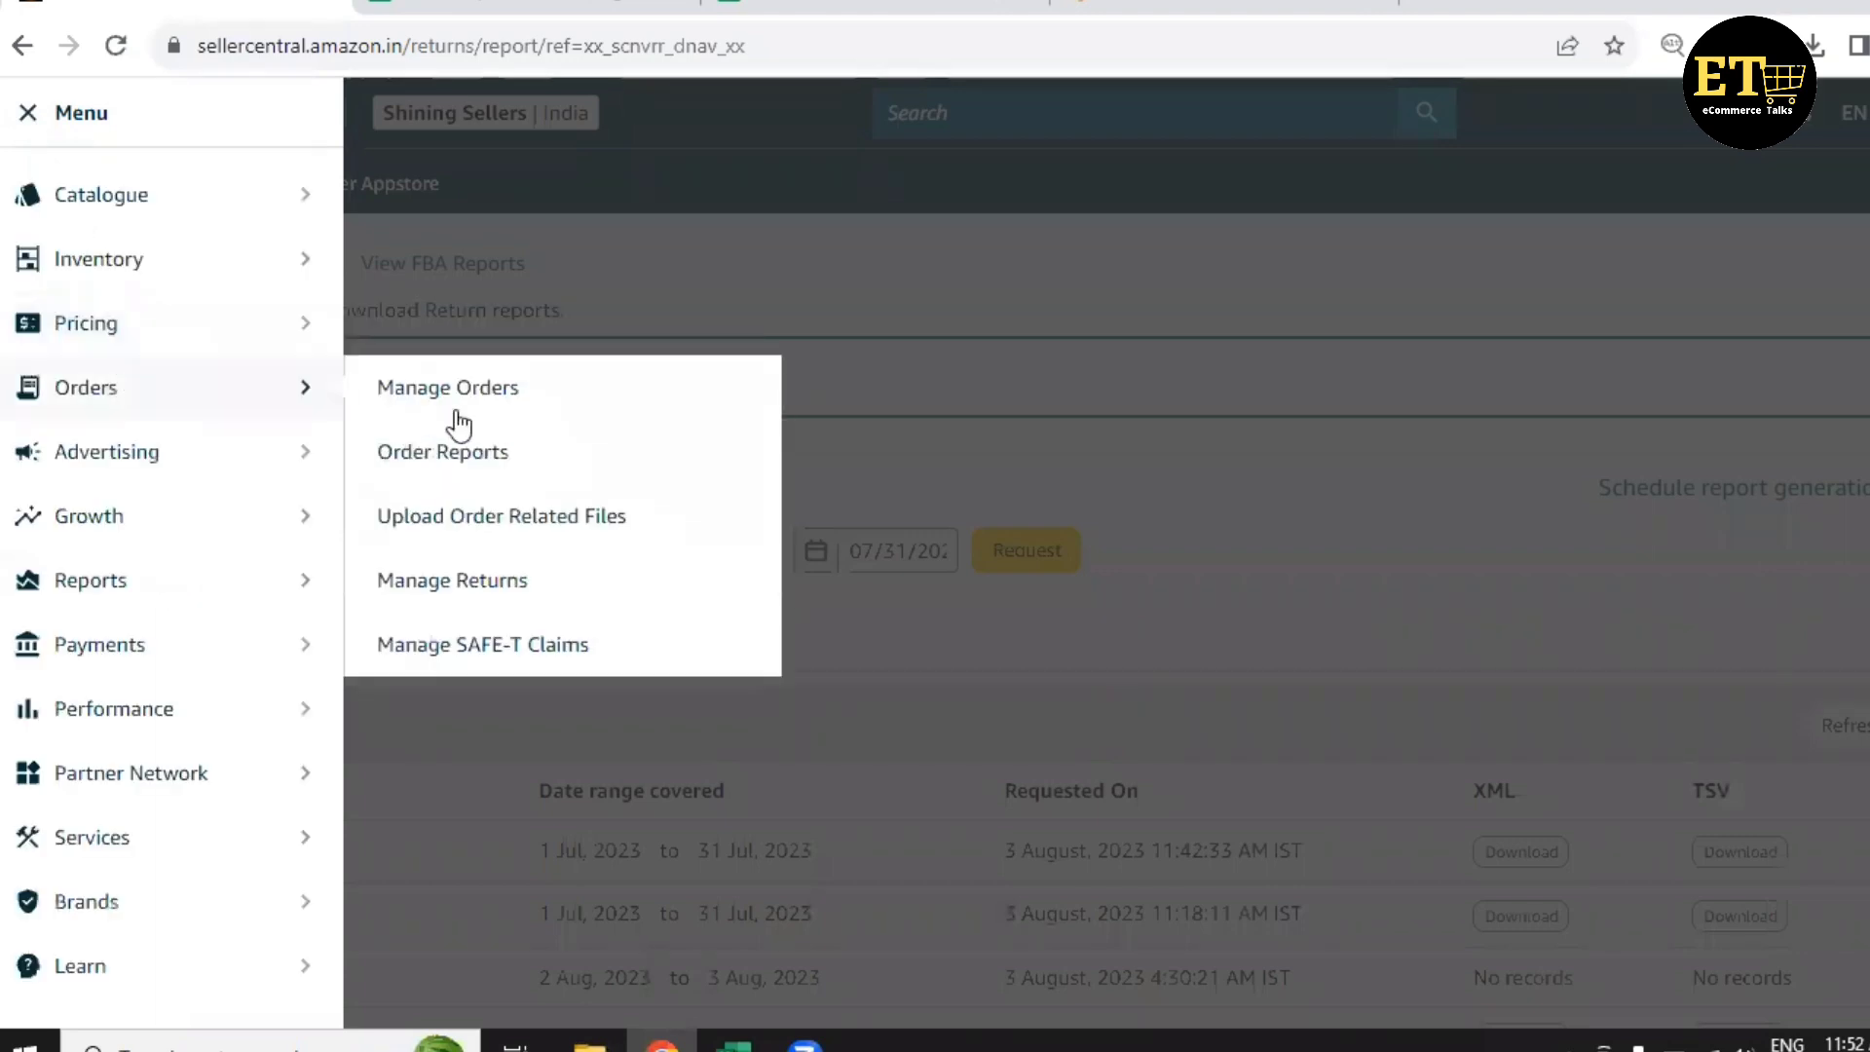
{"action": "left_click", "coordinate": [446, 582]}
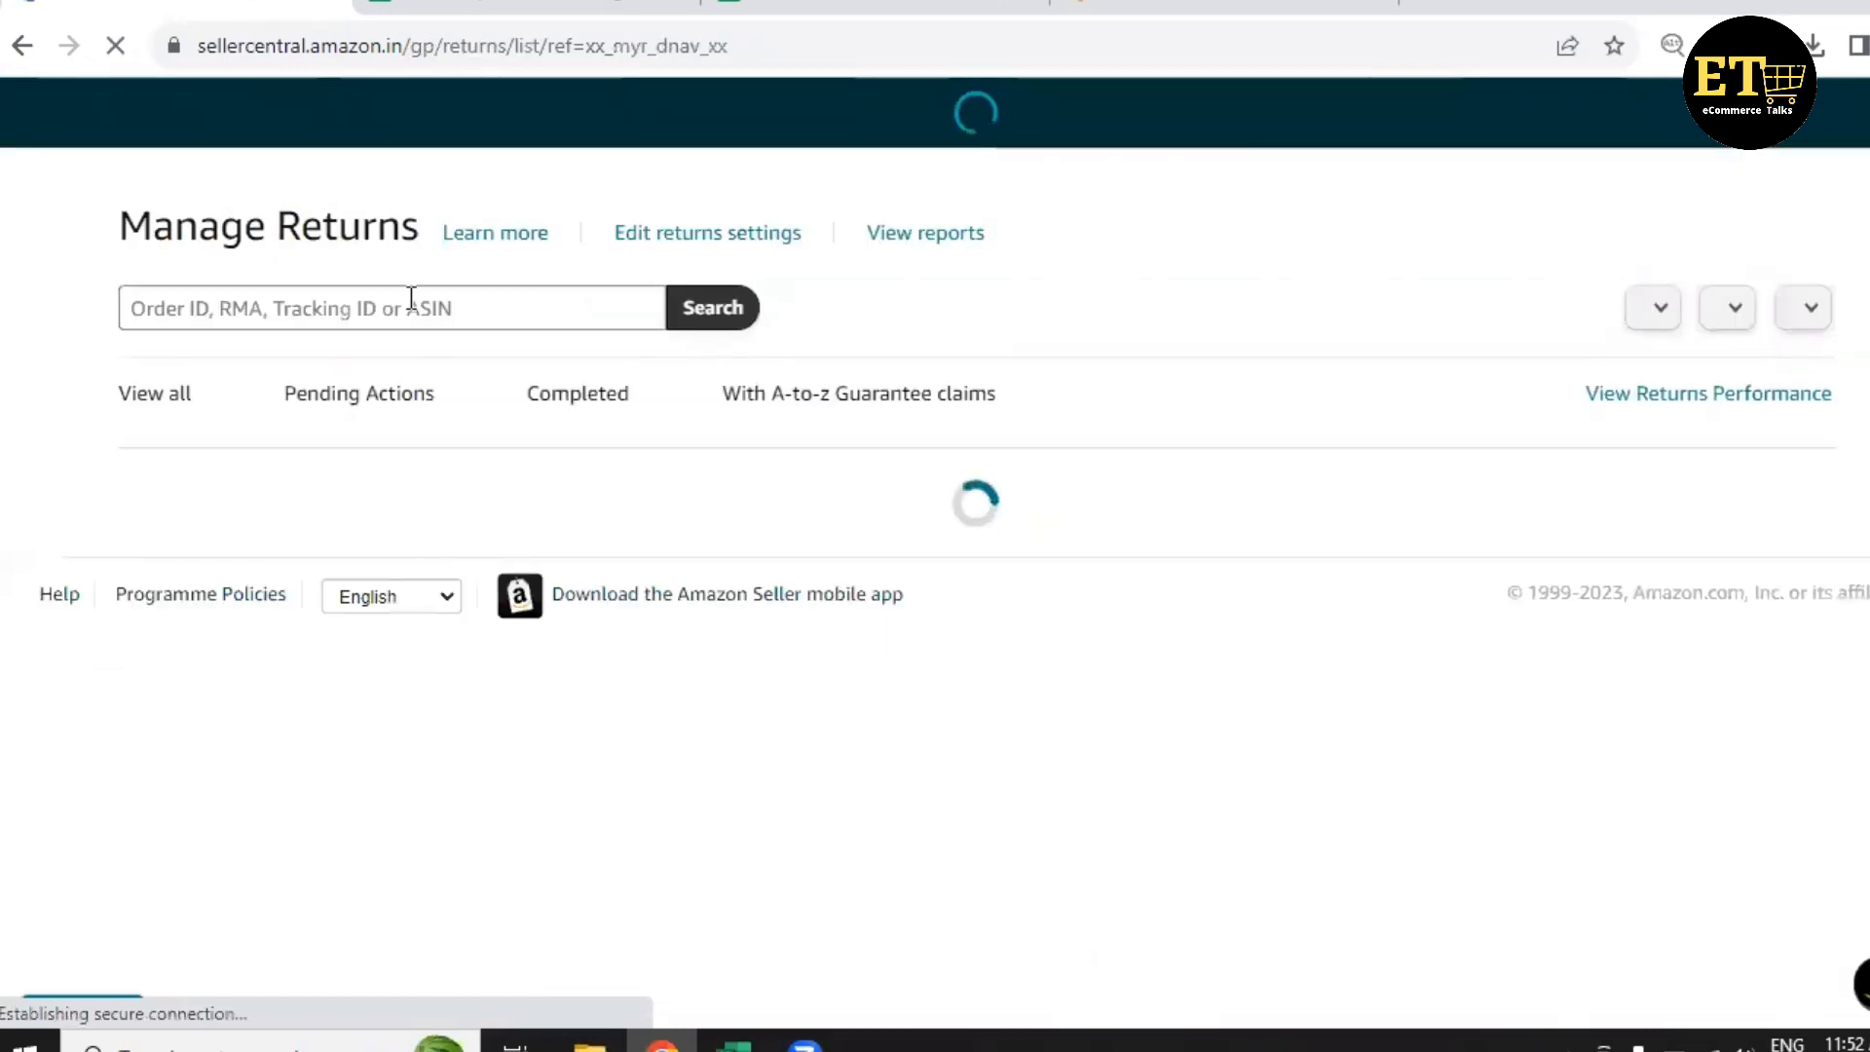
{"action": "left_click", "coordinate": [411, 298]}
{"action": "key", "text": "ctrl+v"}
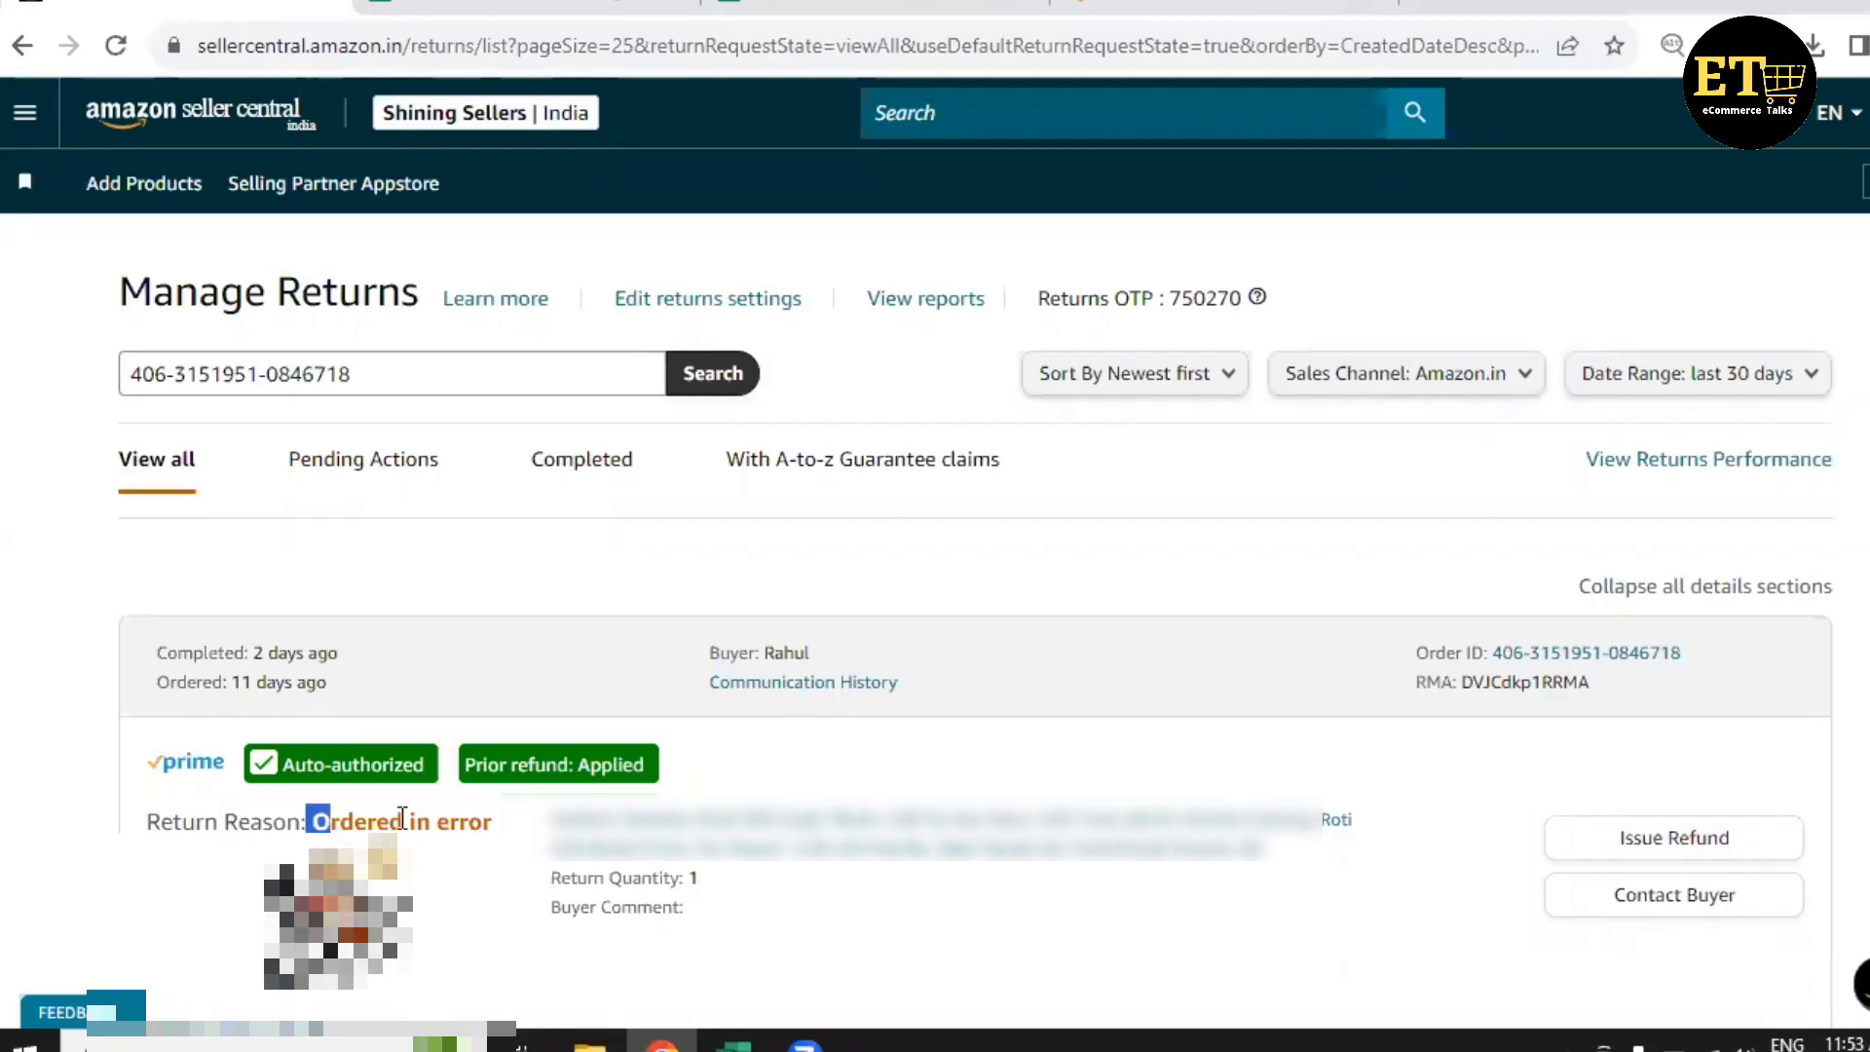
Copy the return reason "Ordered in error" from the order's return request and switch to the PRAKASH SALES AMAZON DAILY SALE(MFN) spreadsheet.
{"action": "triple_click", "coordinate": [497, 821]}
{"action": "key", "text": "ctrl+c"}
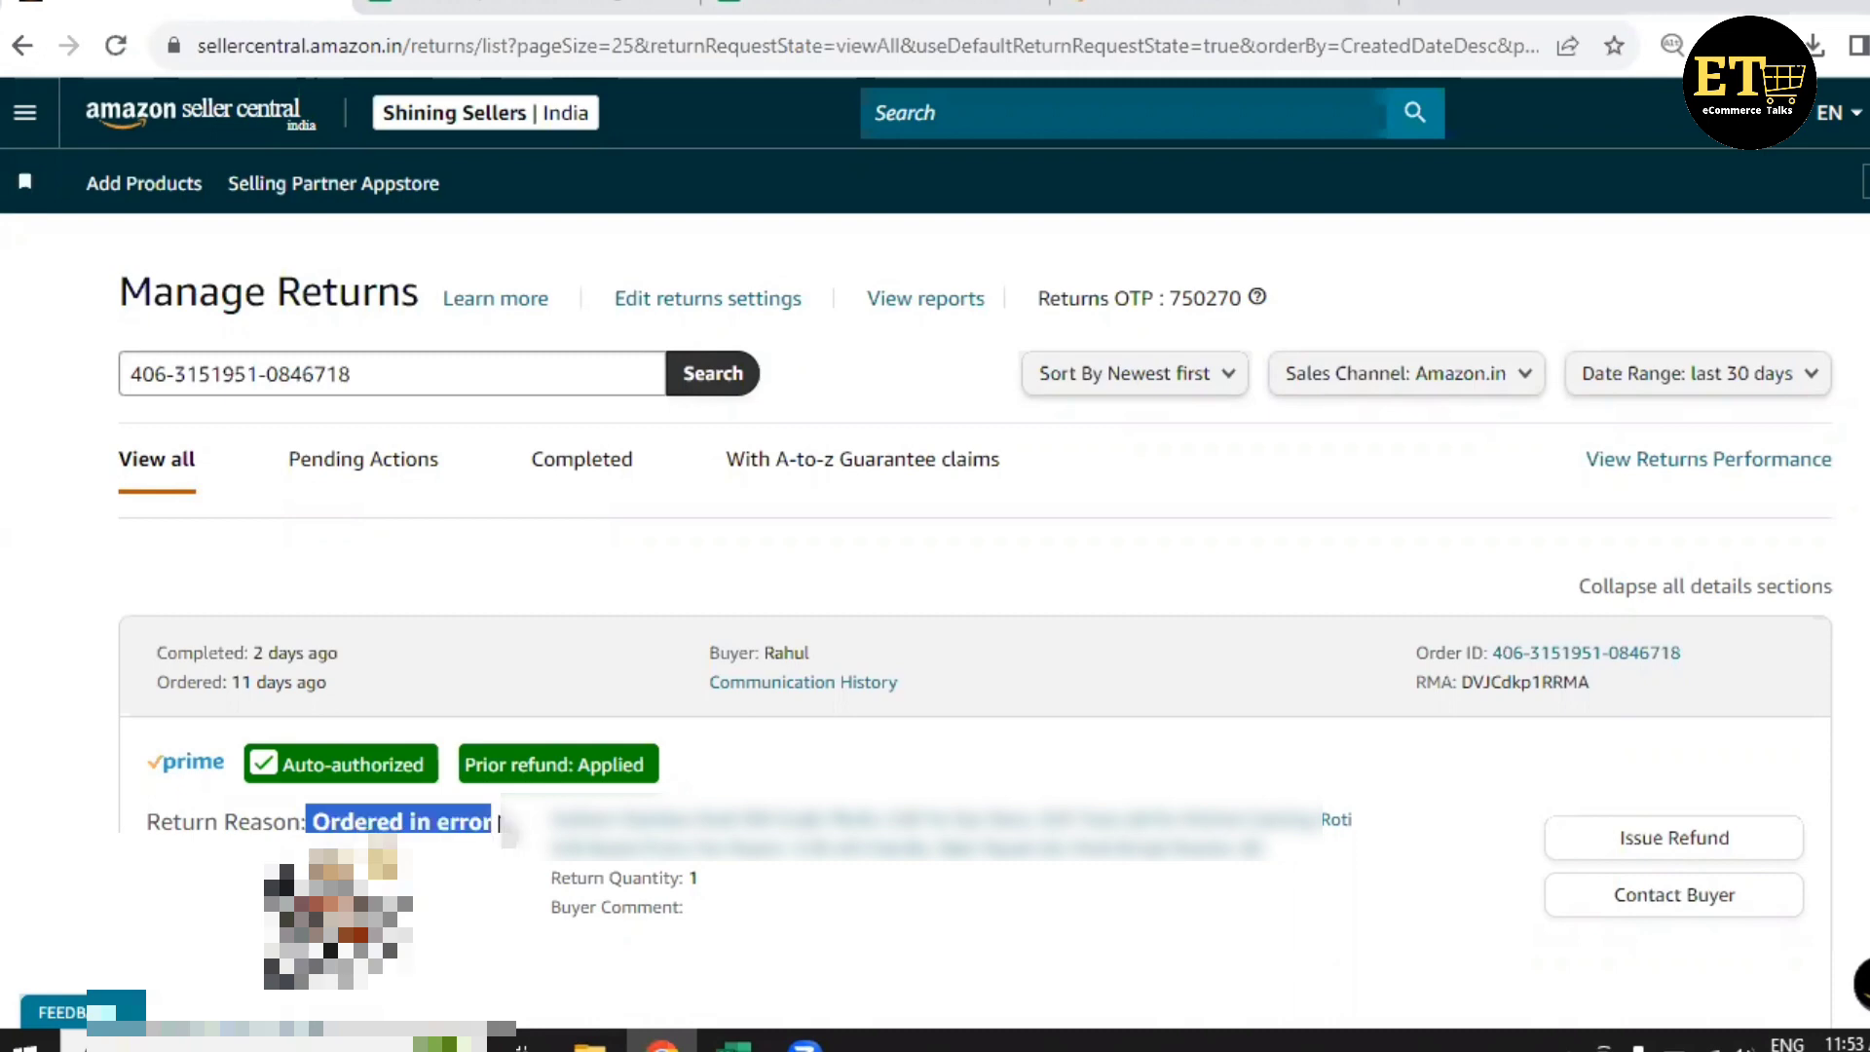
{"action": "right_click", "coordinate": [426, 818]}
{"action": "left_click", "coordinate": [518, 609]}
{"action": "left_click", "coordinate": [879, 5]}
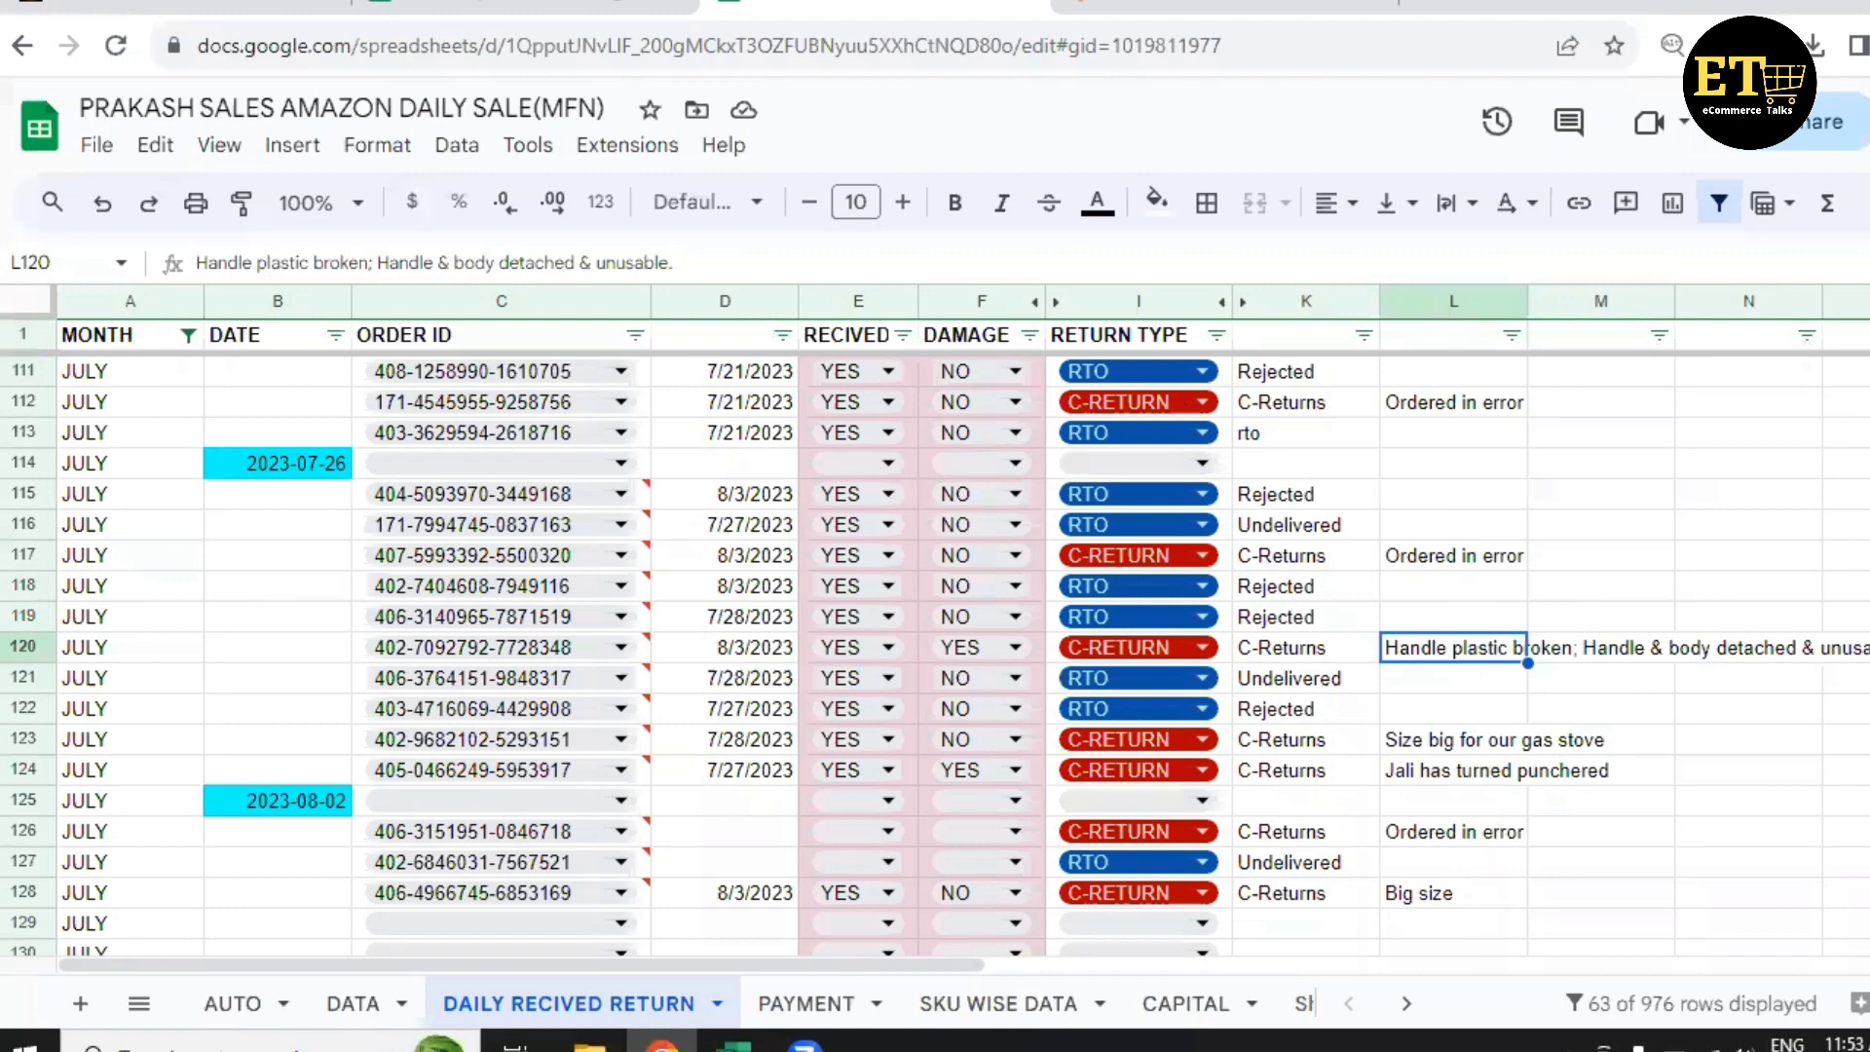
Switch to the untitled spreadsheet and paste the return reason "Ordered in error" into J2 under RETURN REGION.
{"action": "key", "text": "ctrl+shift+Tab"}
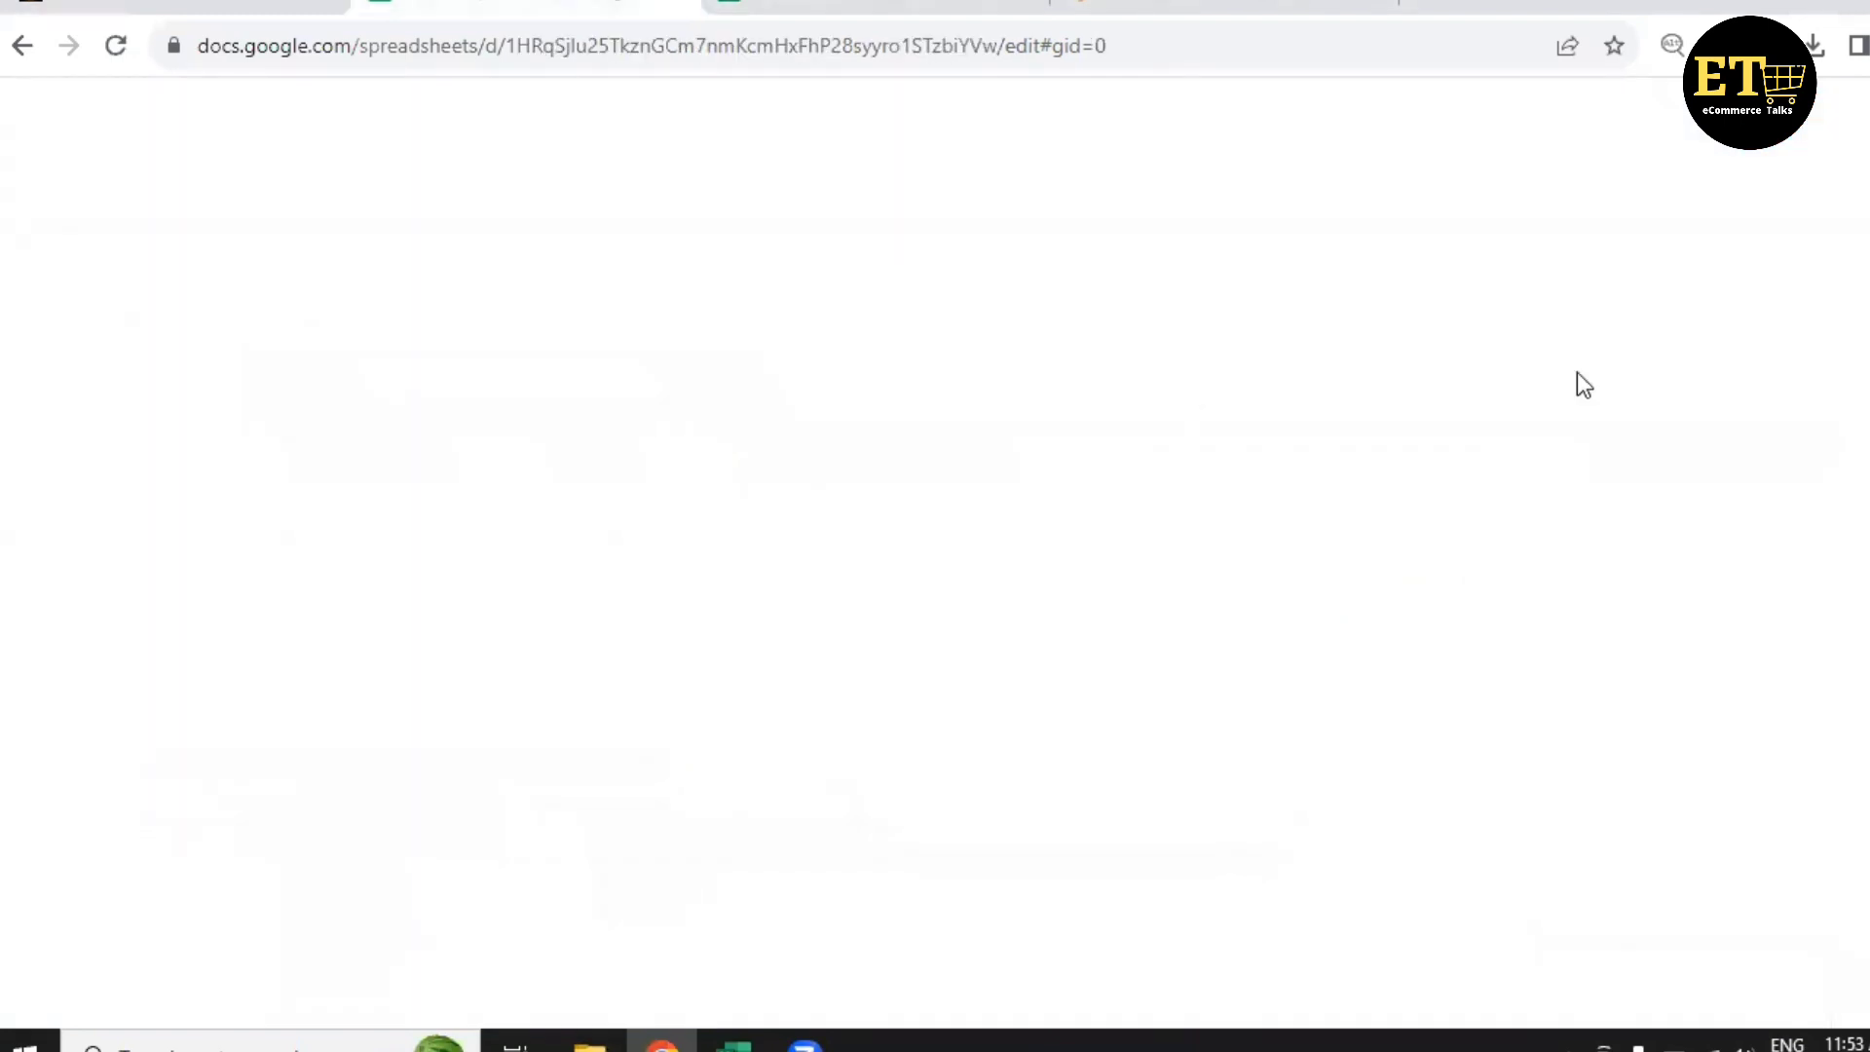
{"action": "left_click", "coordinate": [1582, 375]}
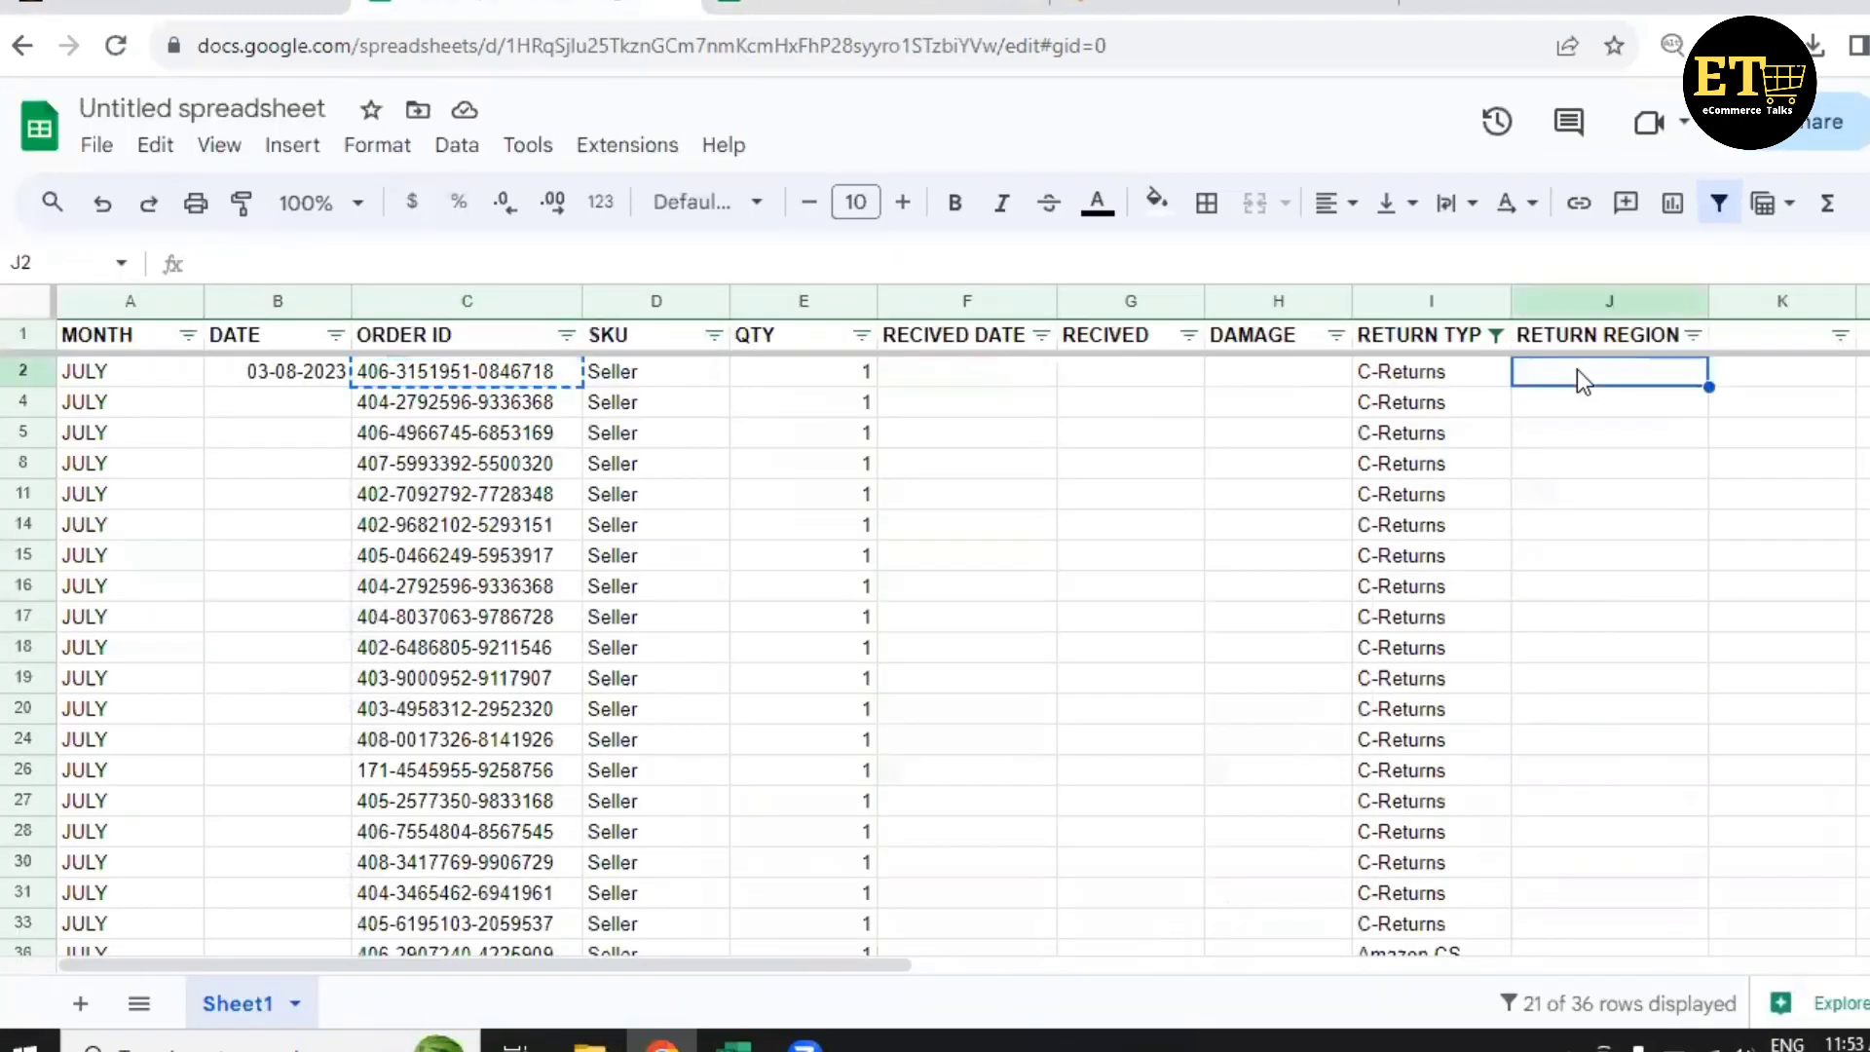
{"action": "key", "text": "ctrl+v"}
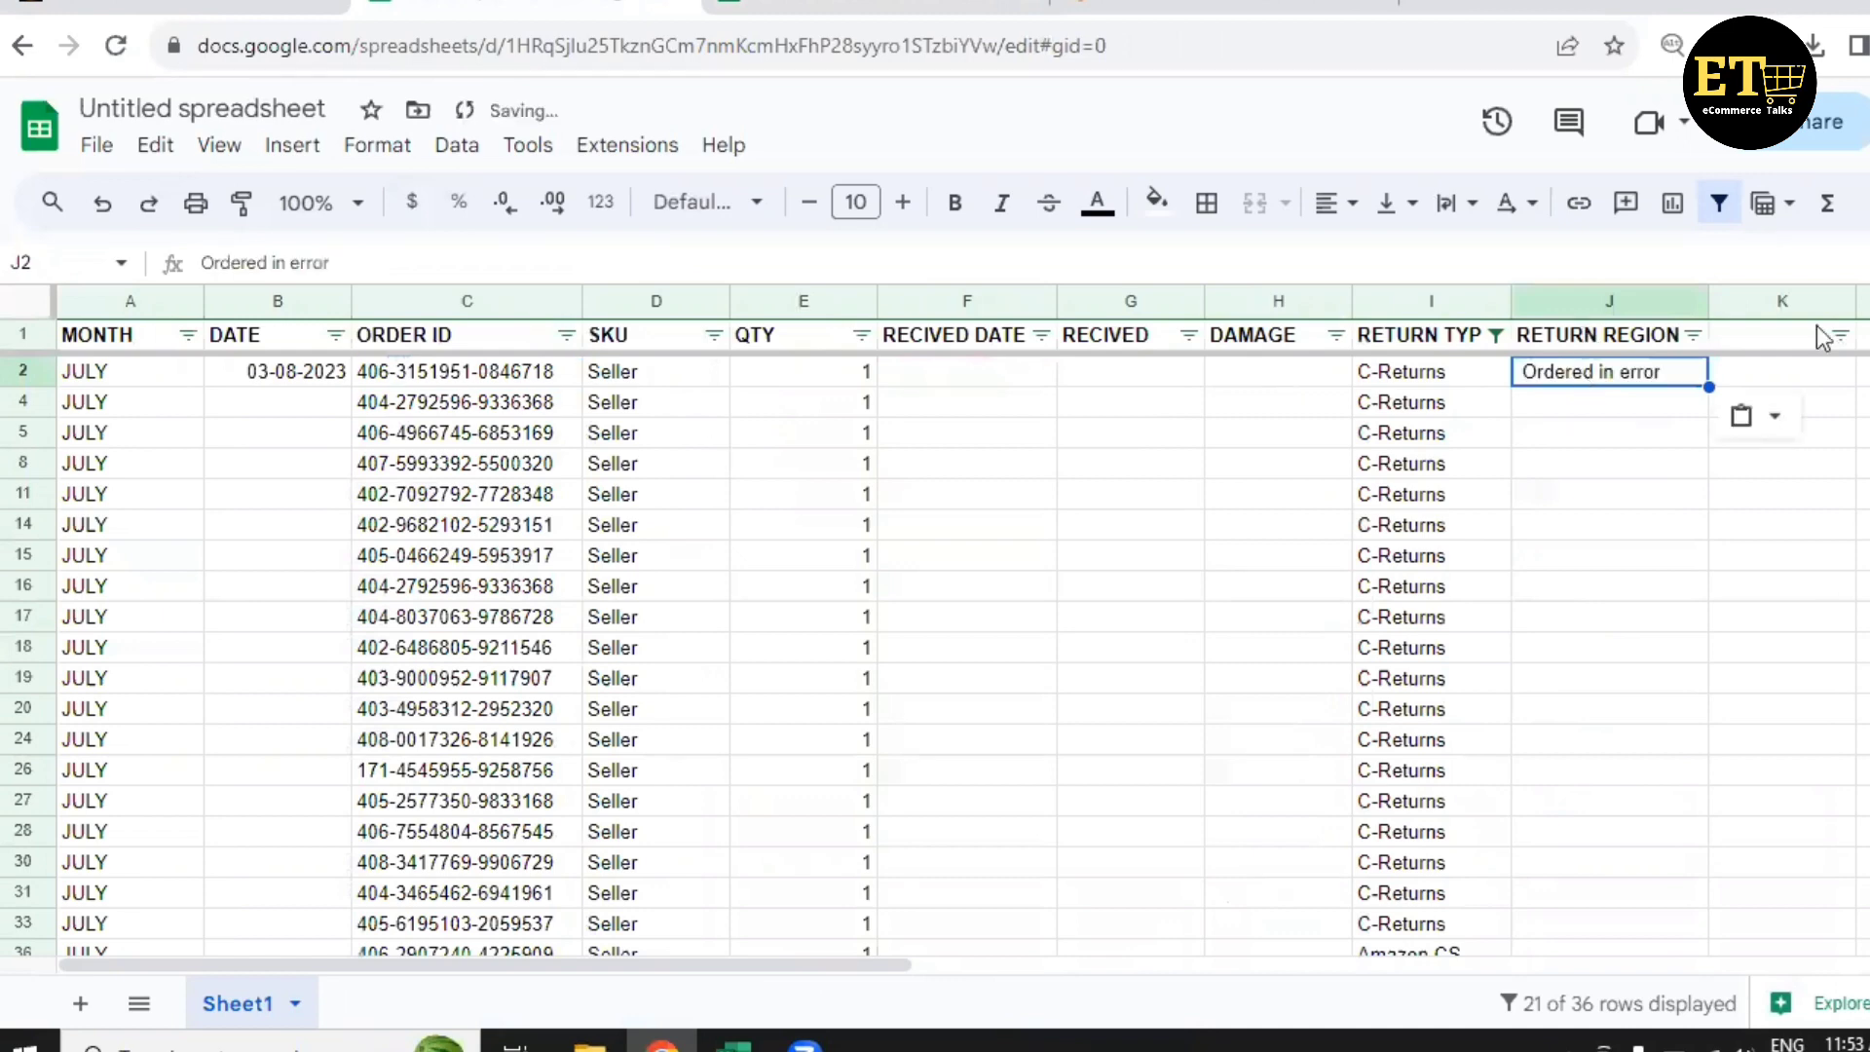
Look up the order ID from C4 in Seller Central's returns list and copy its buyer comment "It's little bend on the edges.".
{"action": "left_click", "coordinate": [499, 397]}
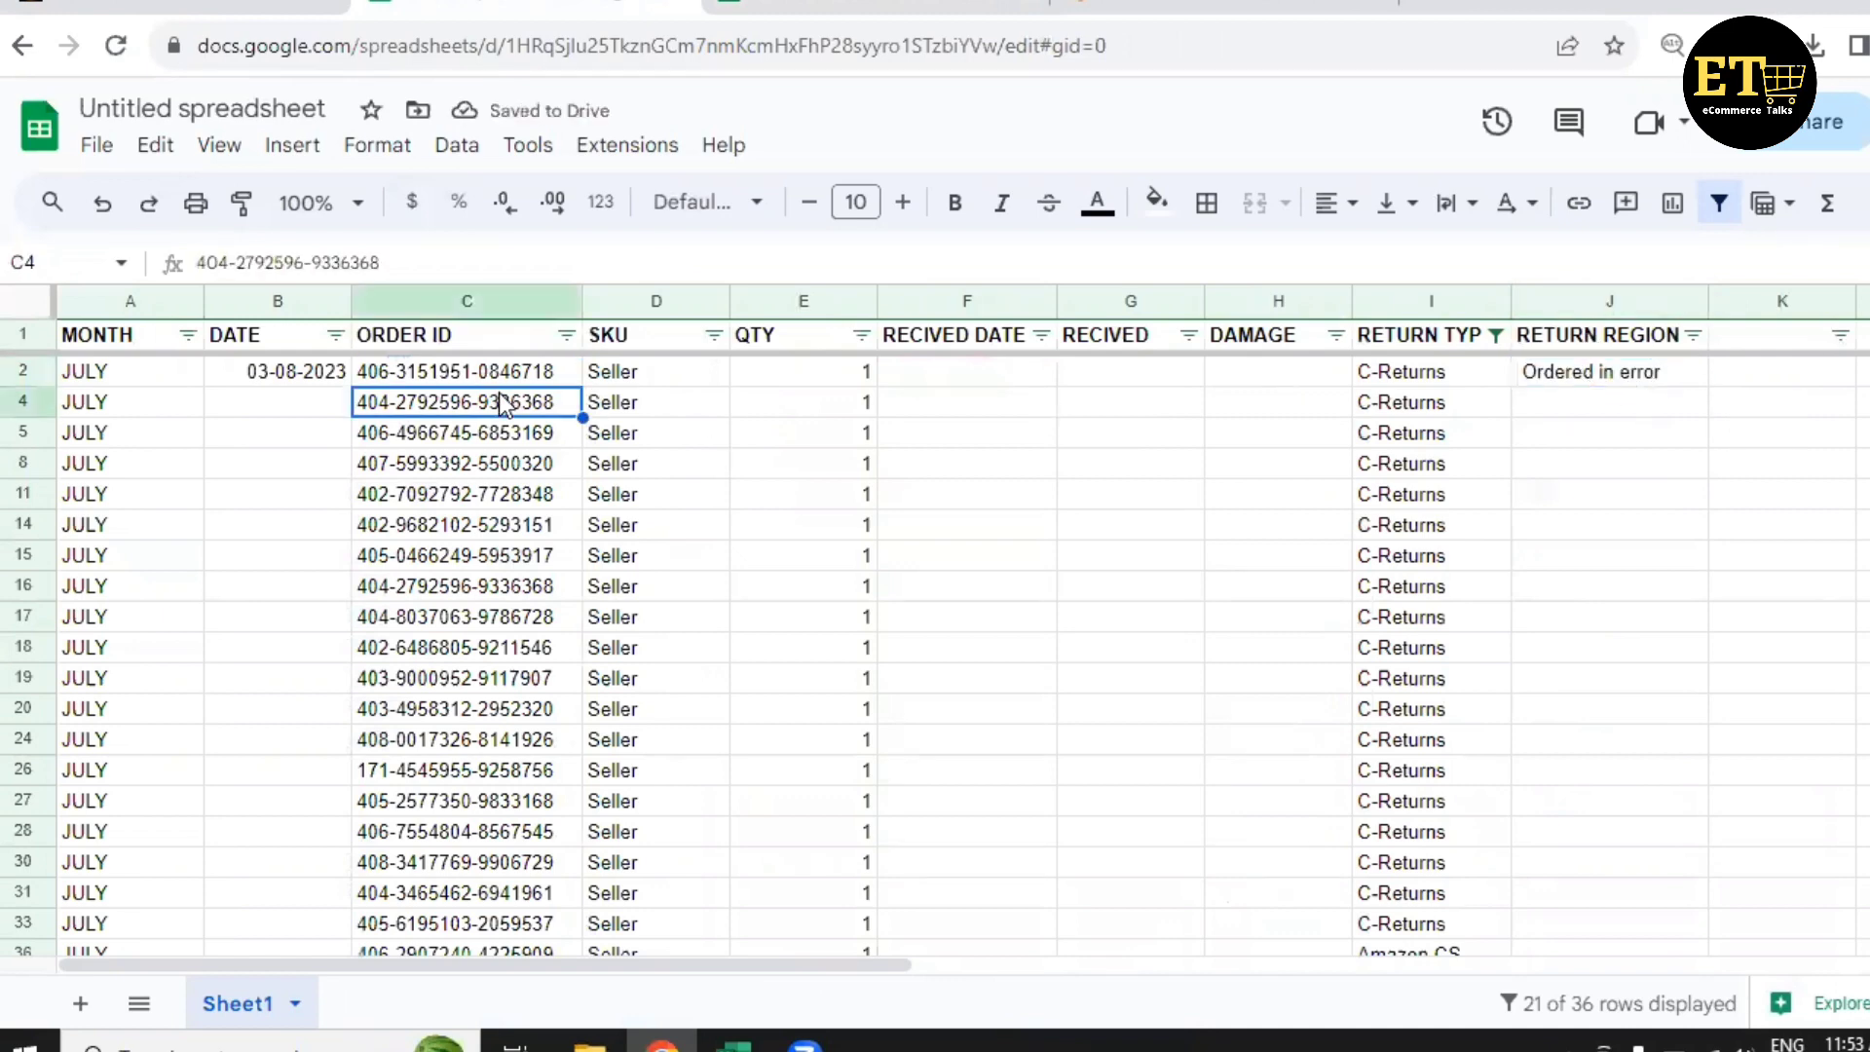
{"action": "key", "text": "ctrl+c"}
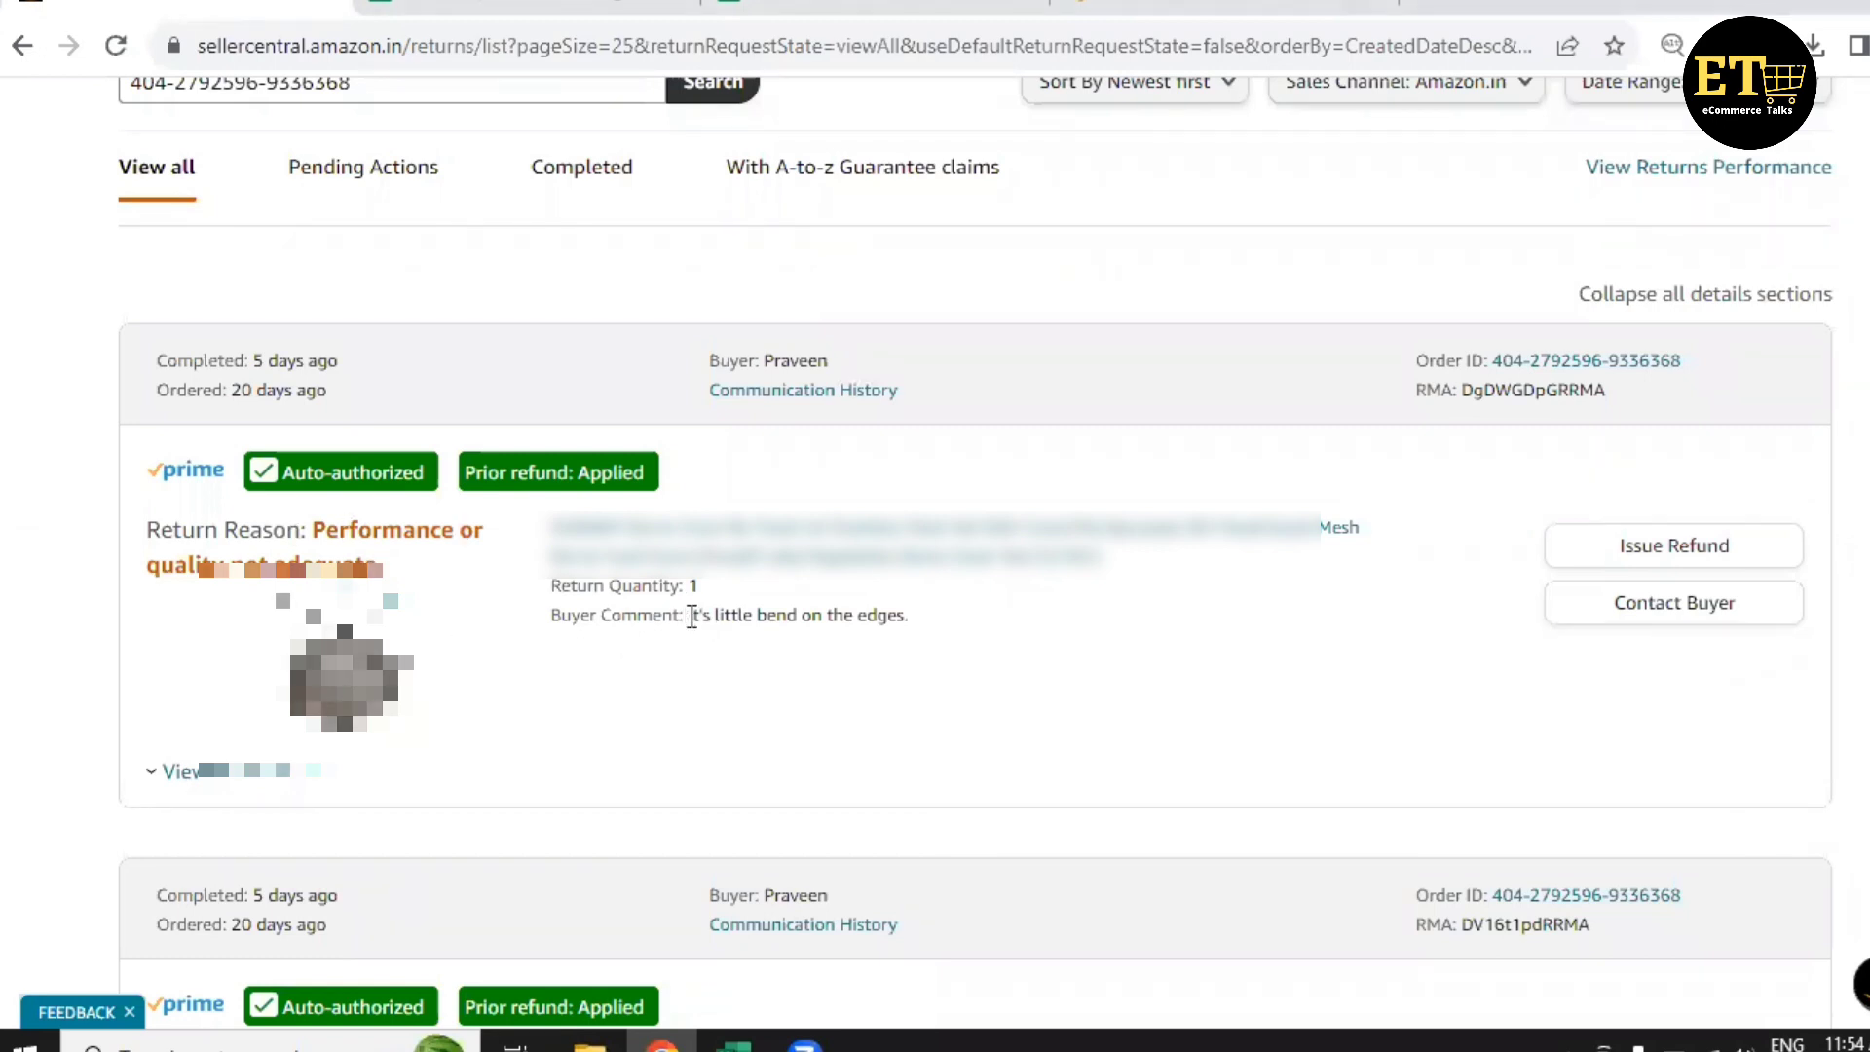
{"action": "left_click_drag", "start_coordinate": [686, 616], "coordinate": [912, 620]}
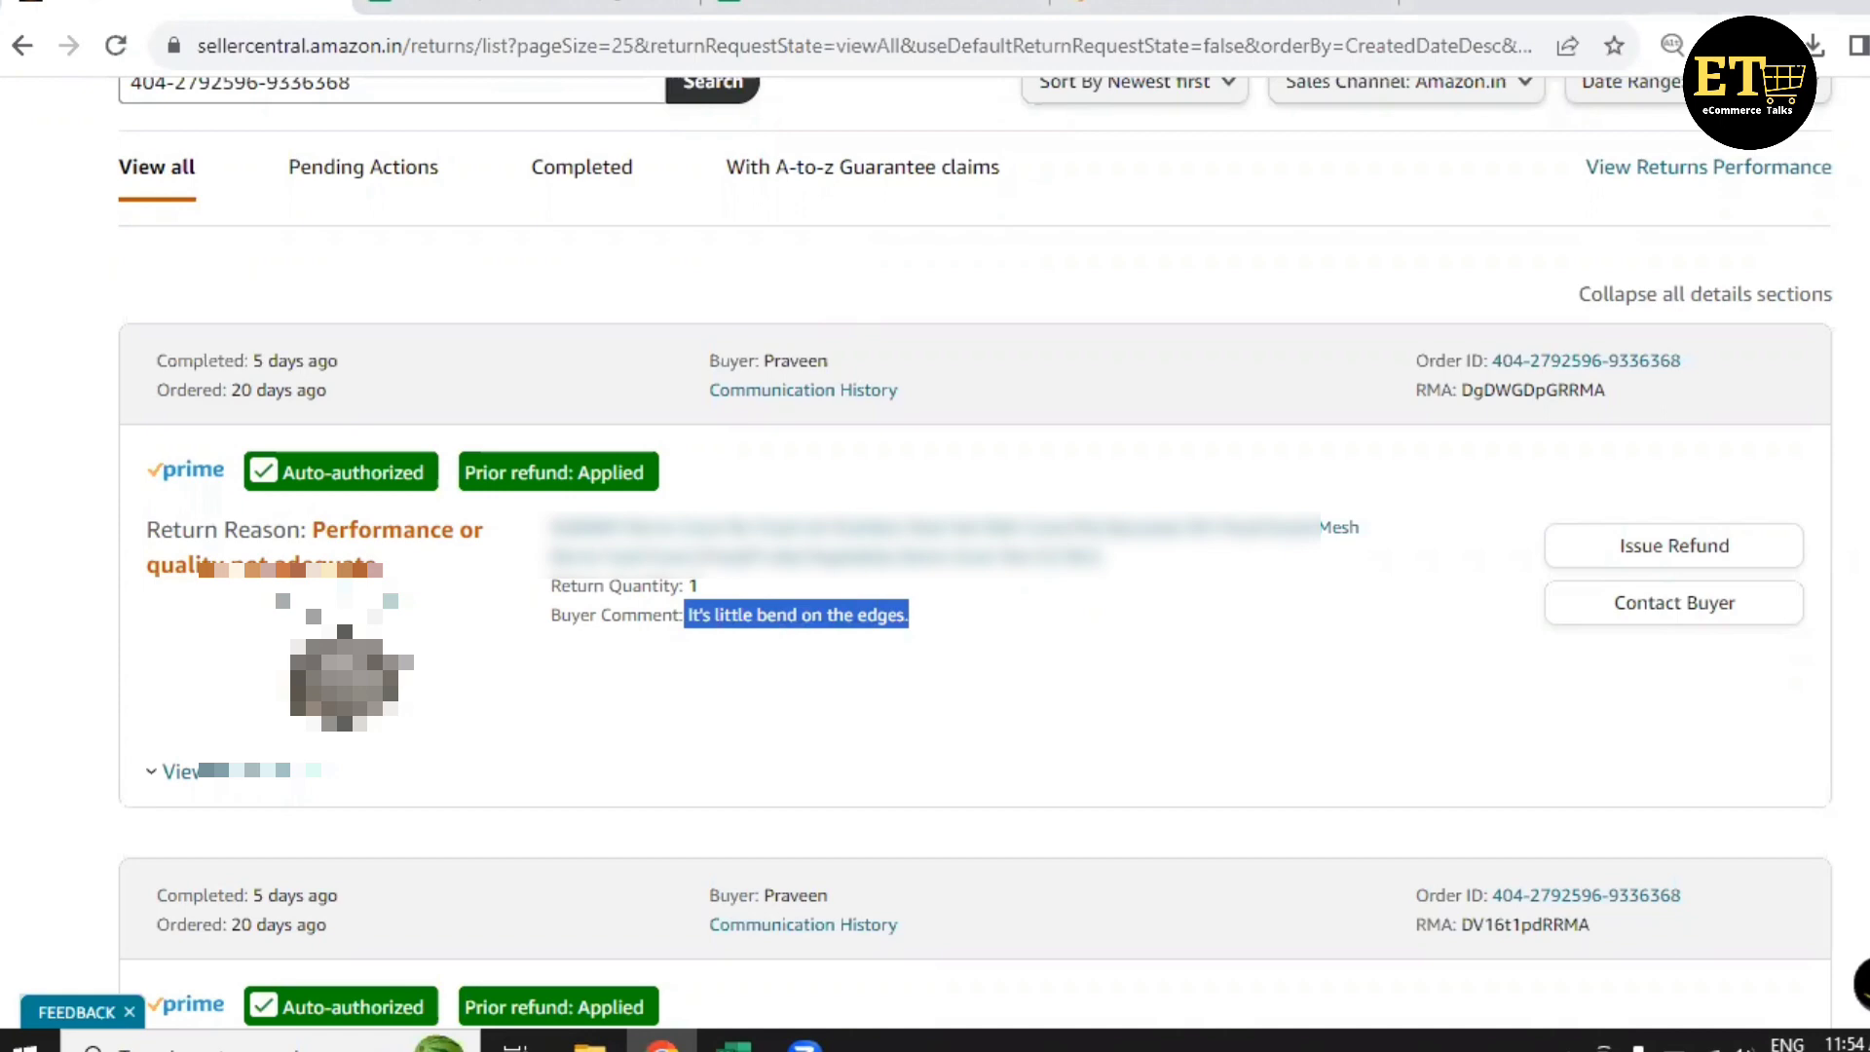
{"action": "left_click", "coordinate": [838, 3]}
{"action": "left_click", "coordinate": [585, 3]}
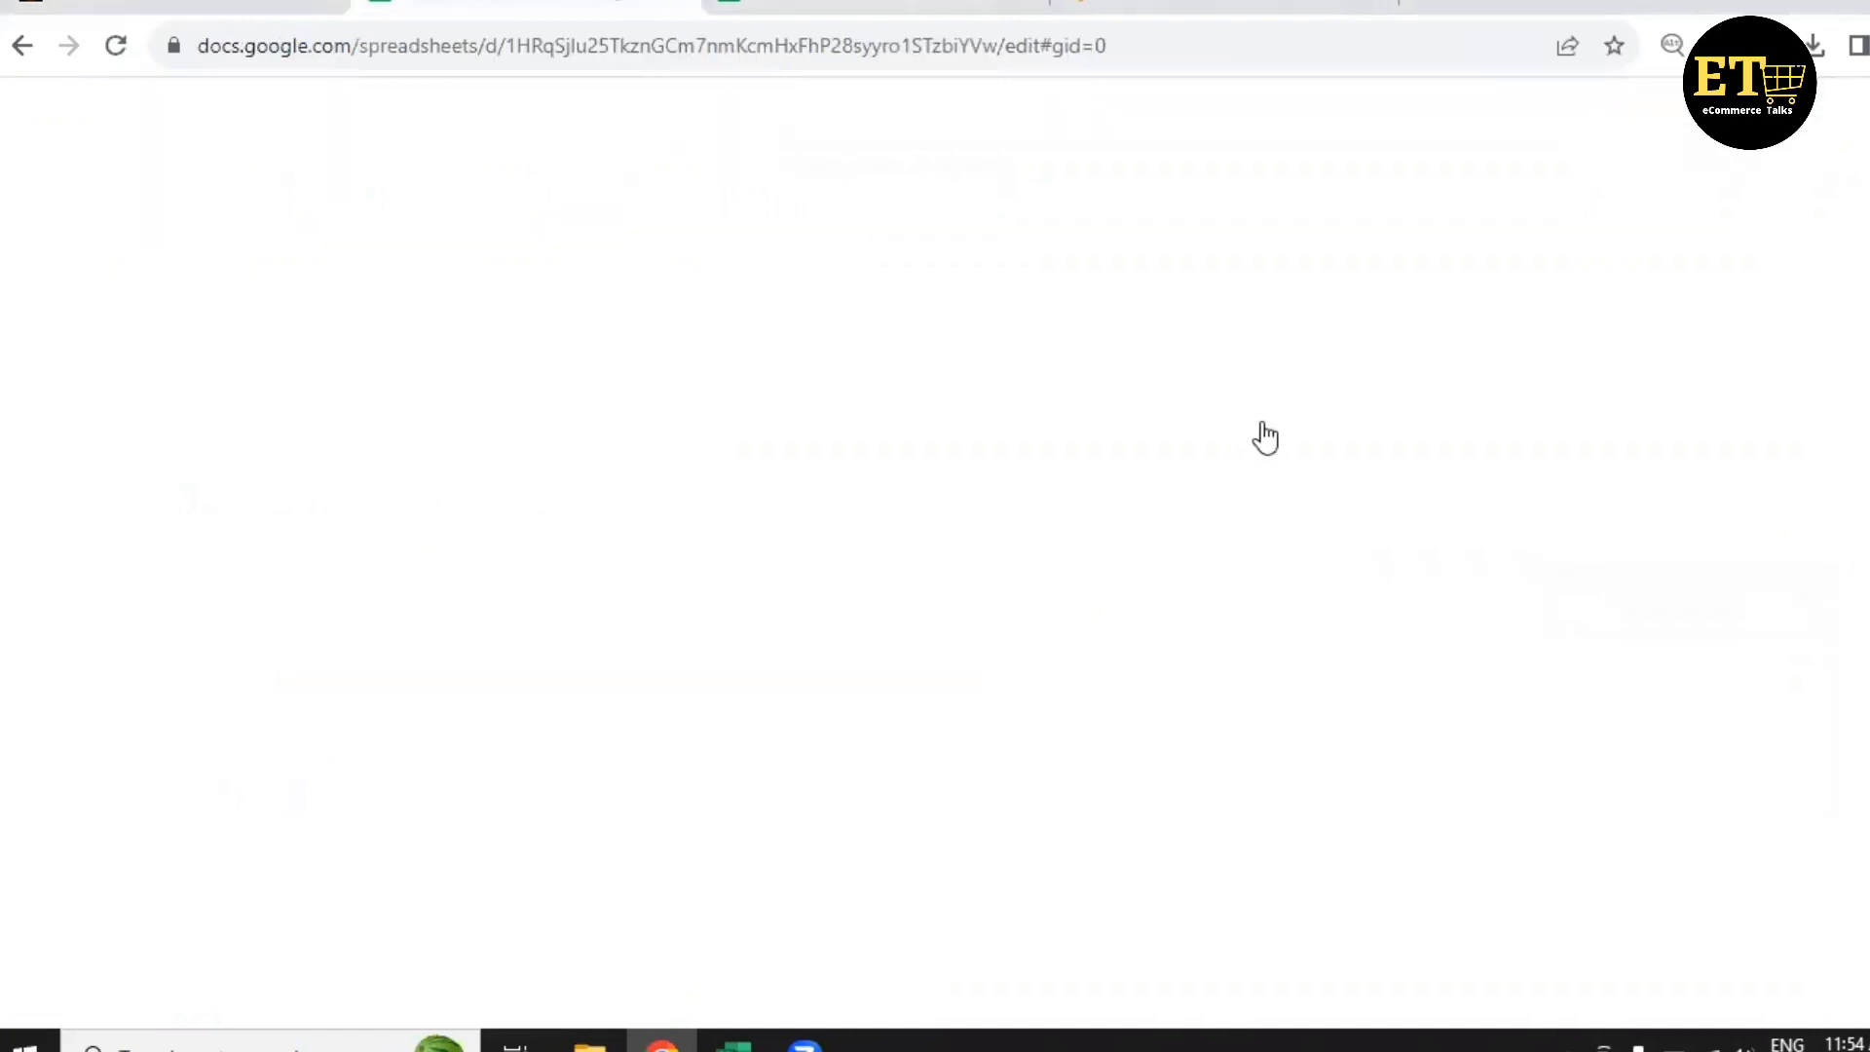
{"action": "key", "text": "ctrl+c"}
Paste the buyer comment into J4 of the untitled spreadsheet and widen column J to fit the text.
{"action": "left_click", "coordinate": [1580, 413]}
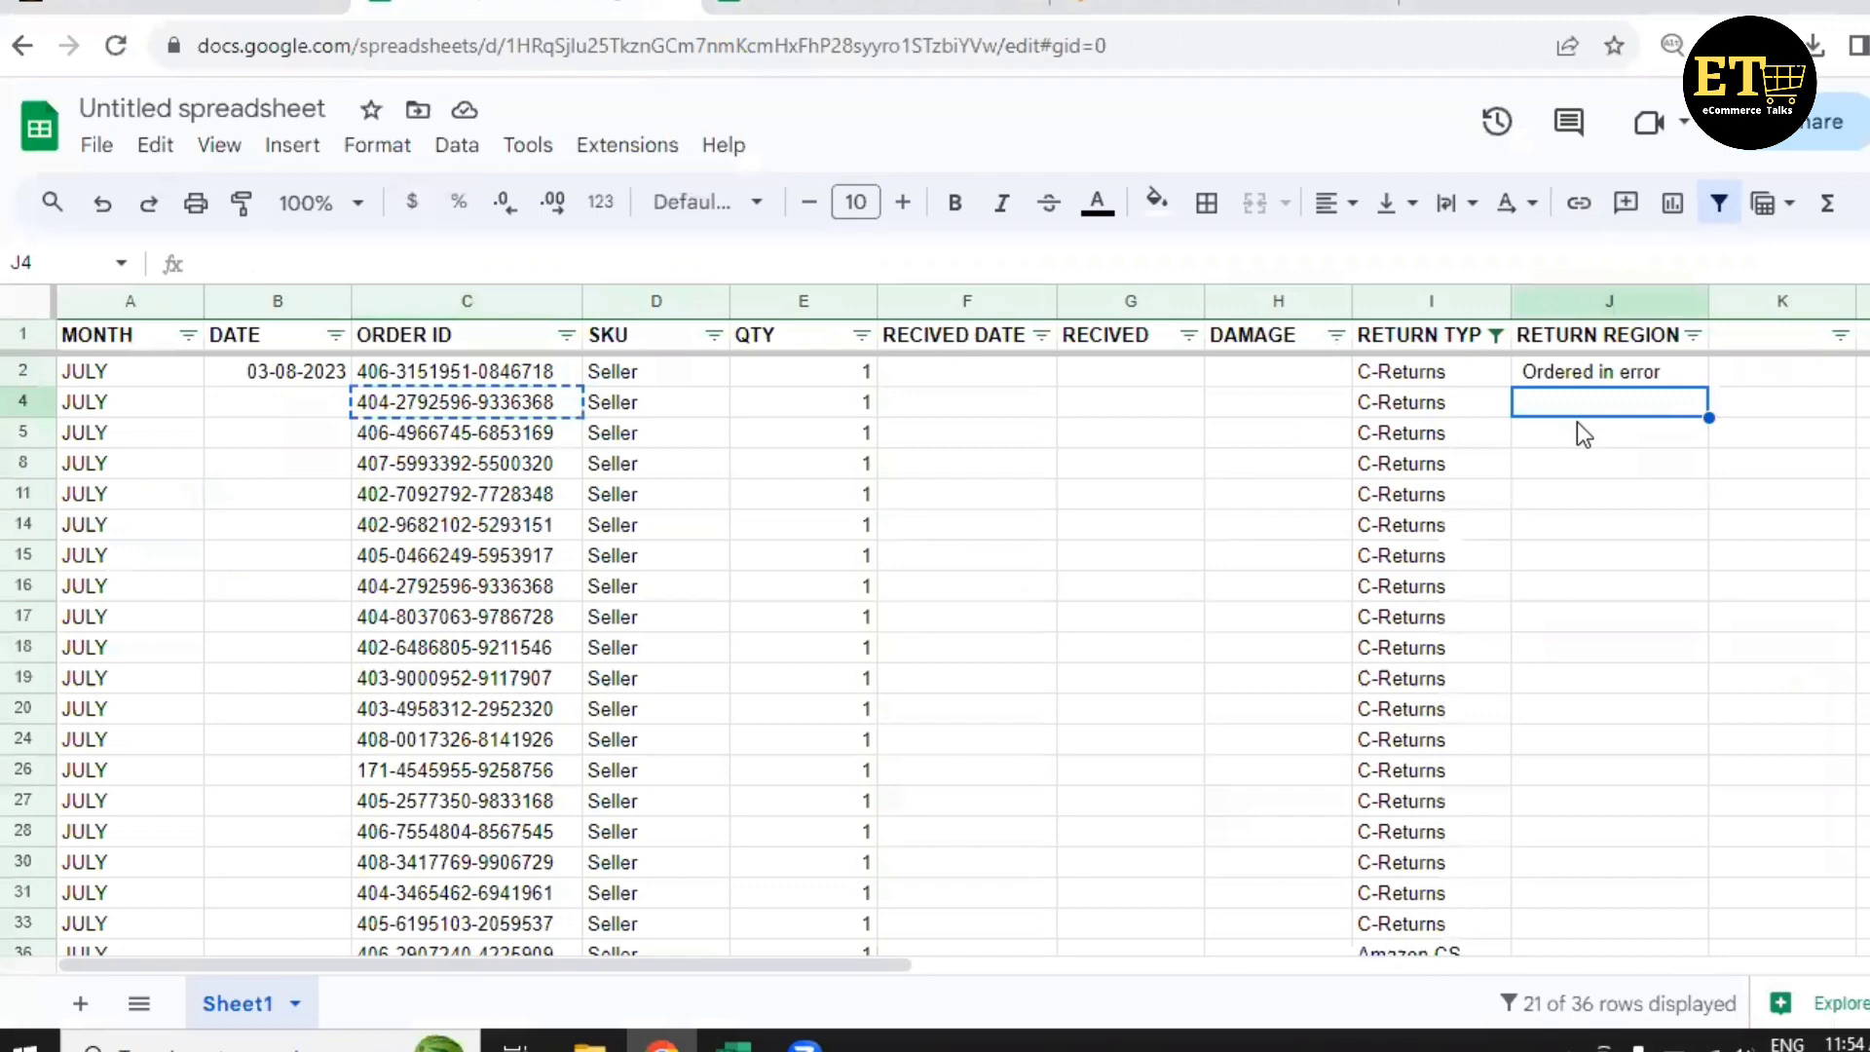
{"action": "key", "text": "ctrl+v"}
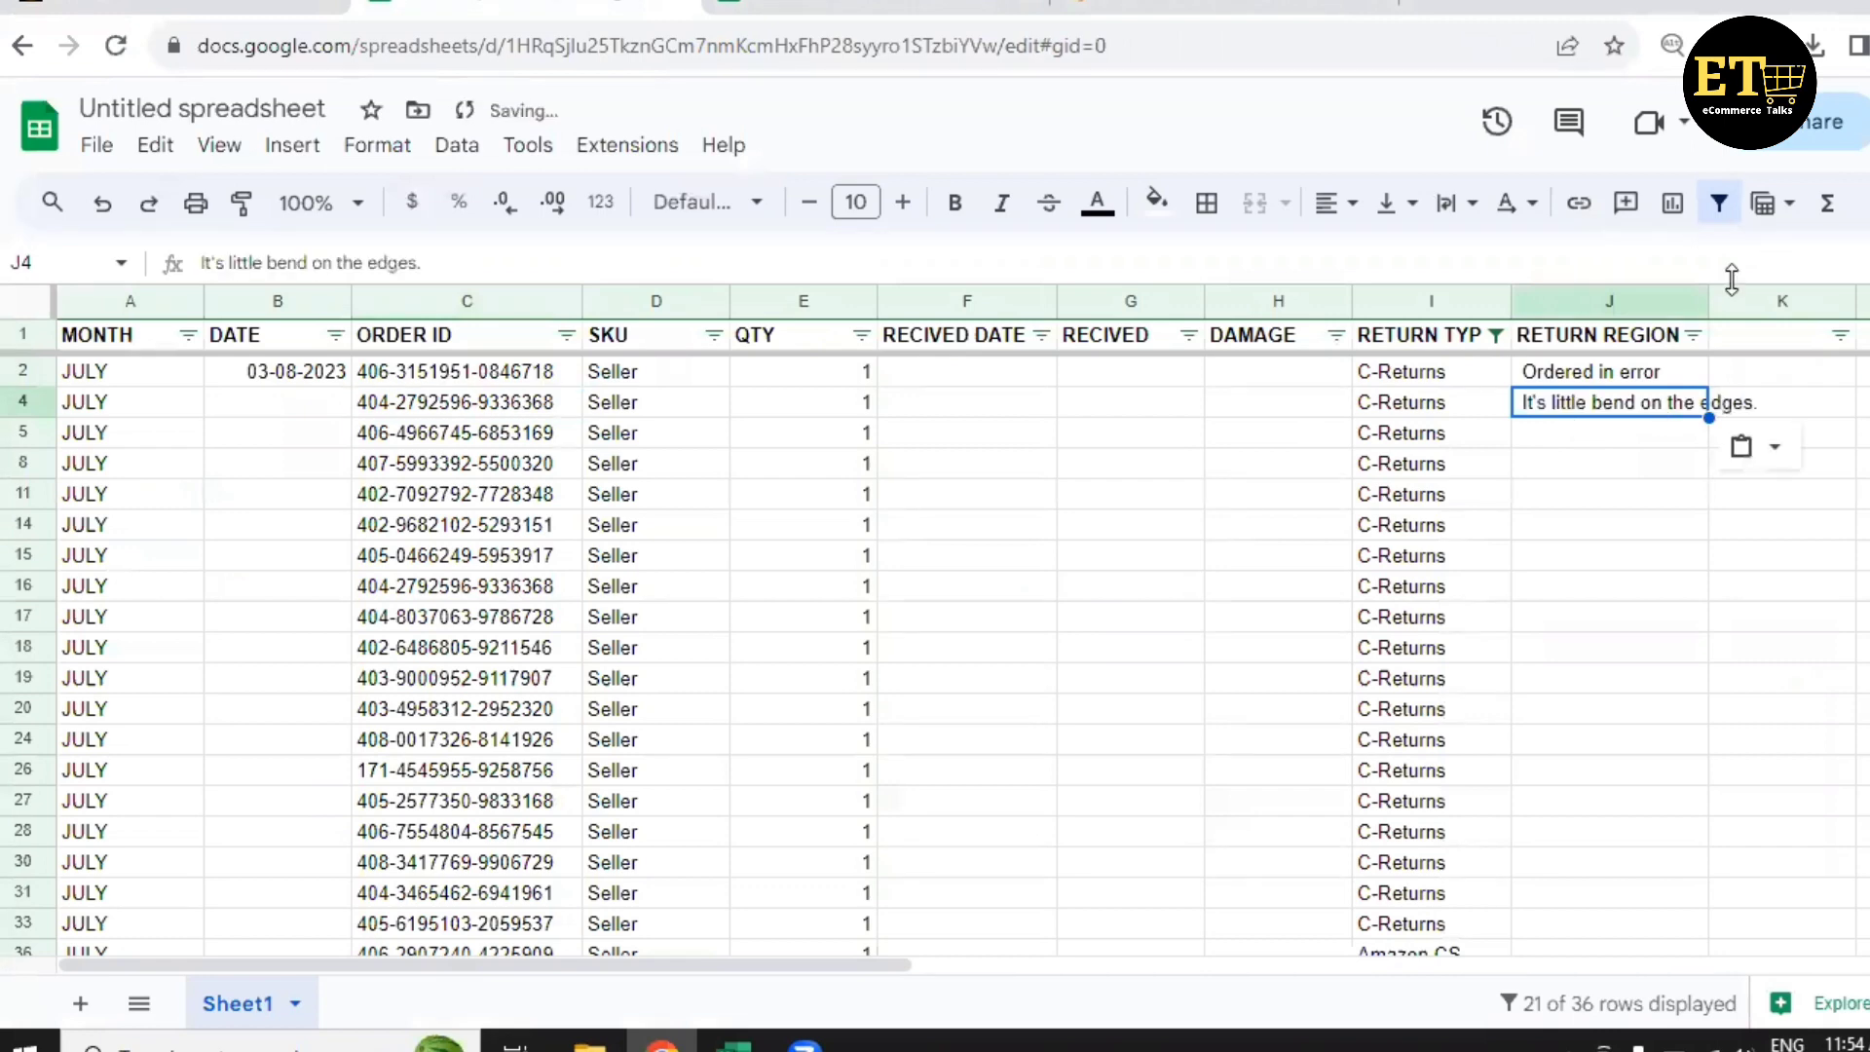
{"action": "left_click_drag", "start_coordinate": [1717, 307], "coordinate": [1770, 306]}
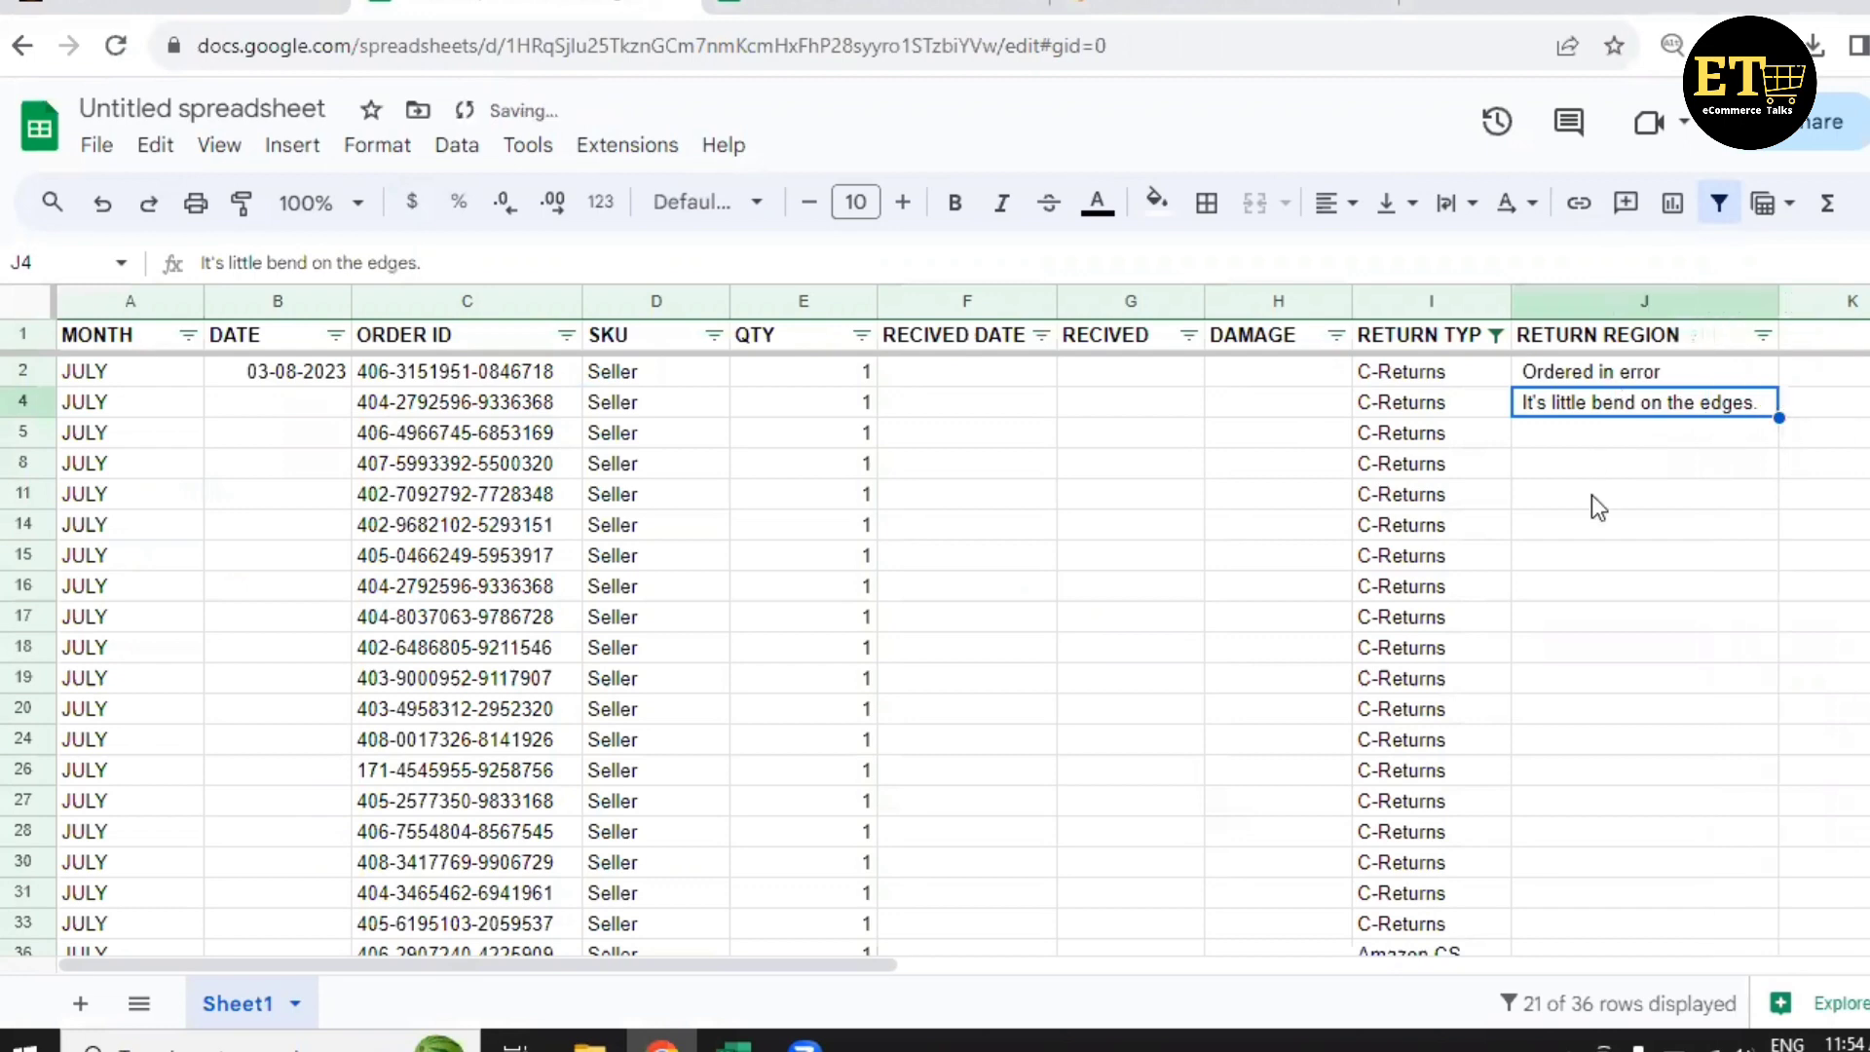
Compare the entered reasons with those in the DAILY RECIVED RETURN sheet of PRAKASH SALES AMAZON DAILY SALE(MFN), and return to J4 in the untitled spreadsheet.
{"action": "key", "text": "Down"}
{"action": "scroll", "coordinate": [1580, 459], "scroll_direction": "down", "scroll_amount": 1}
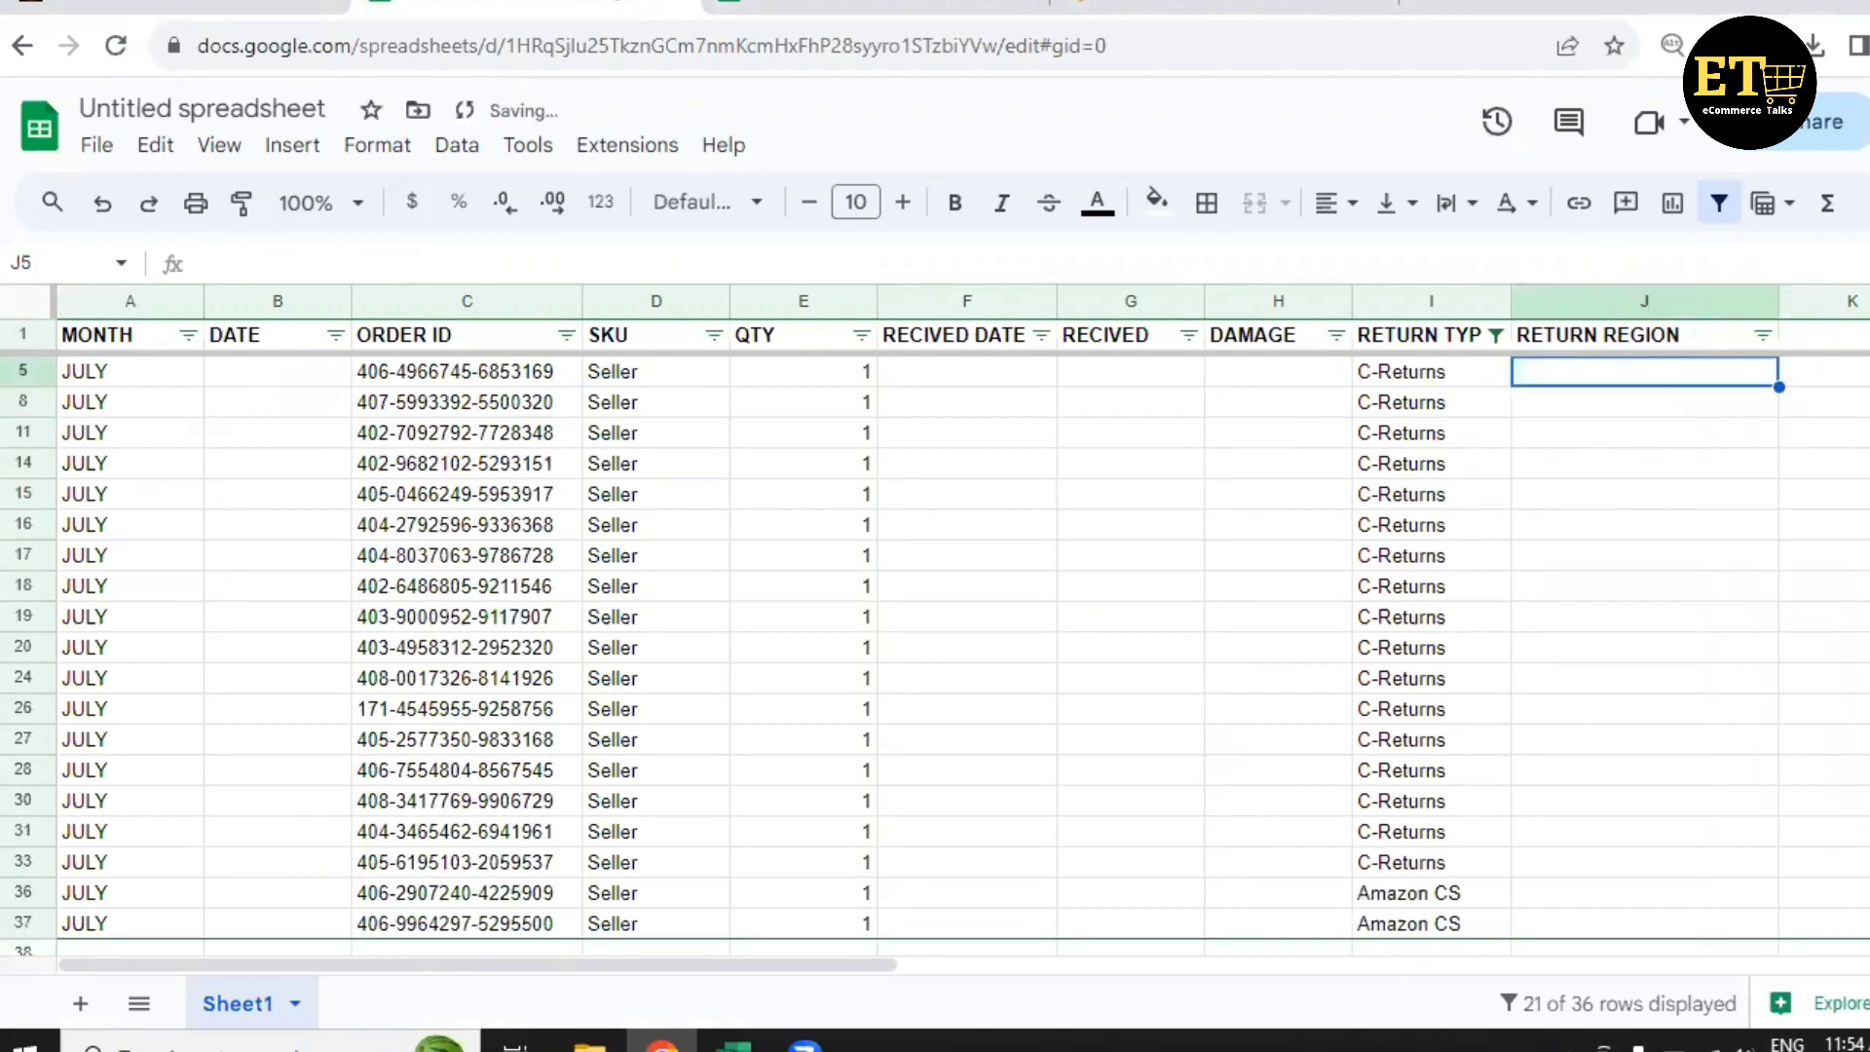
{"action": "key", "text": "ctrl+Tab"}
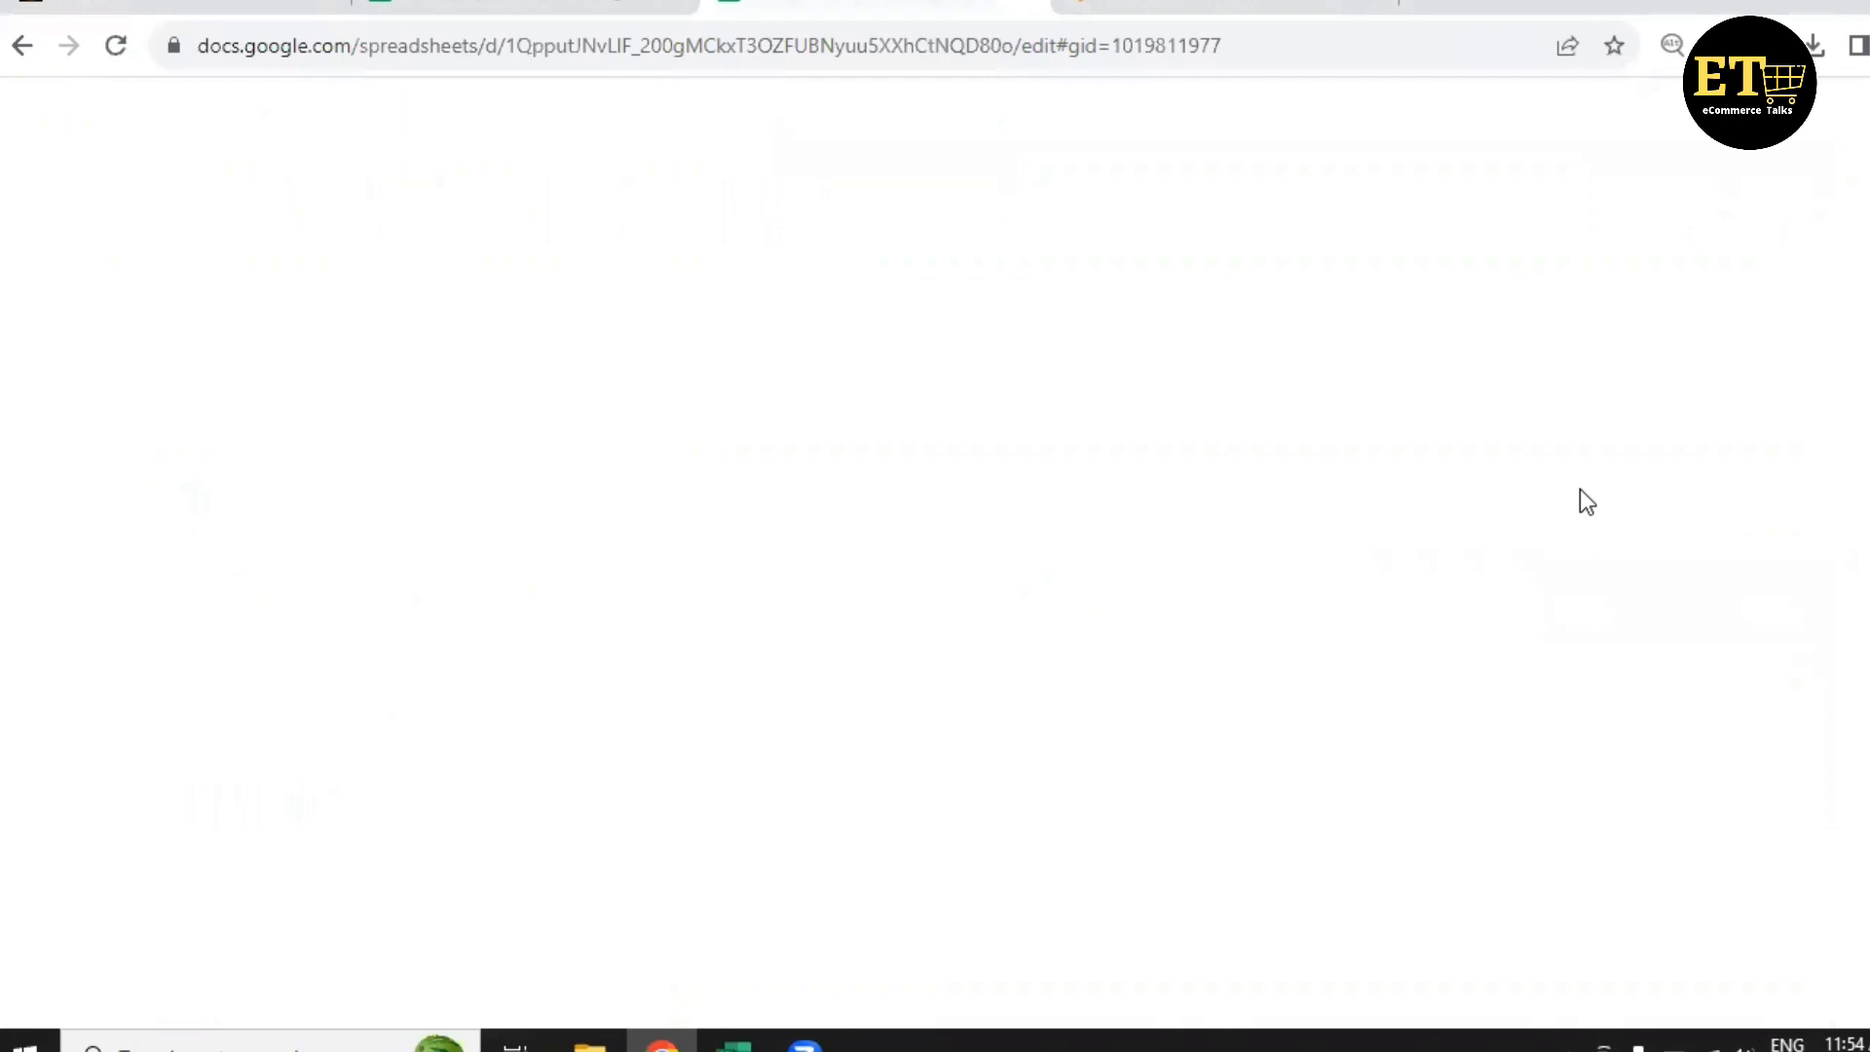
{"action": "scroll", "coordinate": [1480, 565], "scroll_direction": "down", "scroll_amount": 2}
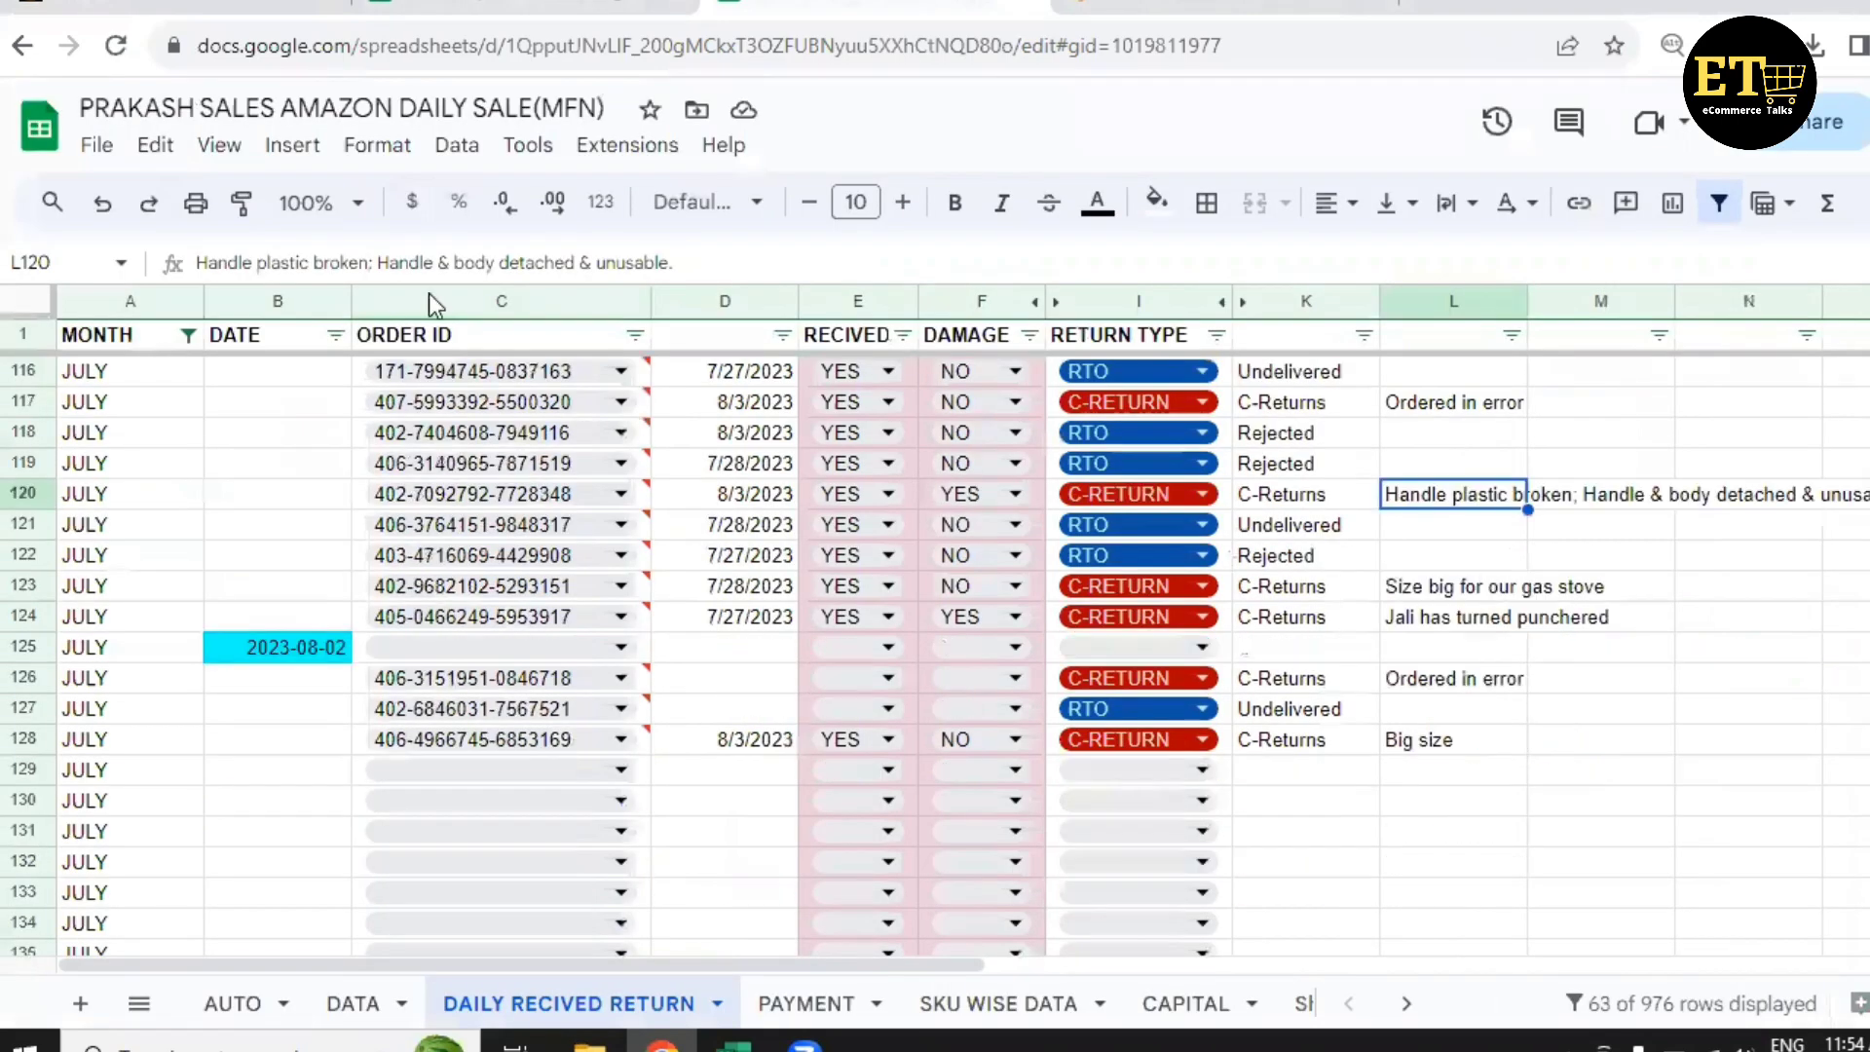
{"action": "scroll", "coordinate": [1480, 565], "scroll_direction": "down", "scroll_amount": 1}
{"action": "key", "text": "ctrl+shift+Tab"}
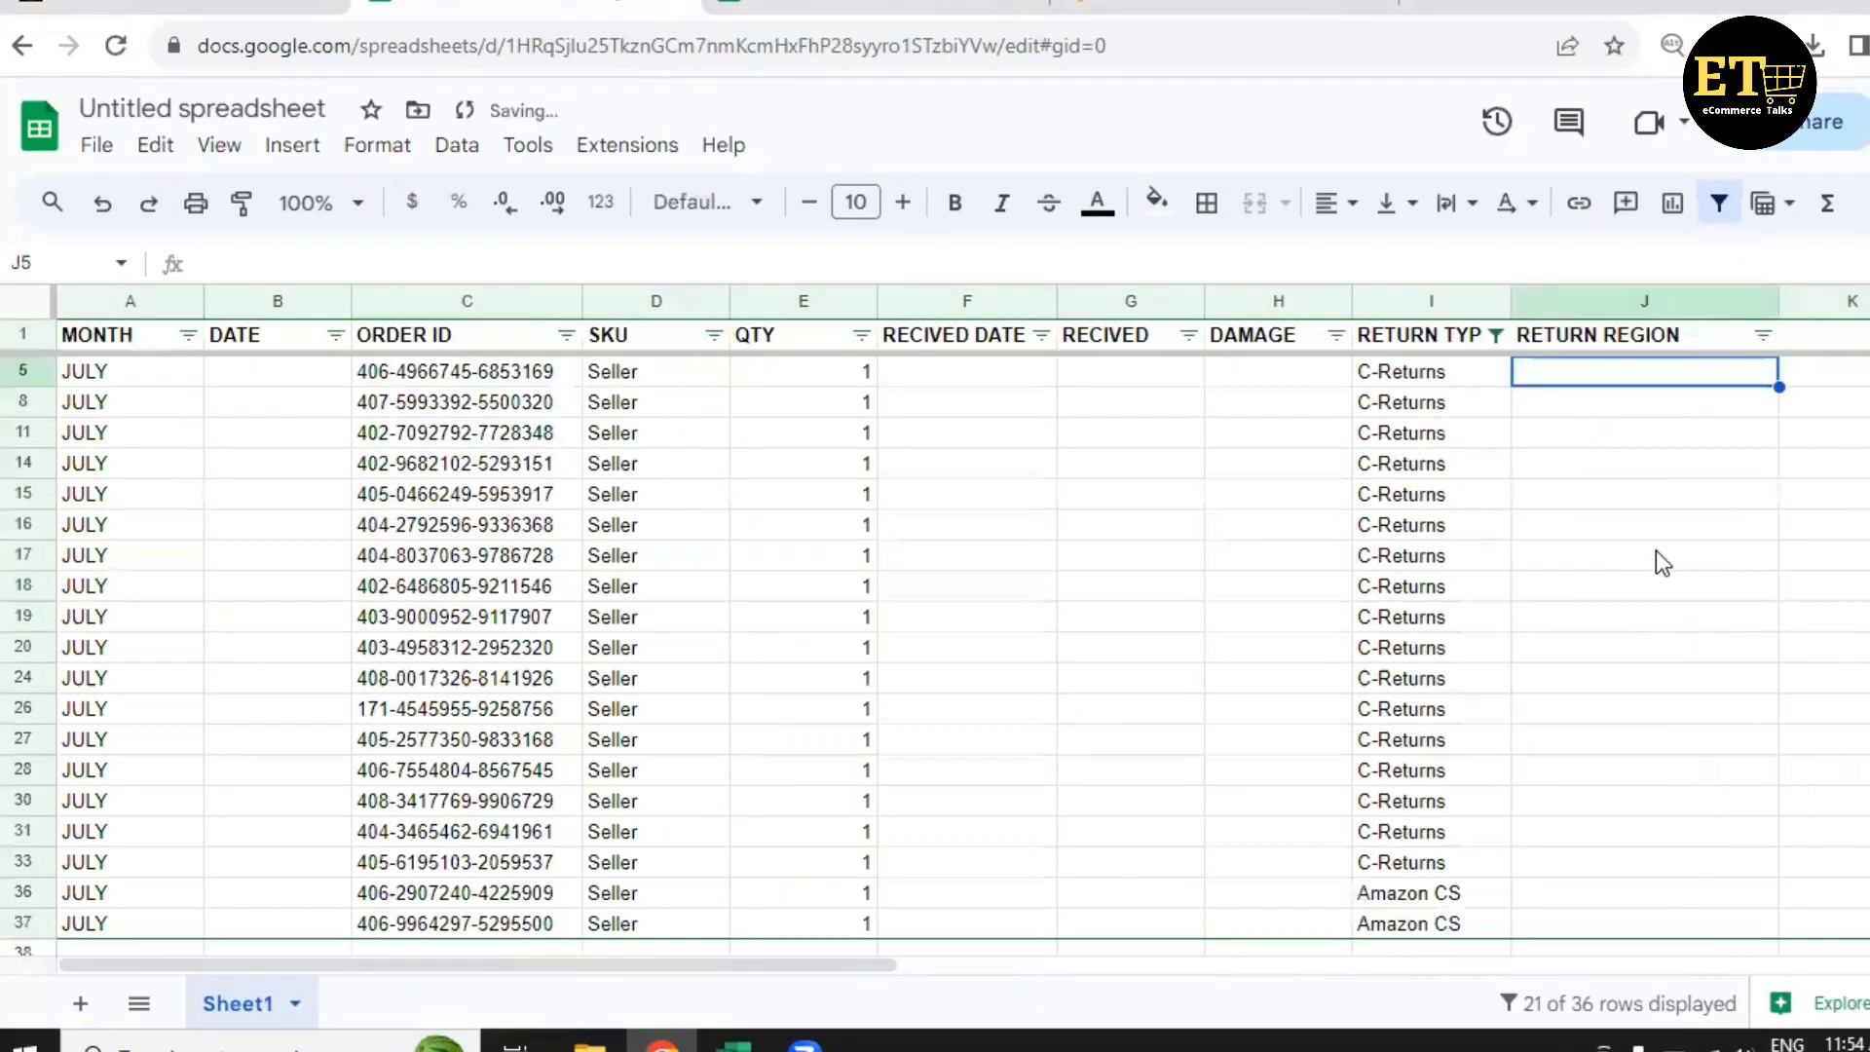
{"action": "scroll", "coordinate": [1580, 431], "scroll_direction": "up", "scroll_amount": 1}
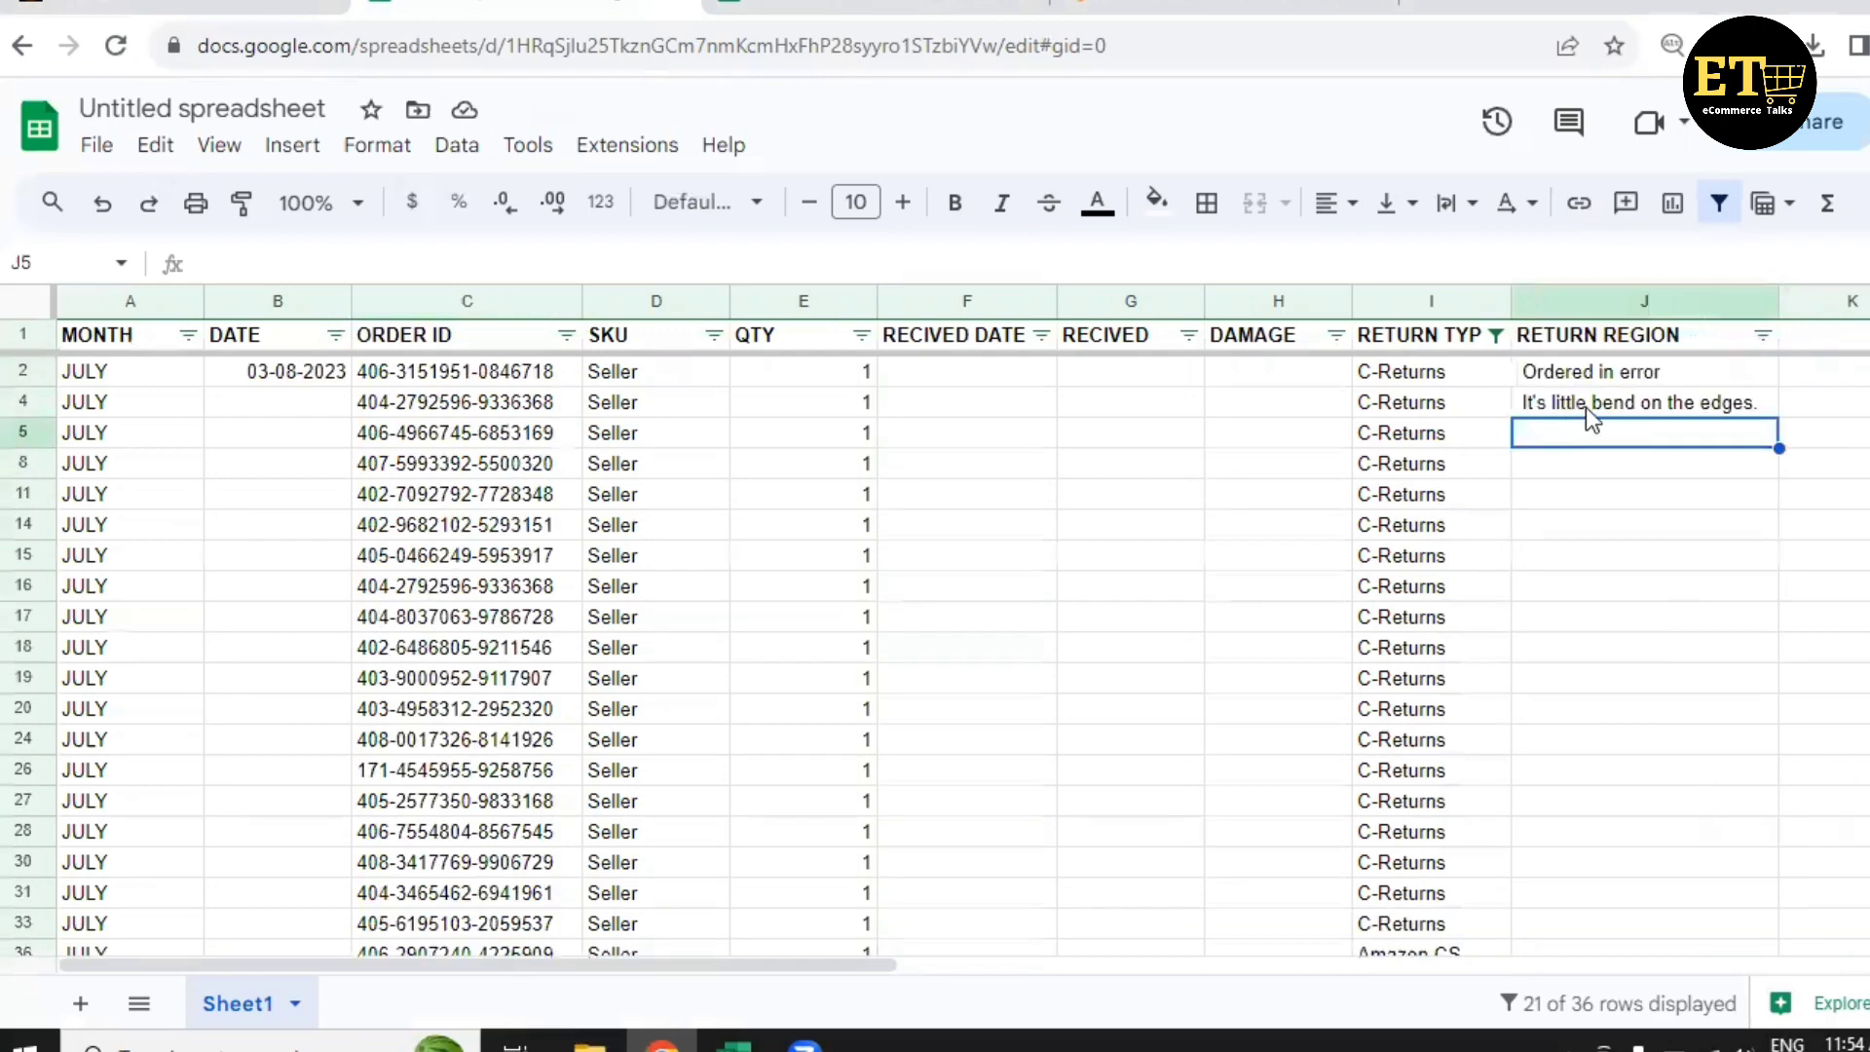
{"action": "left_click", "coordinate": [1632, 408]}
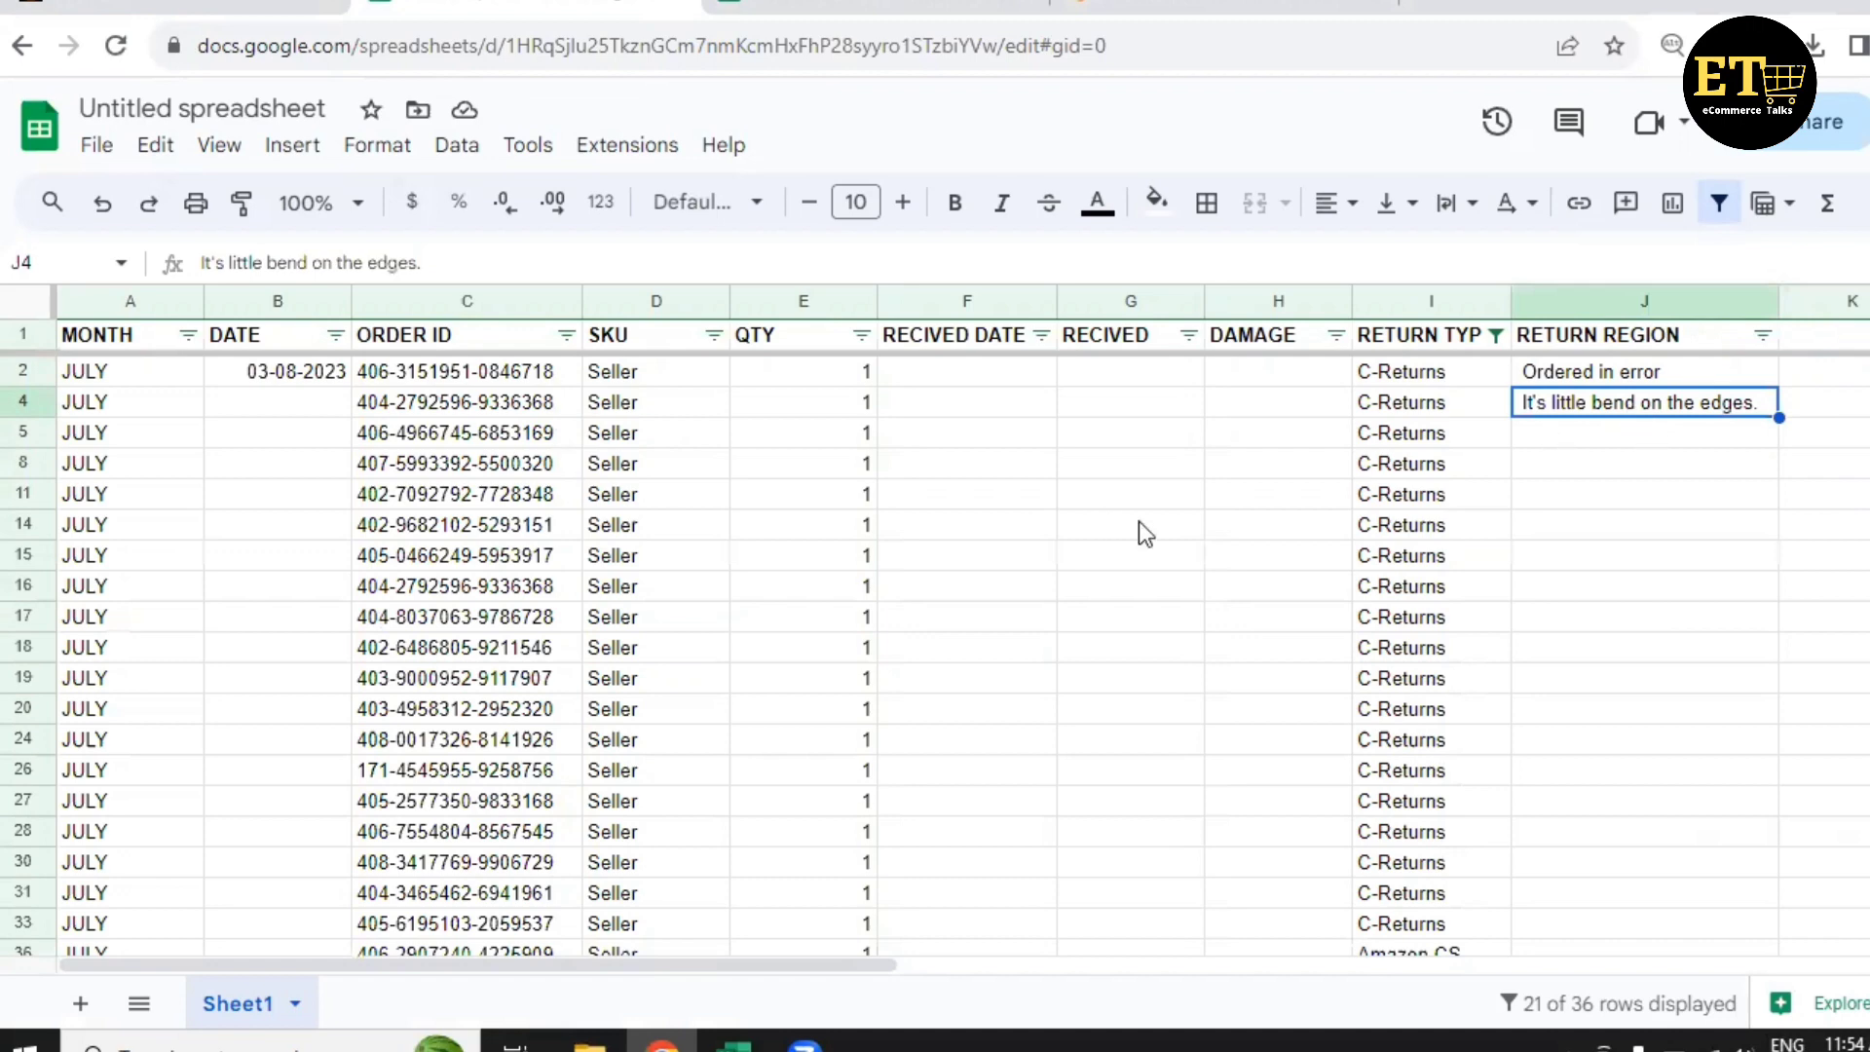
Look through the filtered return rows from the 03-08-2023 date entry down to the last order.
{"action": "scroll", "coordinate": [1477, 475], "scroll_direction": "down", "scroll_amount": 3}
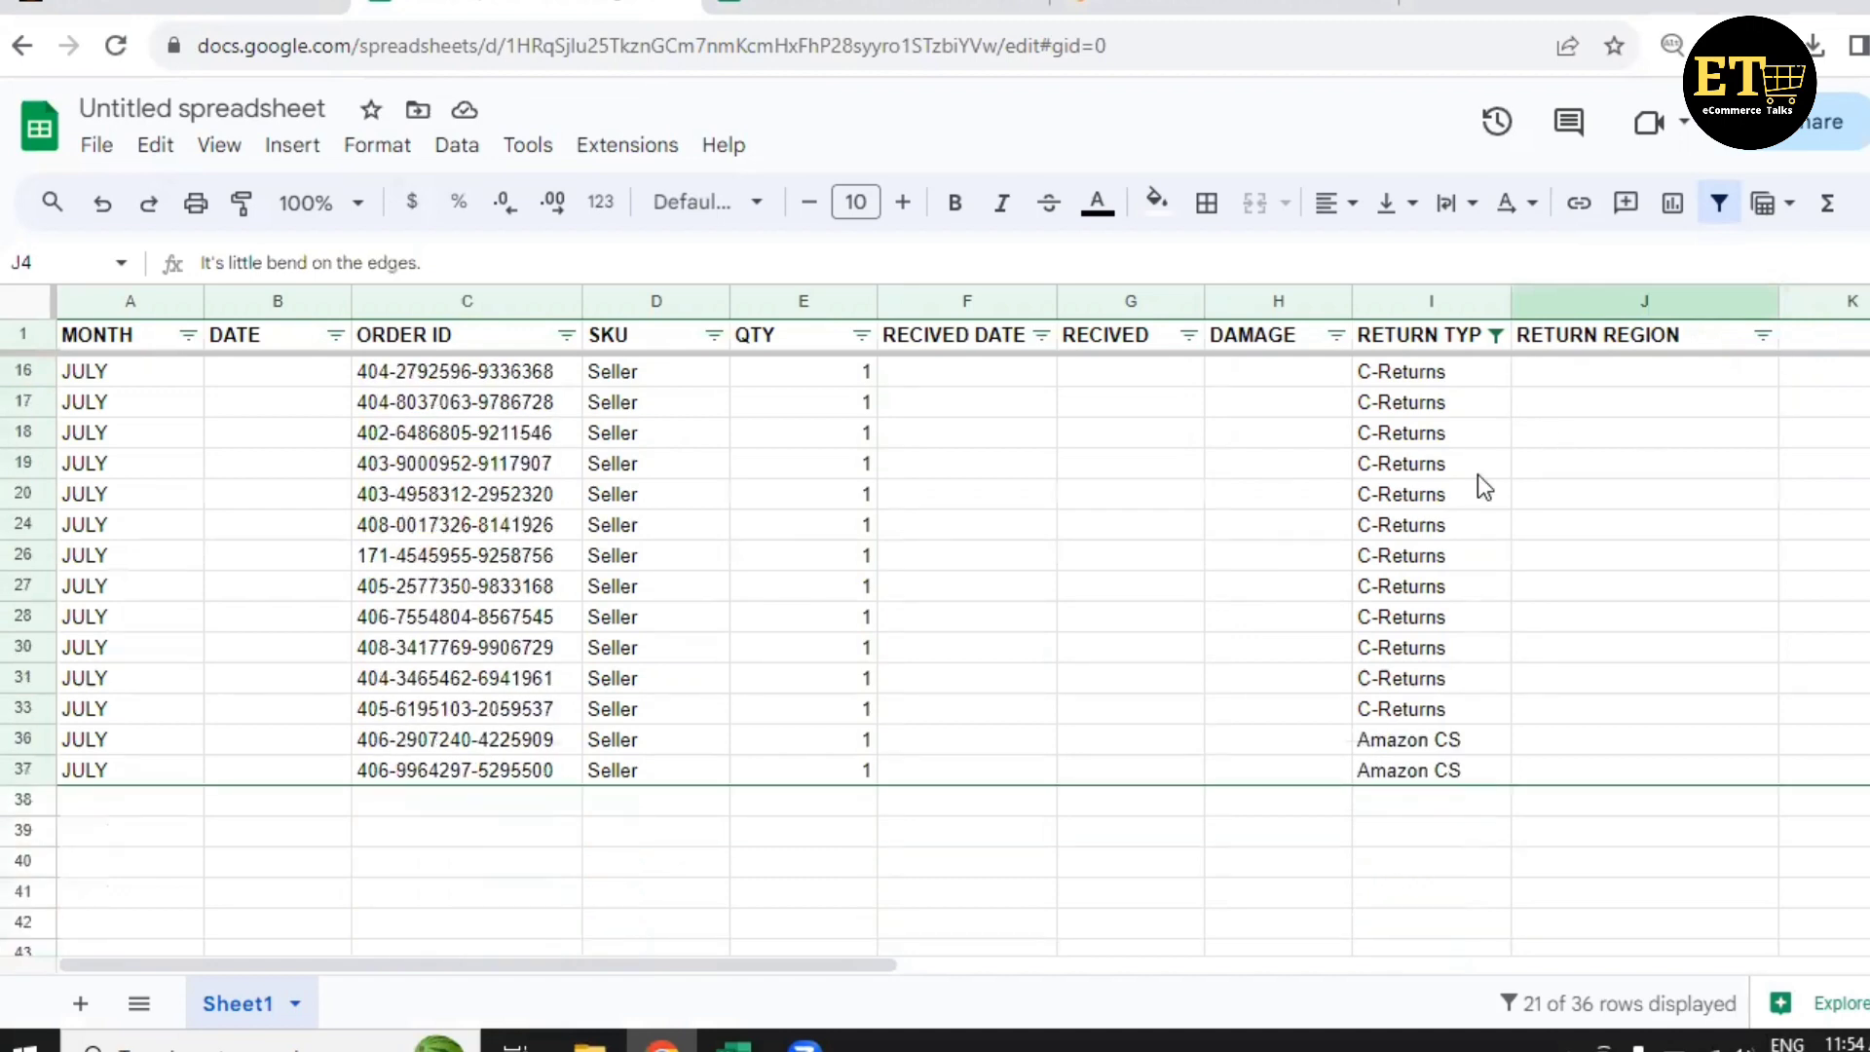
{"action": "scroll", "coordinate": [1476, 475], "scroll_direction": "up", "scroll_amount": 3}
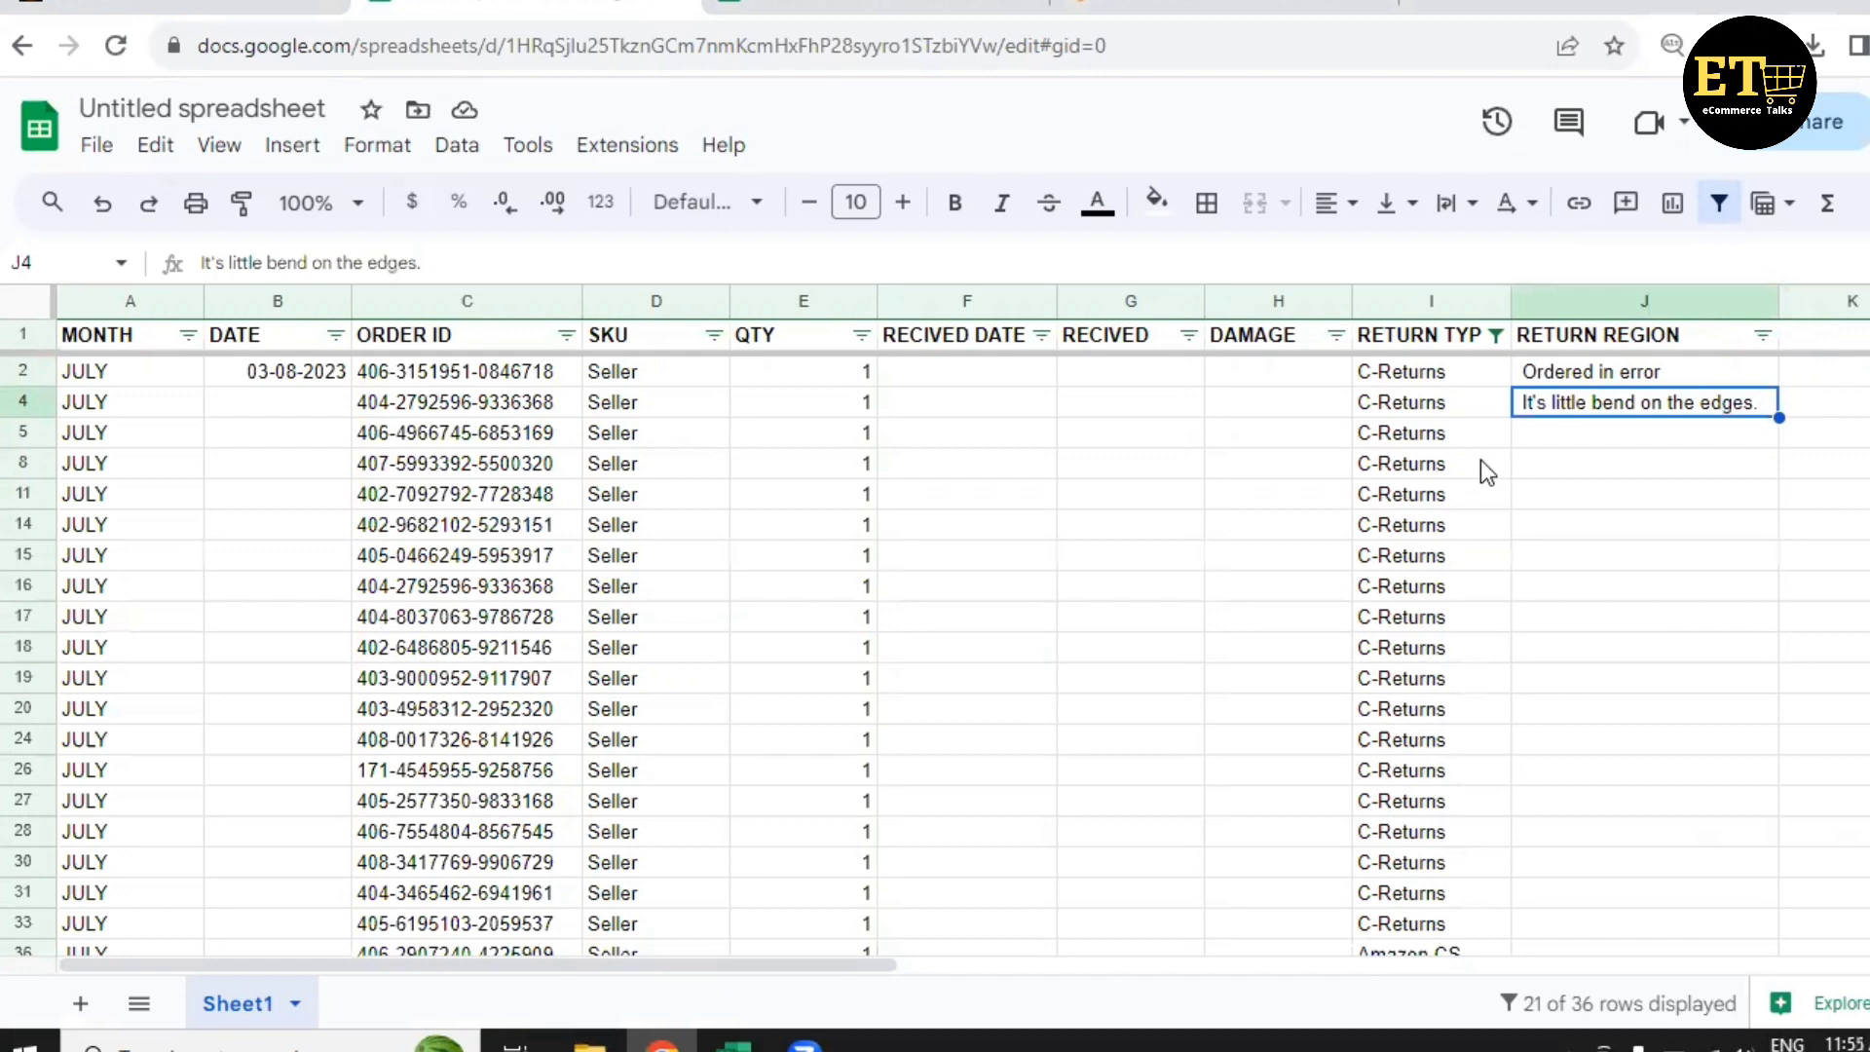
{"action": "scroll", "coordinate": [1077, 635], "scroll_direction": "down", "scroll_amount": 5}
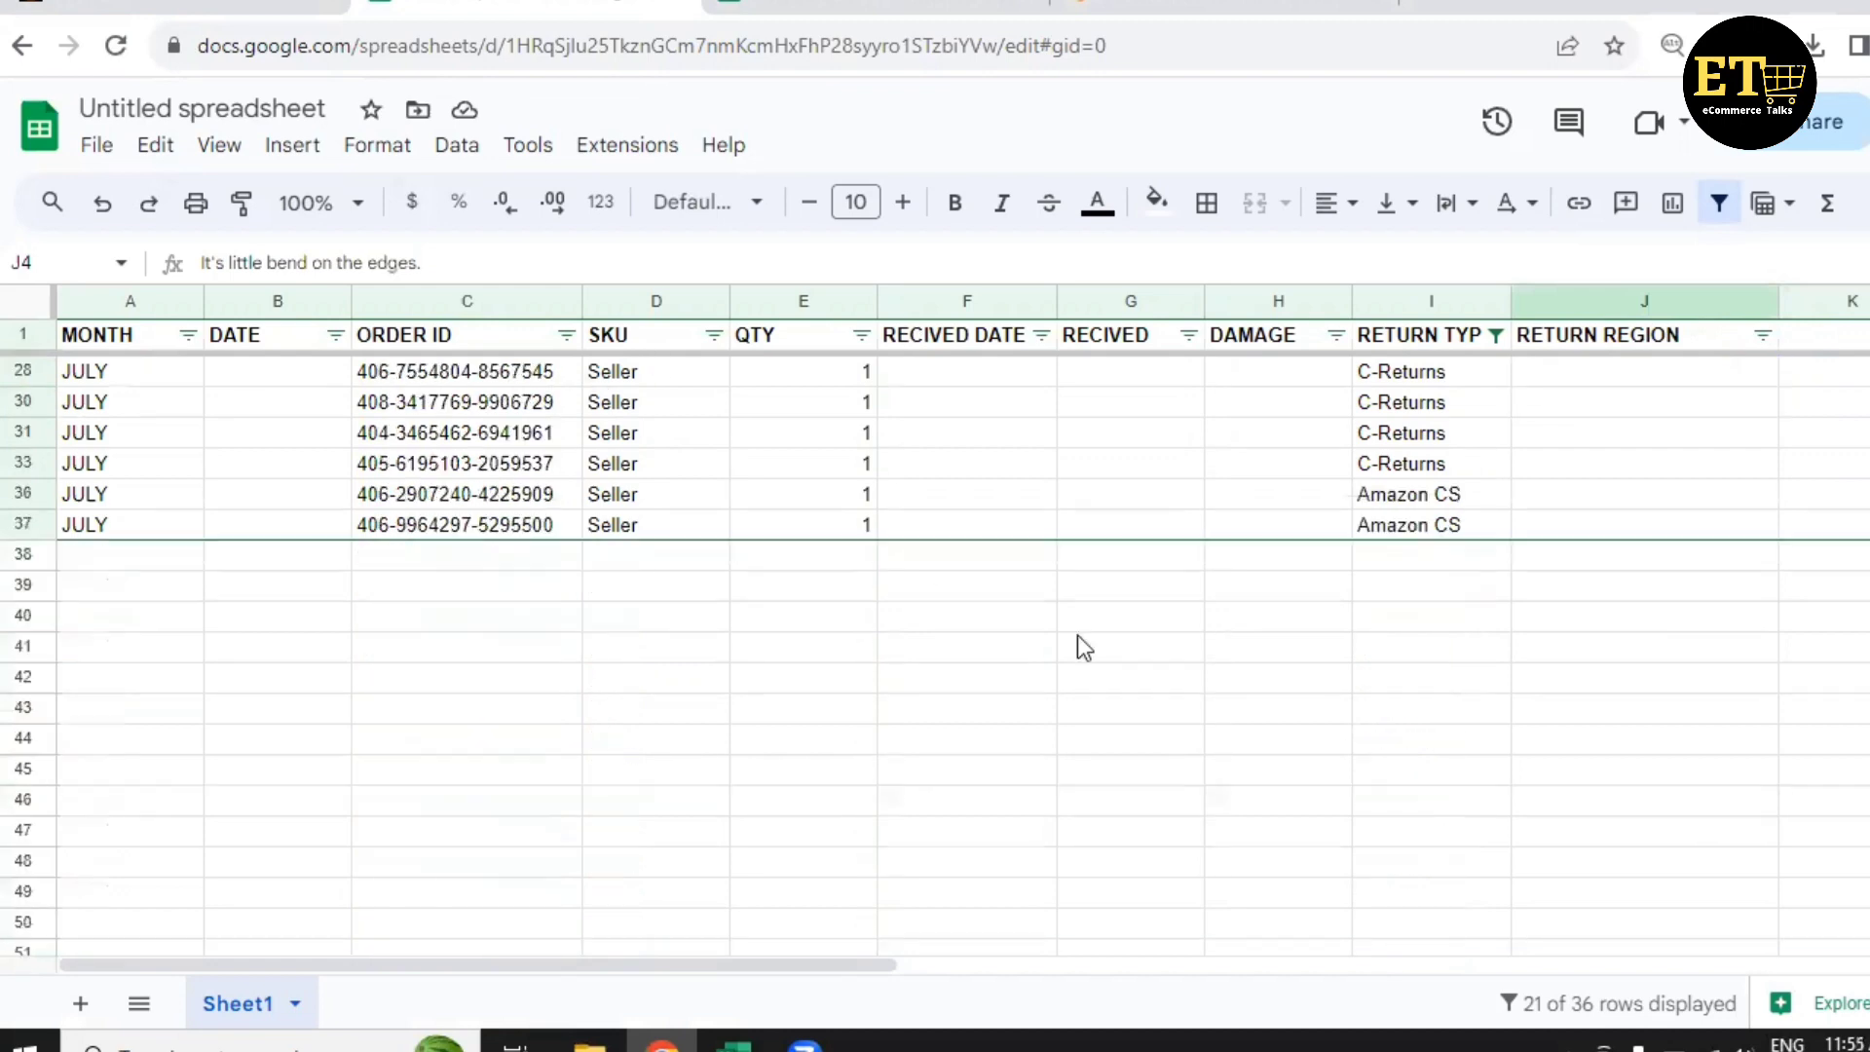
{"action": "scroll", "coordinate": [1427, 653], "scroll_direction": "down", "scroll_amount": 1}
{"action": "scroll", "coordinate": [1442, 643], "scroll_direction": "up", "scroll_amount": 7}
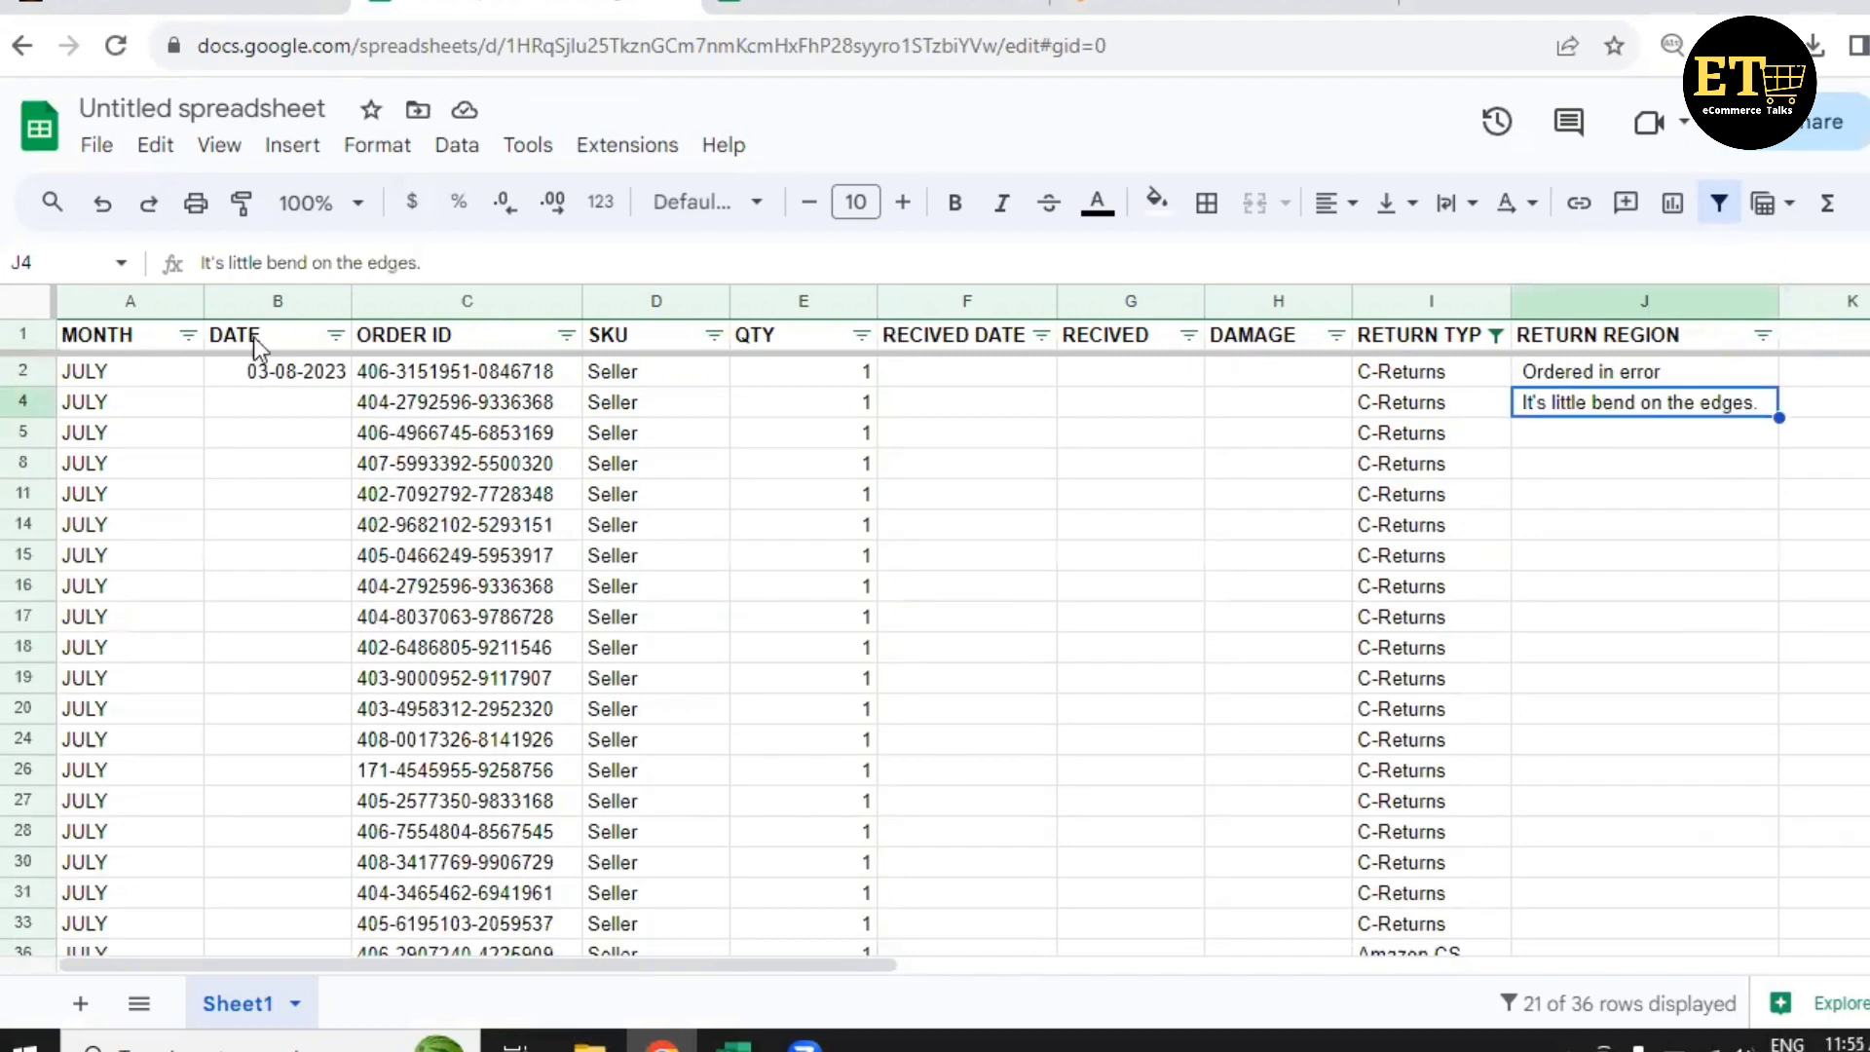
{"action": "left_click", "coordinate": [296, 371]}
{"action": "scroll", "coordinate": [347, 460], "scroll_direction": "down", "scroll_amount": 5}
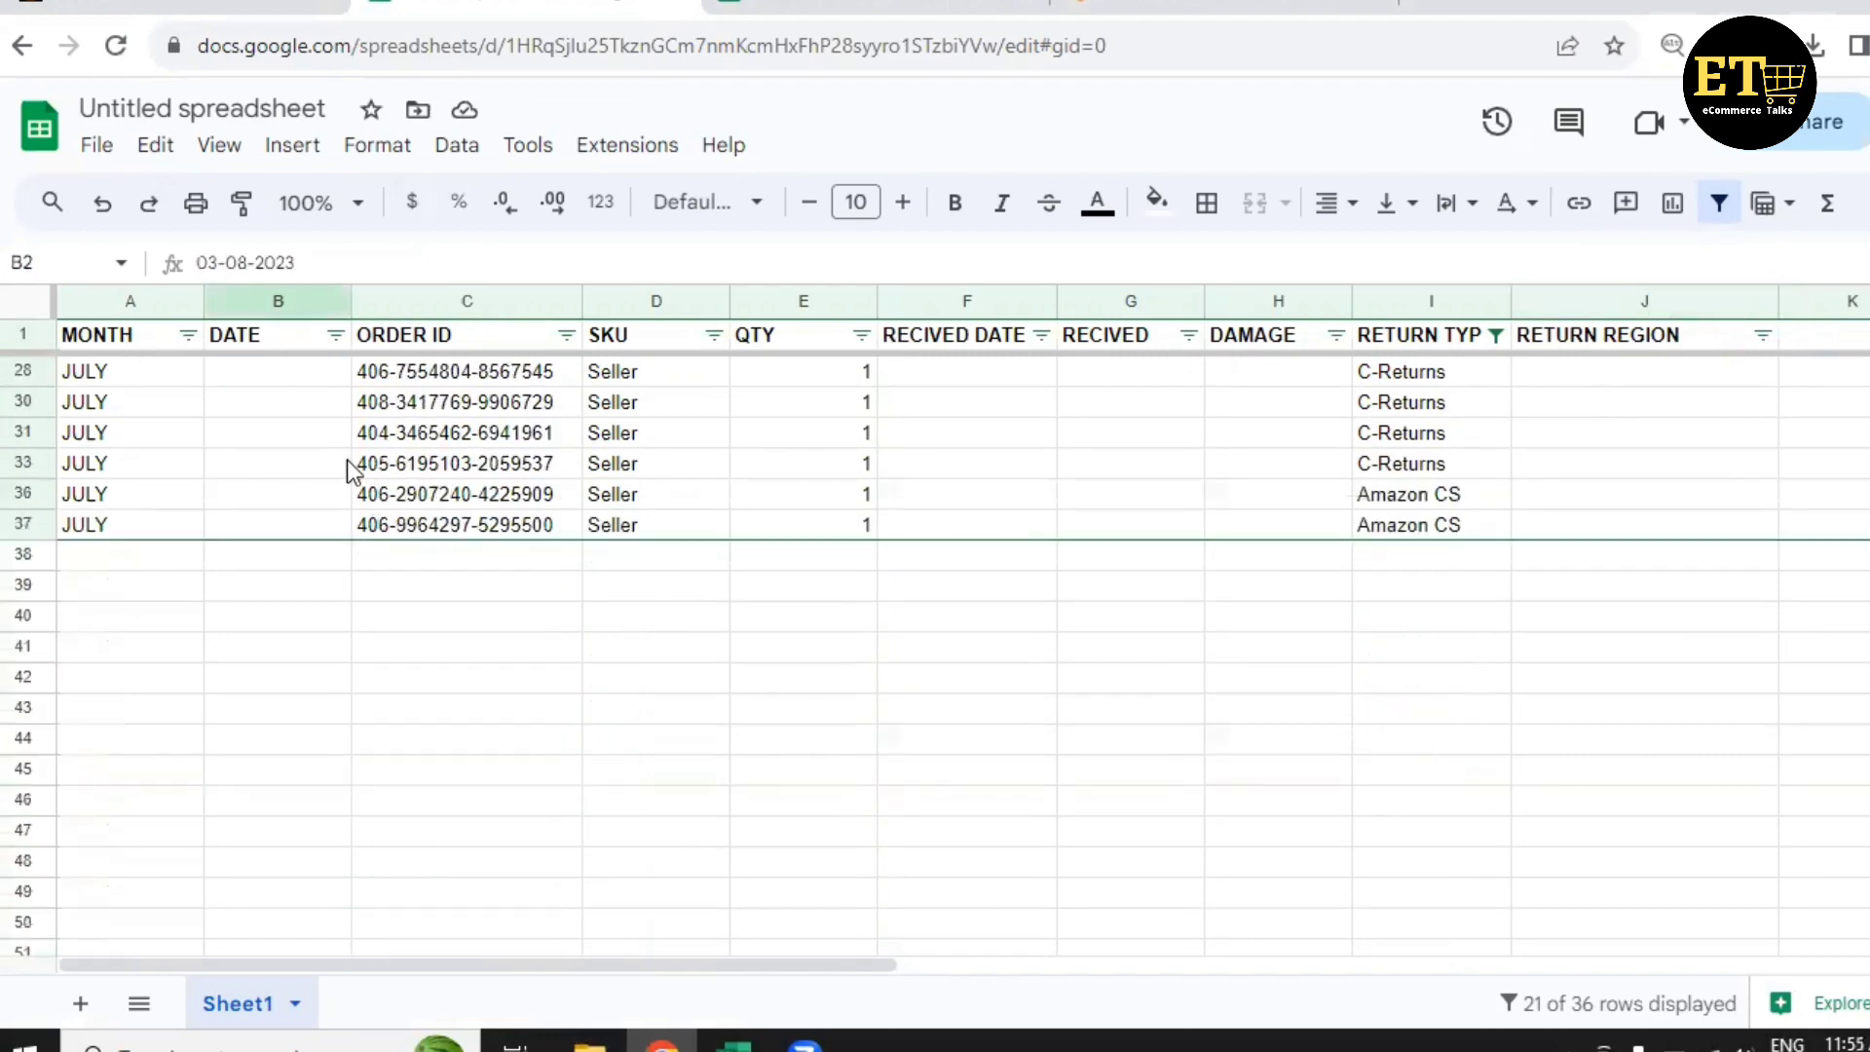
{"action": "scroll", "coordinate": [502, 469], "scroll_direction": "up", "scroll_amount": 5}
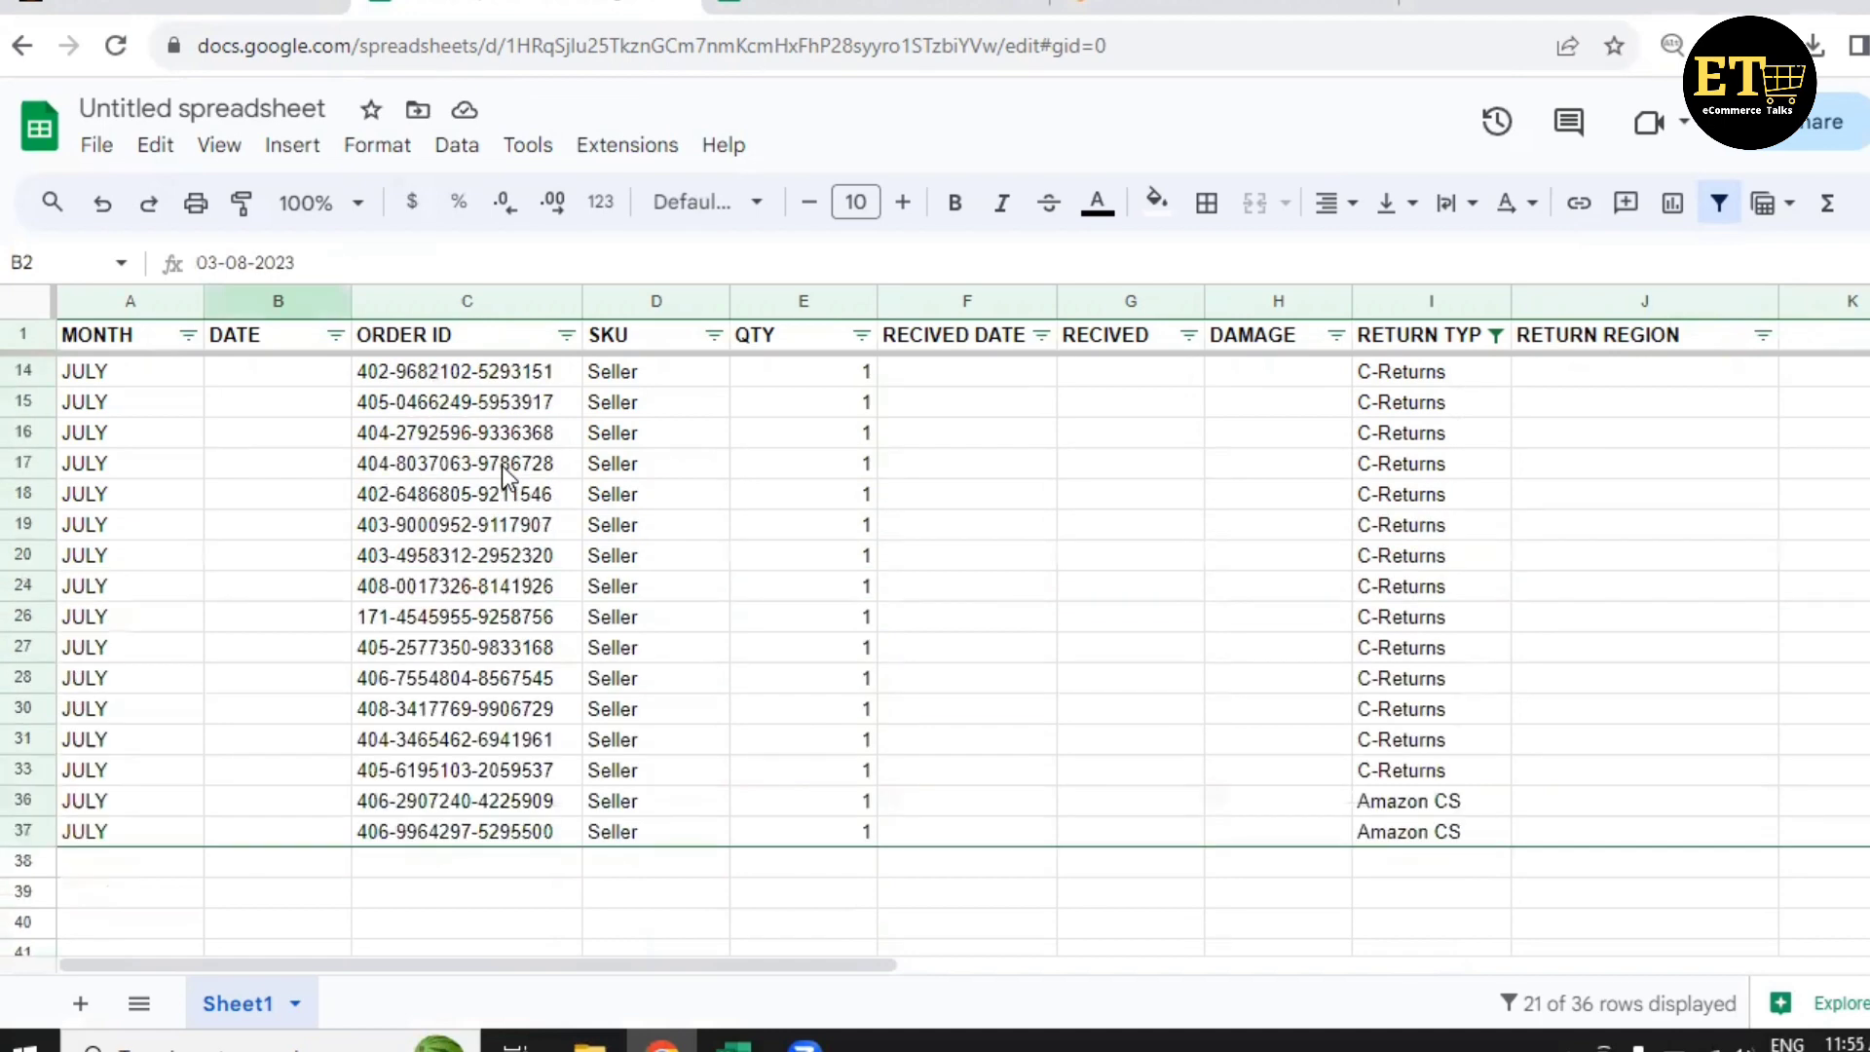
Copy the last order ID from C37 into the empty cell C38 below it.
{"action": "scroll", "coordinate": [477, 545], "scroll_direction": "down", "scroll_amount": 5}
{"action": "left_click", "coordinate": [465, 527]}
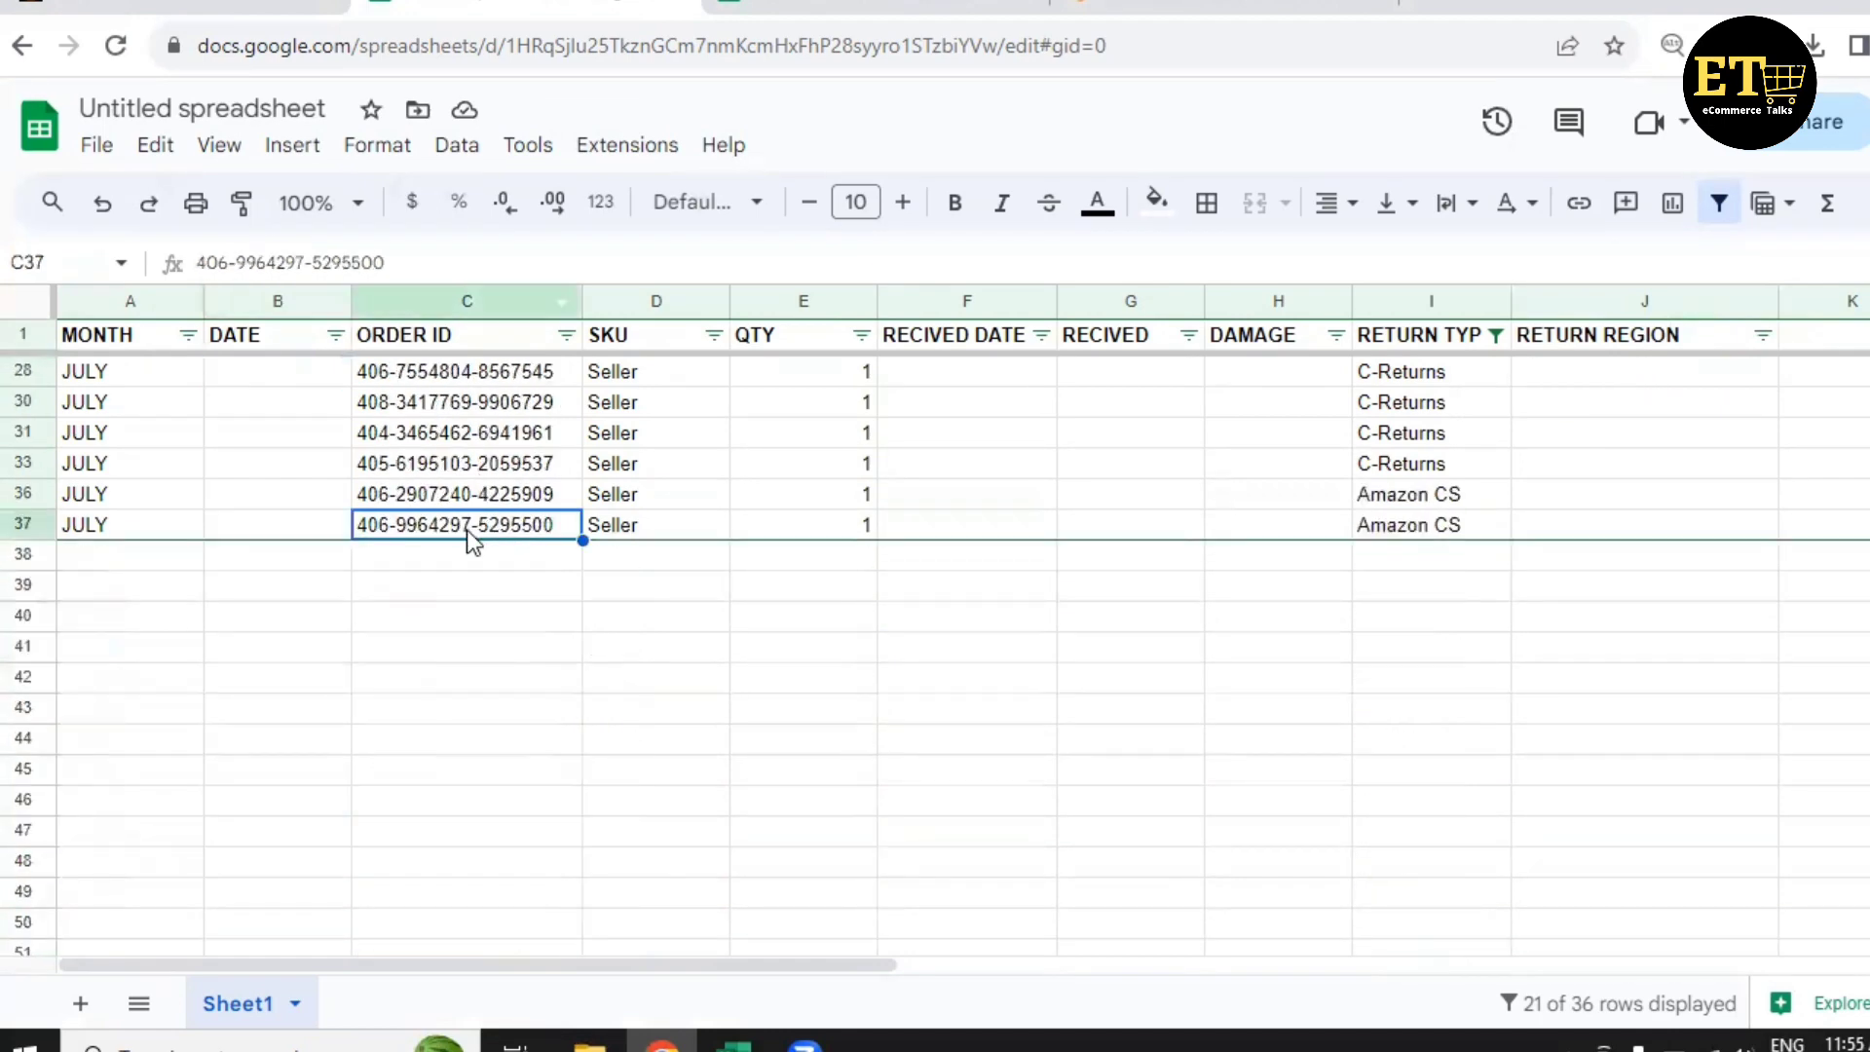
{"action": "key", "text": "ctrl+c"}
{"action": "key", "text": "Down"}
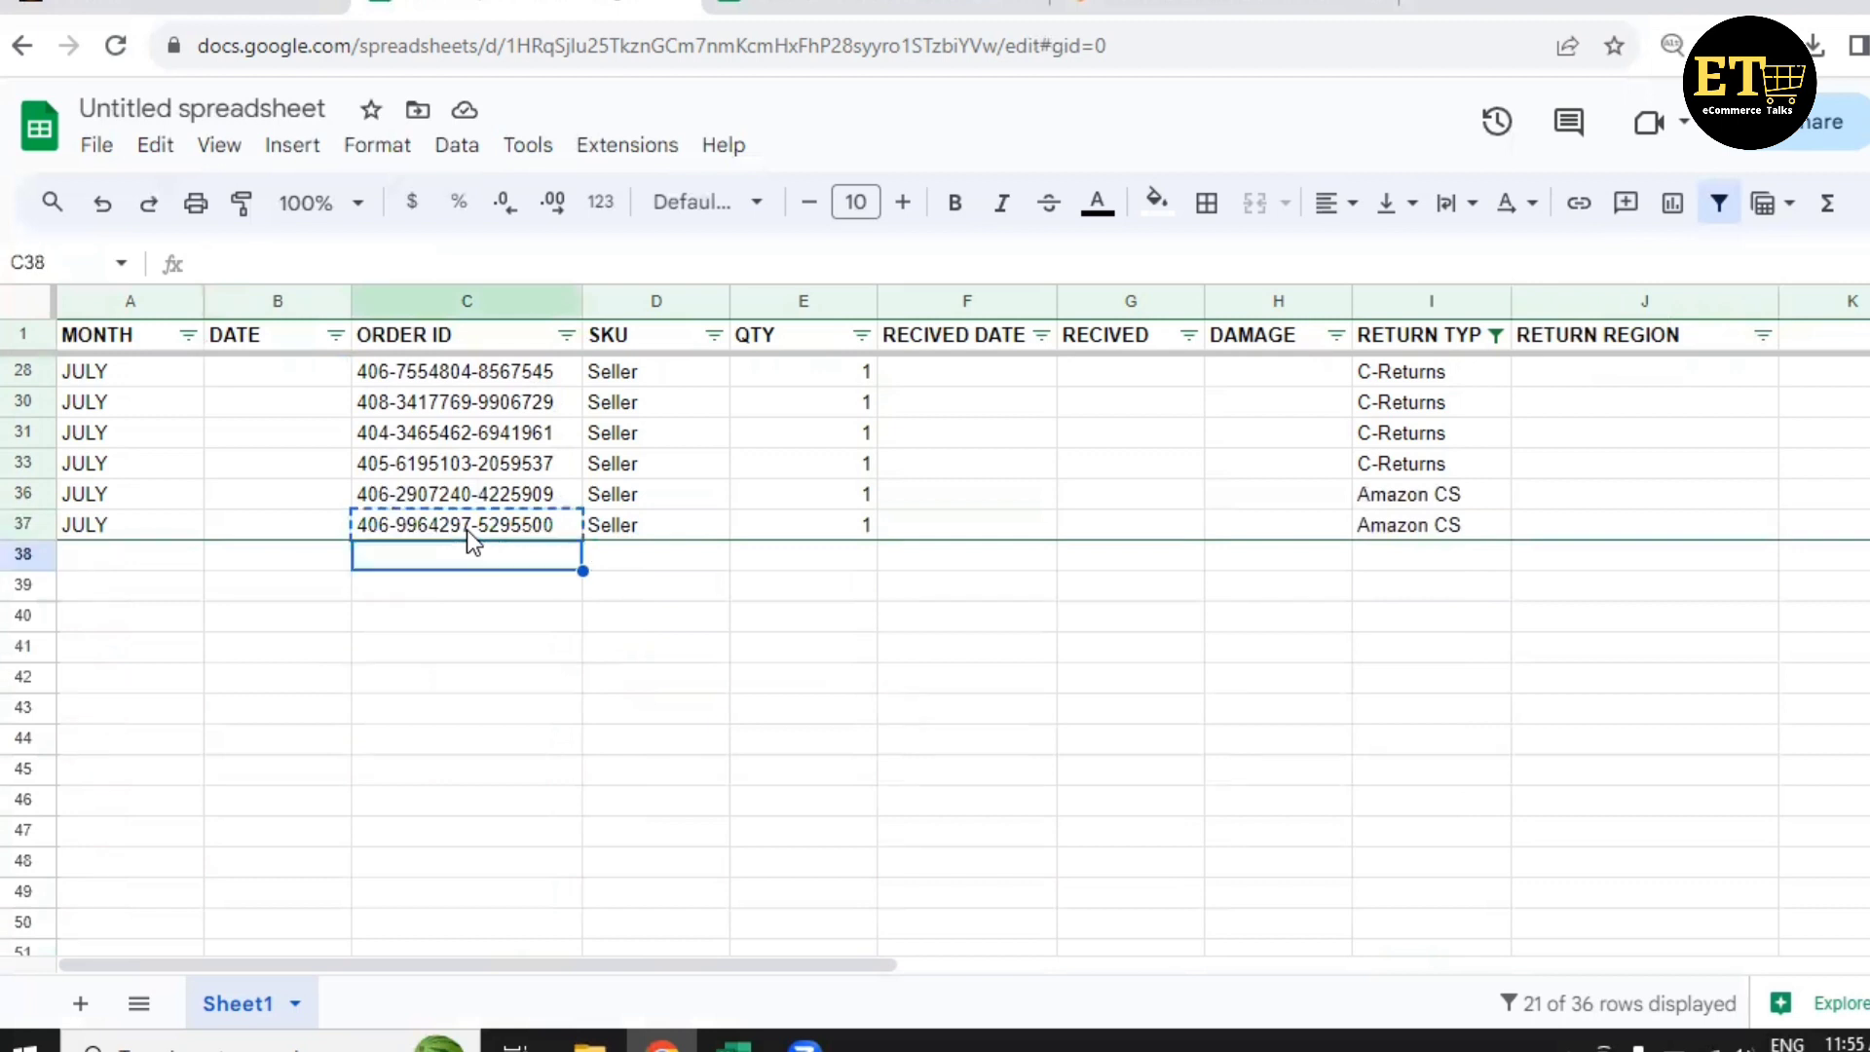
{"action": "key", "text": "ctrl+v"}
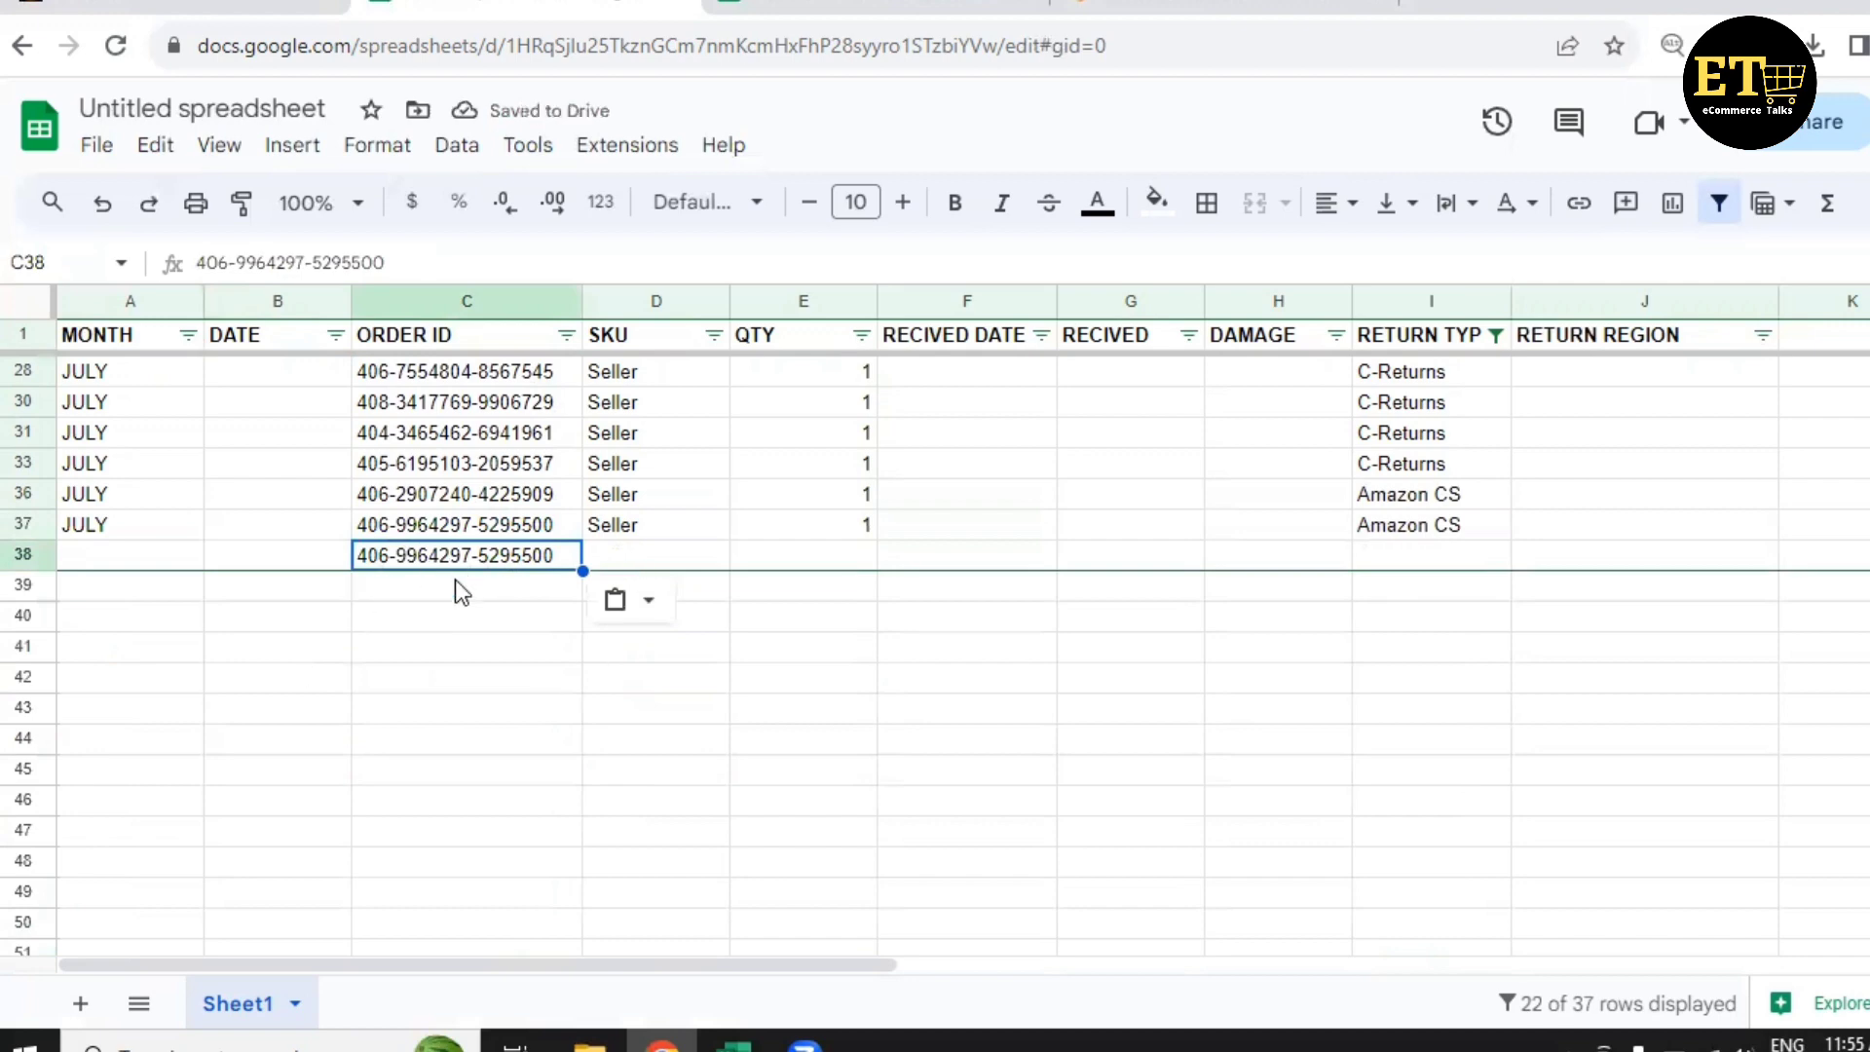
{"action": "scroll", "coordinate": [456, 575], "scroll_direction": "up", "scroll_amount": 5}
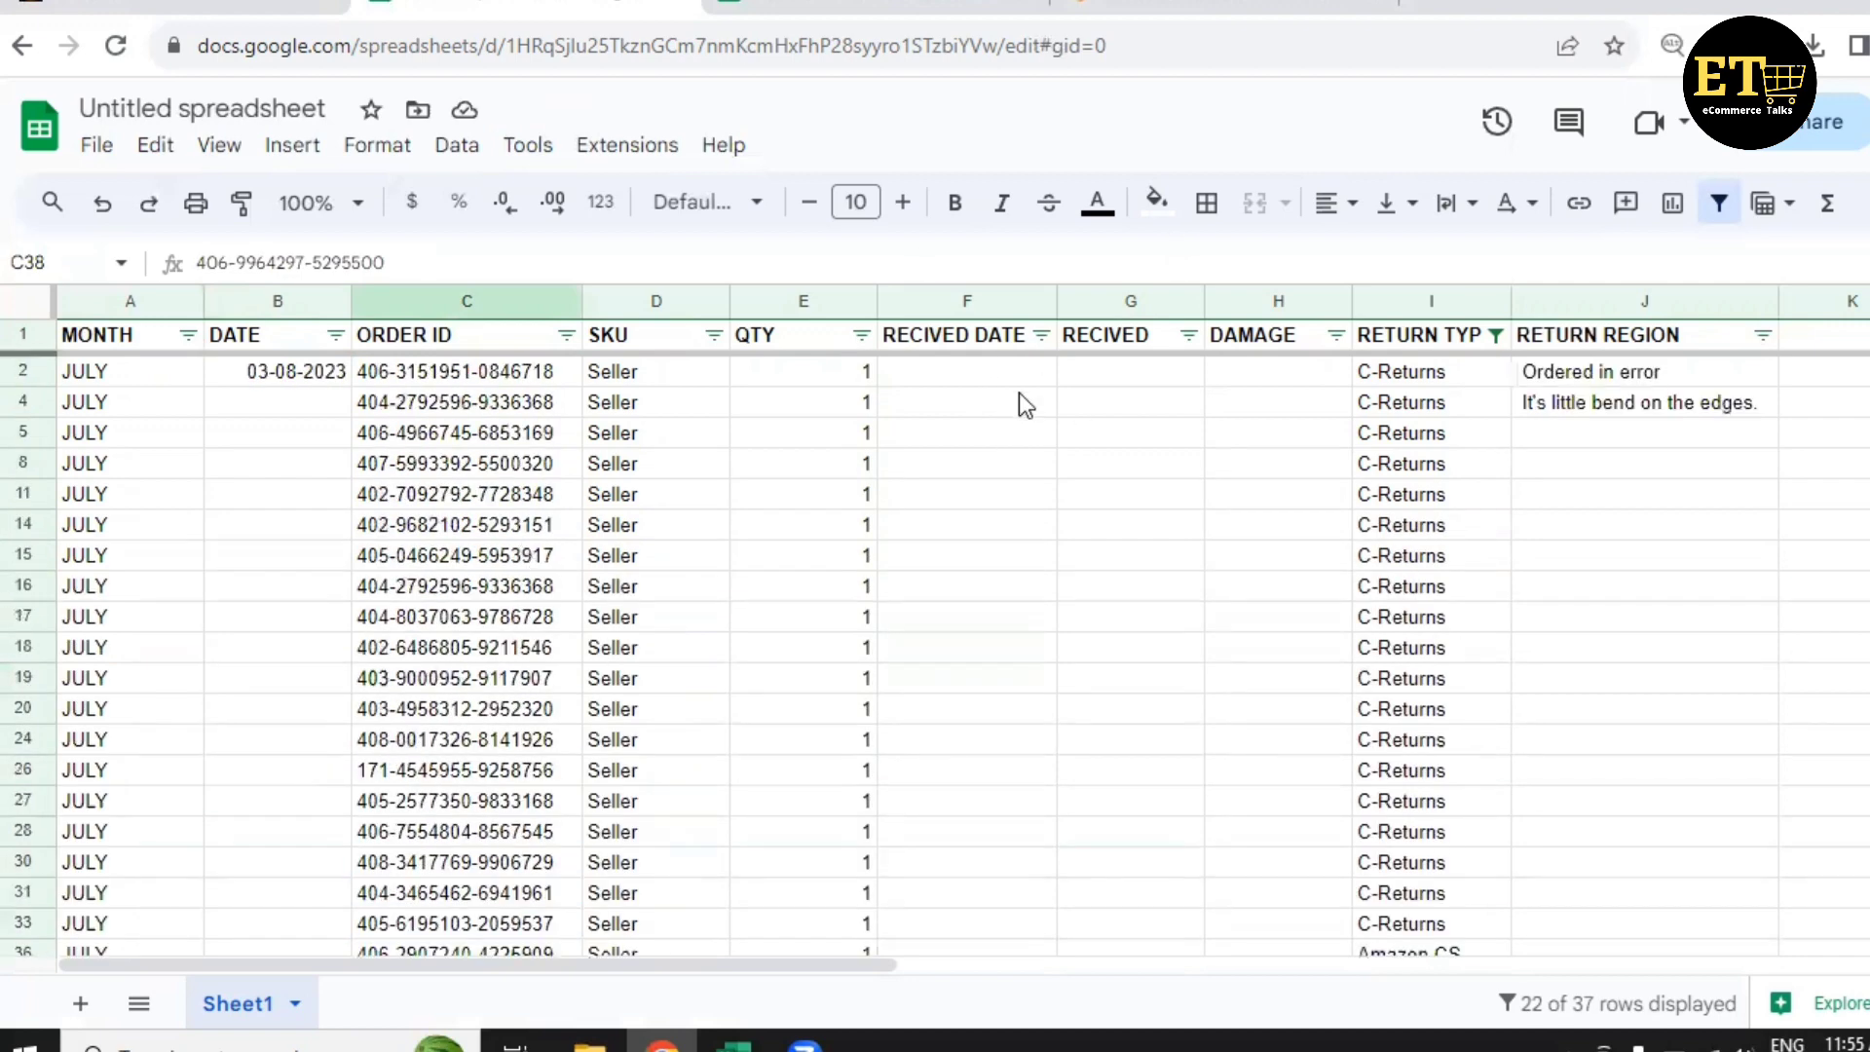
{"action": "left_click", "coordinate": [951, 372]}
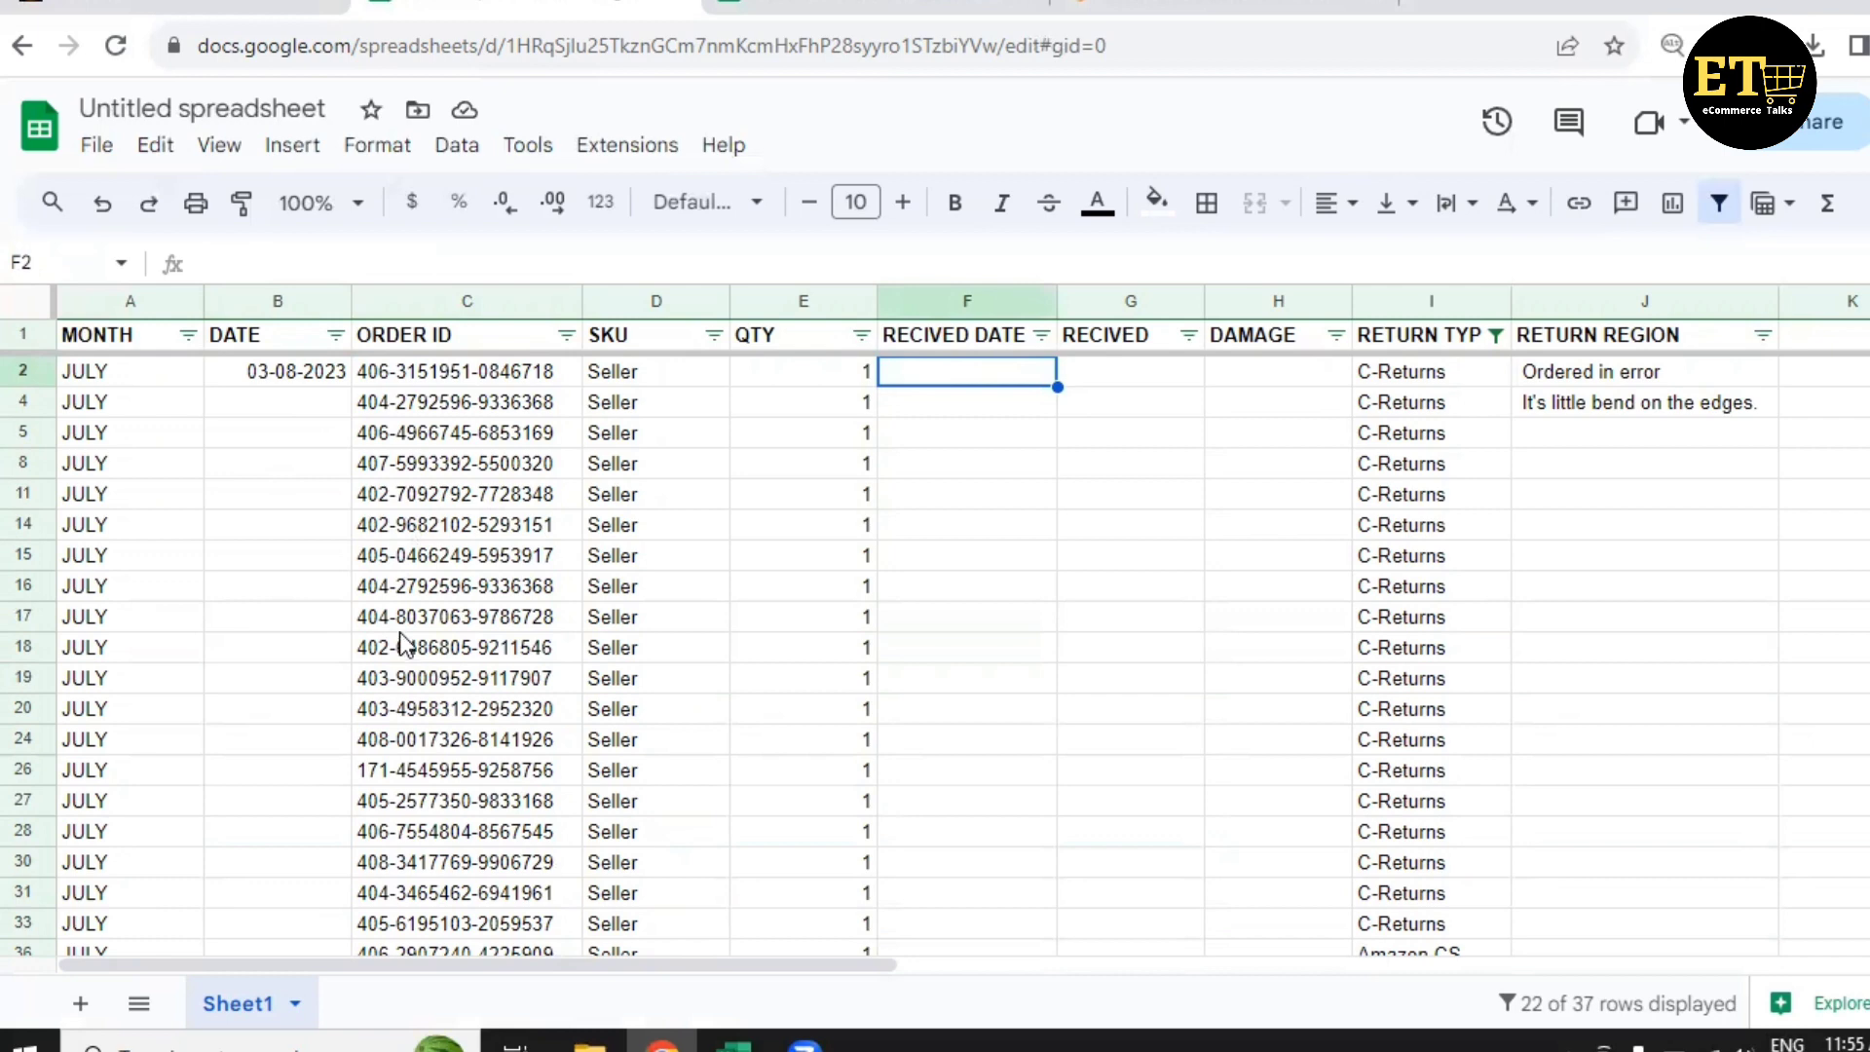
{"action": "scroll", "coordinate": [407, 647], "scroll_direction": "down", "scroll_amount": 6}
{"action": "scroll", "coordinate": [407, 643], "scroll_direction": "up", "scroll_amount": 3}
{"action": "scroll", "coordinate": [409, 638], "scroll_direction": "up", "scroll_amount": 3}
{"action": "left_click", "coordinate": [1151, 375]}
{"action": "key", "text": "Right"}
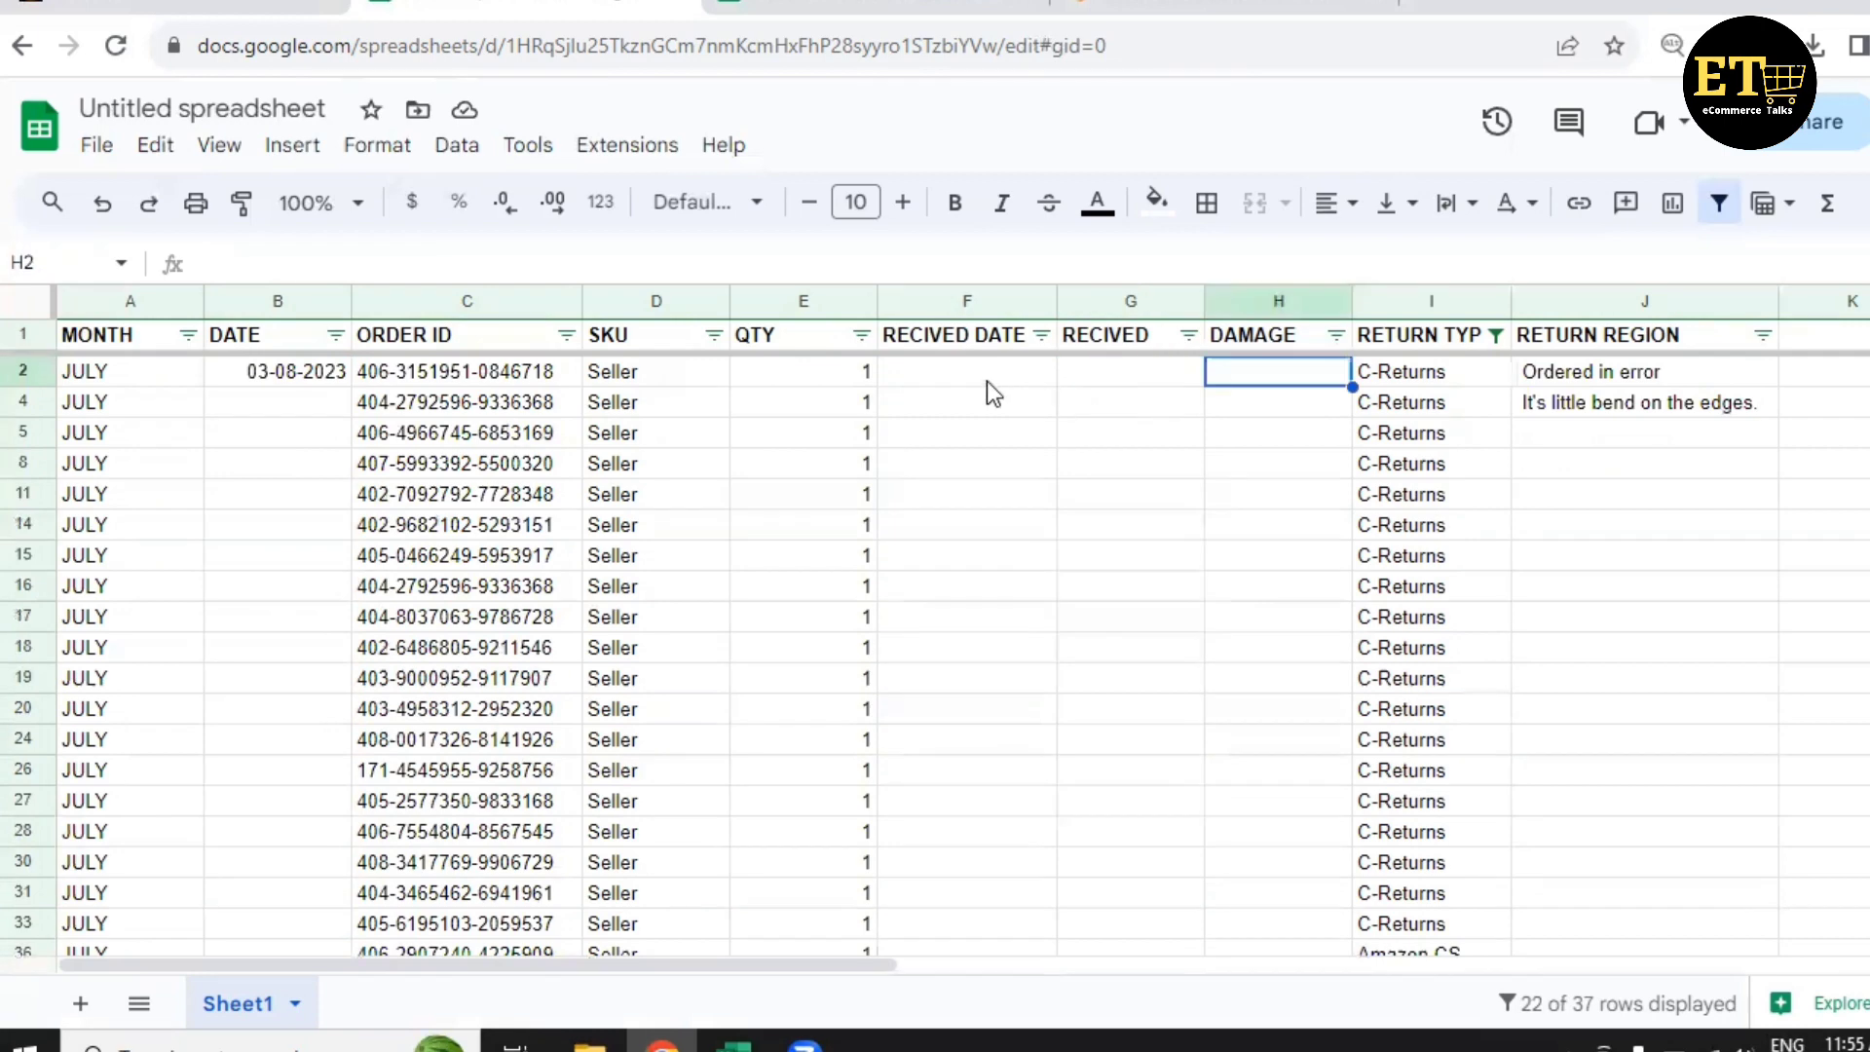
{"action": "left_click", "coordinate": [986, 382]}
{"action": "left_click", "coordinate": [1177, 370]}
{"action": "left_click", "coordinate": [1285, 379]}
{"action": "left_click", "coordinate": [1079, 364]}
{"action": "left_click", "coordinate": [985, 372]}
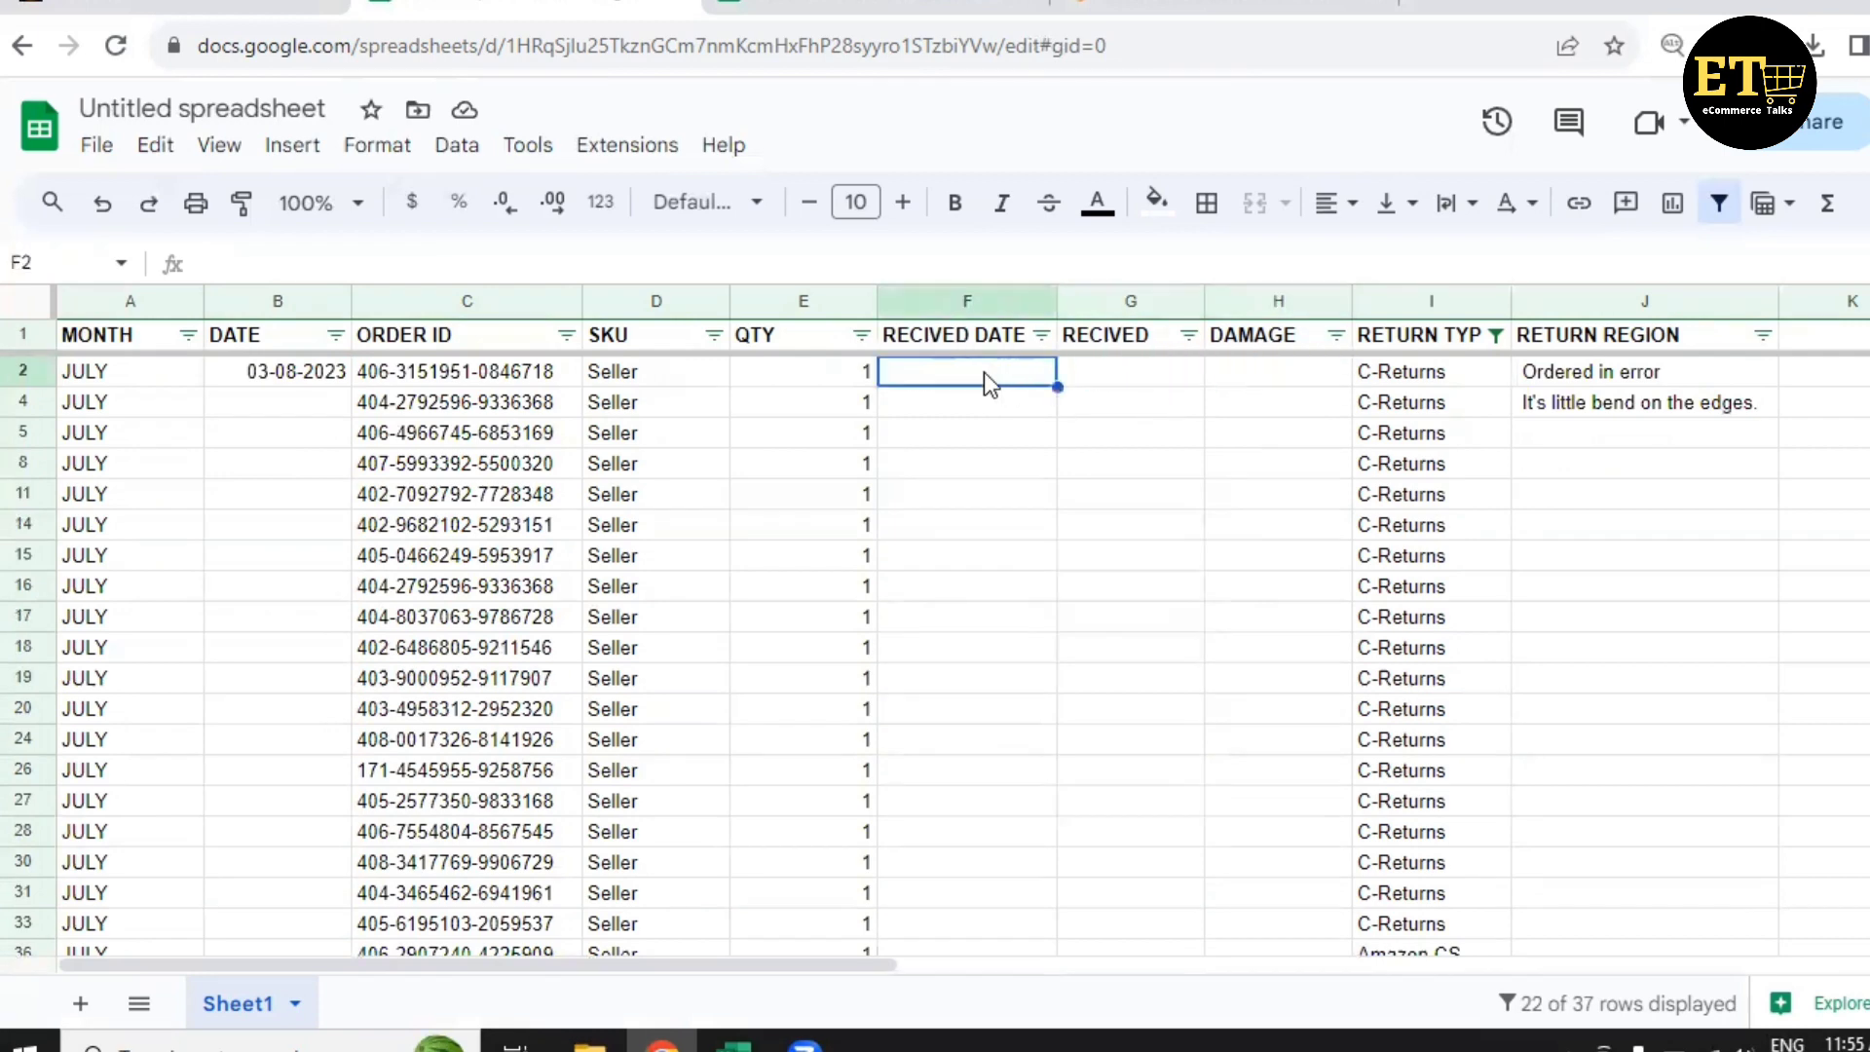
{"action": "left_click", "coordinate": [1254, 380]}
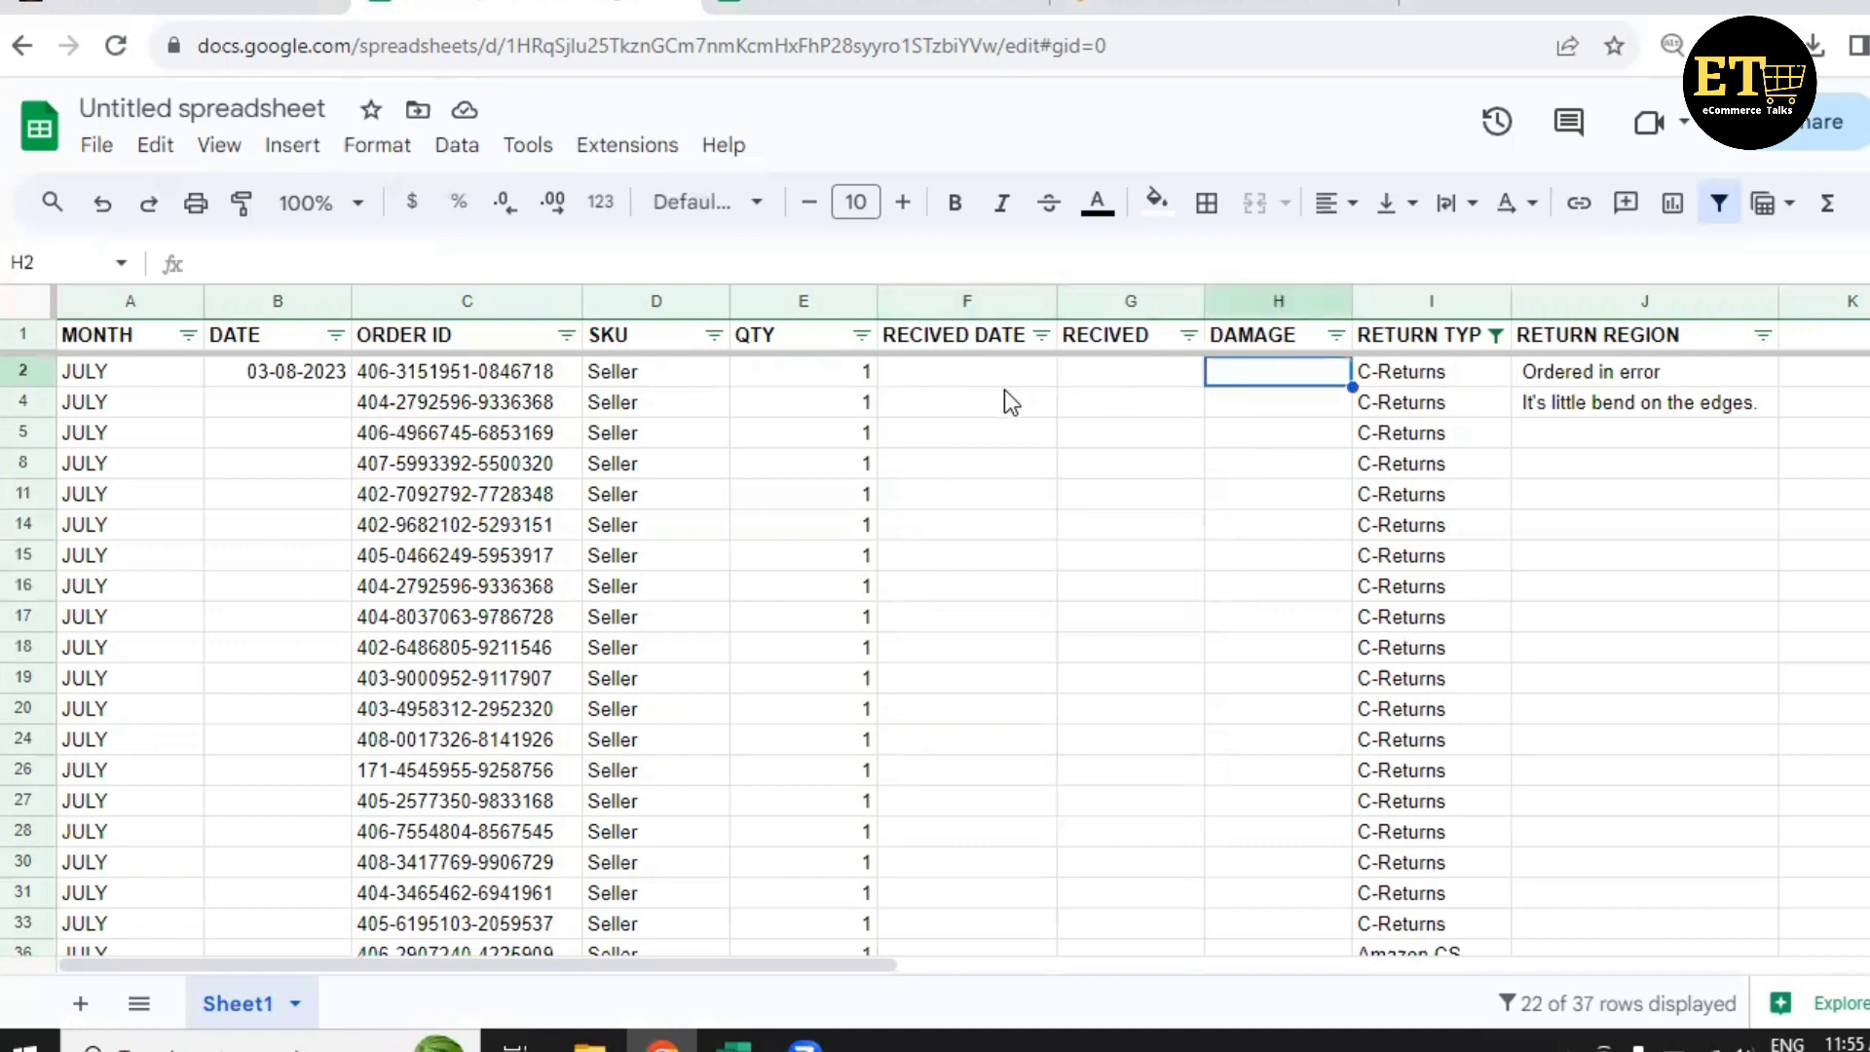
{"action": "left_click", "coordinate": [933, 390]}
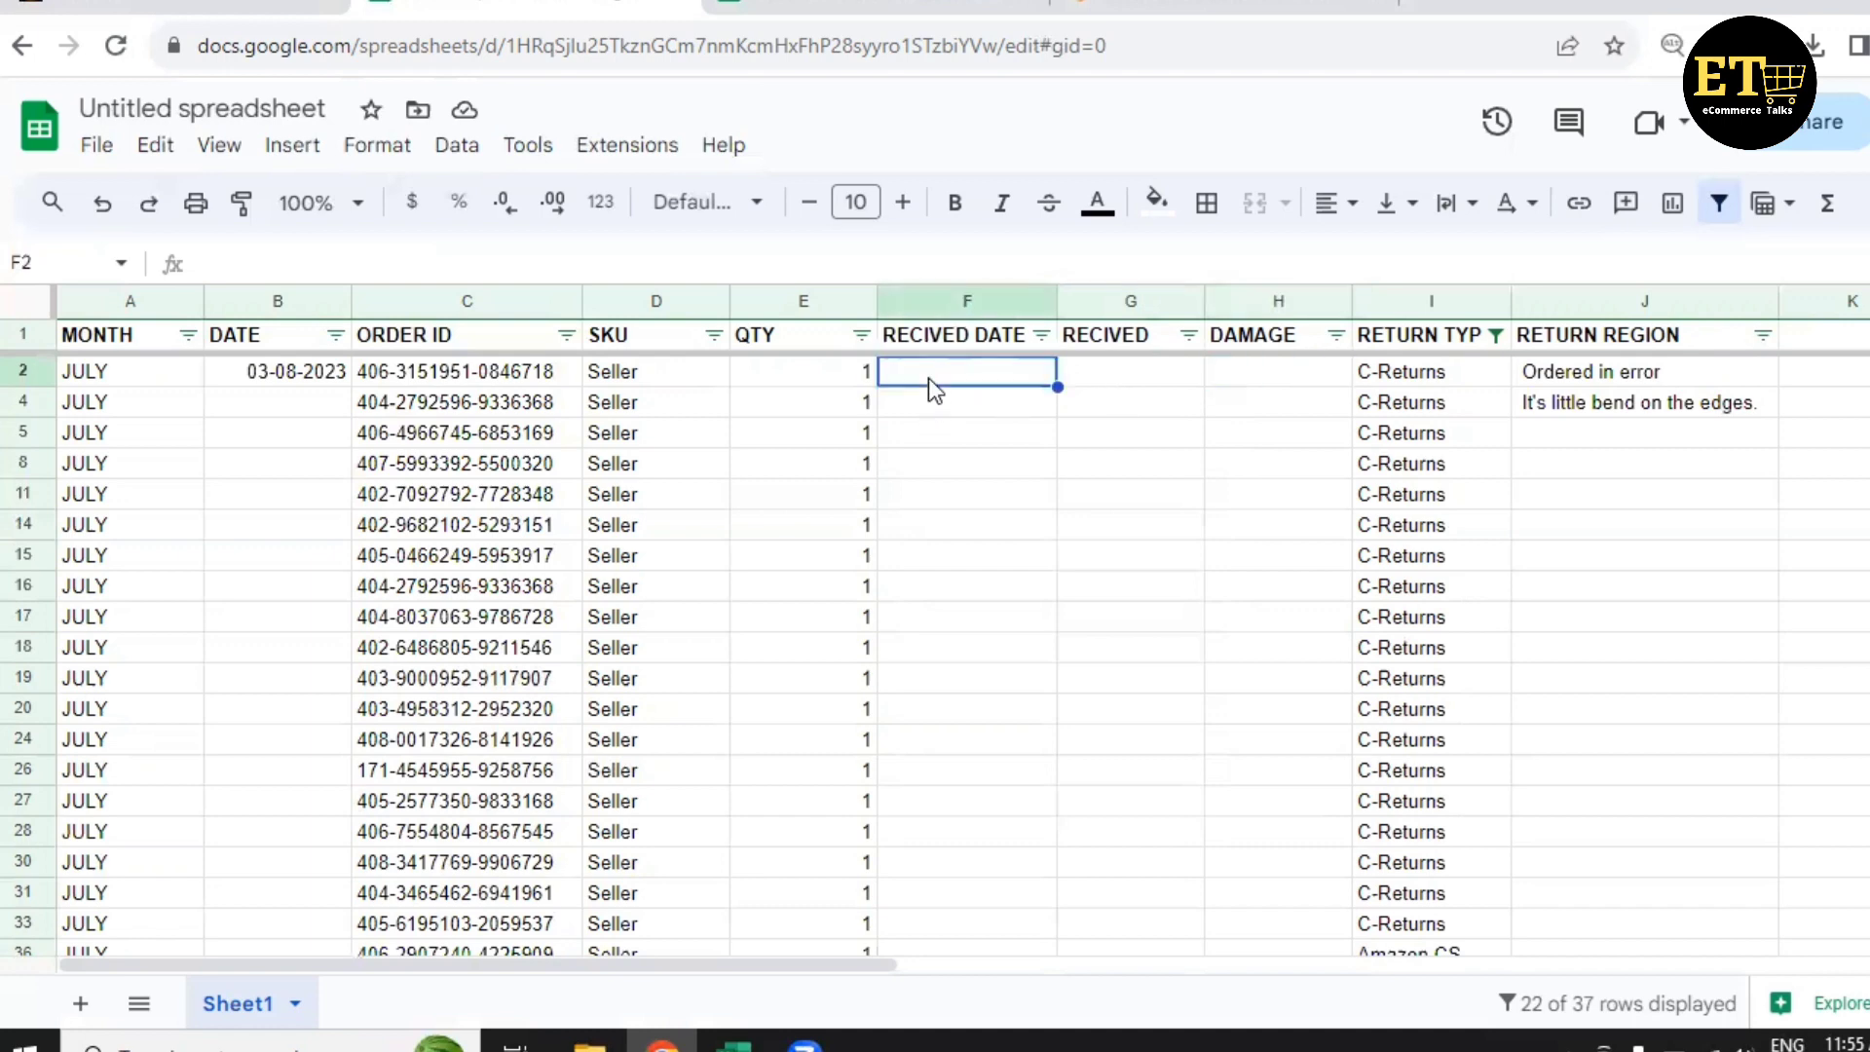
{"action": "left_click", "coordinate": [1267, 366]}
{"action": "left_click", "coordinate": [1007, 370]}
{"action": "left_click", "coordinate": [1290, 372]}
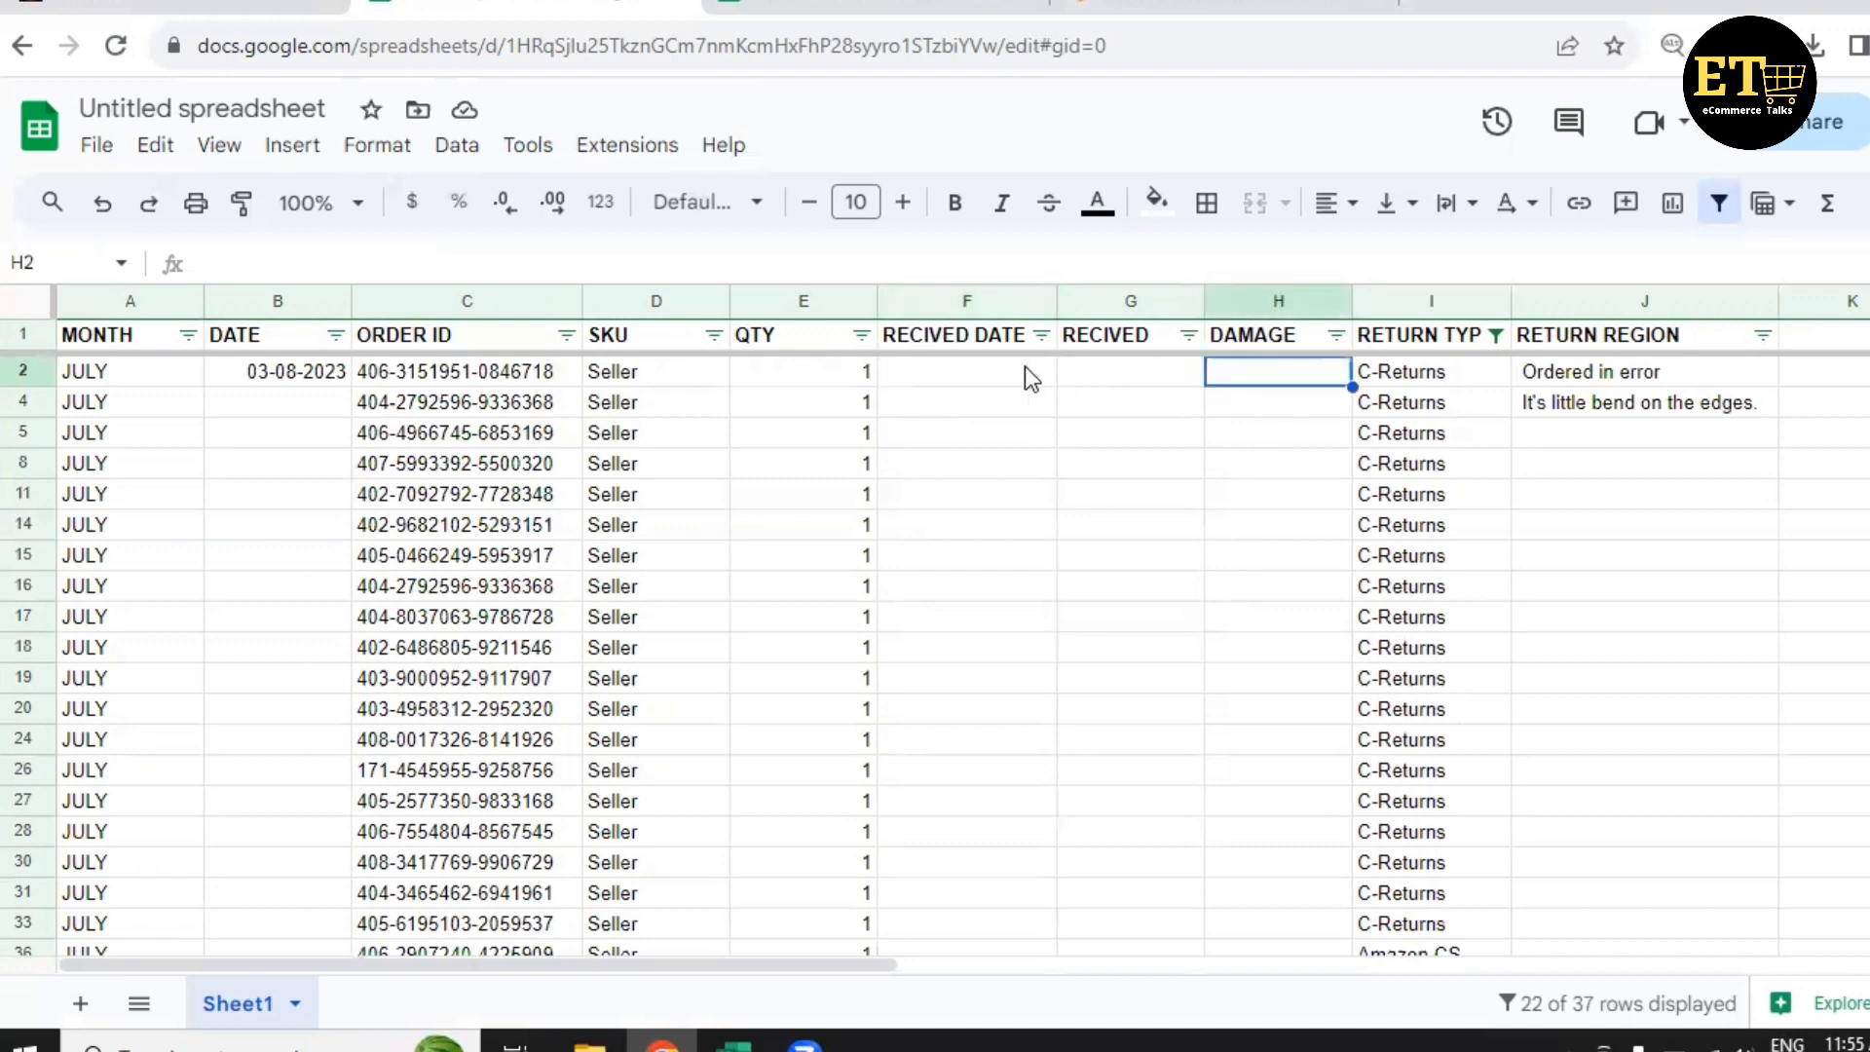
{"action": "left_click", "coordinate": [951, 376]}
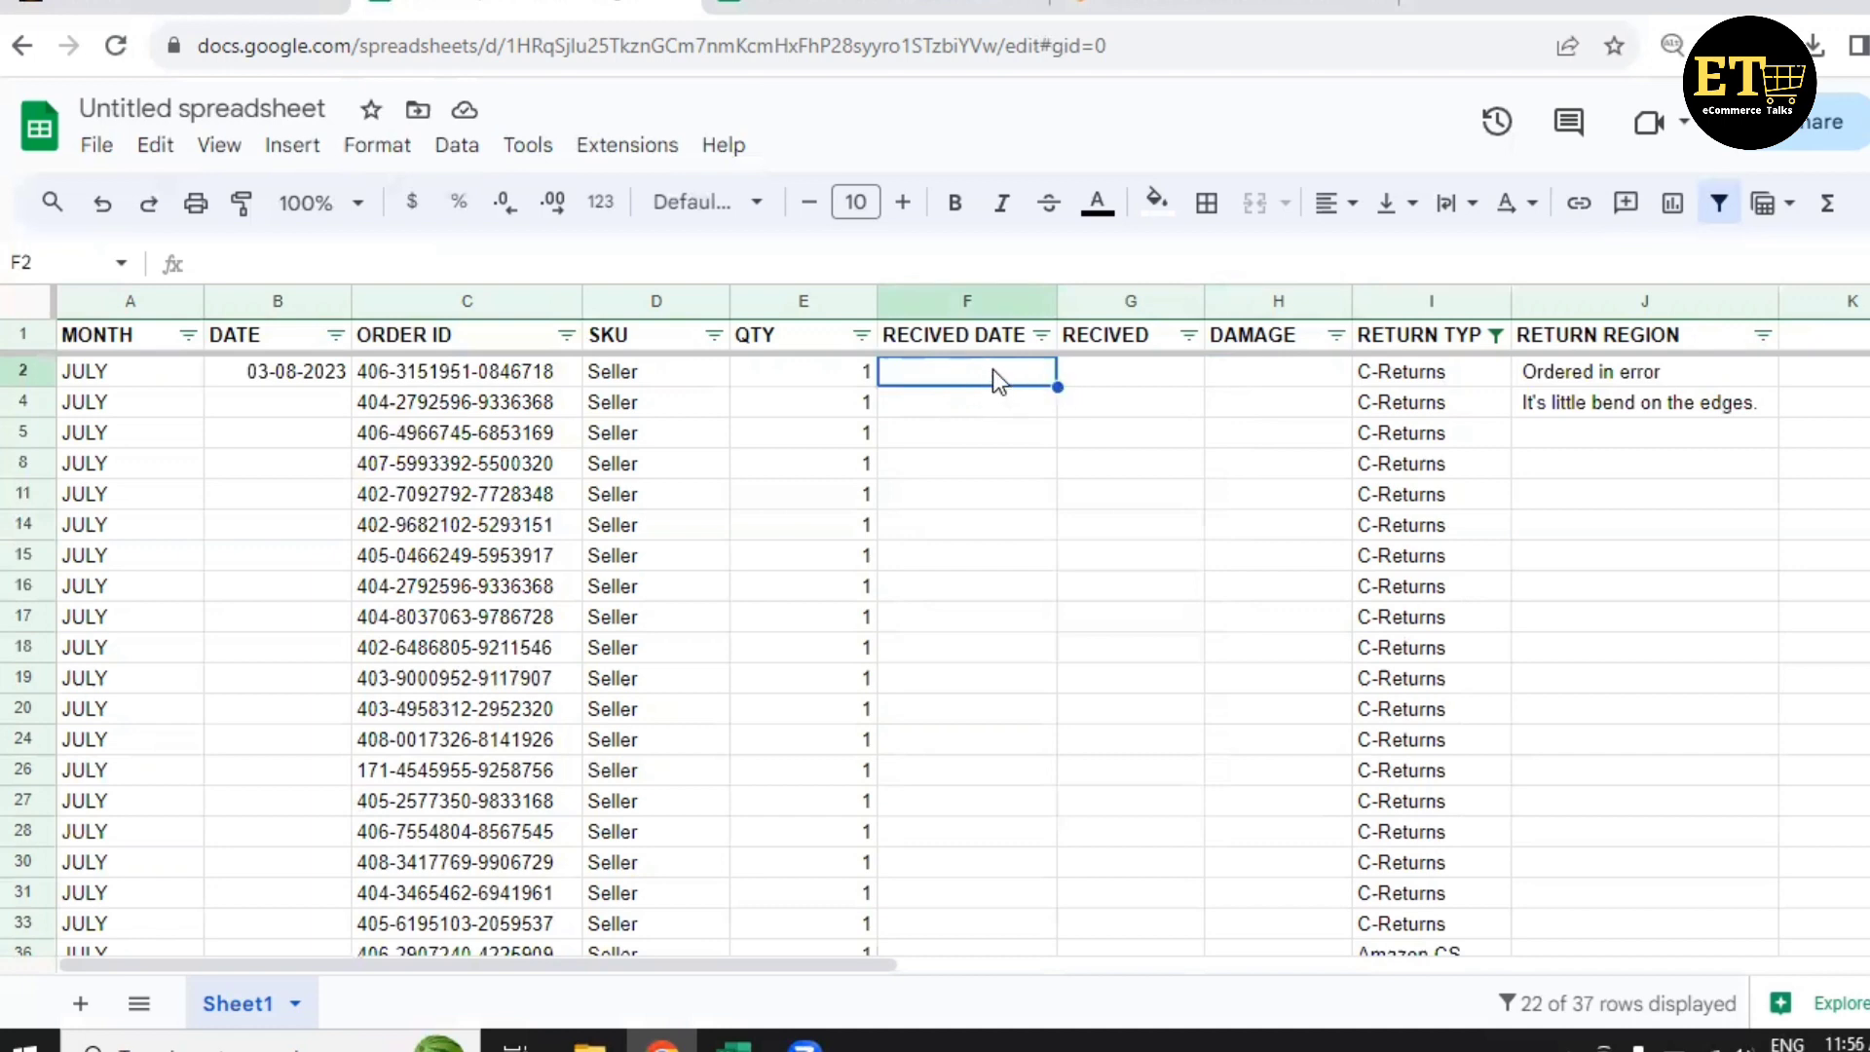
{"action": "left_click", "coordinate": [1237, 375]}
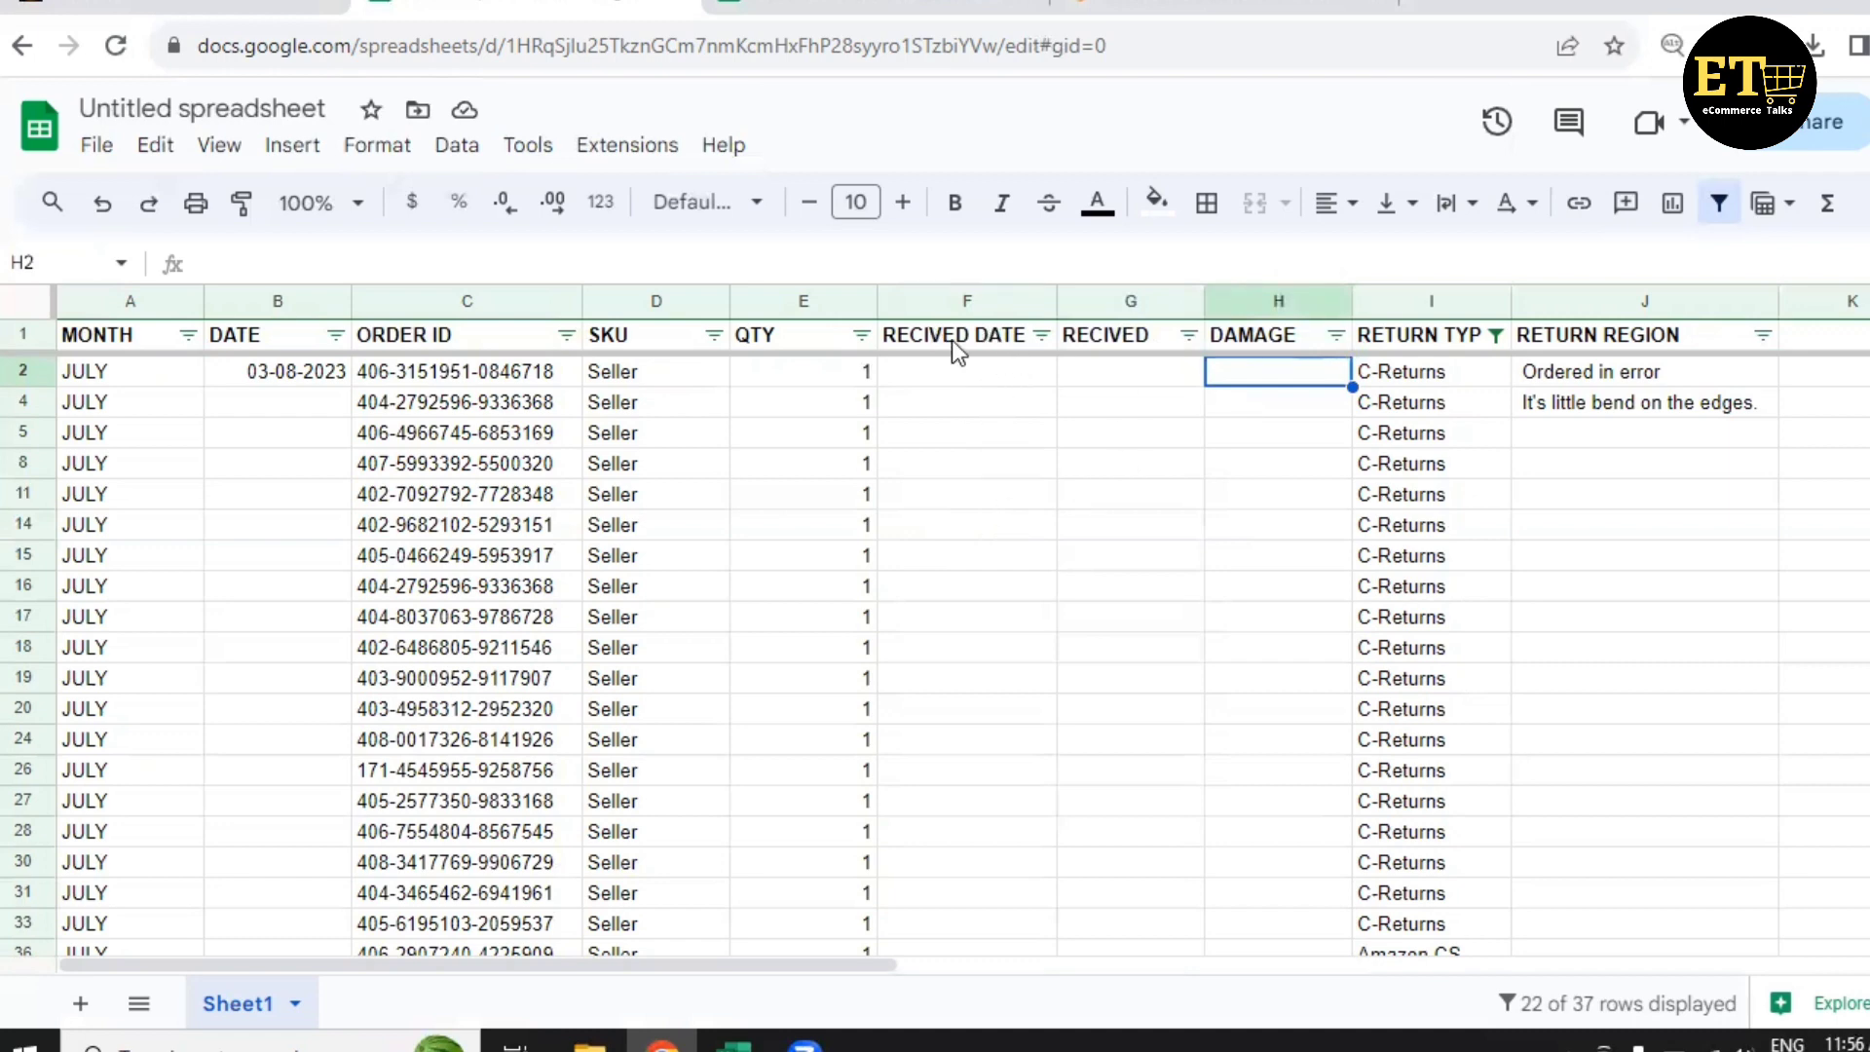
{"action": "left_click", "coordinate": [969, 374]}
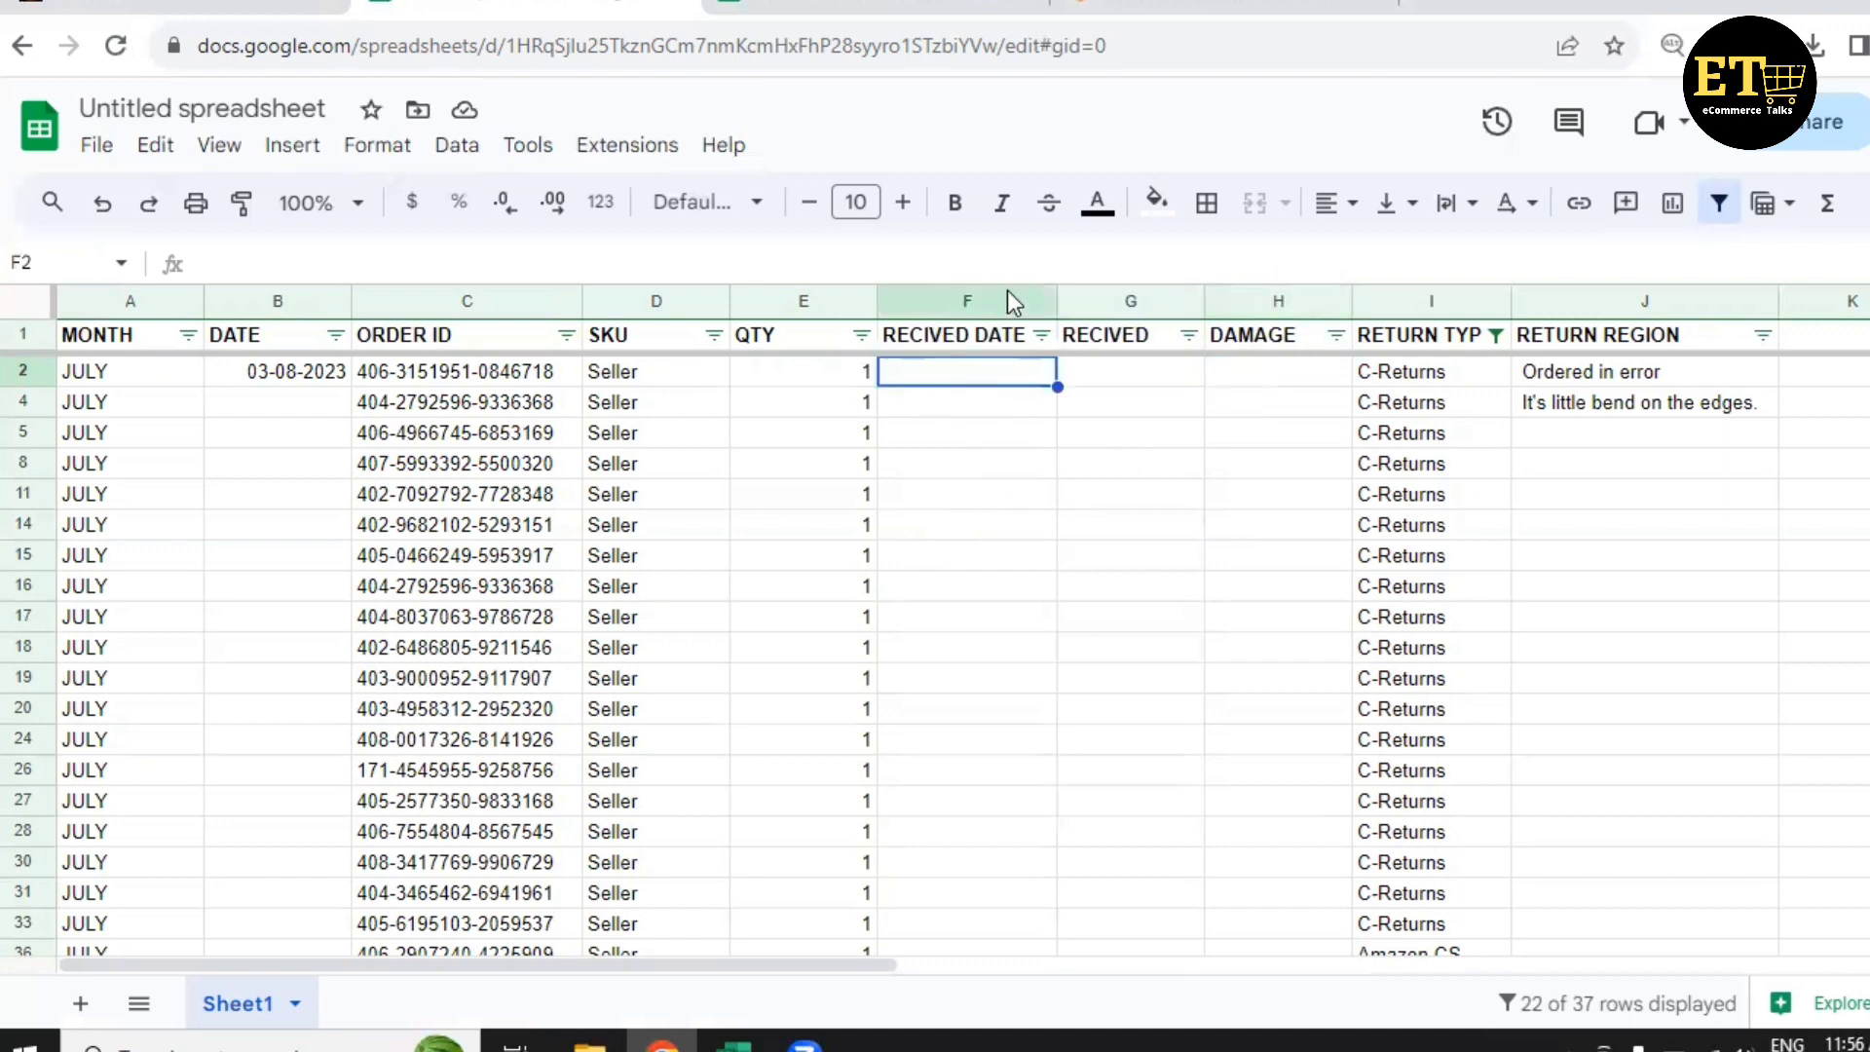
Add a new data validation rule for the whole RECIVED DATE column F.
{"action": "left_click", "coordinate": [972, 297]}
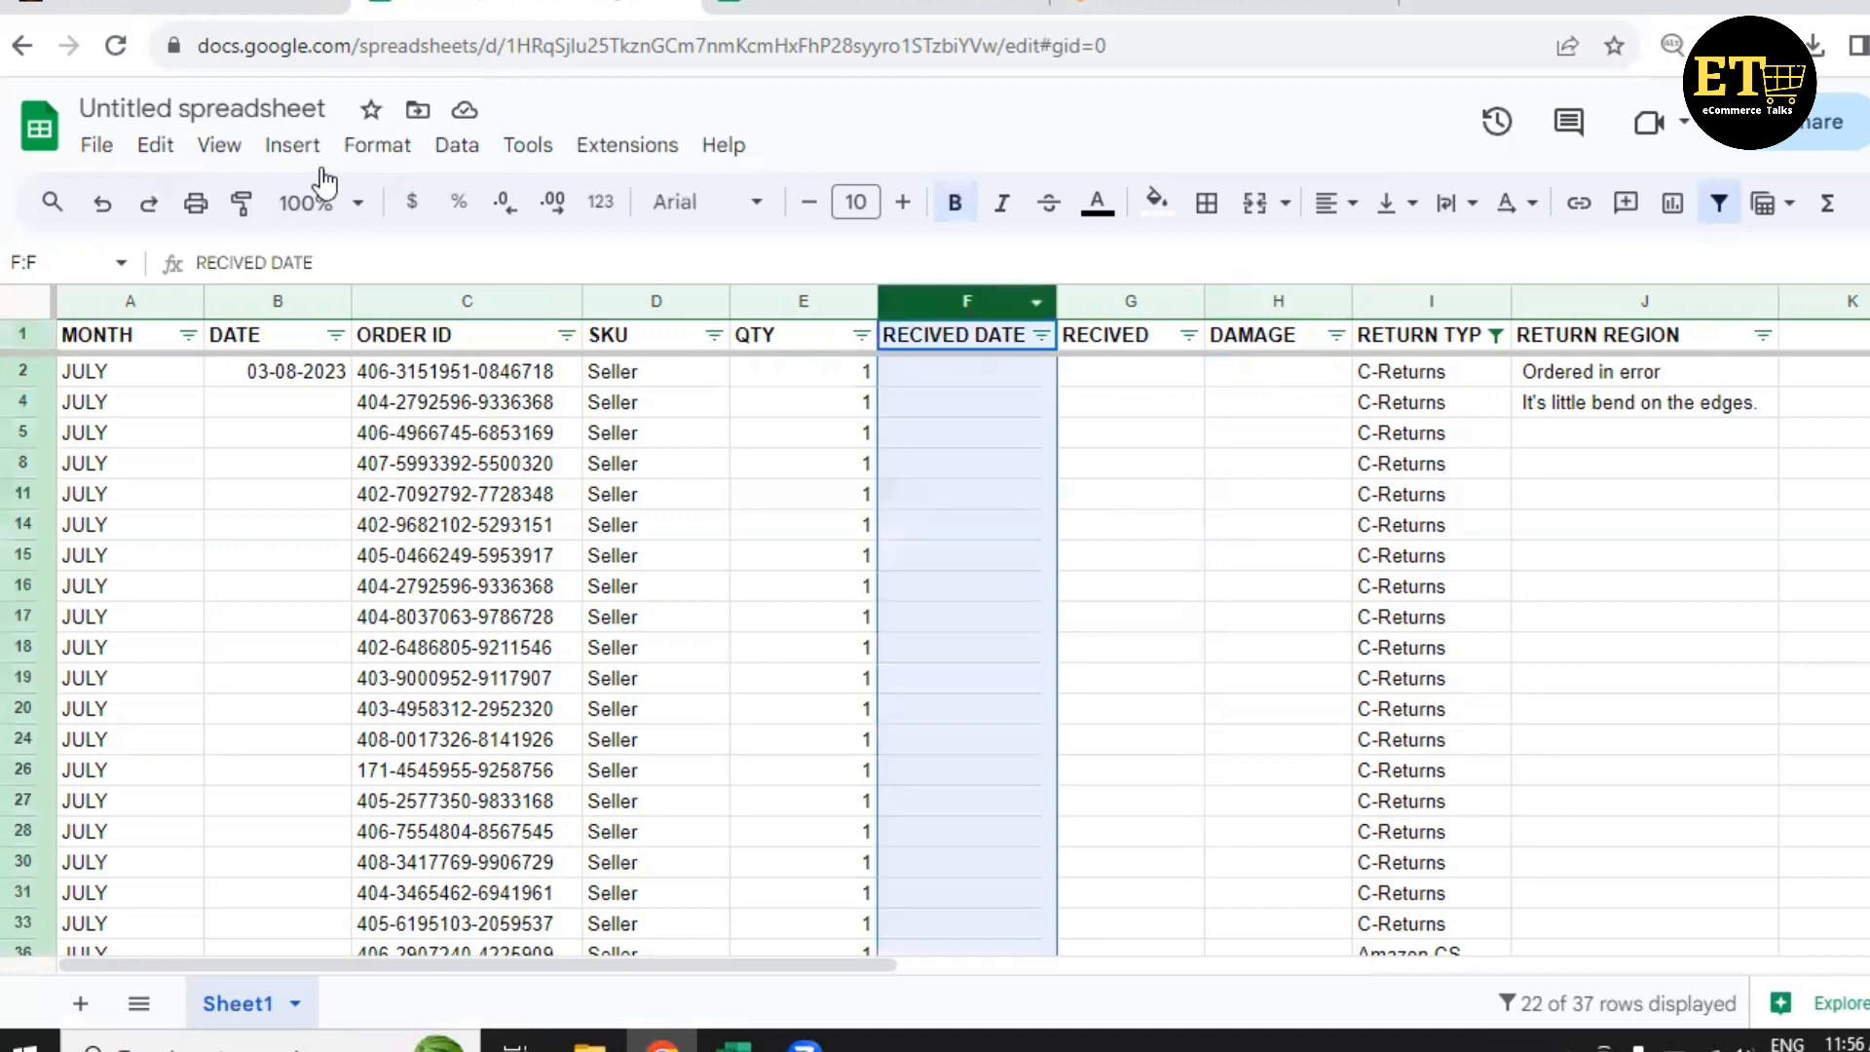
{"action": "left_click", "coordinate": [447, 156]}
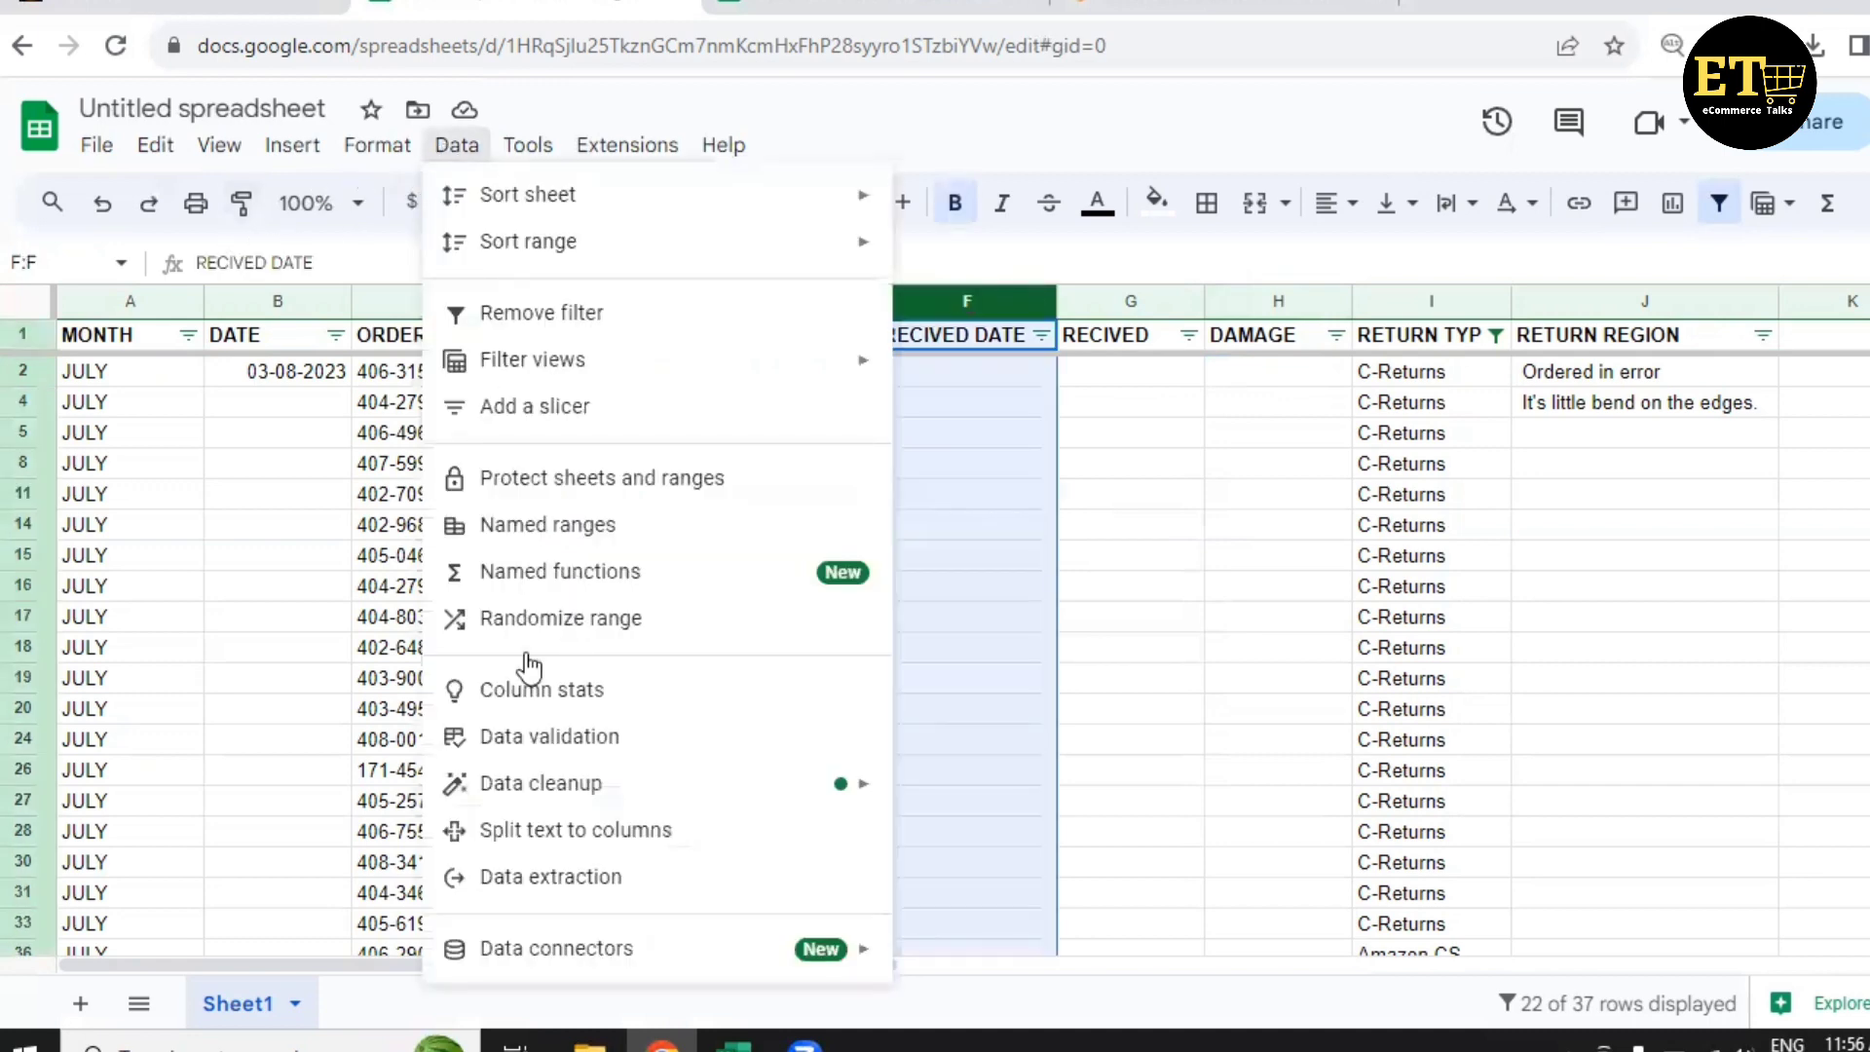
{"action": "key", "text": "Left"}
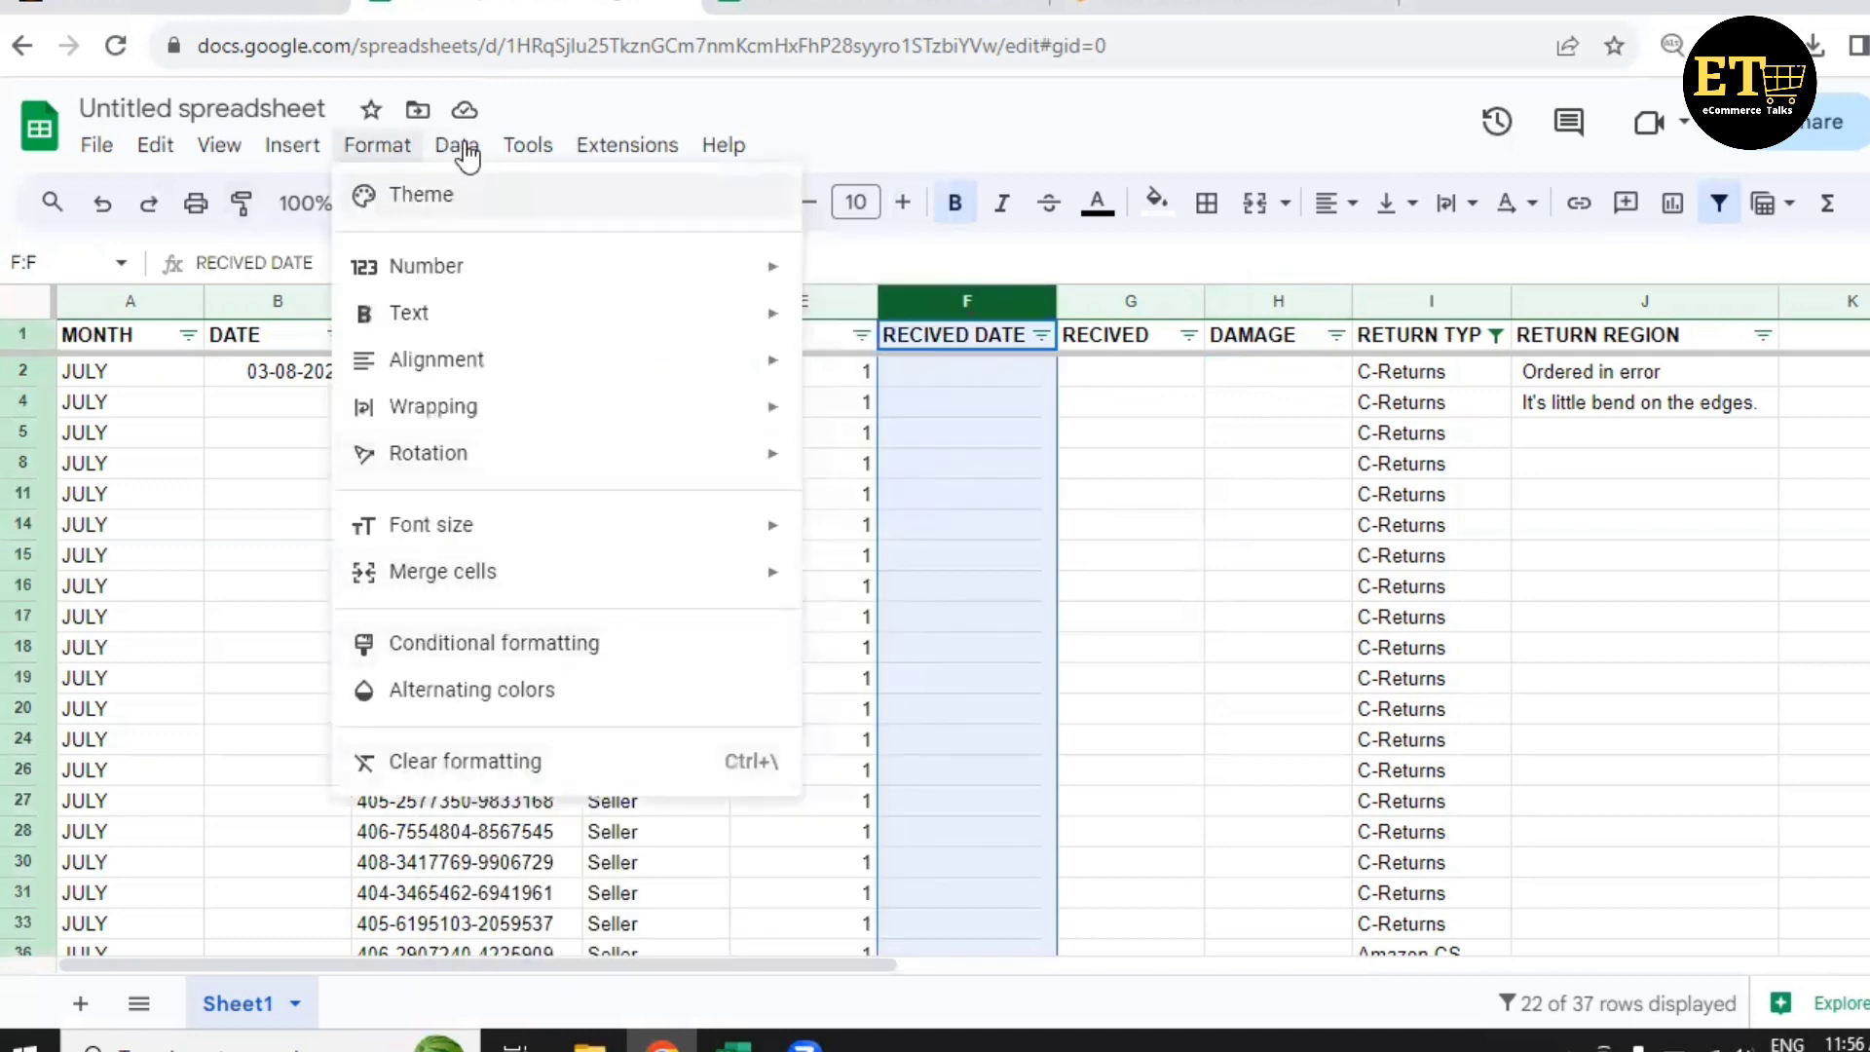
{"action": "left_click", "coordinate": [463, 152]}
{"action": "left_click", "coordinate": [462, 148]}
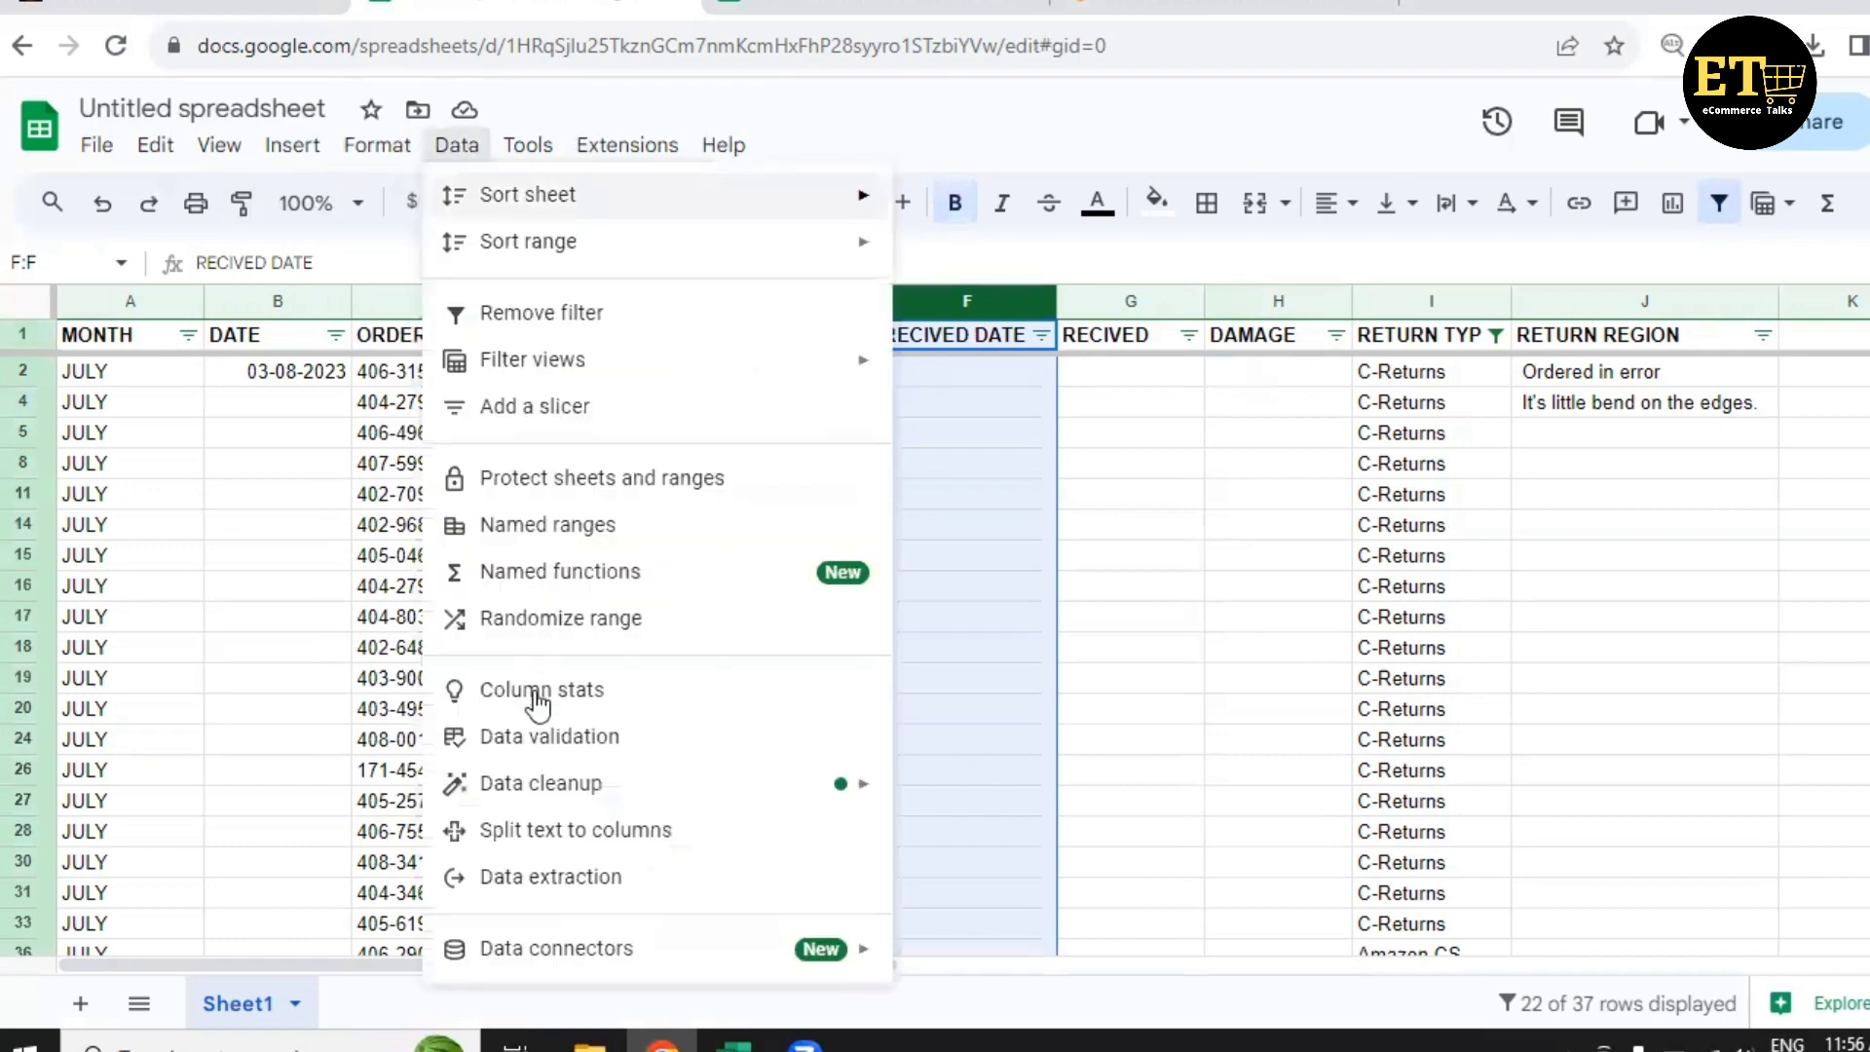
{"action": "left_click", "coordinate": [529, 740]}
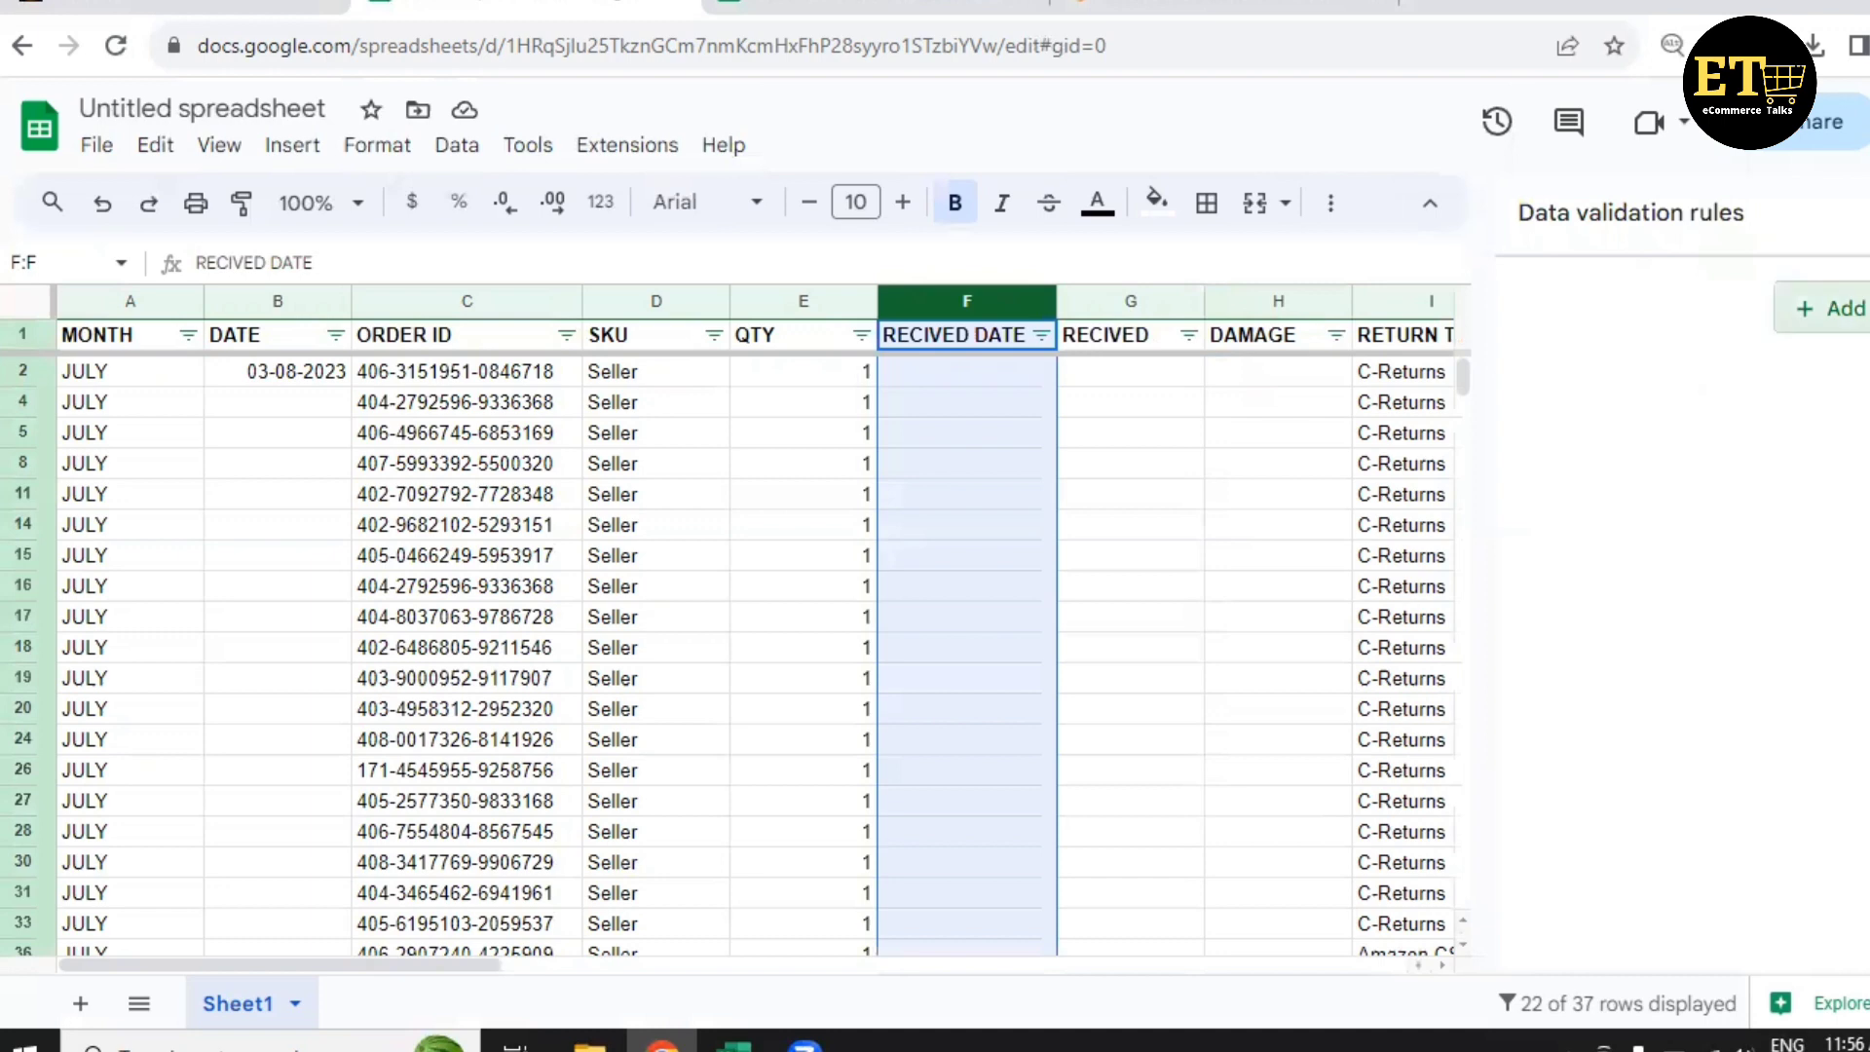
{"action": "left_click", "coordinate": [1843, 309]}
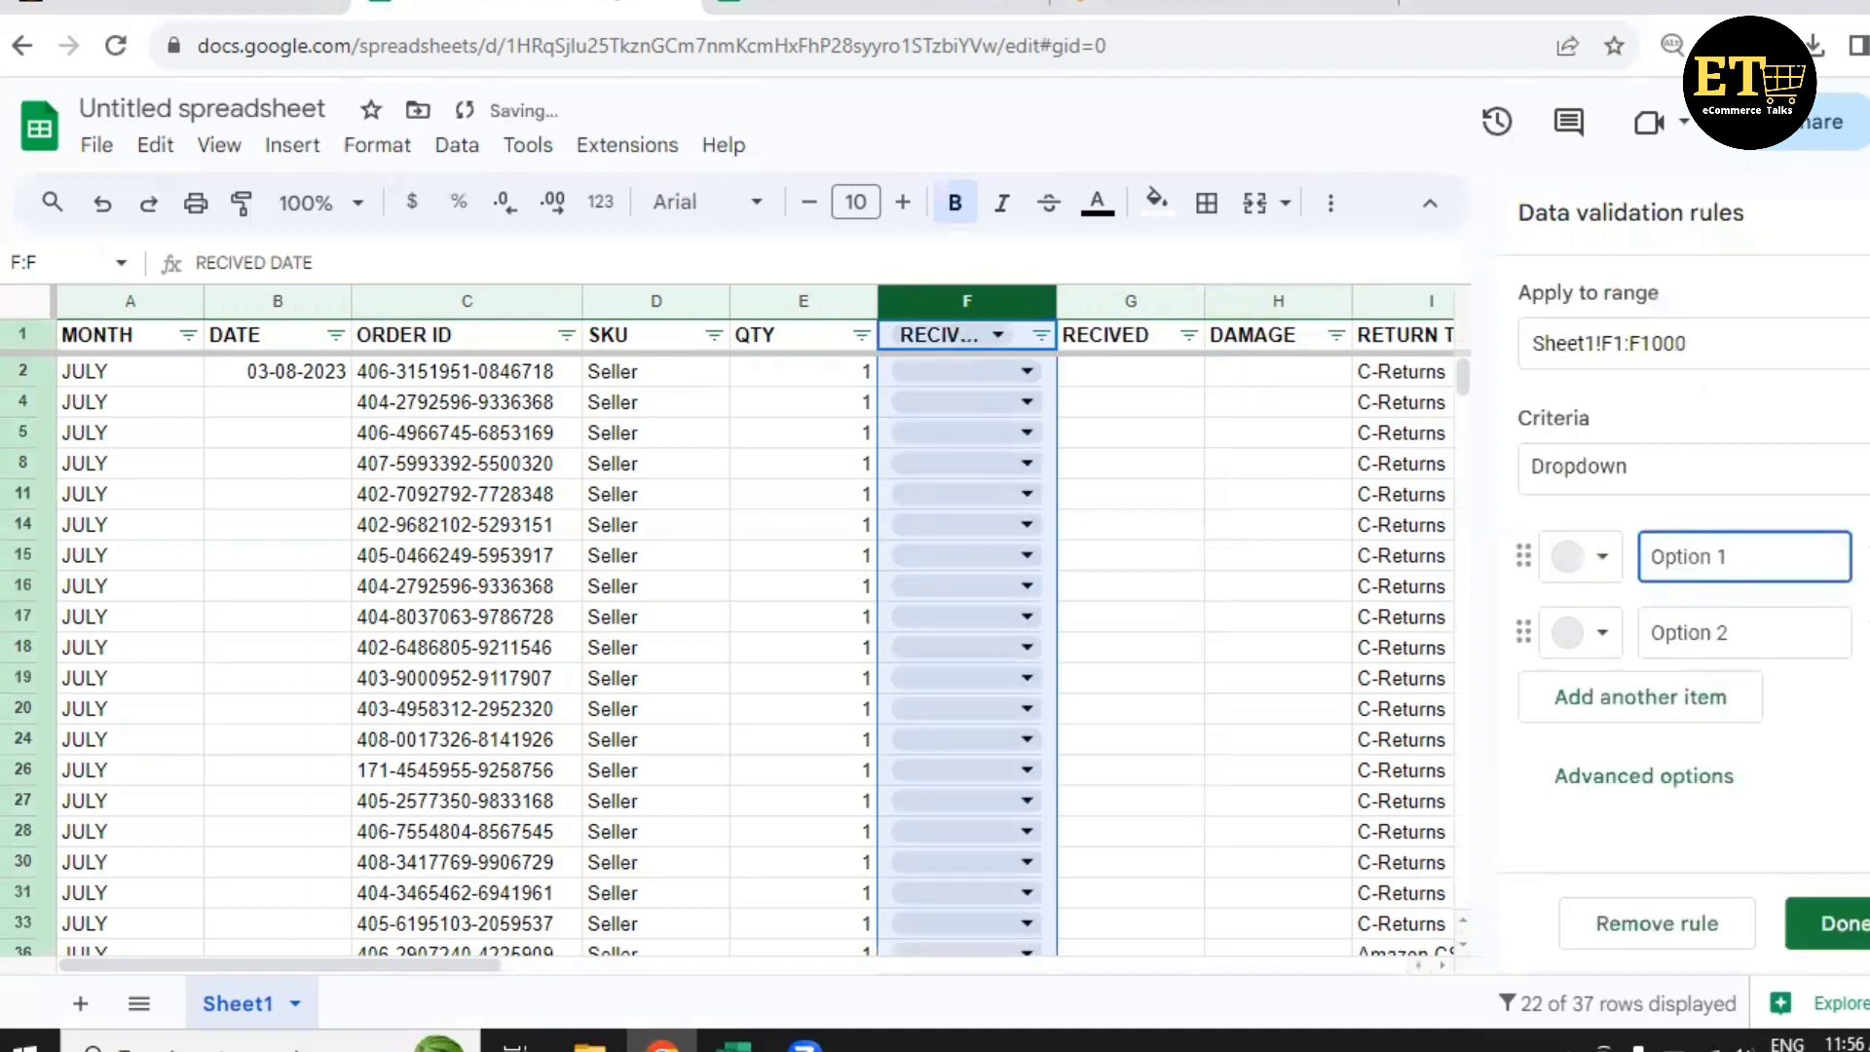
Change the rule's range to Sheet1!F2:F so that the header row is excluded.
{"action": "left_click", "coordinate": [1629, 341]}
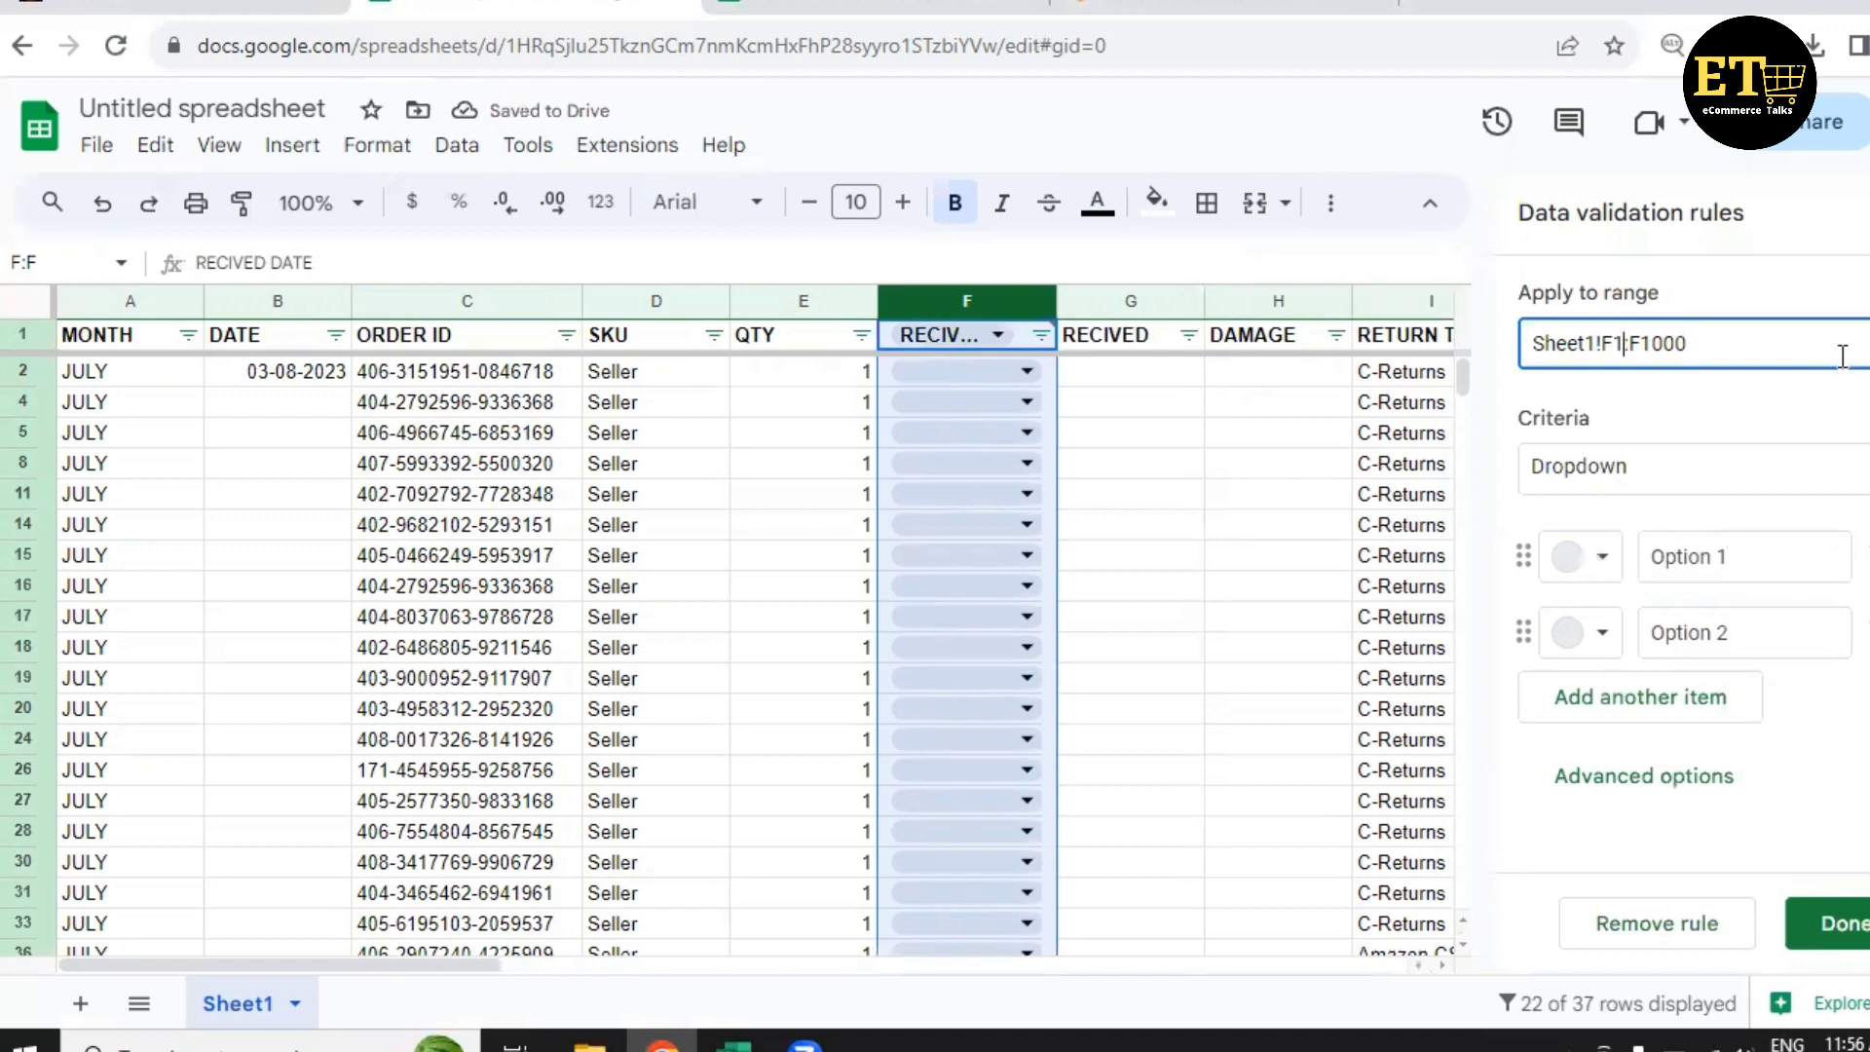
{"action": "key", "text": "BackSpace"}
{"action": "type", "text": "2"}
{"action": "left_click", "coordinate": [1738, 340]}
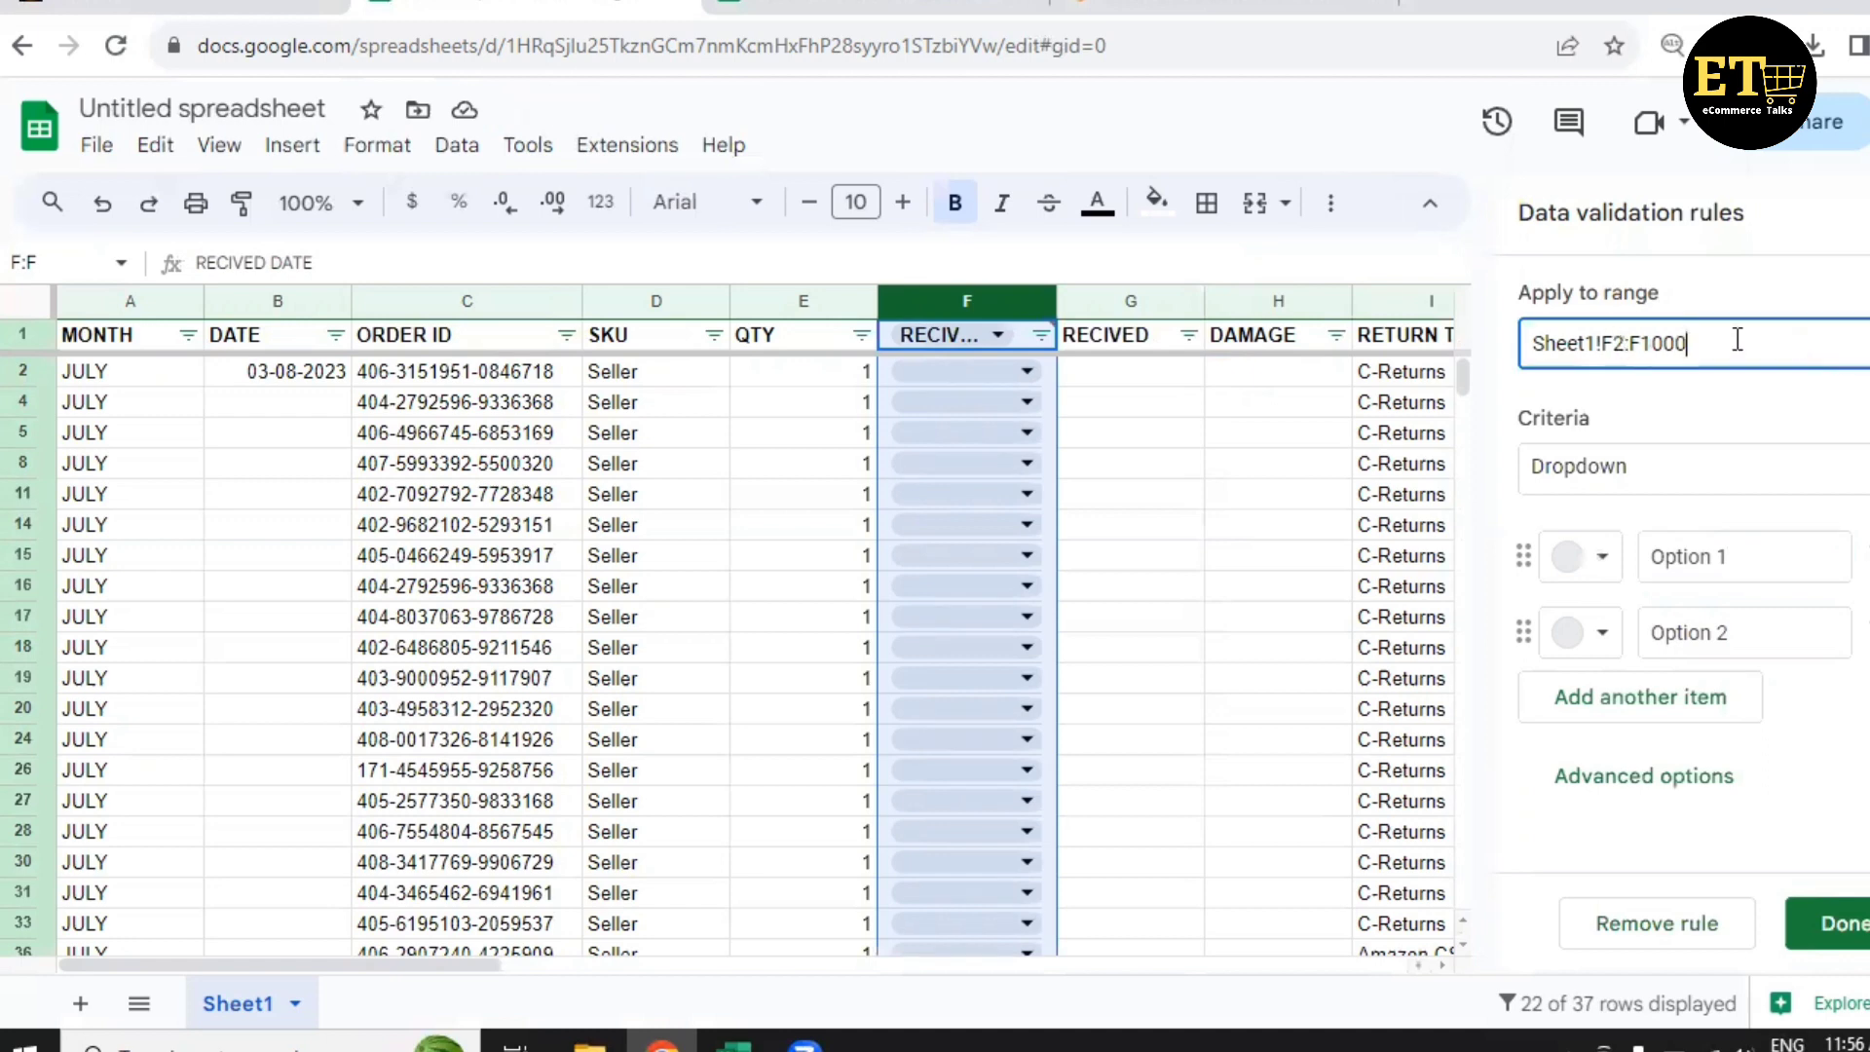
{"action": "key", "text": "BackSpace"}
{"action": "key", "text": "BackSpace"}
{"action": "key", "text": "BackSpace"}
{"action": "key", "text": "BackSpace"}
Set the rule's criteria to Is valid date and save the rule.
{"action": "left_click", "coordinate": [1671, 482]}
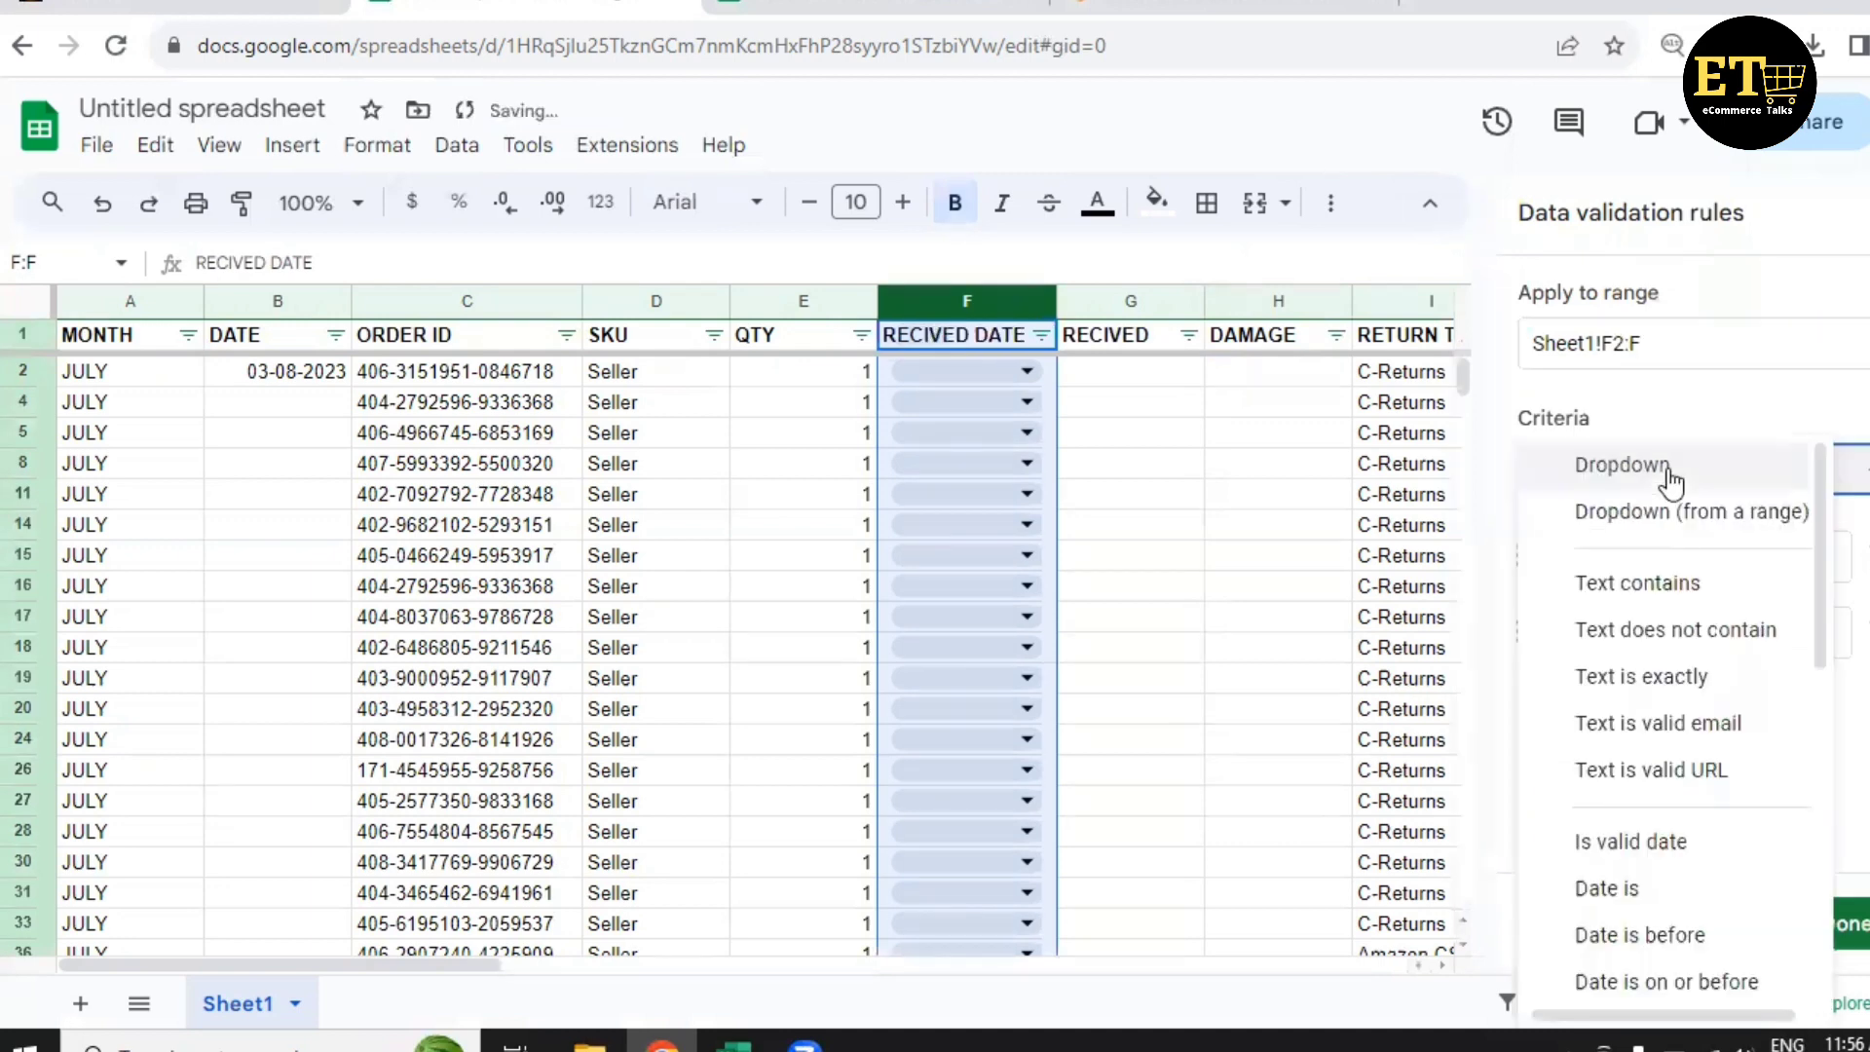
{"action": "left_click", "coordinate": [1653, 846]}
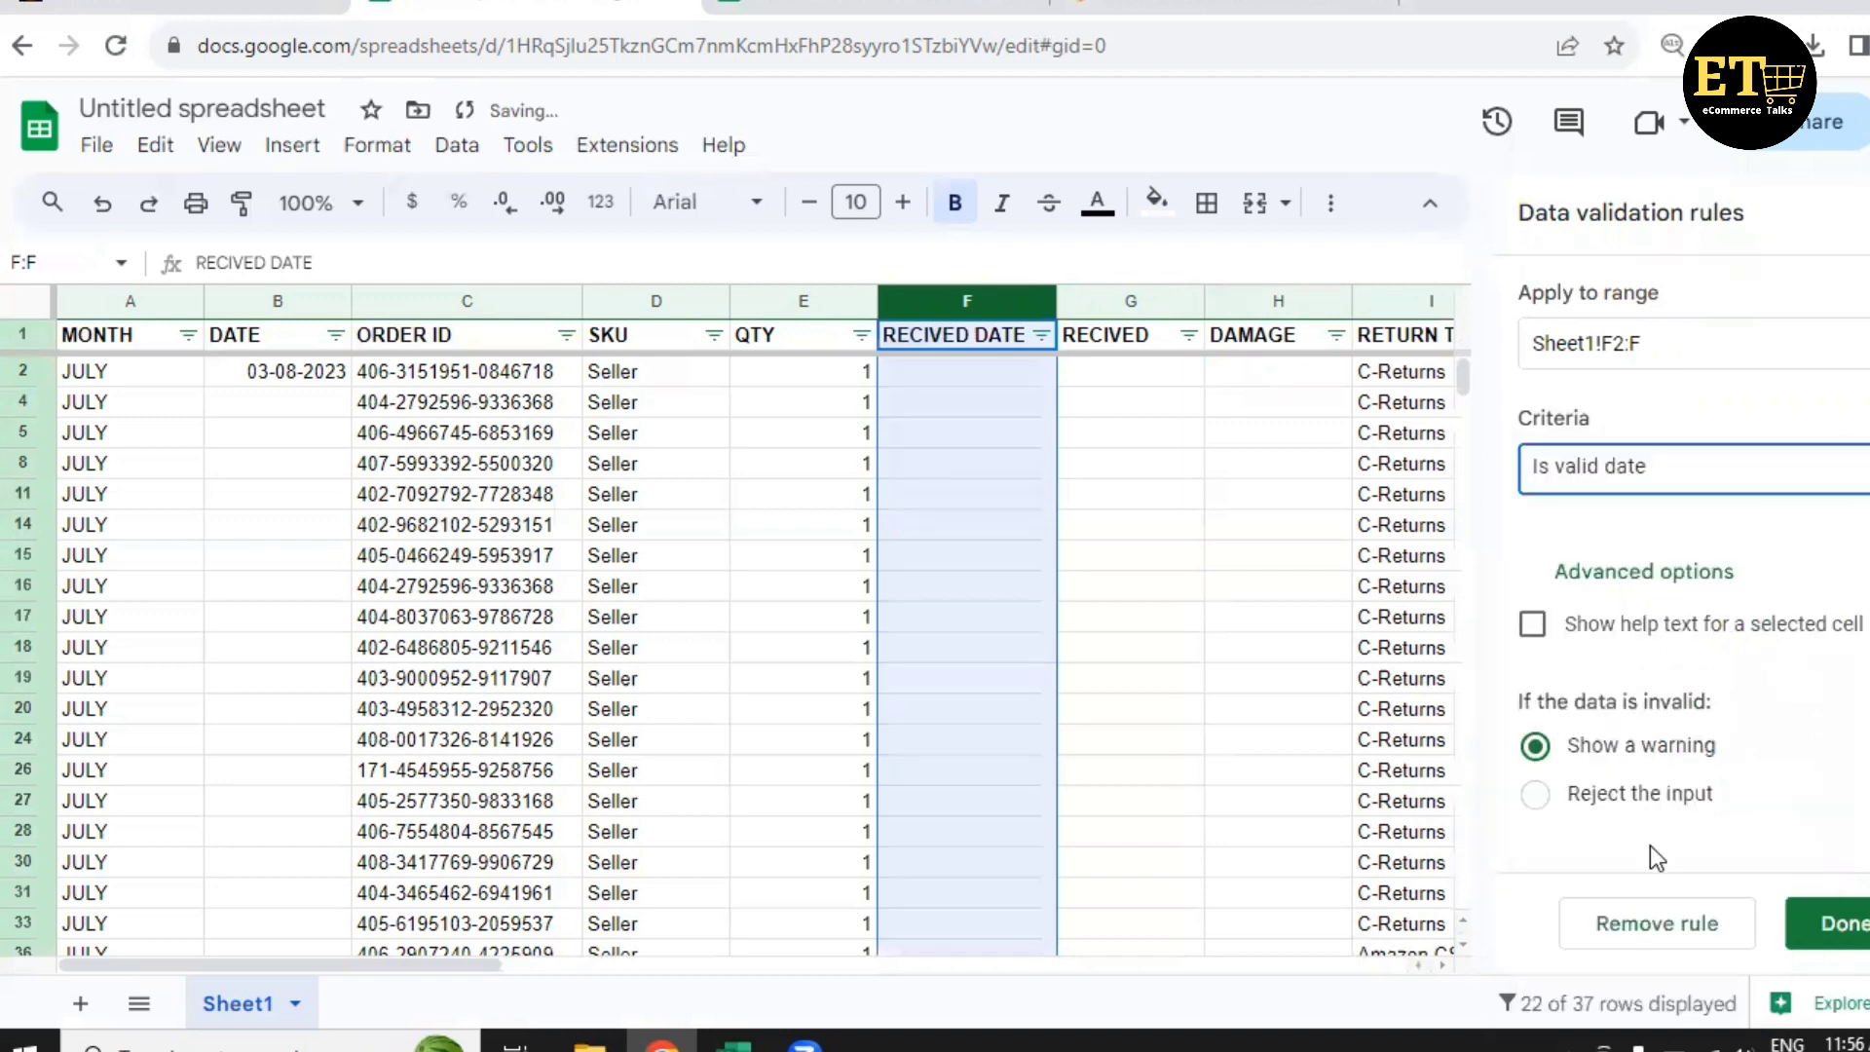
{"action": "left_click", "coordinate": [1836, 924]}
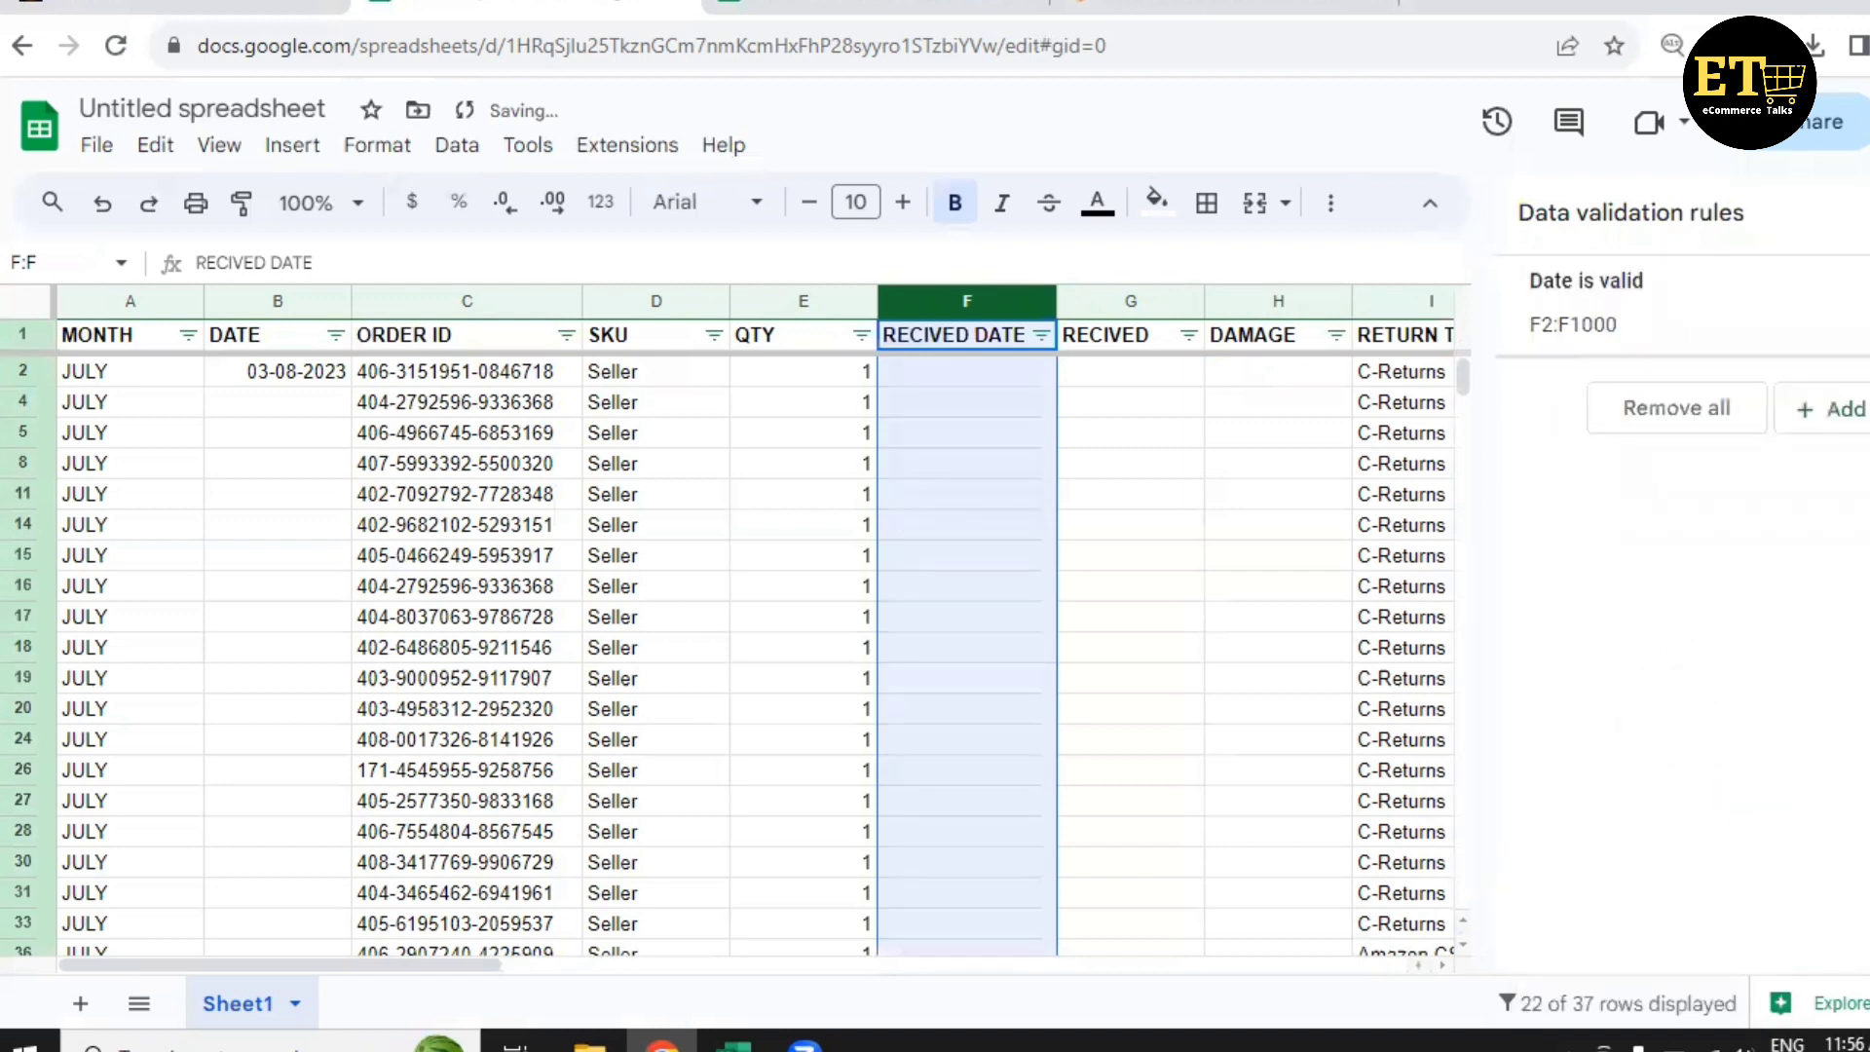
Pick 8/3/2023 from the calendar as the received date in F2.
{"action": "left_click", "coordinate": [948, 379]}
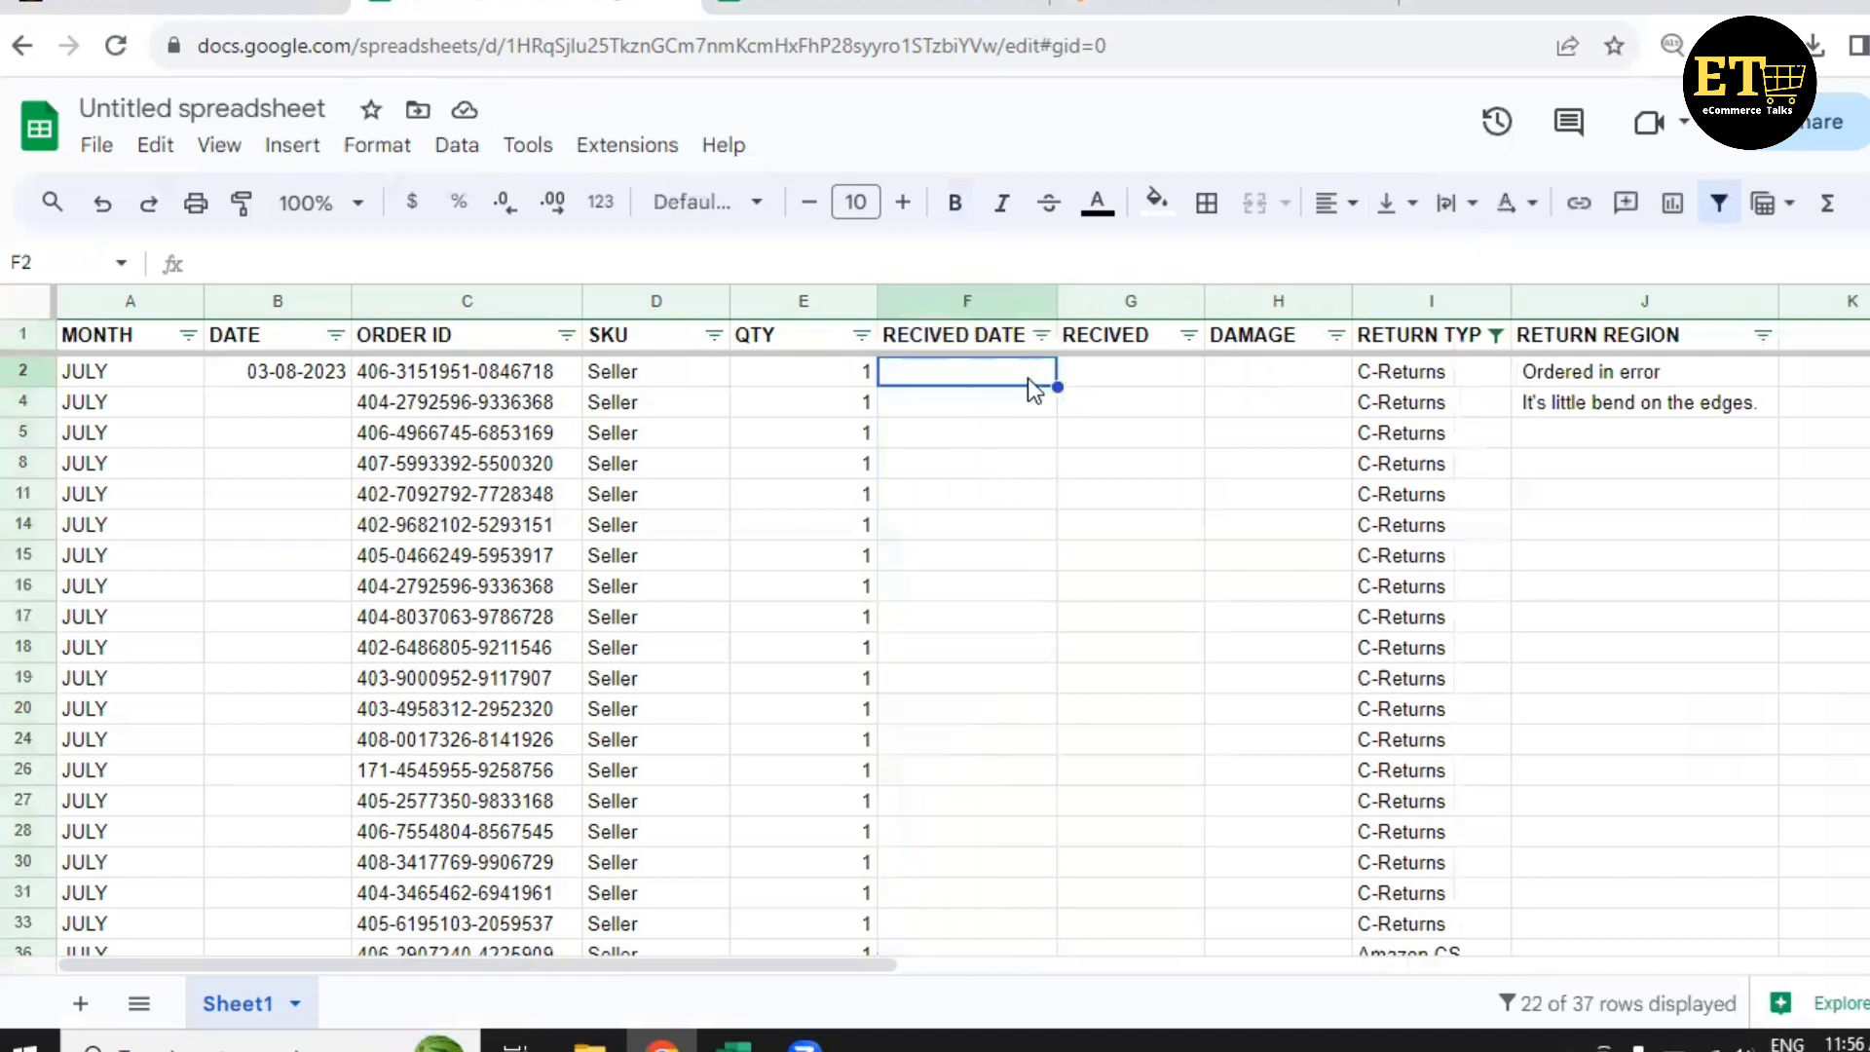
{"action": "scroll", "coordinate": [986, 399], "scroll_direction": "down", "scroll_amount": 1}
{"action": "scroll", "coordinate": [1001, 411], "scroll_direction": "up", "scroll_amount": 1}
{"action": "key", "text": "Return"}
{"action": "left_click", "coordinate": [1003, 492]}
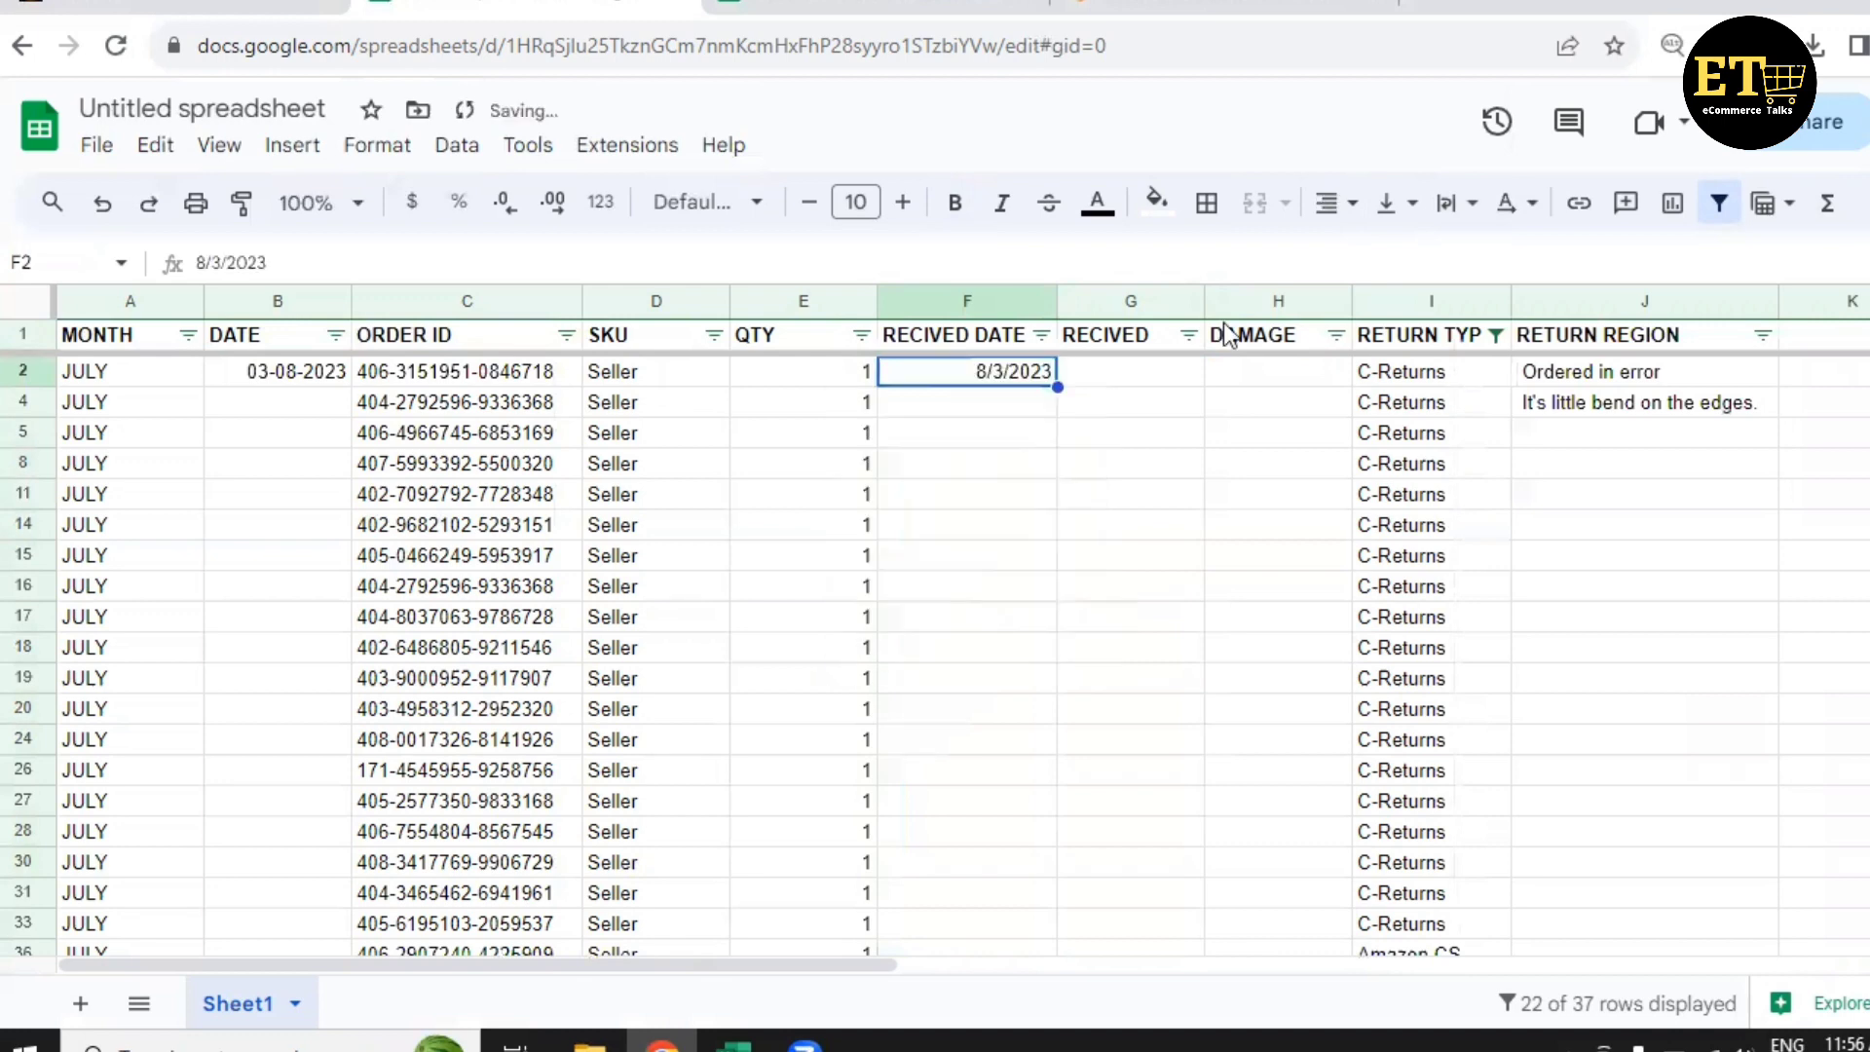
Add a dropdown data validation rule for the RECIVED column, applied to the range Sheet1!G2:G.
{"action": "left_click", "coordinate": [1126, 372]}
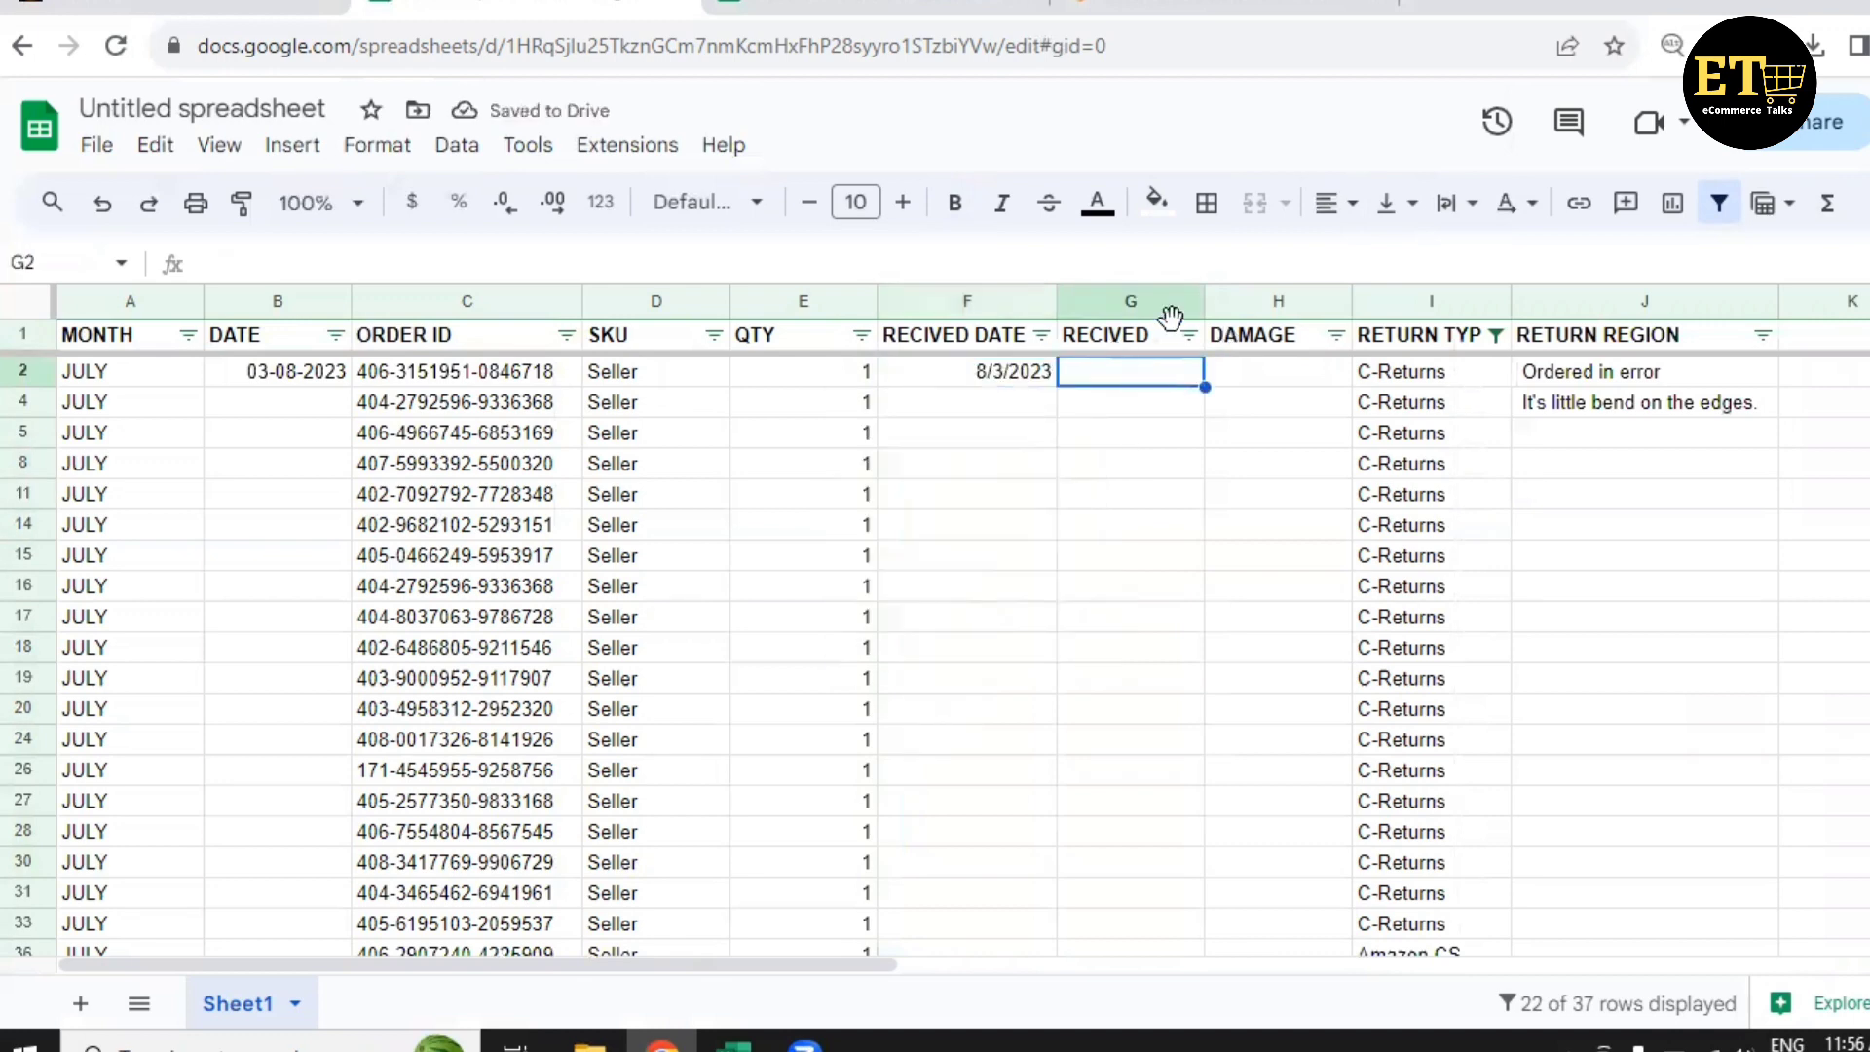
{"action": "left_click", "coordinate": [1130, 297]}
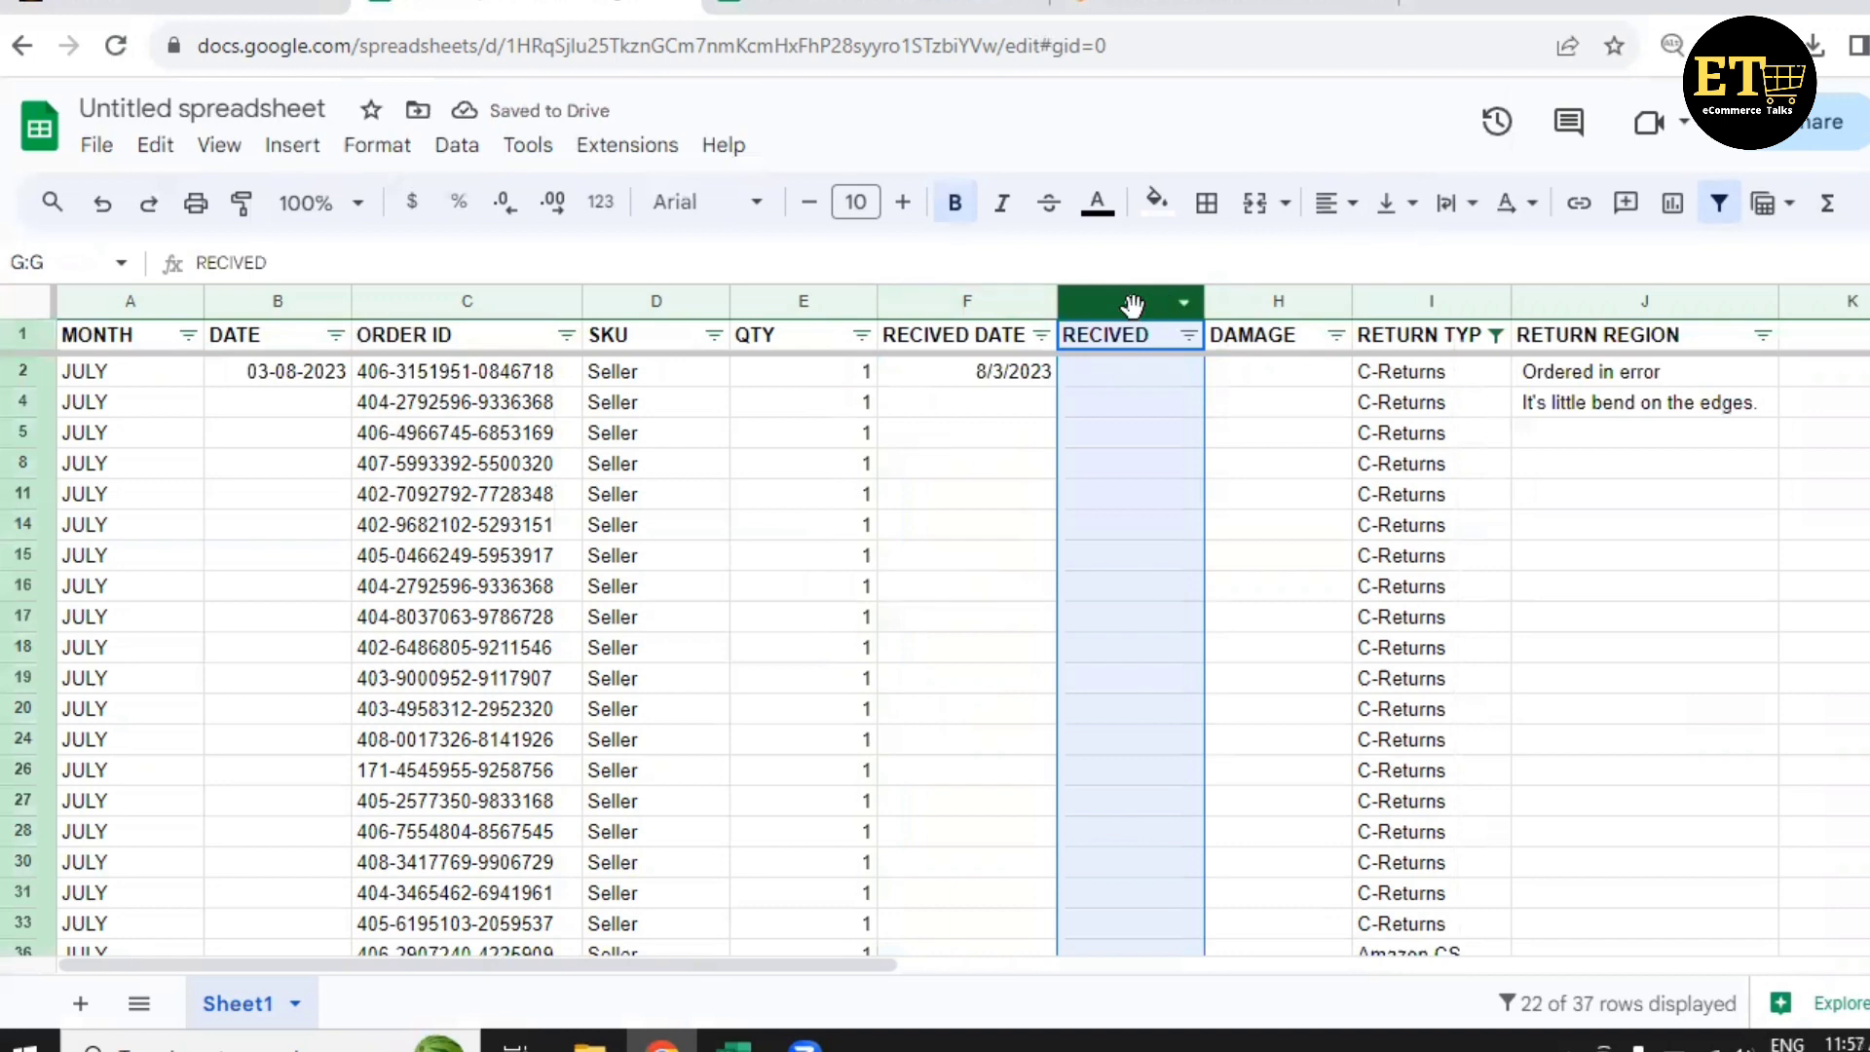
{"action": "left_click", "coordinate": [457, 146]}
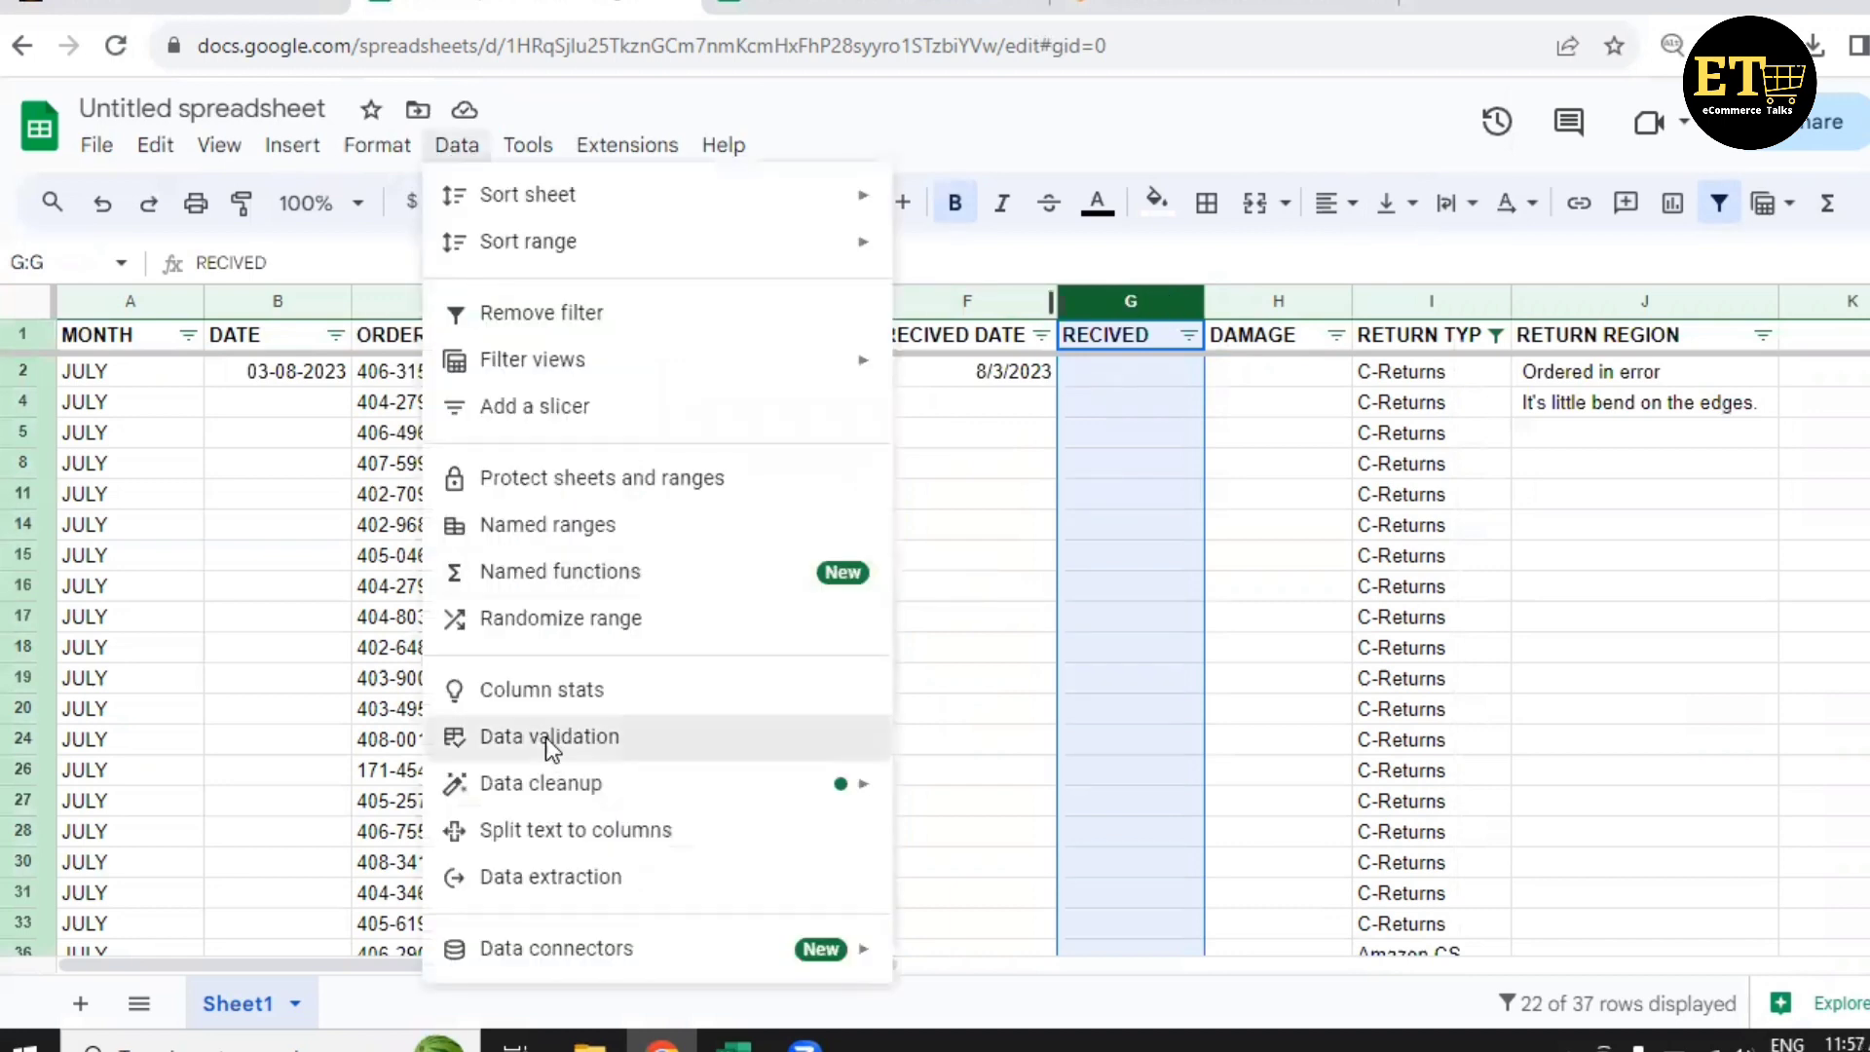
{"action": "left_click", "coordinate": [1859, 417]}
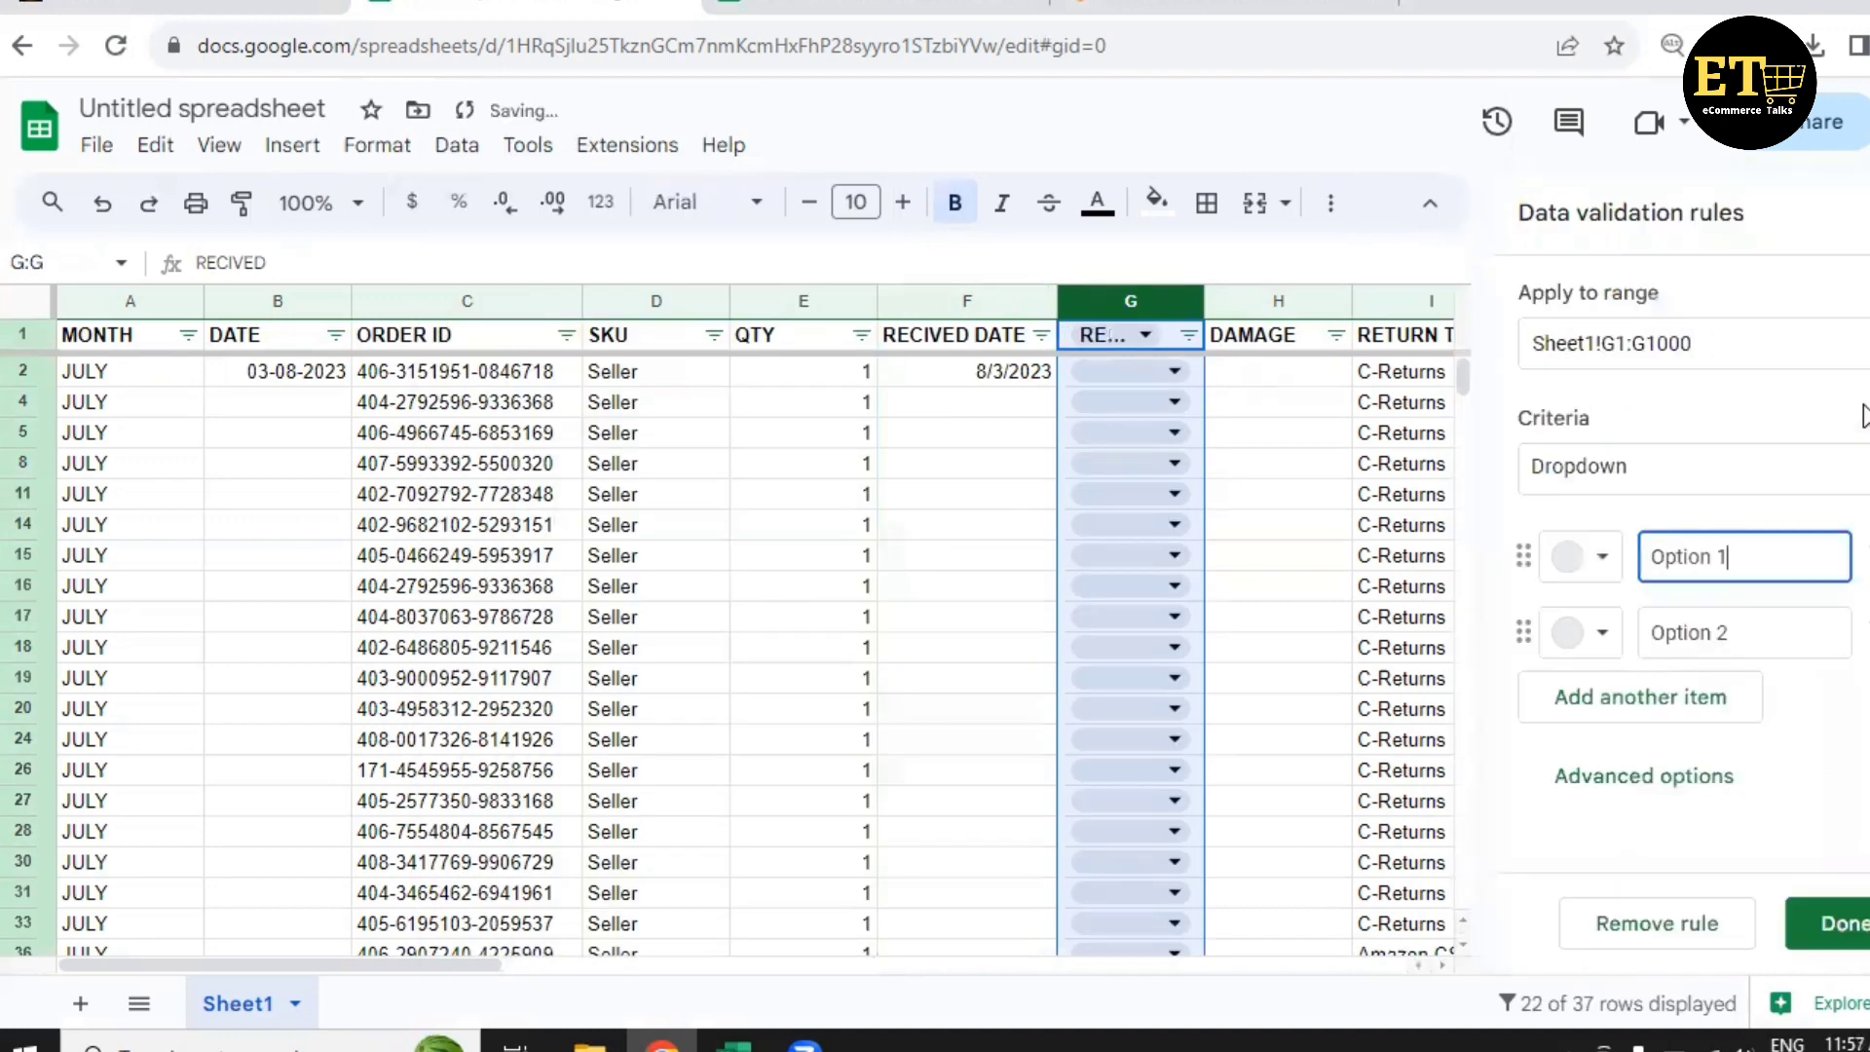
{"action": "left_click", "coordinate": [1626, 348]}
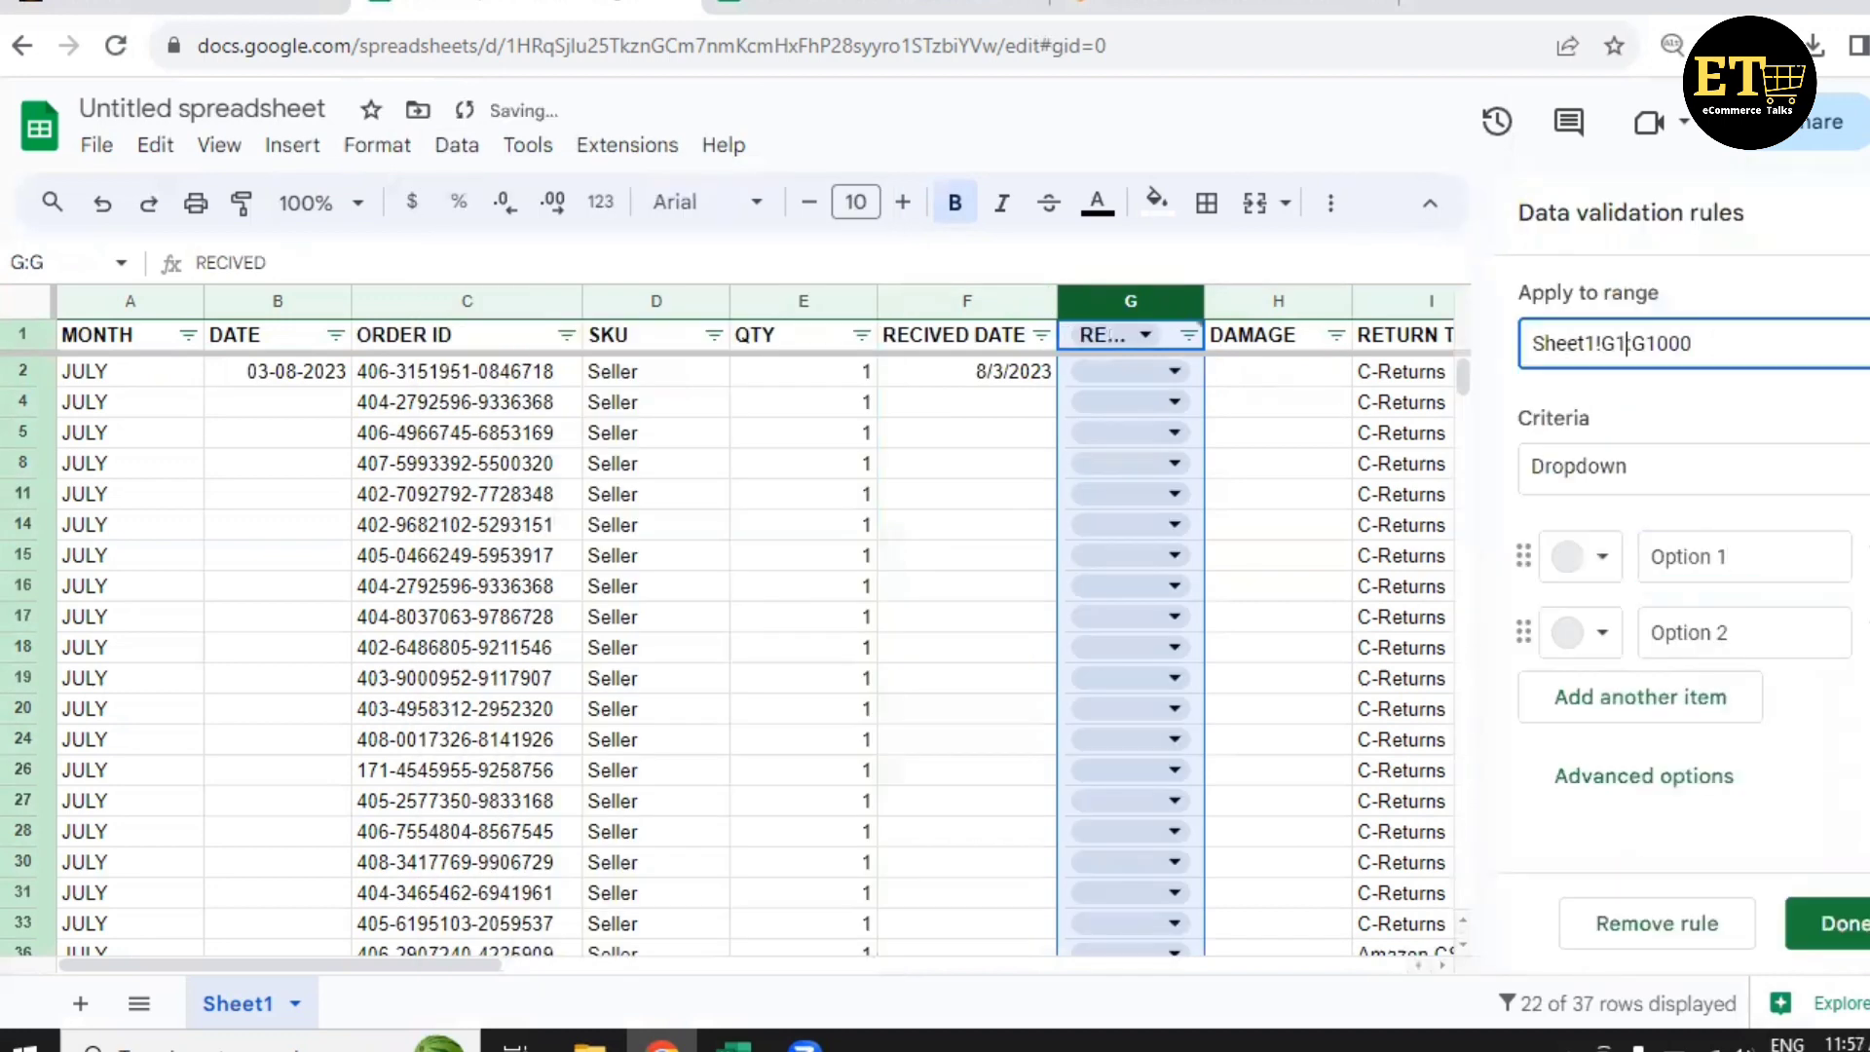
{"action": "key", "text": "BackSpace"}
{"action": "type", "text": "2"}
{"action": "key", "text": "BackSpace"}
{"action": "key", "text": "BackSpace"}
{"action": "key", "text": "BackSpace"}
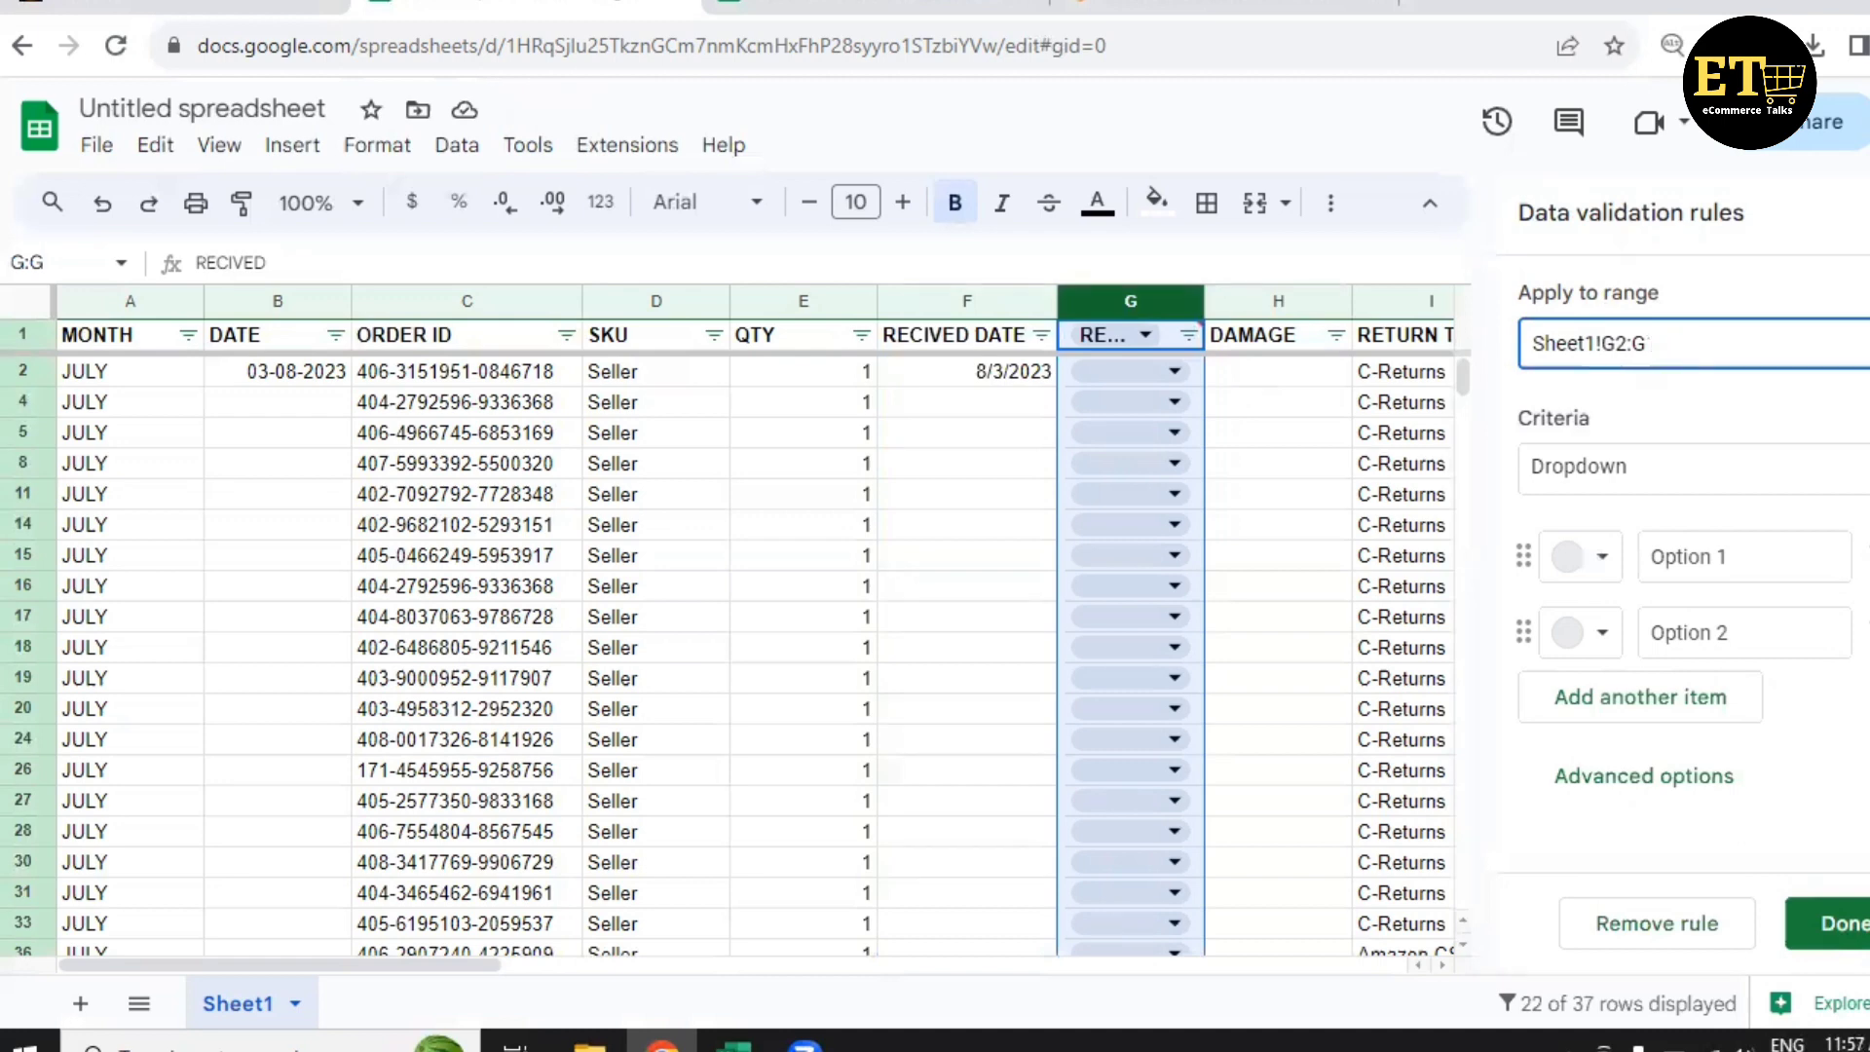
Make YES the only option of the RECIVED dropdown by renaming the first item and deleting the second.
{"action": "left_click", "coordinate": [1761, 557]}
{"action": "key", "text": "BackSpace"}
{"action": "key", "text": "BackSpace"}
{"action": "key", "text": "BackSpace"}
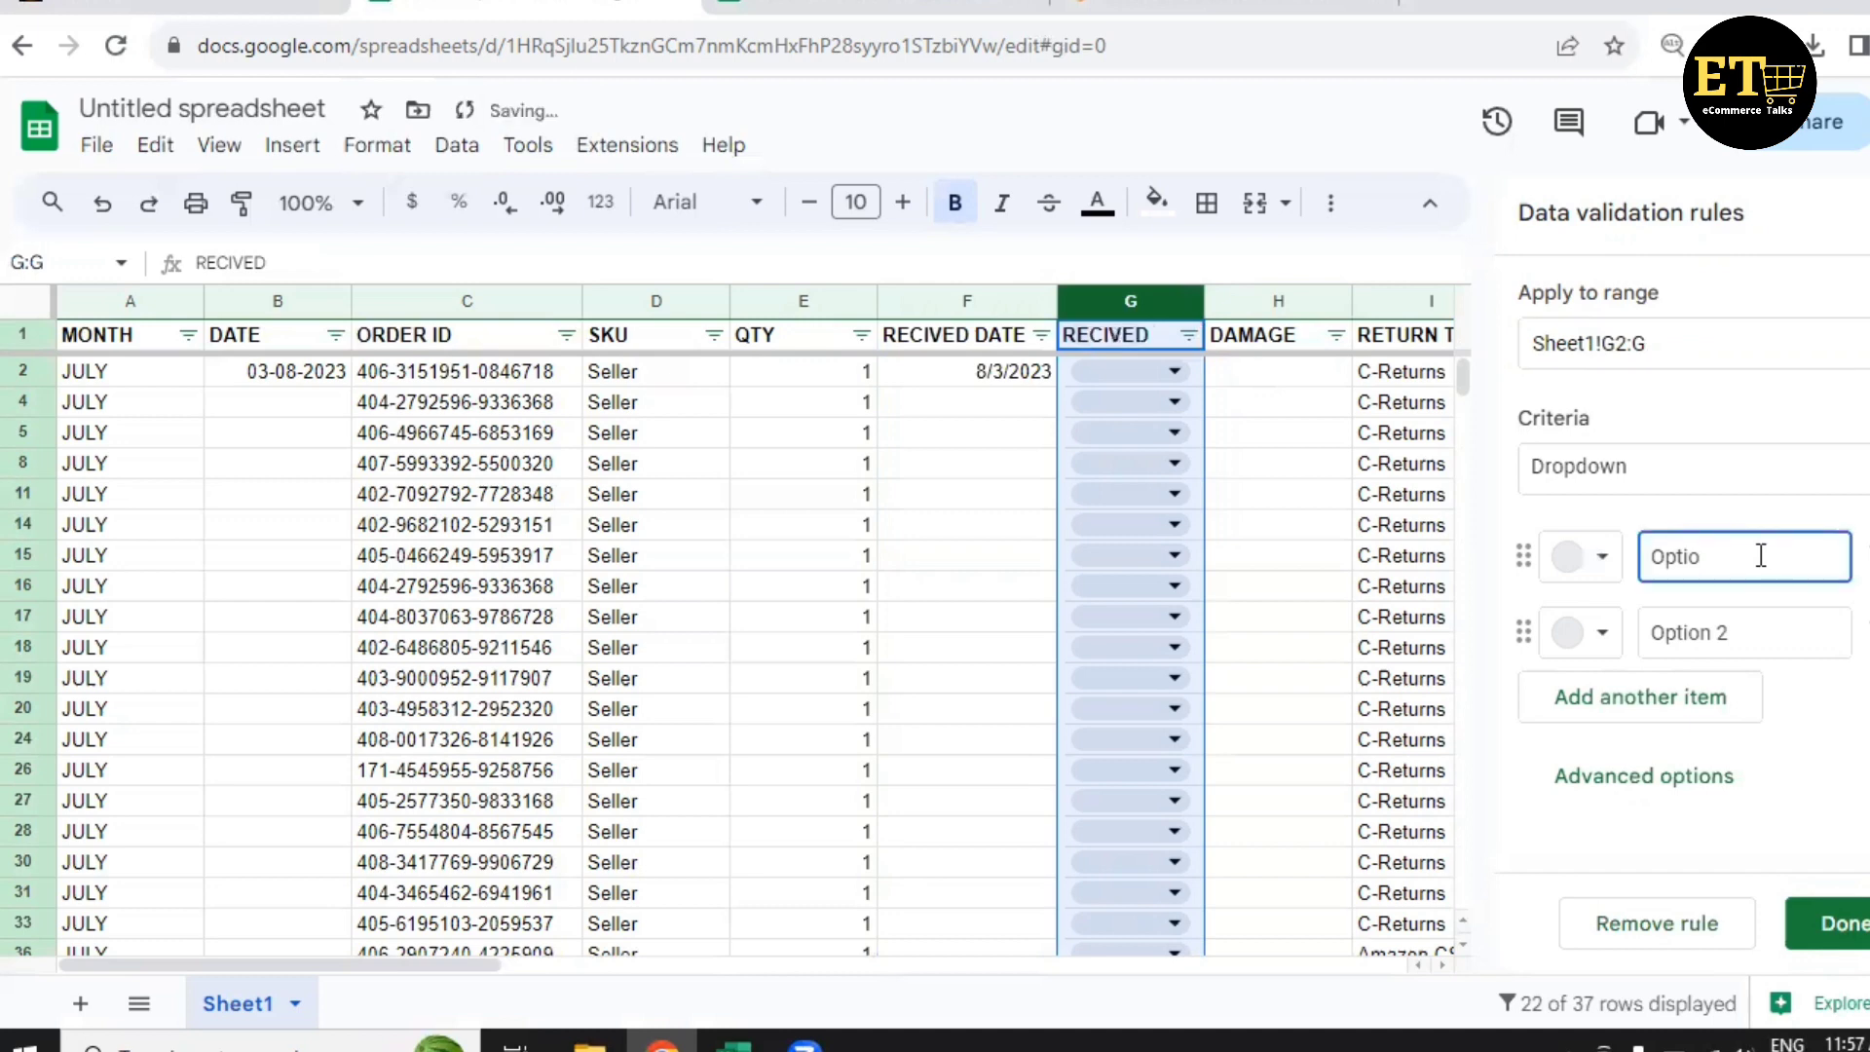
{"action": "key", "text": "BackSpace"}
{"action": "key", "text": "BackSpace"}
{"action": "key", "text": "BackSpace"}
{"action": "key", "text": "BackSpace"}
{"action": "key", "text": "BackSpace"}
{"action": "type", "text": "YES"}
{"action": "left_click", "coordinate": [1868, 634]}
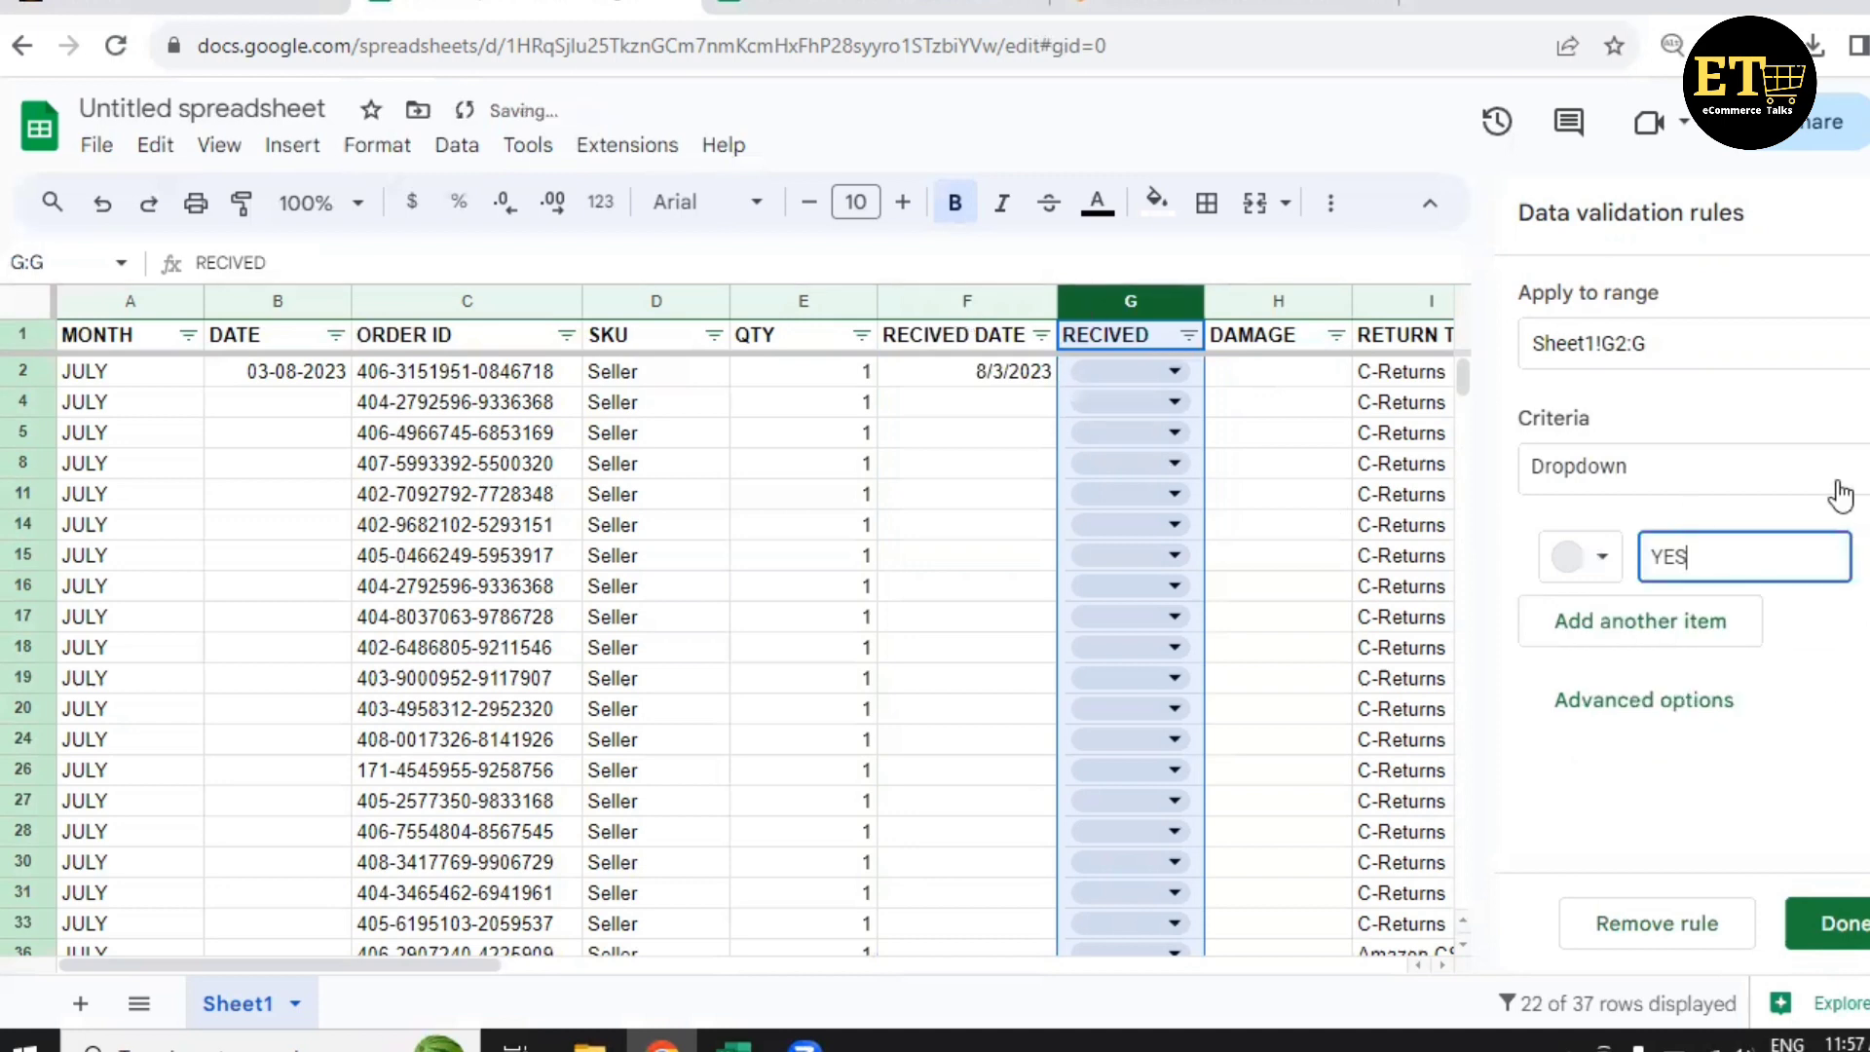
Give the YES option a dark purple colour and save the dropdown rule.
{"action": "left_click", "coordinate": [1592, 565]}
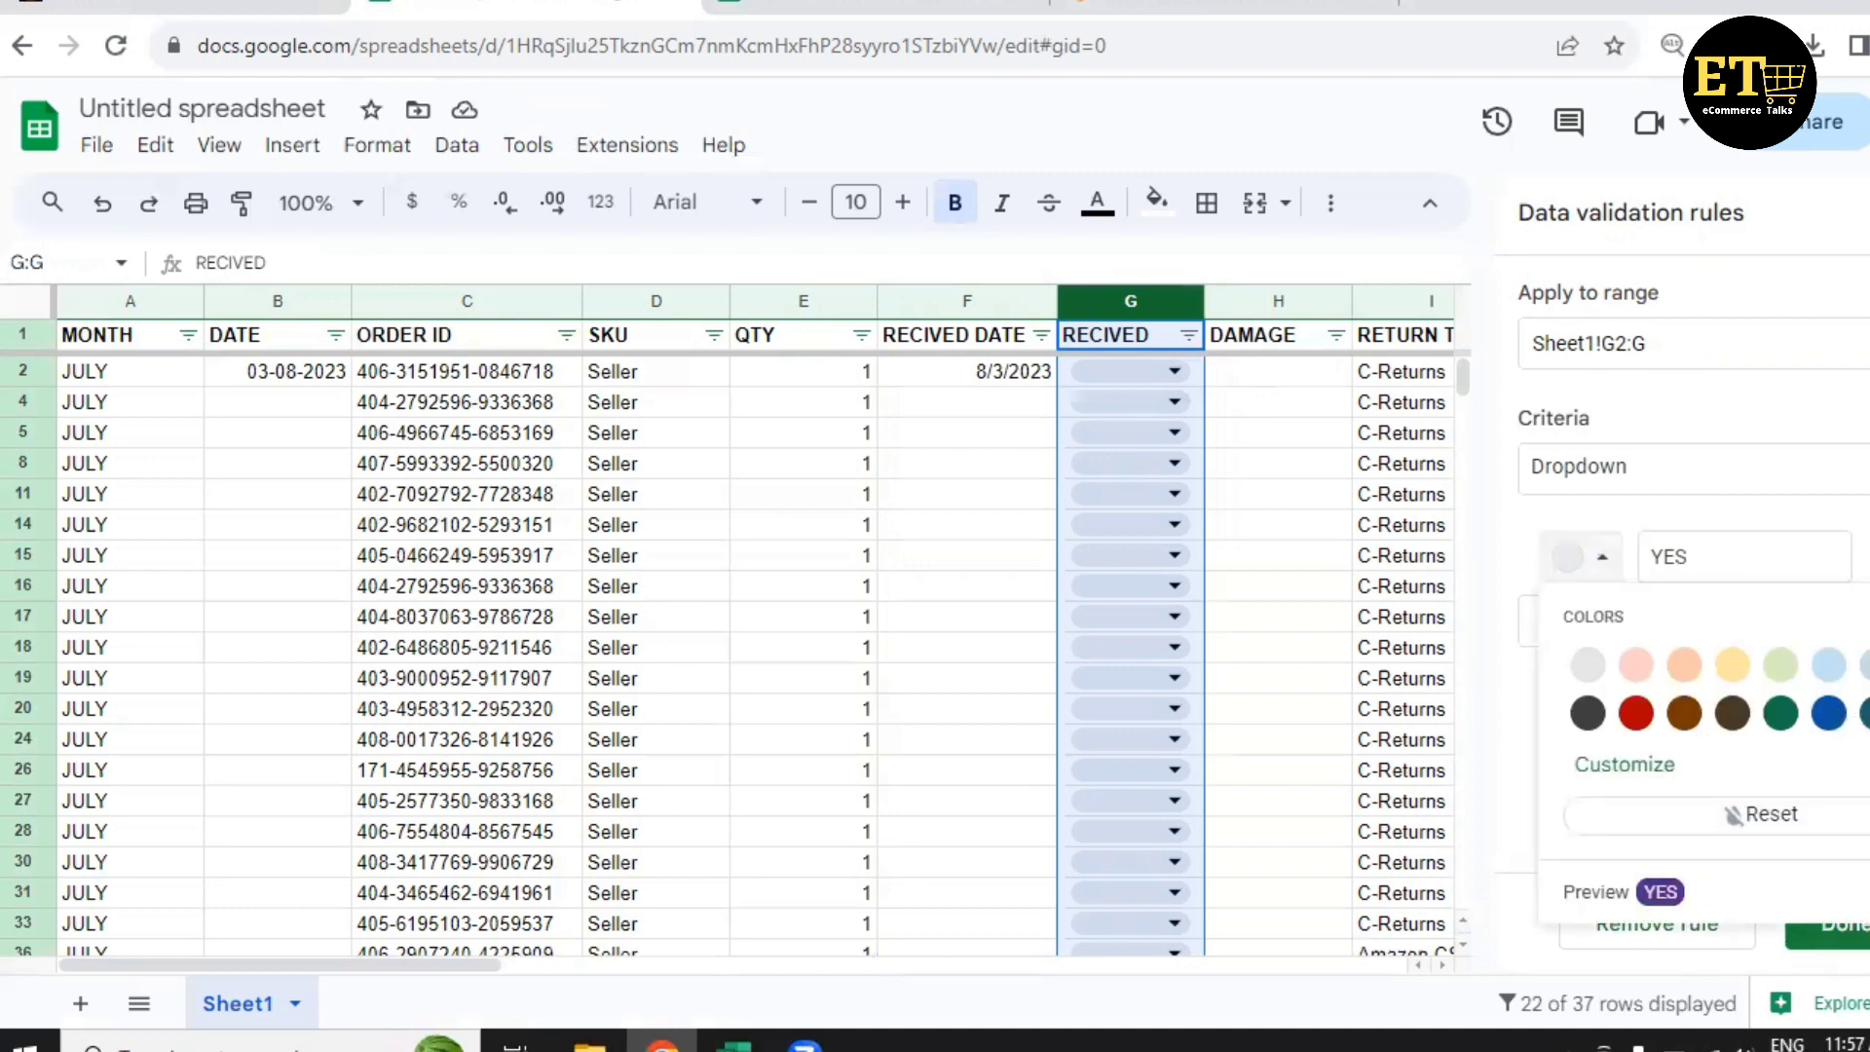
{"action": "left_click", "coordinate": [1869, 713]}
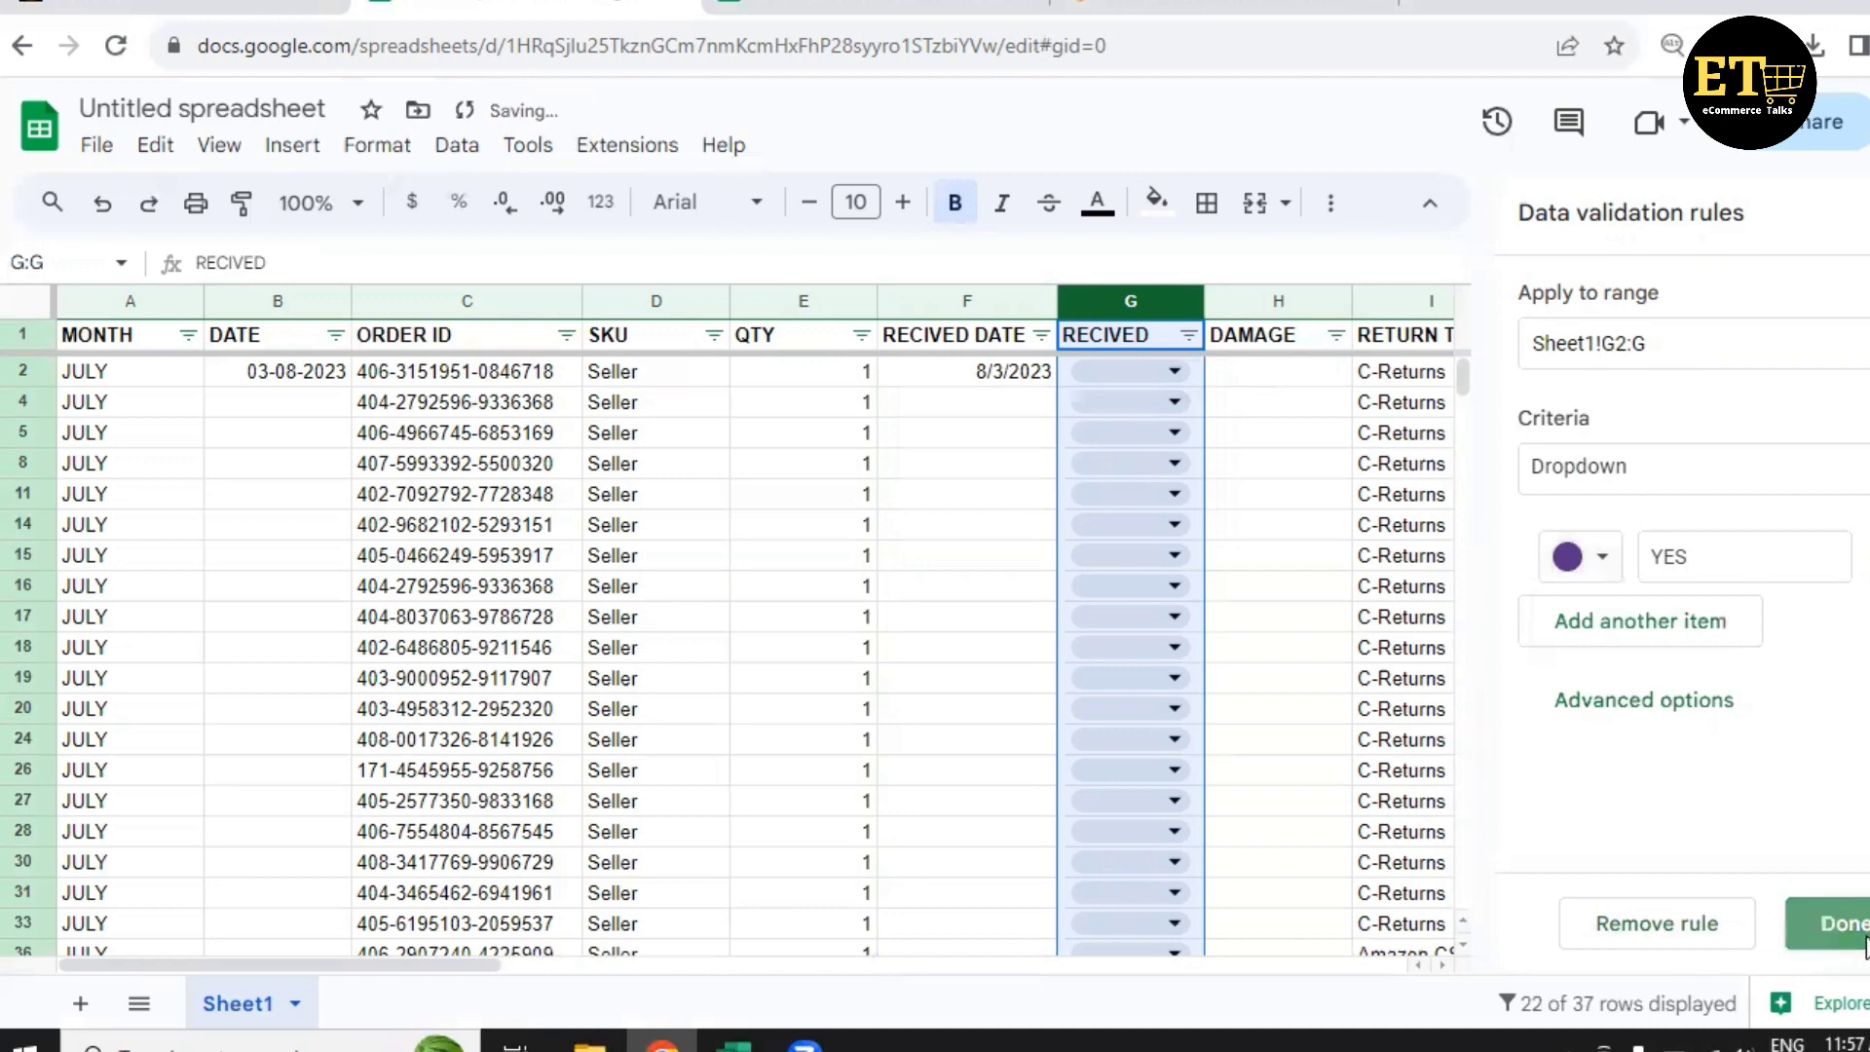
{"action": "left_click", "coordinate": [1841, 923]}
Choose YES as the received status in G2.
{"action": "left_click", "coordinate": [1119, 371]}
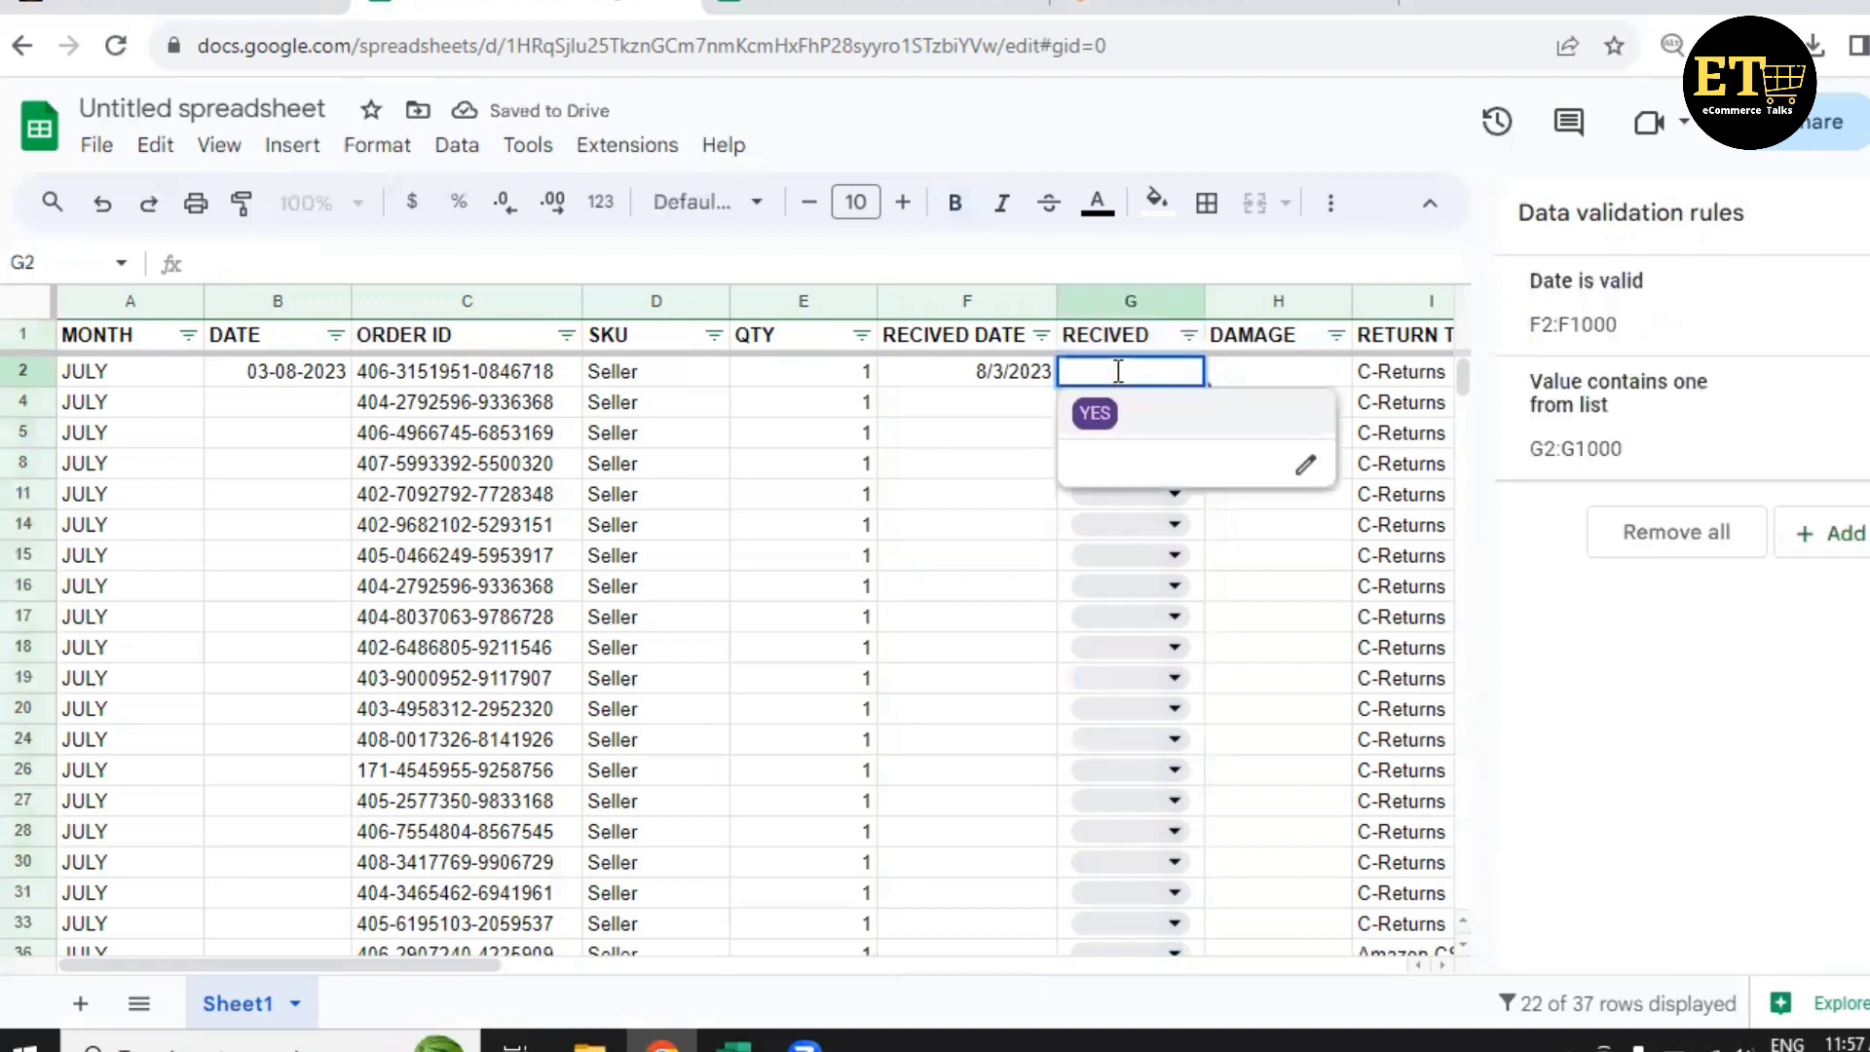
{"action": "left_click", "coordinate": [1130, 417]}
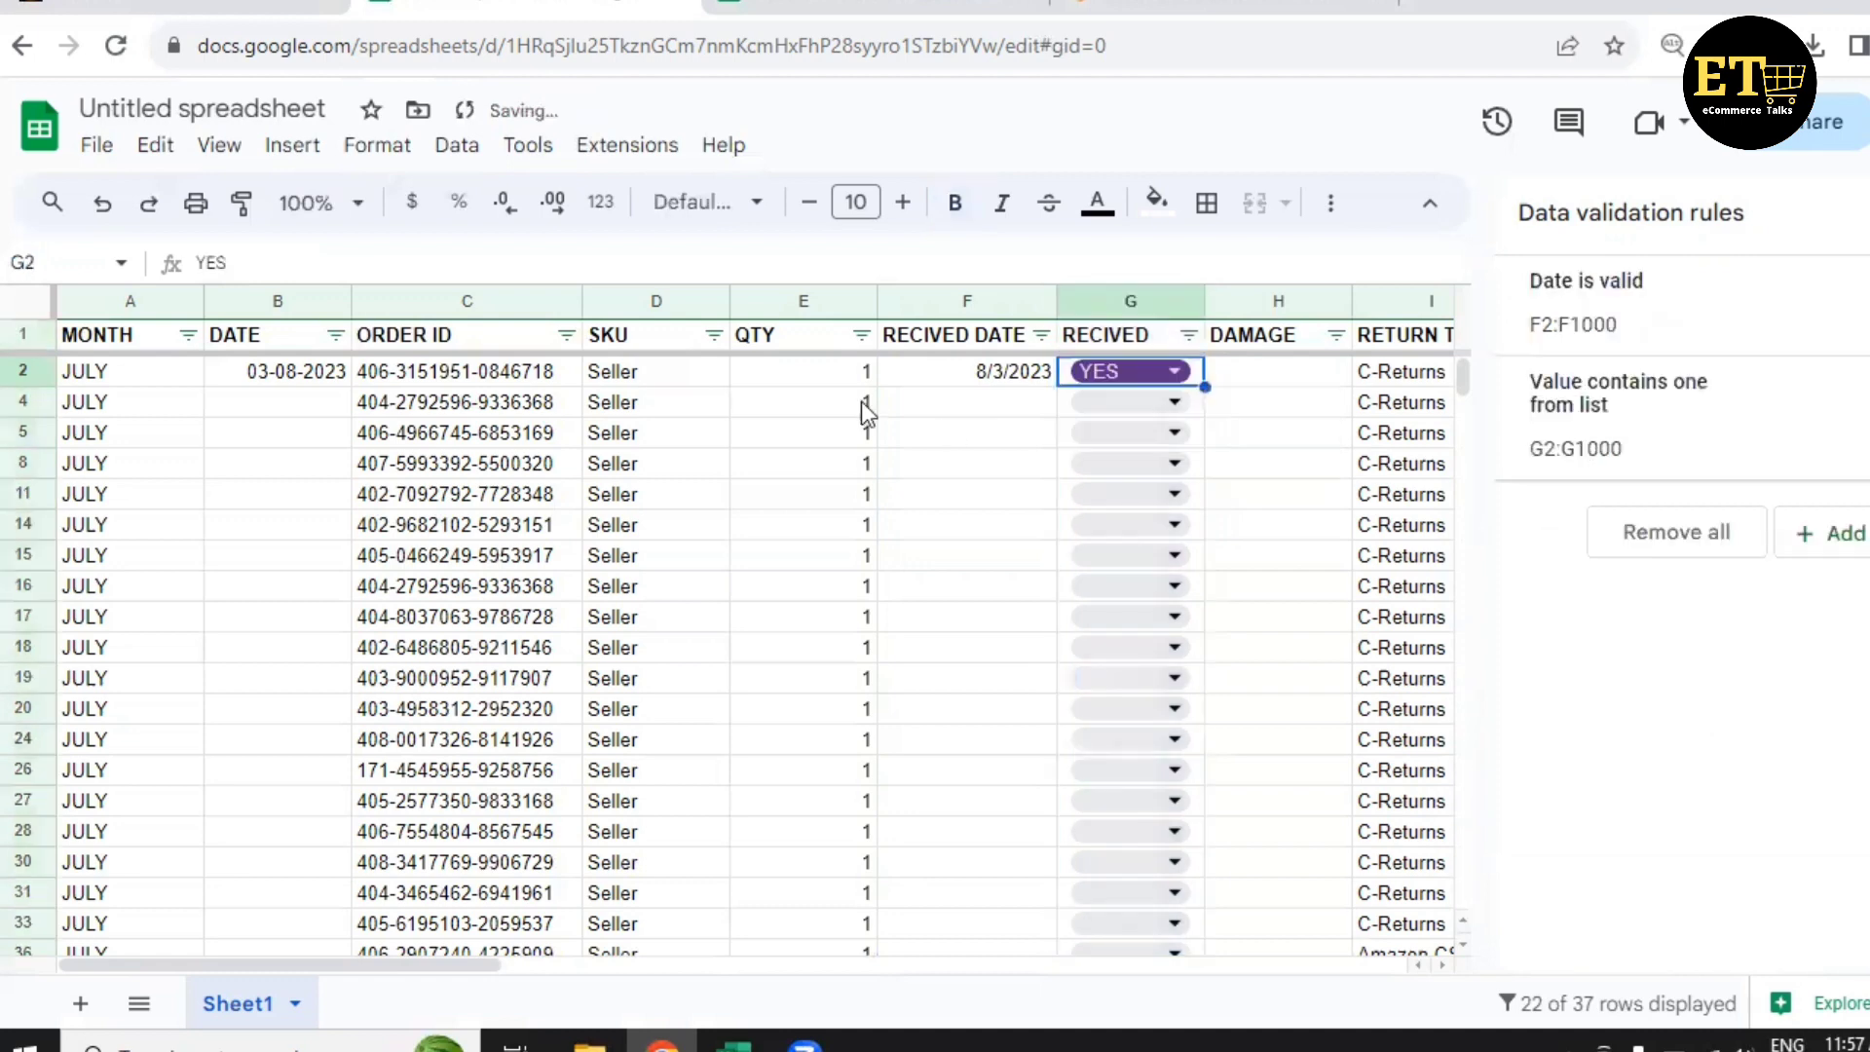
Add a new dropdown data validation rule for the DAMAGE column H.
{"action": "left_click", "coordinate": [1301, 377]}
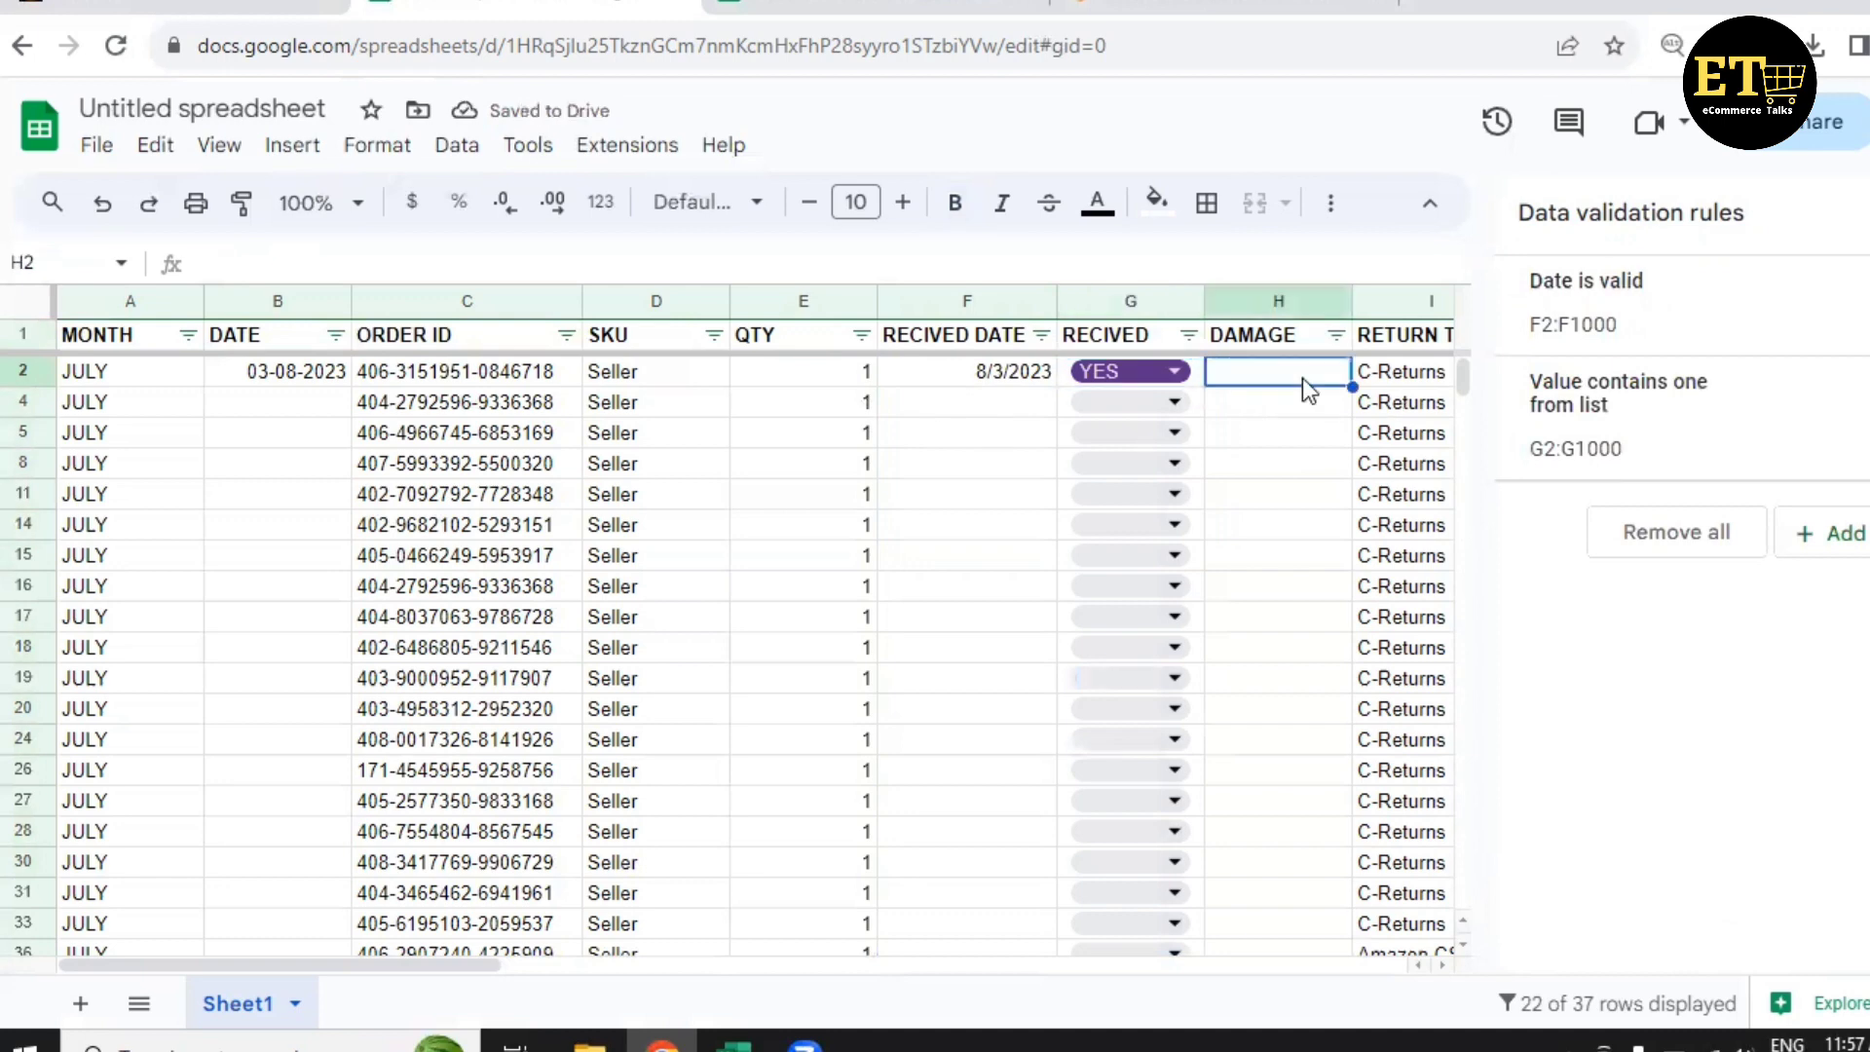
{"action": "left_click", "coordinate": [1299, 290]}
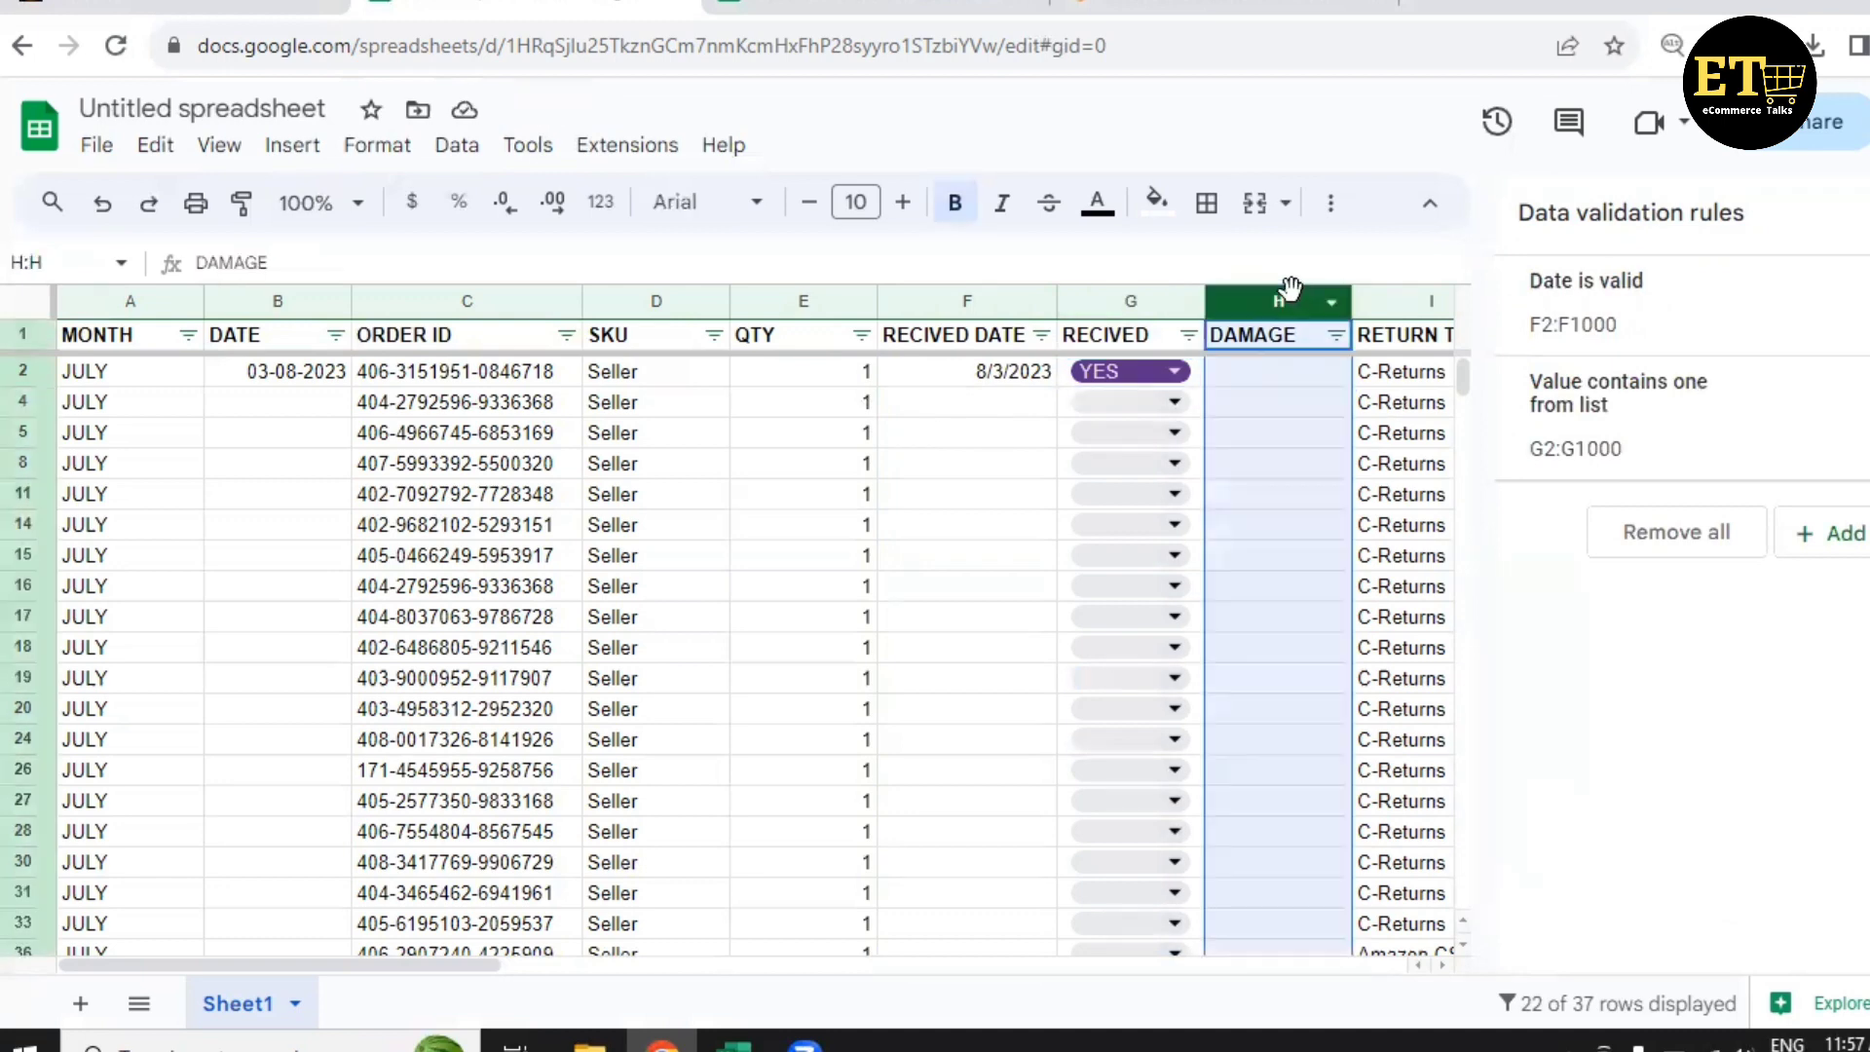
{"action": "left_click", "coordinate": [446, 151]}
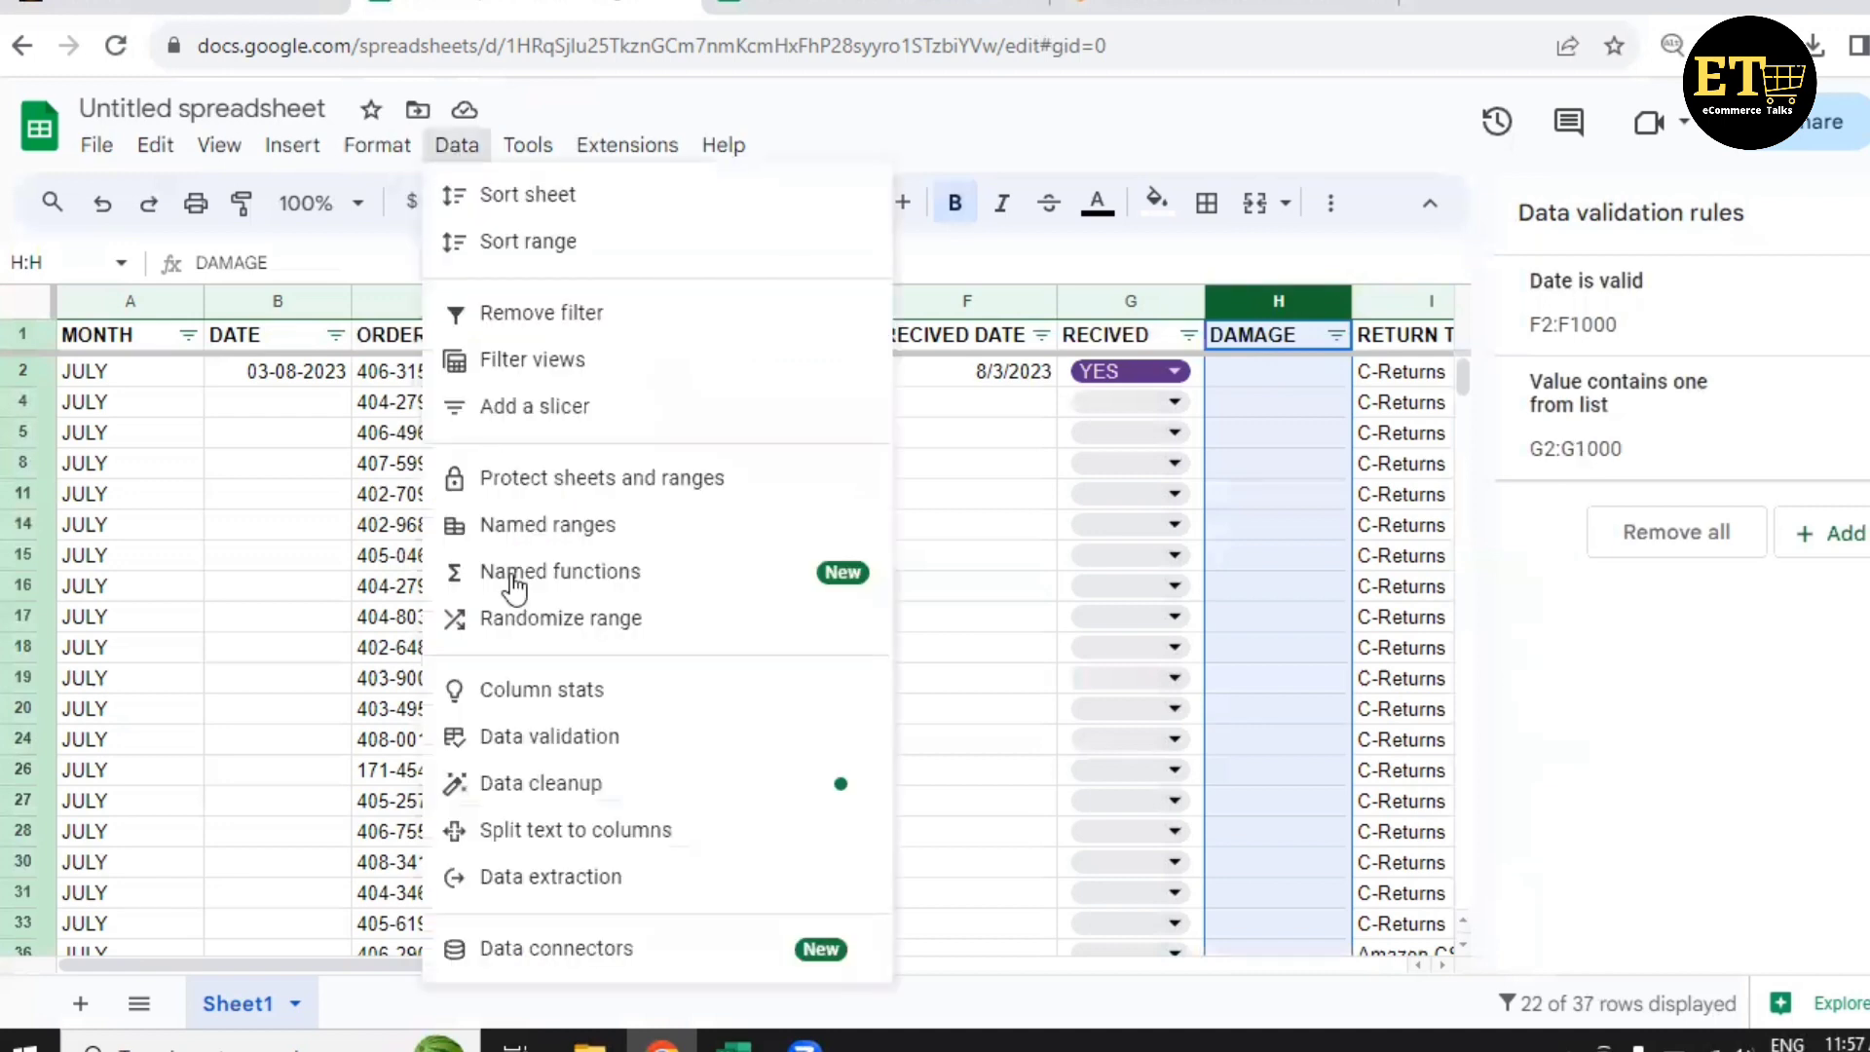
{"action": "left_click", "coordinate": [571, 740]}
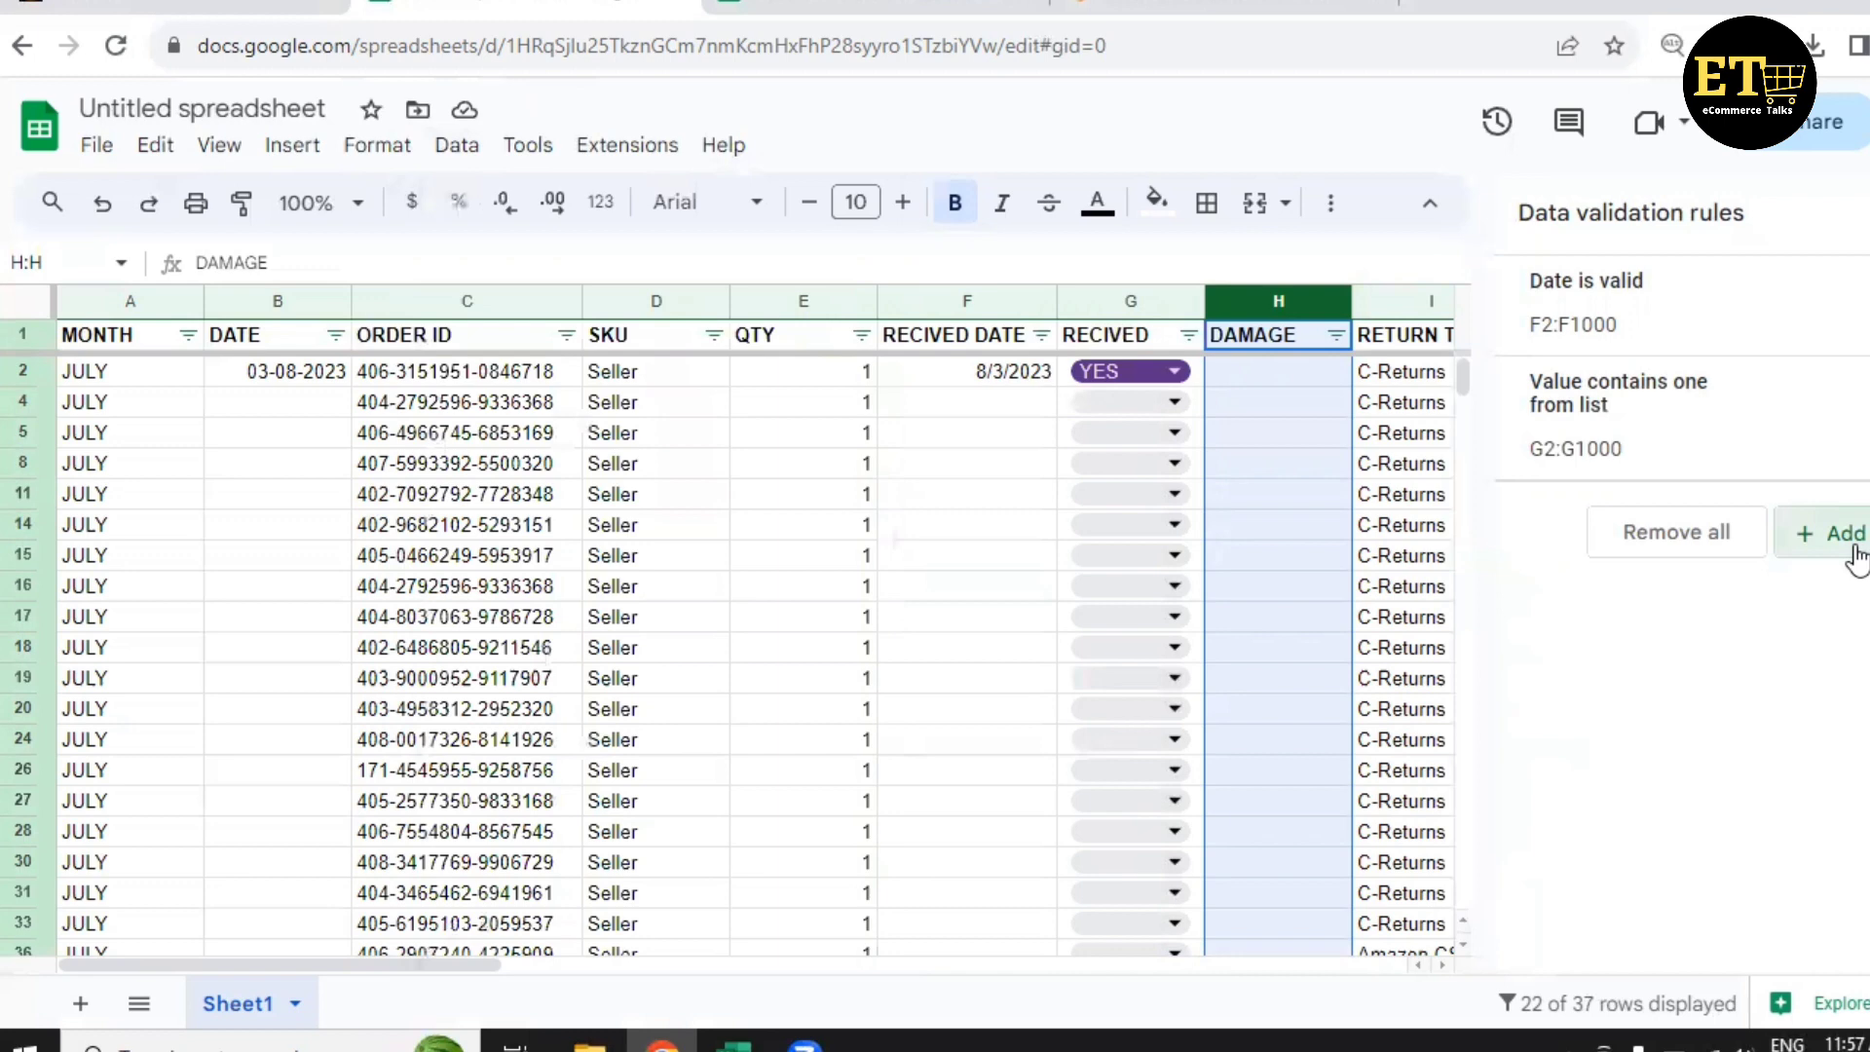
{"action": "left_click", "coordinate": [1856, 557]}
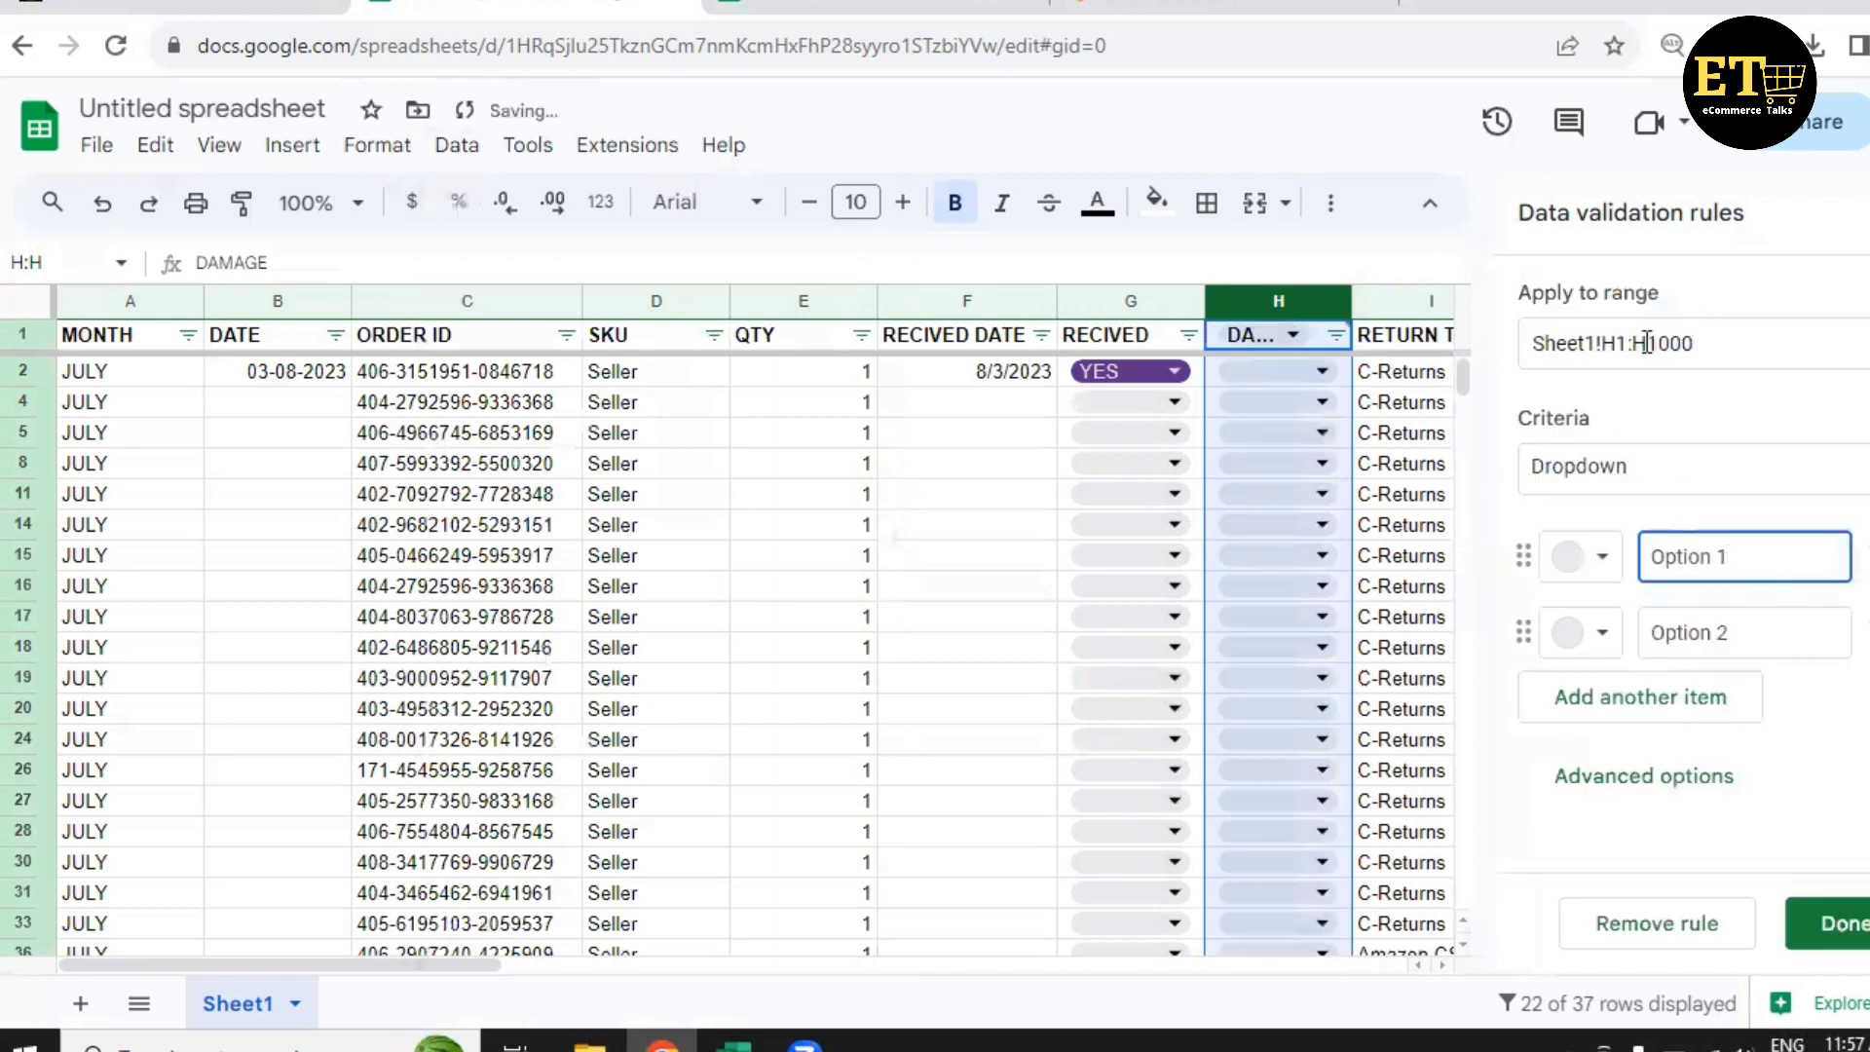
Change the DAMAGE rule's range to Sheet1!H2:H.
{"action": "left_click", "coordinate": [1773, 339]}
{"action": "key", "text": "Left"}
{"action": "key", "text": "Left"}
{"action": "key", "text": "Left"}
{"action": "key", "text": "Left"}
{"action": "key", "text": "Left"}
{"action": "key", "text": "Left"}
{"action": "key", "text": "BackSpace"}
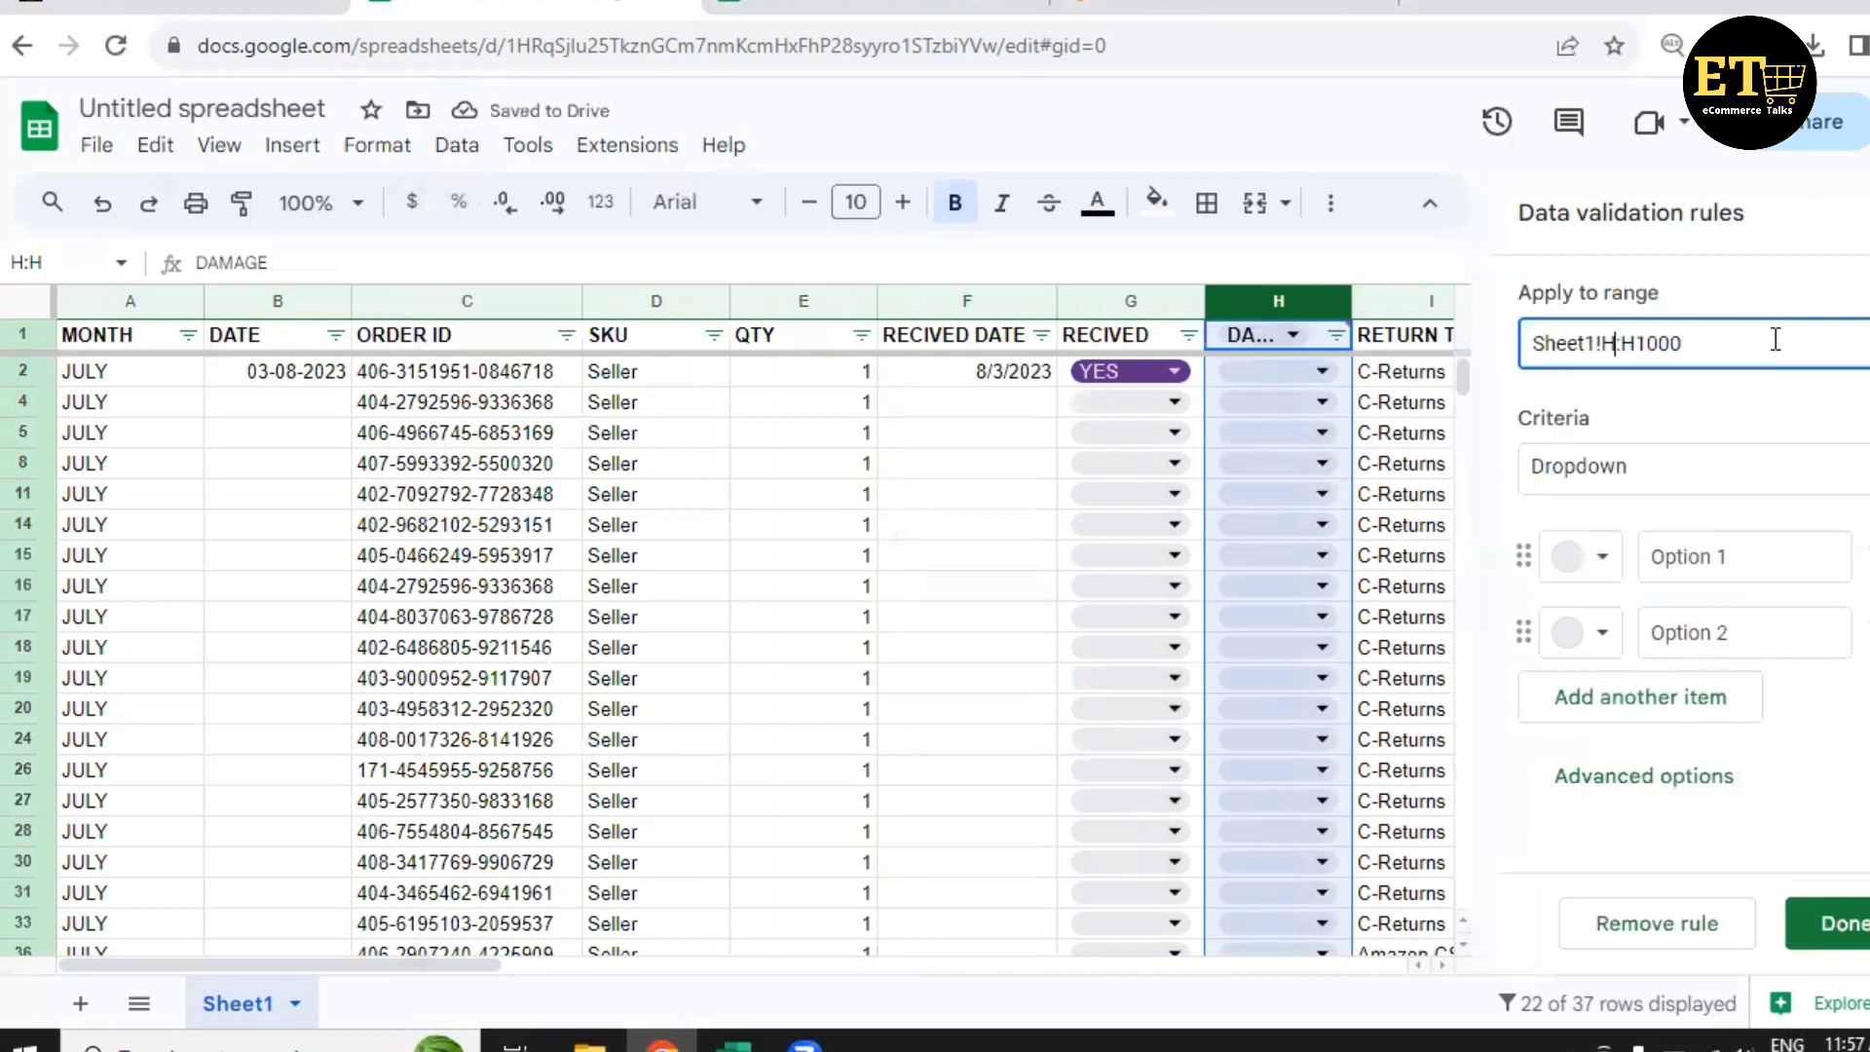
{"action": "type", "text": "2"}
{"action": "key", "text": "Return"}
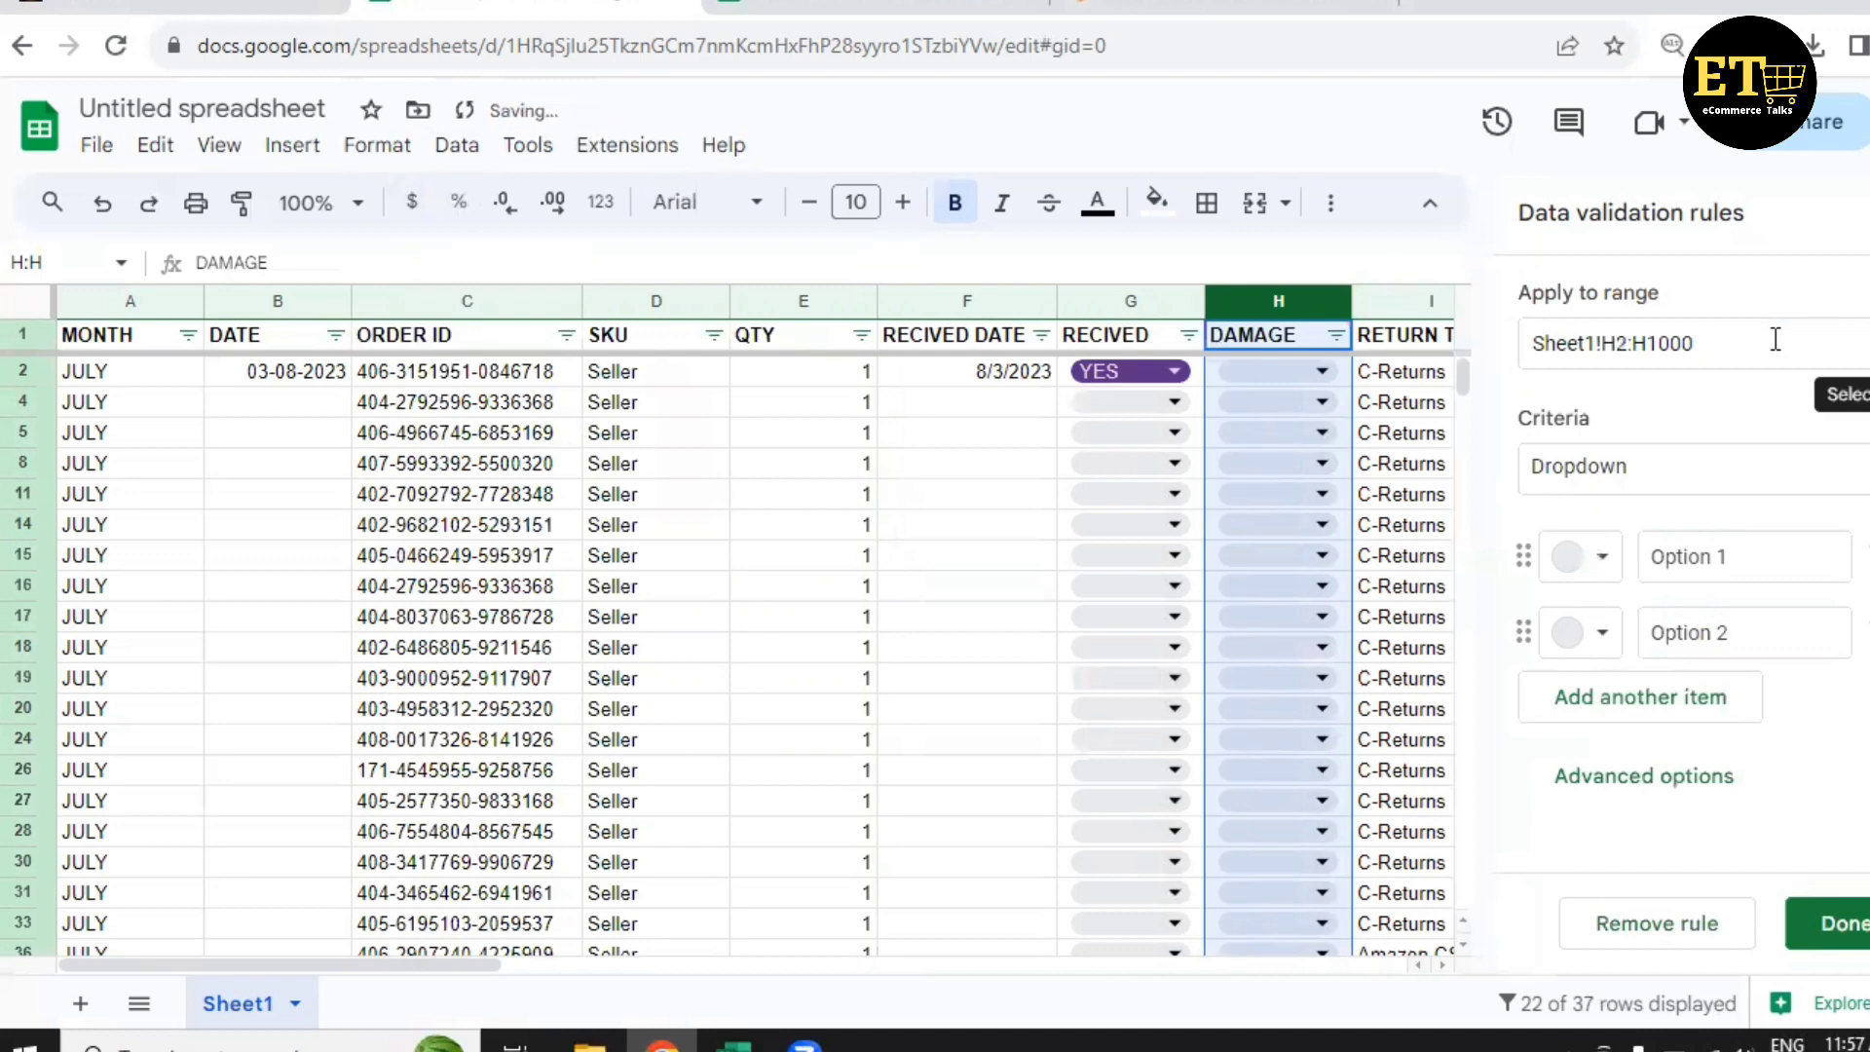
{"action": "left_click", "coordinate": [1774, 339]}
{"action": "key", "text": "BackSpace"}
{"action": "key", "text": "BackSpace"}
{"action": "key", "text": "BackSpace"}
{"action": "key", "text": "BackSpace"}
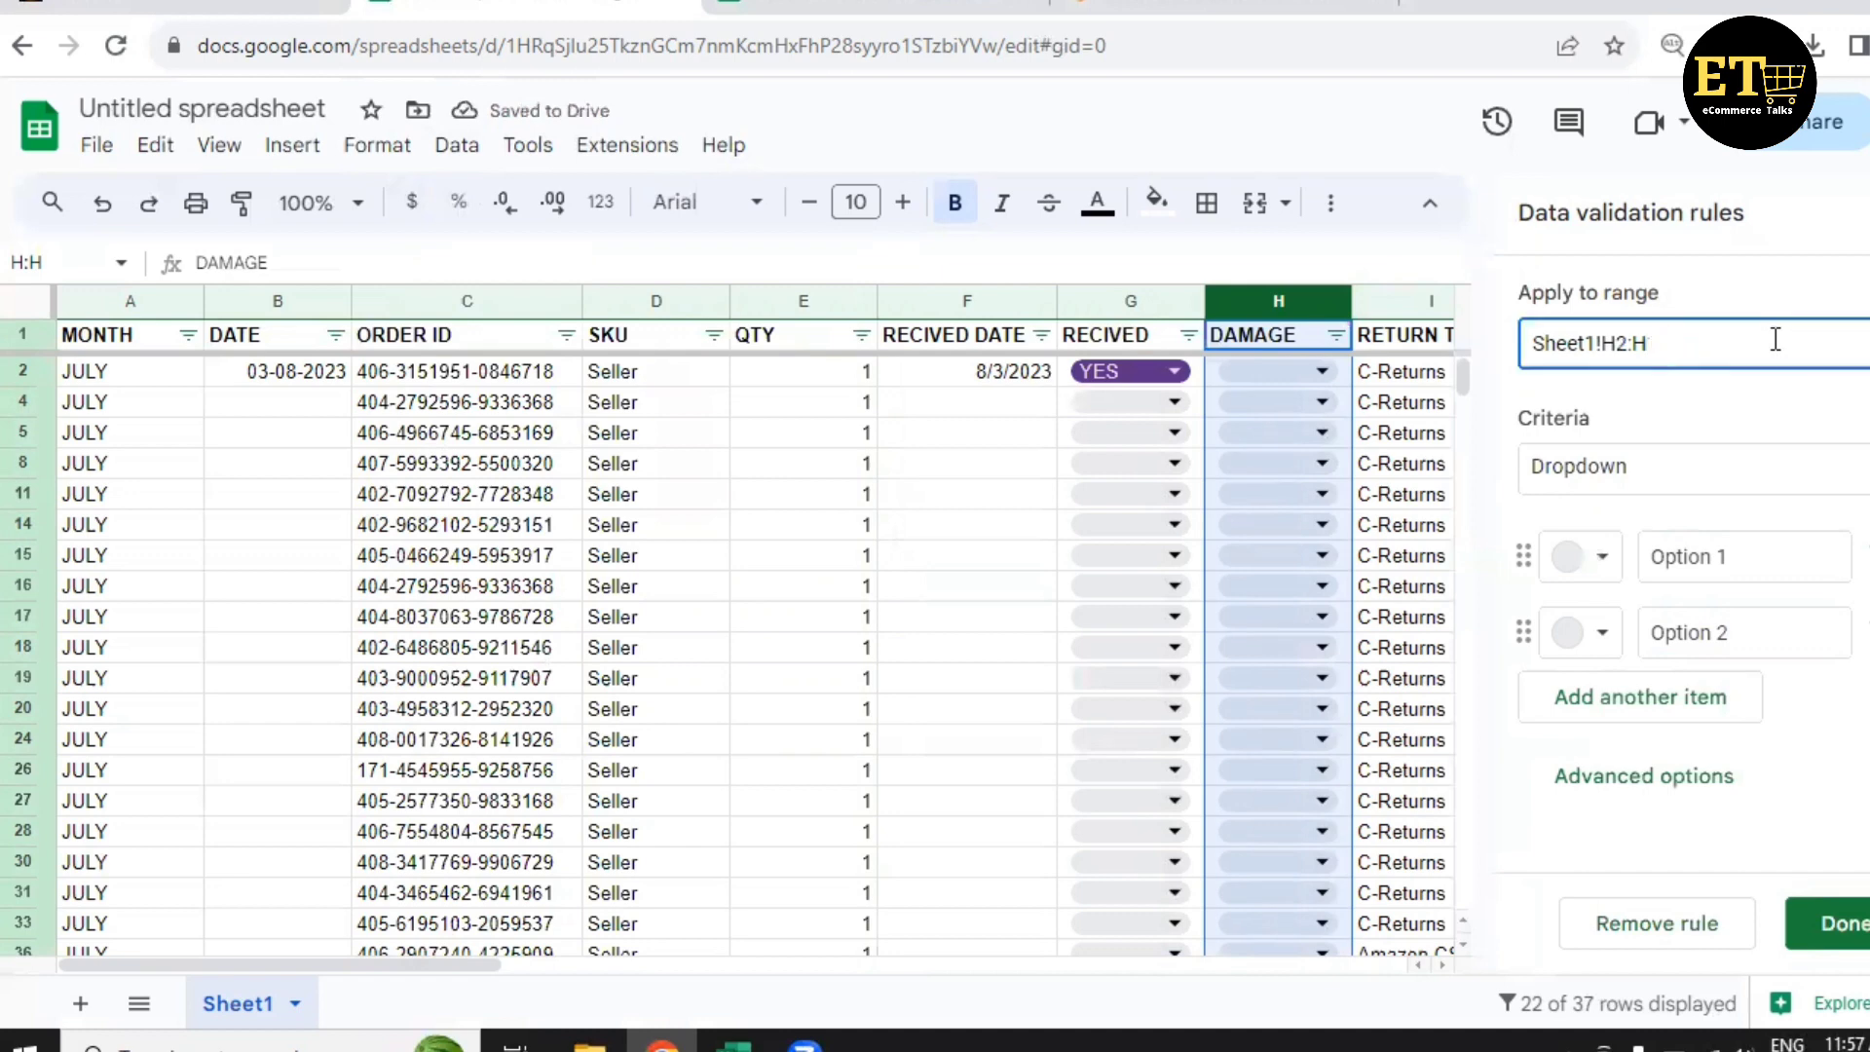
Replace the first option of the DAMAGE dropdown with YES.
{"action": "left_click", "coordinate": [1749, 561]}
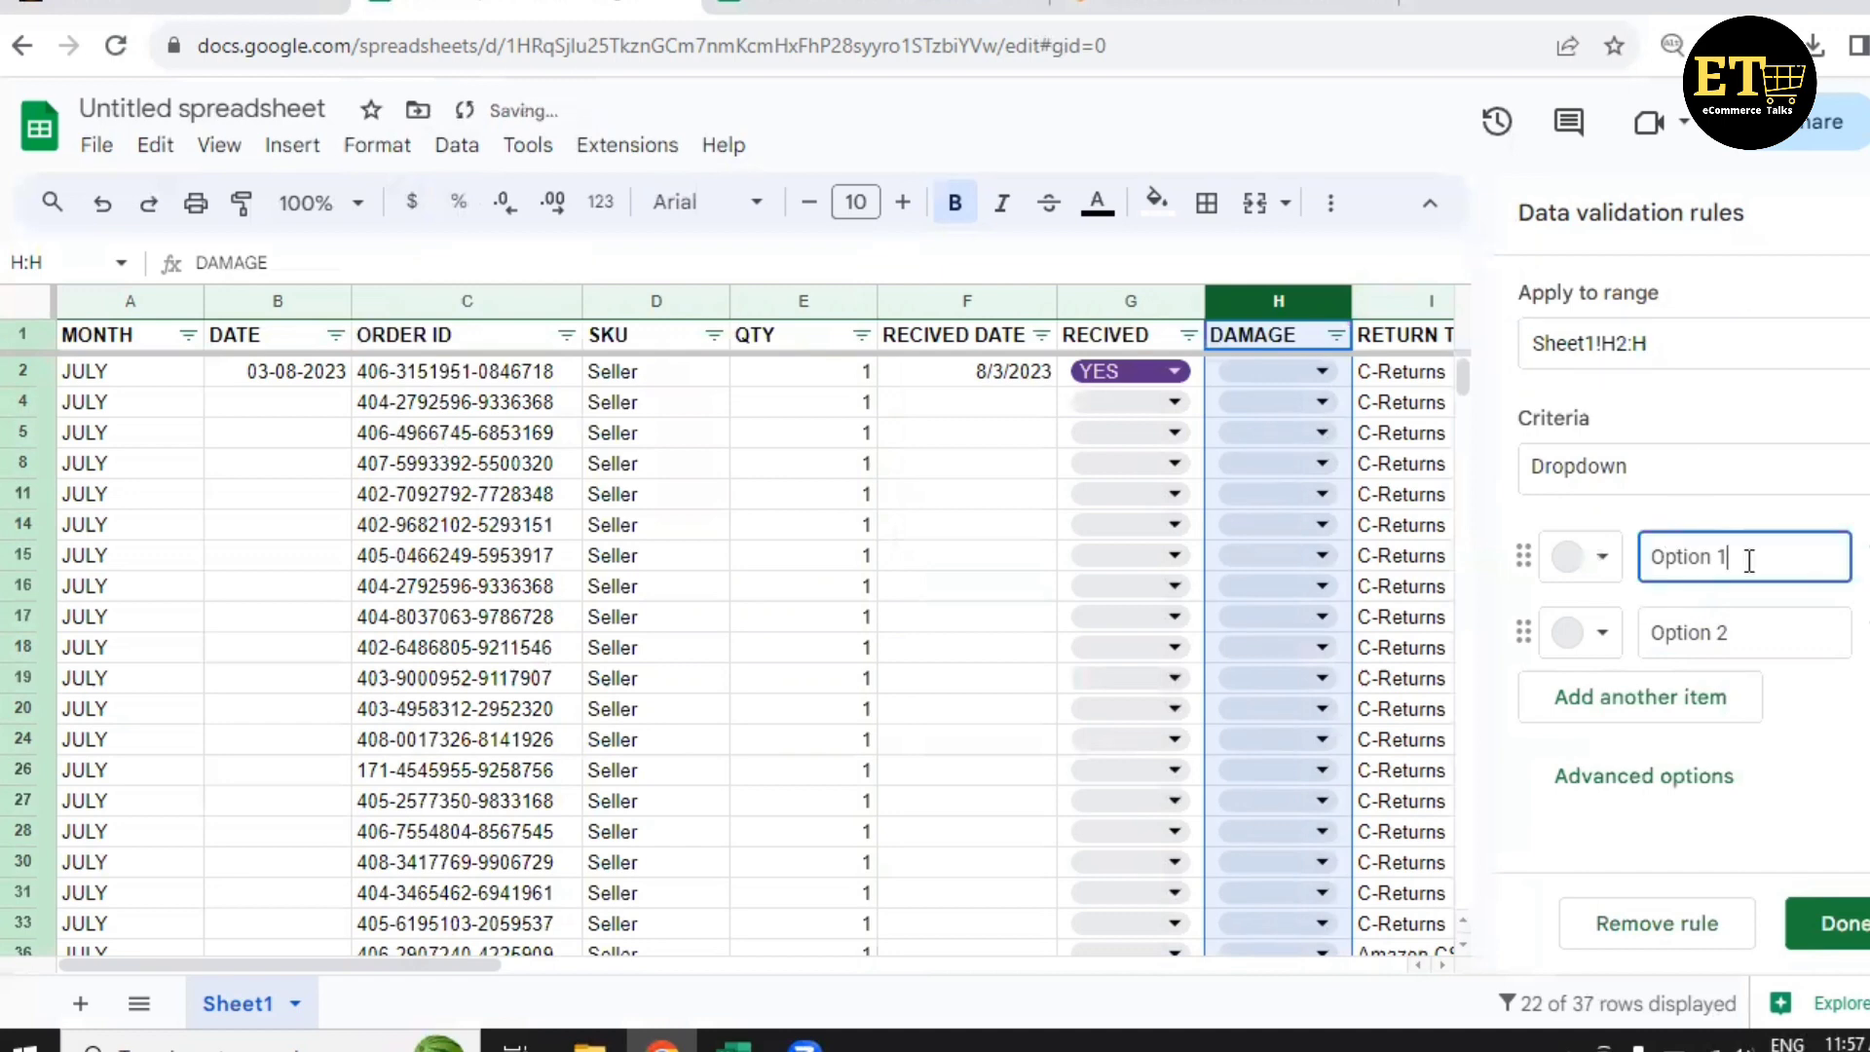
{"action": "key", "text": "BackSpace"}
{"action": "key", "text": "BackSpace"}
{"action": "key", "text": "BackSpace"}
{"action": "key", "text": "BackSpace"}
{"action": "key", "text": "BackSpace"}
{"action": "key", "text": "BackSpace"}
{"action": "key", "text": "BackSpace"}
{"action": "key", "text": "BackSpace"}
{"action": "type", "text": "YES"}
Replace the second option of the DAMAGE dropdown with NO.
{"action": "left_click", "coordinate": [1755, 642]}
{"action": "key", "text": "BackSpace"}
{"action": "key", "text": "BackSpace"}
{"action": "key", "text": "BackSpace"}
{"action": "key", "text": "BackSpace"}
{"action": "key", "text": "BackSpace"}
{"action": "key", "text": "BackSpace"}
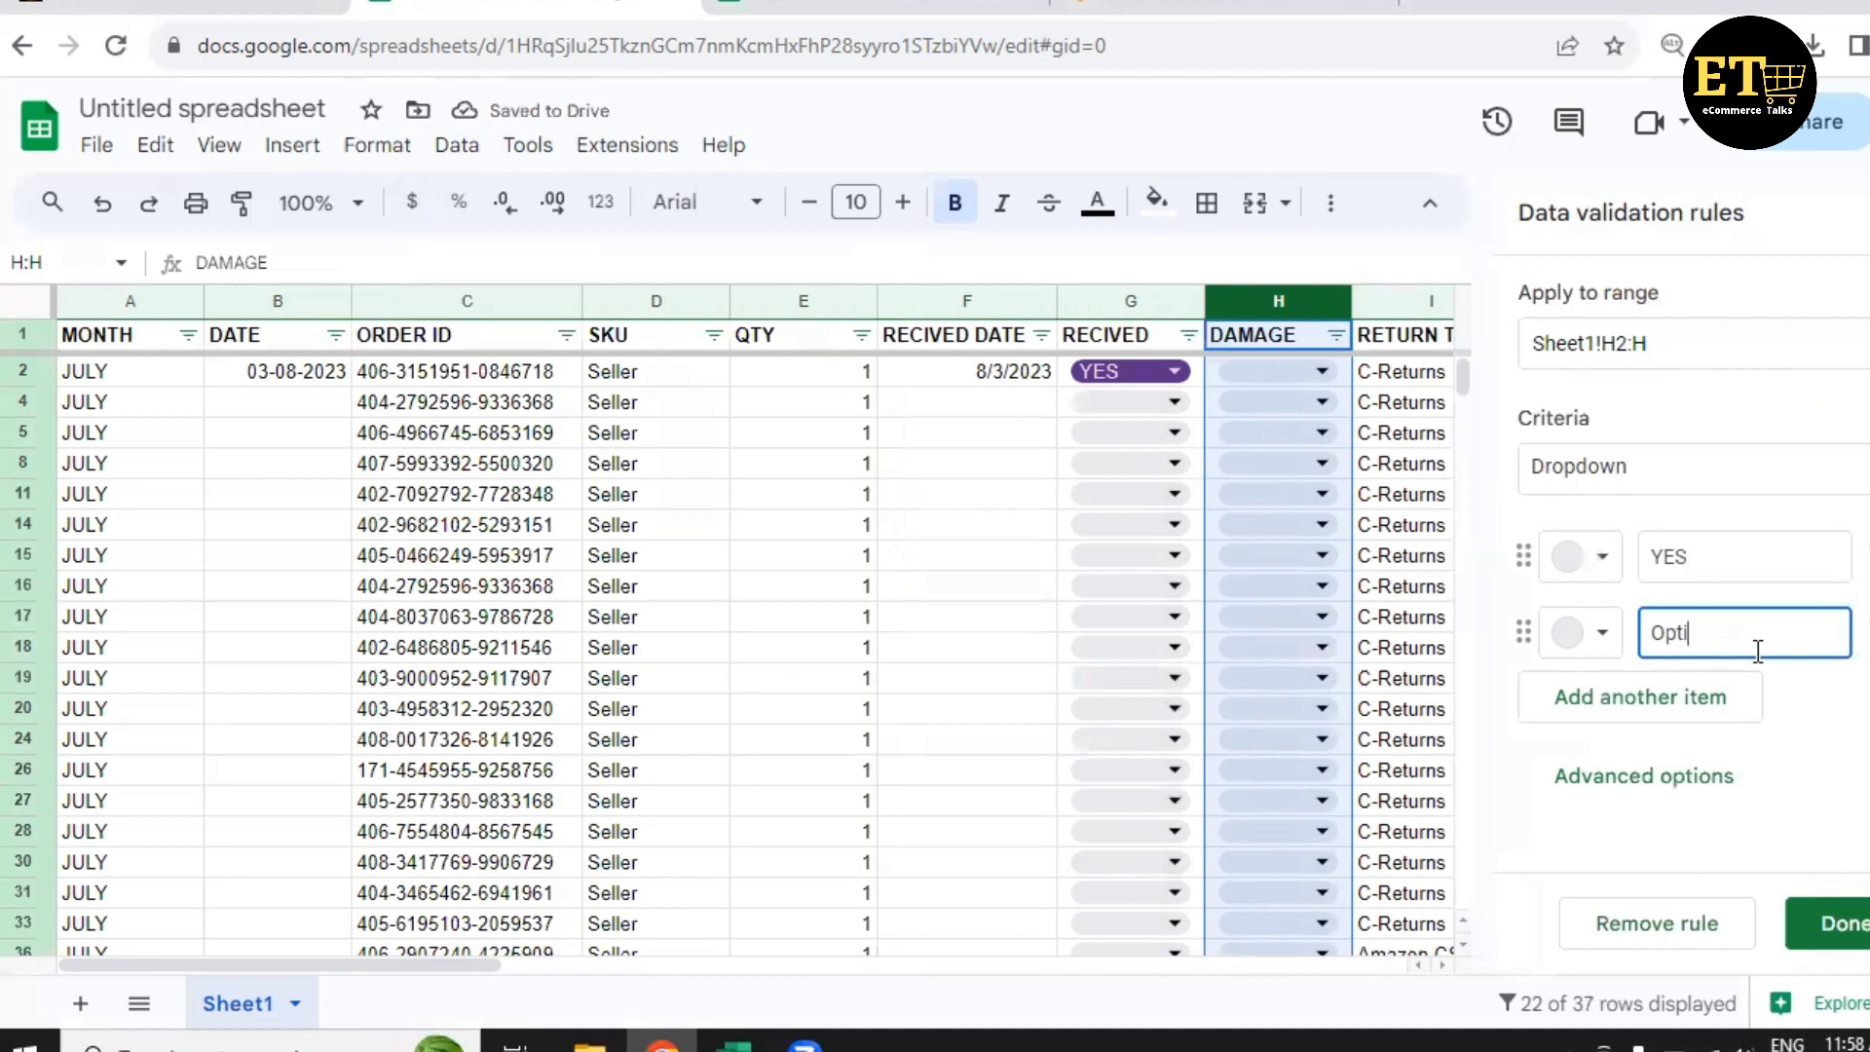
{"action": "key", "text": "BackSpace"}
{"action": "key", "text": "BackSpace"}
{"action": "type", "text": "NO"}
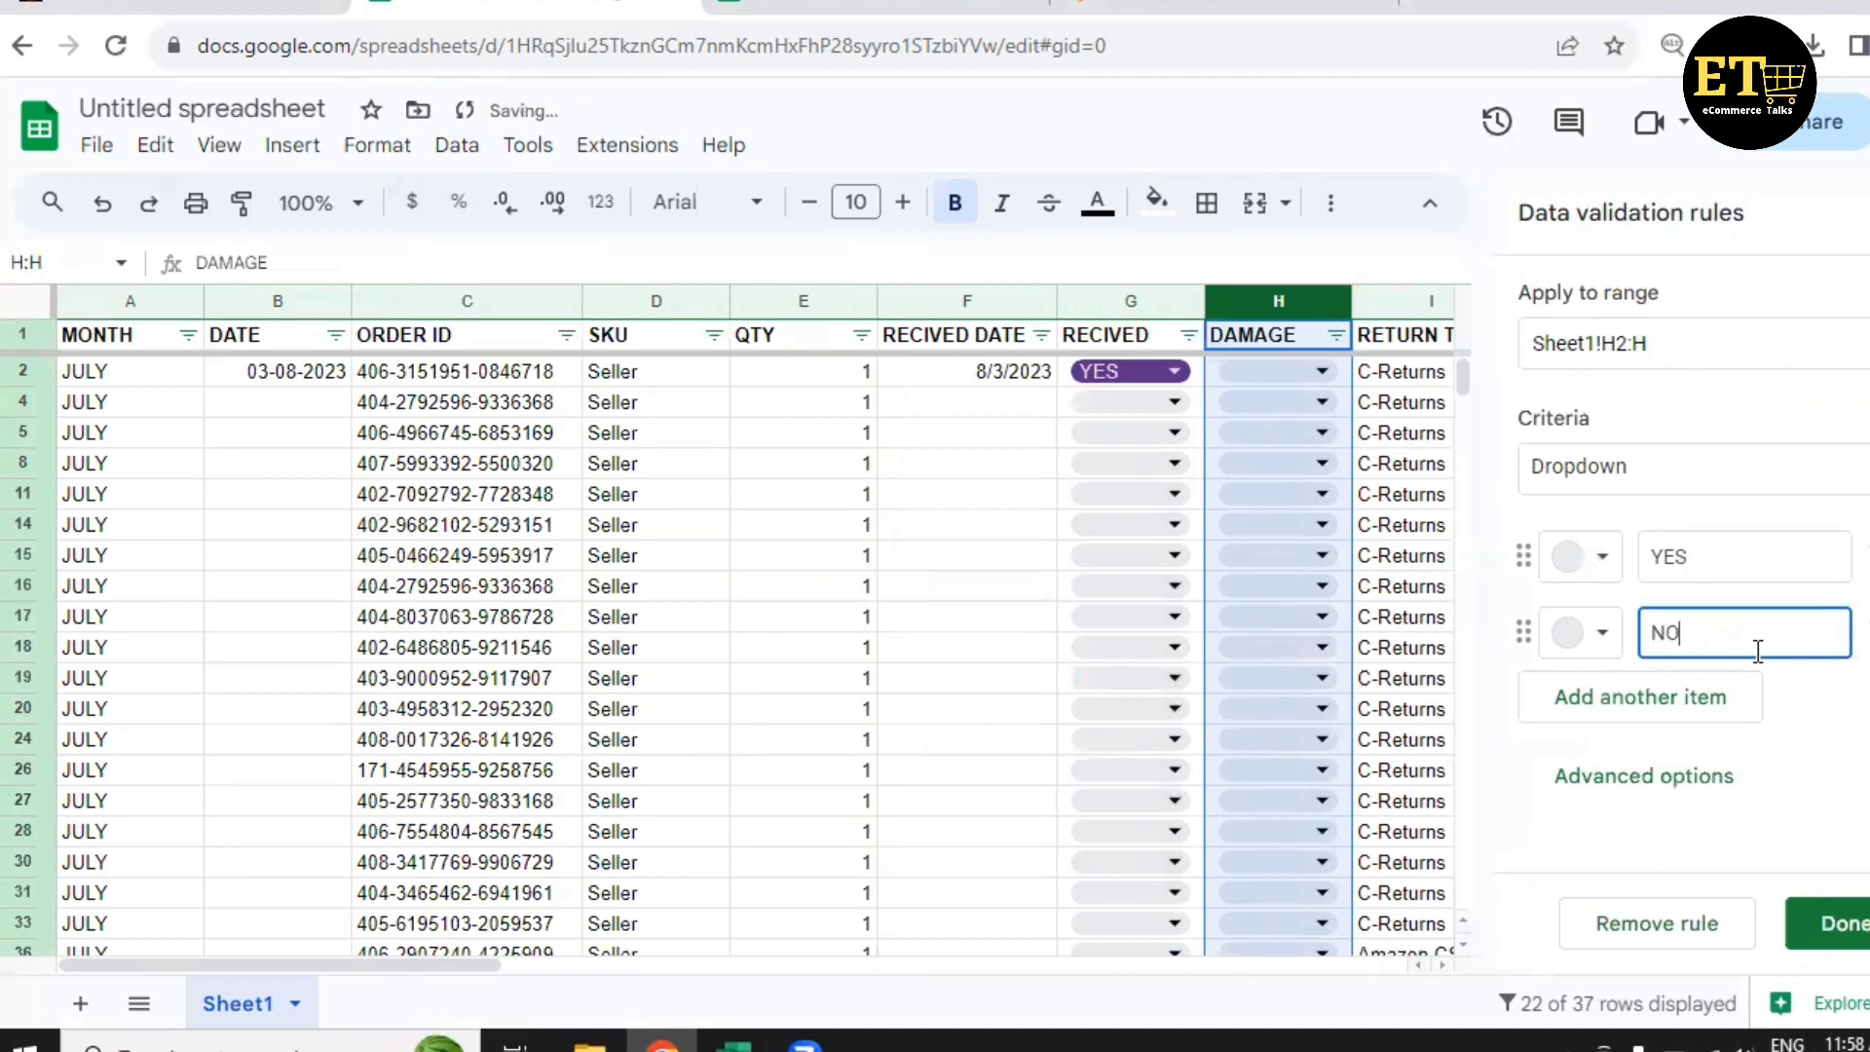
Colour the DAMAGE dropdown's YES option red and its NO option dark blue, and save the rule.
{"action": "left_click", "coordinate": [1597, 557]}
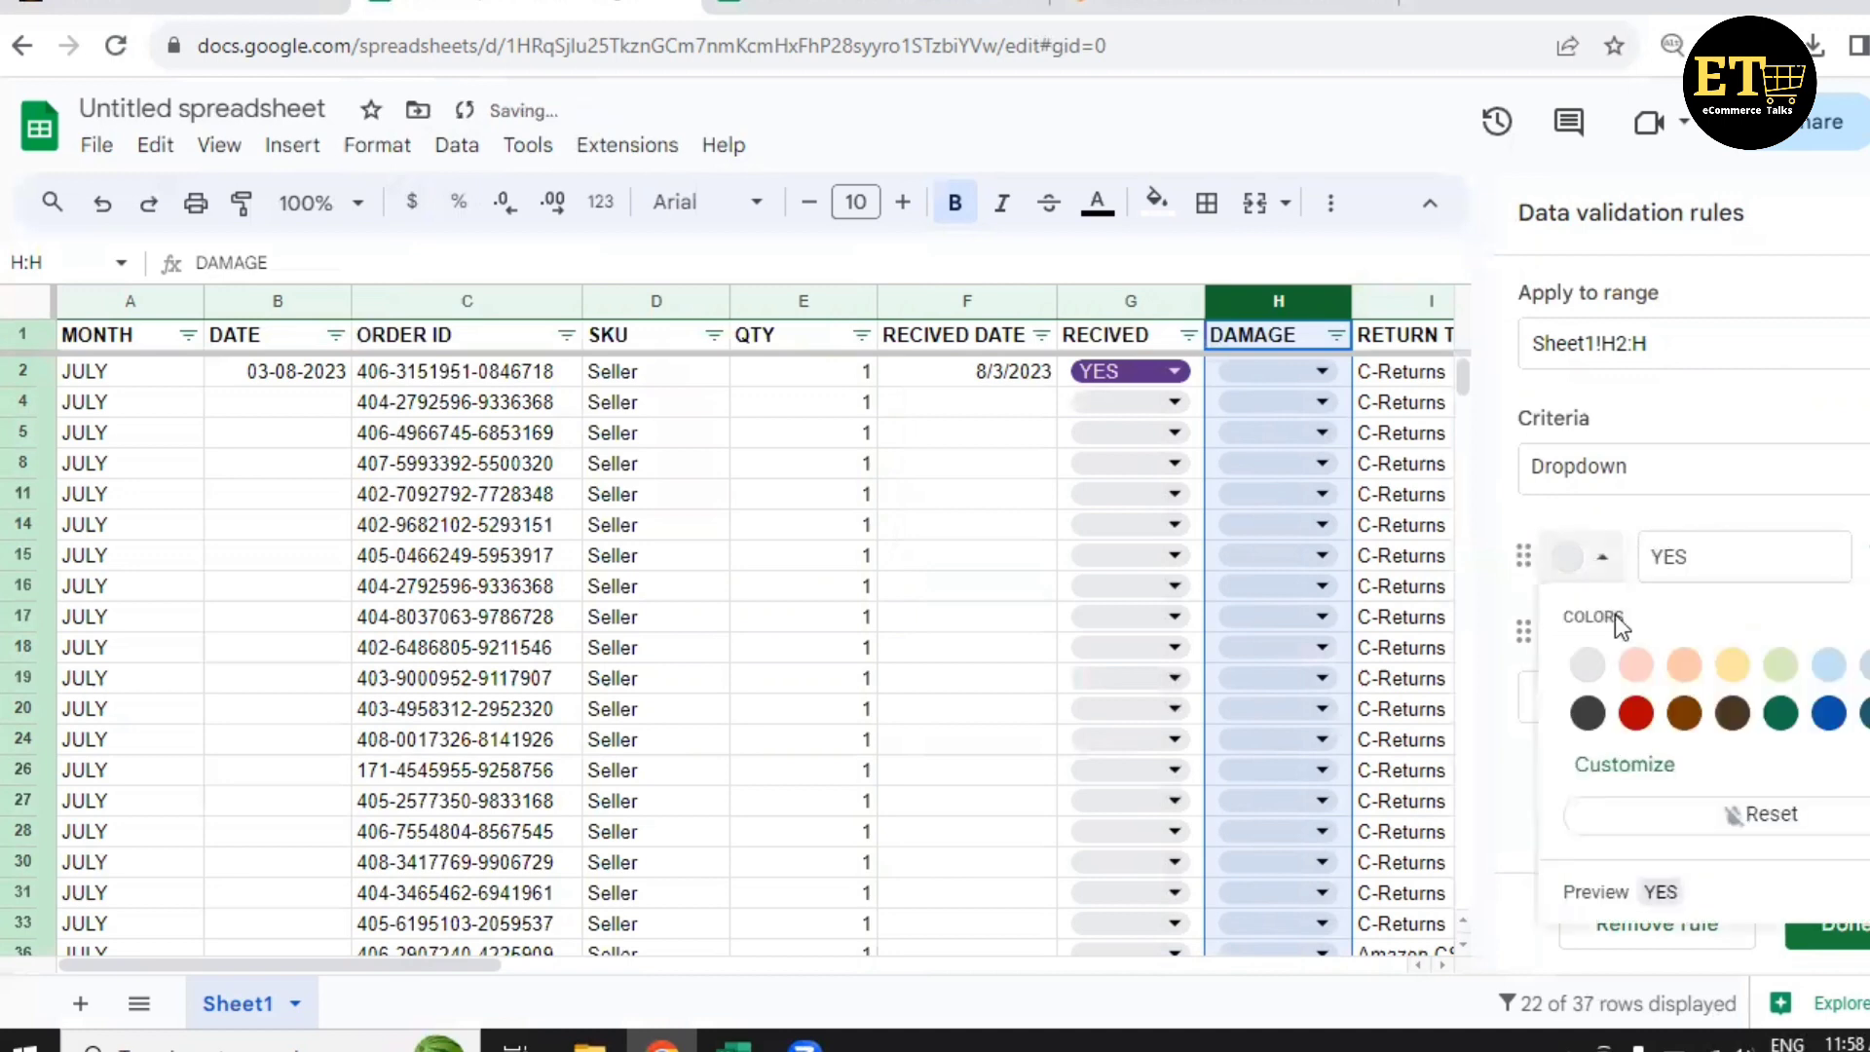
{"action": "left_click", "coordinate": [1636, 713]}
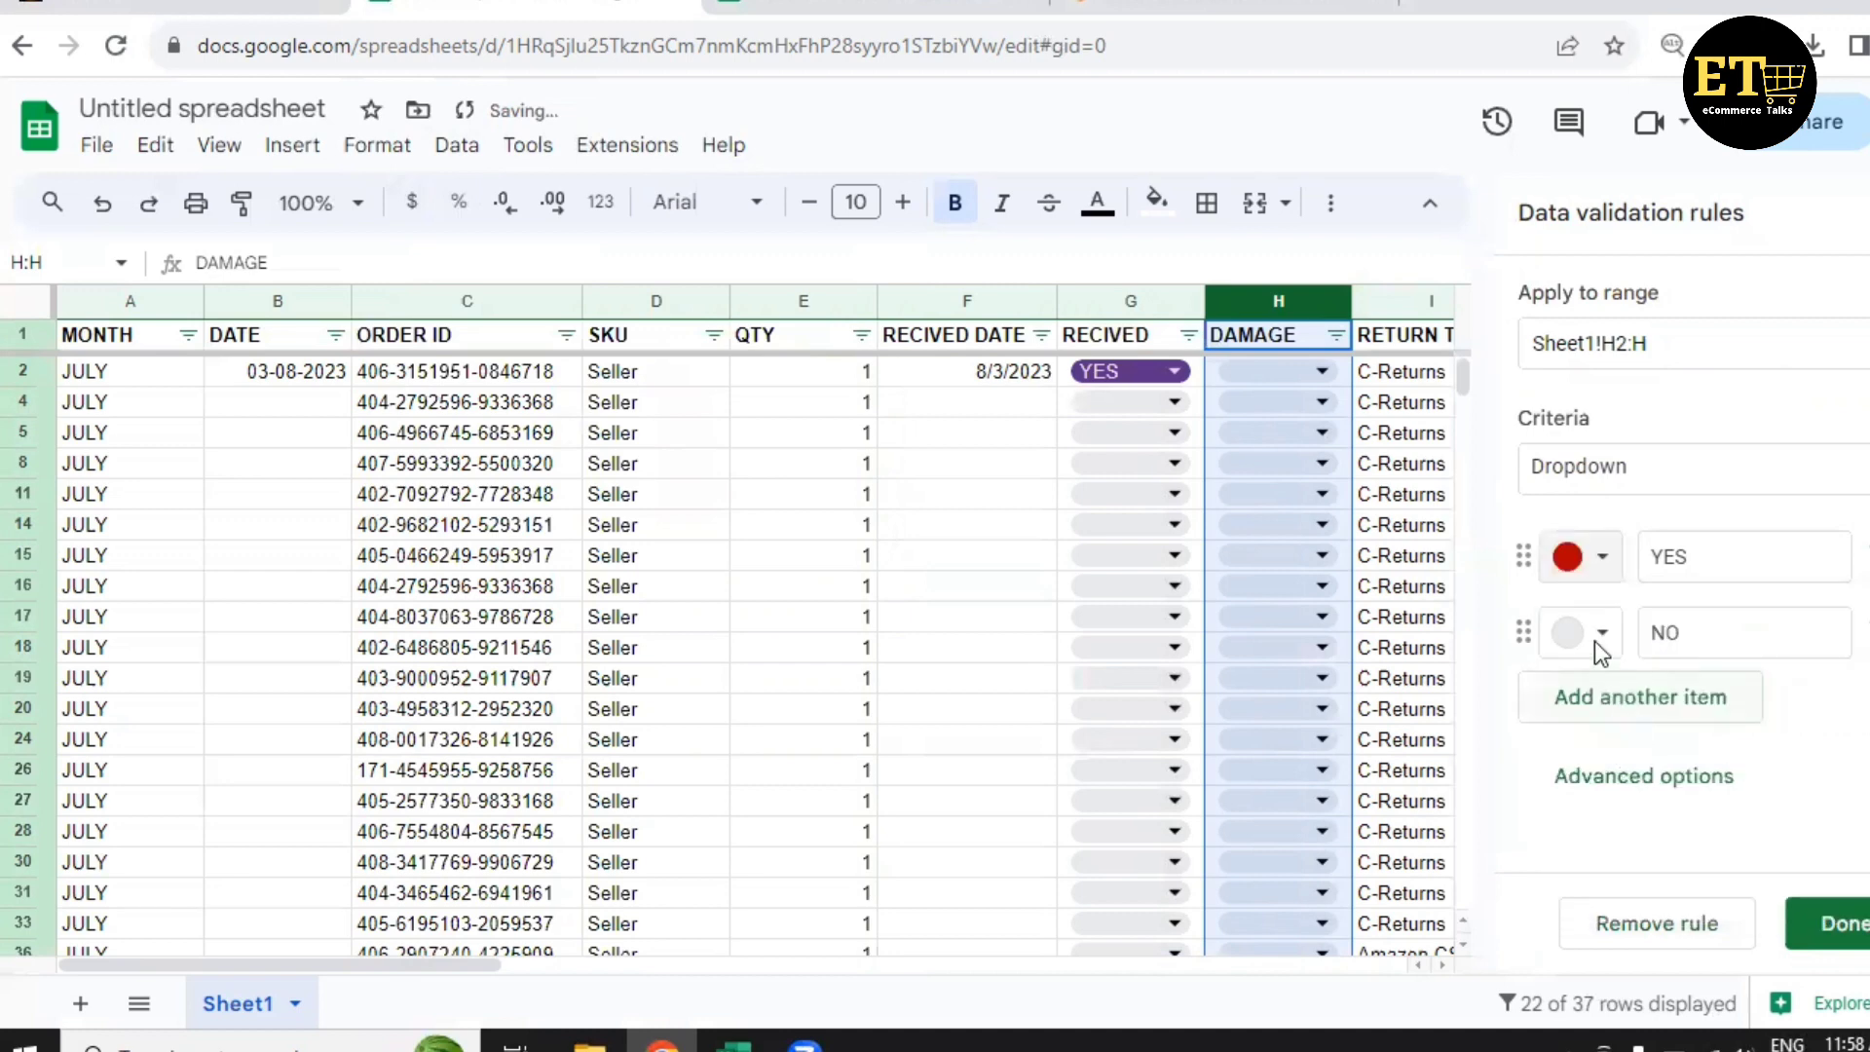
{"action": "left_click", "coordinate": [1601, 645]}
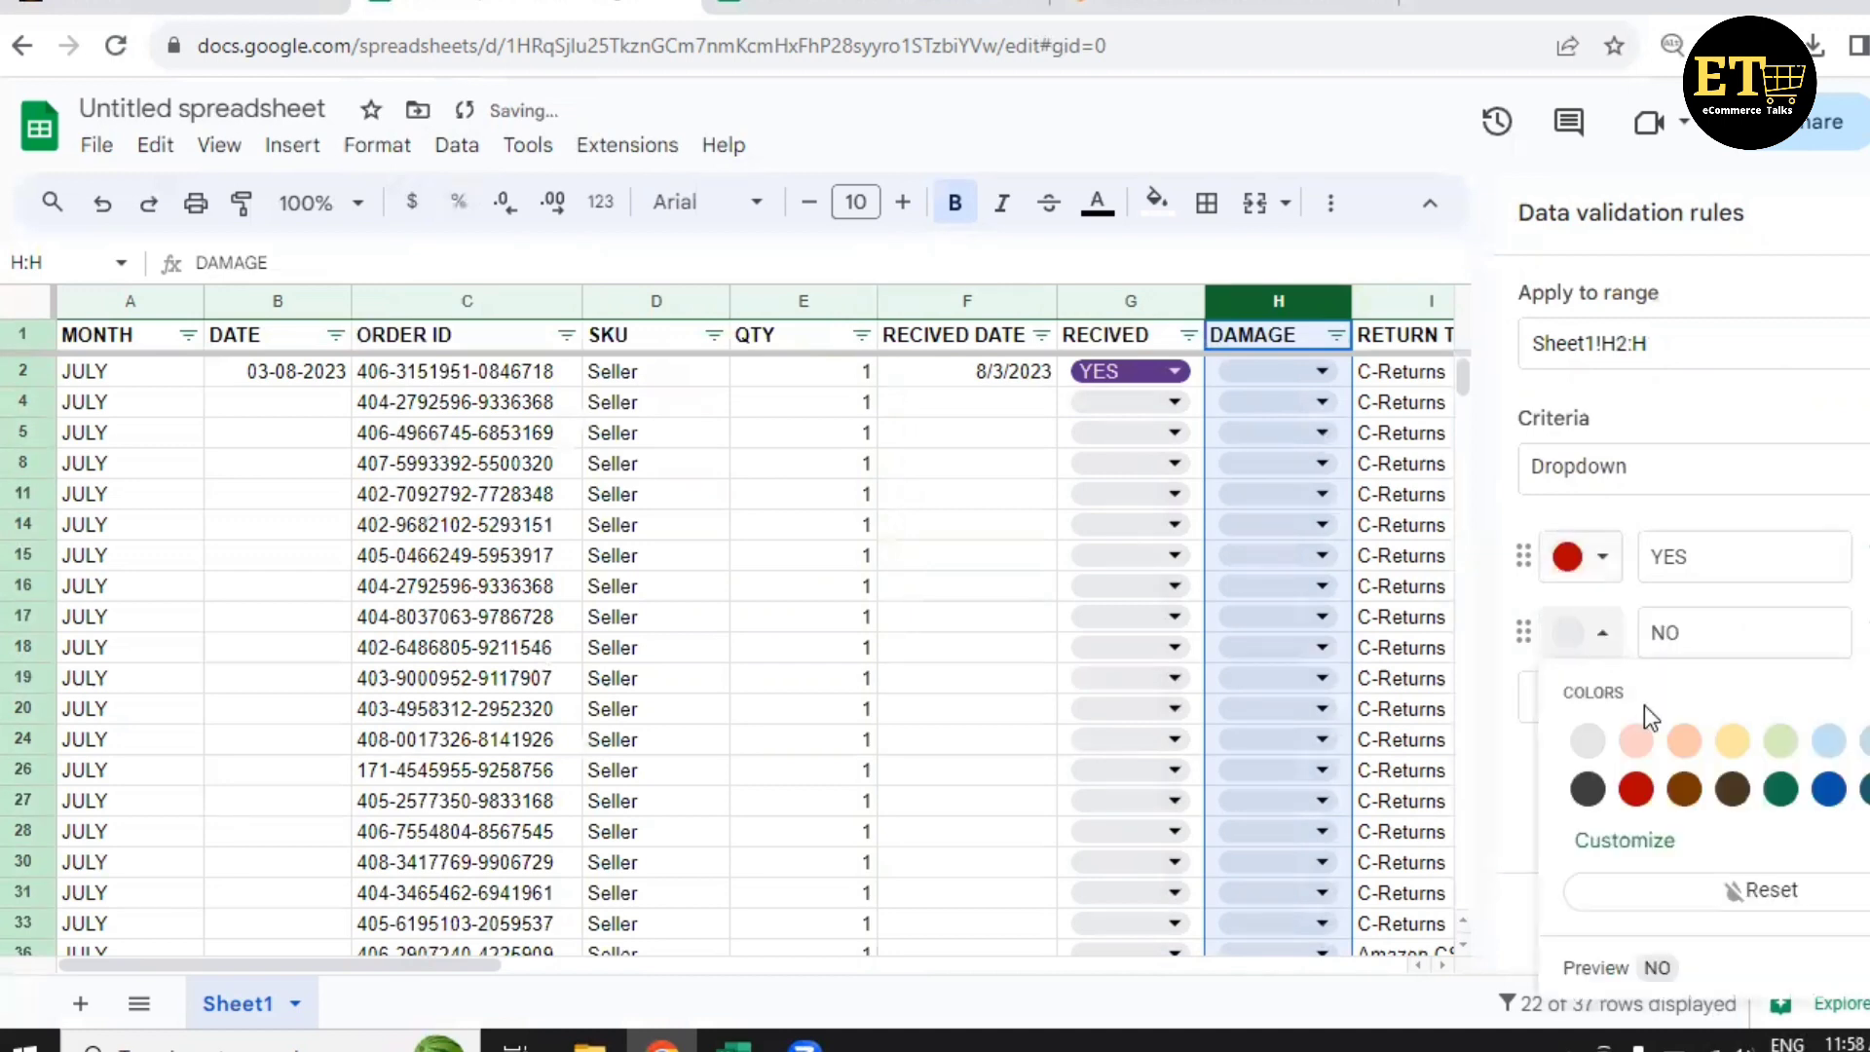
{"action": "left_click", "coordinate": [1825, 785]}
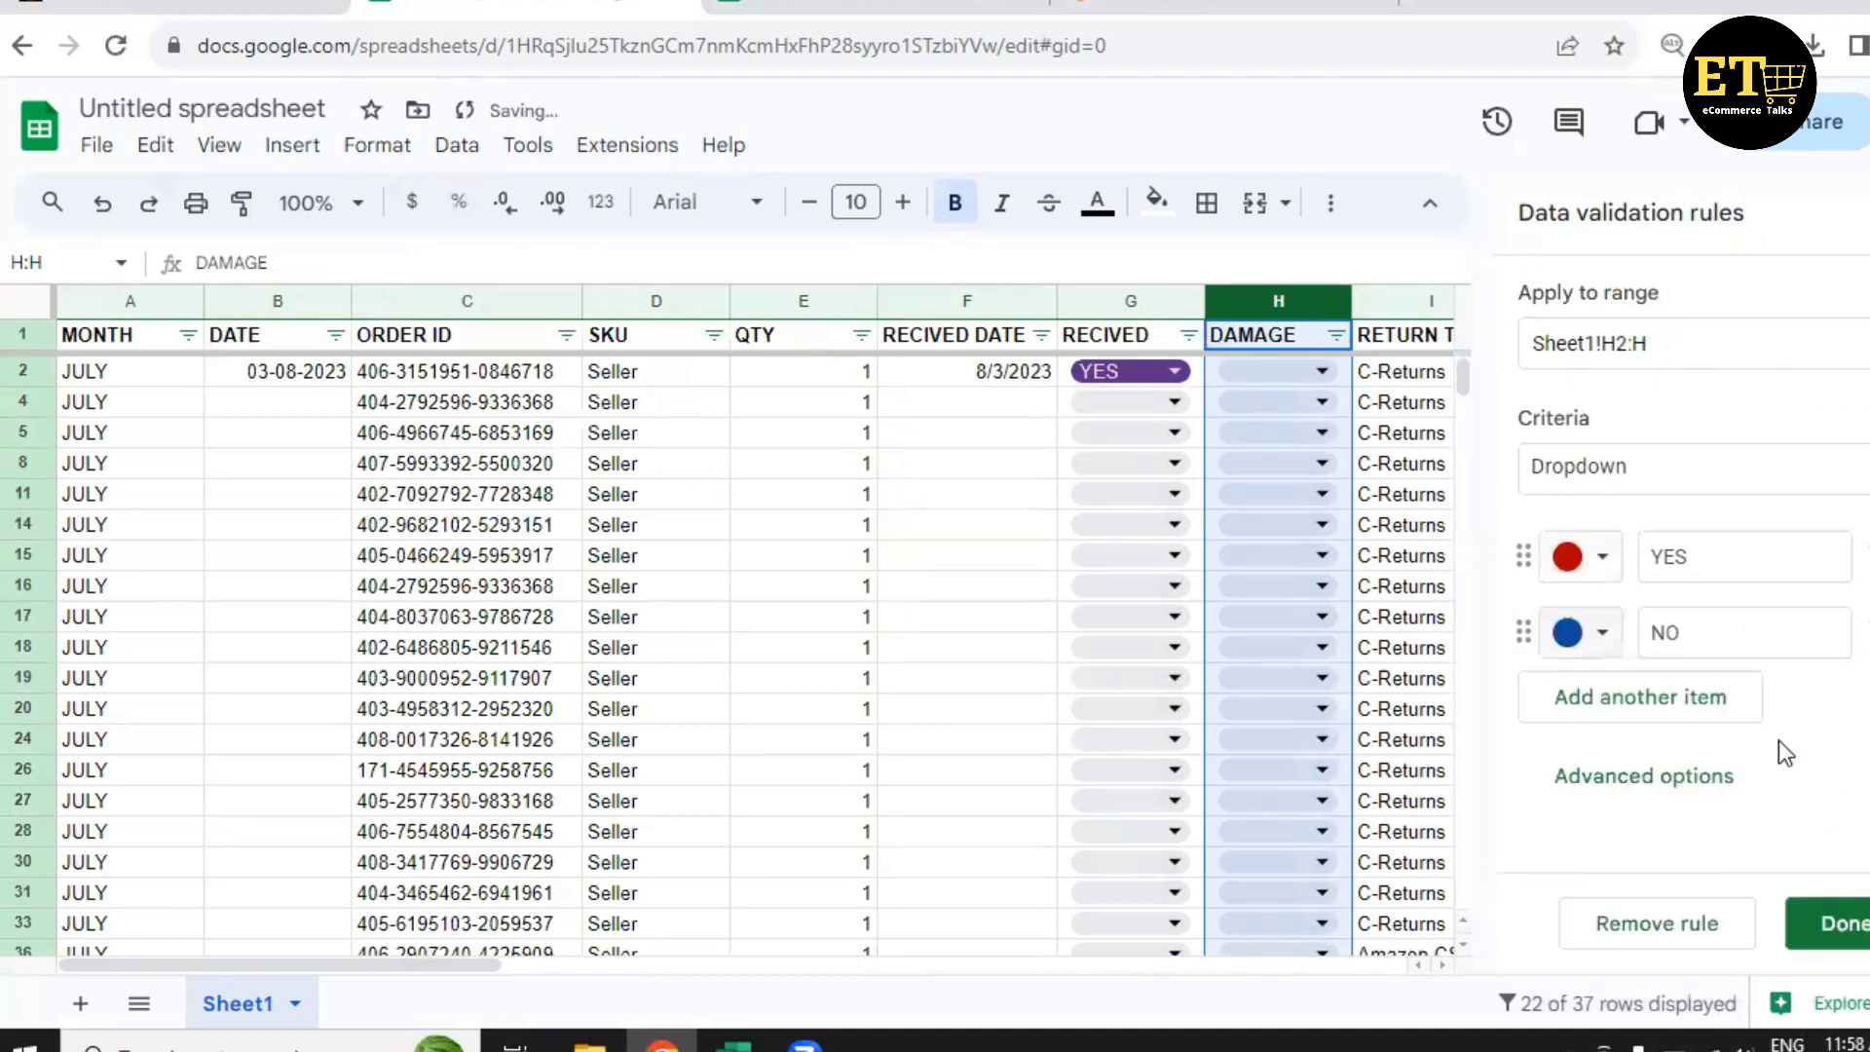
{"action": "left_click", "coordinate": [1836, 923]}
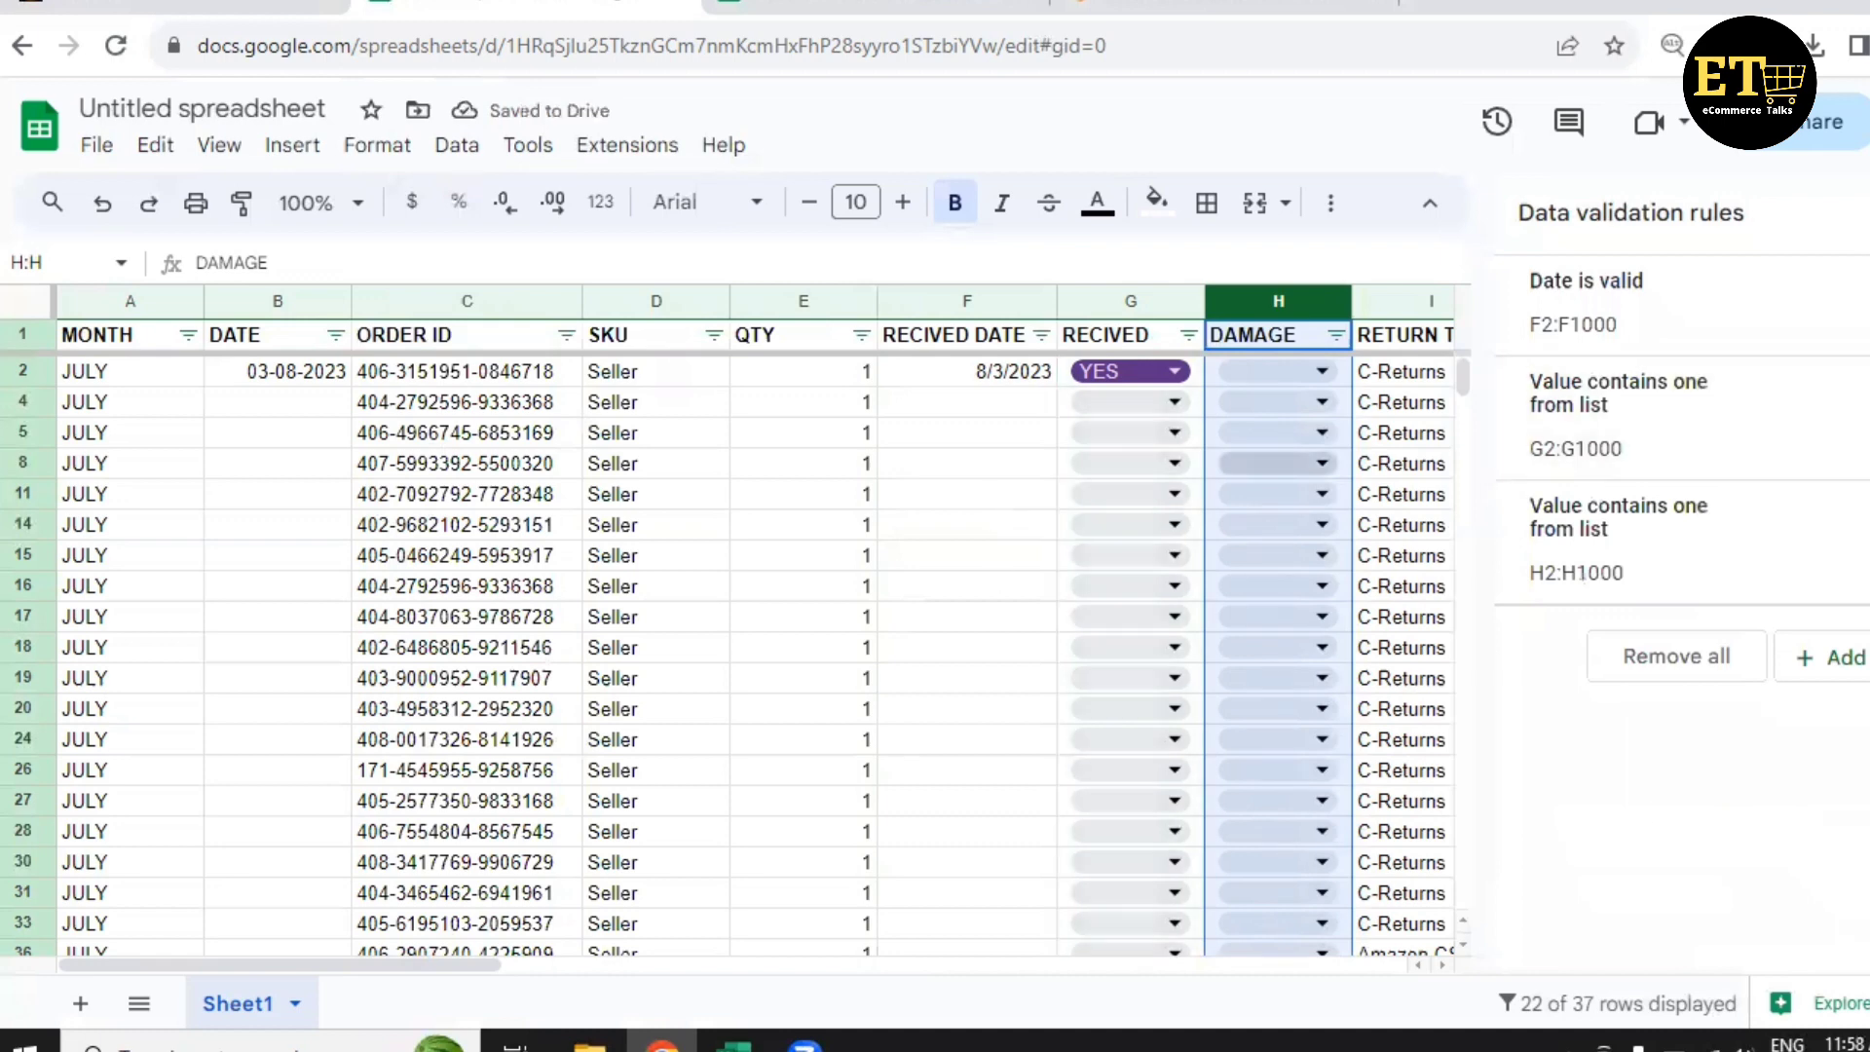
{"action": "left_click", "coordinate": [1868, 212]}
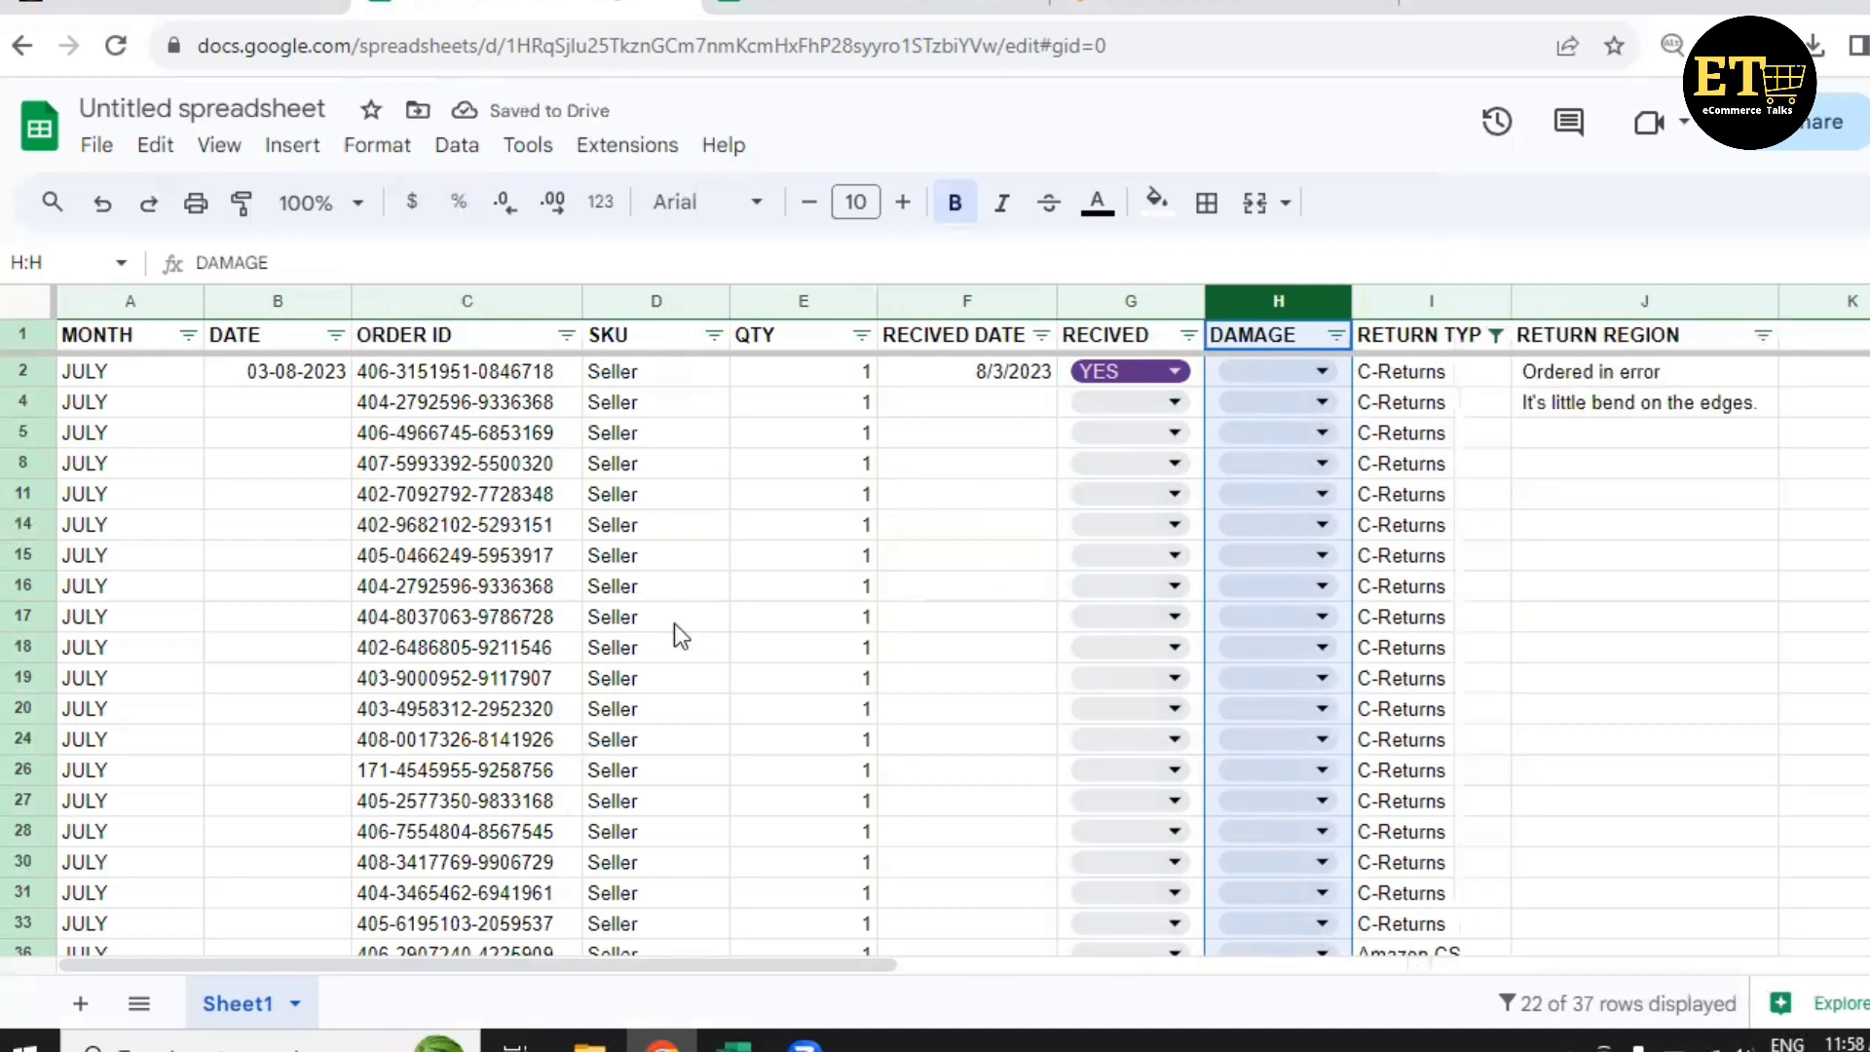
Filter the ORDER ID column to show only the order in row 24, using its copied ID.
{"action": "left_click", "coordinate": [492, 740]}
{"action": "key", "text": "ctrl+c"}
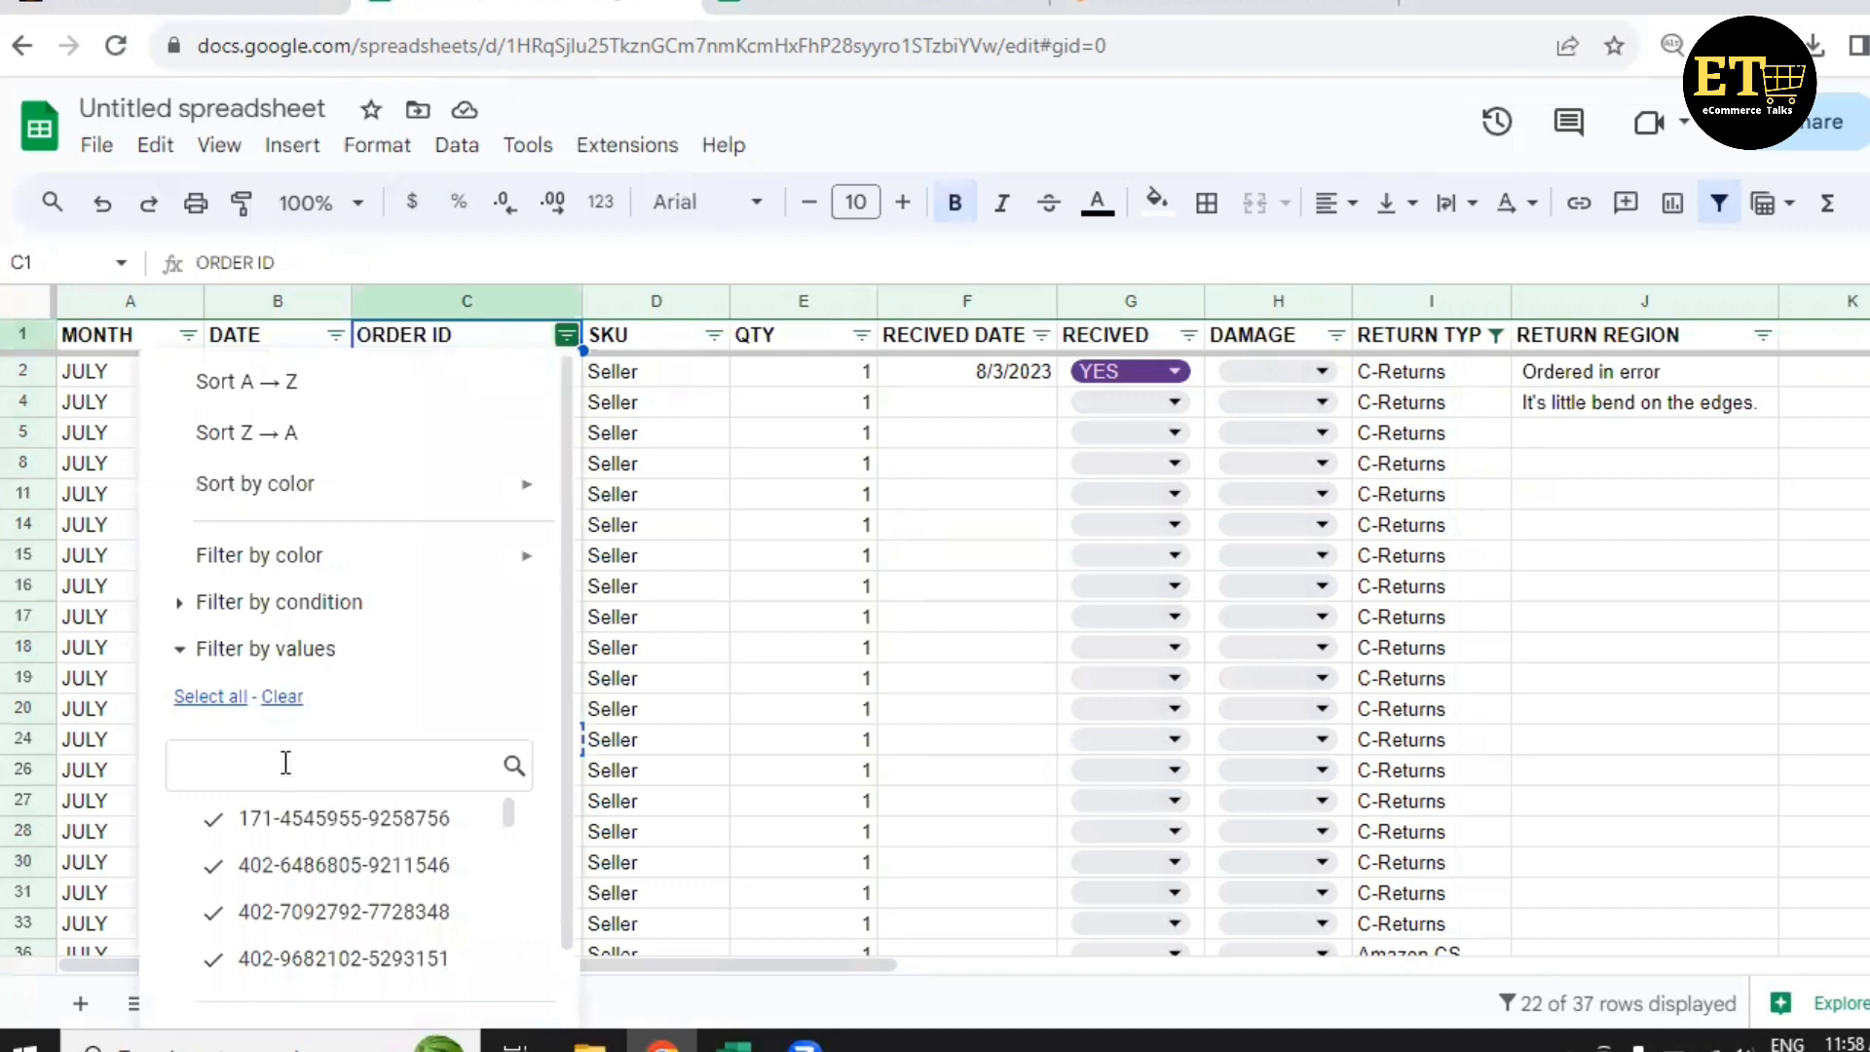
{"action": "left_click", "coordinate": [285, 763]}
{"action": "key", "text": "ctrl+v"}
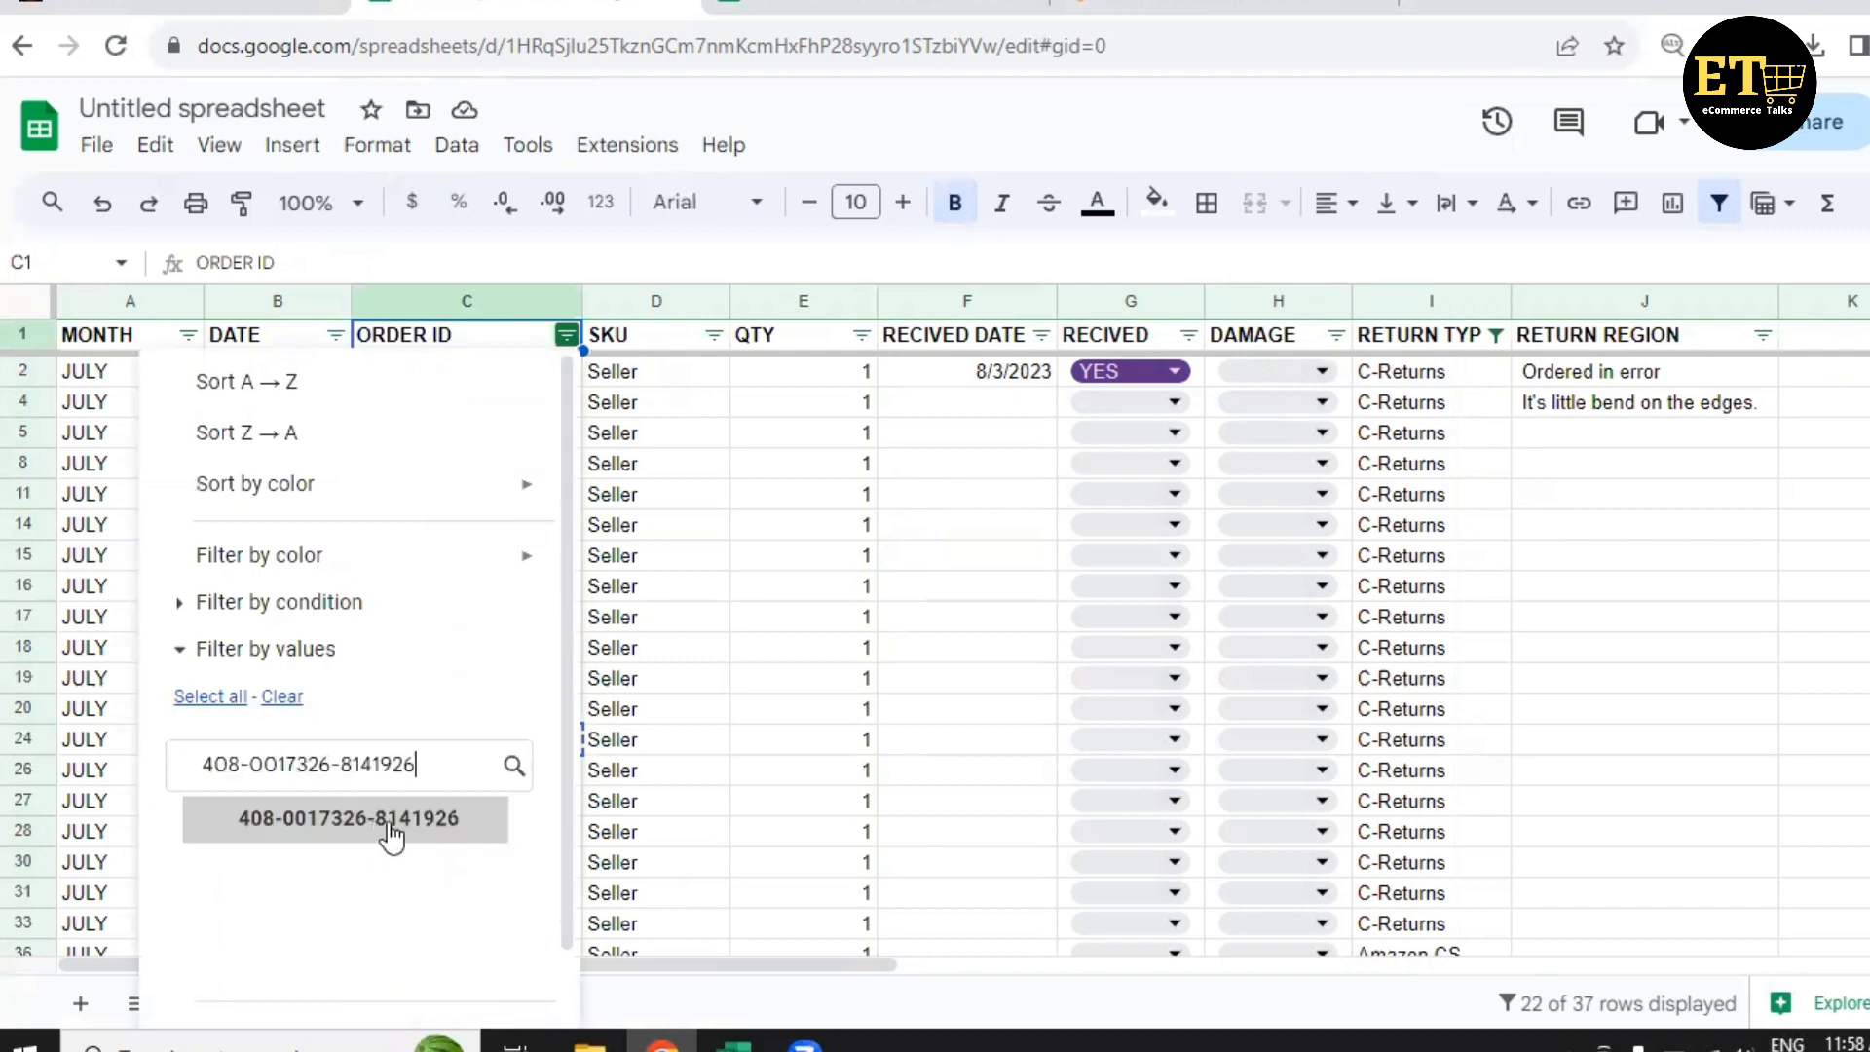
{"action": "left_click", "coordinate": [390, 828]}
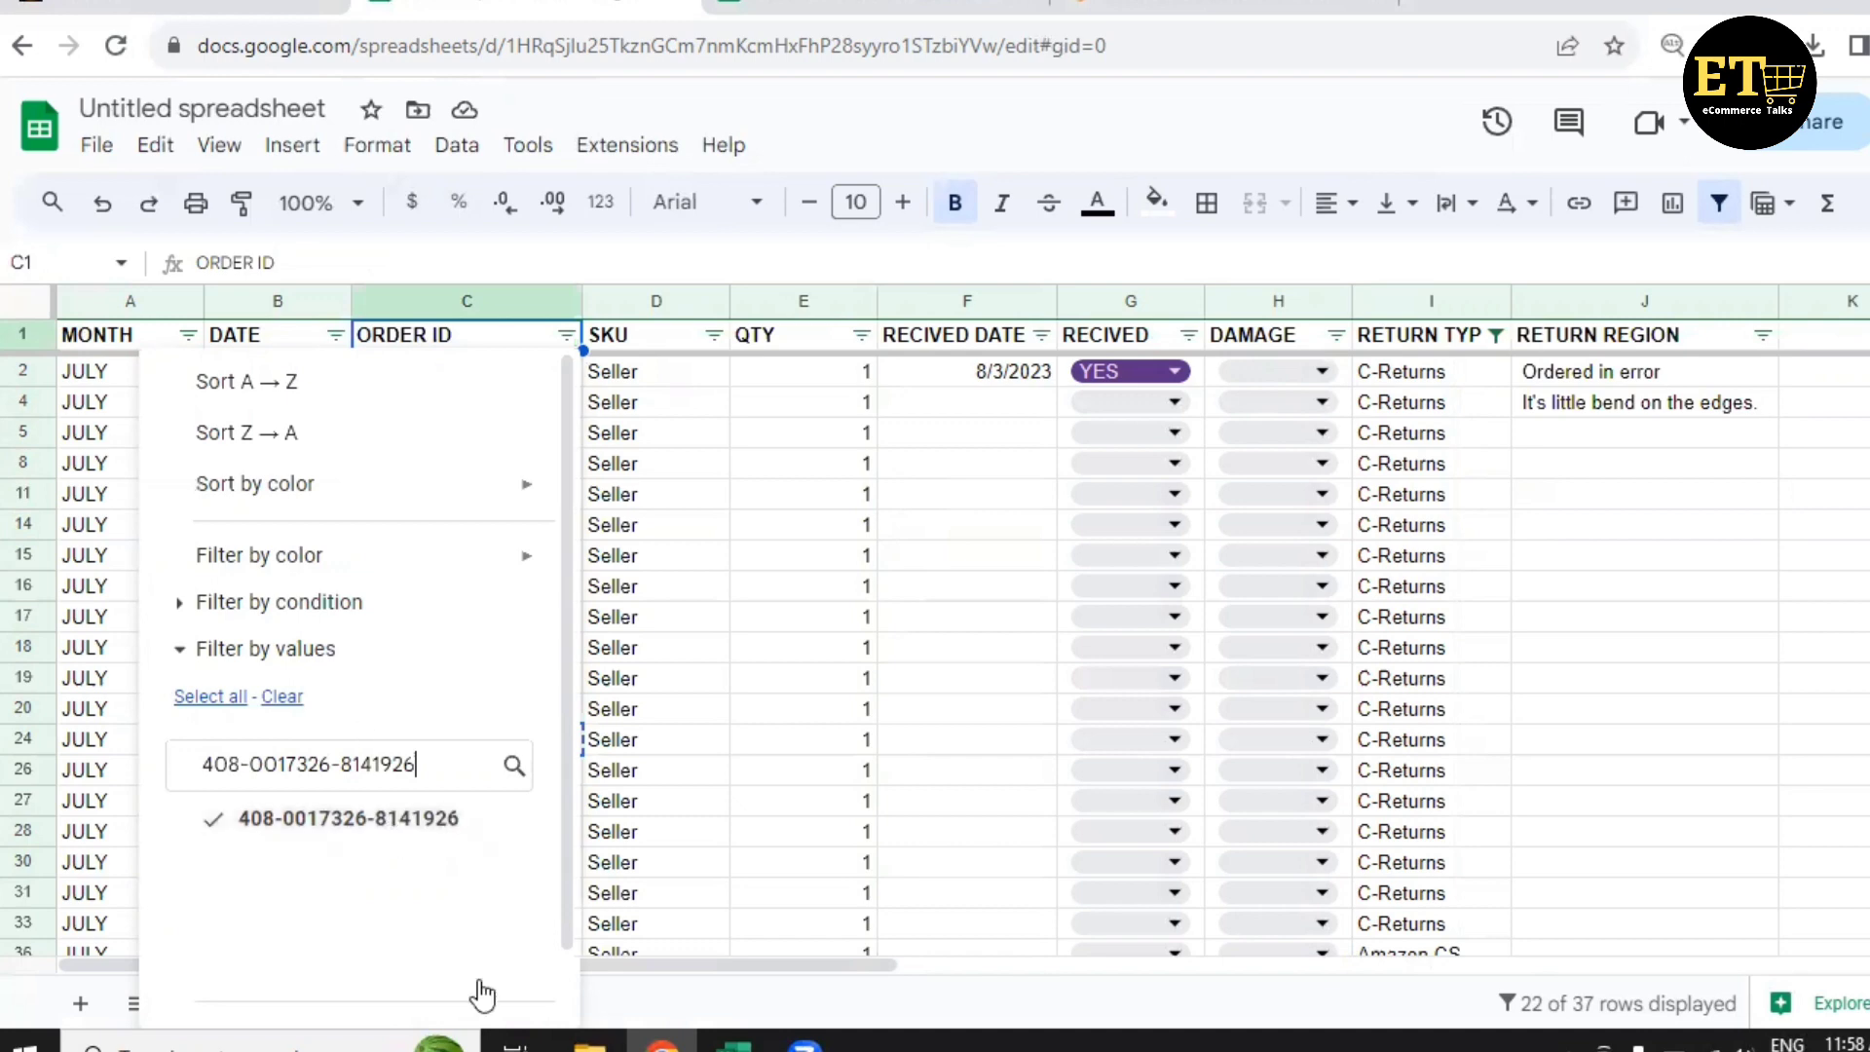
{"action": "scroll", "coordinate": [482, 993], "scroll_direction": "down", "scroll_amount": 1}
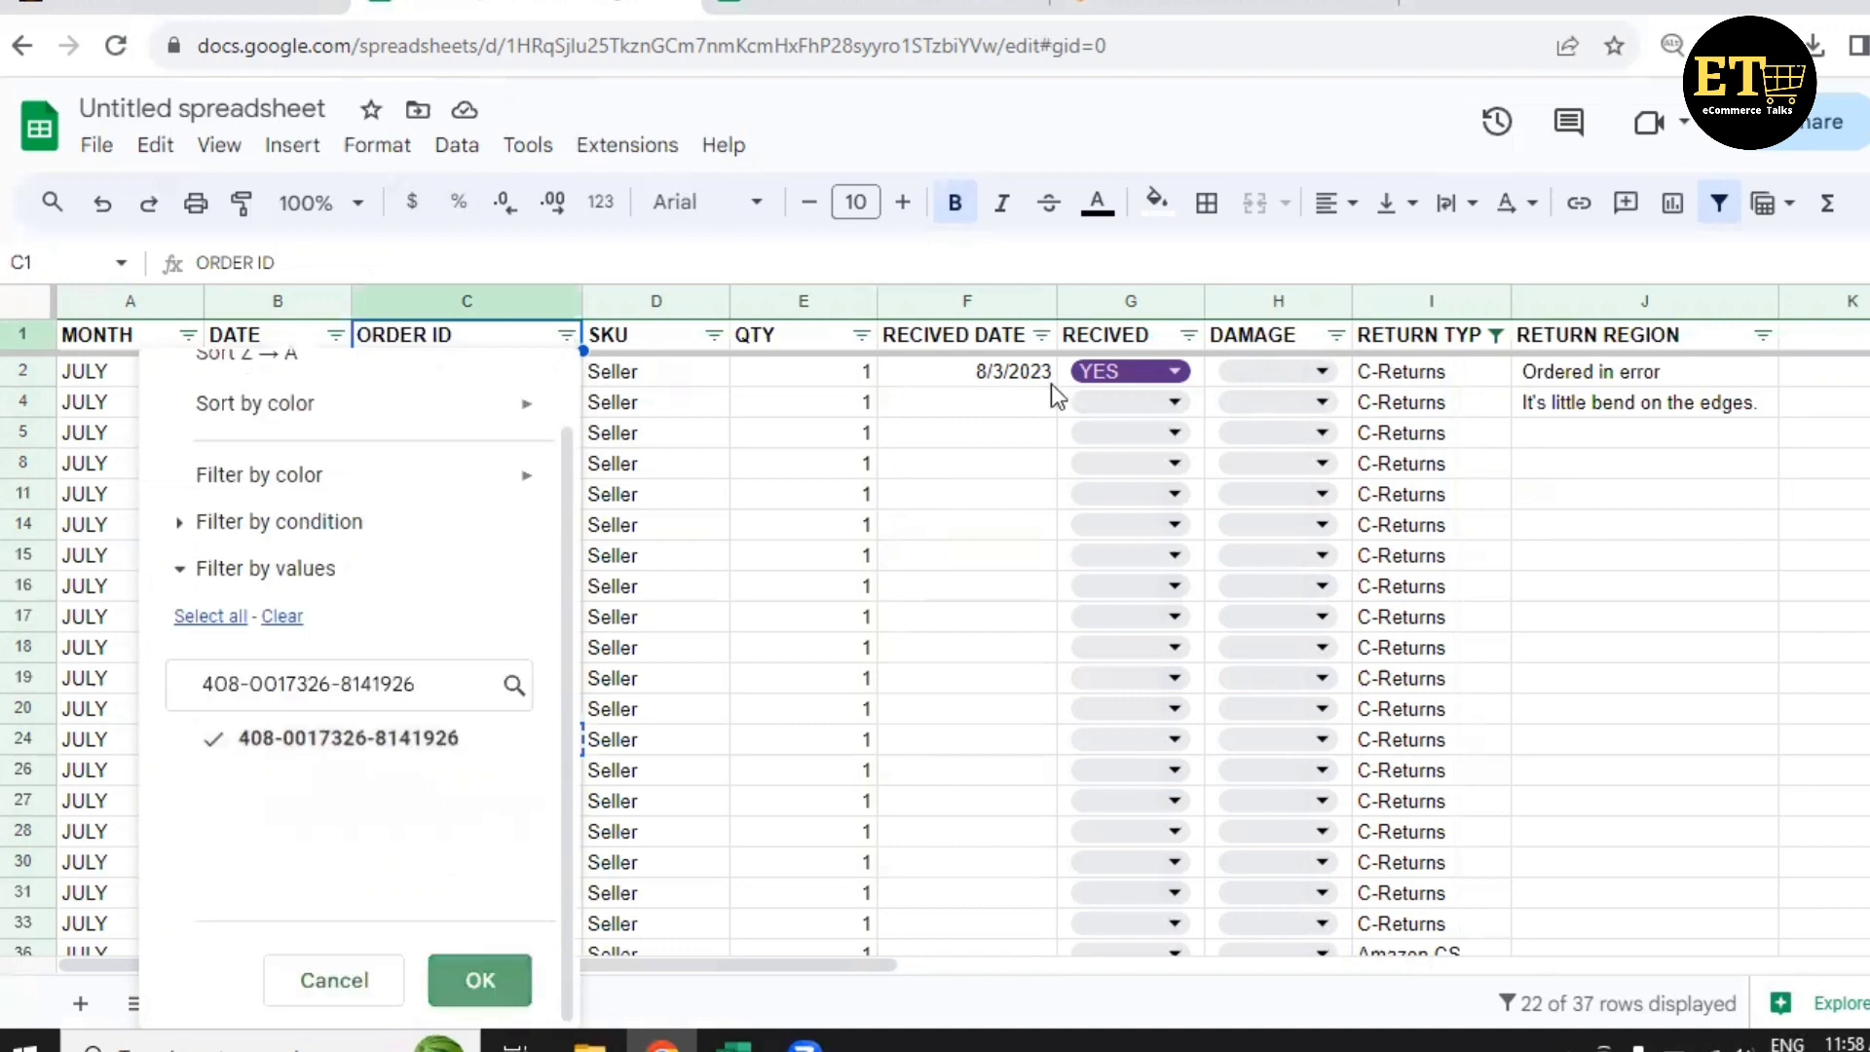
{"action": "key", "text": "Return"}
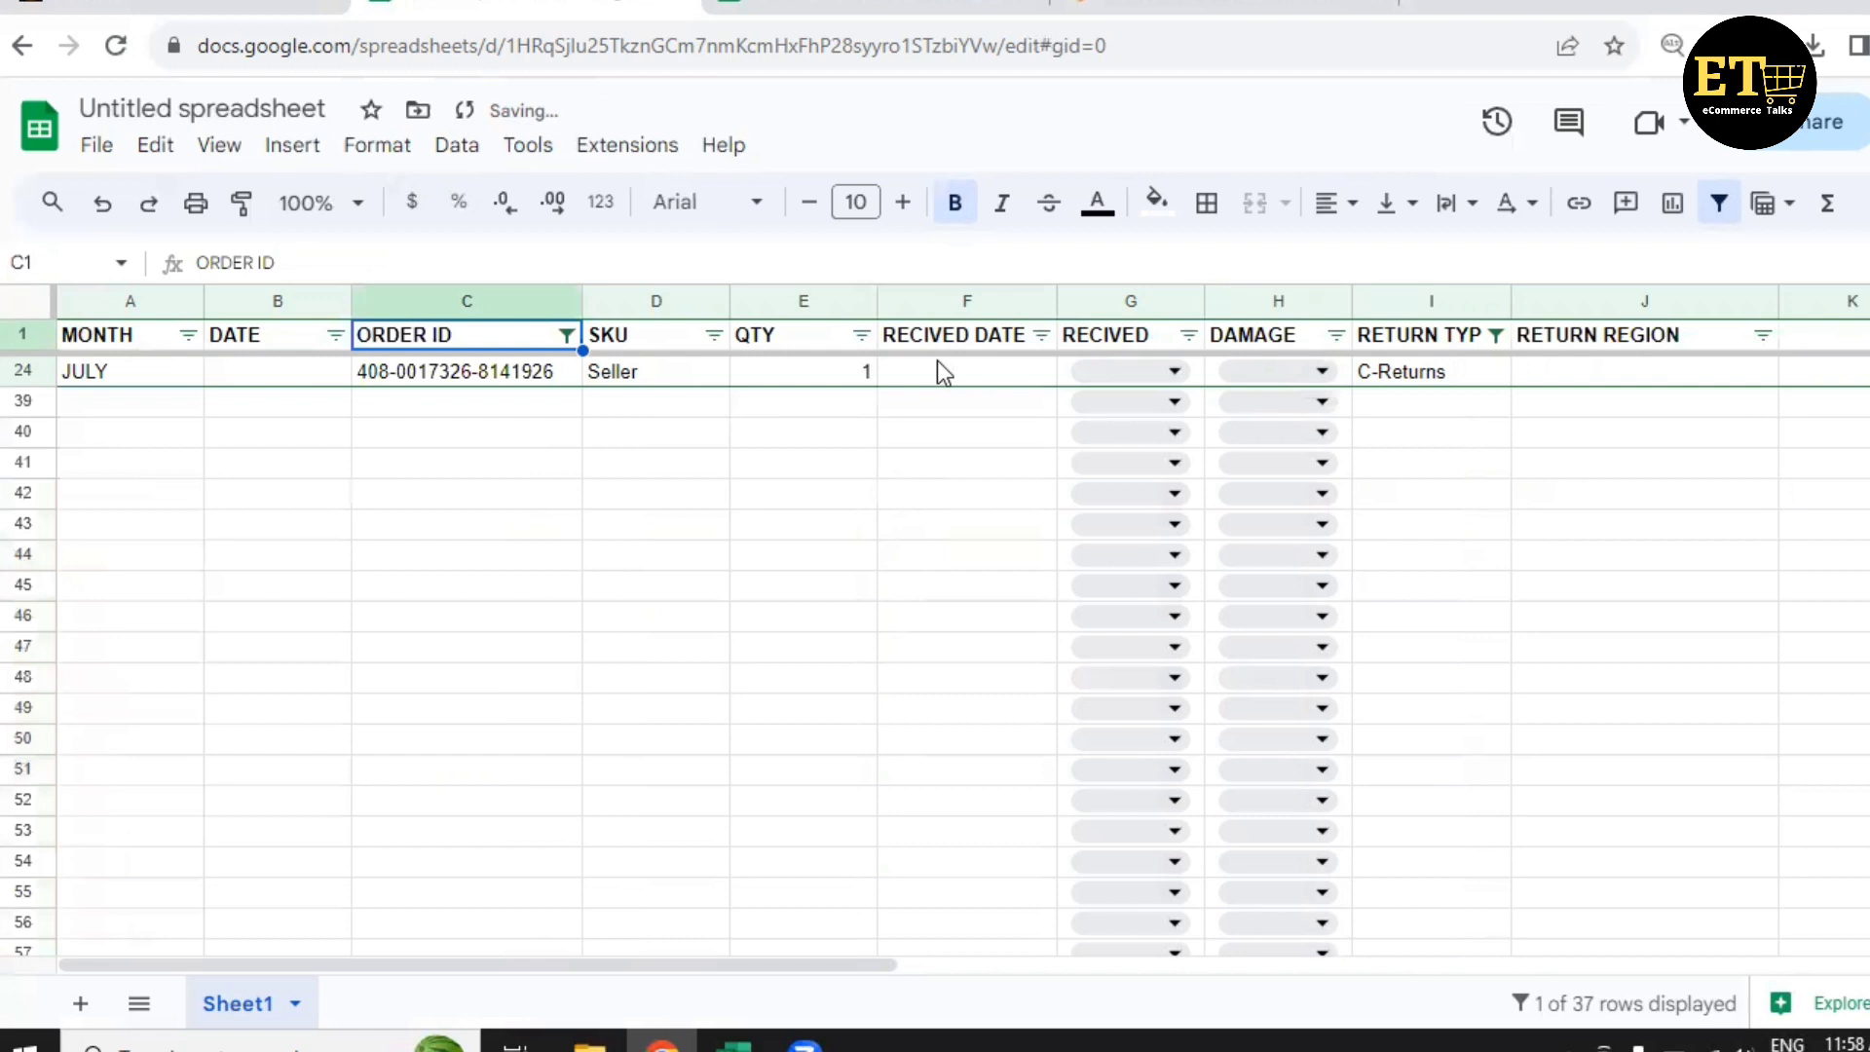
Enter 8/3/2023 as the received date and YES as the received status for the order in row 24.
{"action": "left_click", "coordinate": [943, 372]}
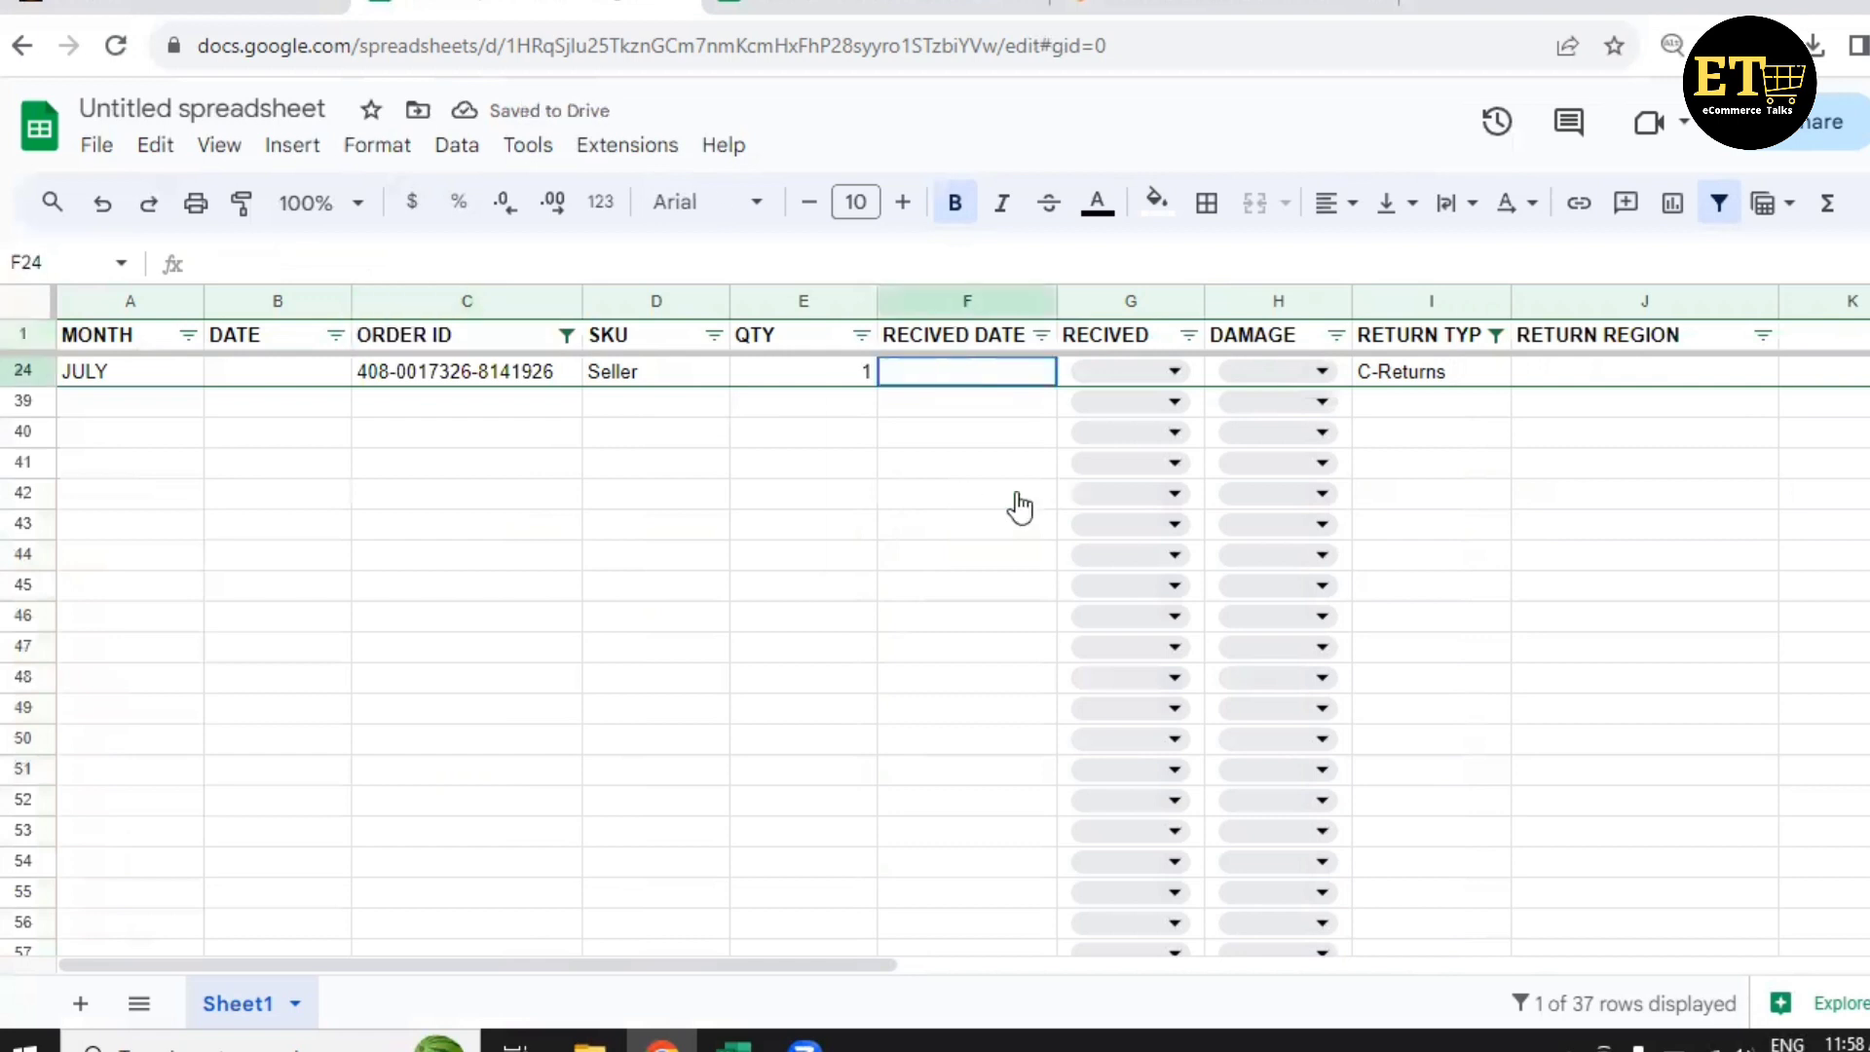
{"action": "key", "text": "Return"}
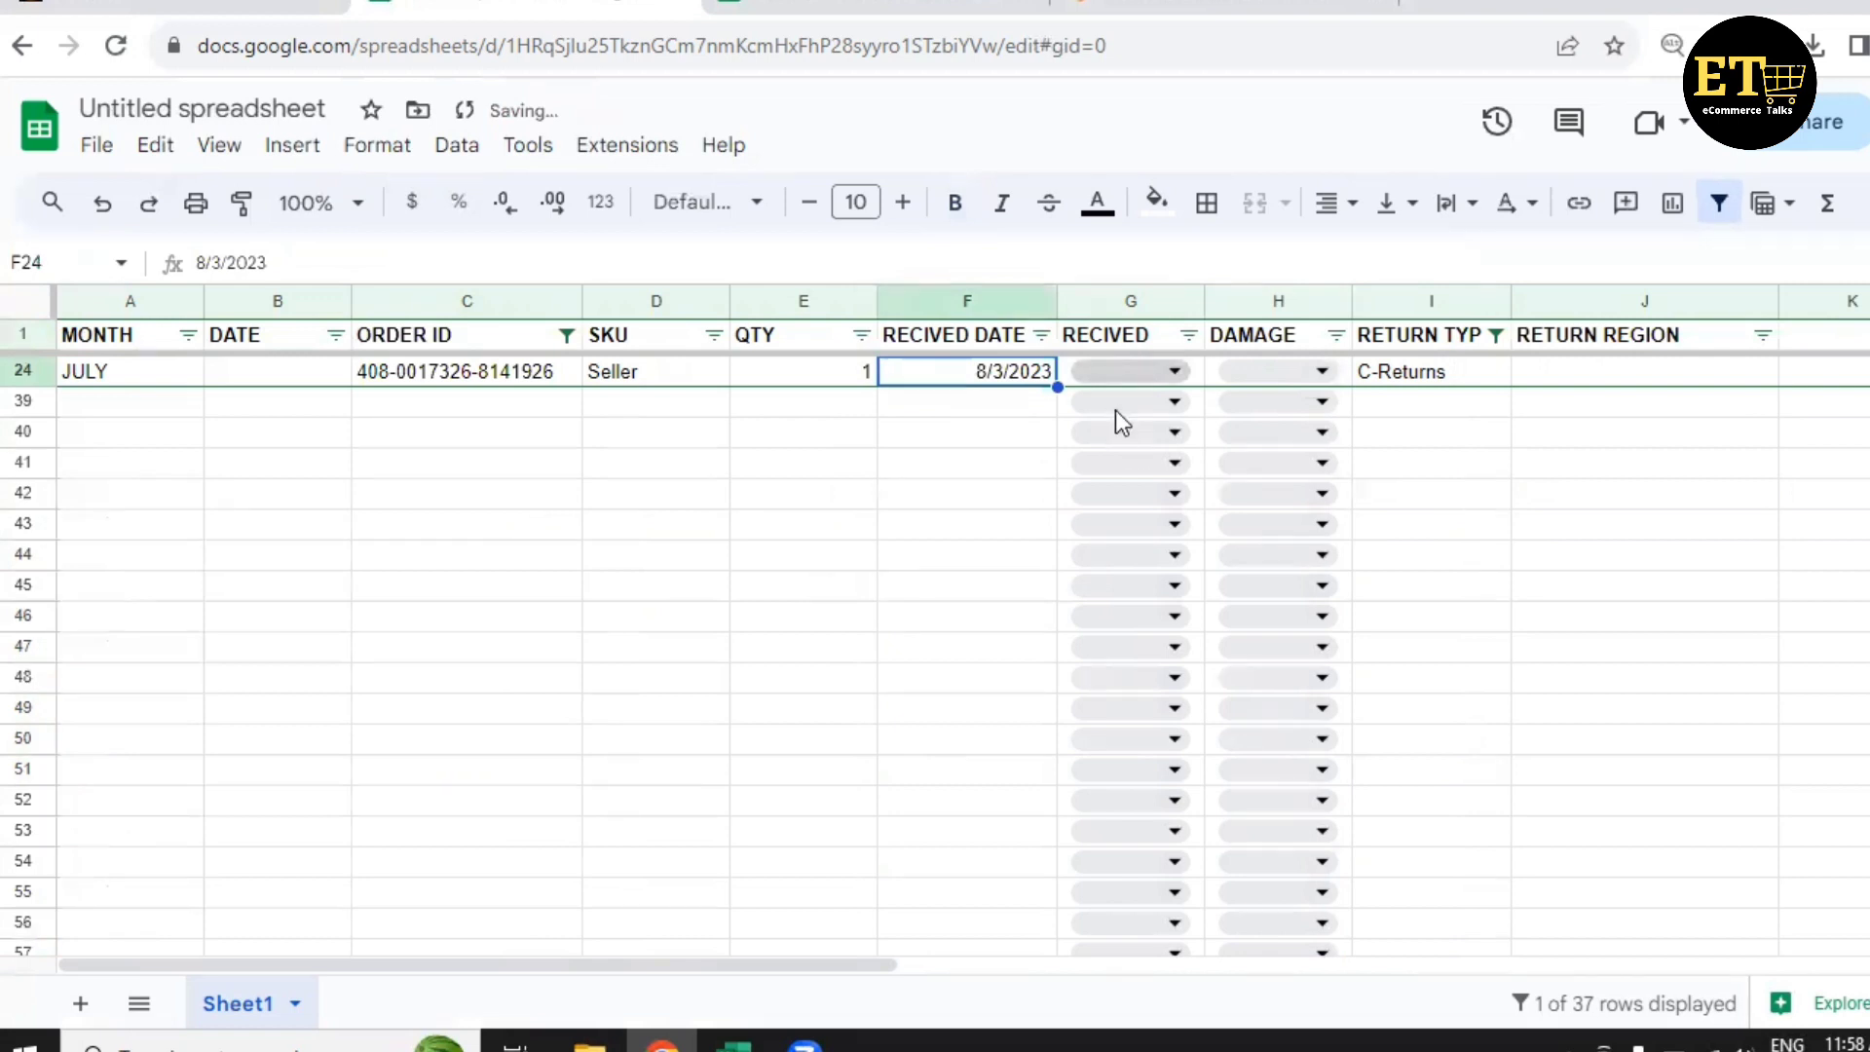
{"action": "left_click", "coordinate": [1128, 373]}
{"action": "left_click", "coordinate": [1111, 413]}
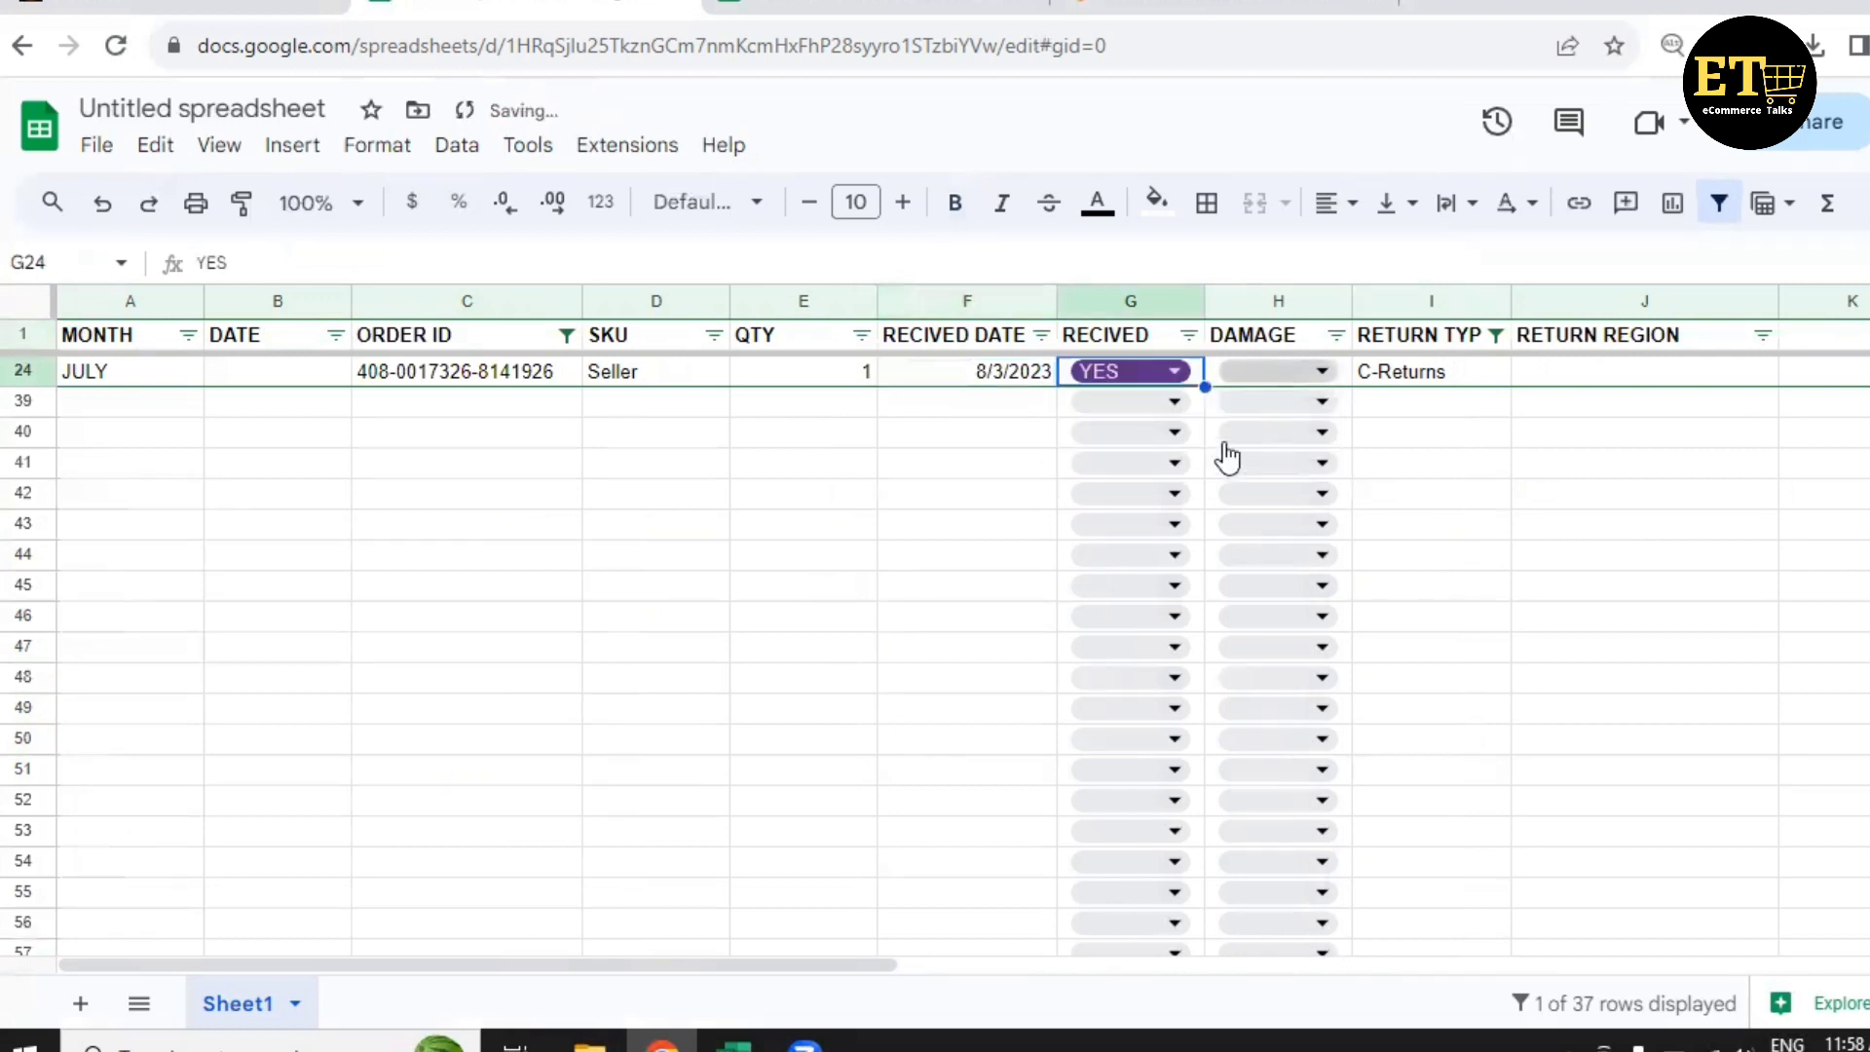
Choose NO as the DAMAGE value in H24.
{"action": "left_click", "coordinate": [1274, 372]}
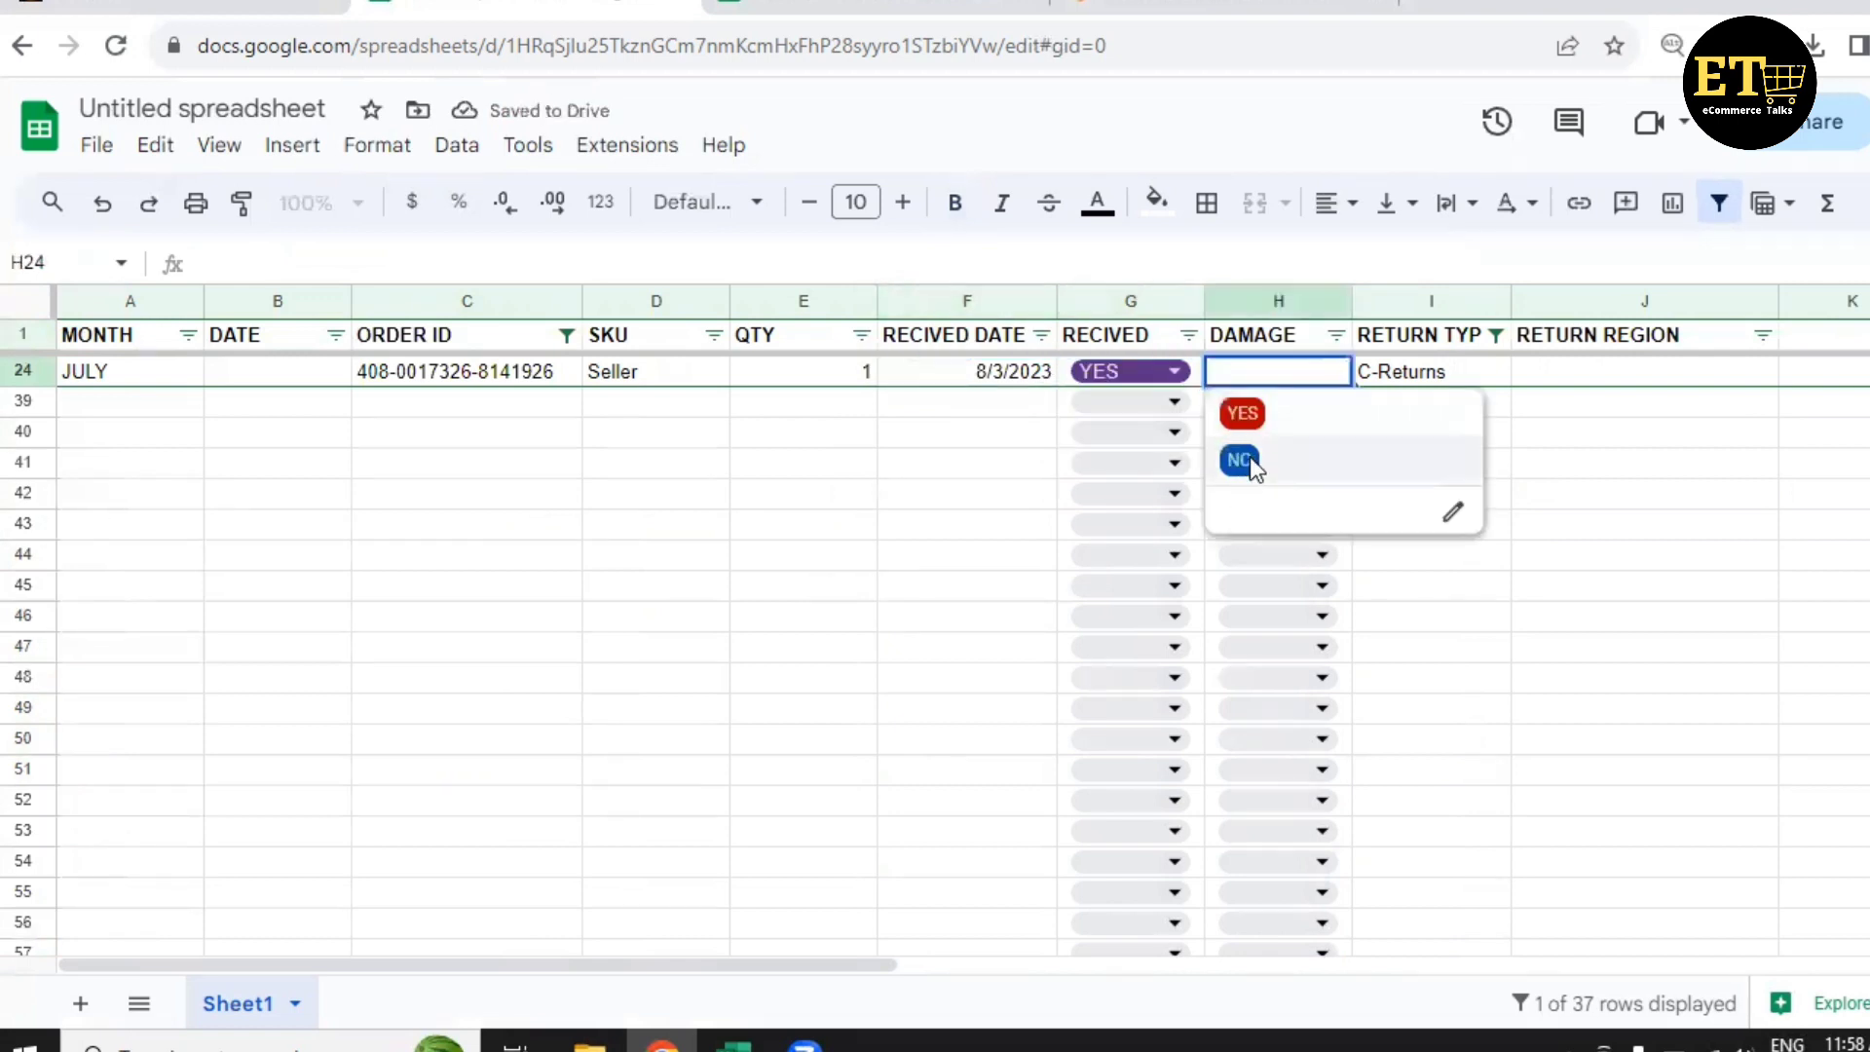
{"action": "left_click", "coordinate": [1247, 458]}
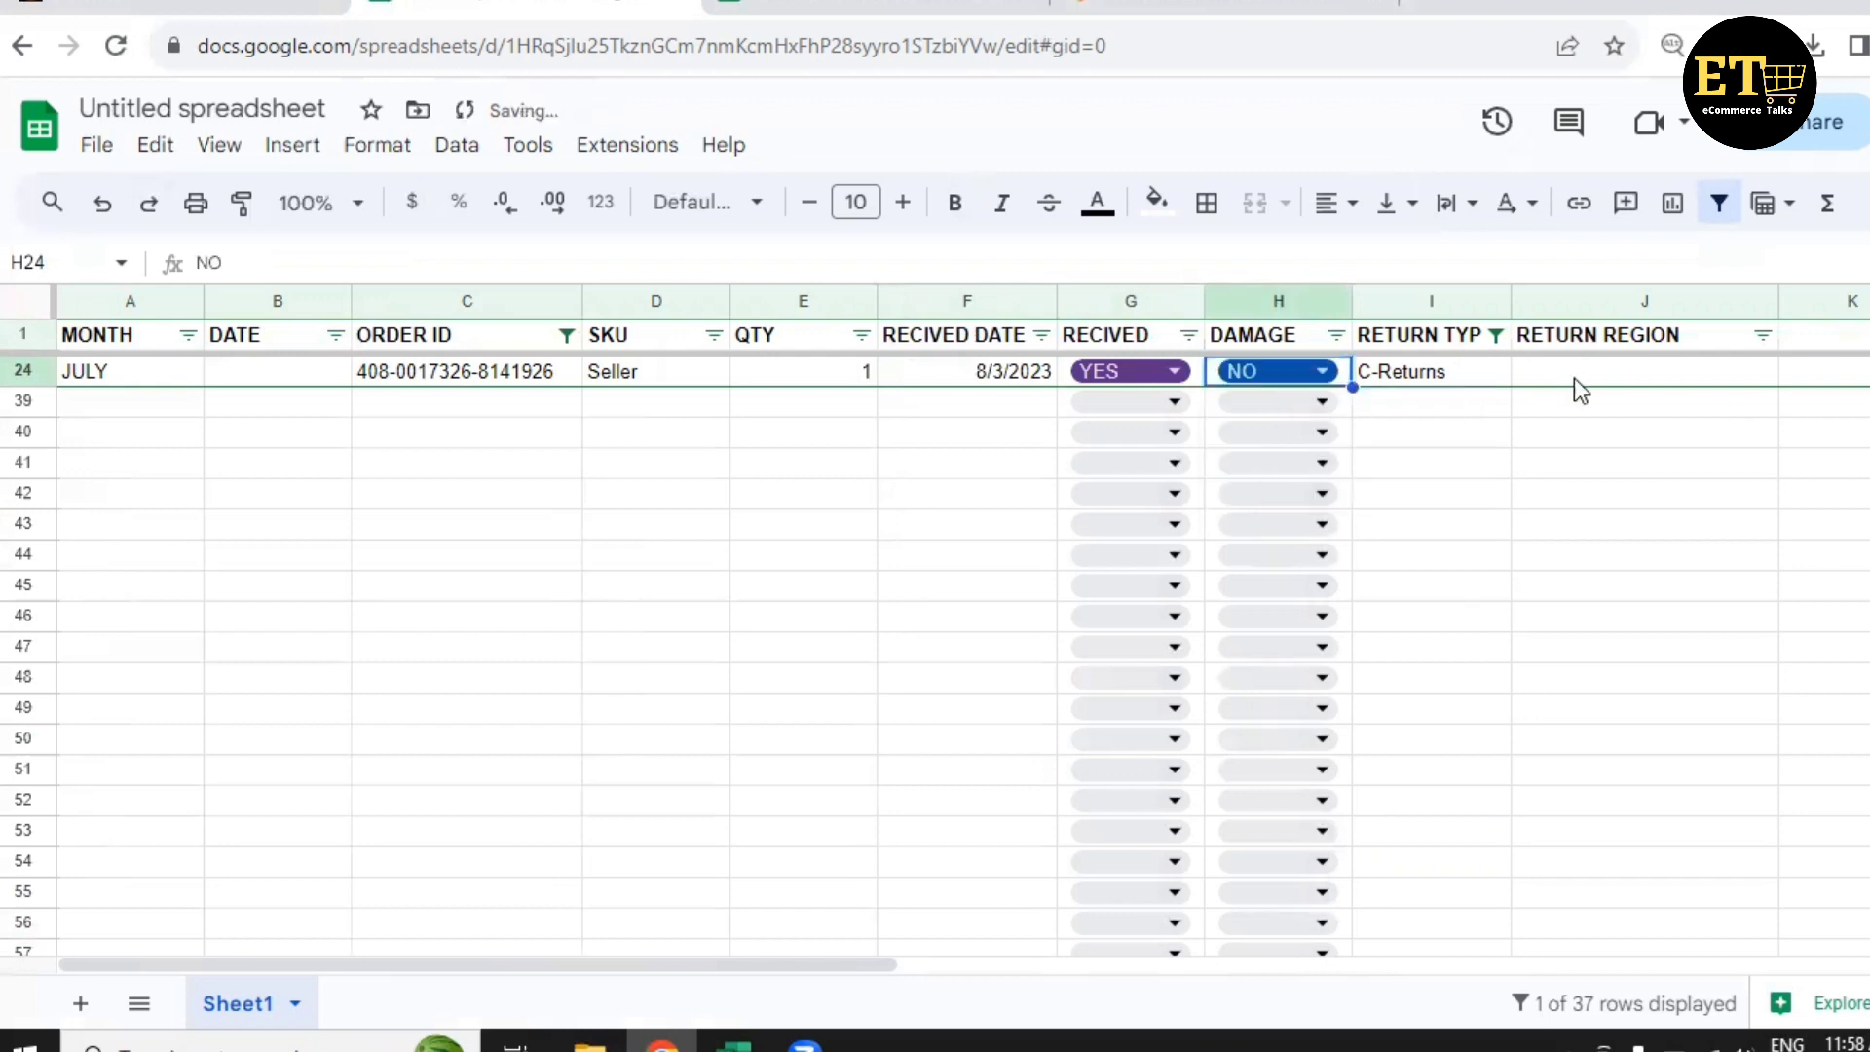
{"action": "left_click", "coordinate": [1619, 372]}
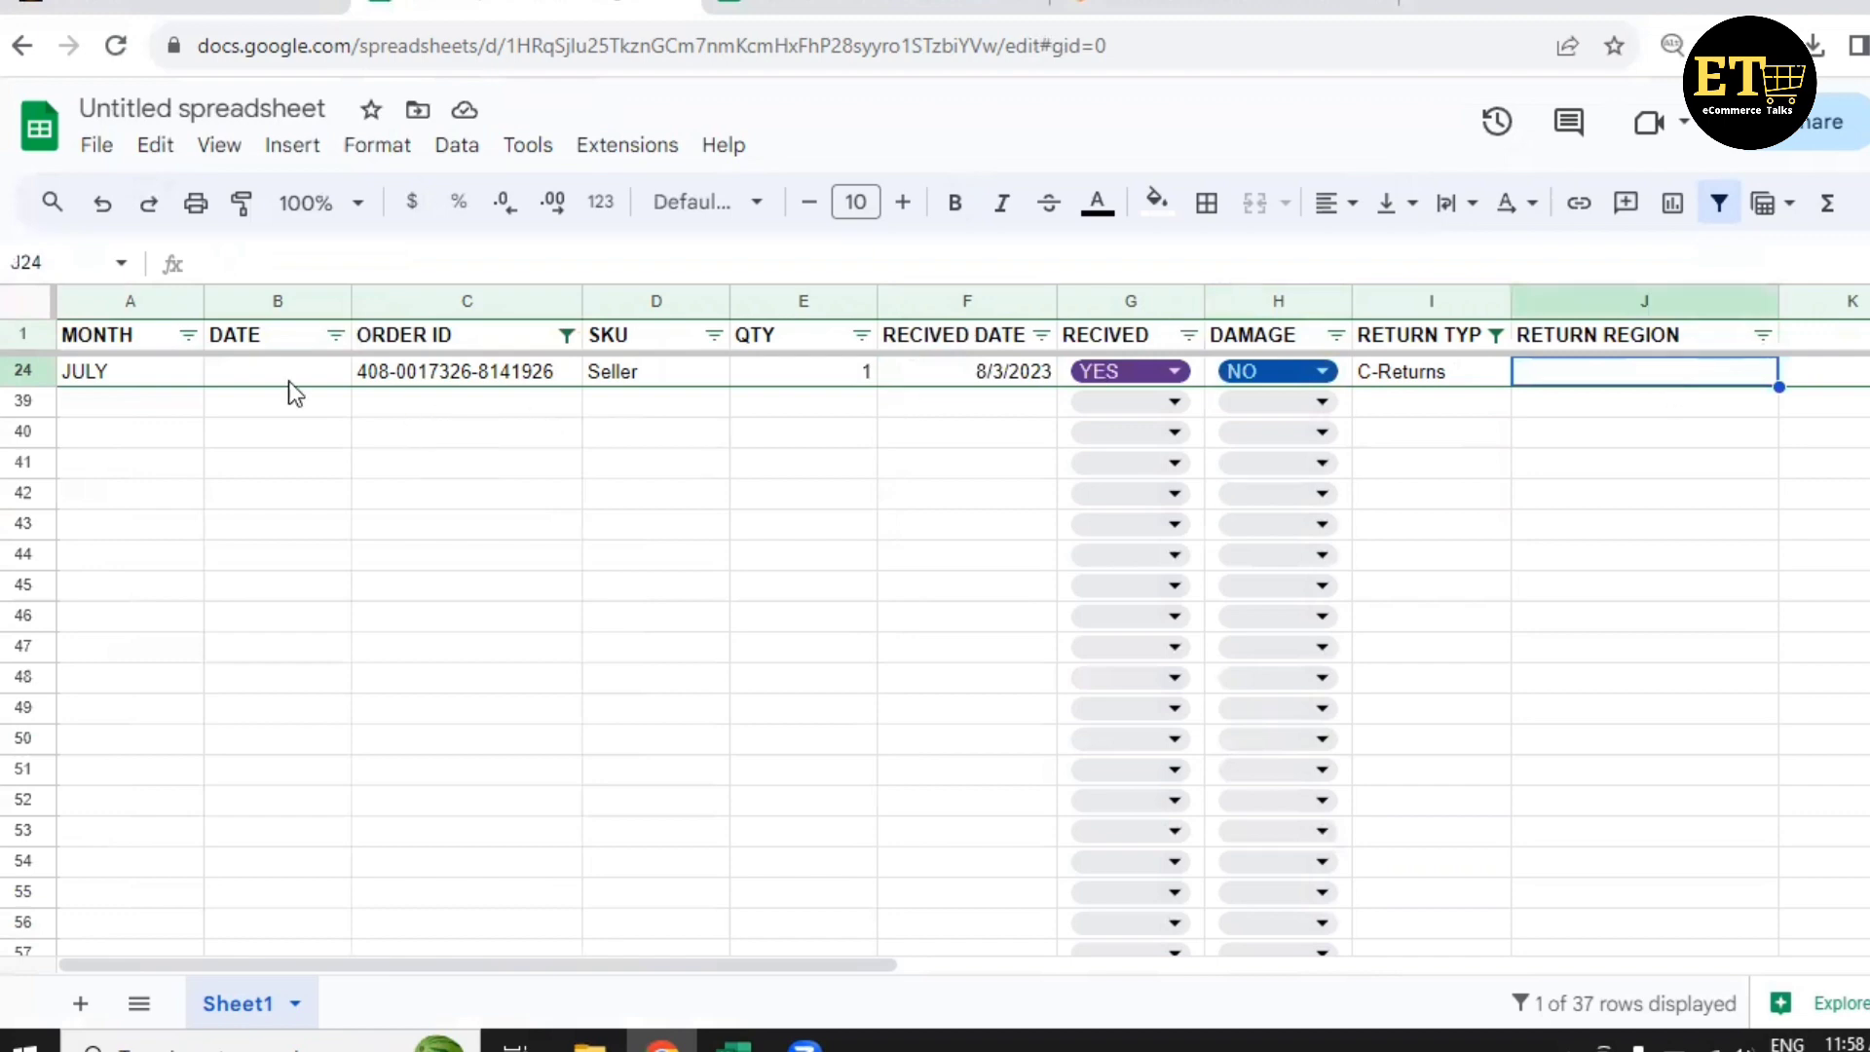
Reset the ORDER ID filter to include all order IDs again.
{"action": "left_click", "coordinate": [565, 336]}
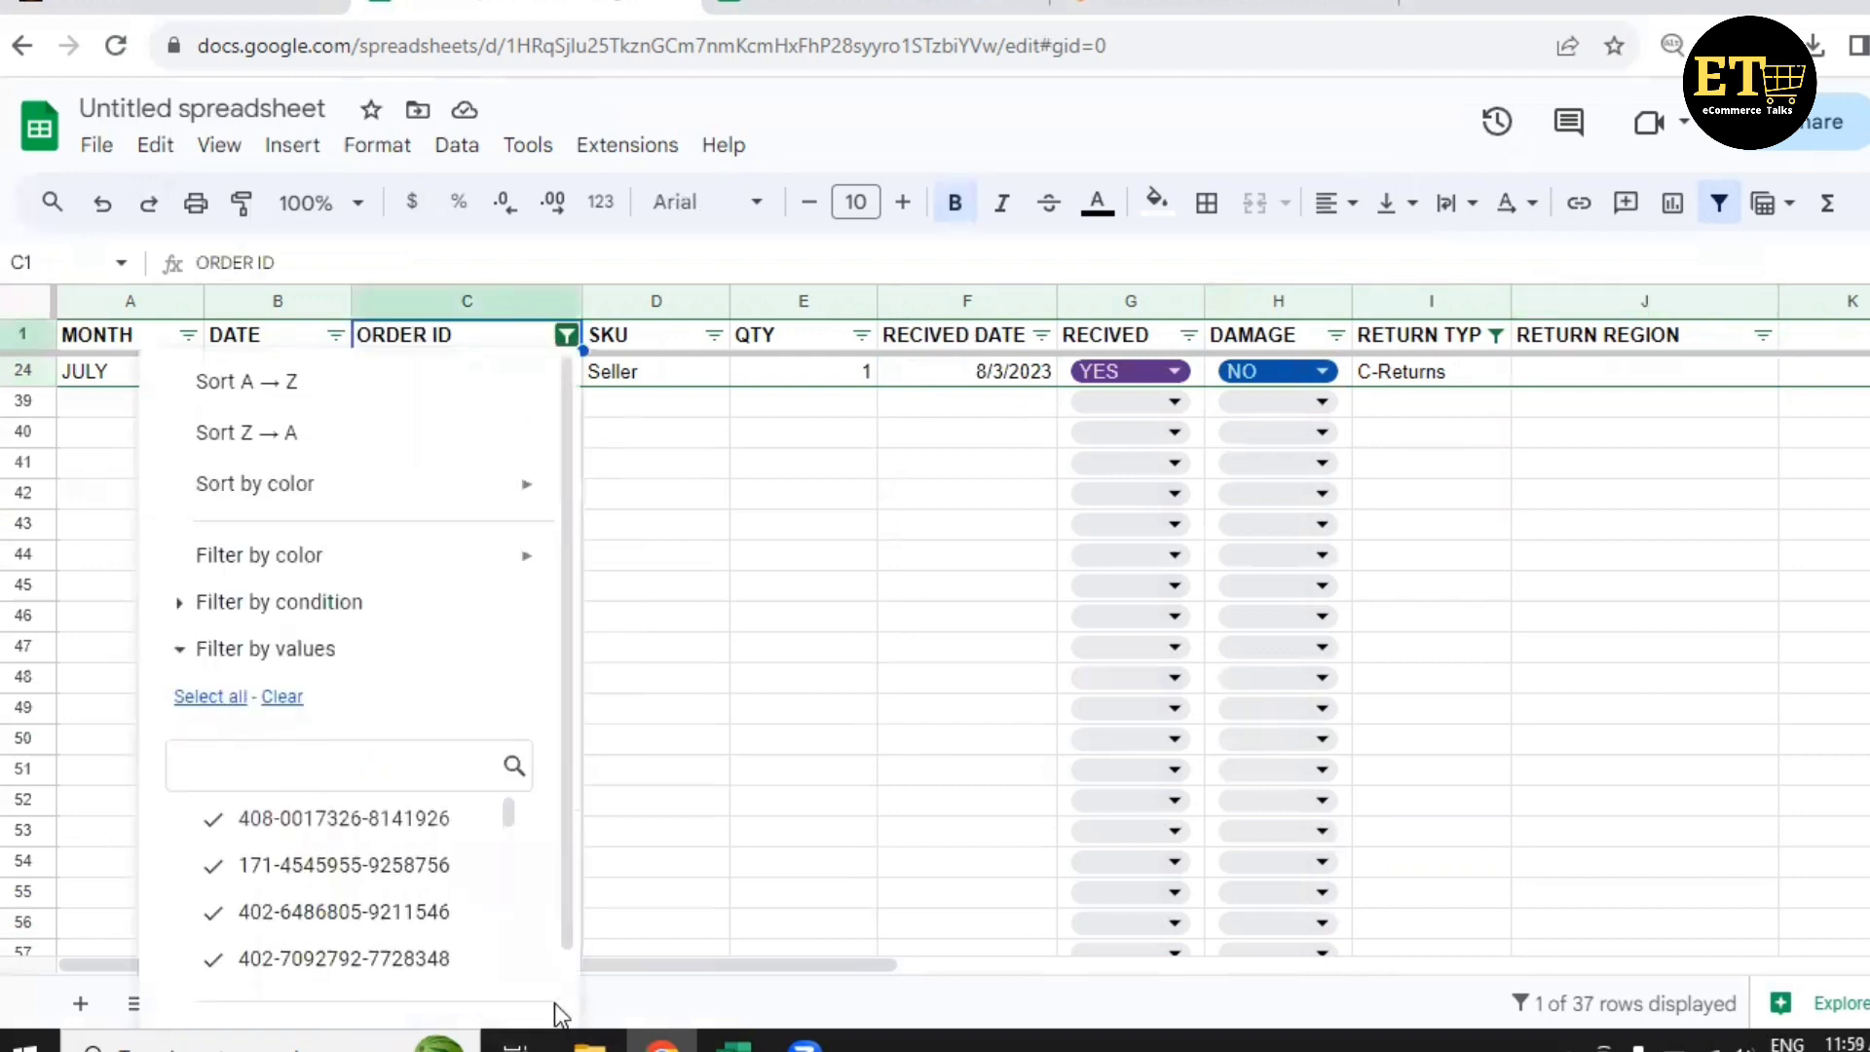
{"action": "scroll", "coordinate": [563, 989], "scroll_direction": "down", "scroll_amount": 2}
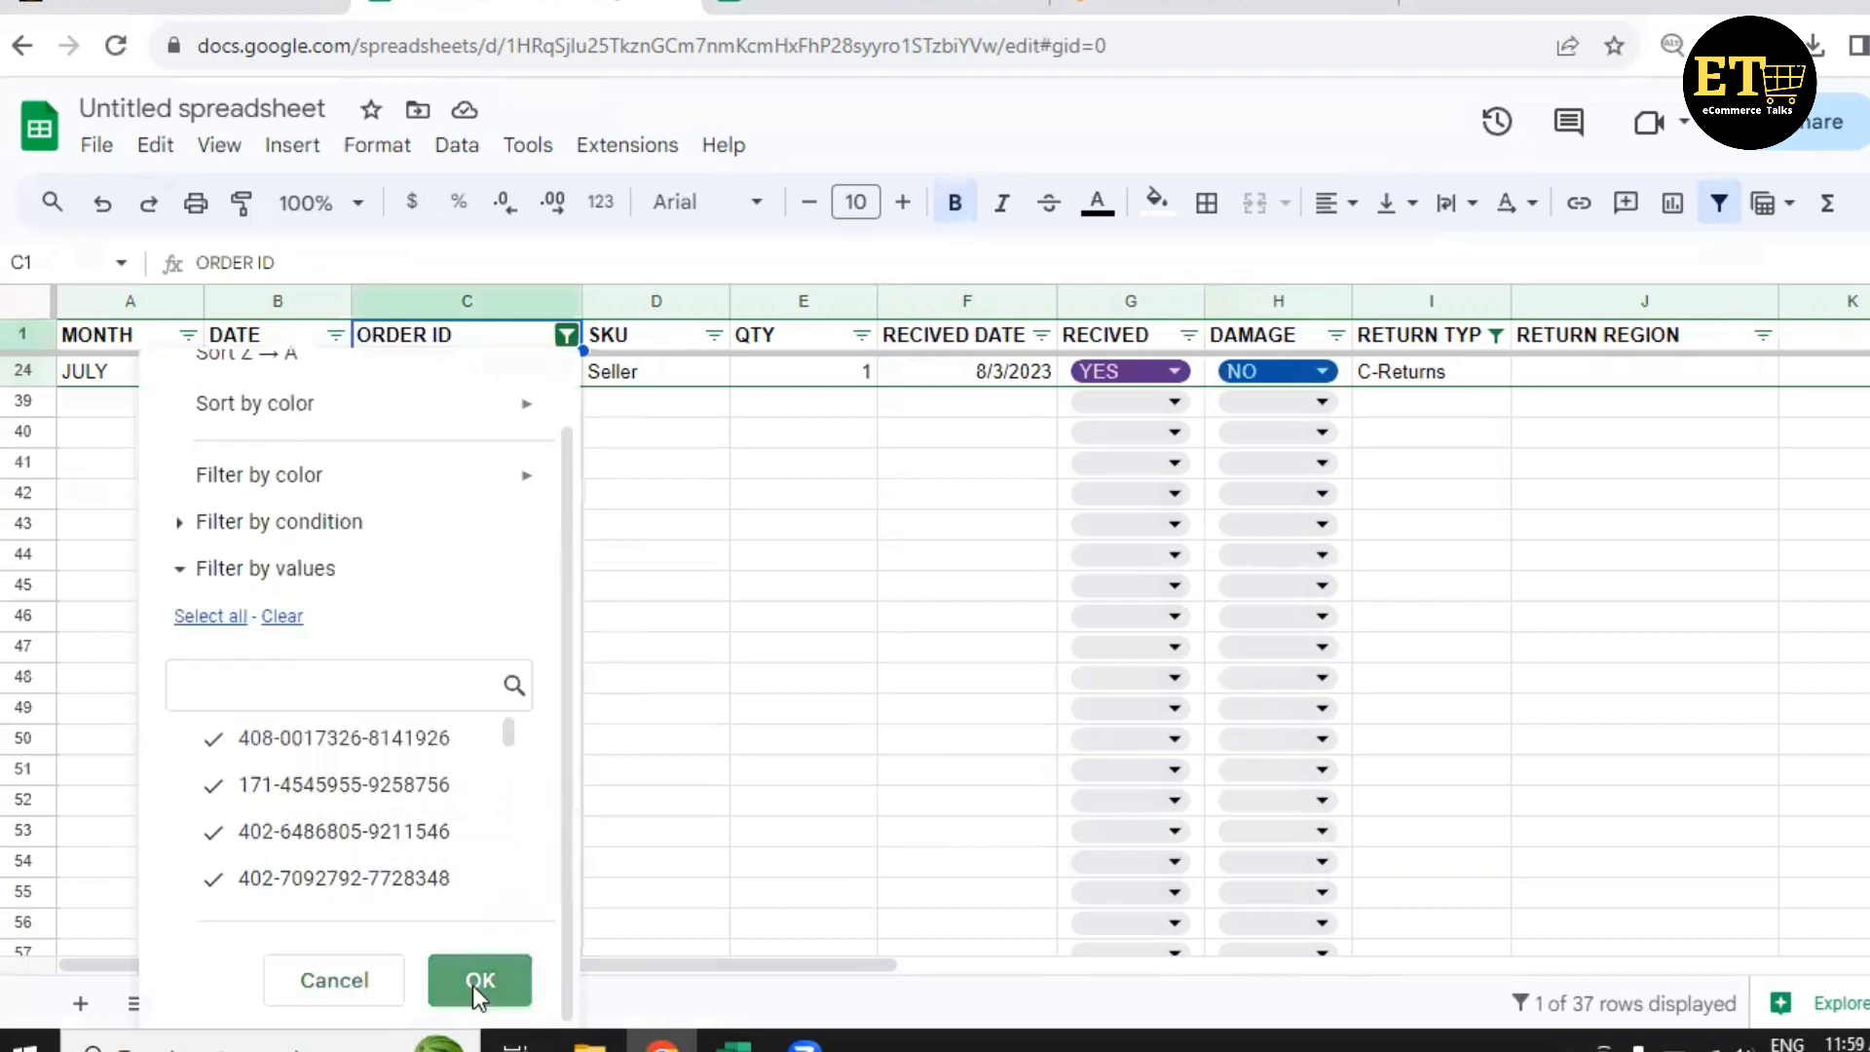
{"action": "left_click", "coordinate": [478, 980]}
{"action": "scroll", "coordinate": [517, 438], "scroll_direction": "up", "scroll_amount": 5}
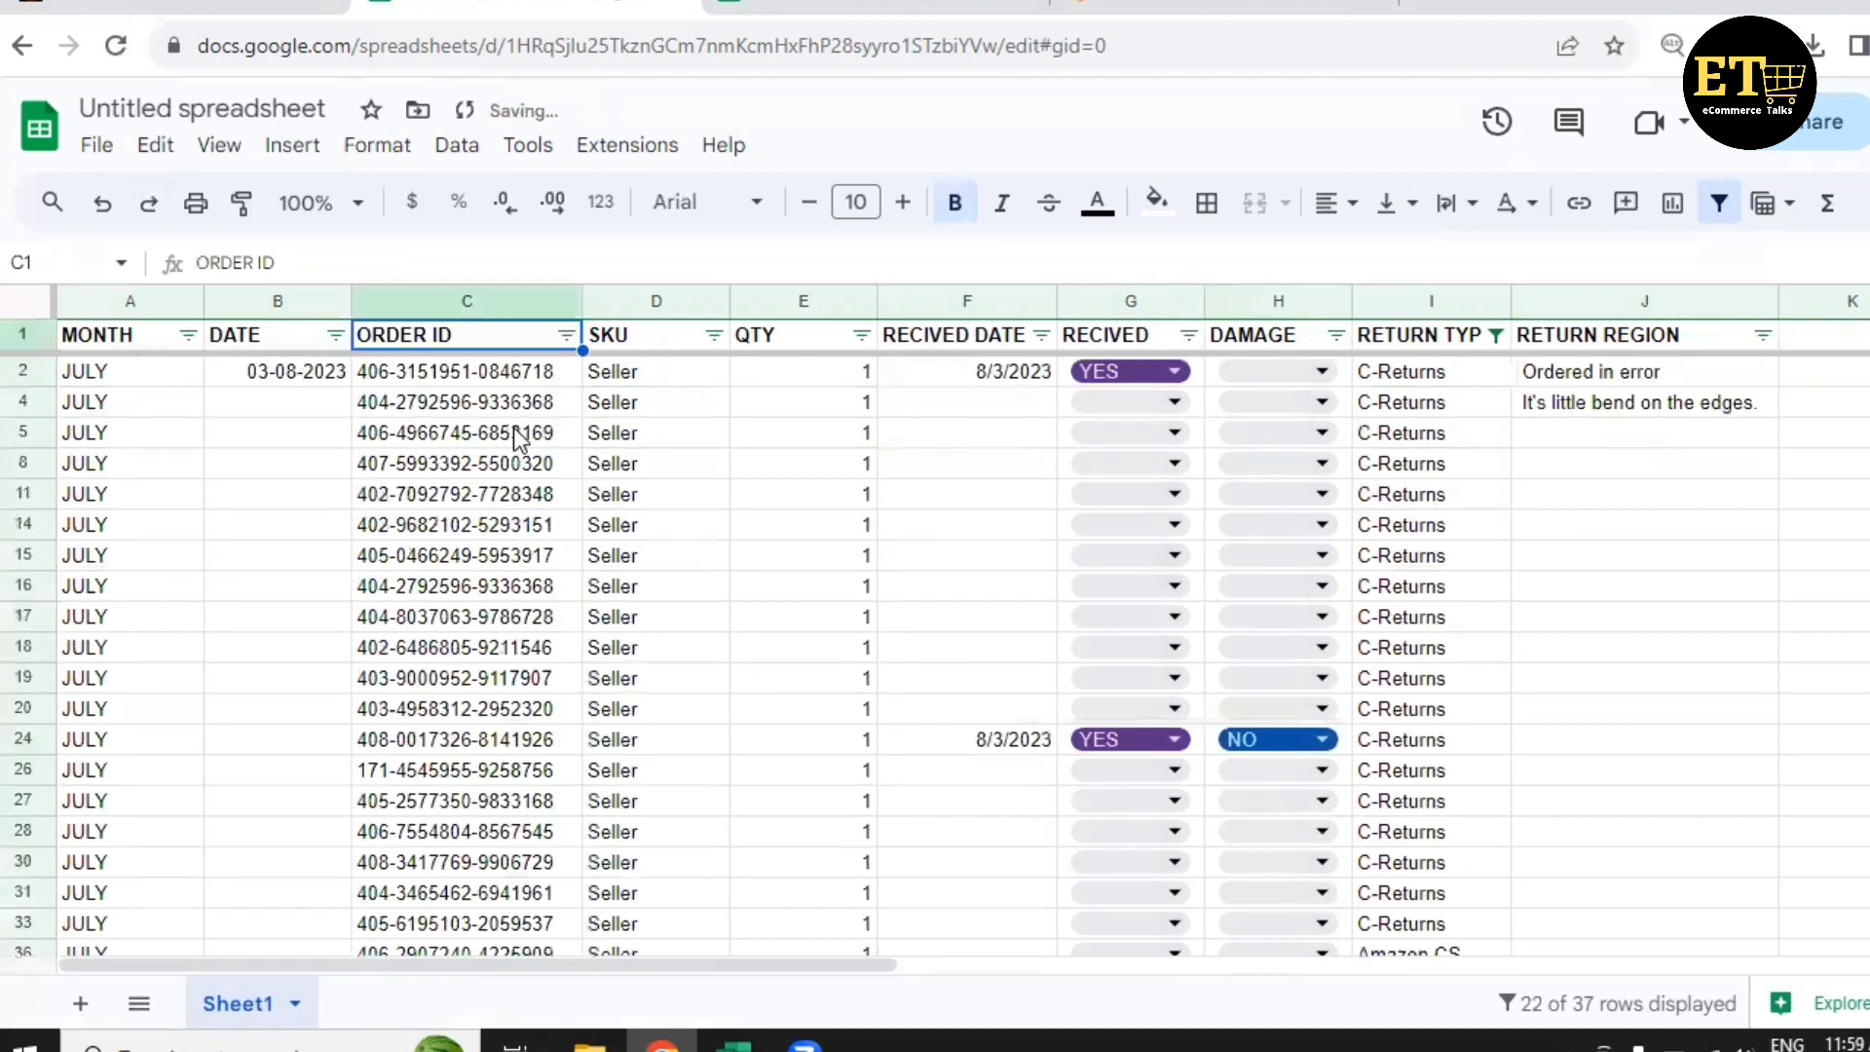
Examine the ORDER ID column for repeated order IDs, comparing the last entry in C38 with the rows above.
{"action": "scroll", "coordinate": [512, 428], "scroll_direction": "down", "scroll_amount": 6}
{"action": "left_click", "coordinate": [499, 493]}
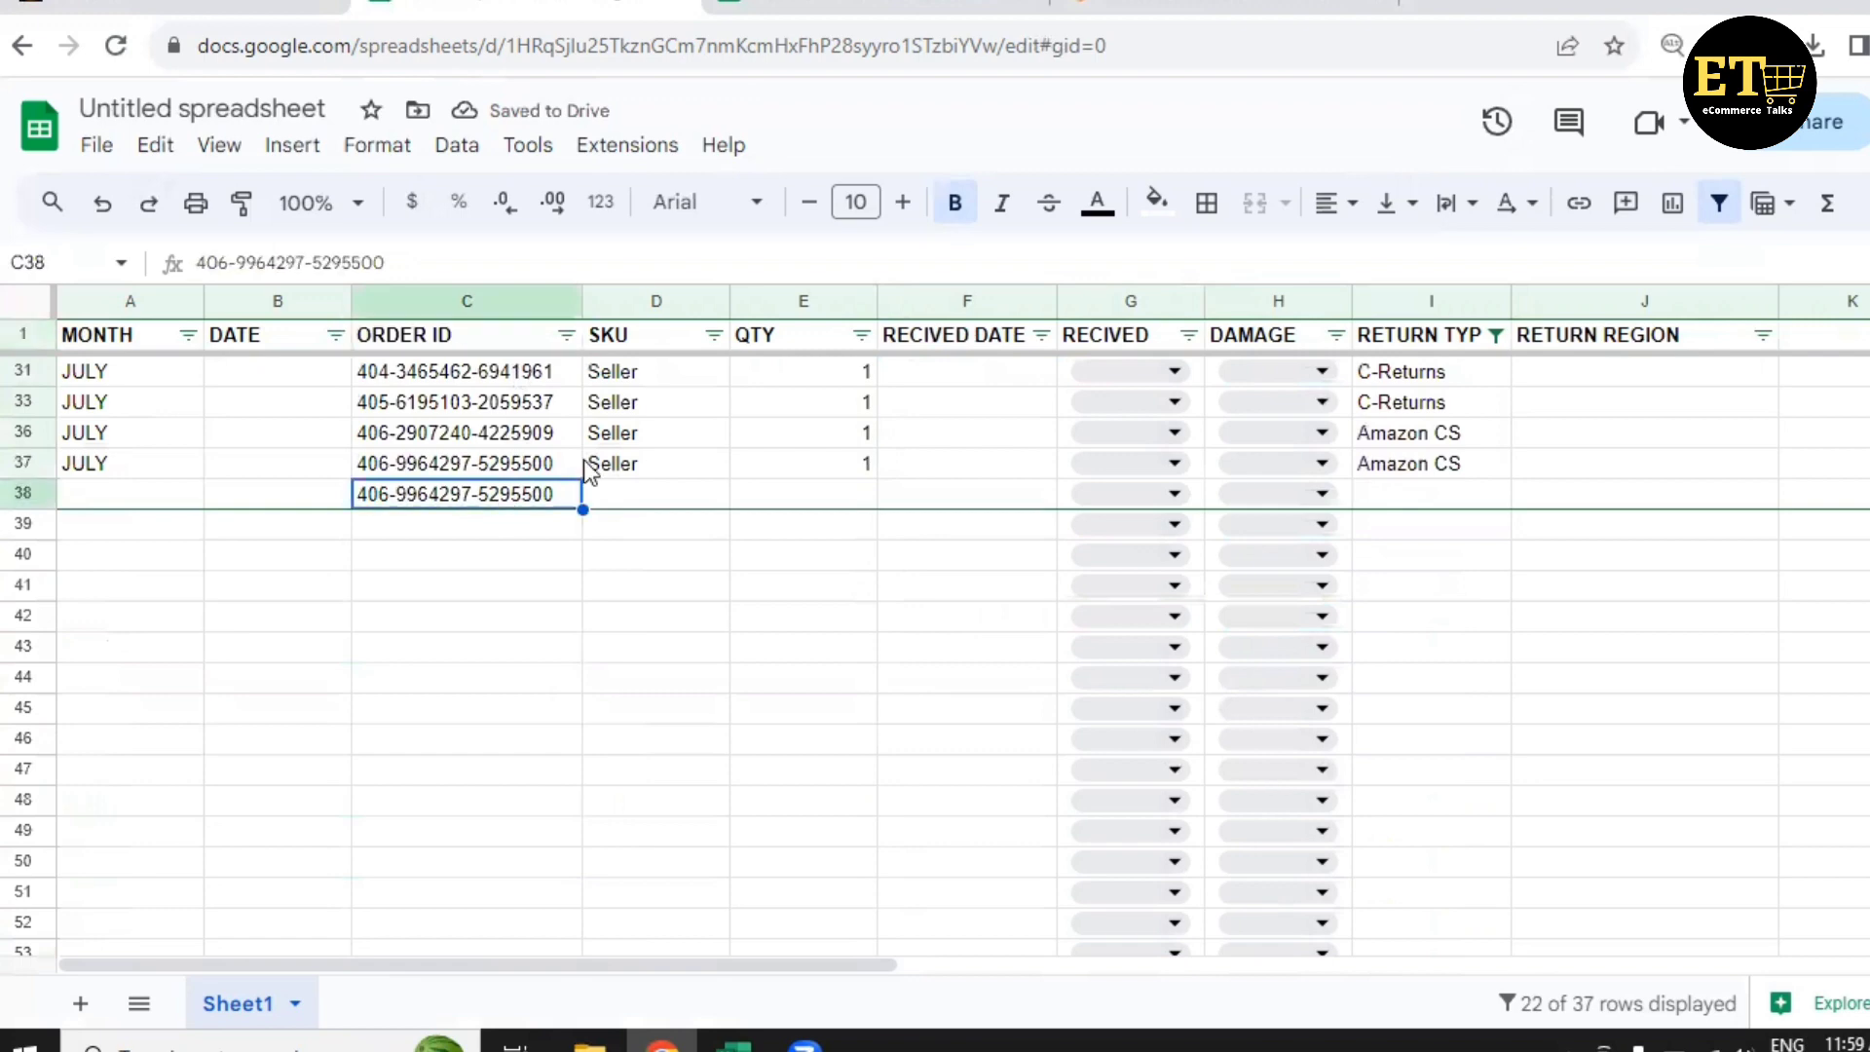
{"action": "scroll", "coordinate": [559, 530], "scroll_direction": "up", "scroll_amount": 6}
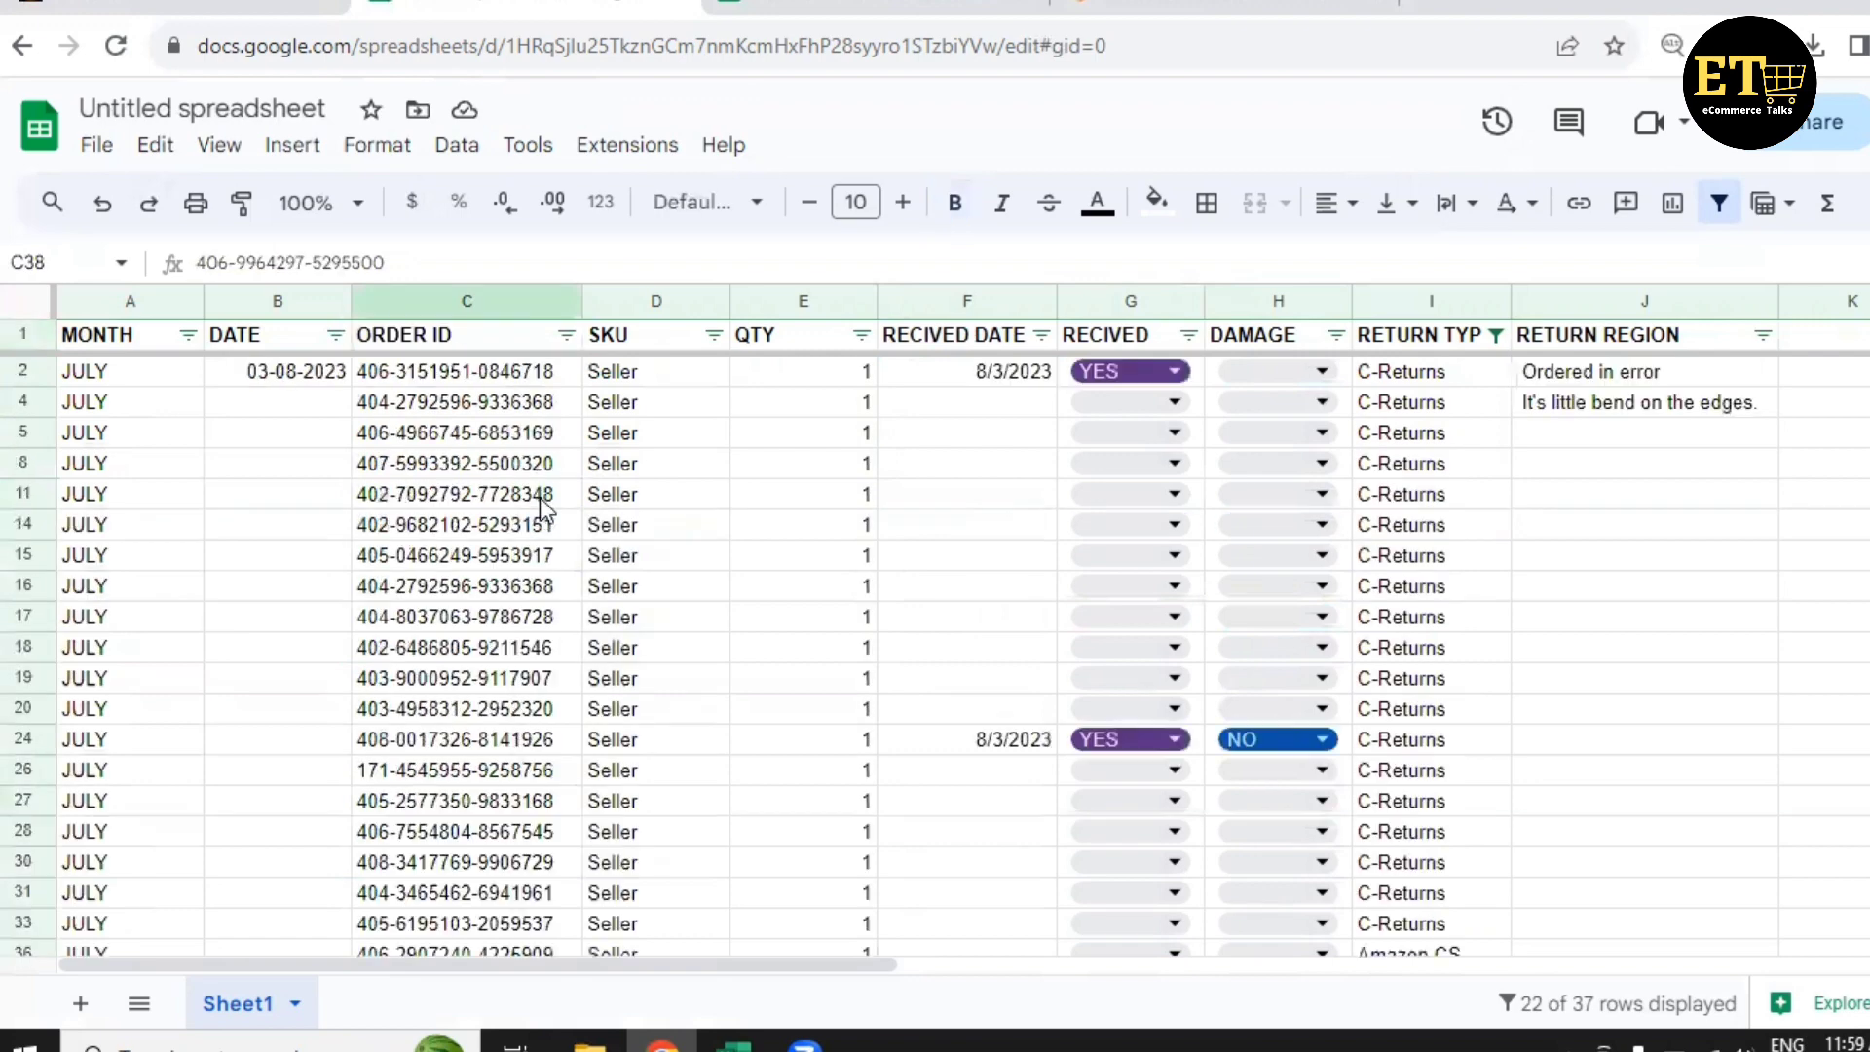
{"action": "scroll", "coordinate": [506, 454], "scroll_direction": "down", "scroll_amount": 6}
{"action": "scroll", "coordinate": [462, 643], "scroll_direction": "up", "scroll_amount": 3}
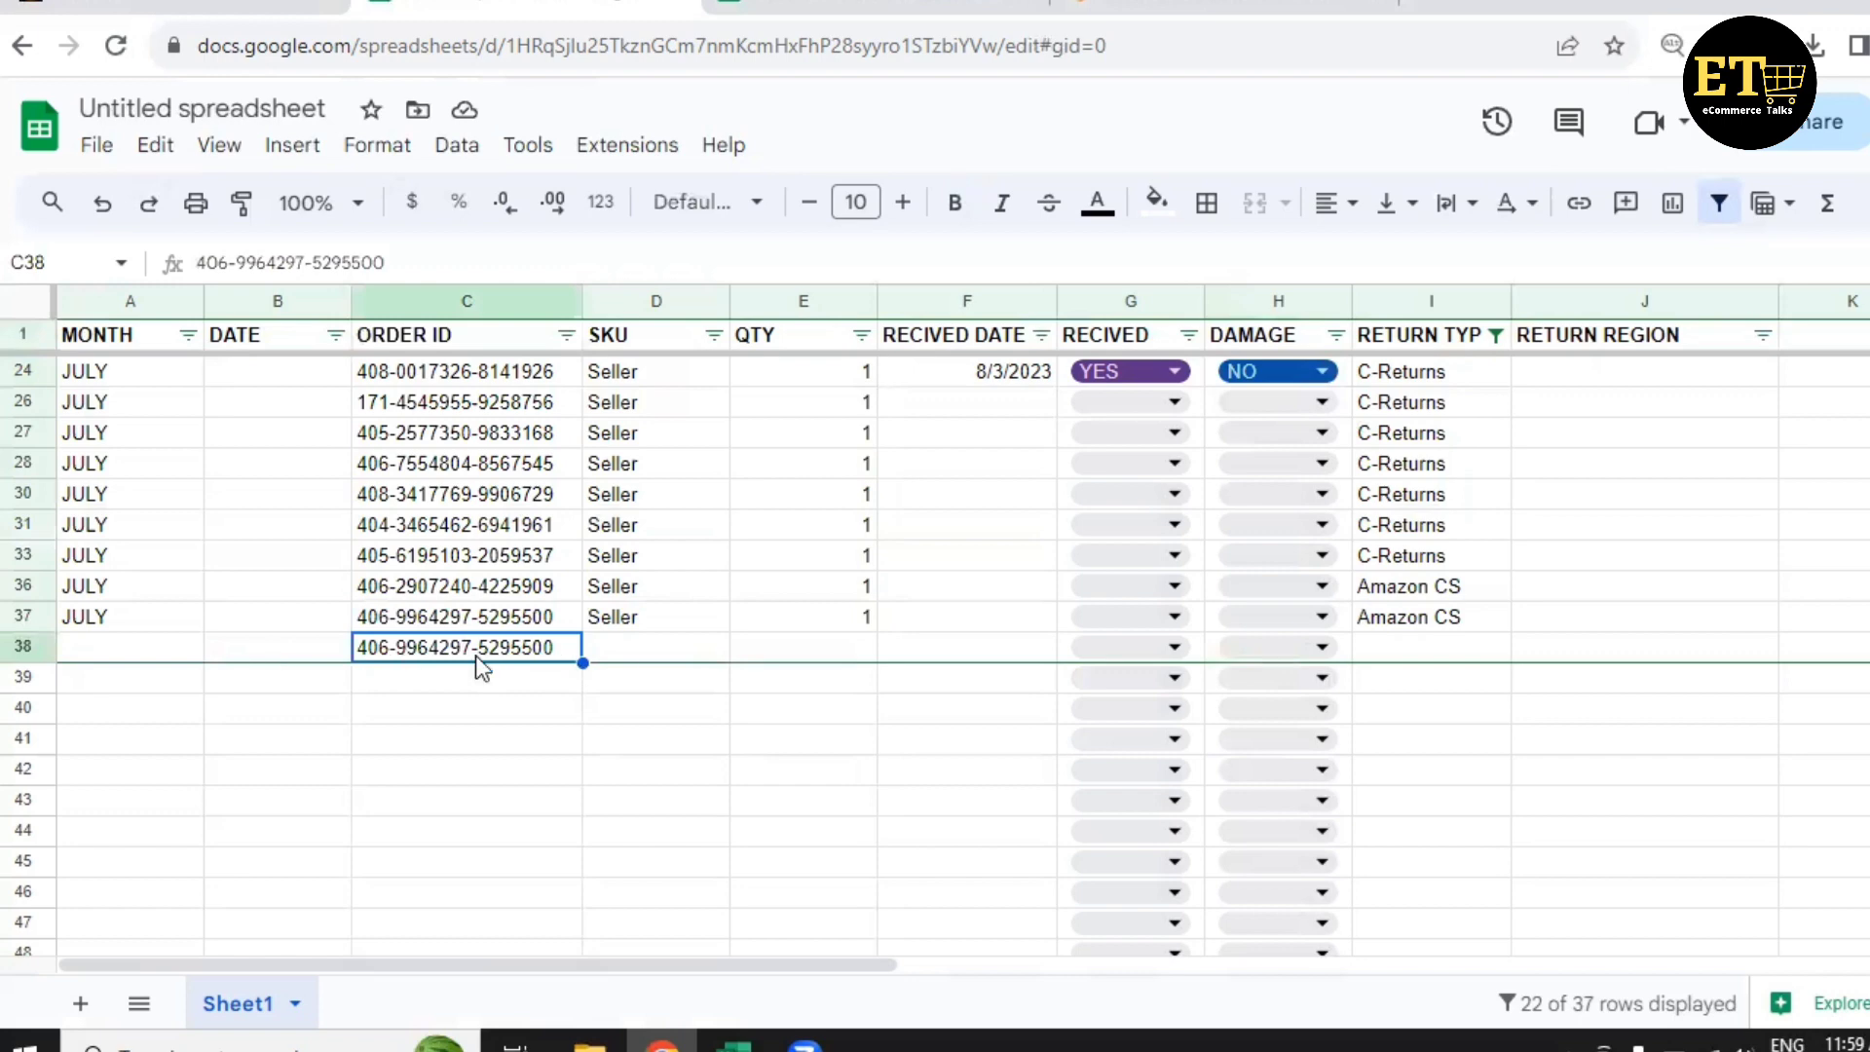
{"action": "left_click", "coordinate": [704, 641]}
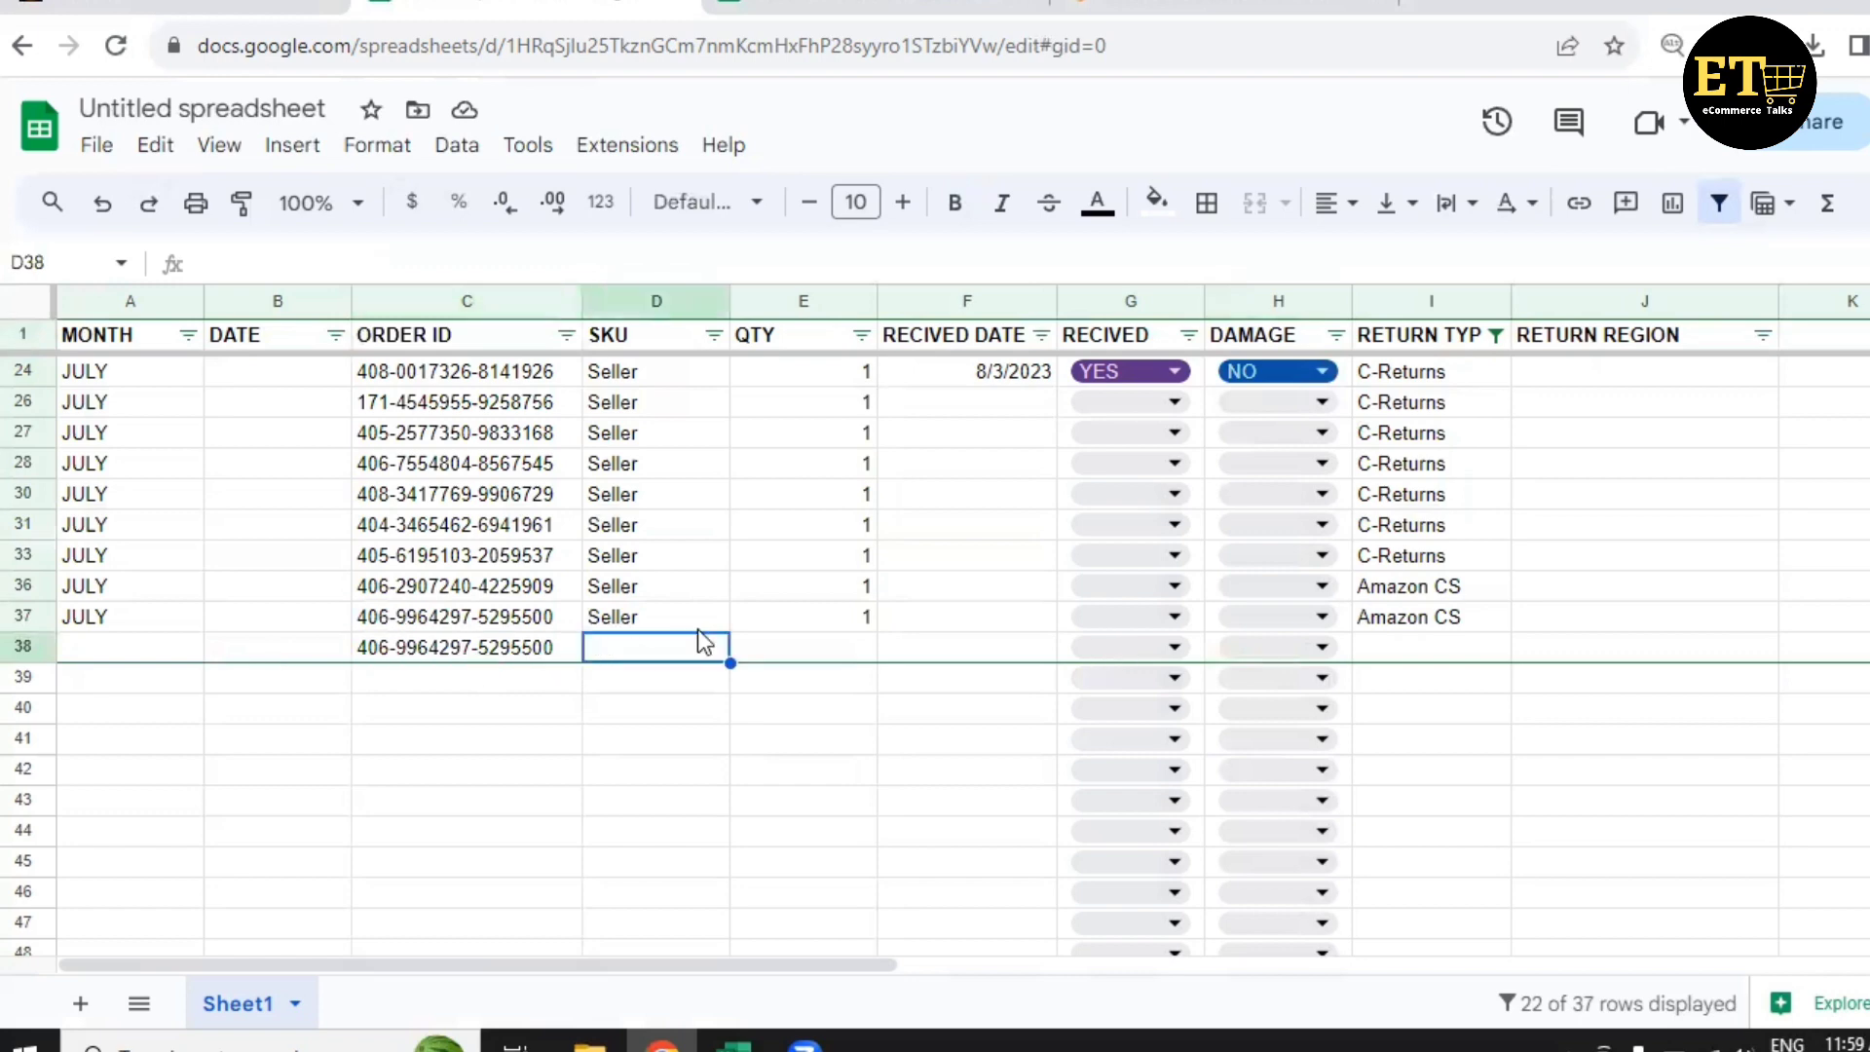
{"action": "left_click", "coordinate": [558, 643]}
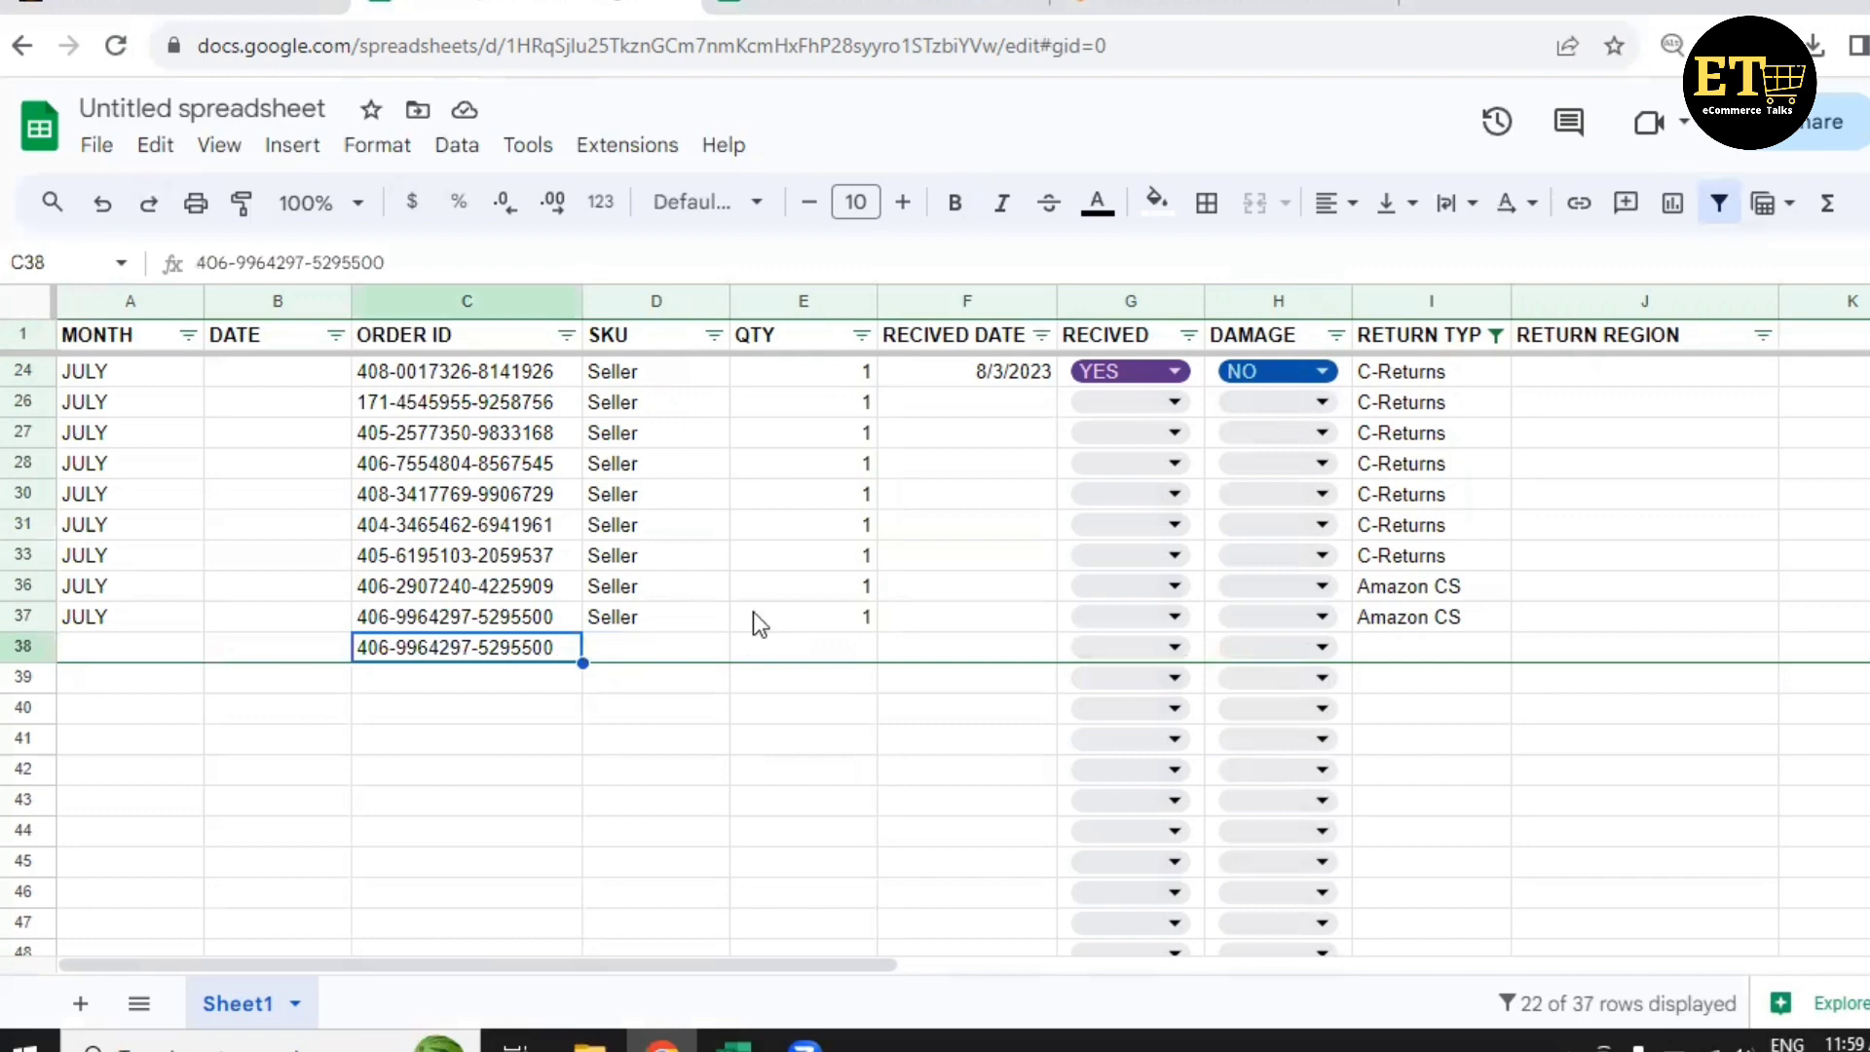
{"action": "scroll", "coordinate": [367, 466], "scroll_direction": "up", "scroll_amount": 5}
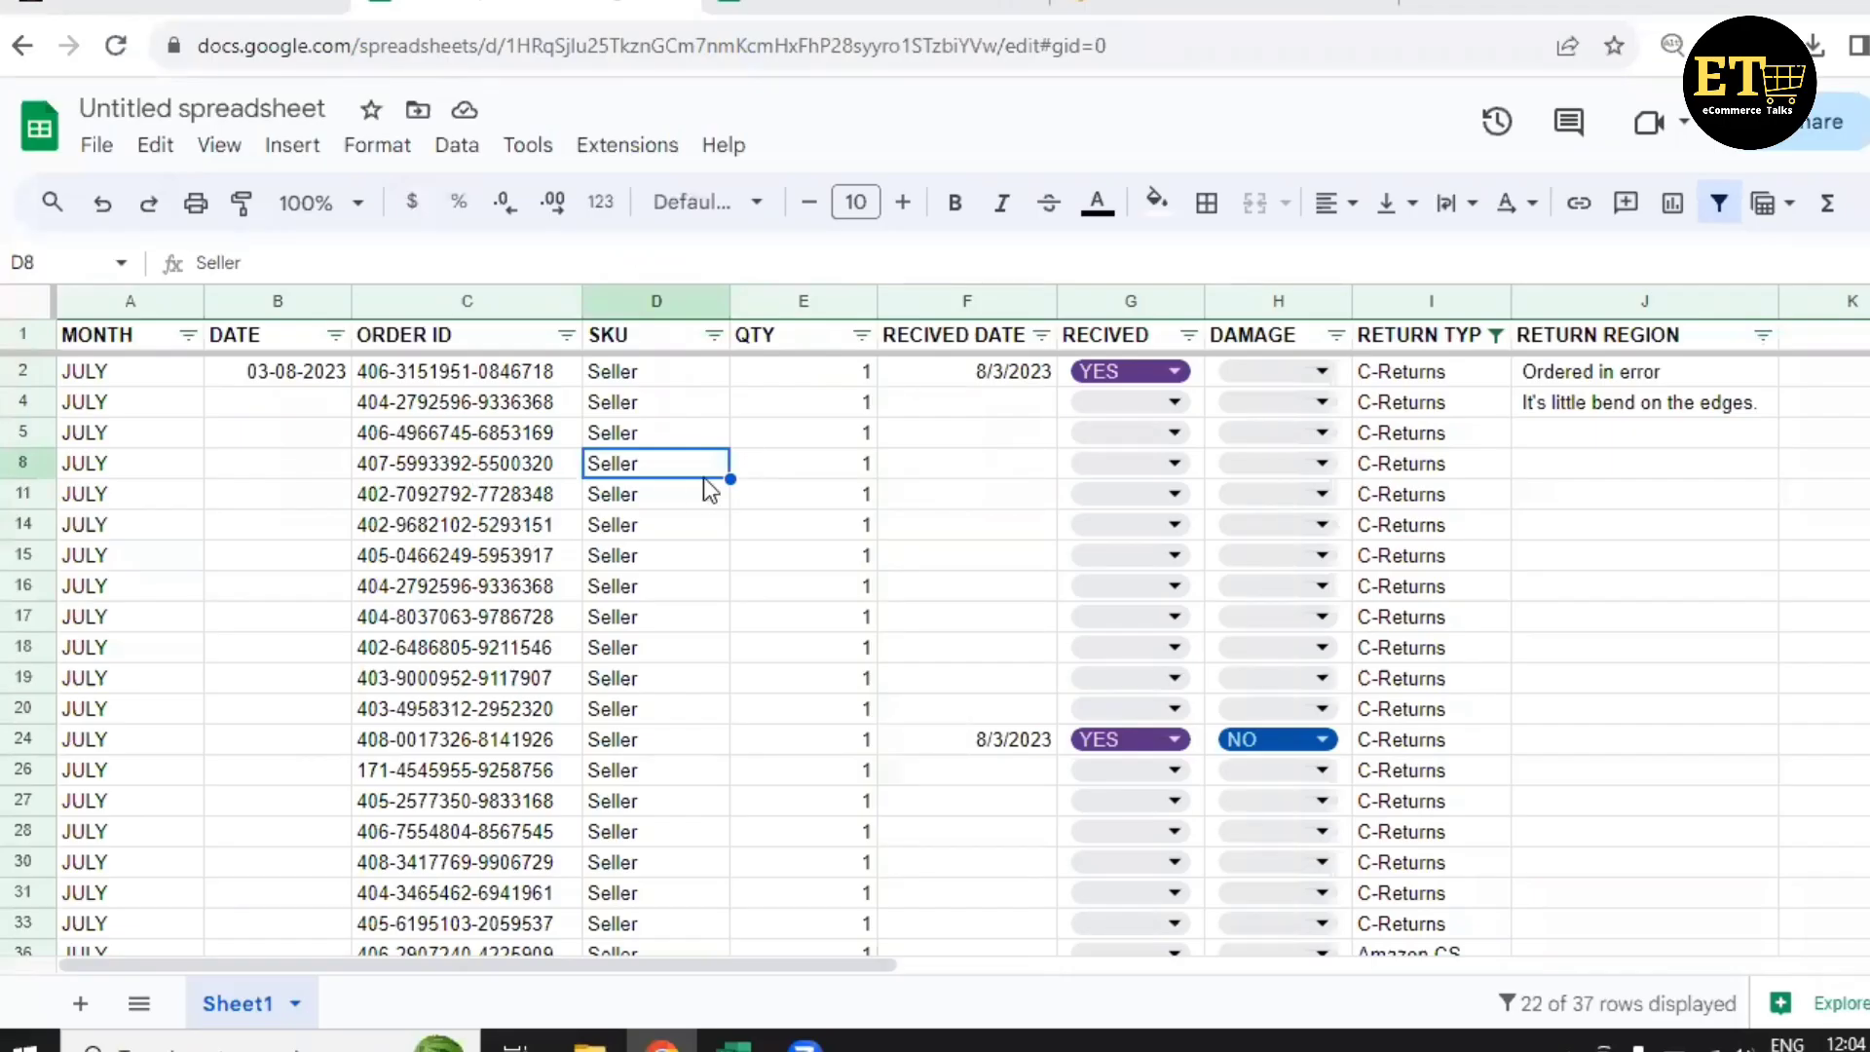
{"action": "left_click", "coordinate": [487, 458]}
{"action": "scroll", "coordinate": [487, 454], "scroll_direction": "down", "scroll_amount": 3}
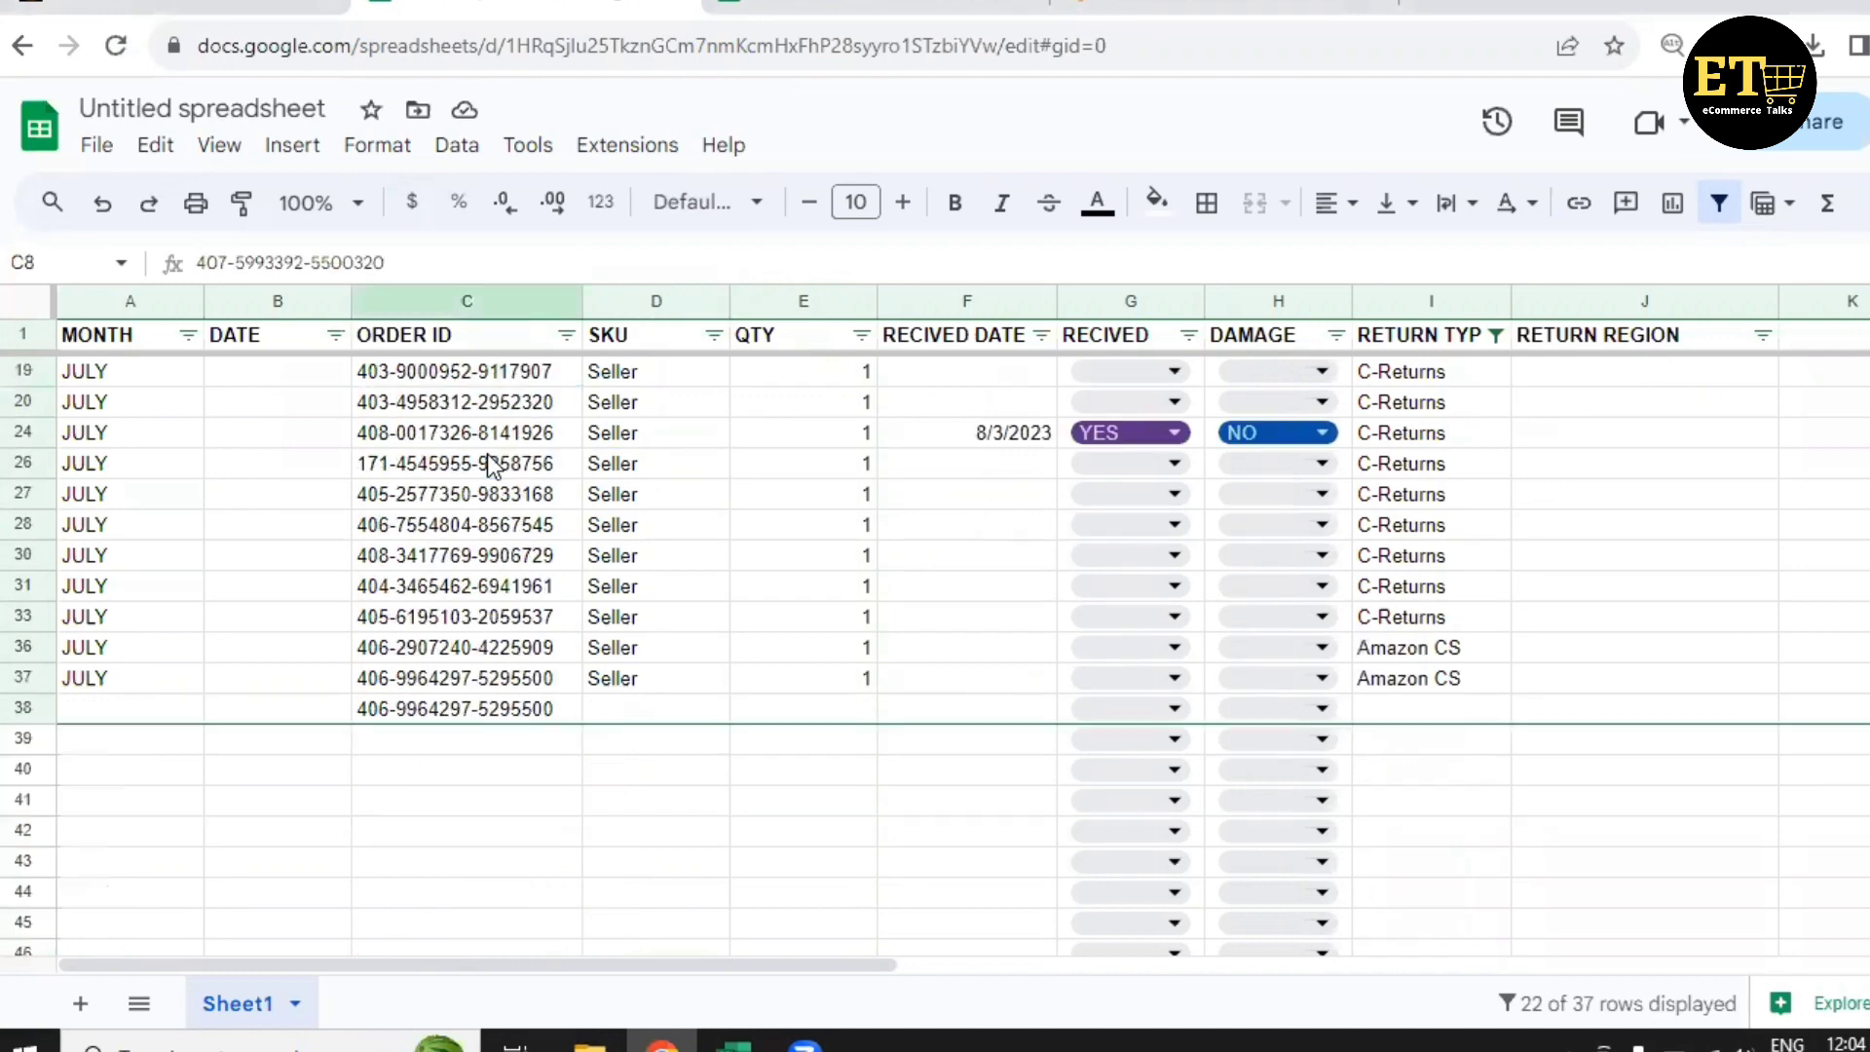
{"action": "scroll", "coordinate": [487, 454], "scroll_direction": "up", "scroll_amount": 5}
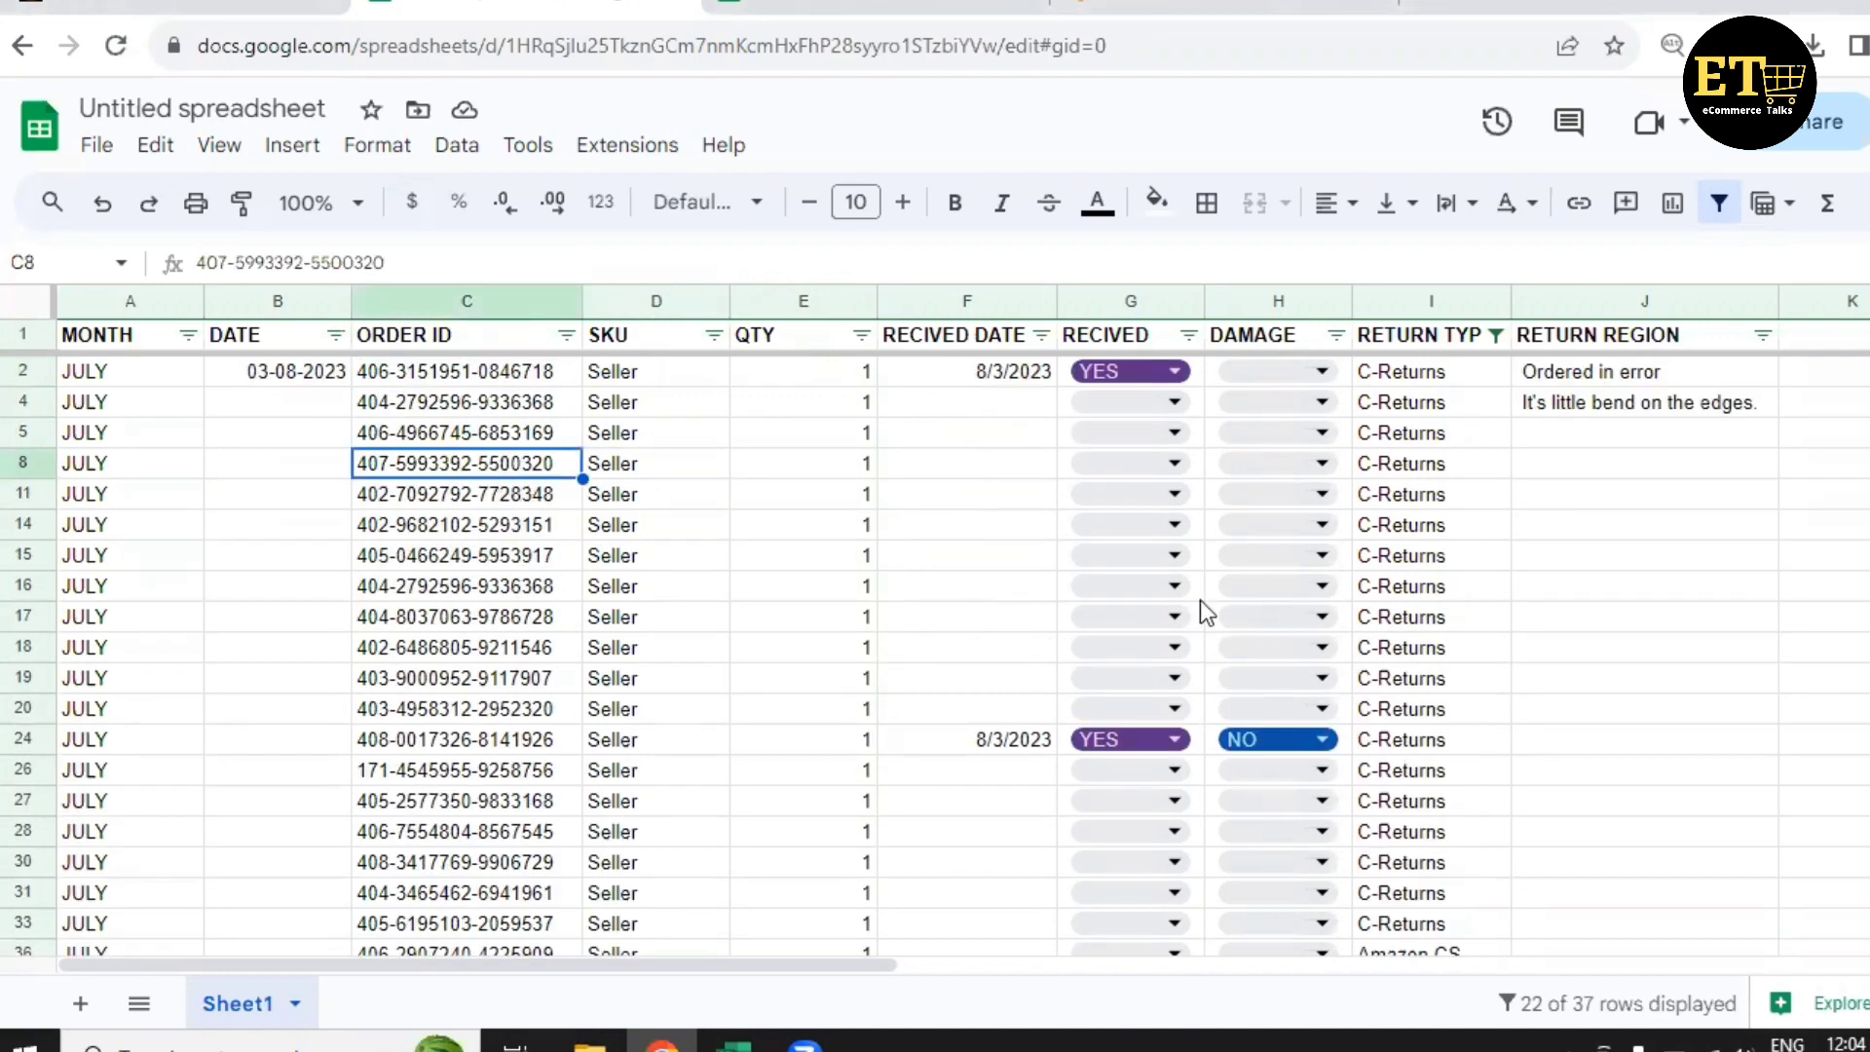
Start a conditional formatting rule on the whole ORDER ID column using the Custom formula is condition.
{"action": "left_click", "coordinate": [475, 297]}
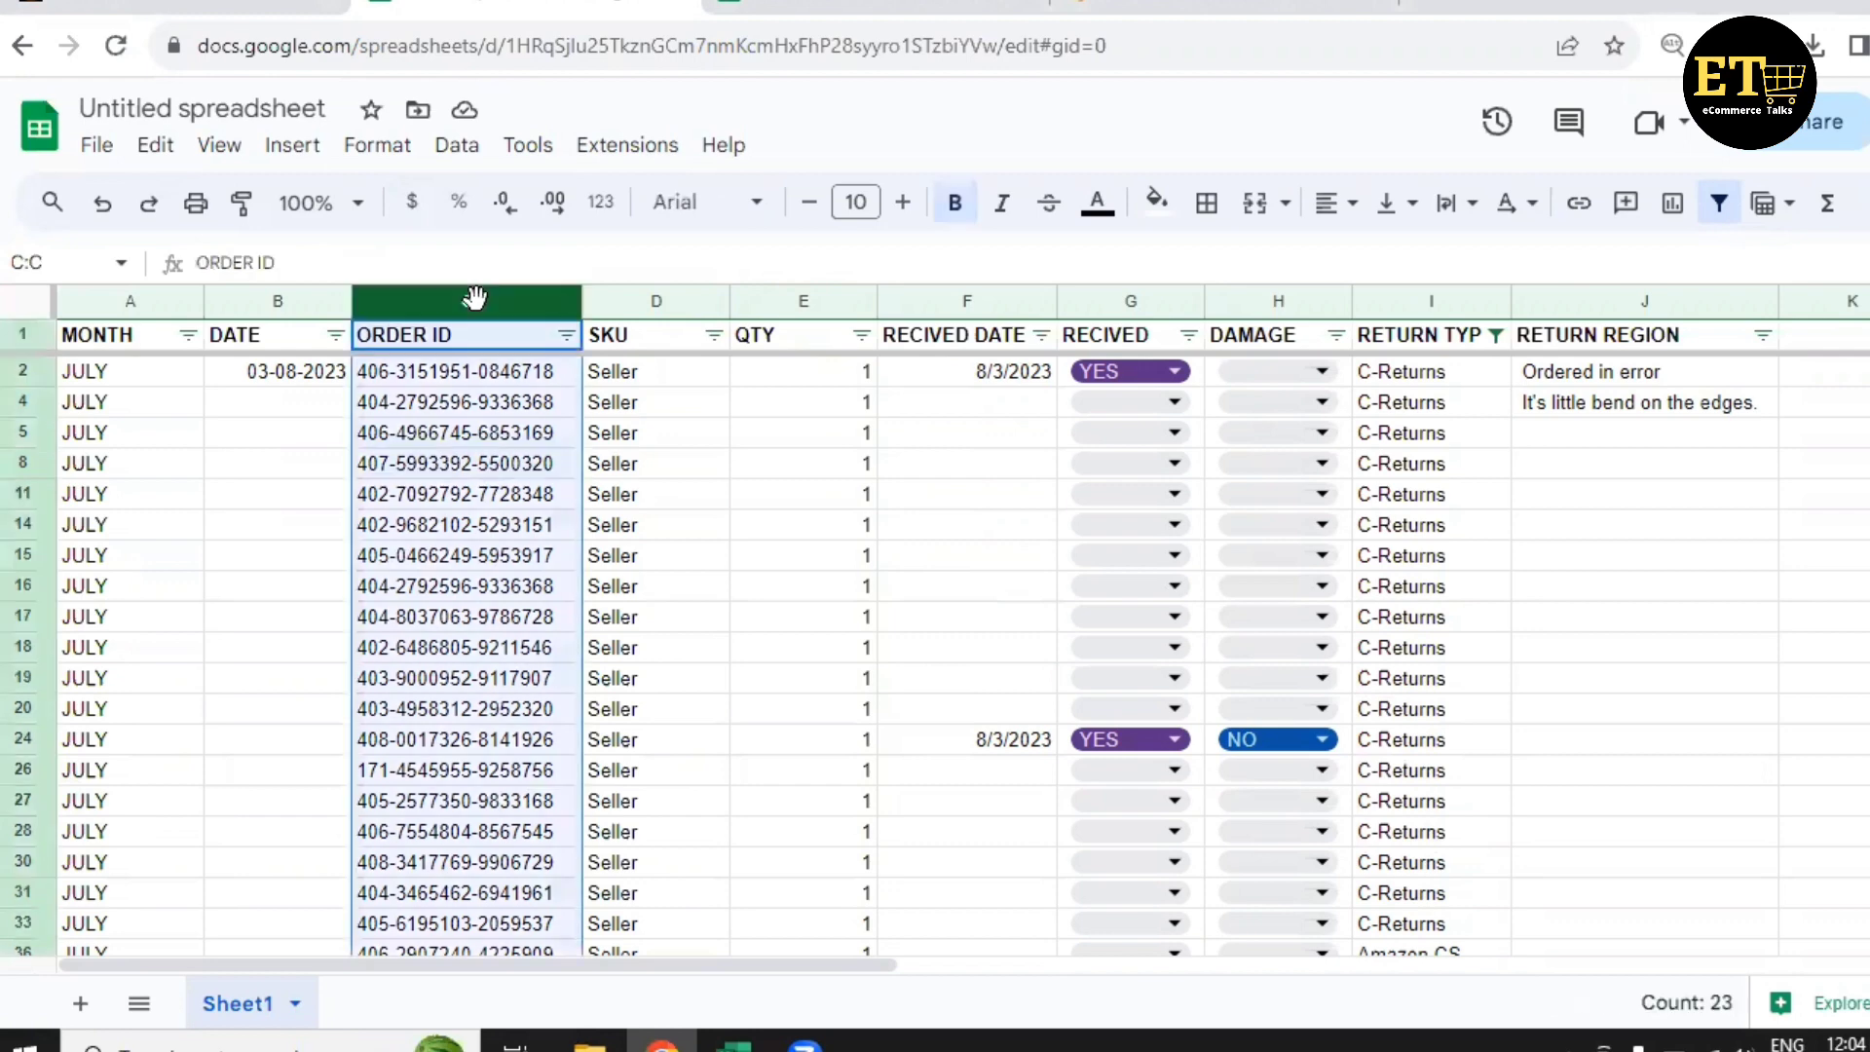
{"action": "left_click", "coordinate": [392, 148]}
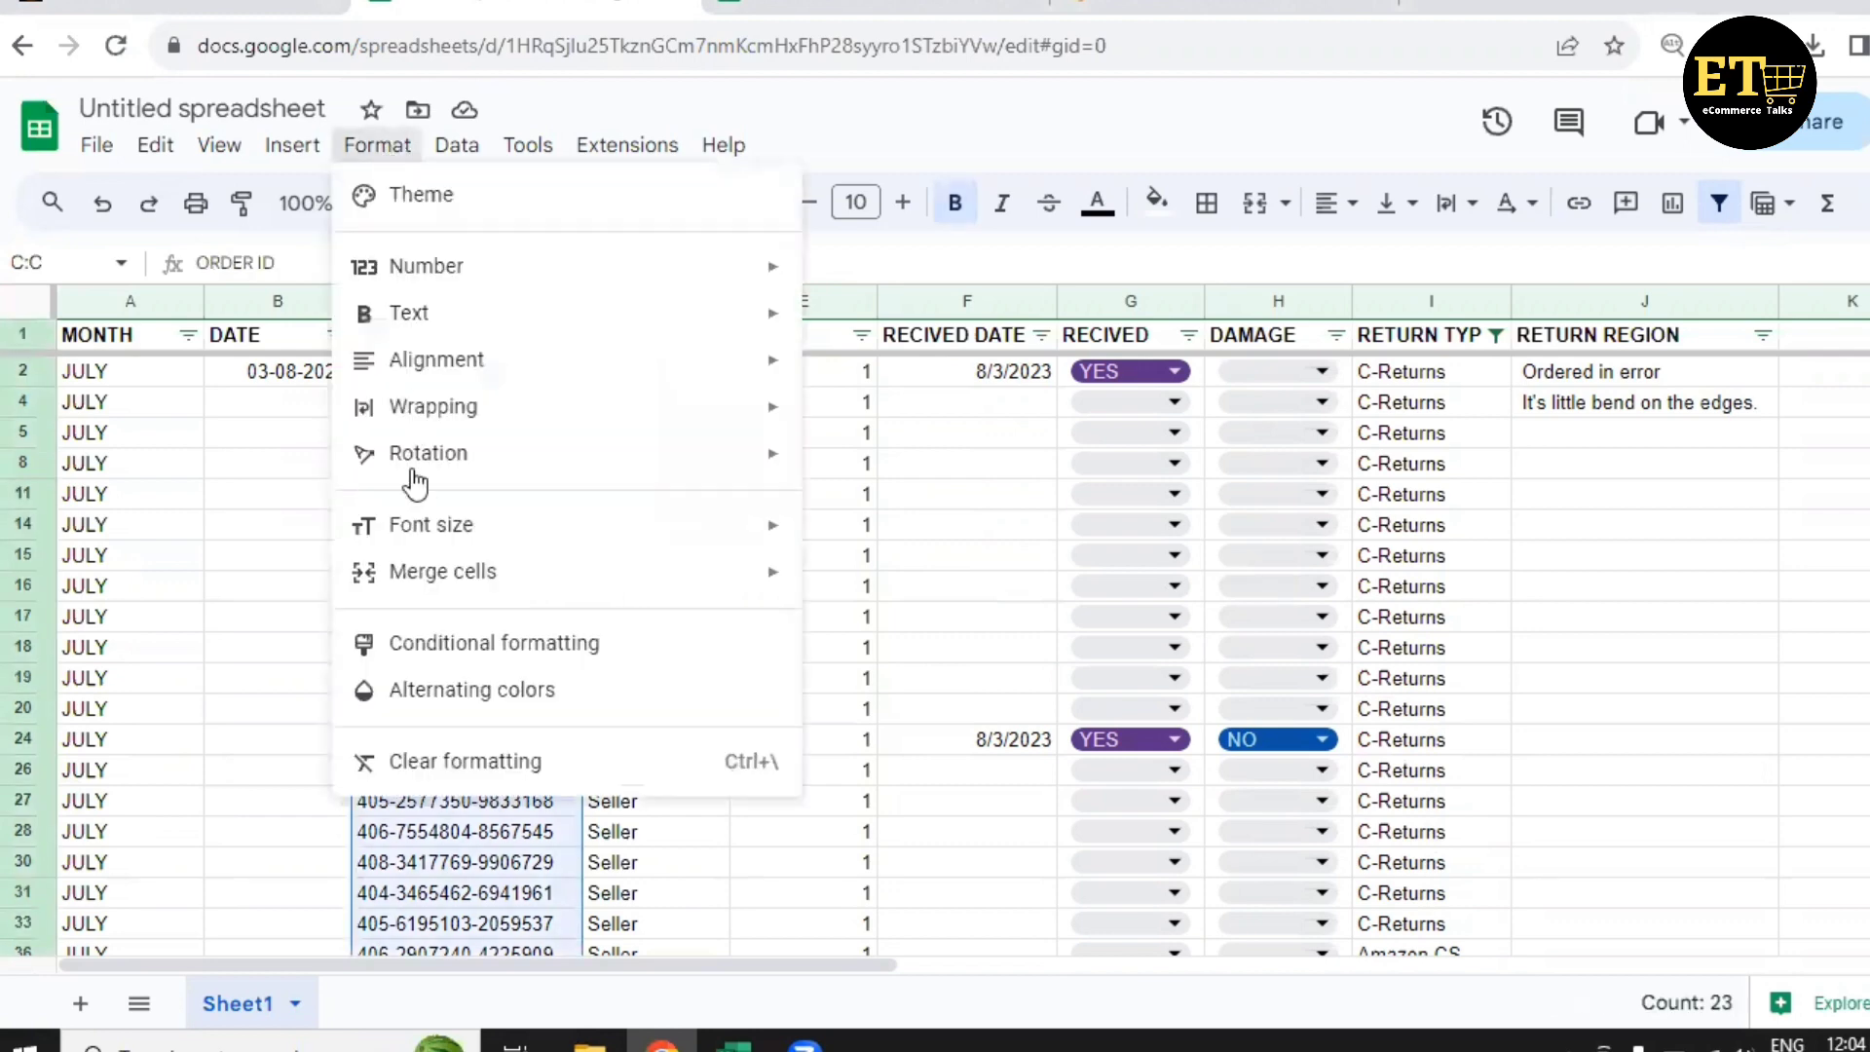
{"action": "left_click", "coordinate": [510, 643]}
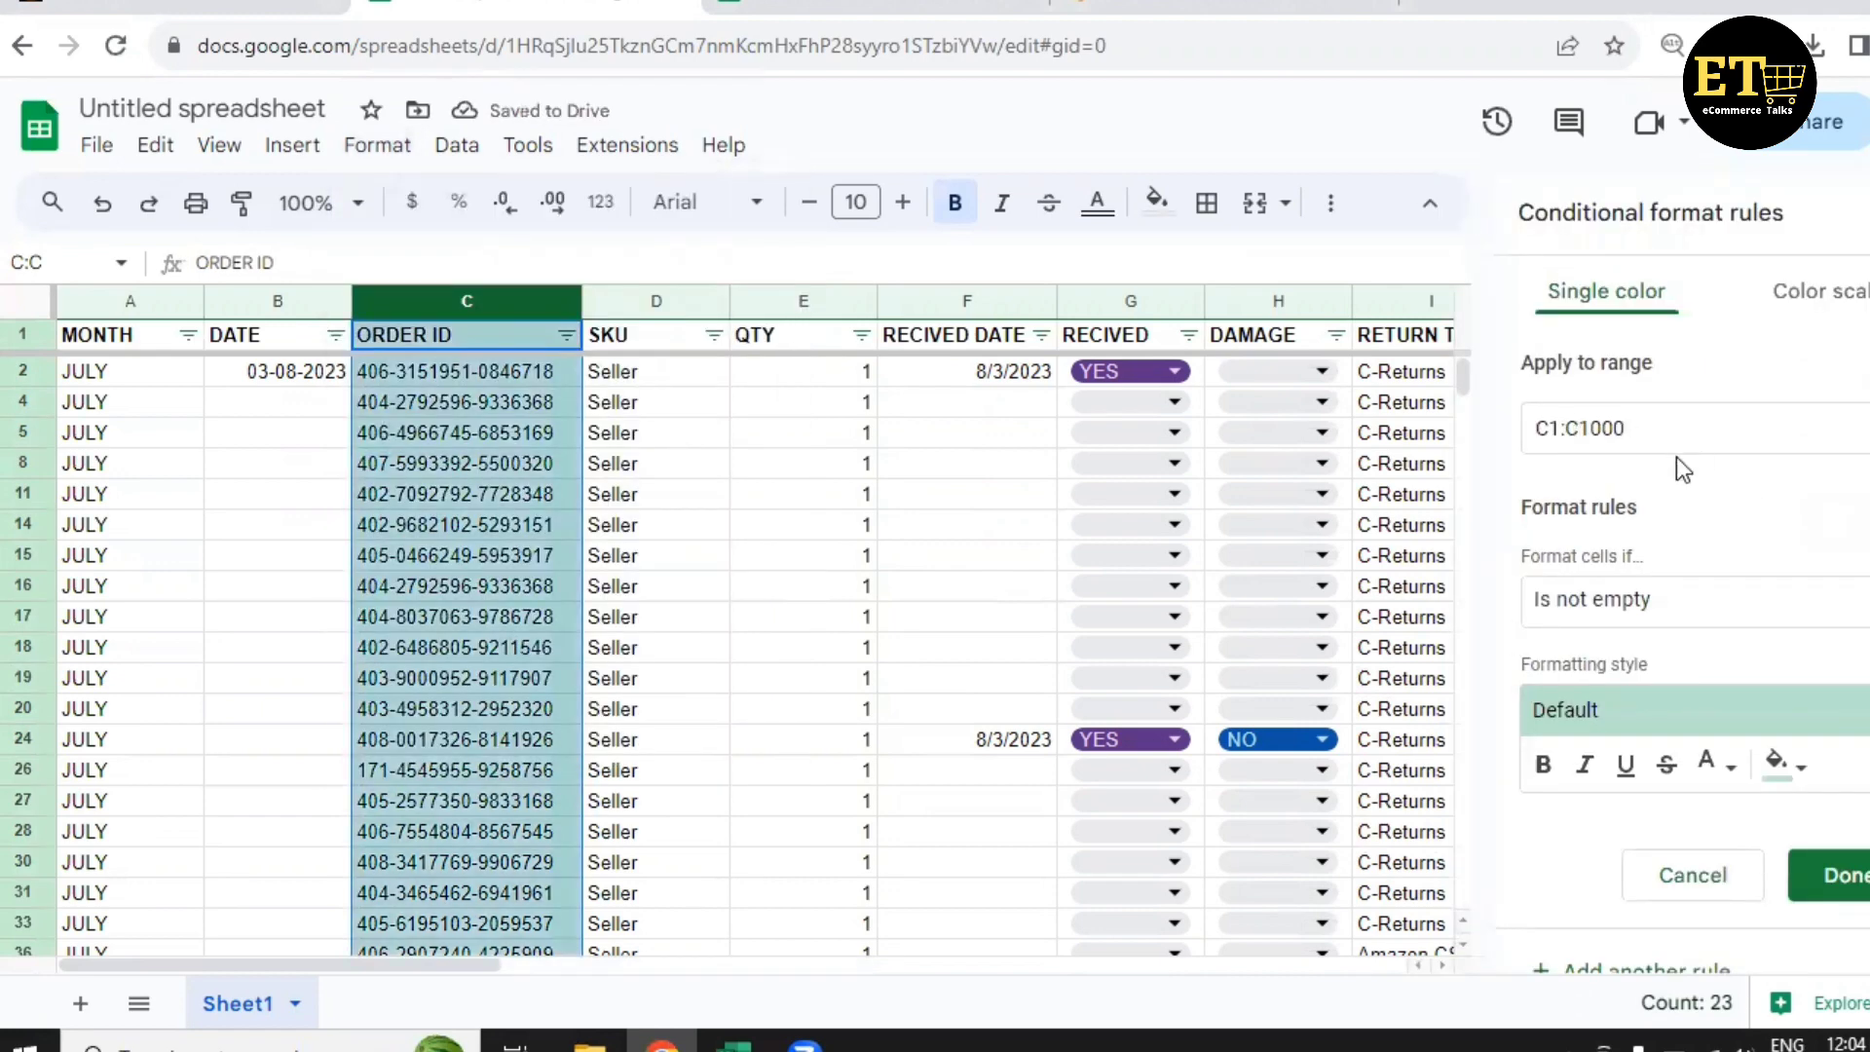
{"action": "scroll", "coordinate": [1656, 526], "scroll_direction": "down", "scroll_amount": 1}
{"action": "left_click", "coordinate": [1636, 580]}
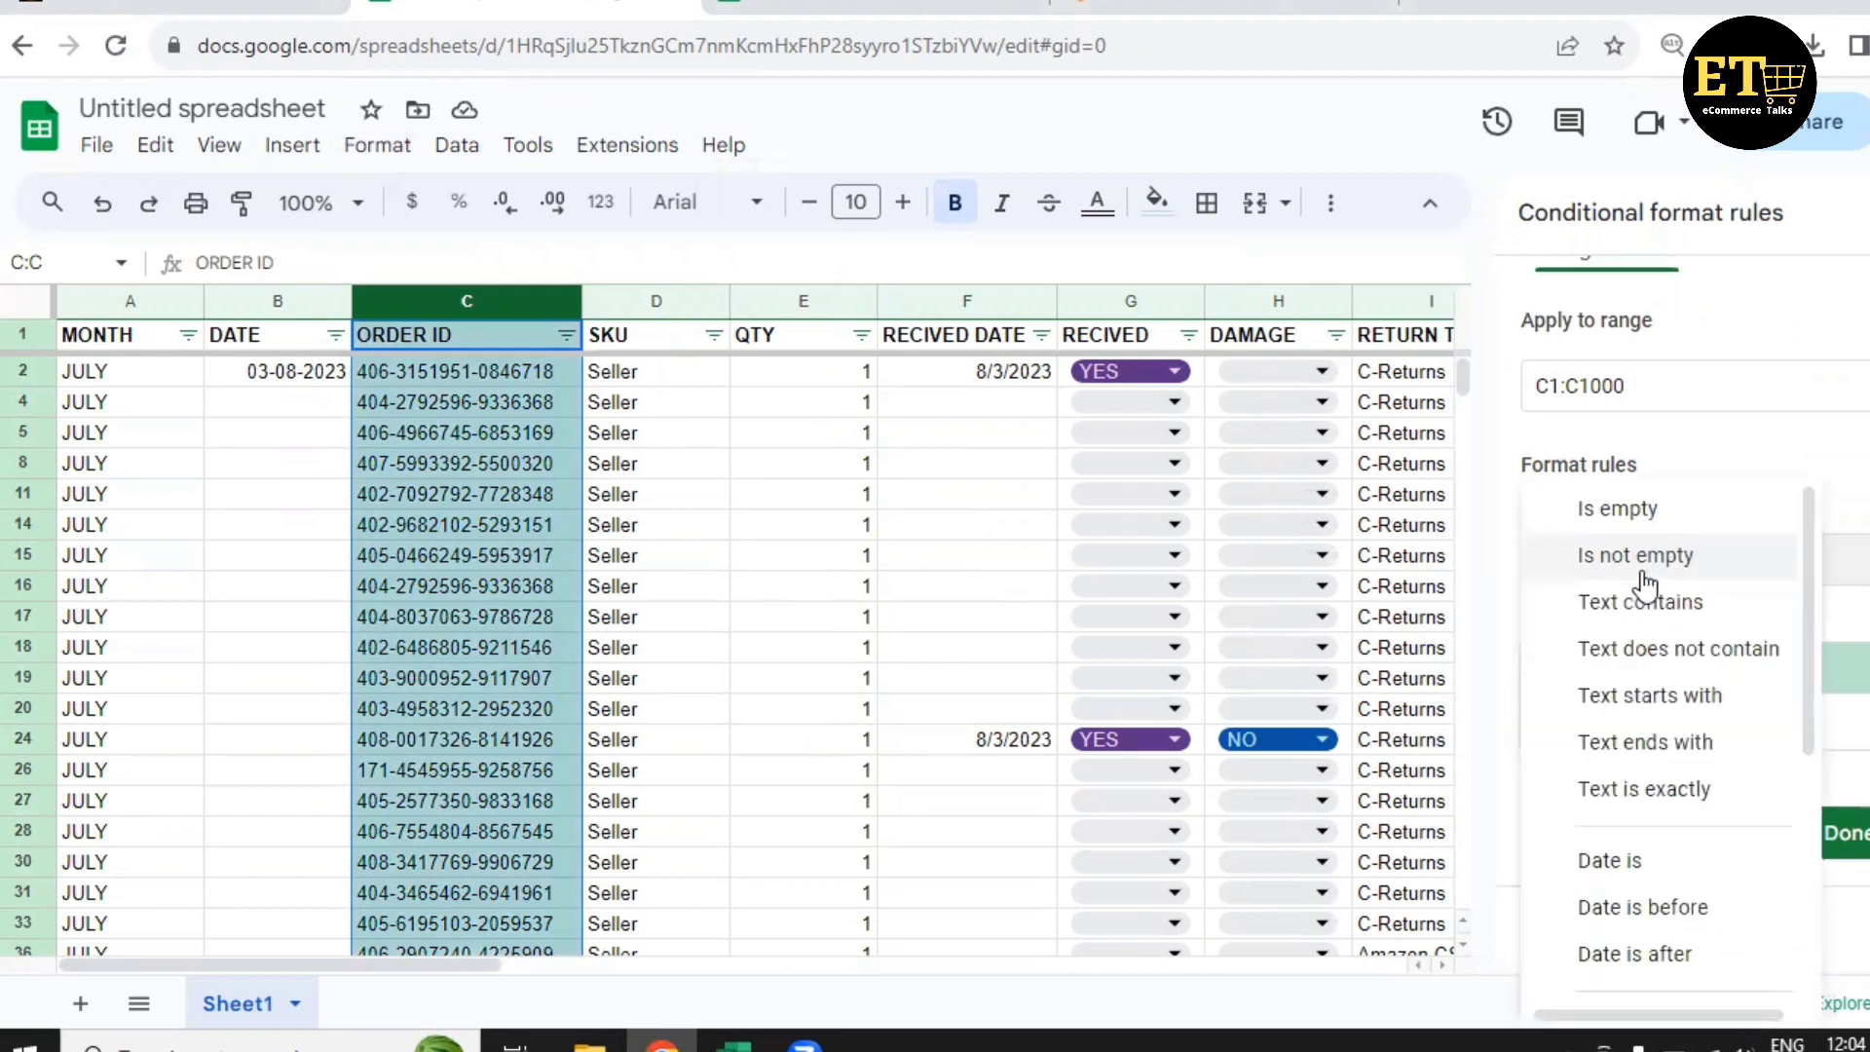
{"action": "scroll", "coordinate": [1661, 821], "scroll_direction": "down", "scroll_amount": 4}
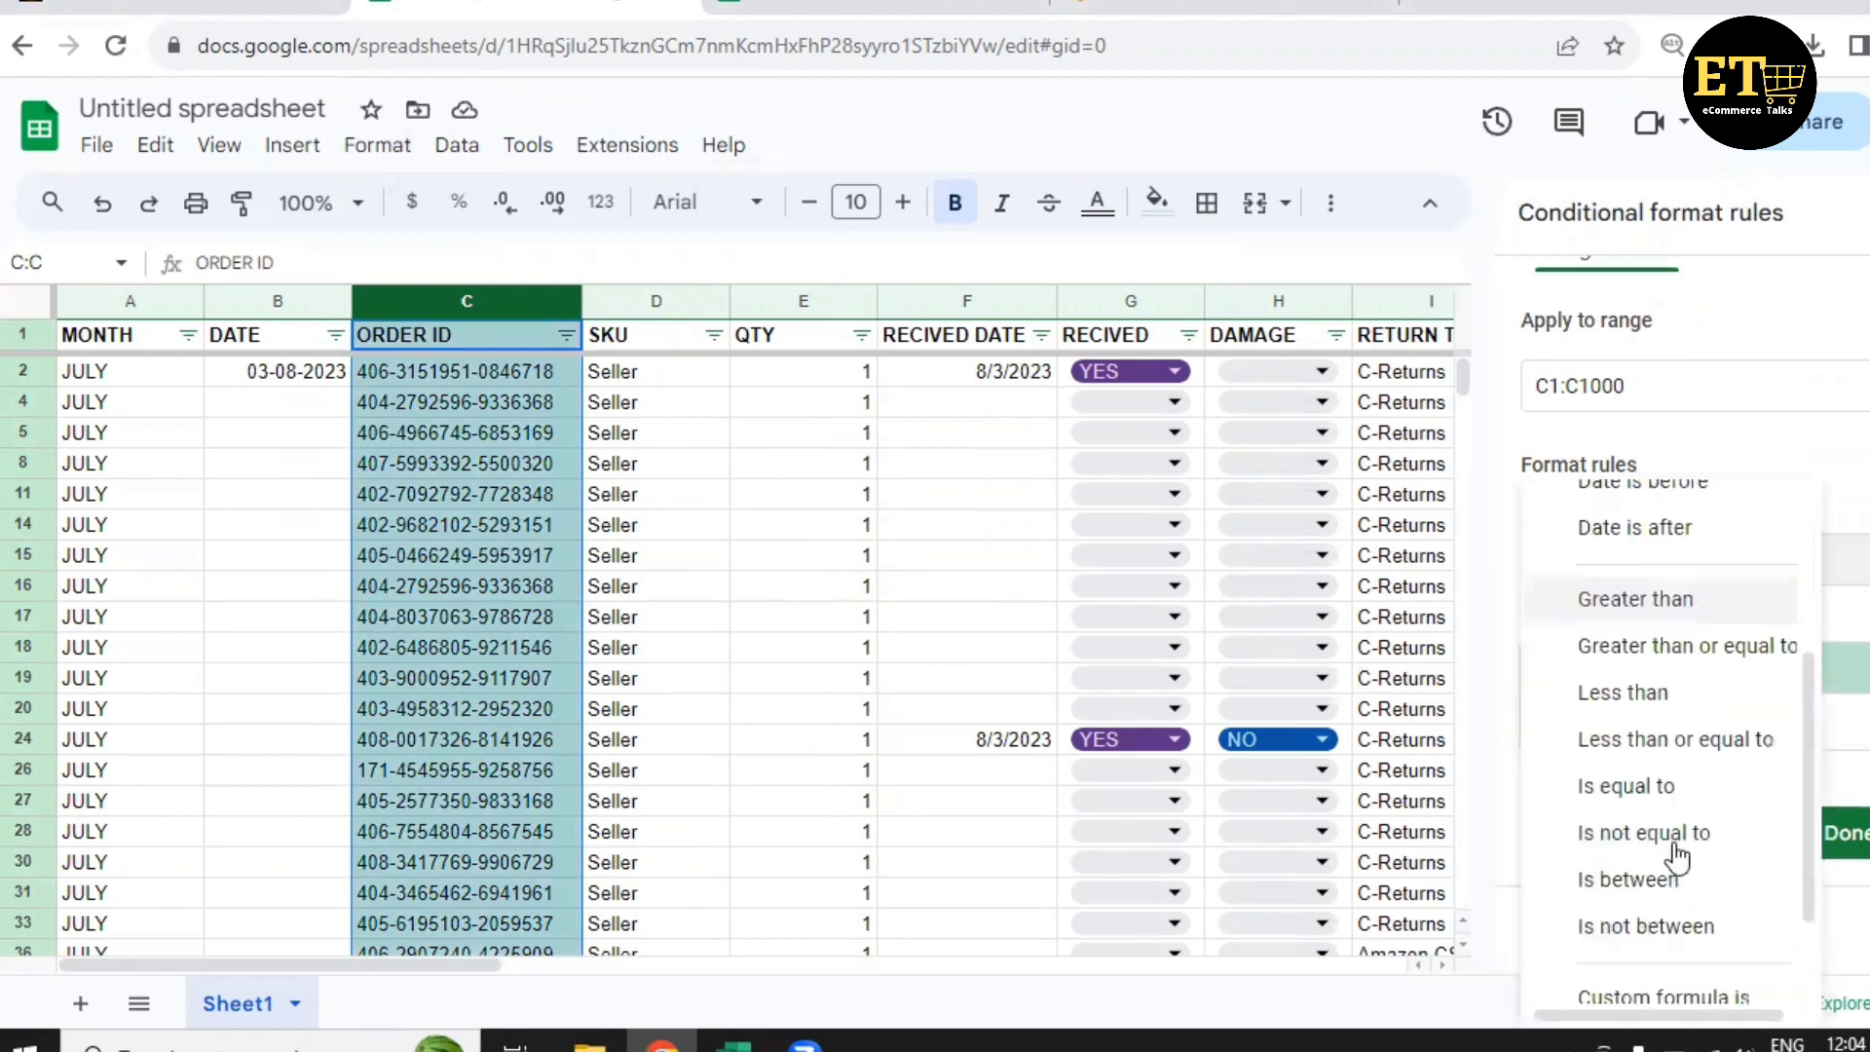
{"action": "left_click", "coordinate": [1675, 980]}
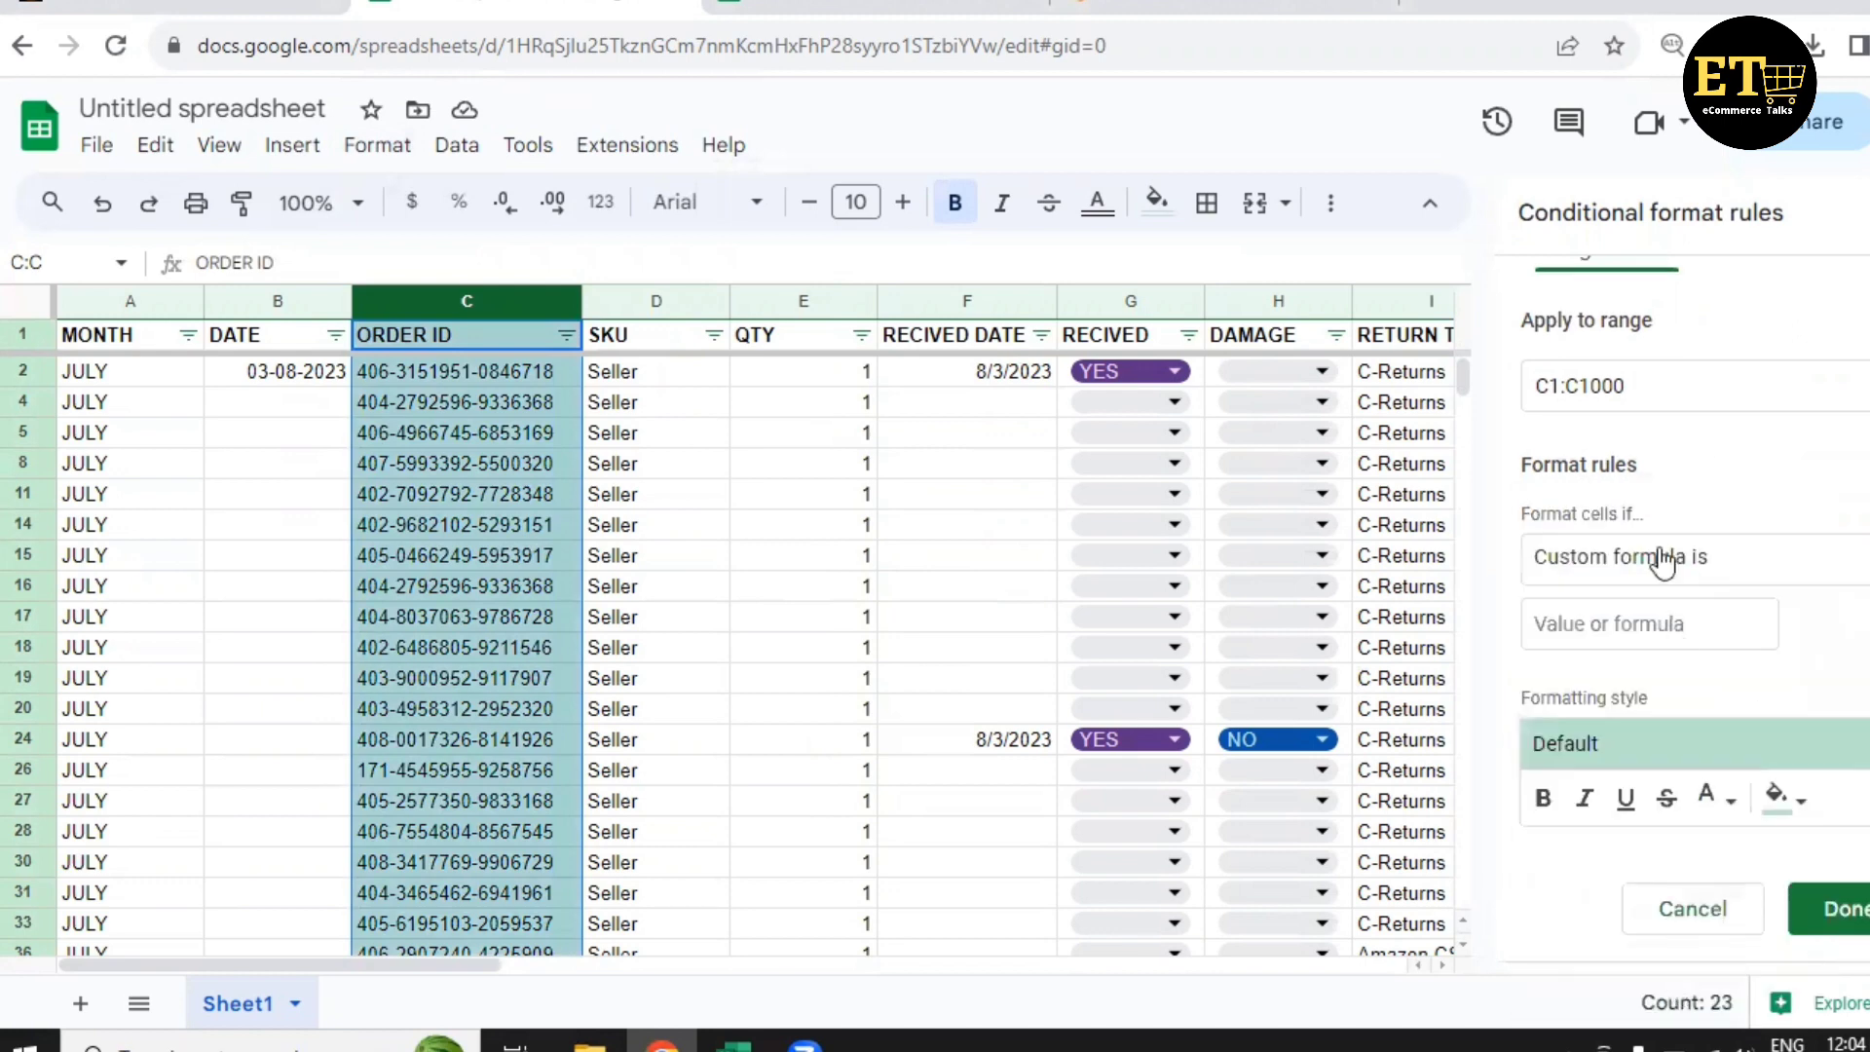
Enter =COUNTIF(C:C,C1)>1 as the rule's custom formula to match duplicate order IDs.
{"action": "left_click", "coordinate": [1656, 633]}
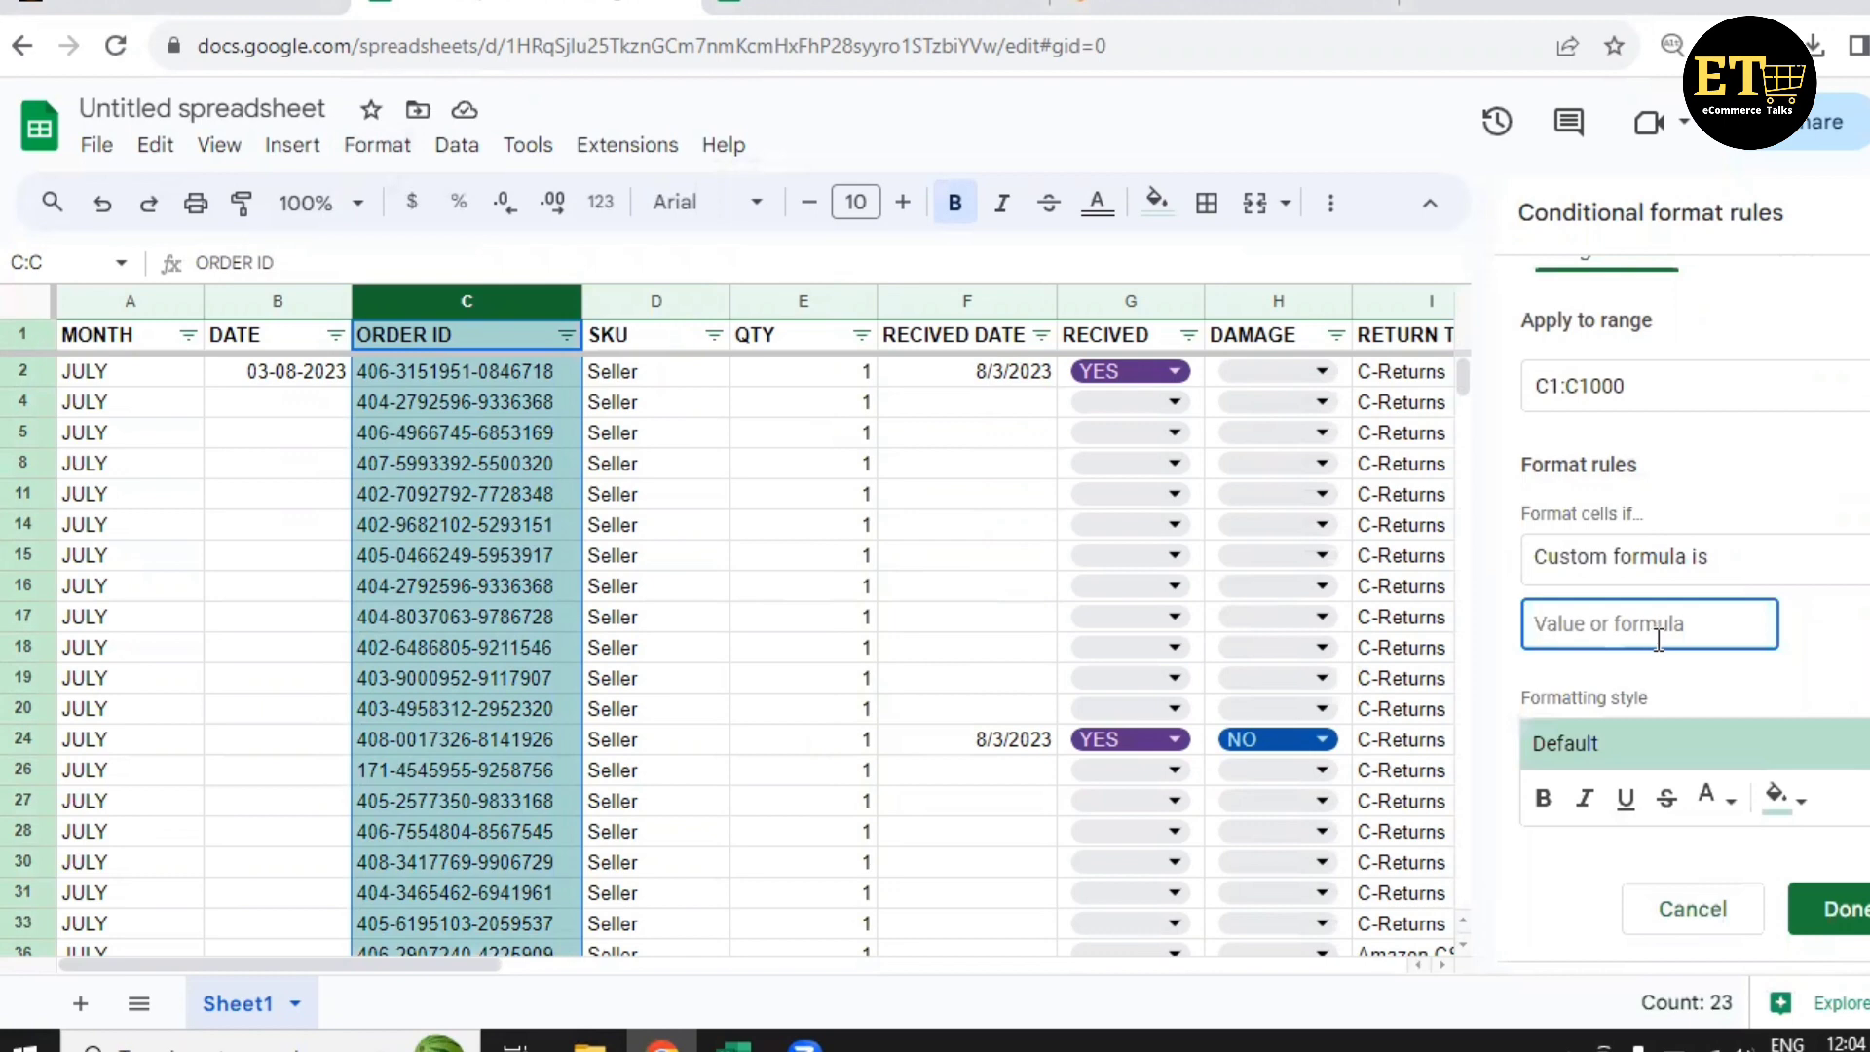
{"action": "type", "text": "=COUNTIF"}
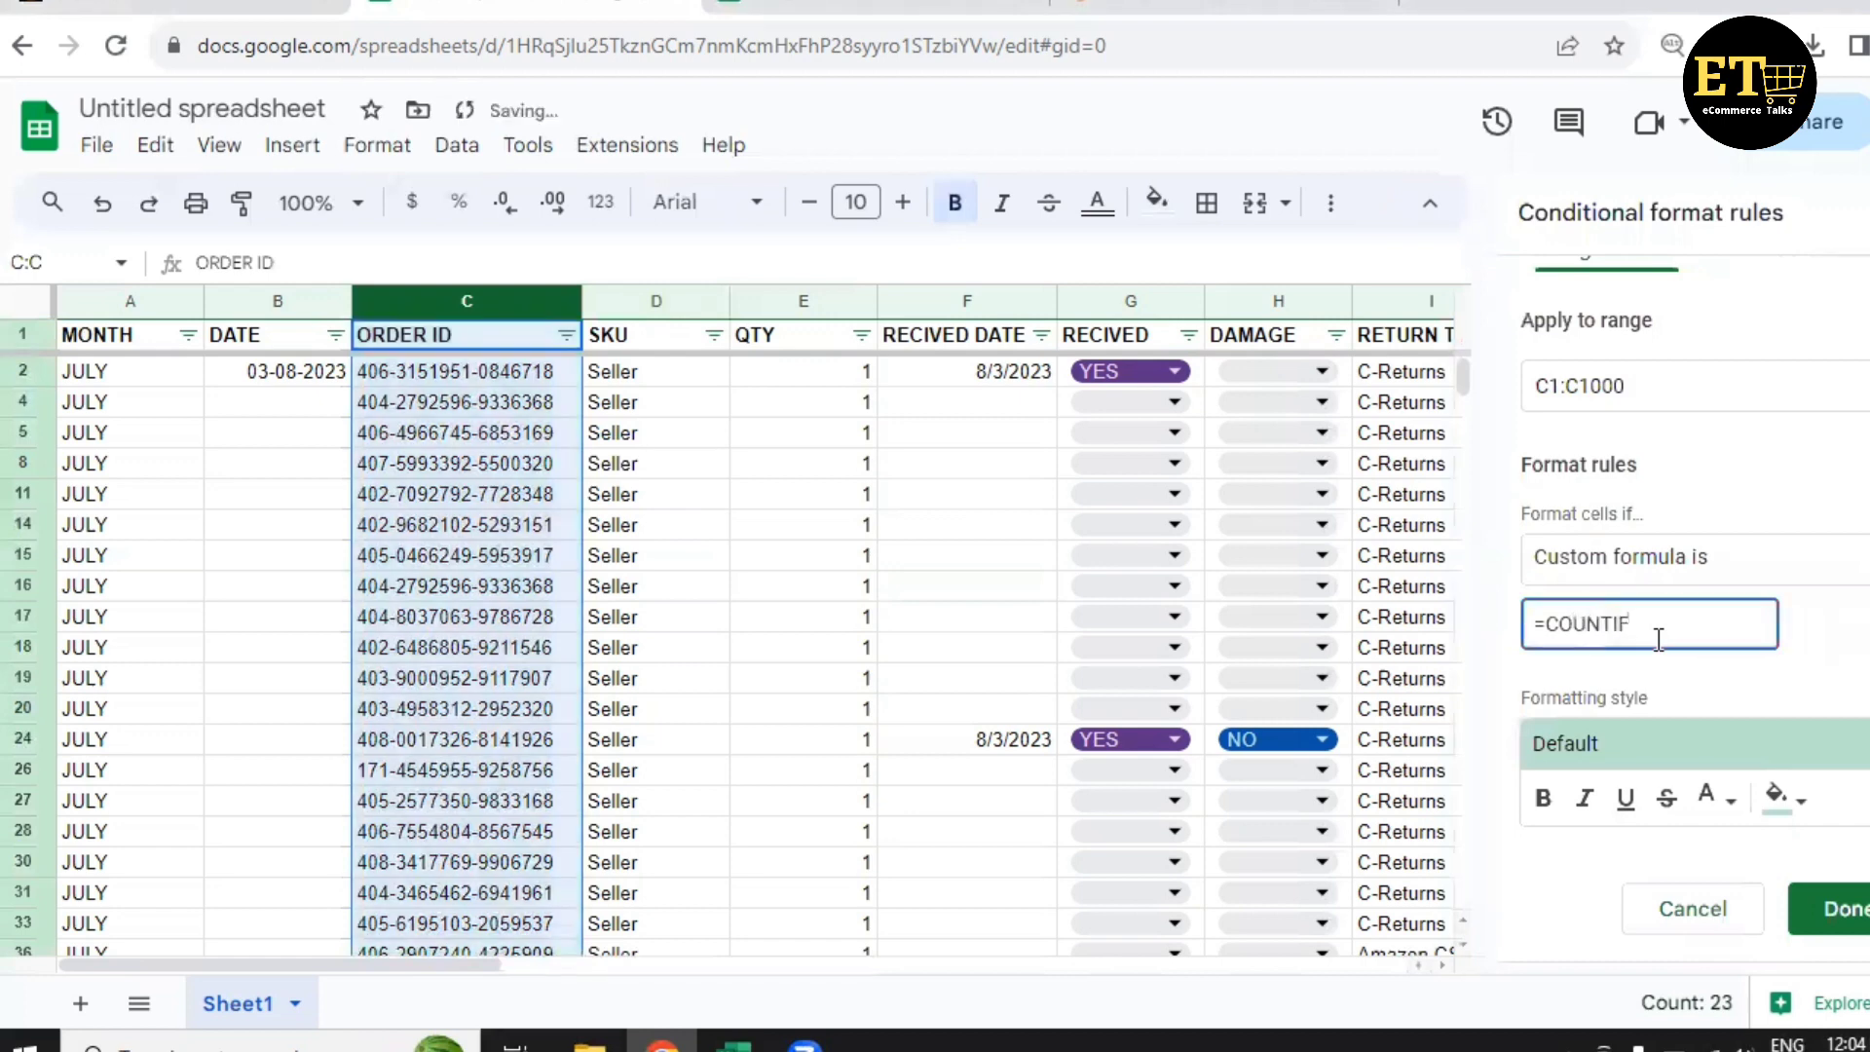
{"action": "type", "text": "(C:C,C1)>1"}
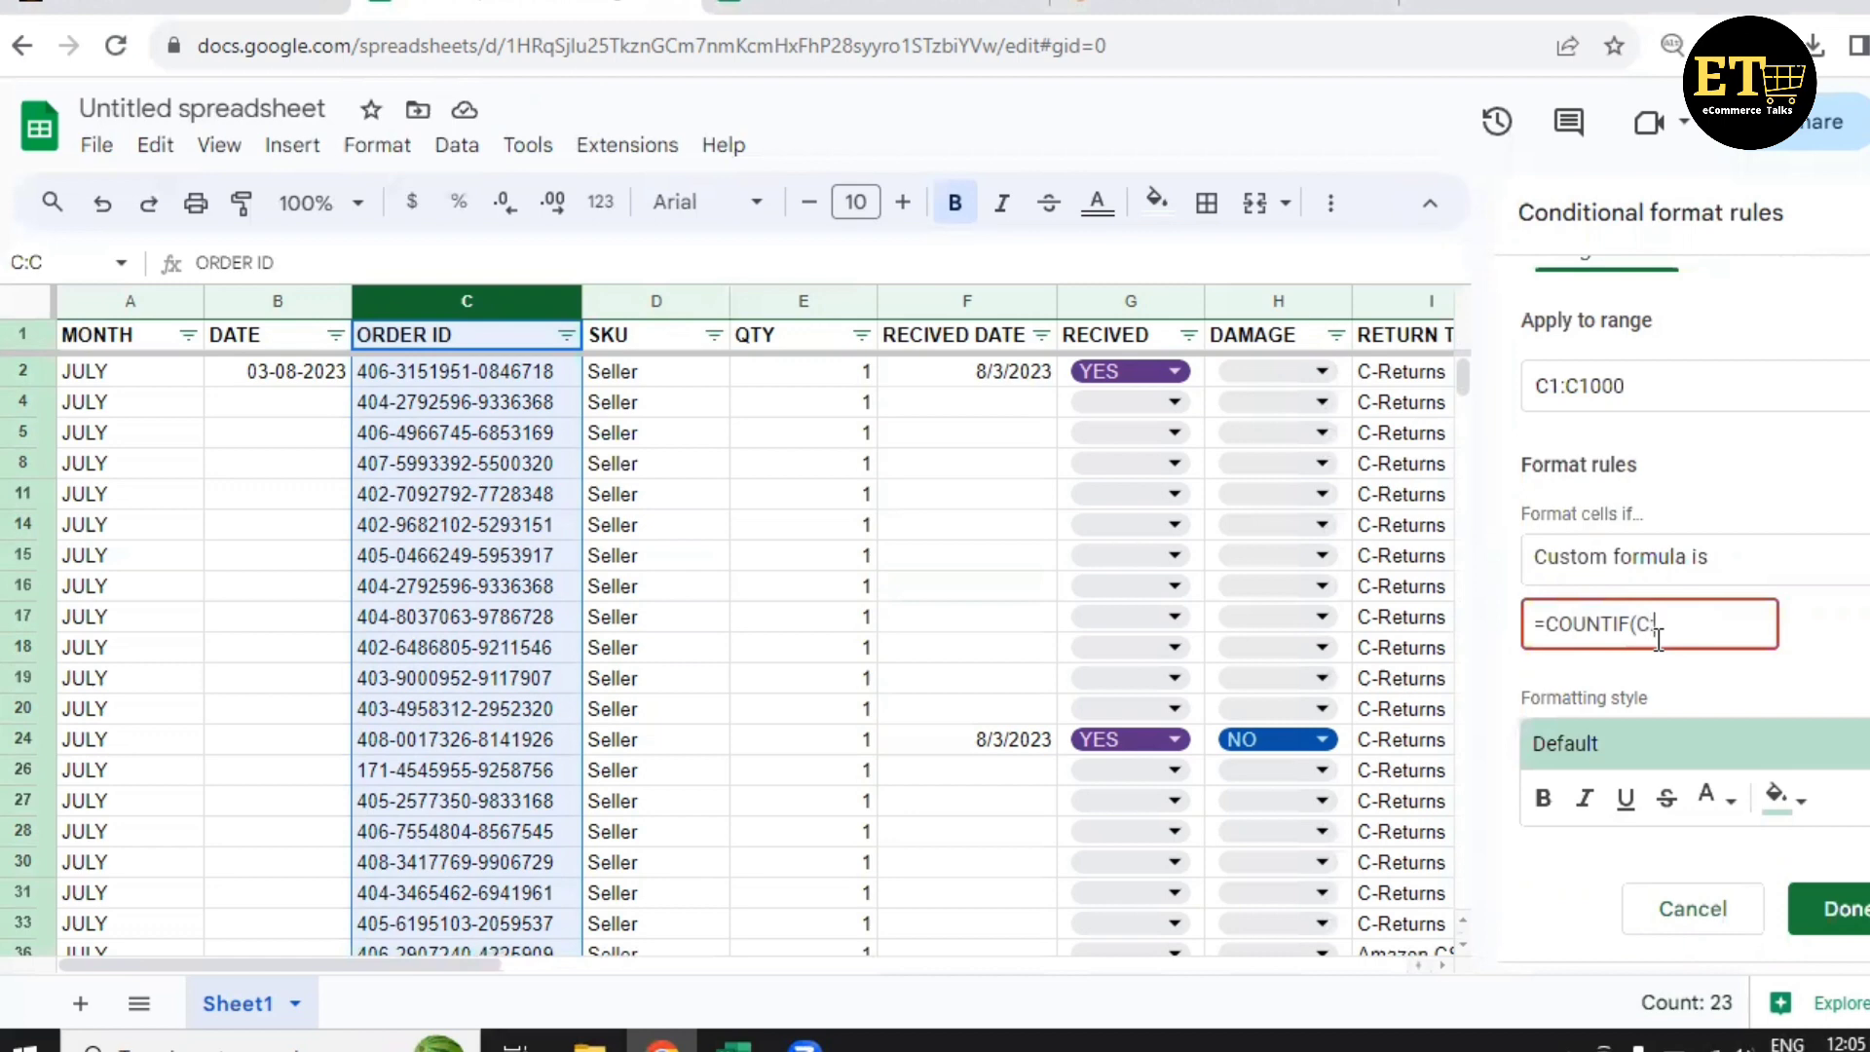
{"action": "type", "text": "C,C1)"}
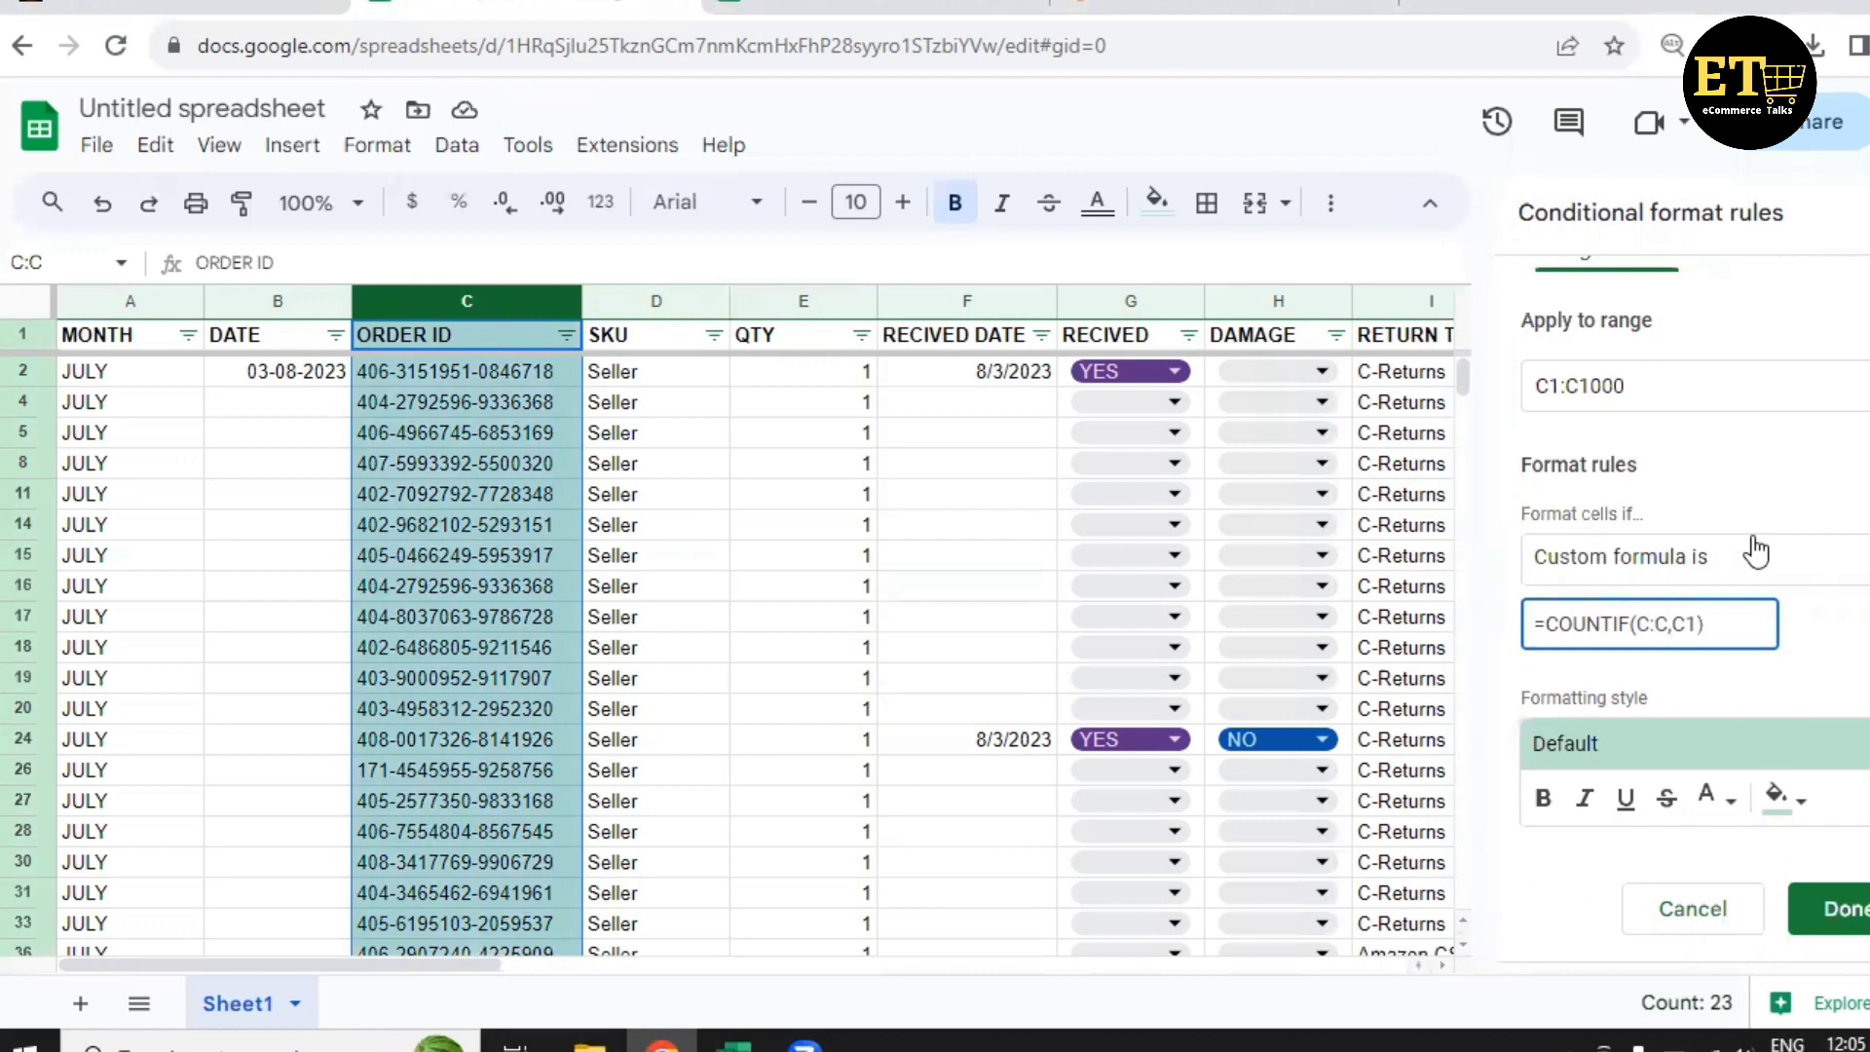
{"action": "type", "text": ">1"}
Set the duplicate rule's fill colour to orange, check the highlighted order IDs and save the rule.
{"action": "left_click", "coordinate": [1779, 796]}
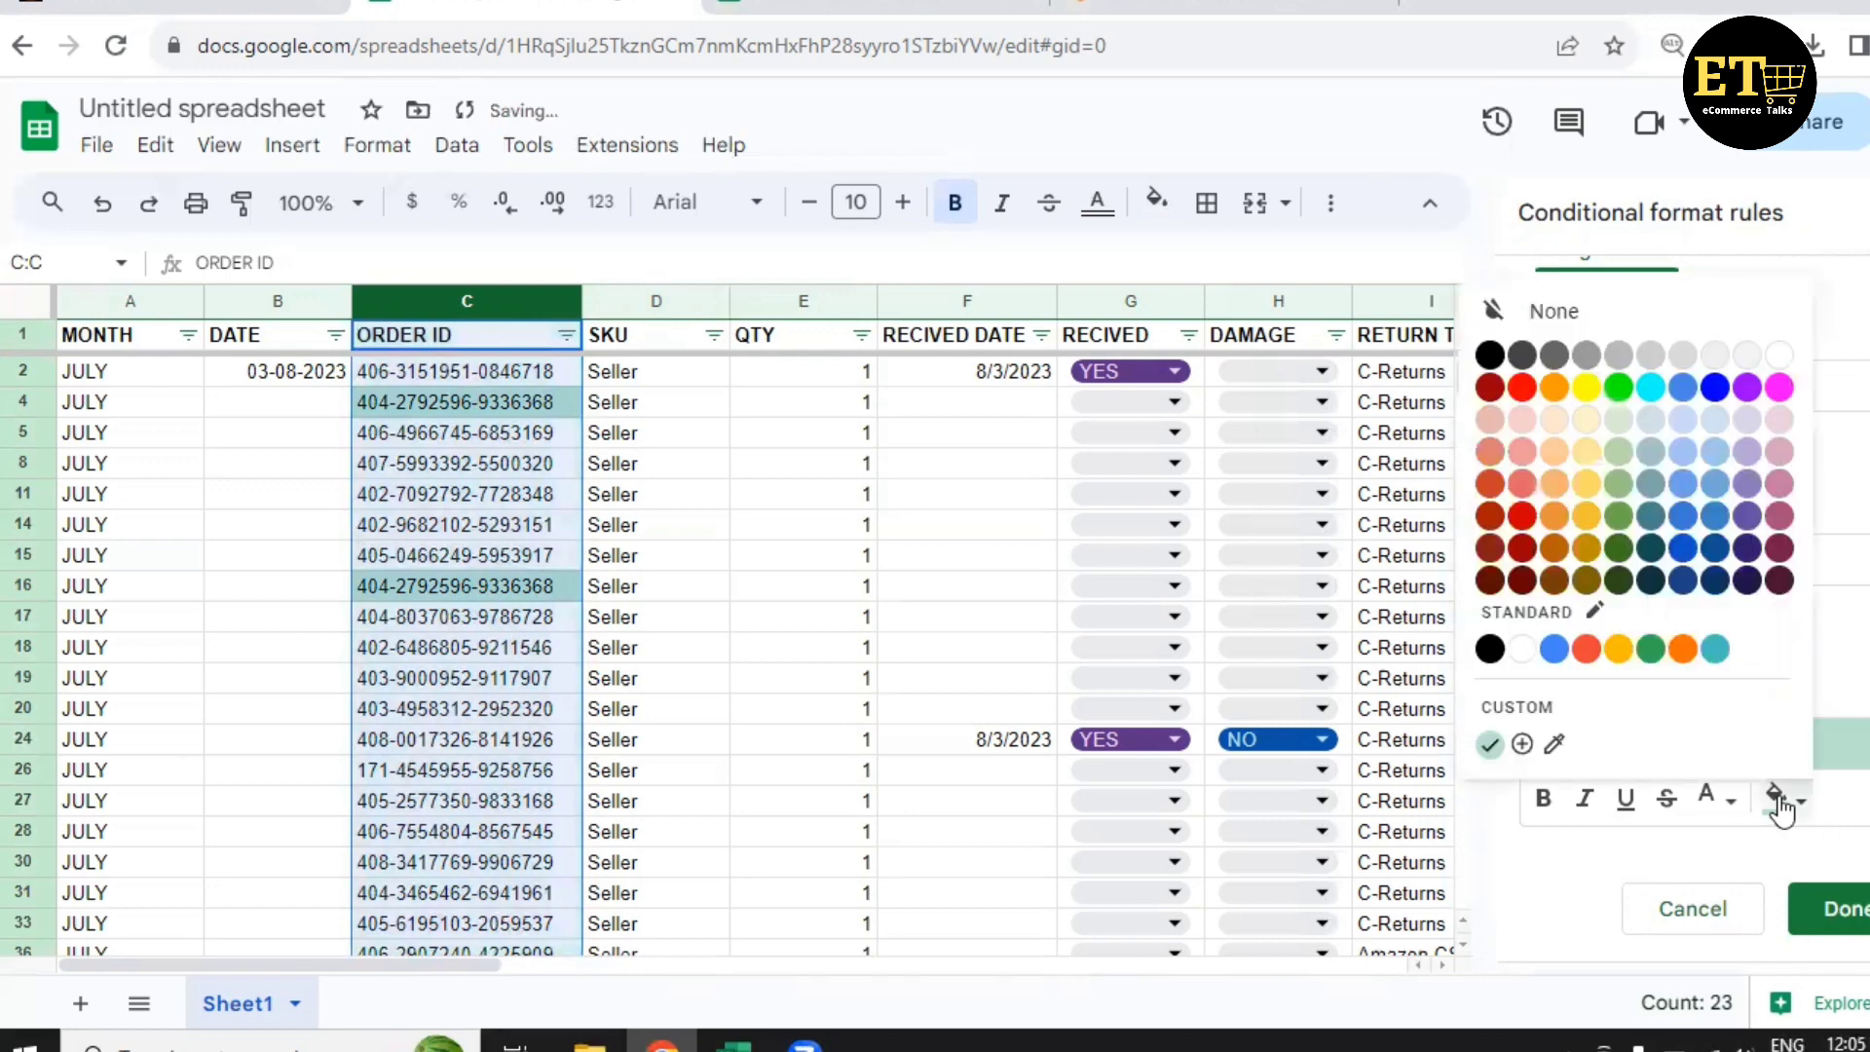
{"action": "left_click", "coordinate": [1563, 391]}
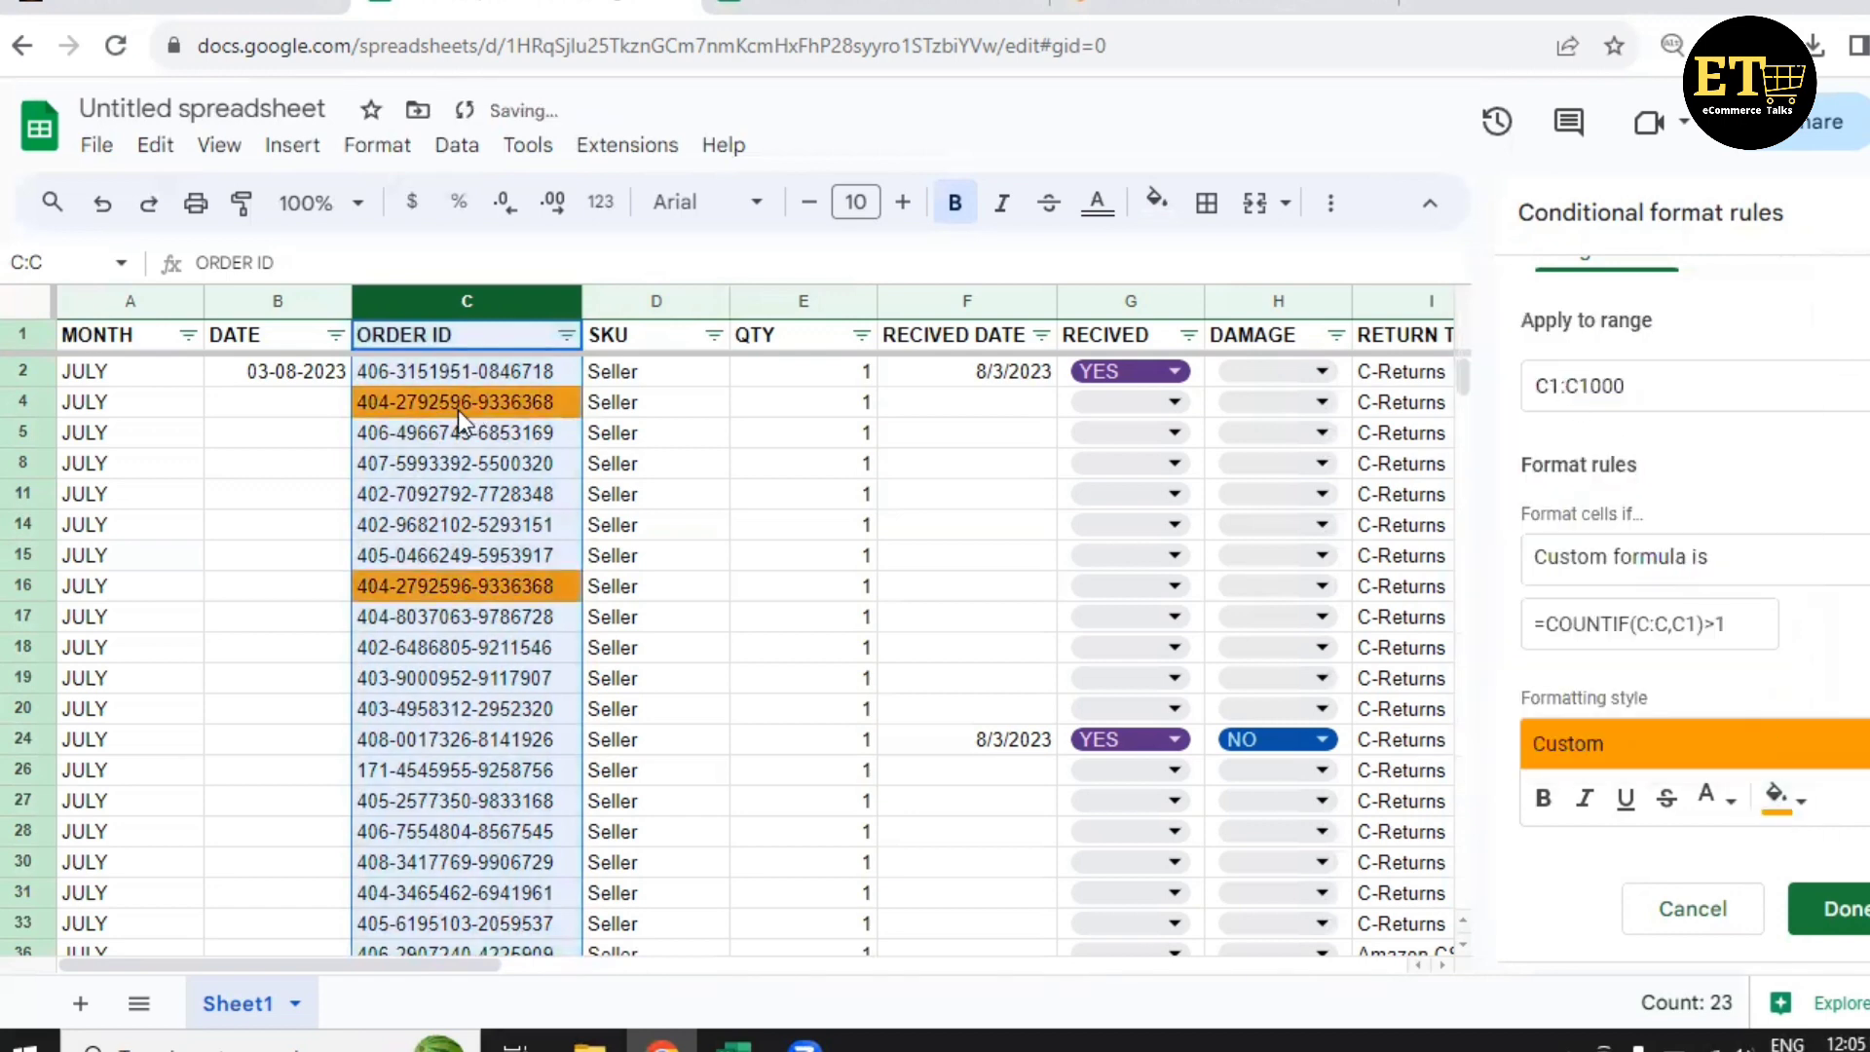
{"action": "scroll", "coordinate": [458, 411], "scroll_direction": "down", "scroll_amount": 5}
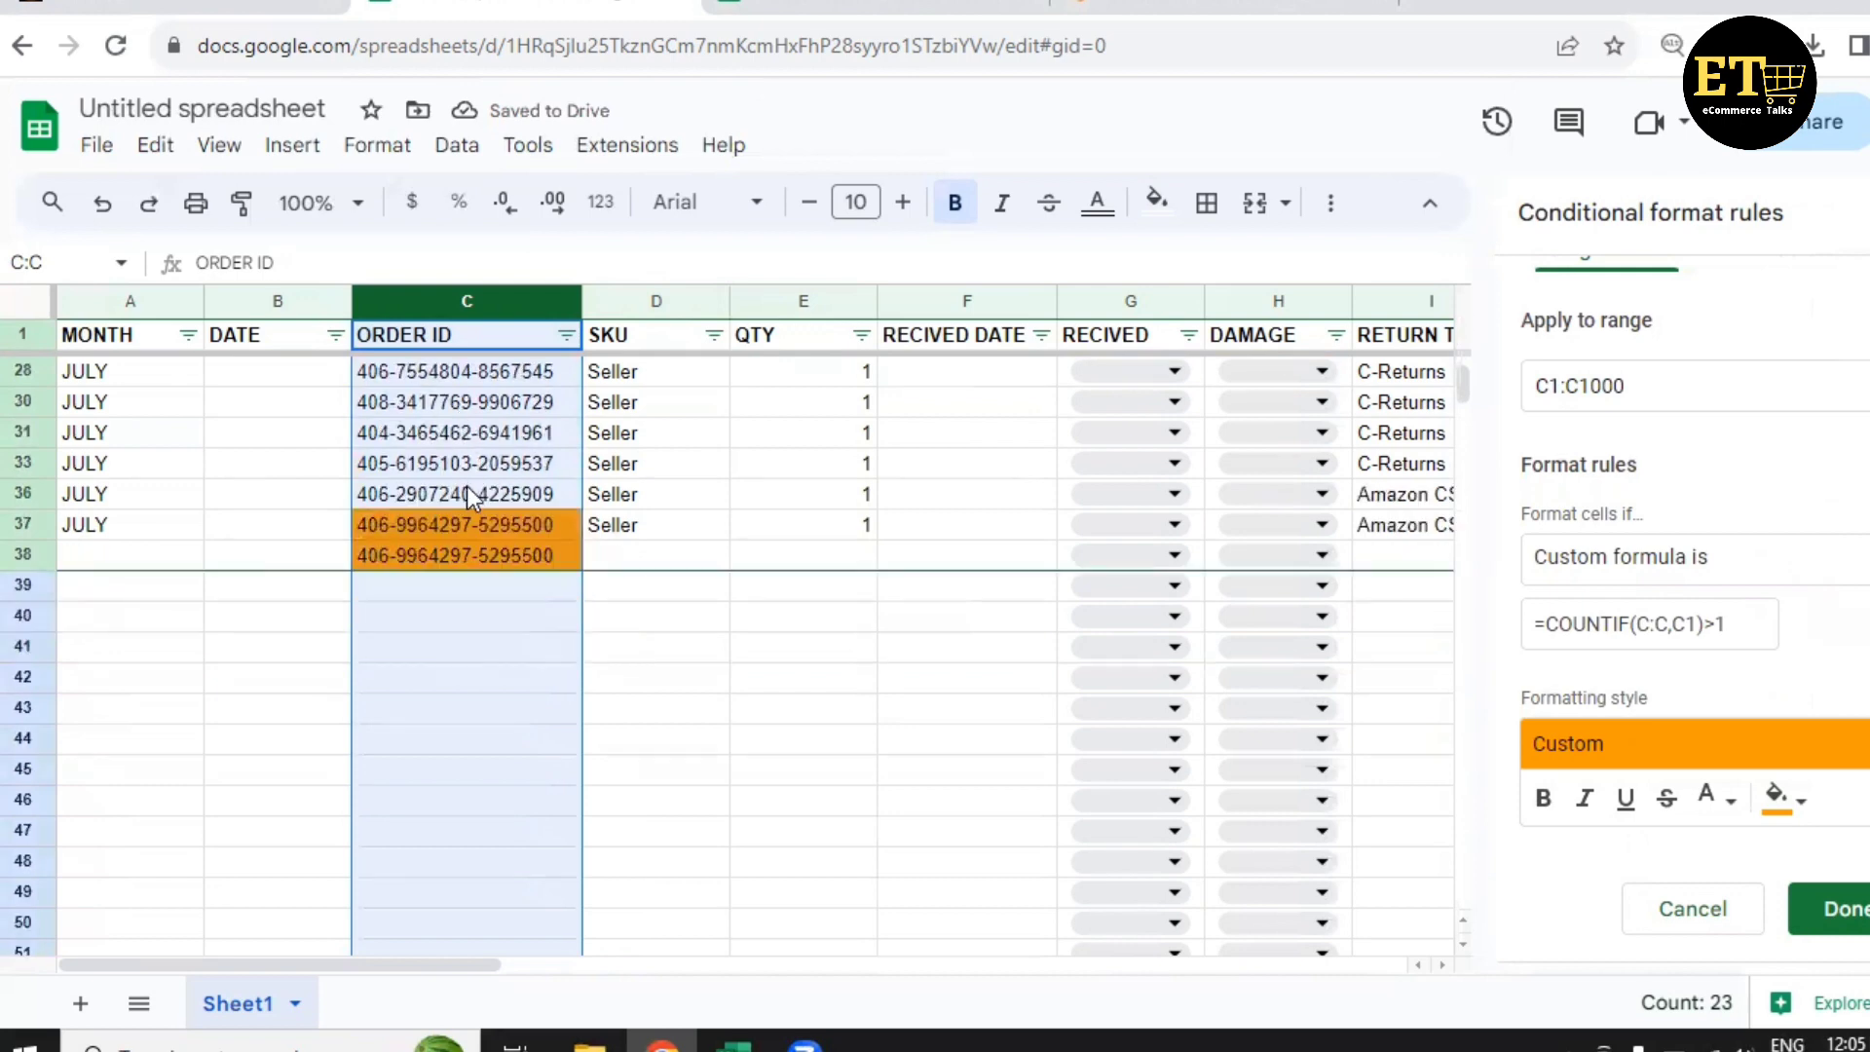
{"action": "scroll", "coordinate": [467, 493], "scroll_direction": "up", "scroll_amount": 5}
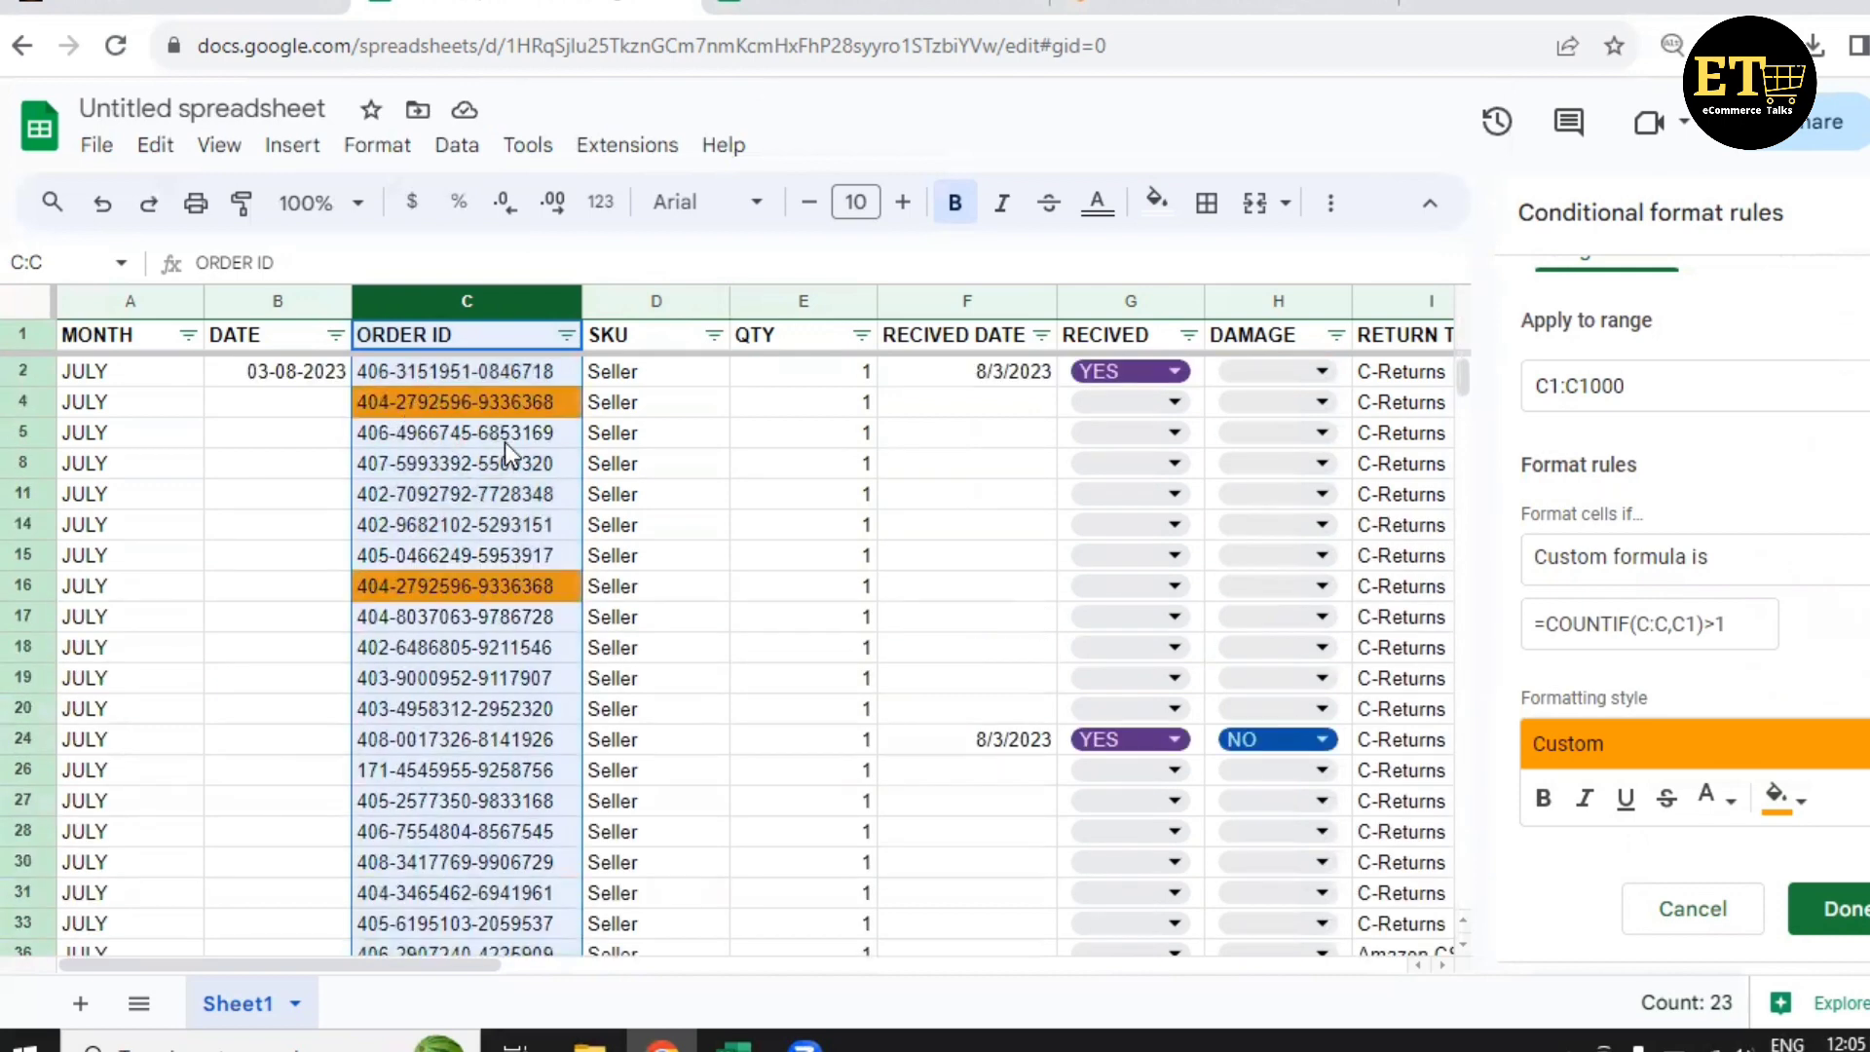
{"action": "scroll", "coordinate": [450, 487], "scroll_direction": "down", "scroll_amount": 1}
{"action": "scroll", "coordinate": [450, 504], "scroll_direction": "down", "scroll_amount": 5}
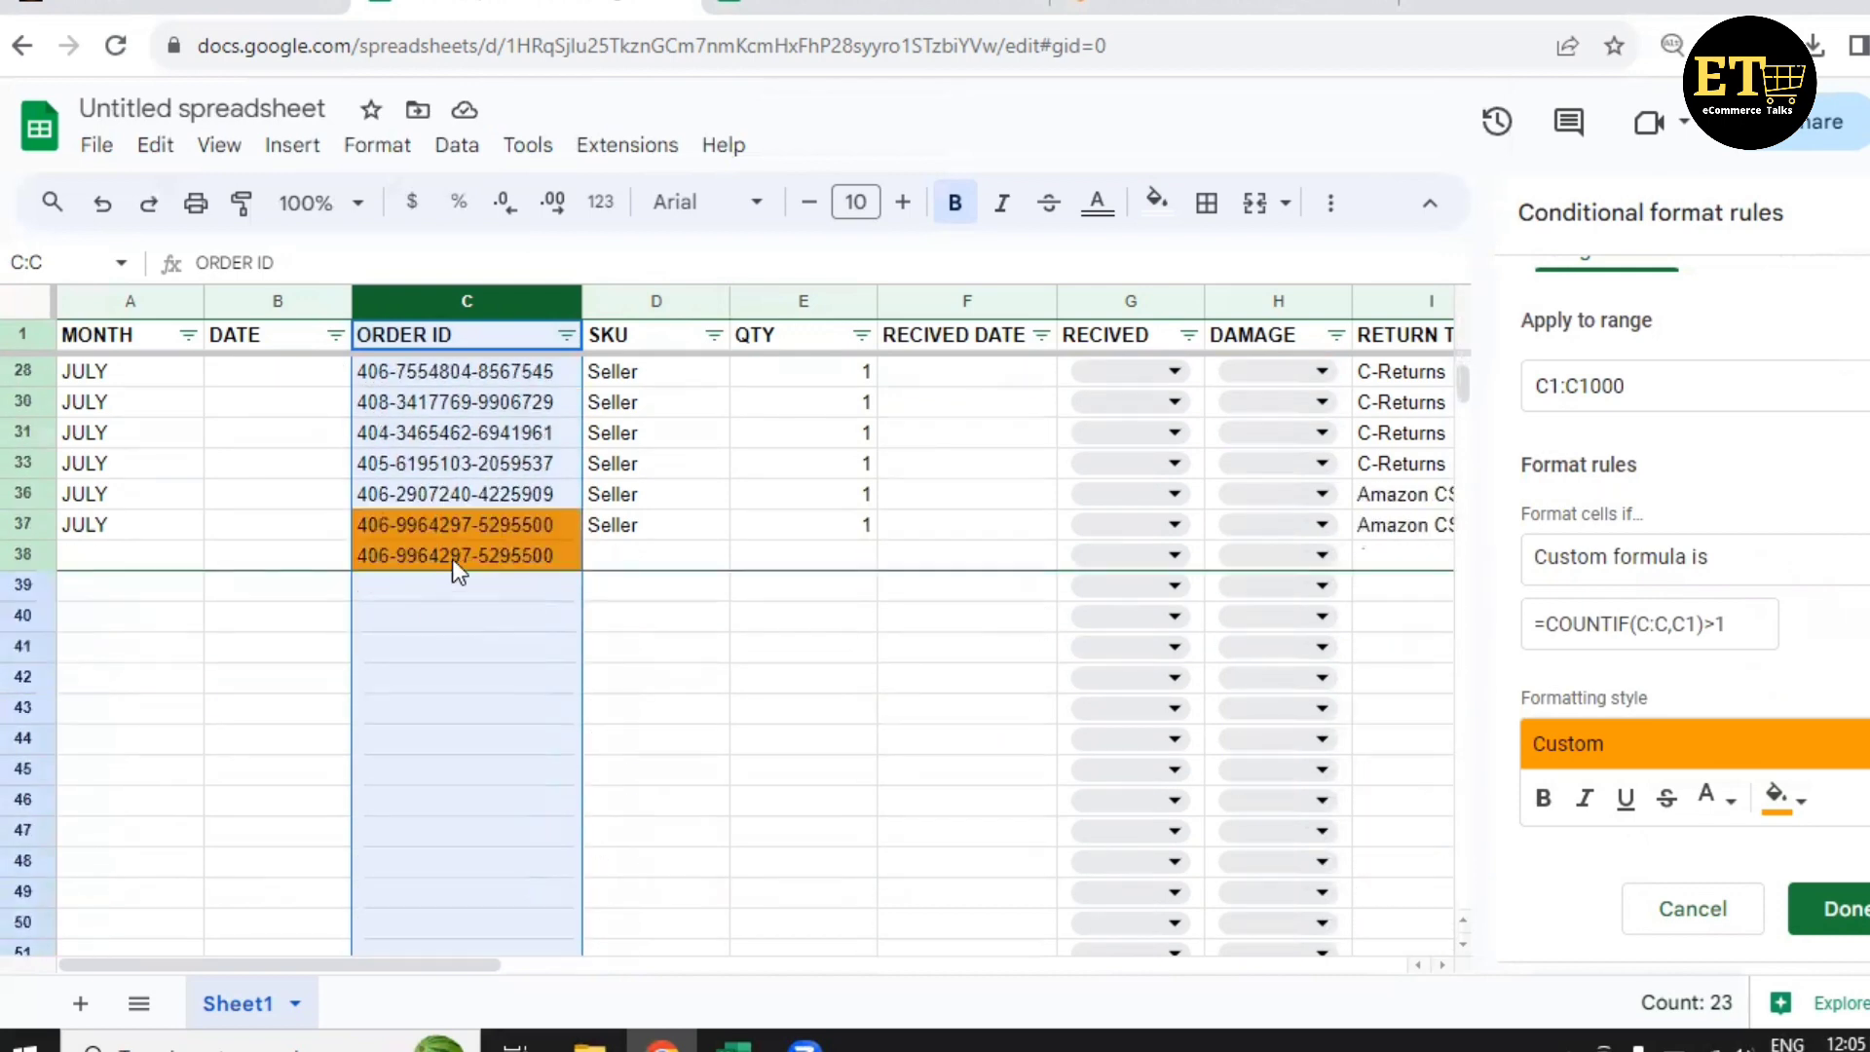
{"action": "left_click", "coordinate": [1830, 909]}
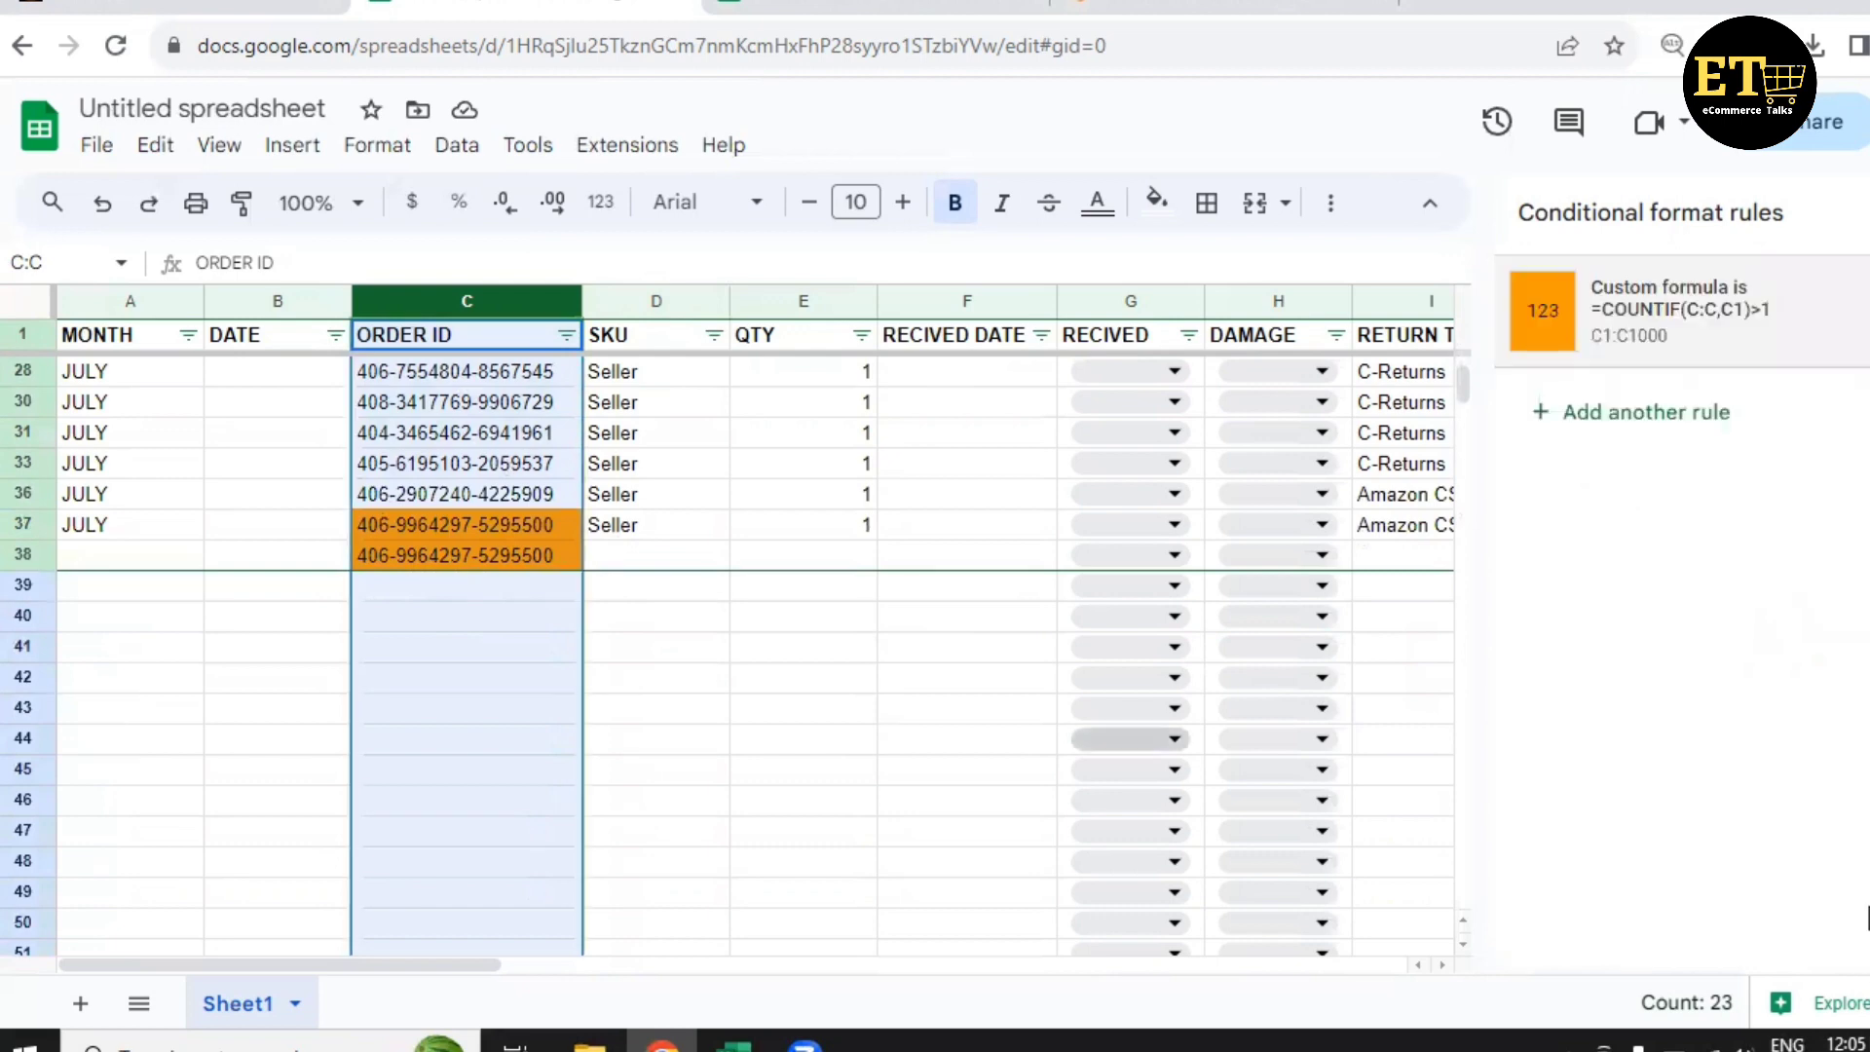
Test the duplicate highlighting by copying the order ID from C36 into C39, and clear the test entry.
{"action": "left_click", "coordinate": [484, 498]}
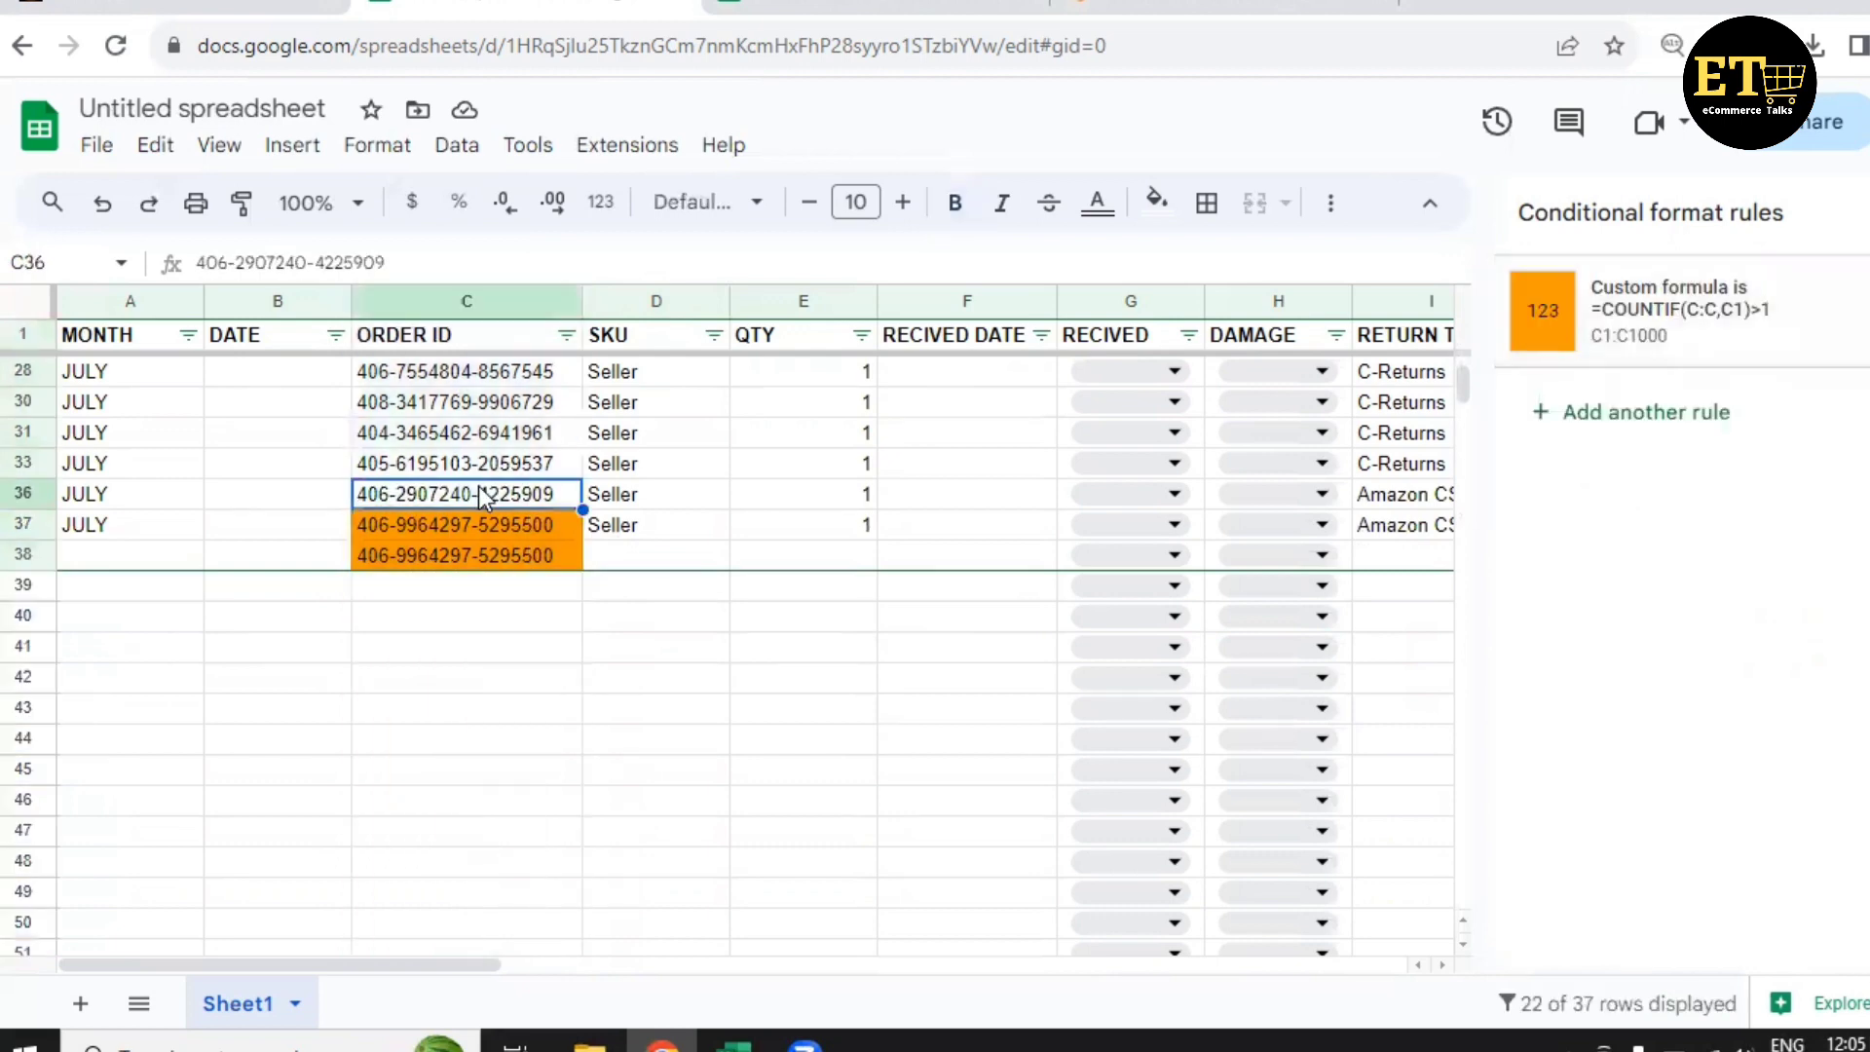
{"action": "key", "text": "ctrl+c"}
{"action": "key", "text": "Down"}
{"action": "key", "text": "Down"}
{"action": "key", "text": "Down"}
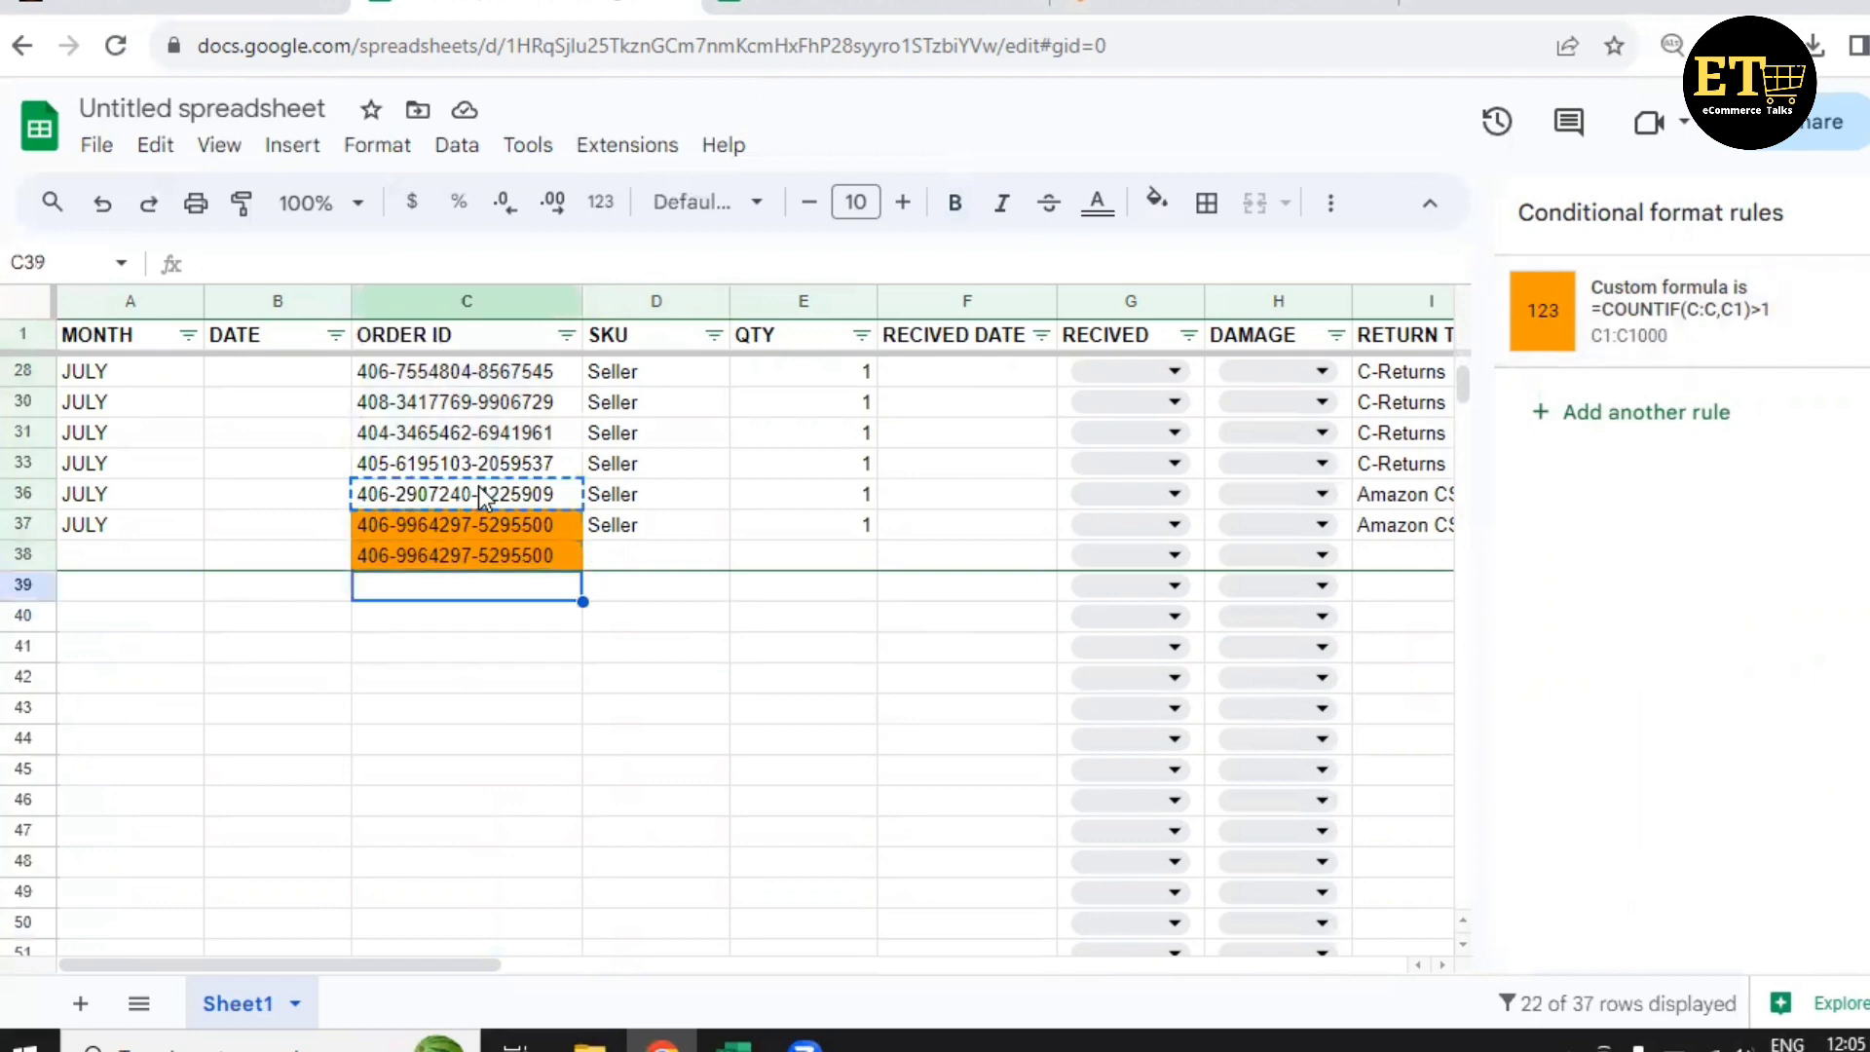
{"action": "key", "text": "ctrl+v"}
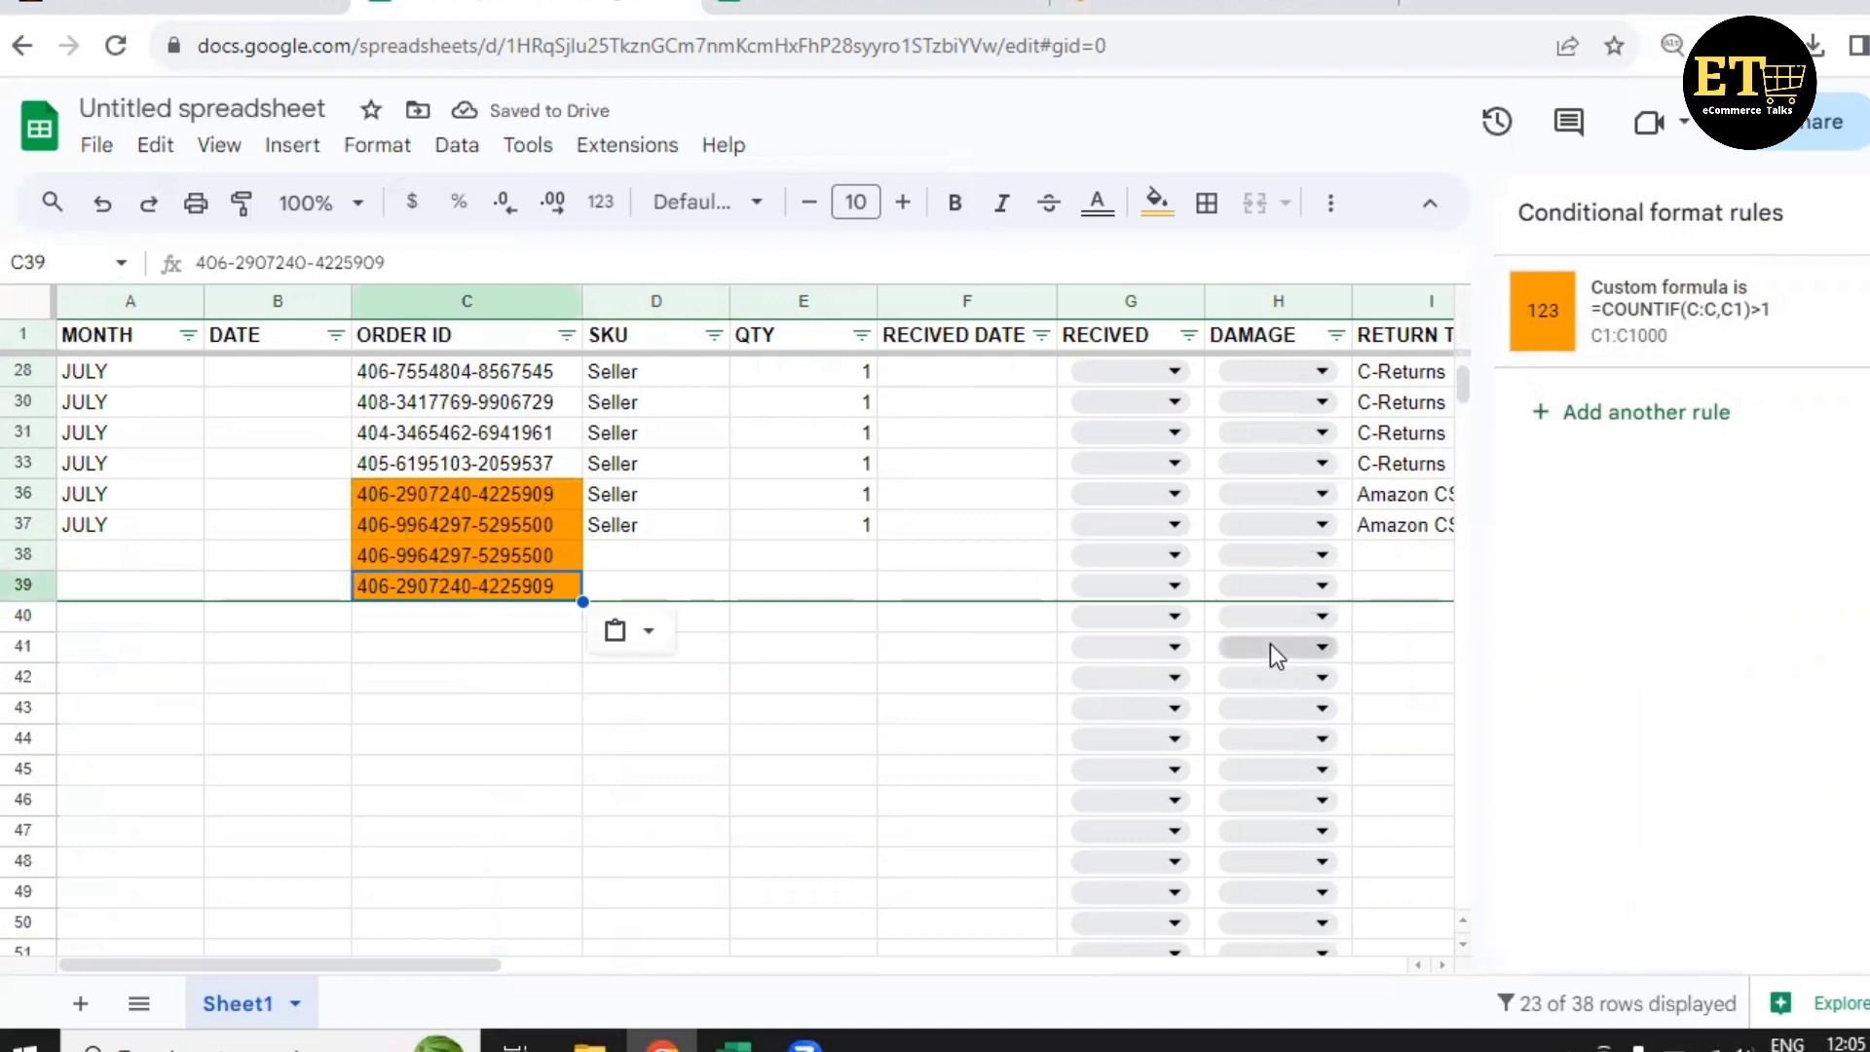
{"action": "key", "text": "Delete"}
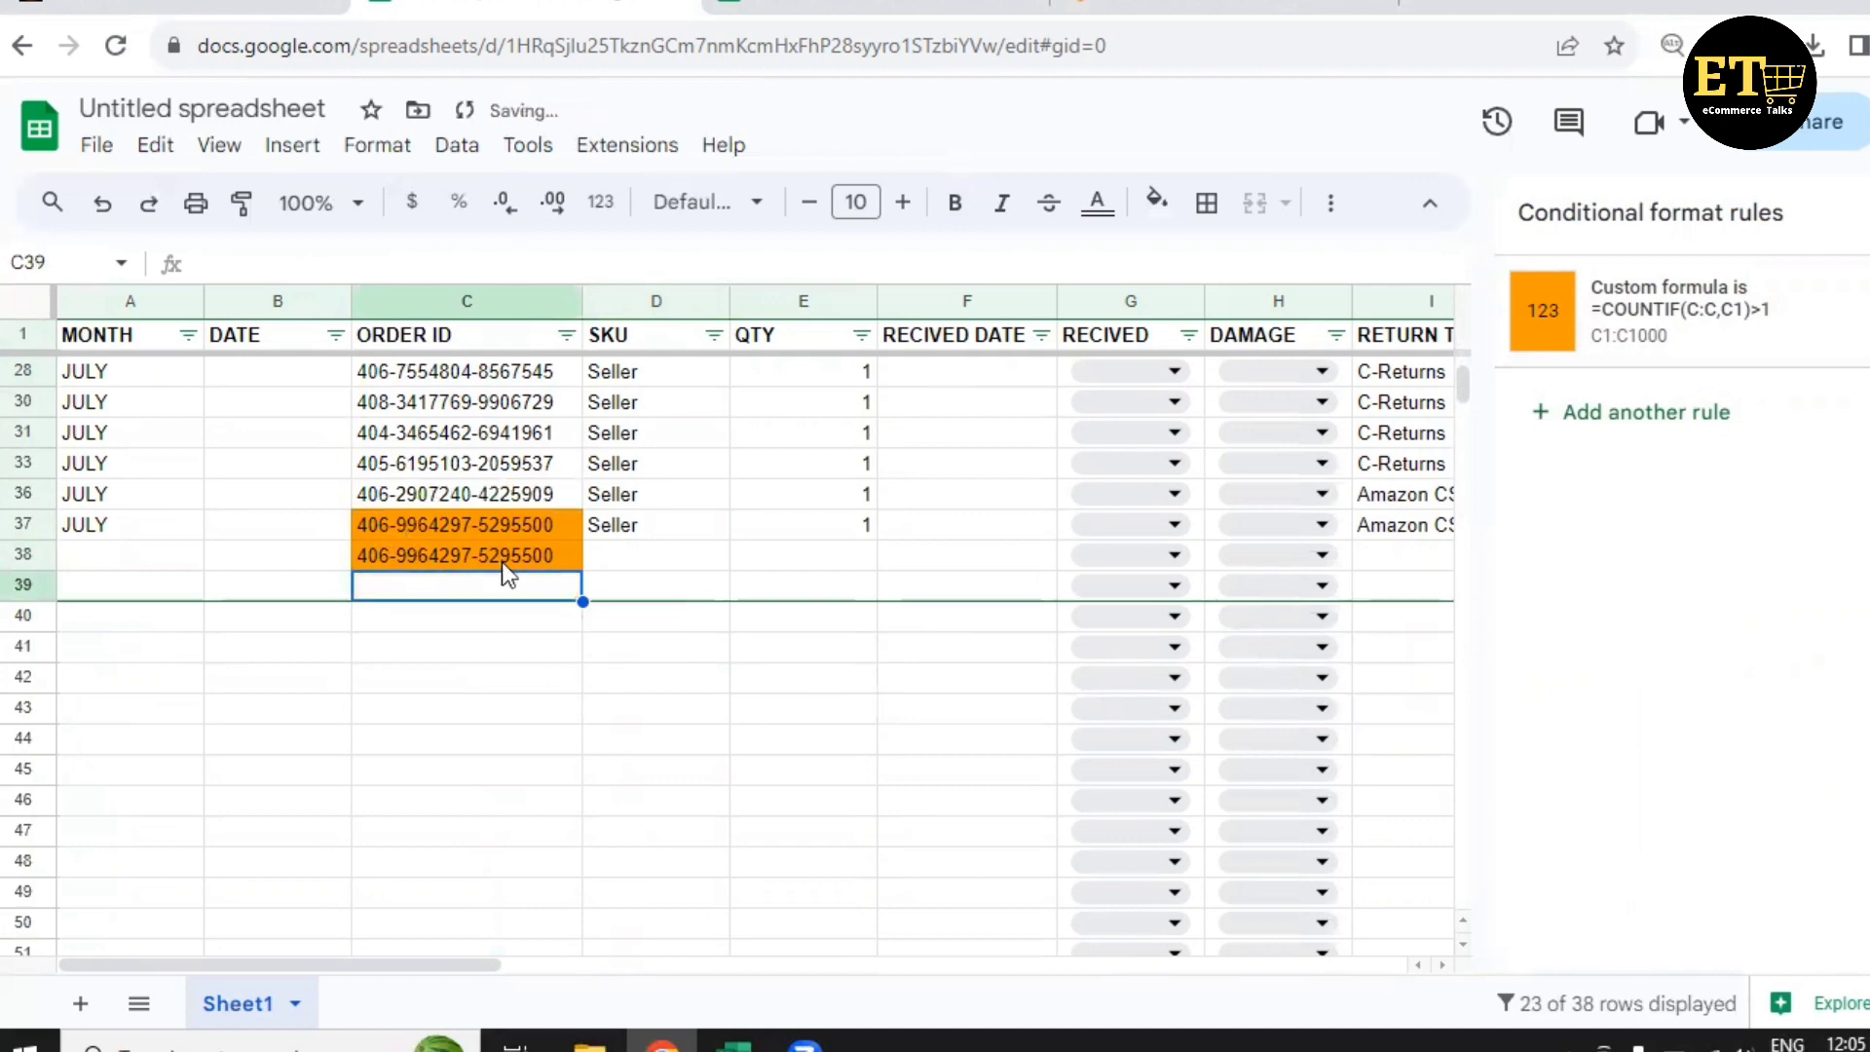
Clear the duplicate order ID in C38, delete row 16 with its repeated order ID, and close the conditional formatting rules.
{"action": "left_click", "coordinate": [504, 558]}
{"action": "key", "text": "Delete"}
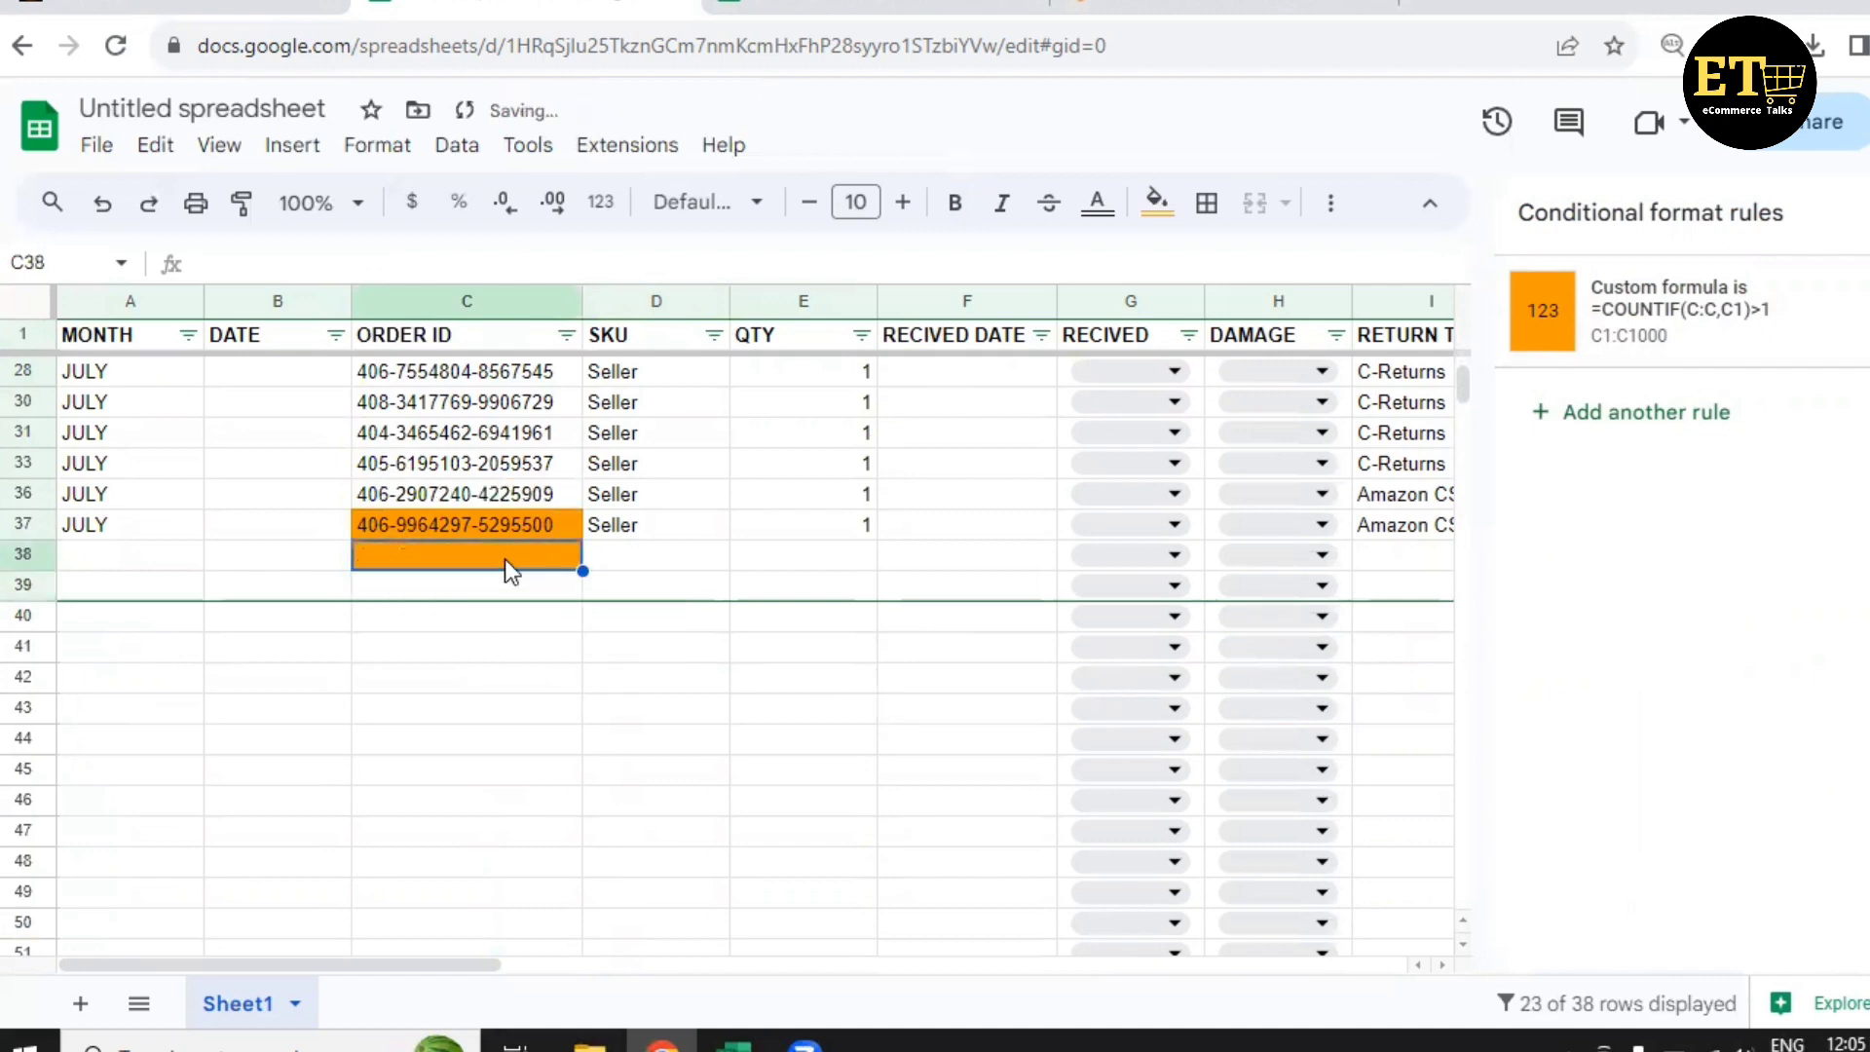
{"action": "scroll", "coordinate": [503, 560], "scroll_direction": "up", "scroll_amount": 7}
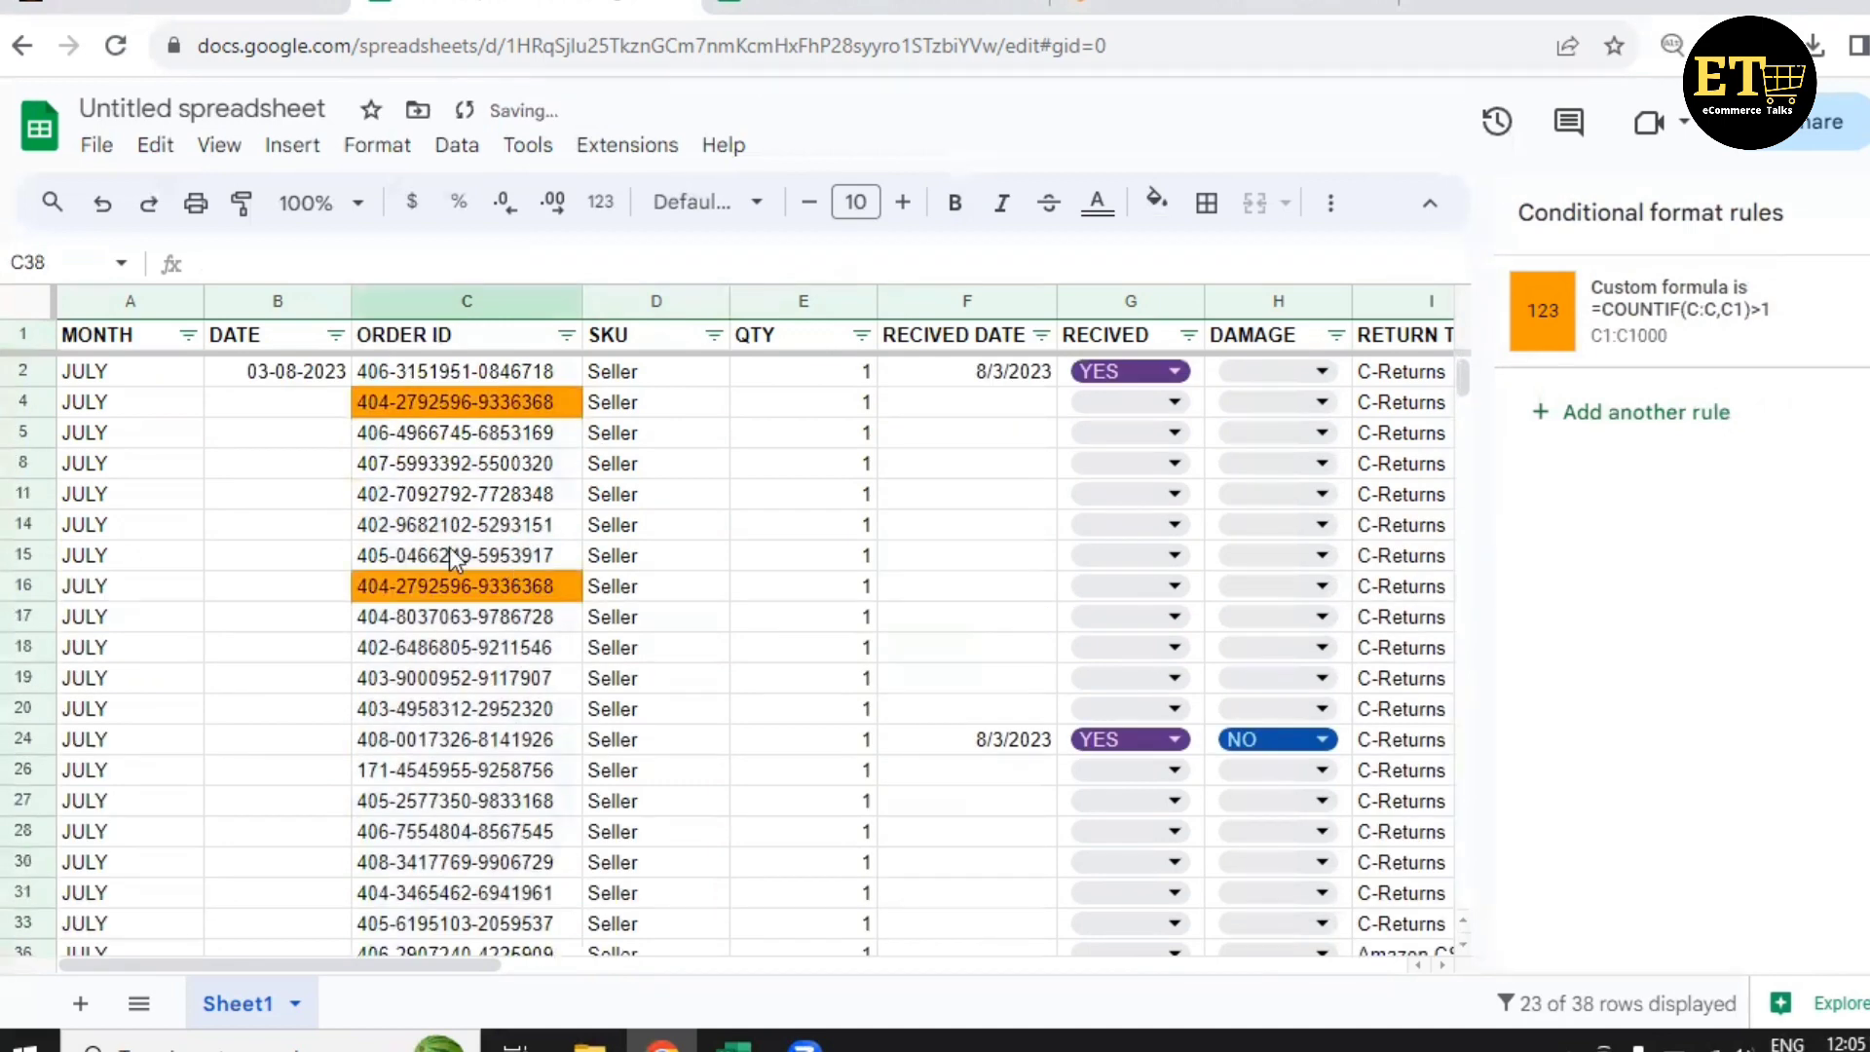
{"action": "left_click", "coordinate": [12, 585]}
{"action": "right_click", "coordinate": [11, 585]}
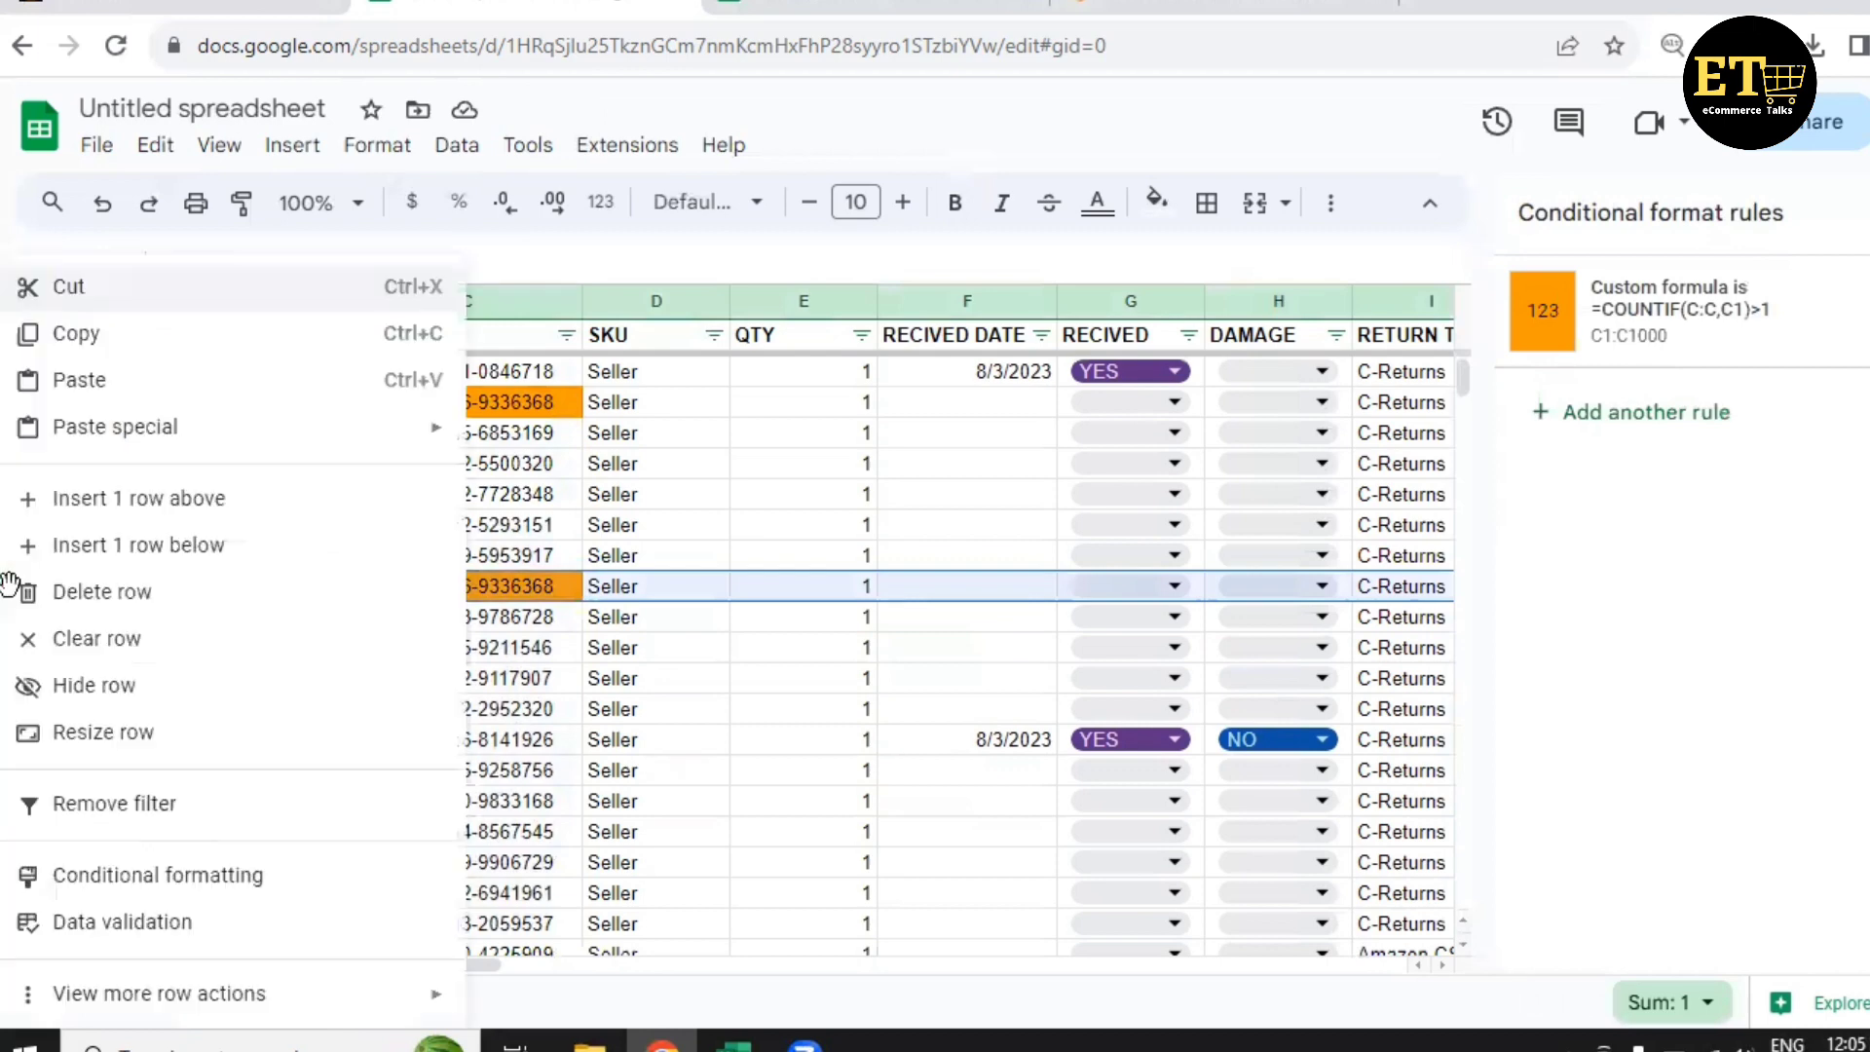
{"action": "left_click", "coordinate": [83, 594]}
{"action": "scroll", "coordinate": [790, 500], "scroll_direction": "down", "scroll_amount": 2}
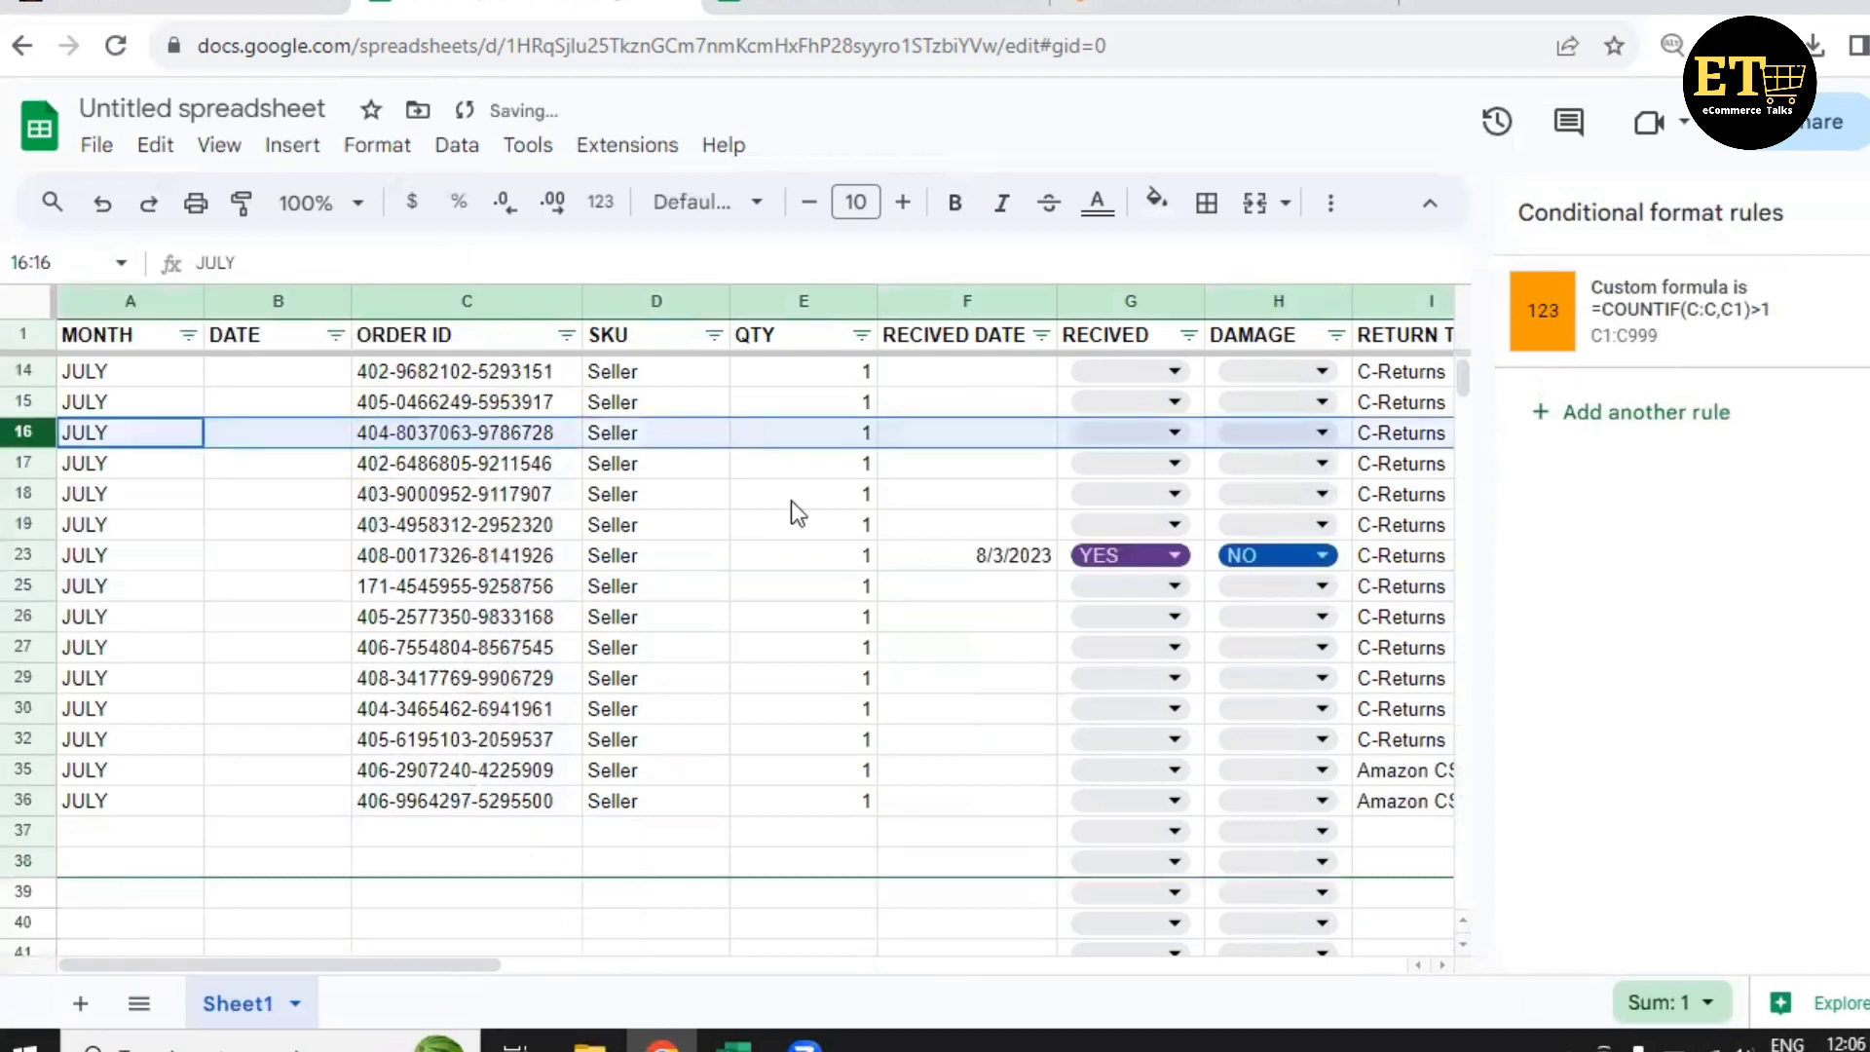
{"action": "scroll", "coordinate": [787, 502], "scroll_direction": "up", "scroll_amount": 2}
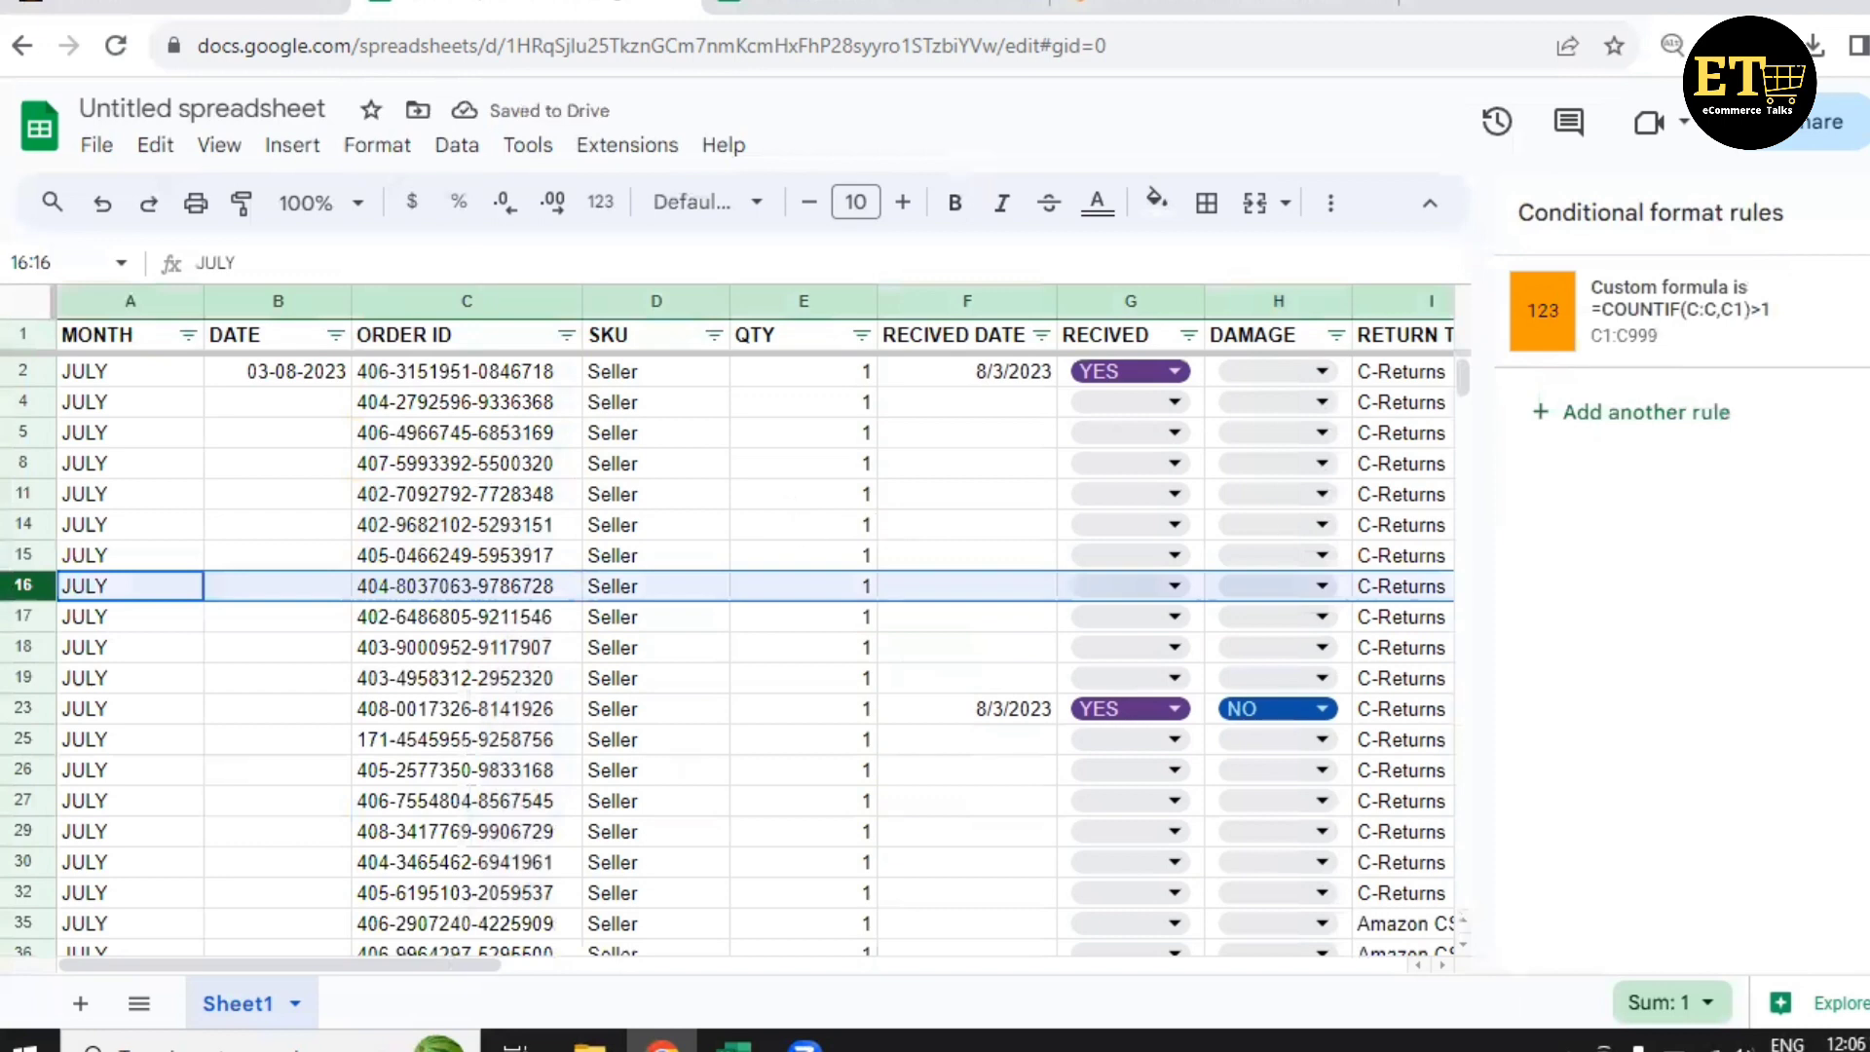
{"action": "key", "text": "Escape"}
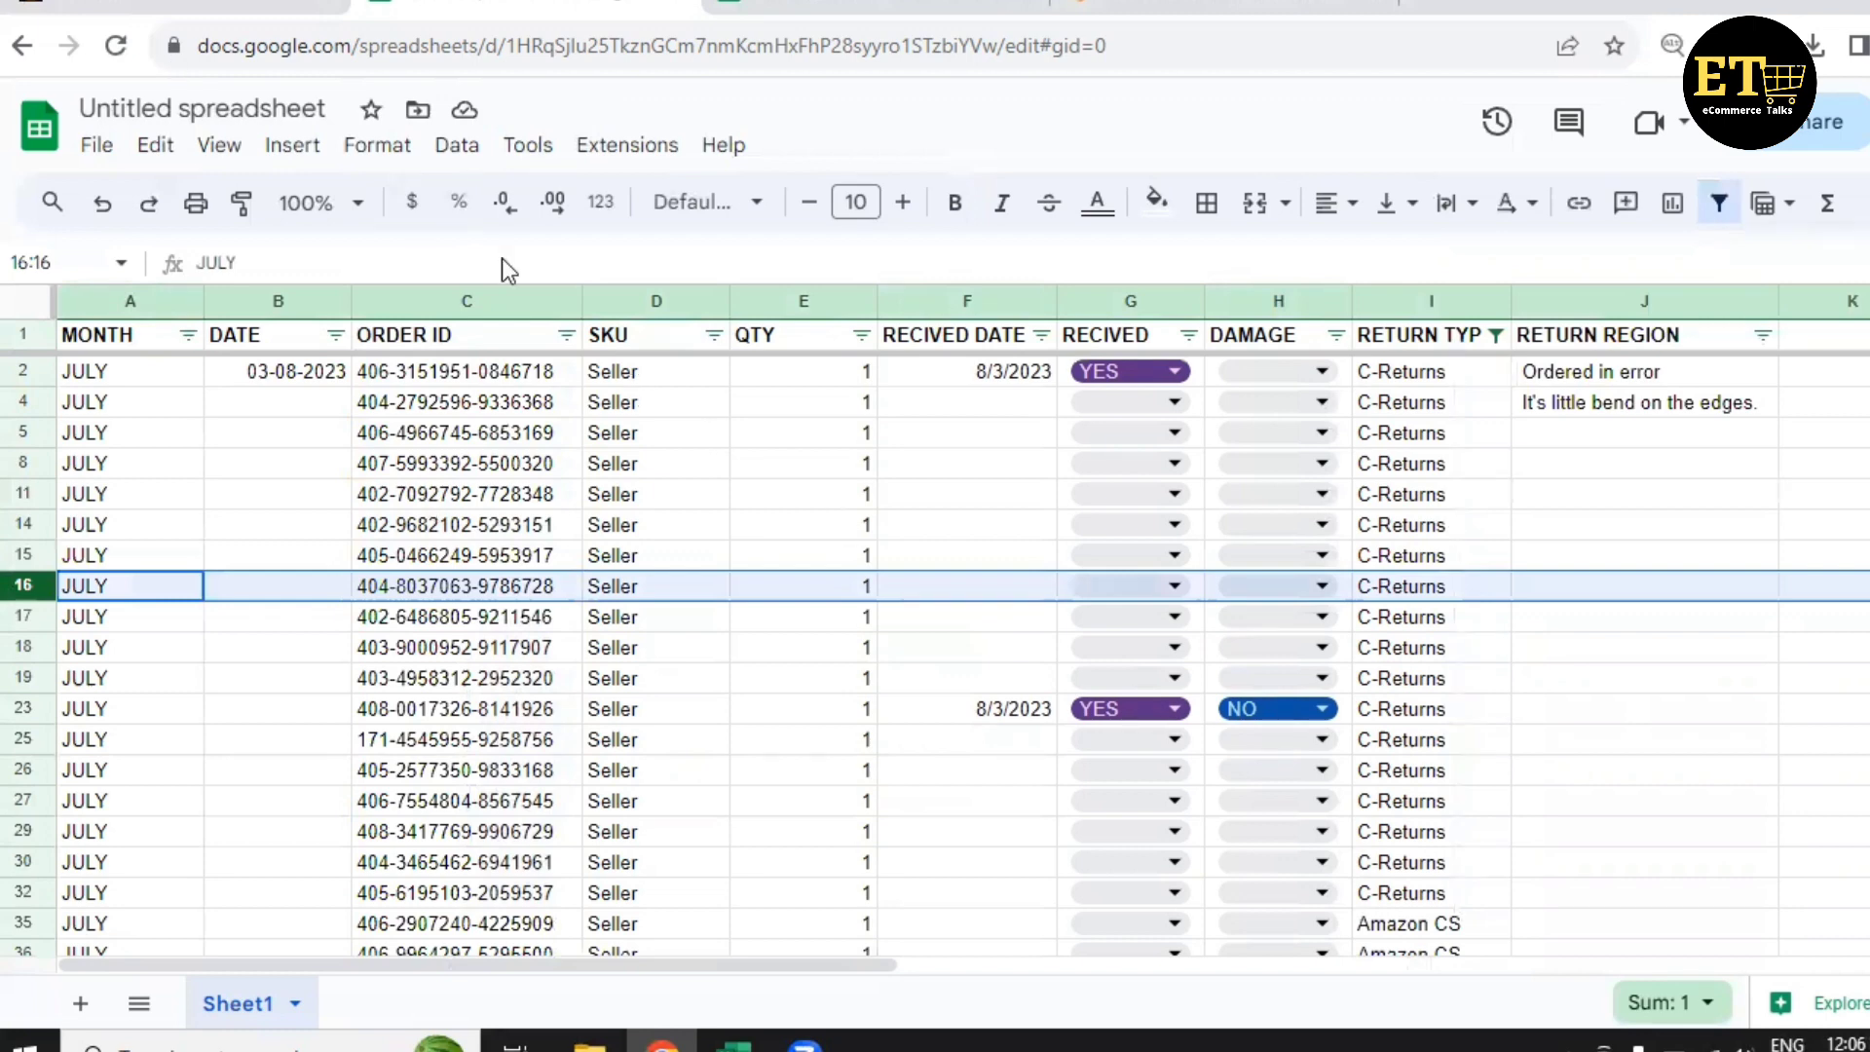
Fill the date cell B2 with cyan.
{"action": "scroll", "coordinate": [954, 527], "scroll_direction": "down", "scroll_amount": 5}
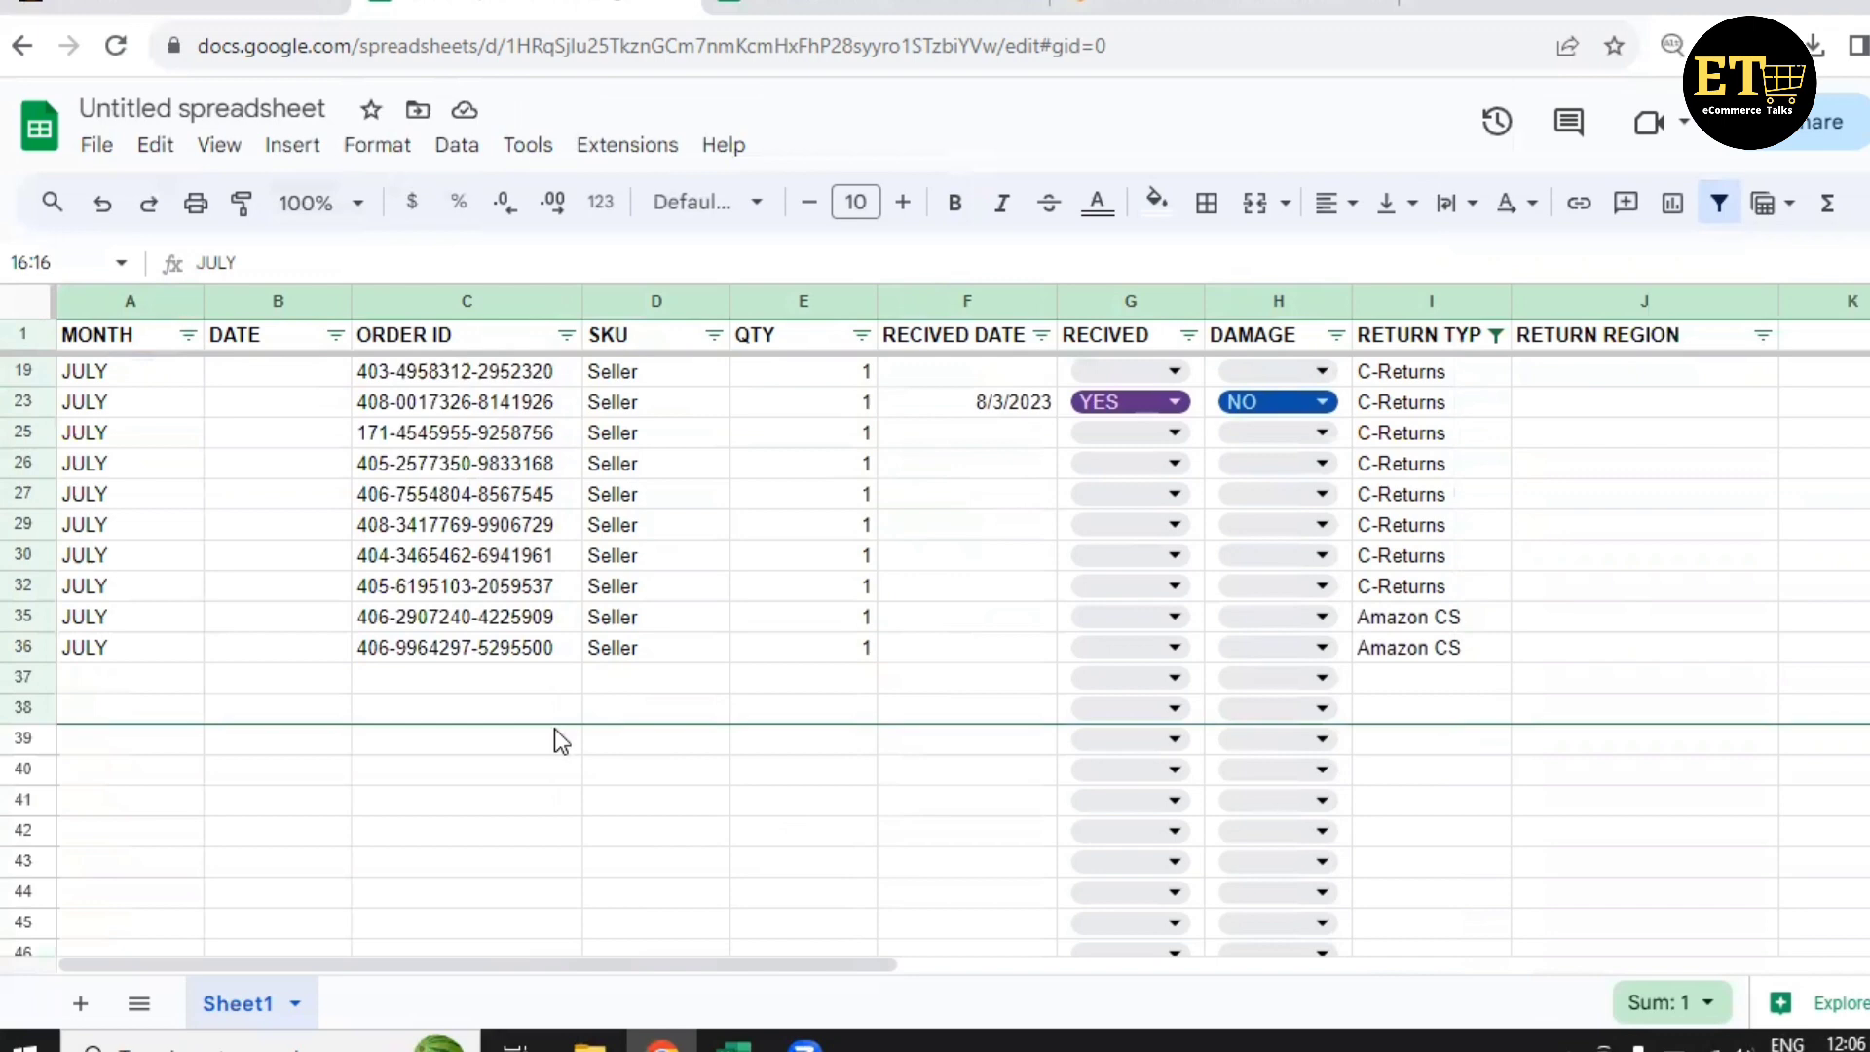
{"action": "scroll", "coordinate": [559, 731], "scroll_direction": "up", "scroll_amount": 3}
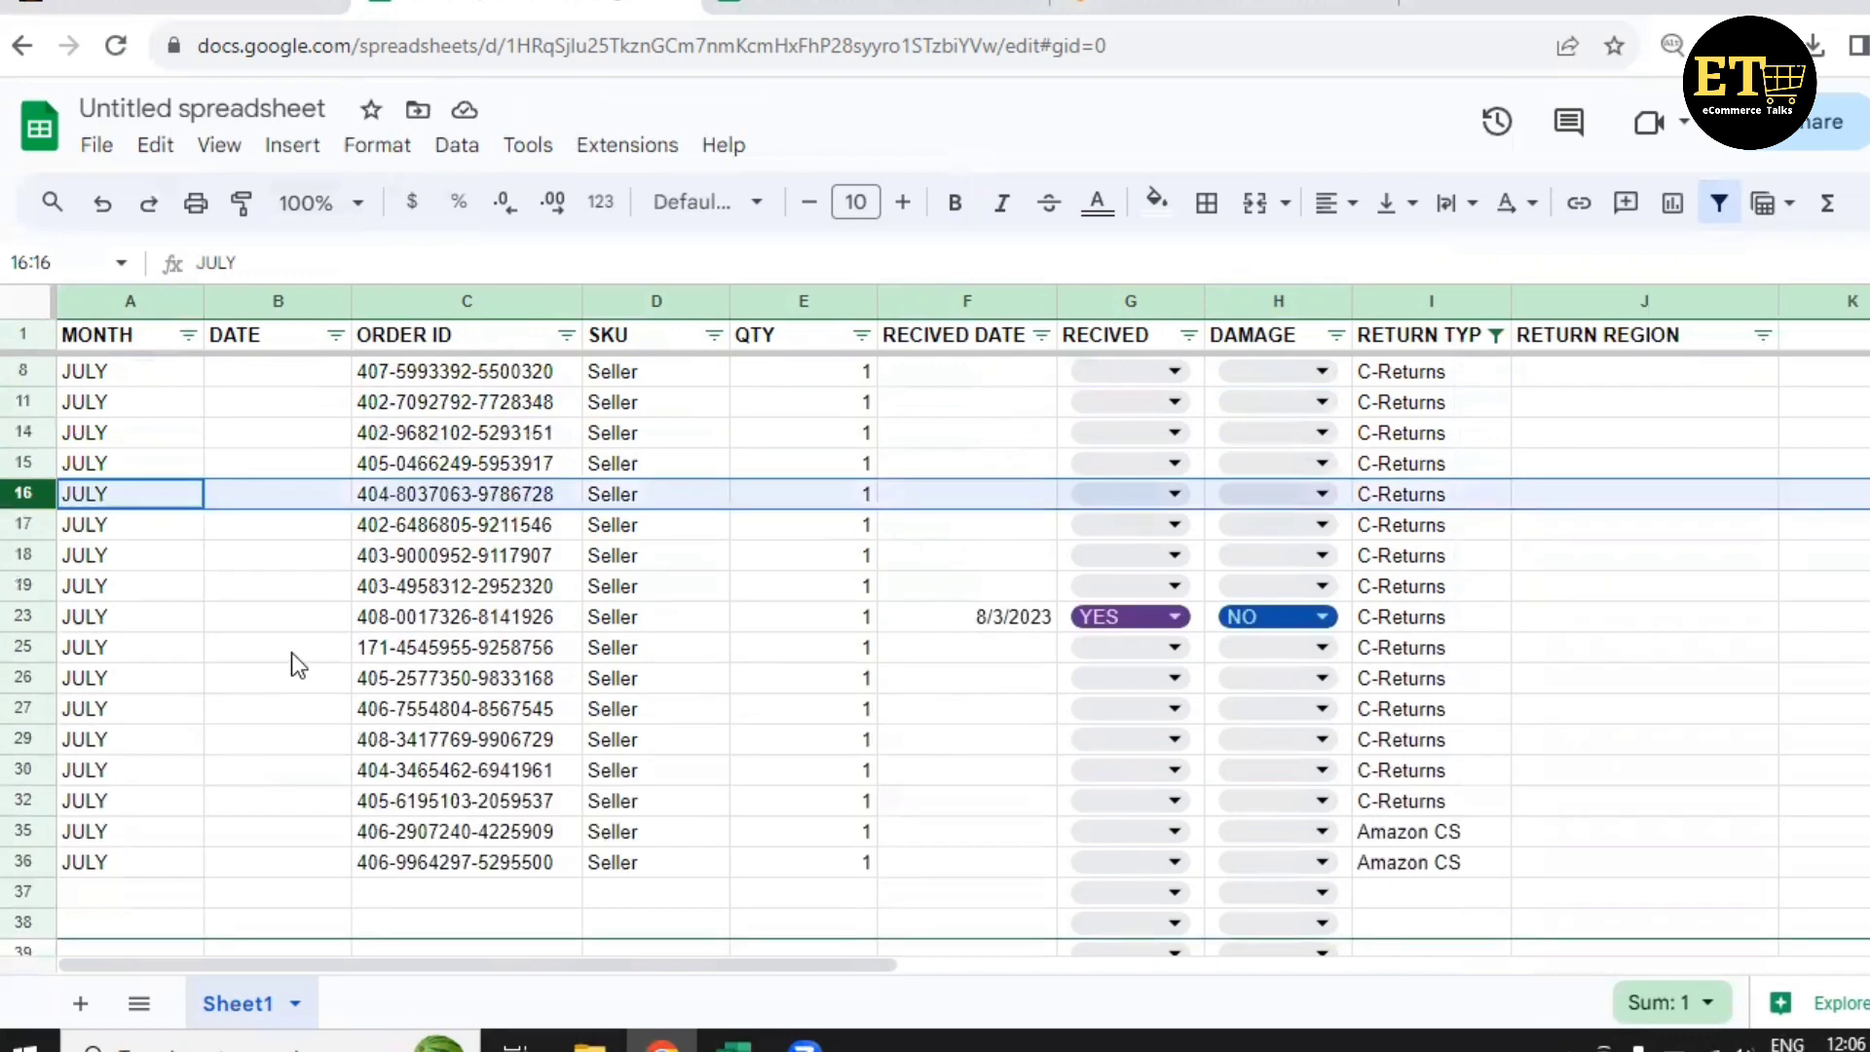
{"action": "scroll", "coordinate": [291, 663], "scroll_direction": "down", "scroll_amount": 3}
{"action": "scroll", "coordinate": [289, 683], "scroll_direction": "up", "scroll_amount": 4}
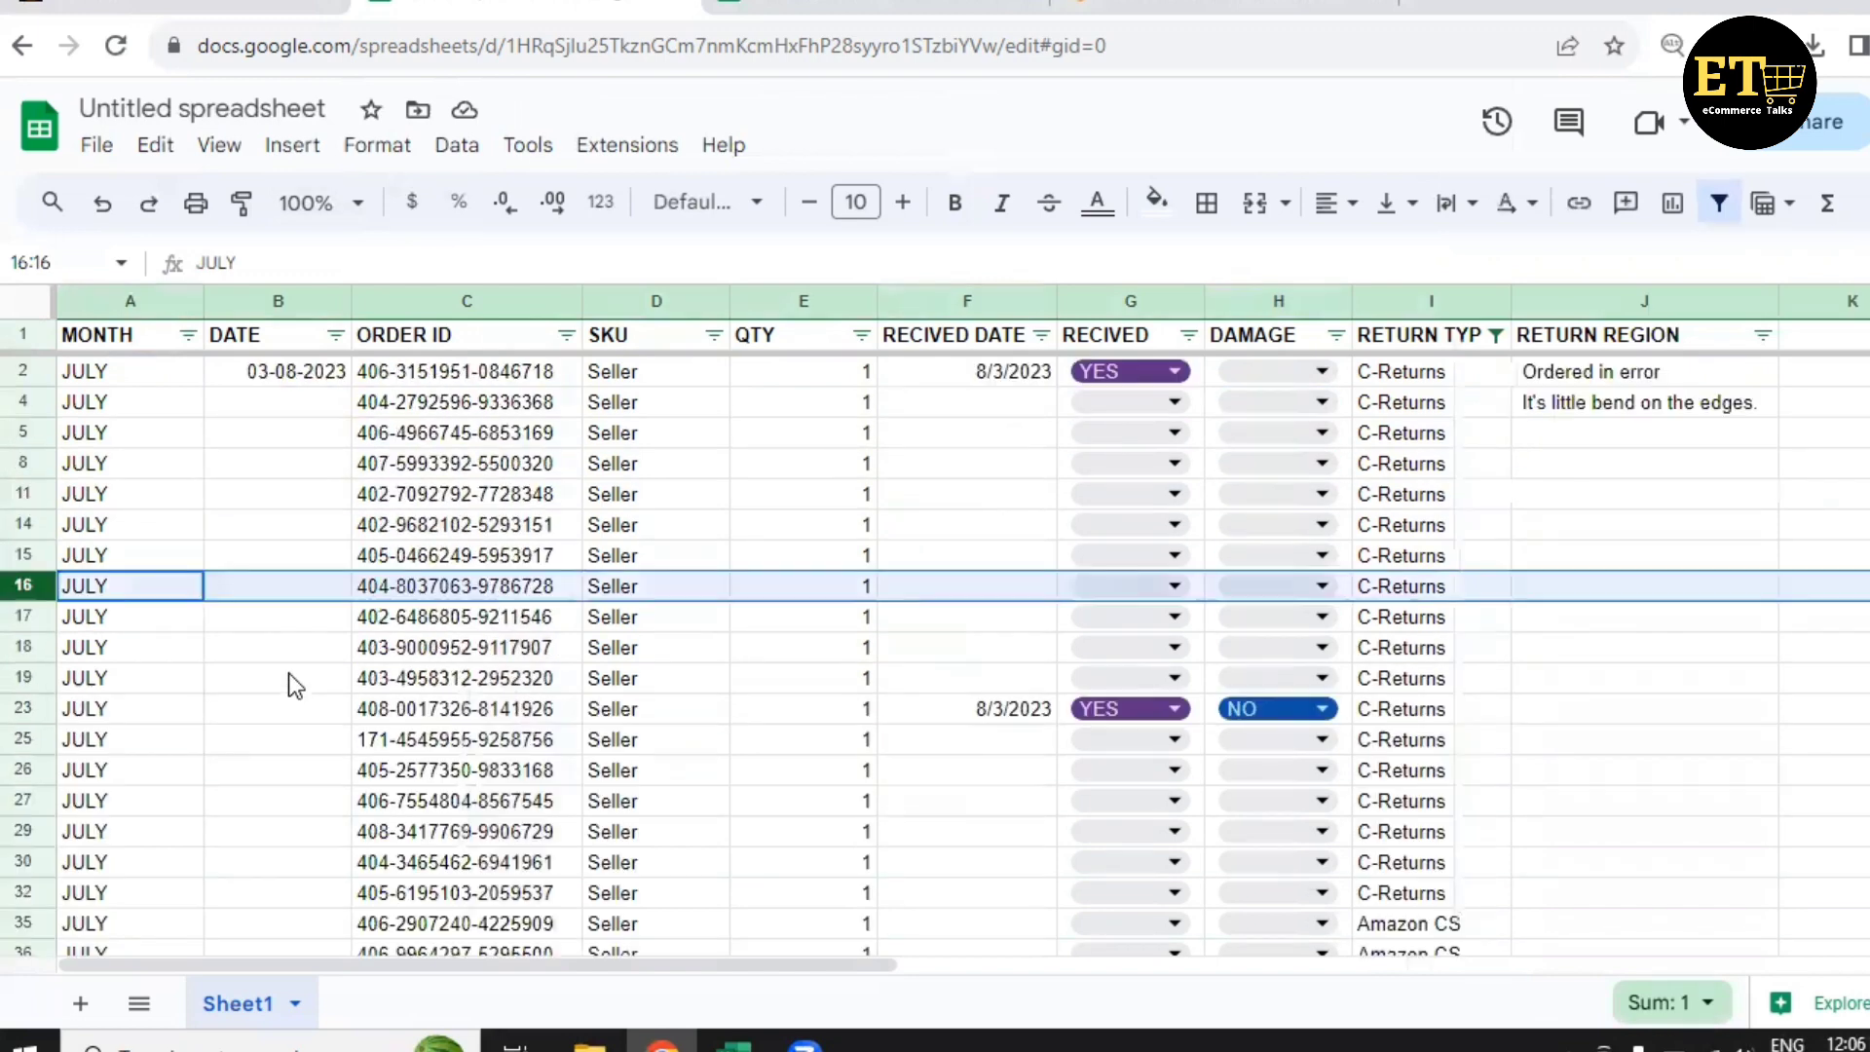
{"action": "left_click", "coordinate": [308, 375]}
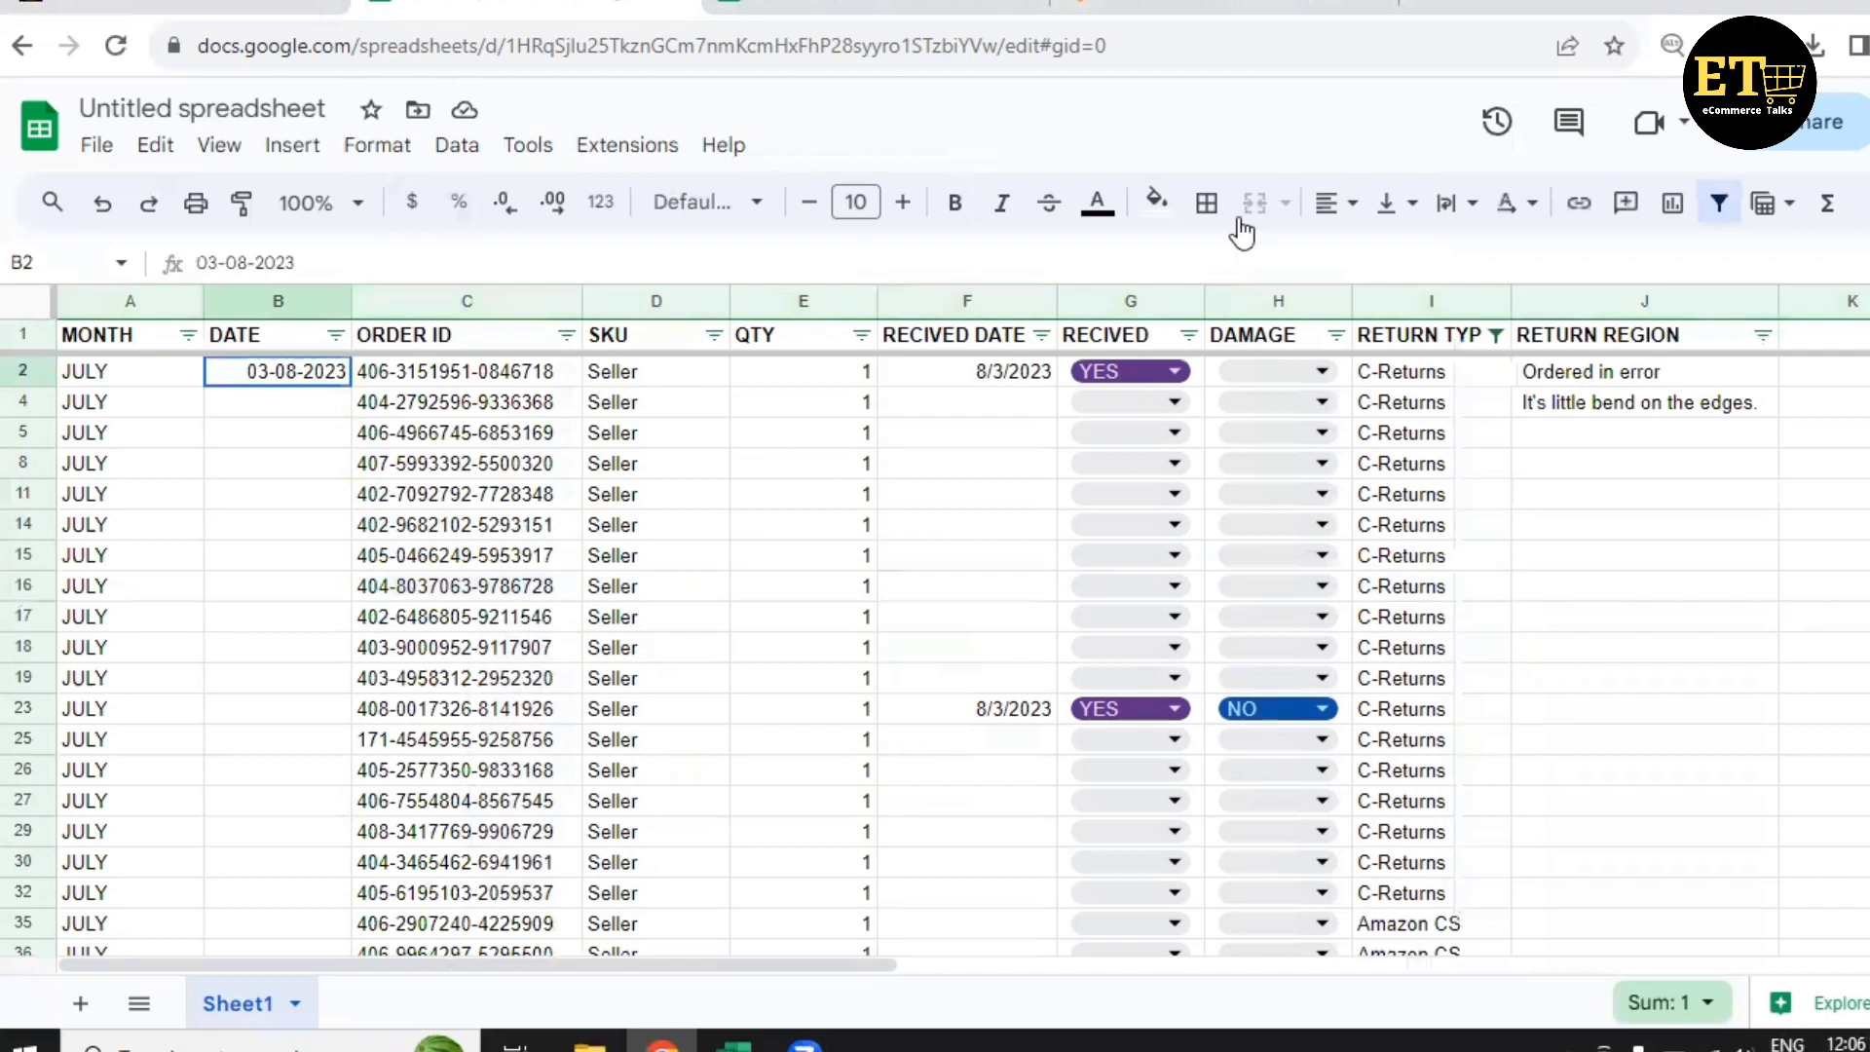
{"action": "left_click", "coordinate": [1155, 206]}
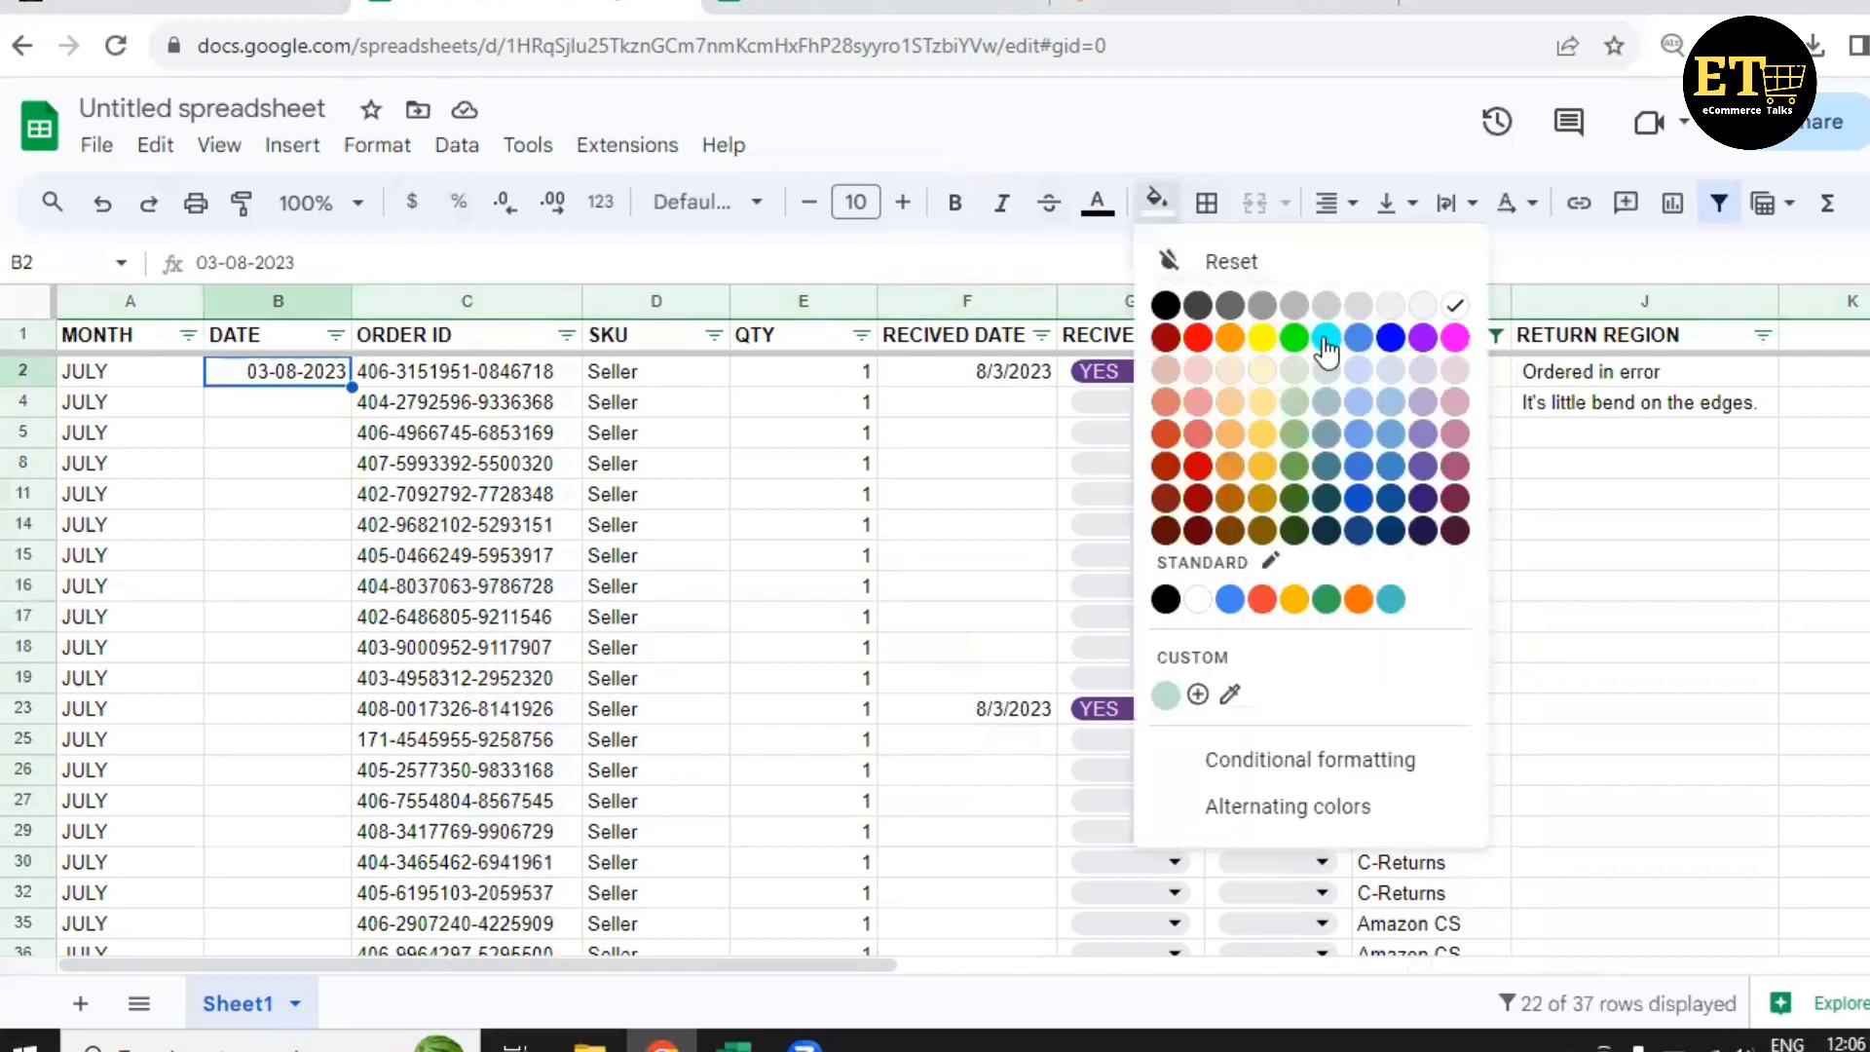
{"action": "left_click", "coordinate": [1324, 338]}
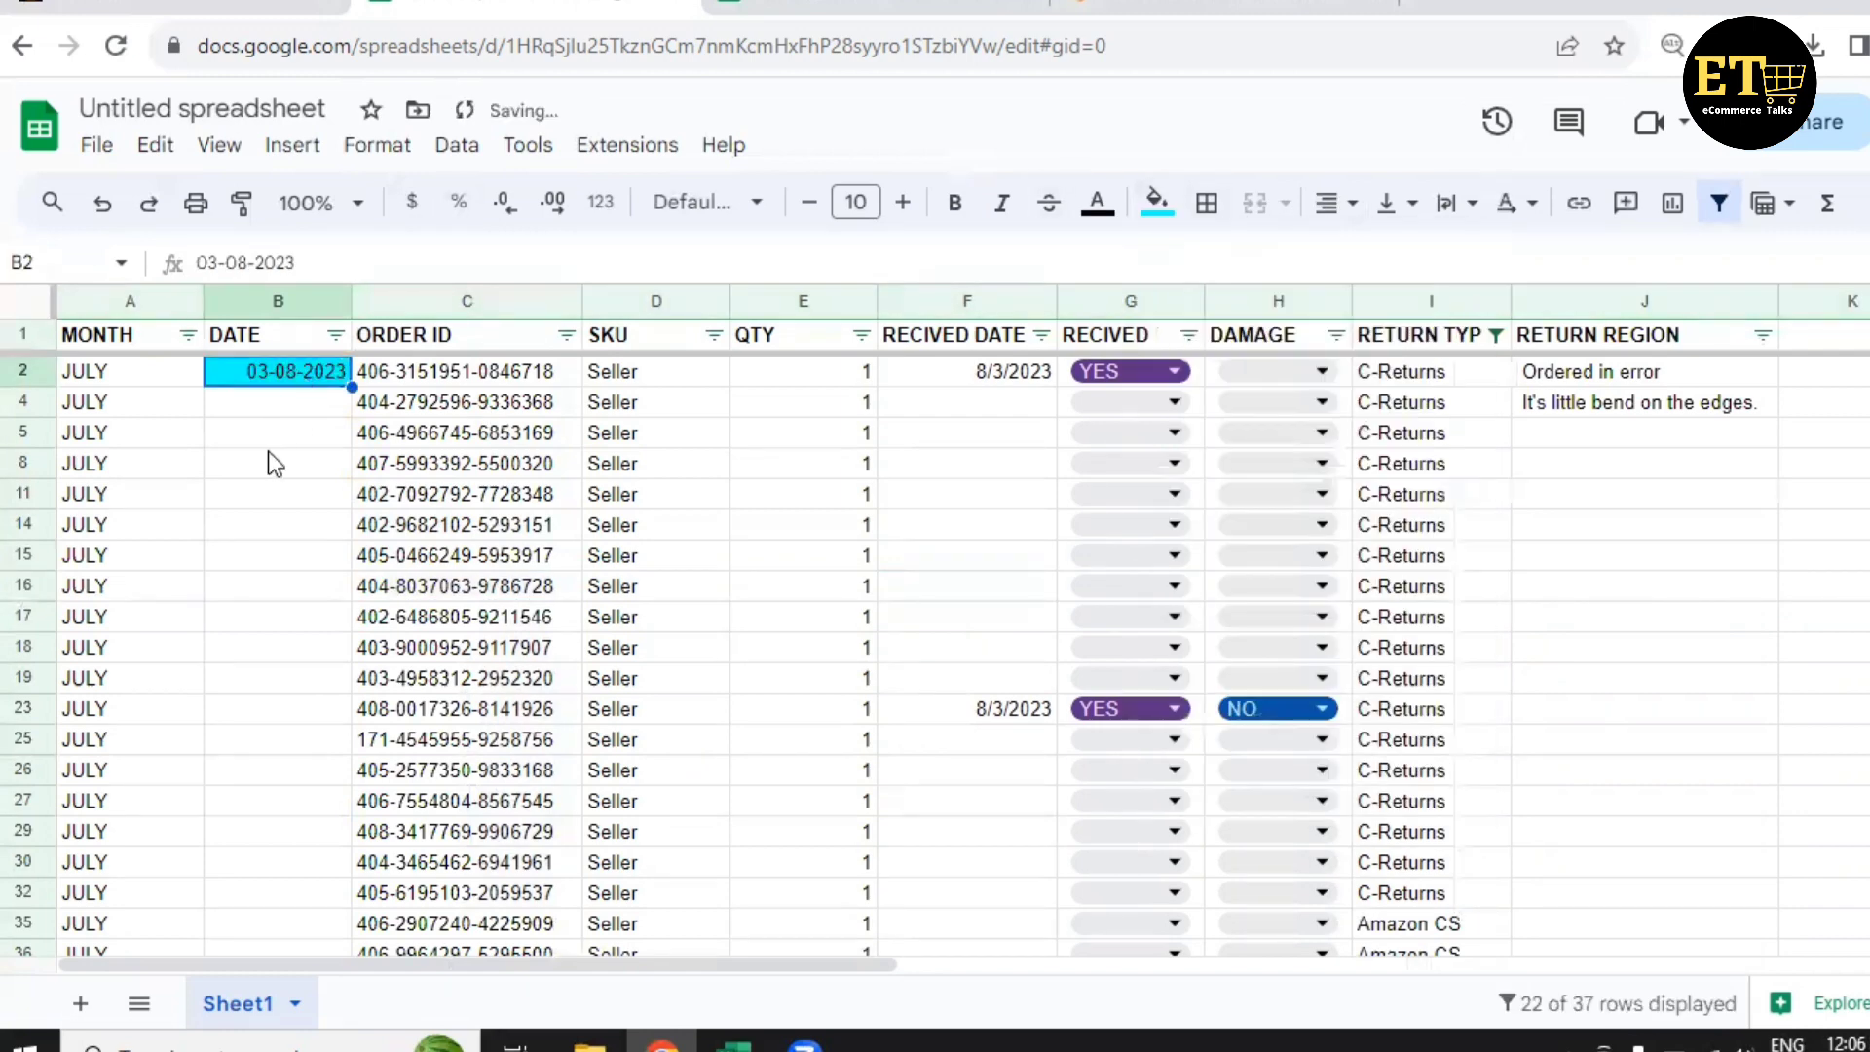
Copy the cyan date cell 03-08-2023 from B2 into B37, below the last July return.
{"action": "scroll", "coordinate": [270, 458], "scroll_direction": "down", "scroll_amount": 5}
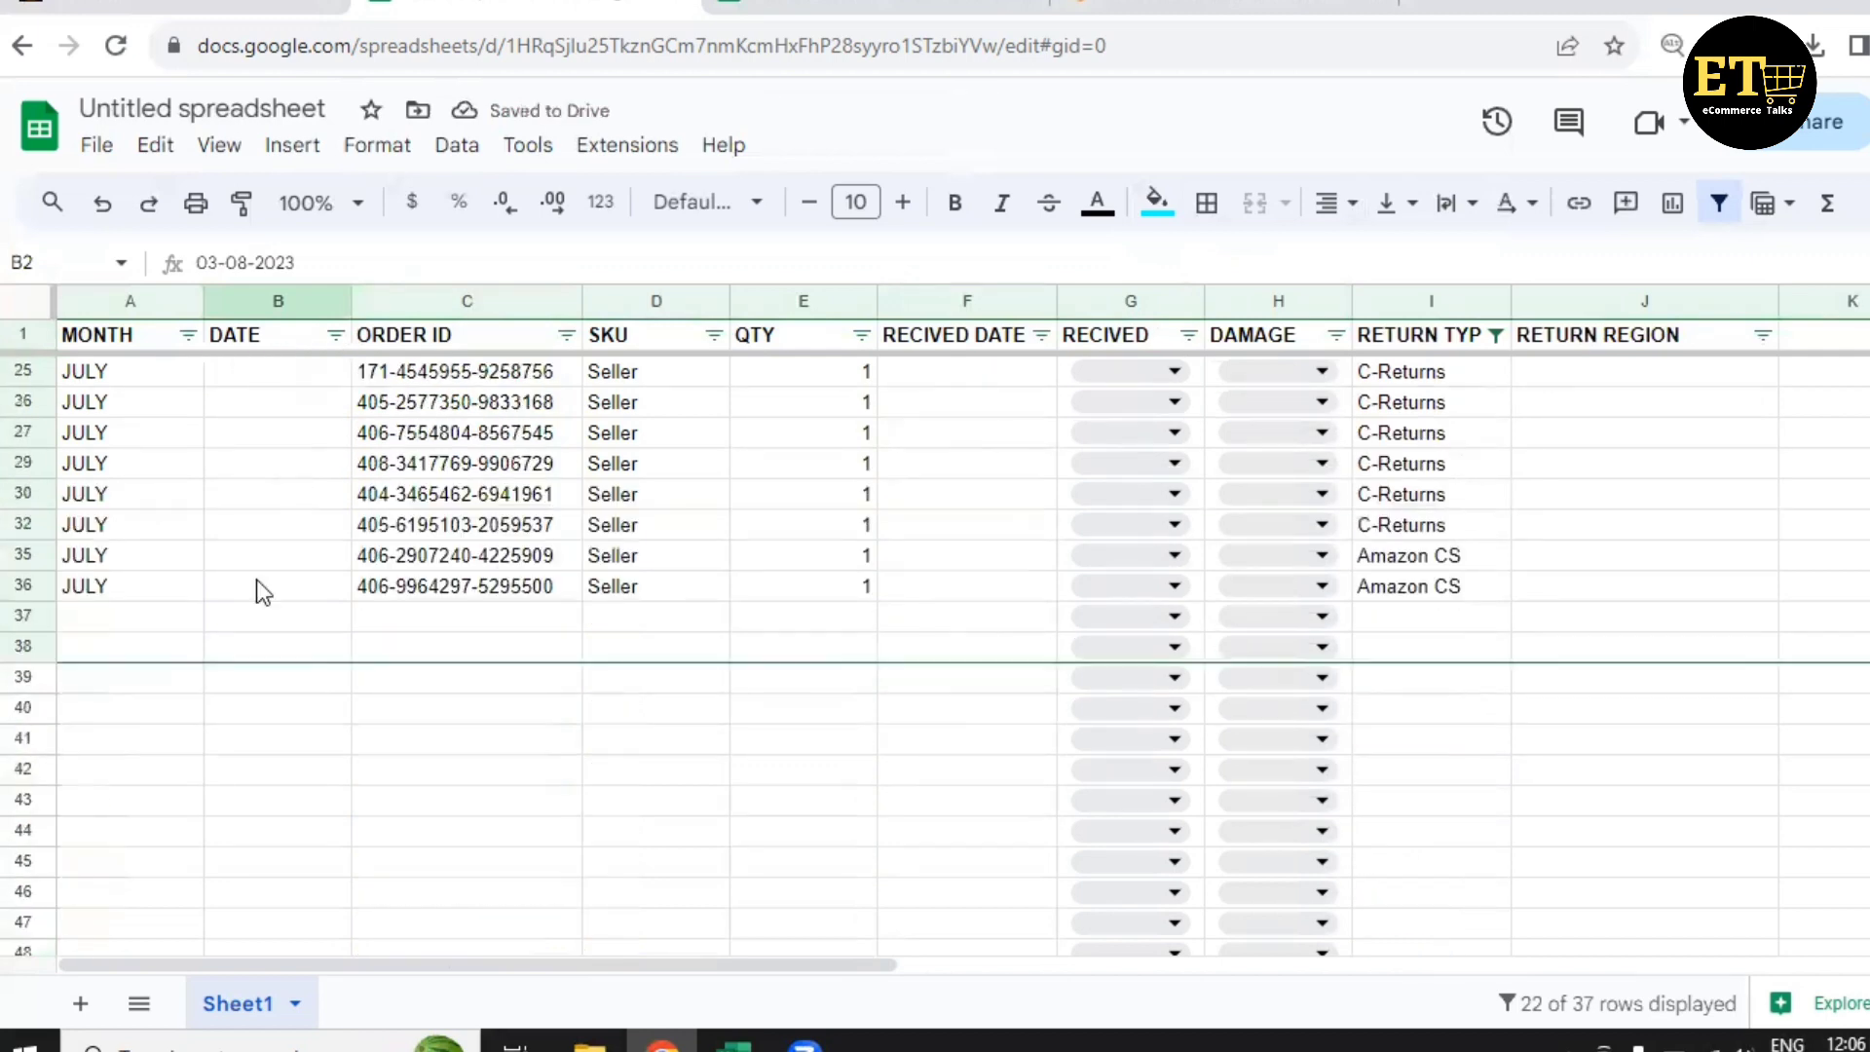
{"action": "left_click", "coordinate": [255, 621]}
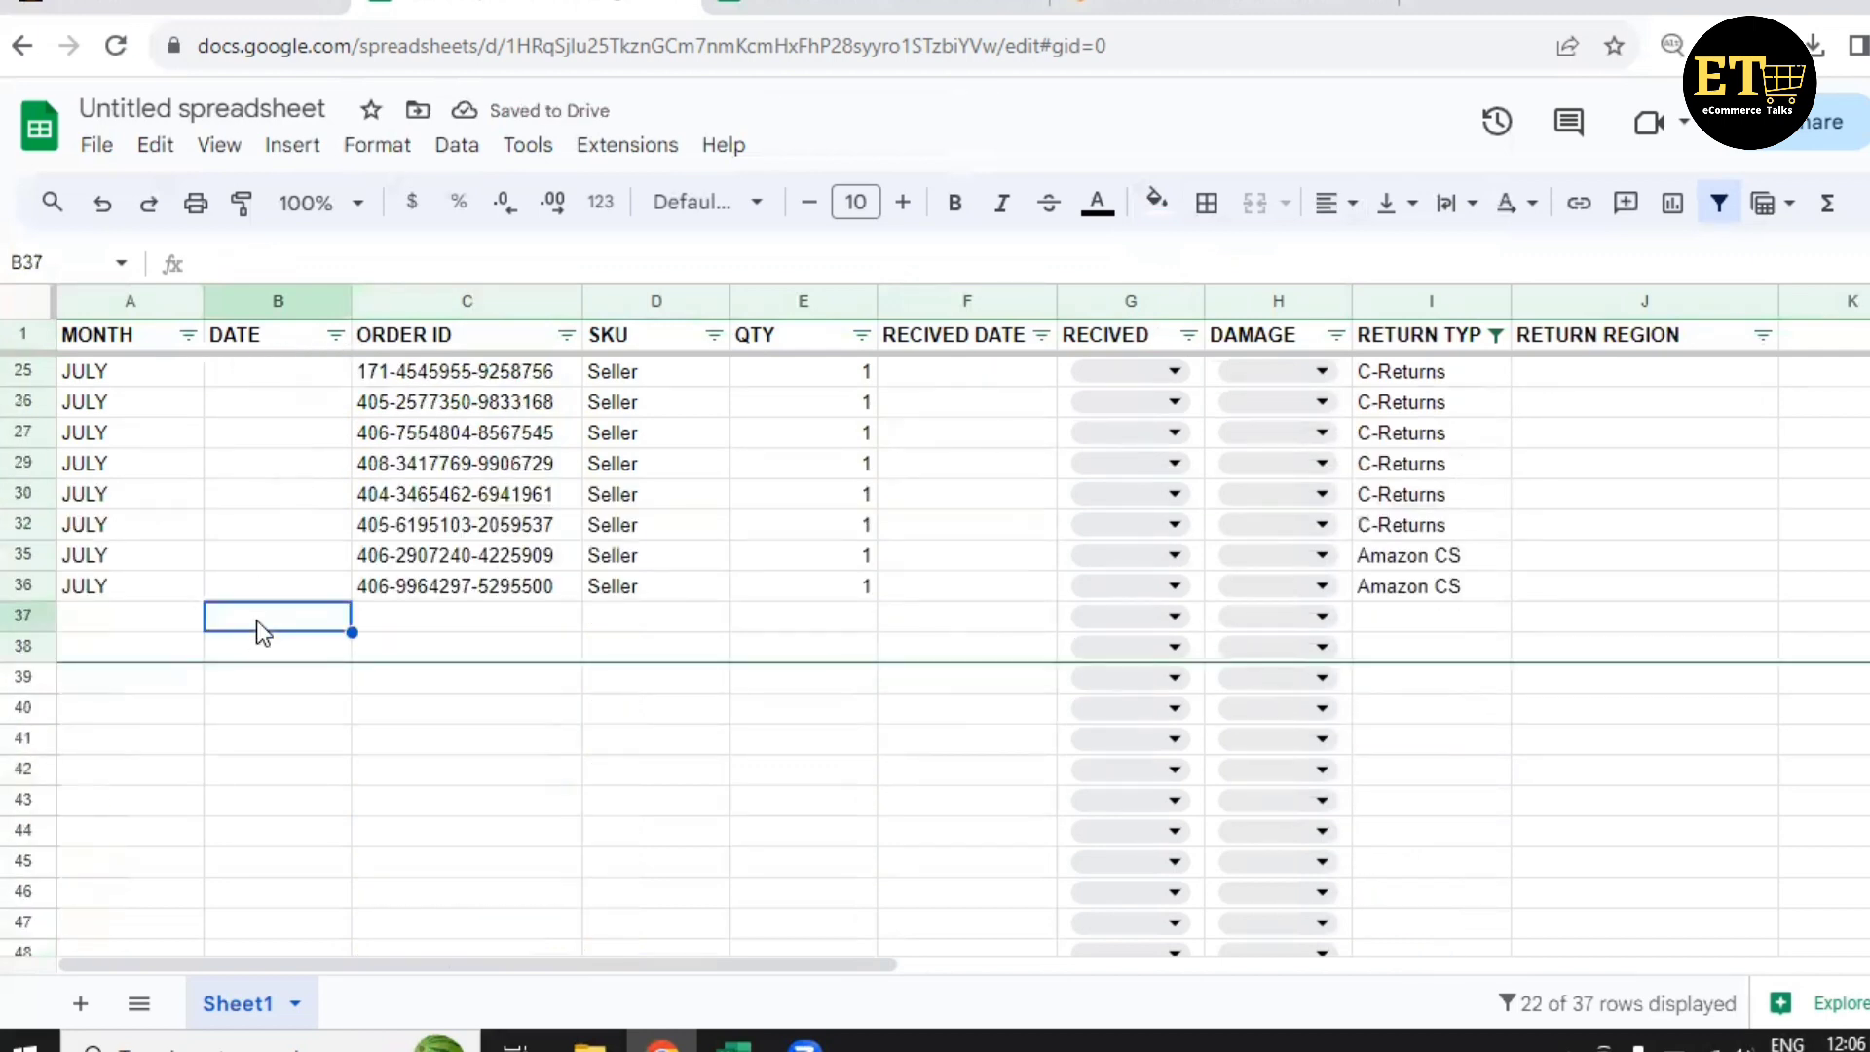
{"action": "key", "text": "ctrl+v"}
{"action": "scroll", "coordinate": [513, 628], "scroll_direction": "up", "scroll_amount": 5}
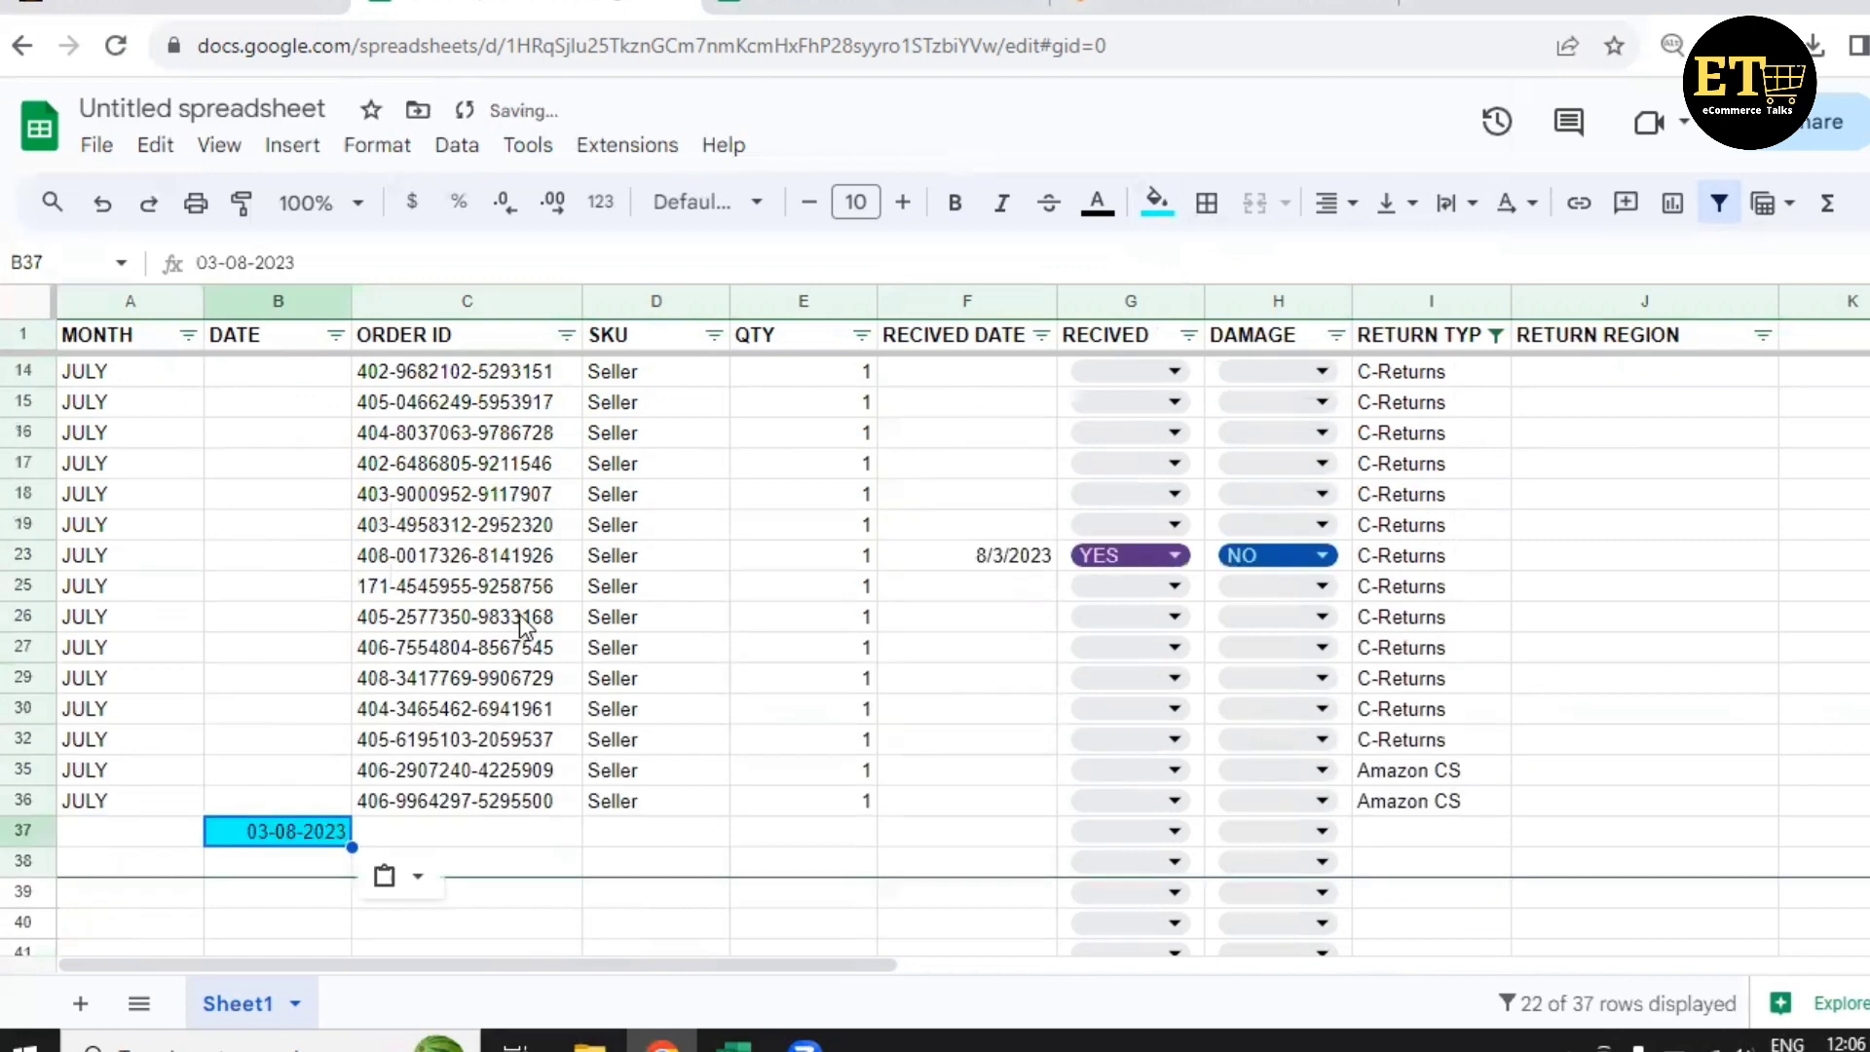
{"action": "scroll", "coordinate": [391, 565], "scroll_direction": "down", "scroll_amount": 5}
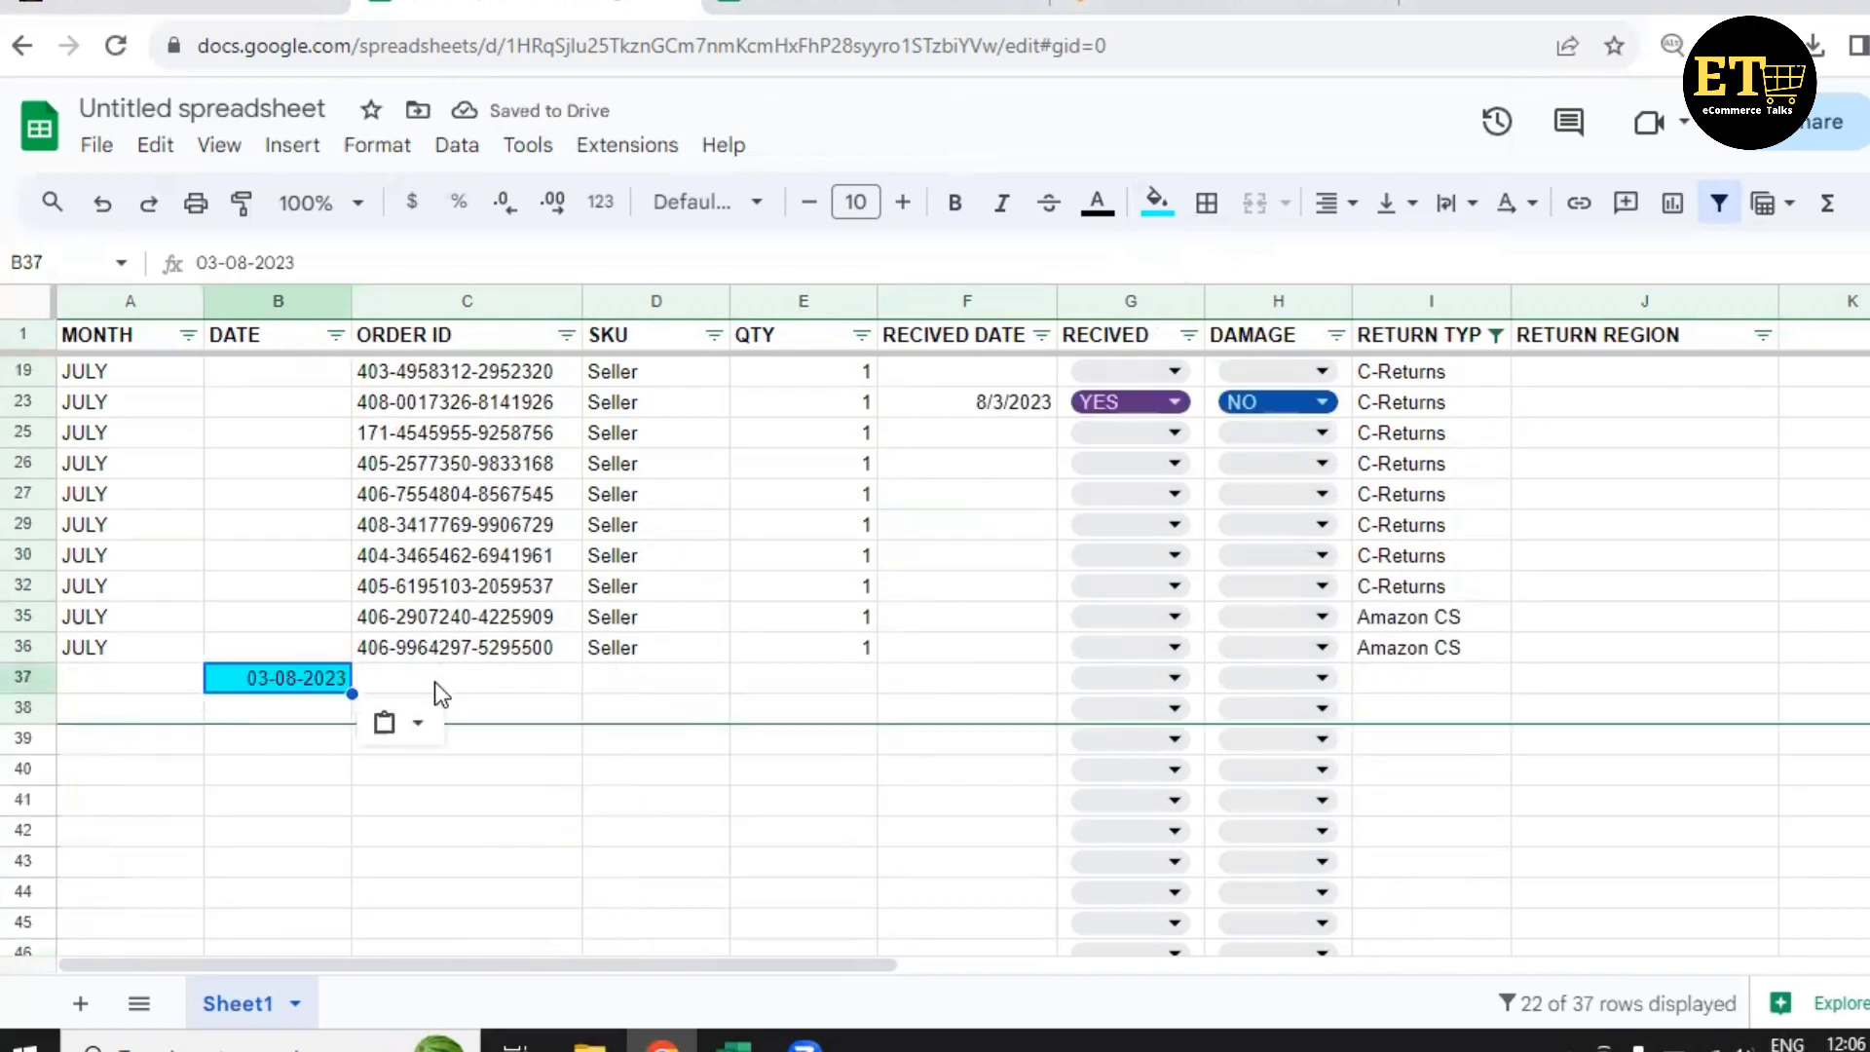
{"action": "left_click", "coordinate": [435, 682]}
{"action": "left_click", "coordinate": [478, 709]}
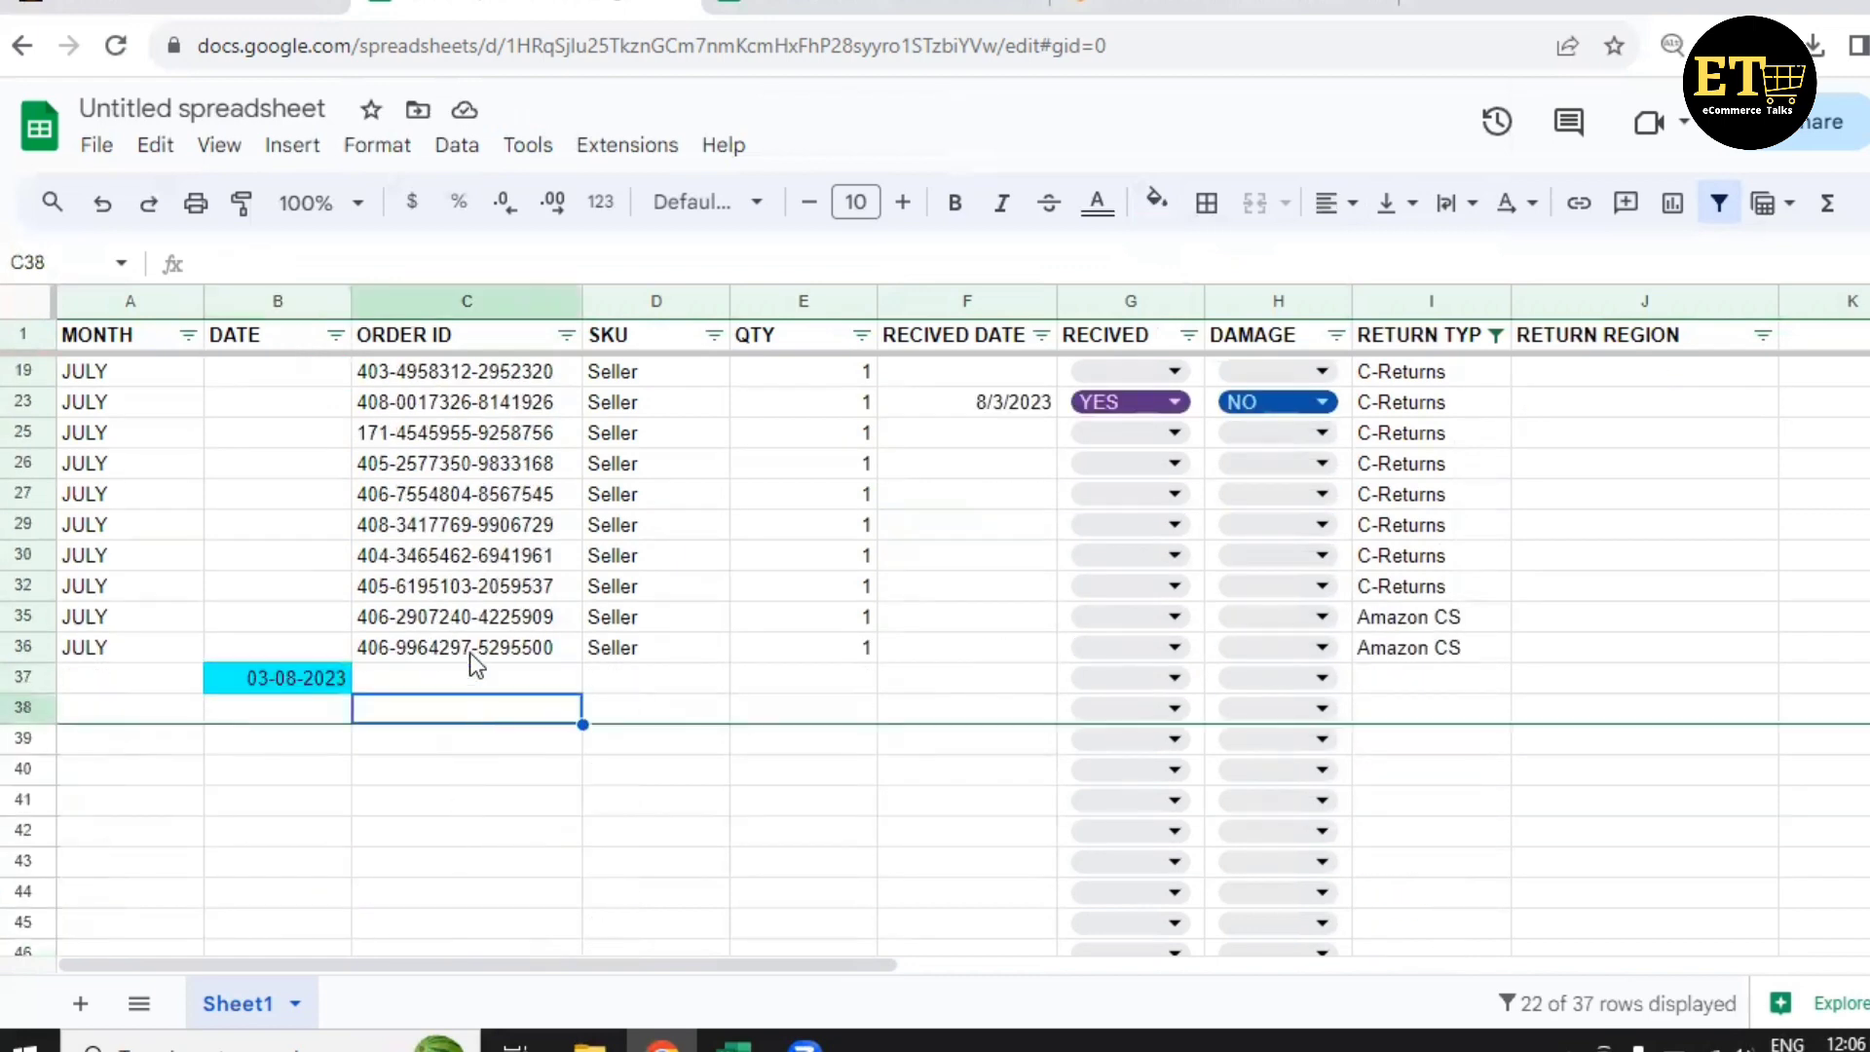
{"action": "scroll", "coordinate": [814, 741], "scroll_direction": "up", "scroll_amount": 4}
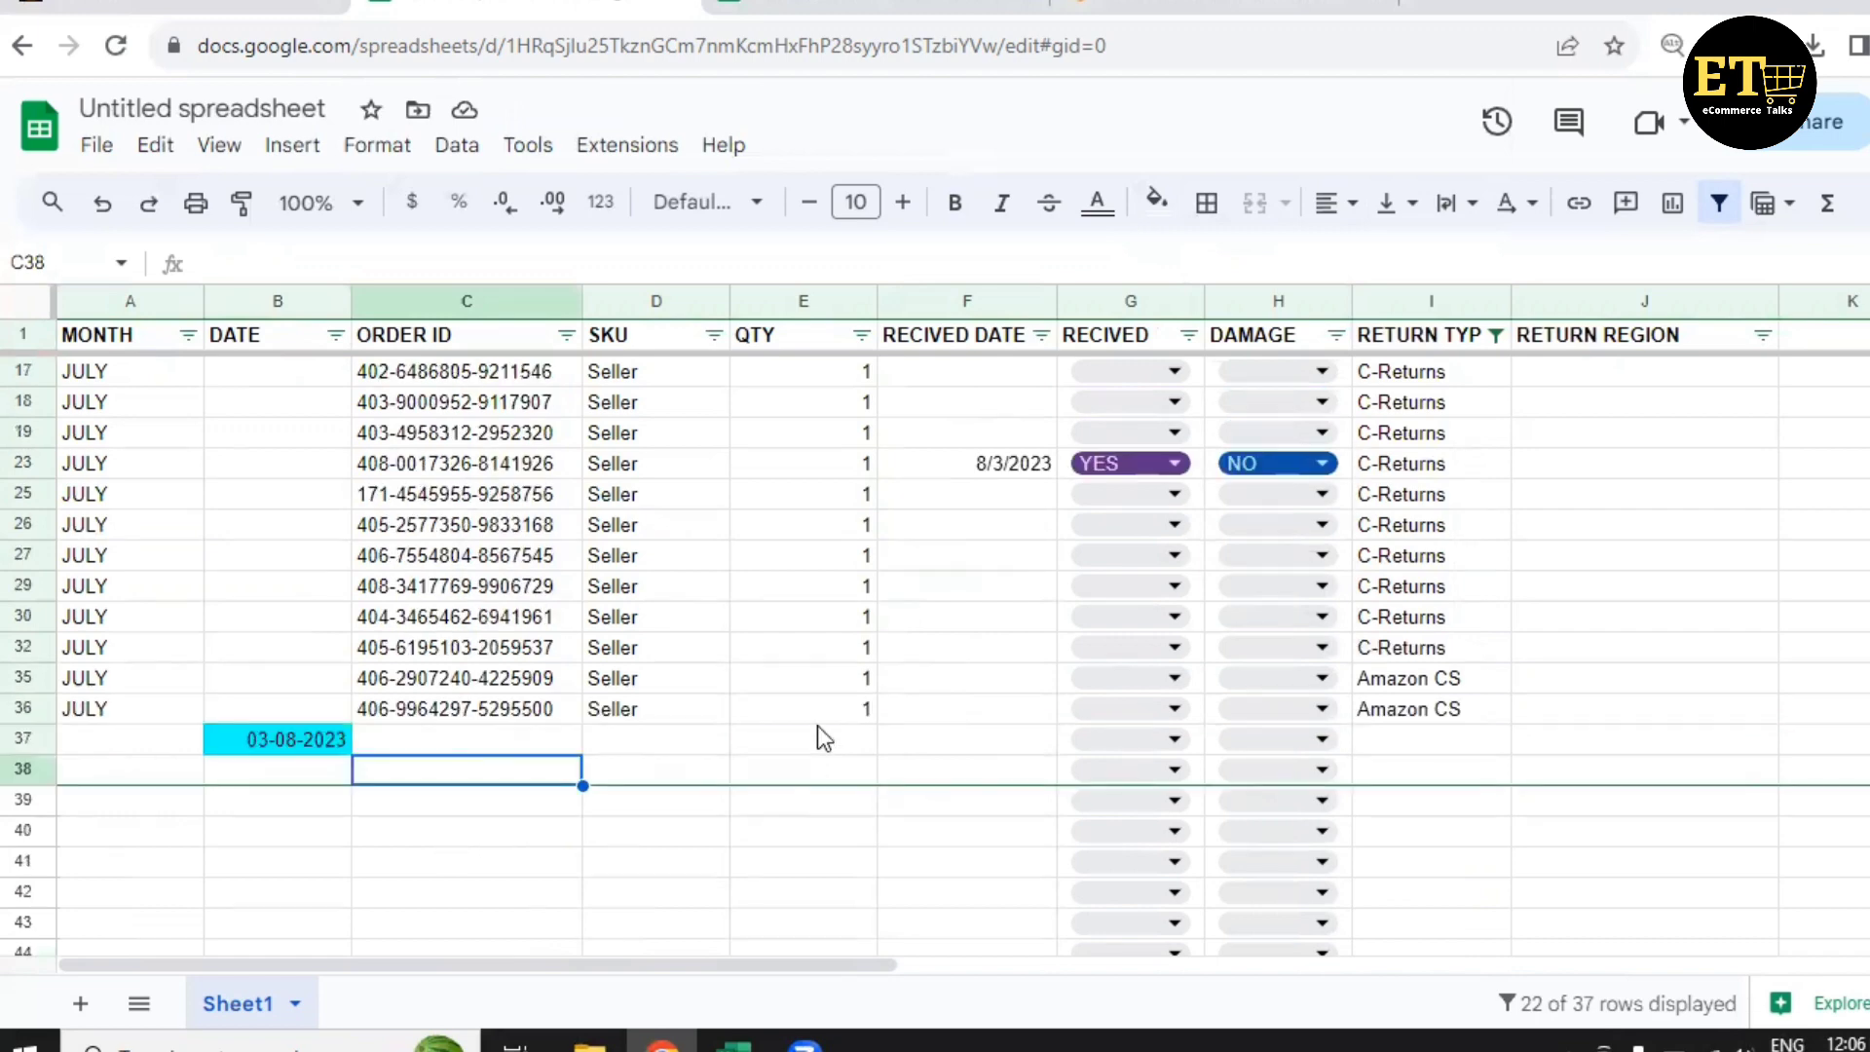
{"action": "left_click", "coordinate": [486, 464]}
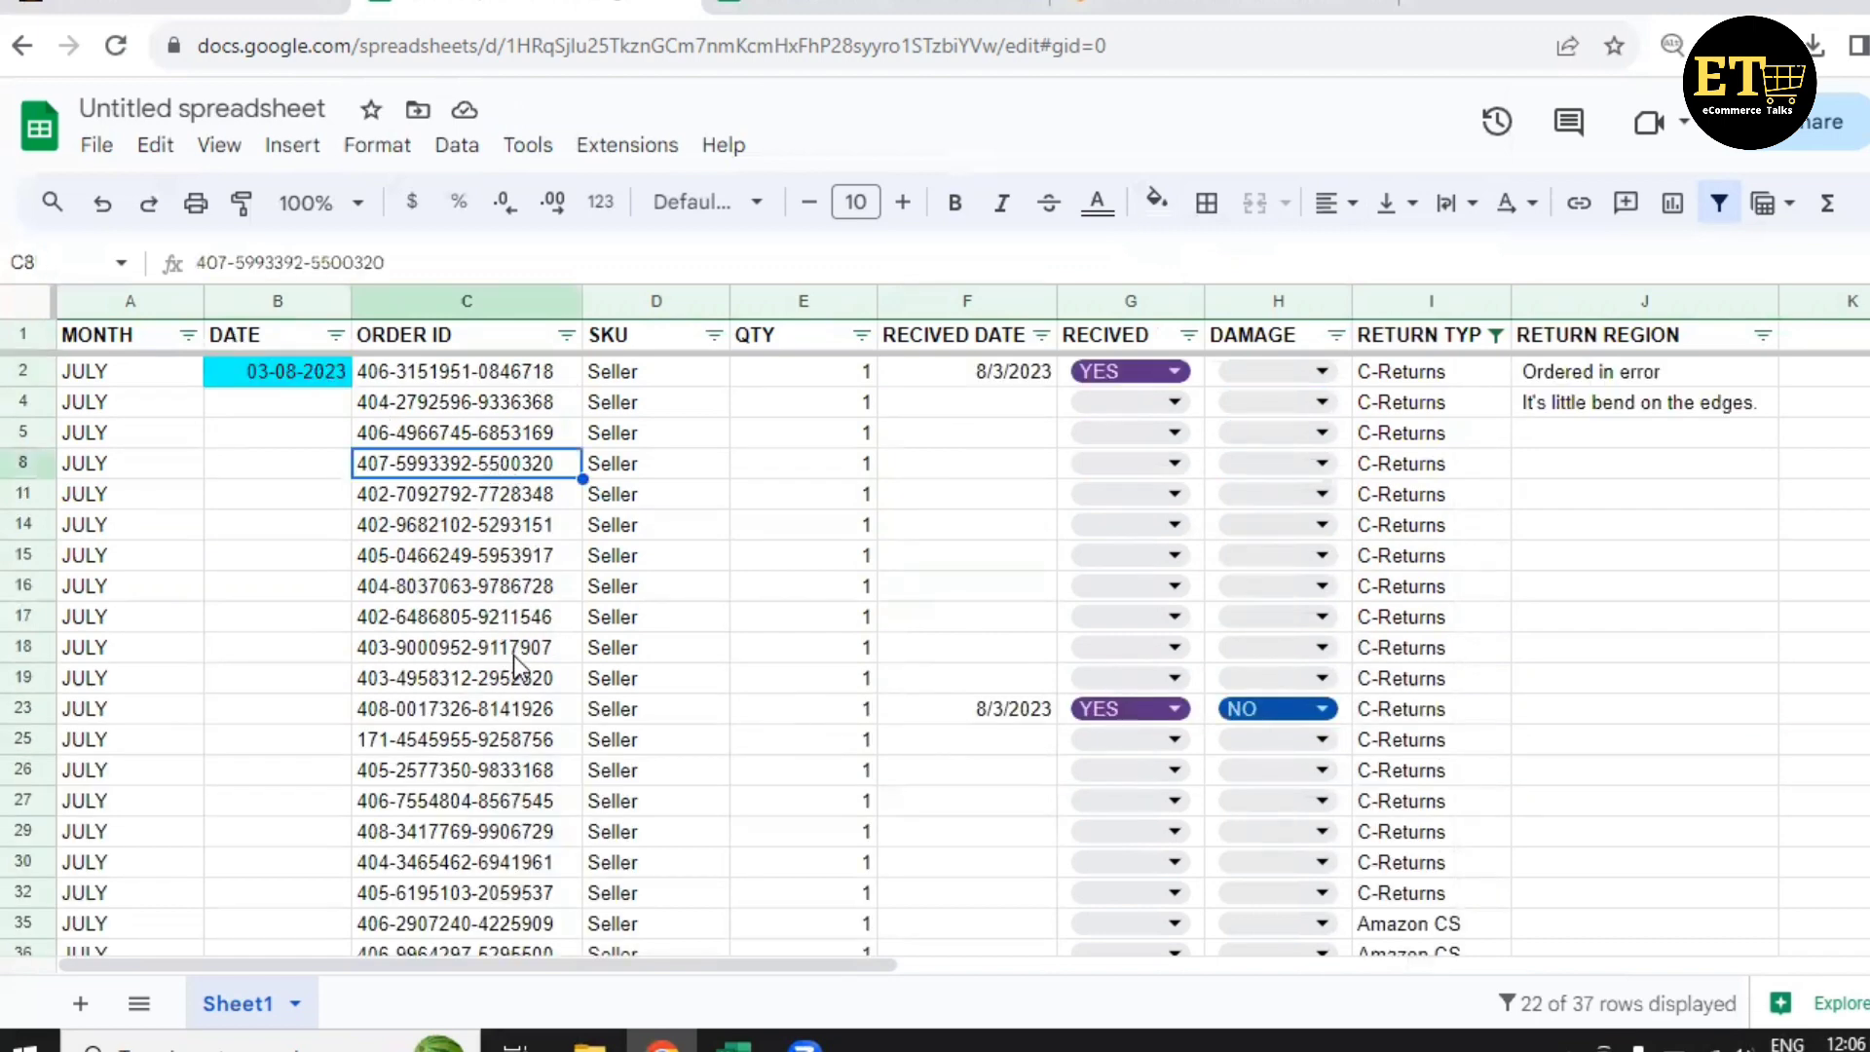
{"action": "key", "text": "ctrl+c"}
Reset the RETURN TYPE filter to include all values so every return row is shown.
{"action": "left_click", "coordinate": [1496, 336]}
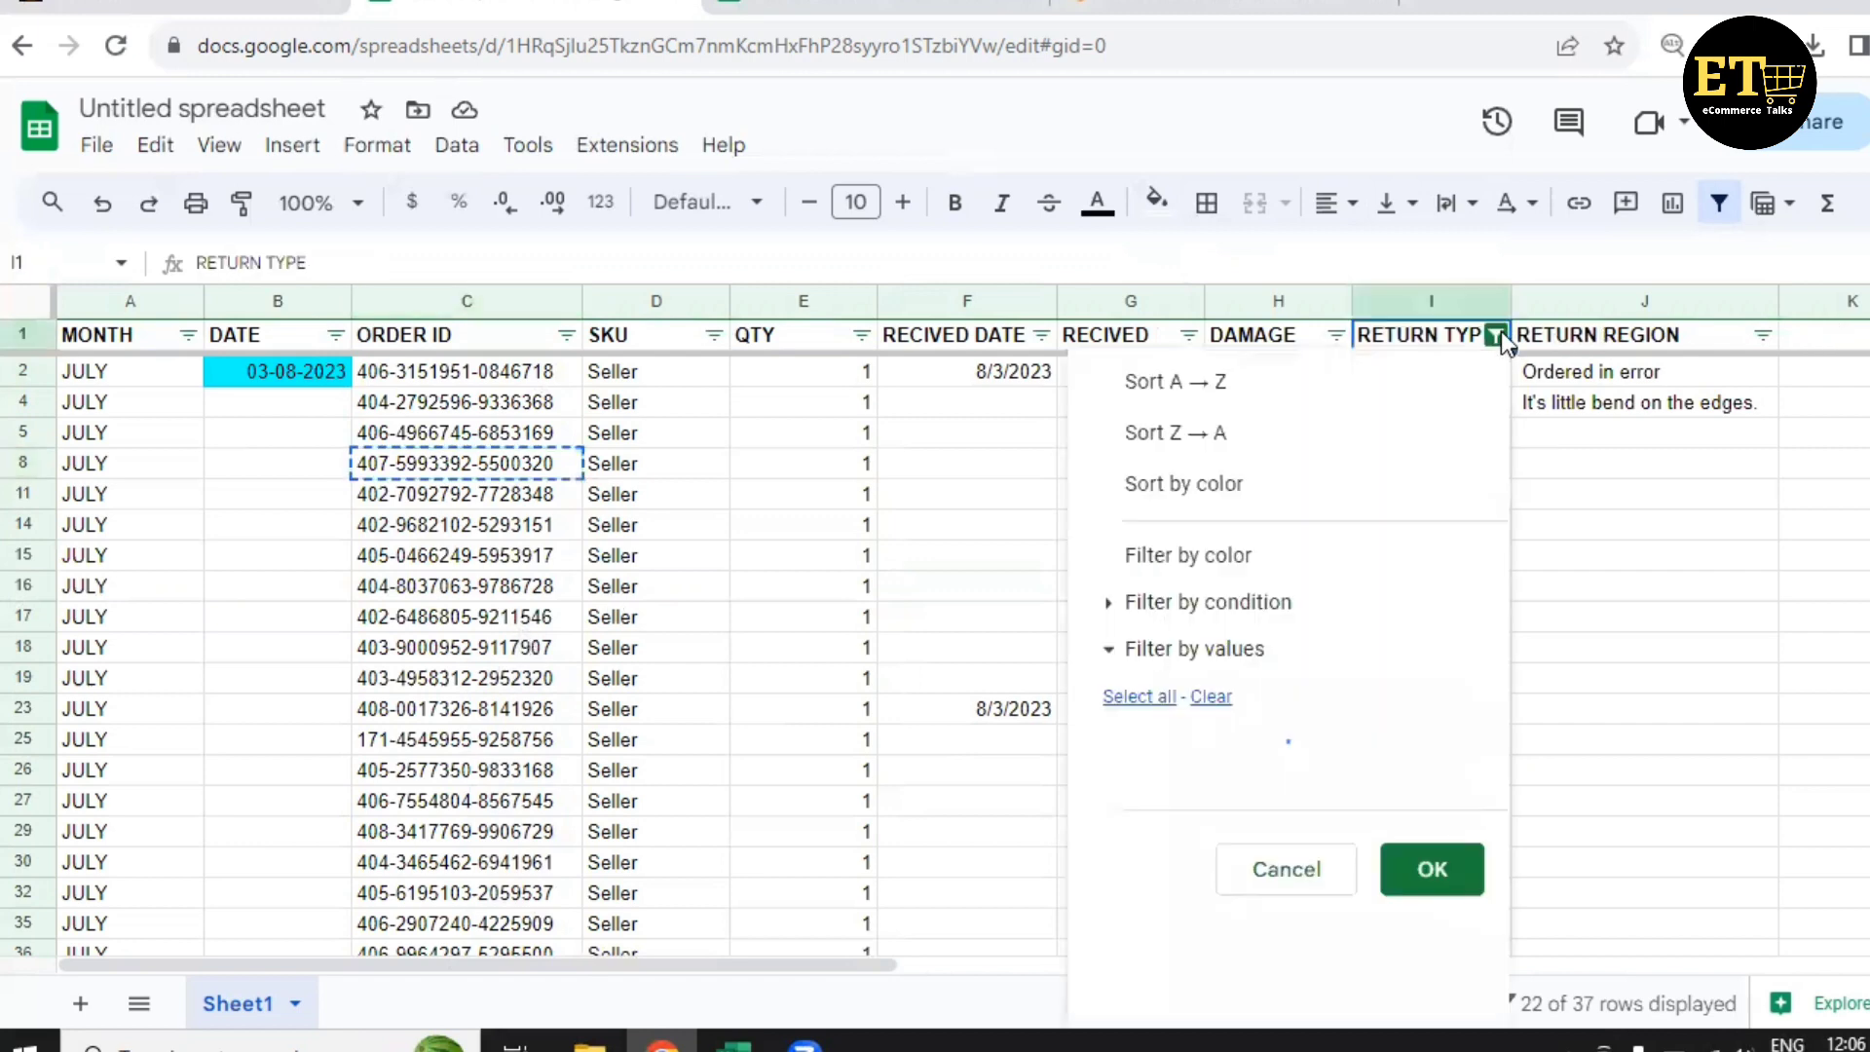
{"action": "left_click", "coordinate": [1186, 650]}
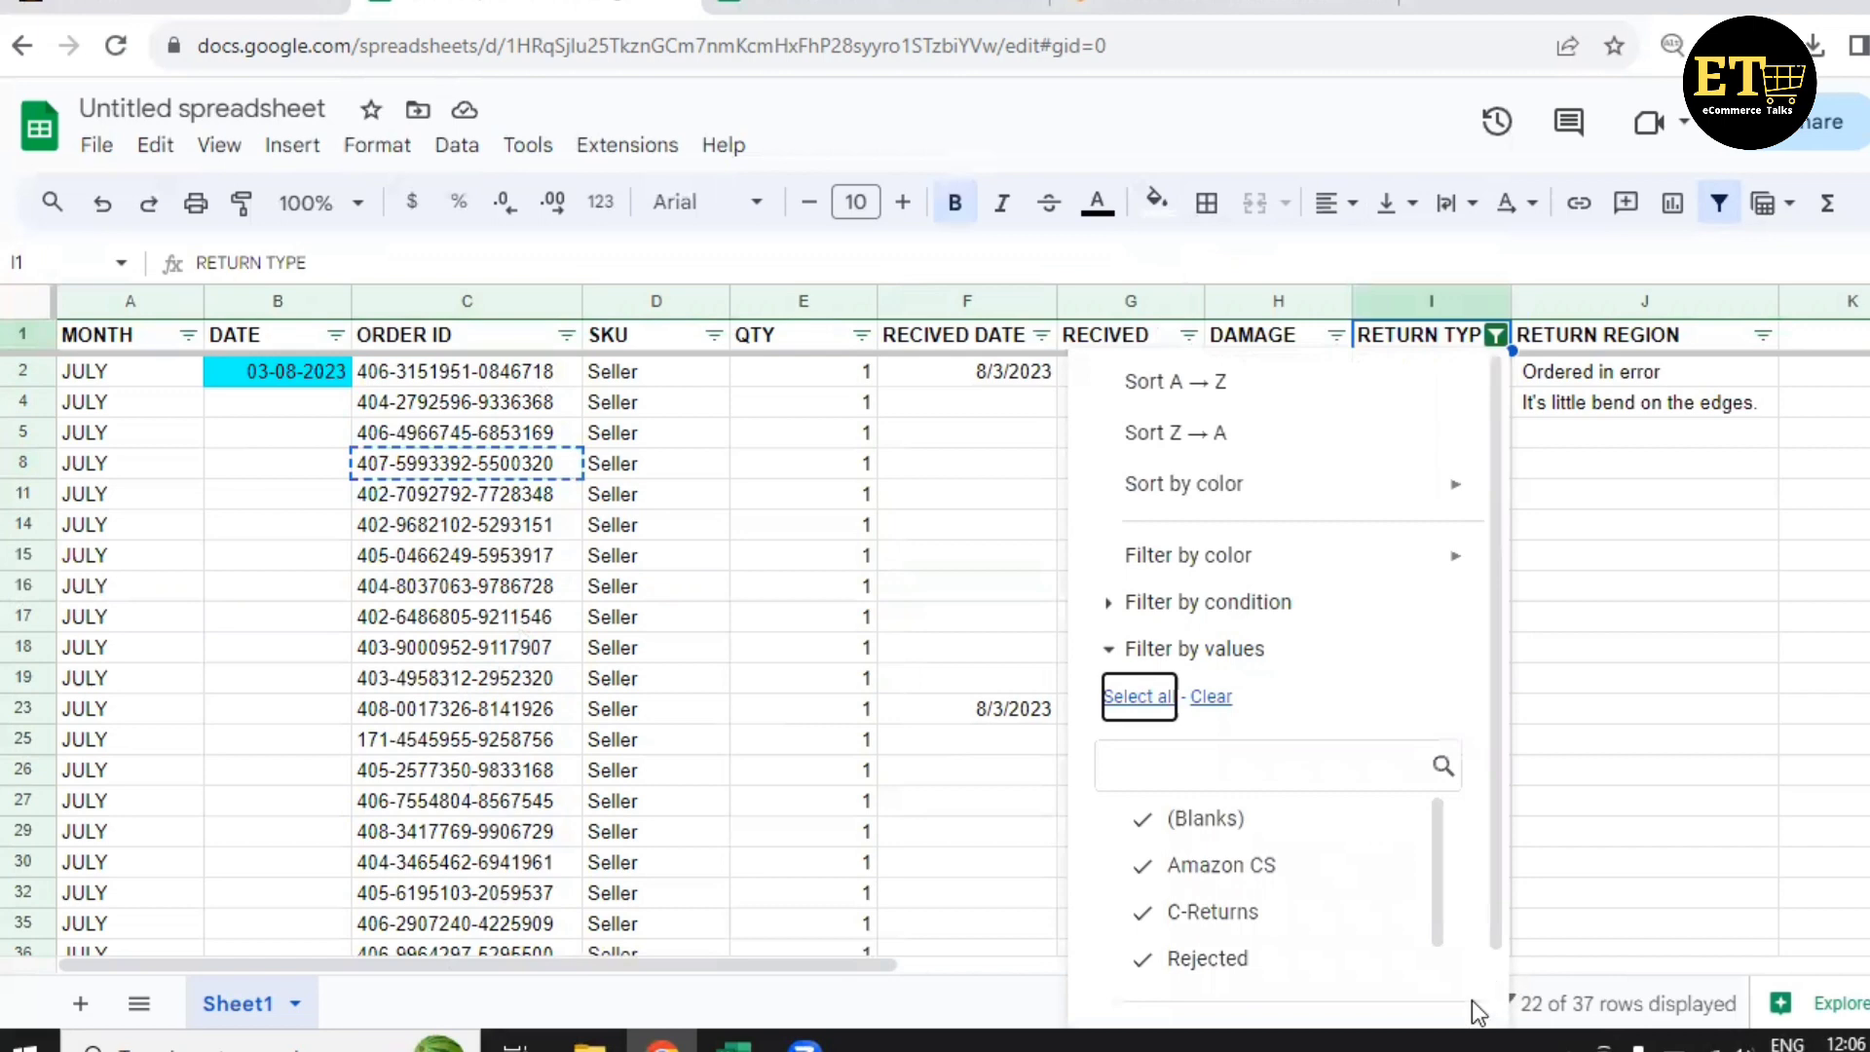
{"action": "scroll", "coordinate": [1472, 1001], "scroll_direction": "down", "scroll_amount": 2}
{"action": "left_click", "coordinate": [1412, 981]}
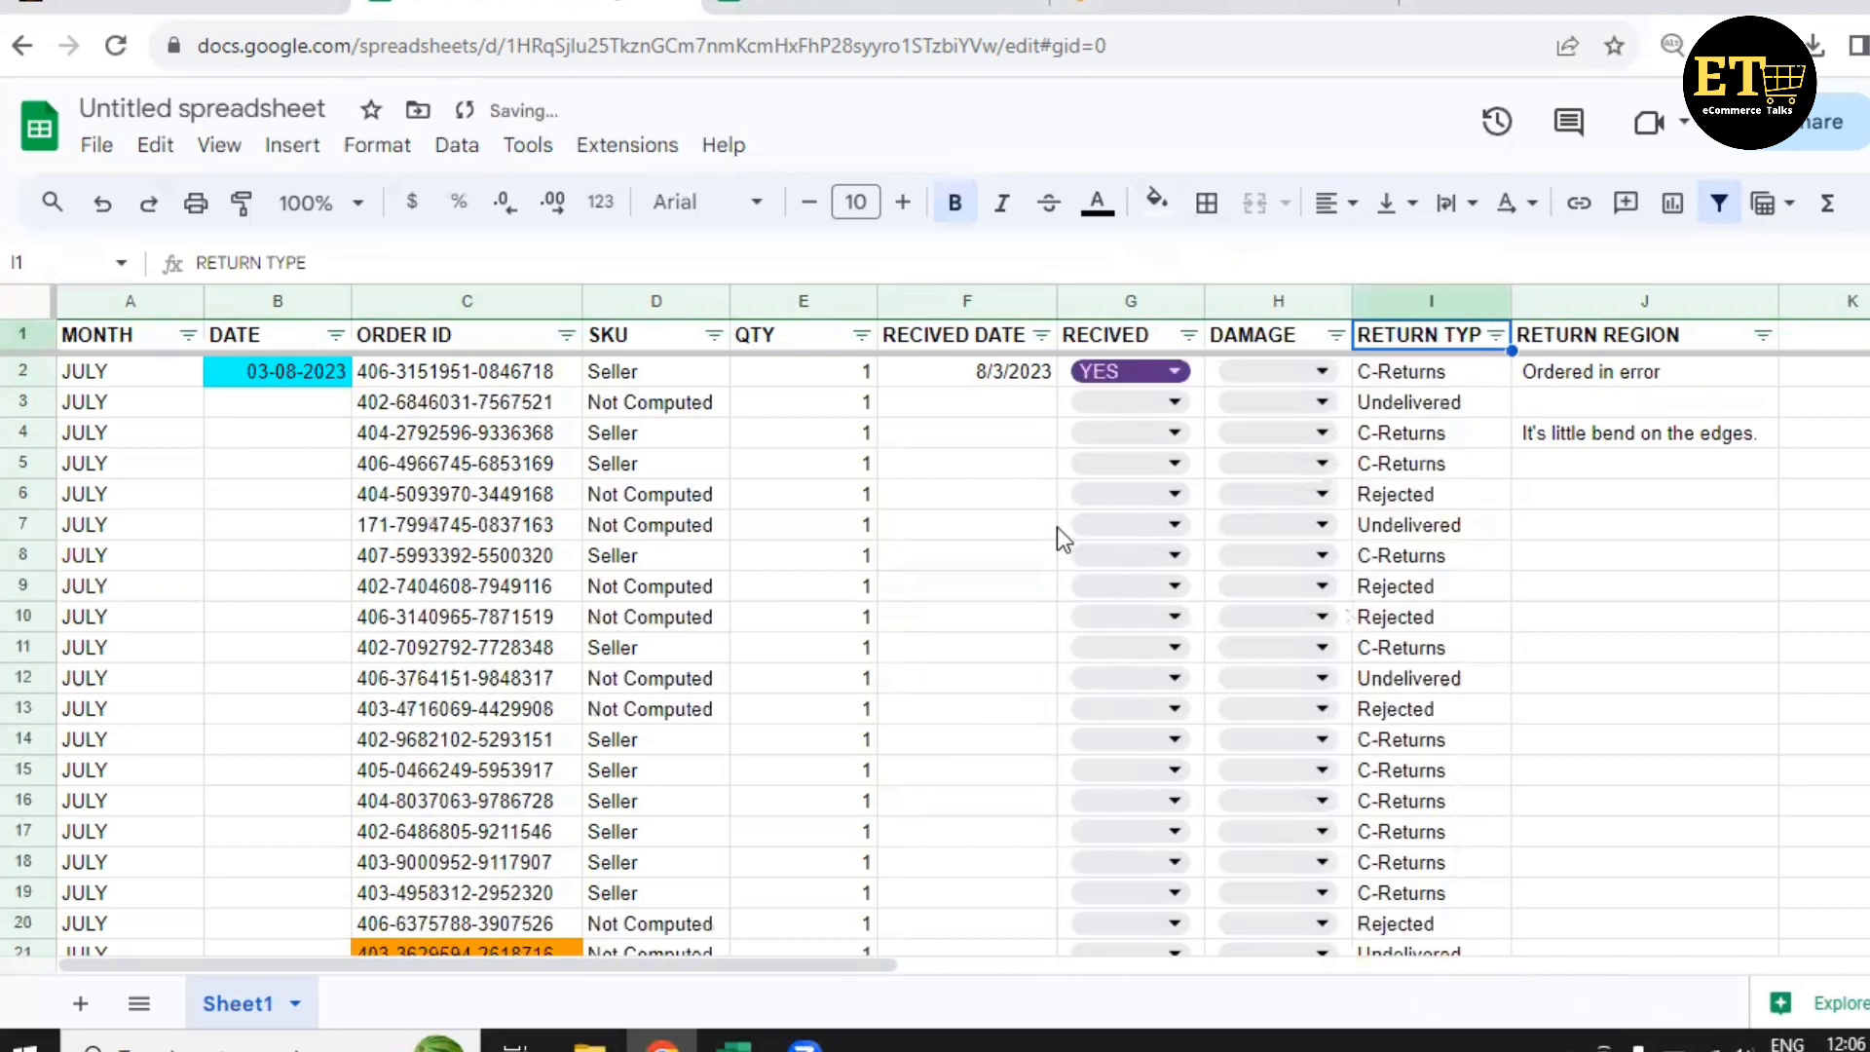
Delete row 22, the second of the two highlighted rows with the same order ID.
{"action": "scroll", "coordinate": [1056, 528], "scroll_direction": "down", "scroll_amount": 7}
{"action": "scroll", "coordinate": [753, 562], "scroll_direction": "up", "scroll_amount": 3}
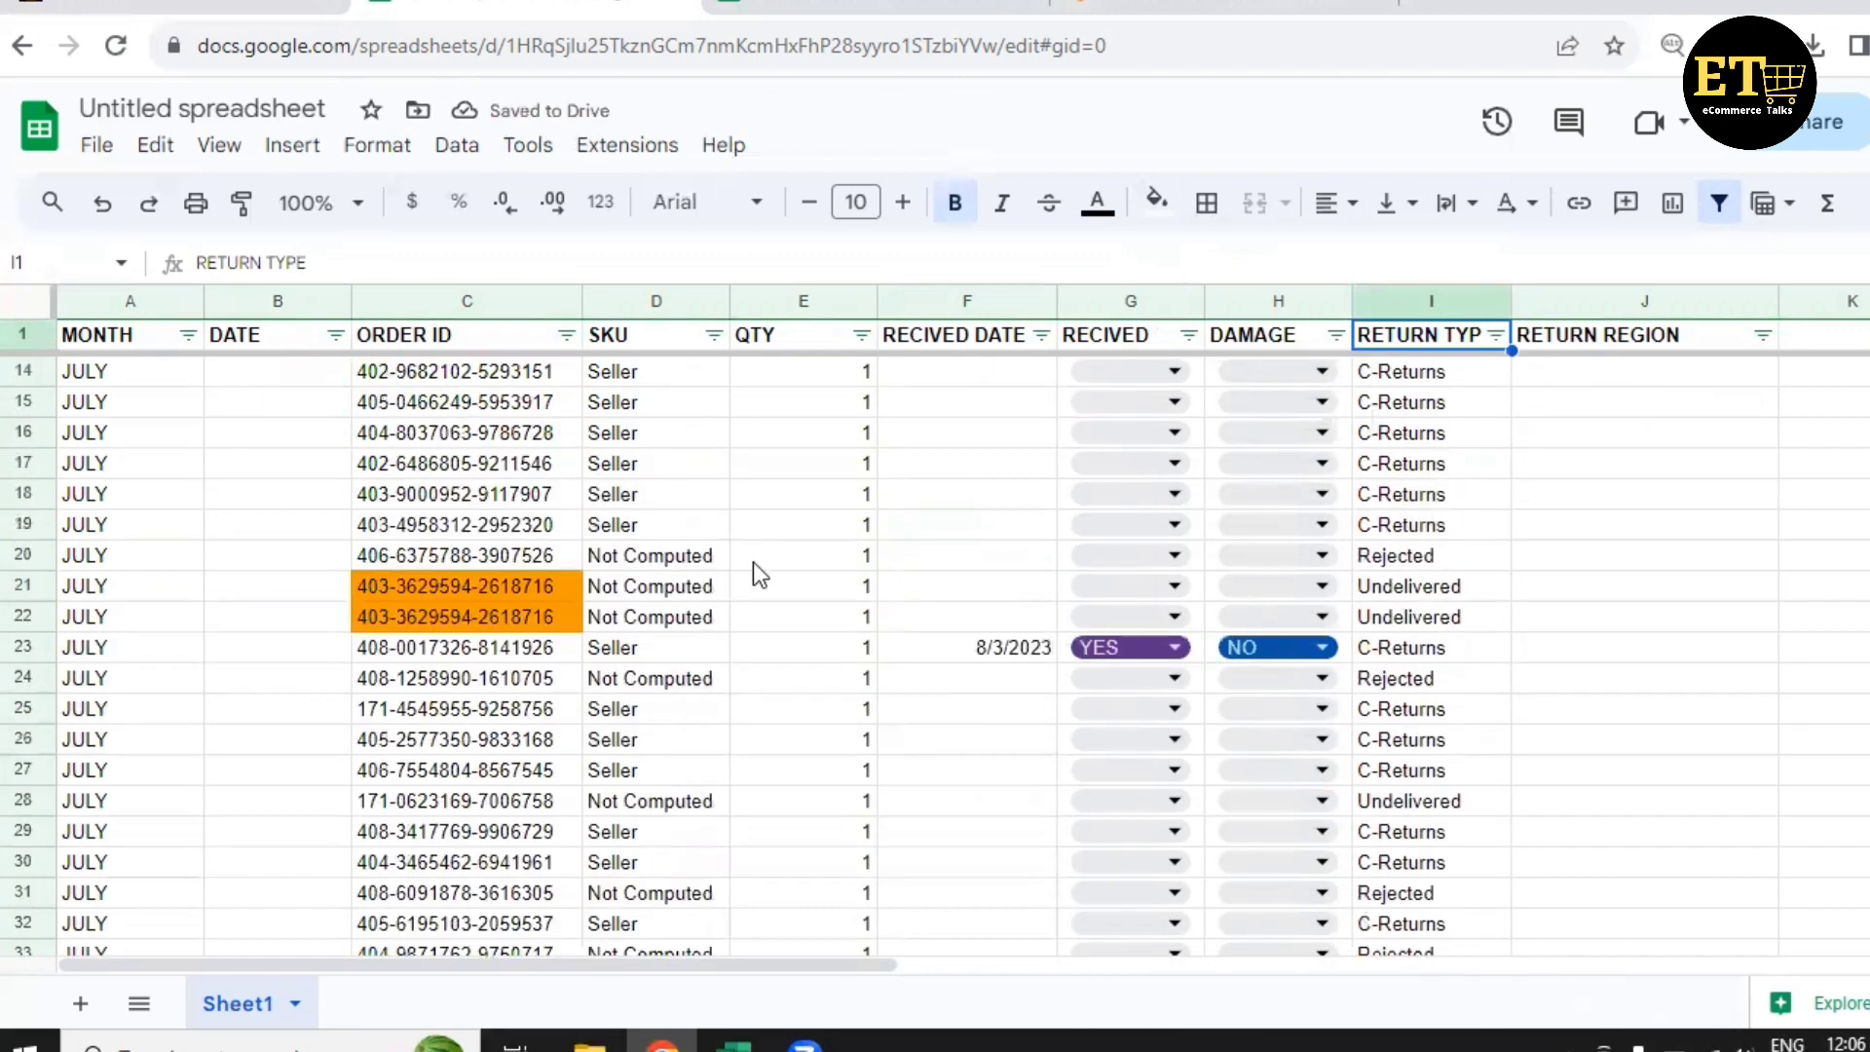
{"action": "scroll", "coordinate": [618, 563], "scroll_direction": "up", "scroll_amount": 4}
{"action": "scroll", "coordinate": [671, 557], "scroll_direction": "down", "scroll_amount": 6}
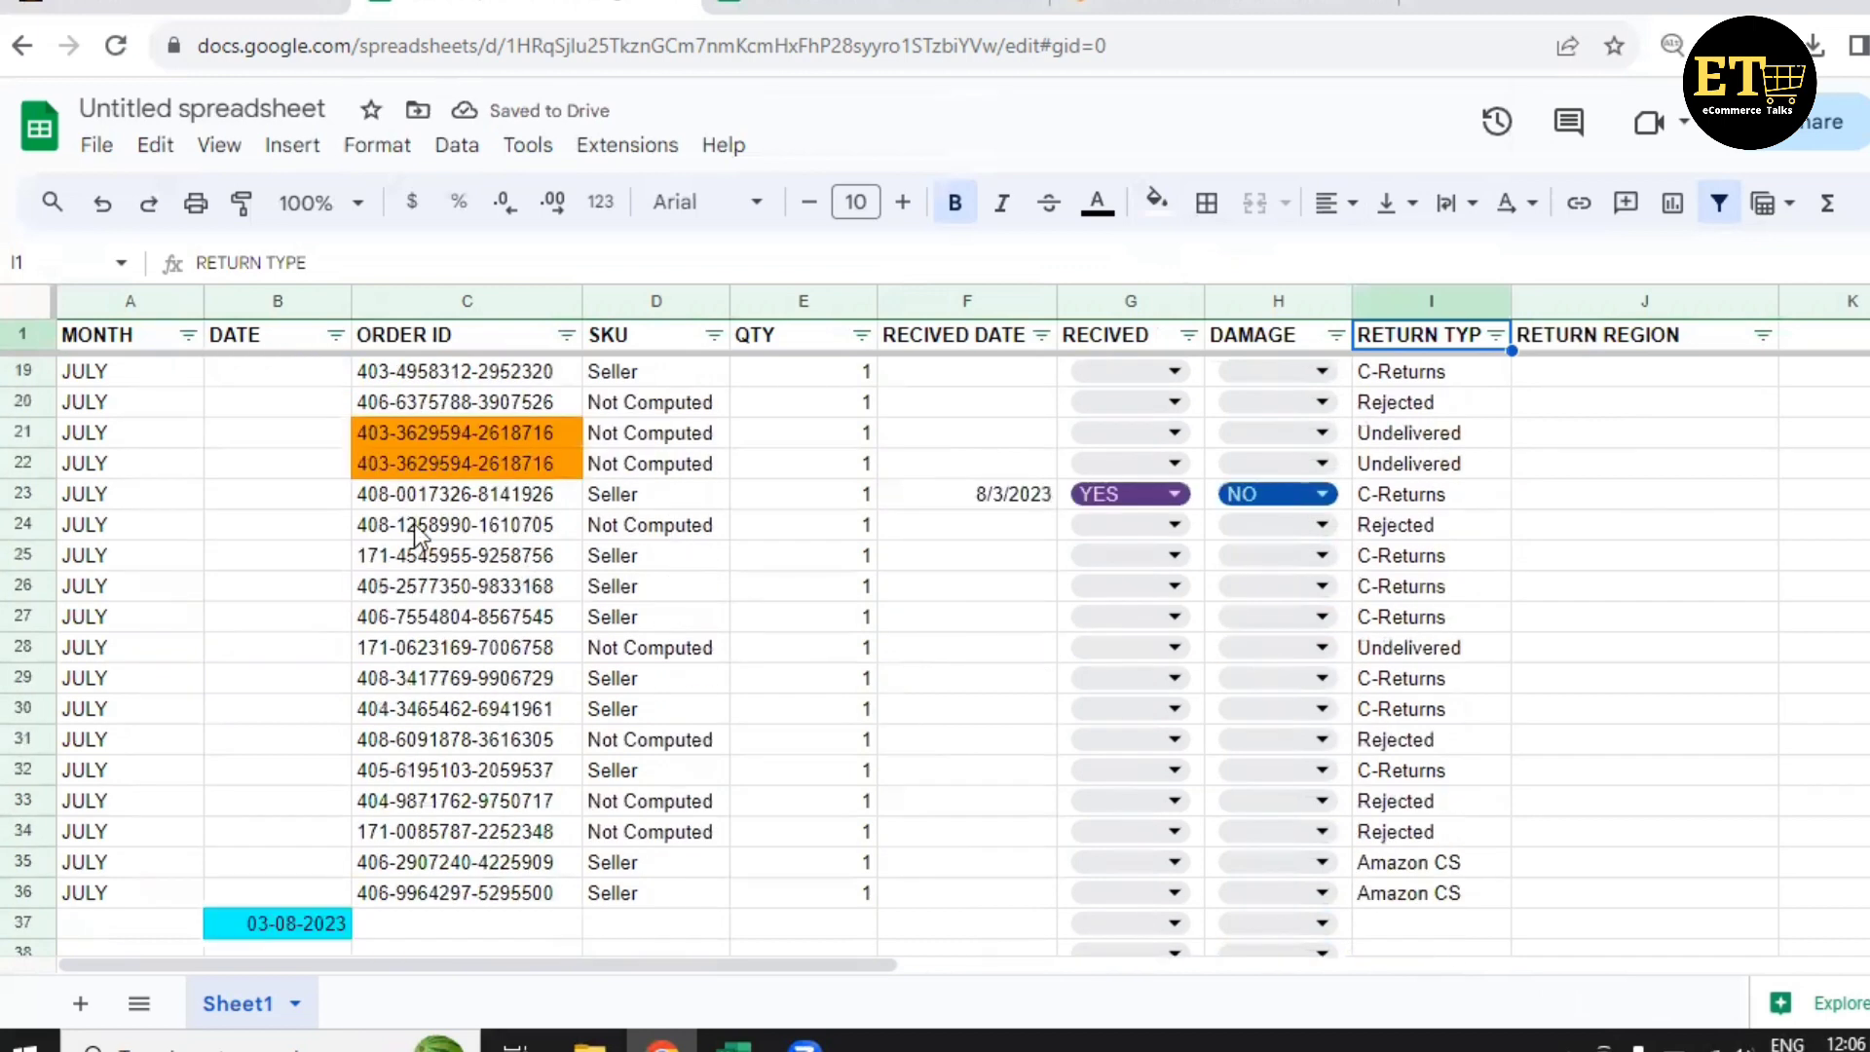
{"action": "right_click", "coordinate": [26, 478]}
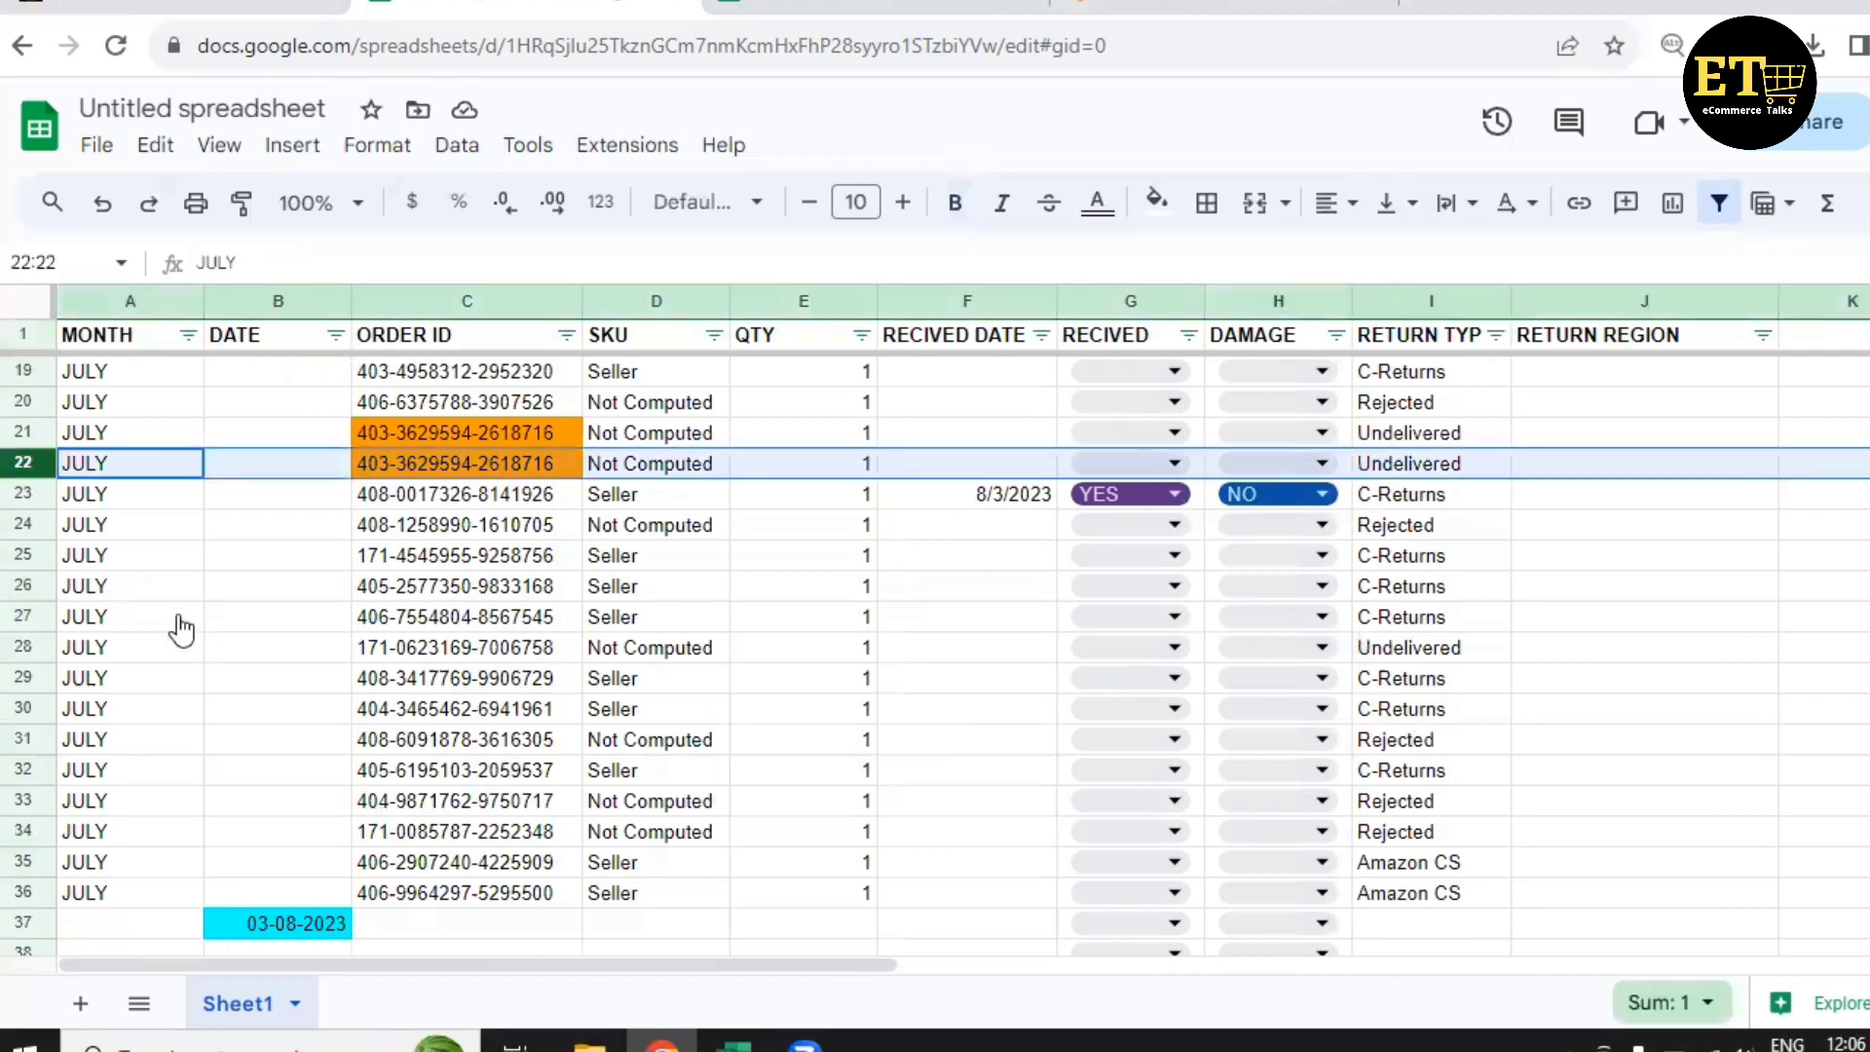
{"action": "left_click", "coordinate": [179, 597]}
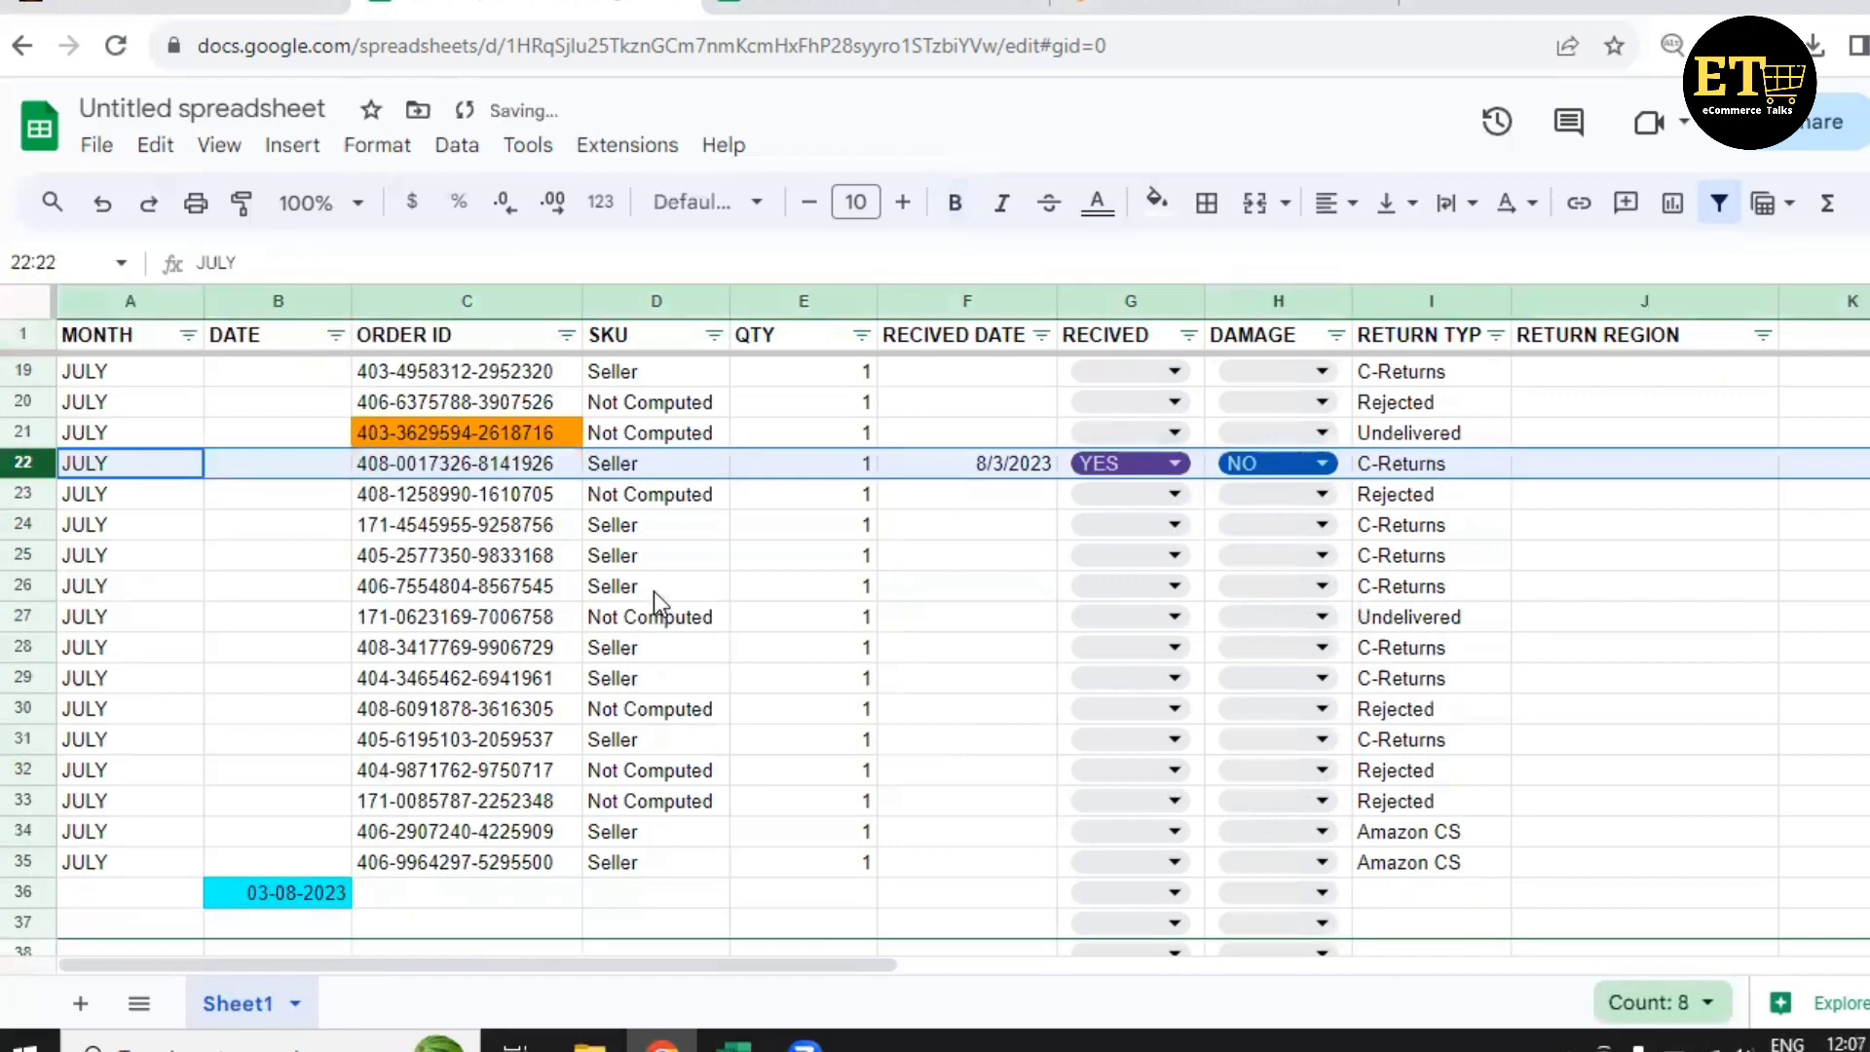
Filter the ORDER ID column to only the first order ID found by searching the values for 171-0.
{"action": "scroll", "coordinate": [633, 556], "scroll_direction": "up", "scroll_amount": 6}
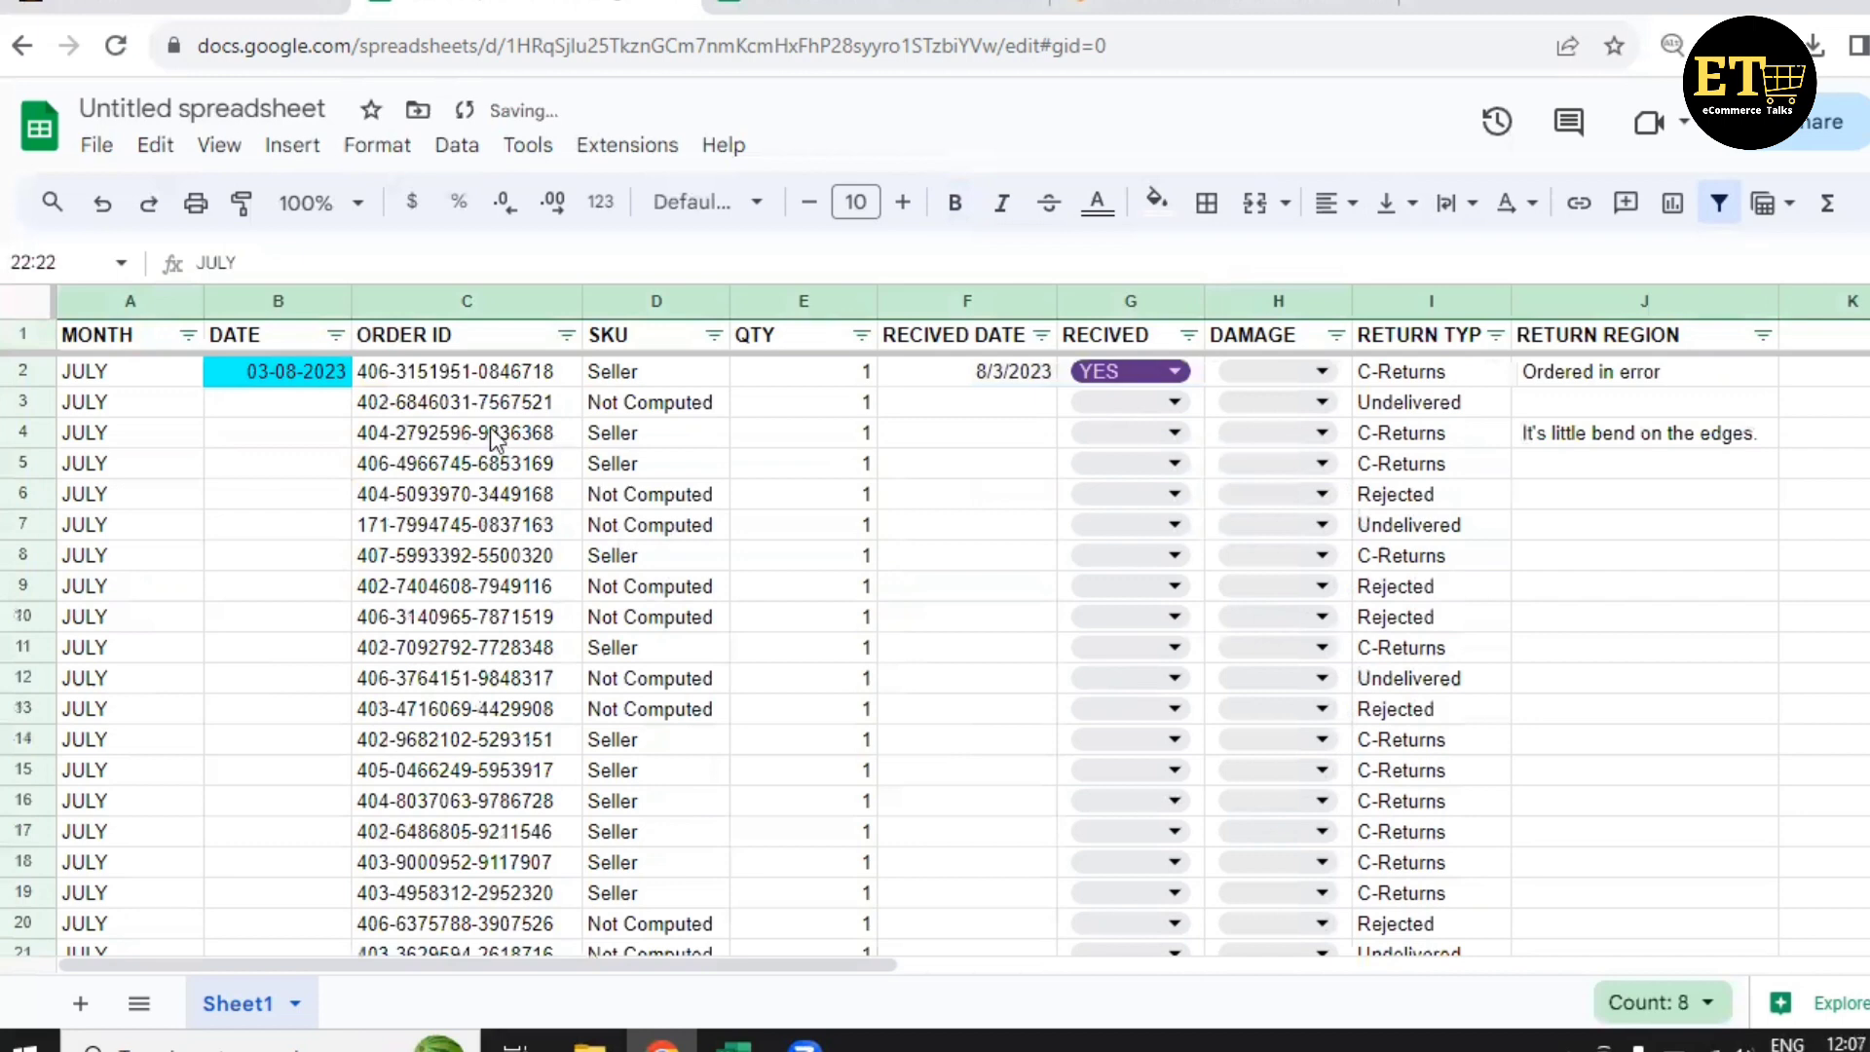
{"action": "left_click", "coordinate": [574, 335]}
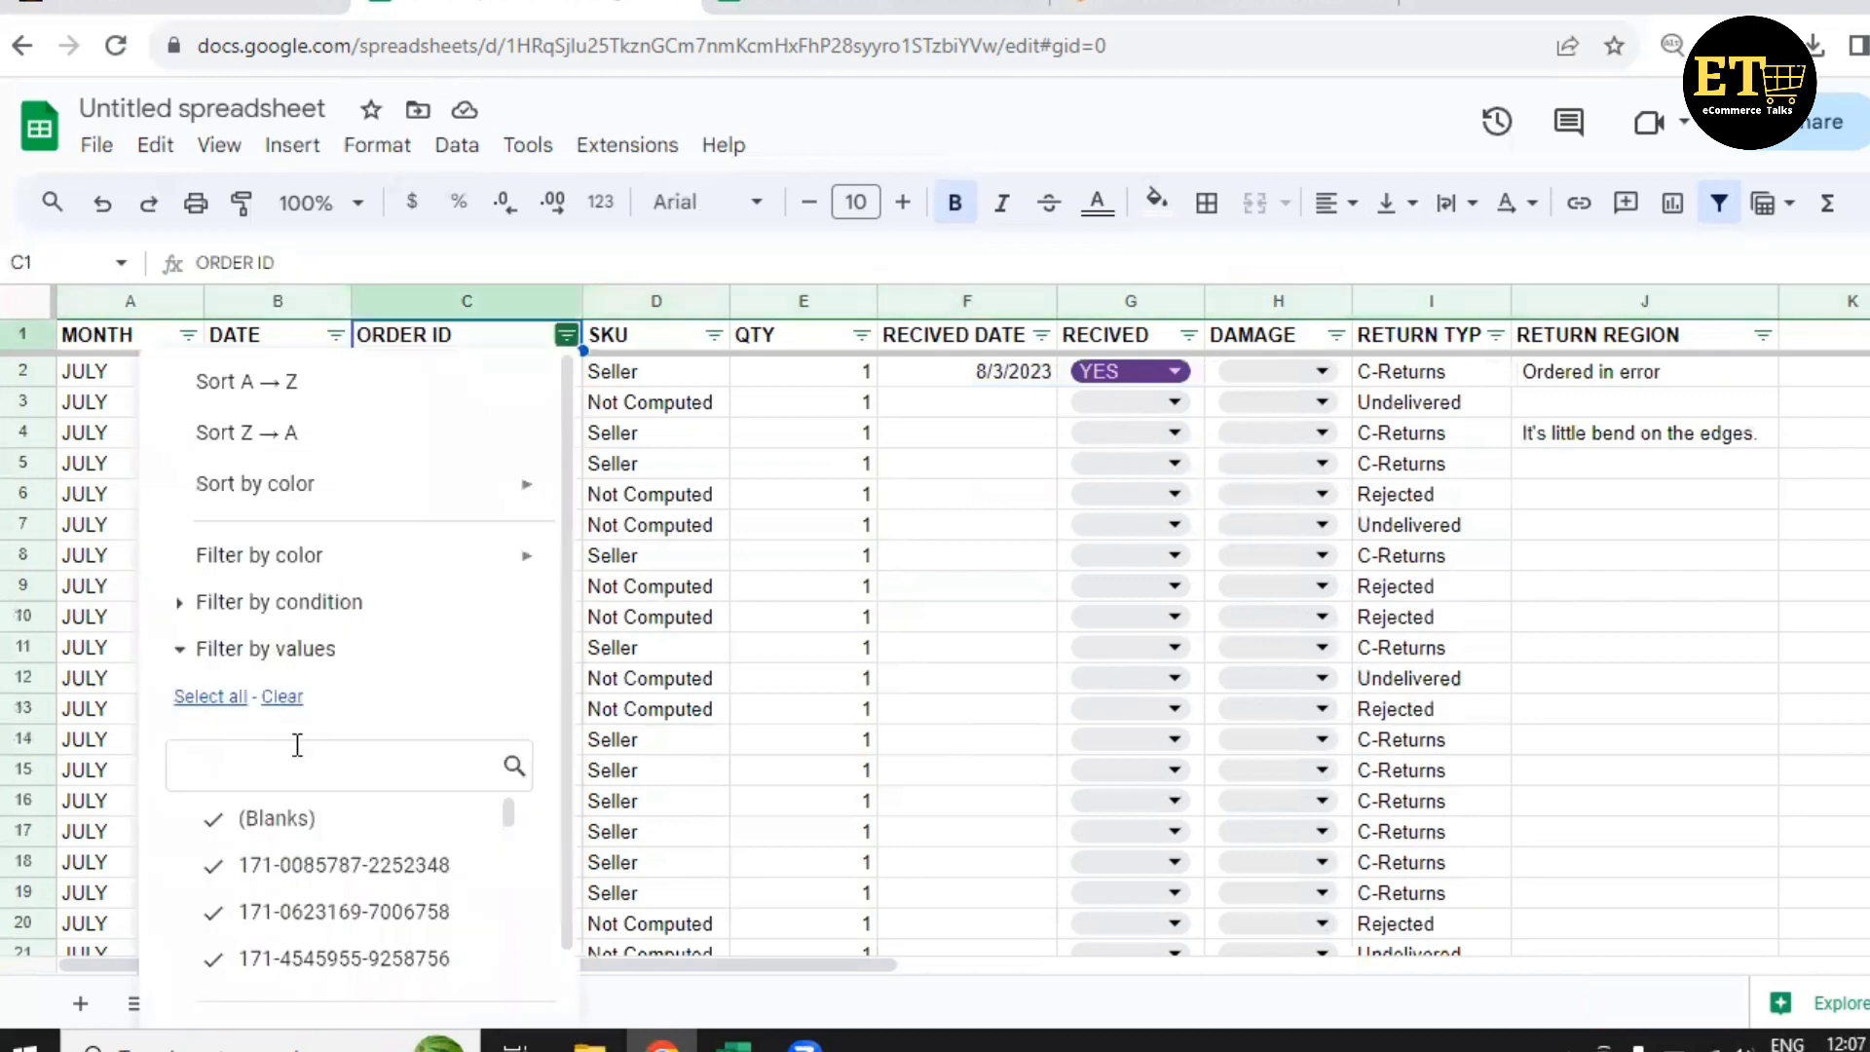
{"action": "left_click", "coordinate": [292, 697]}
{"action": "type", "text": "171-"}
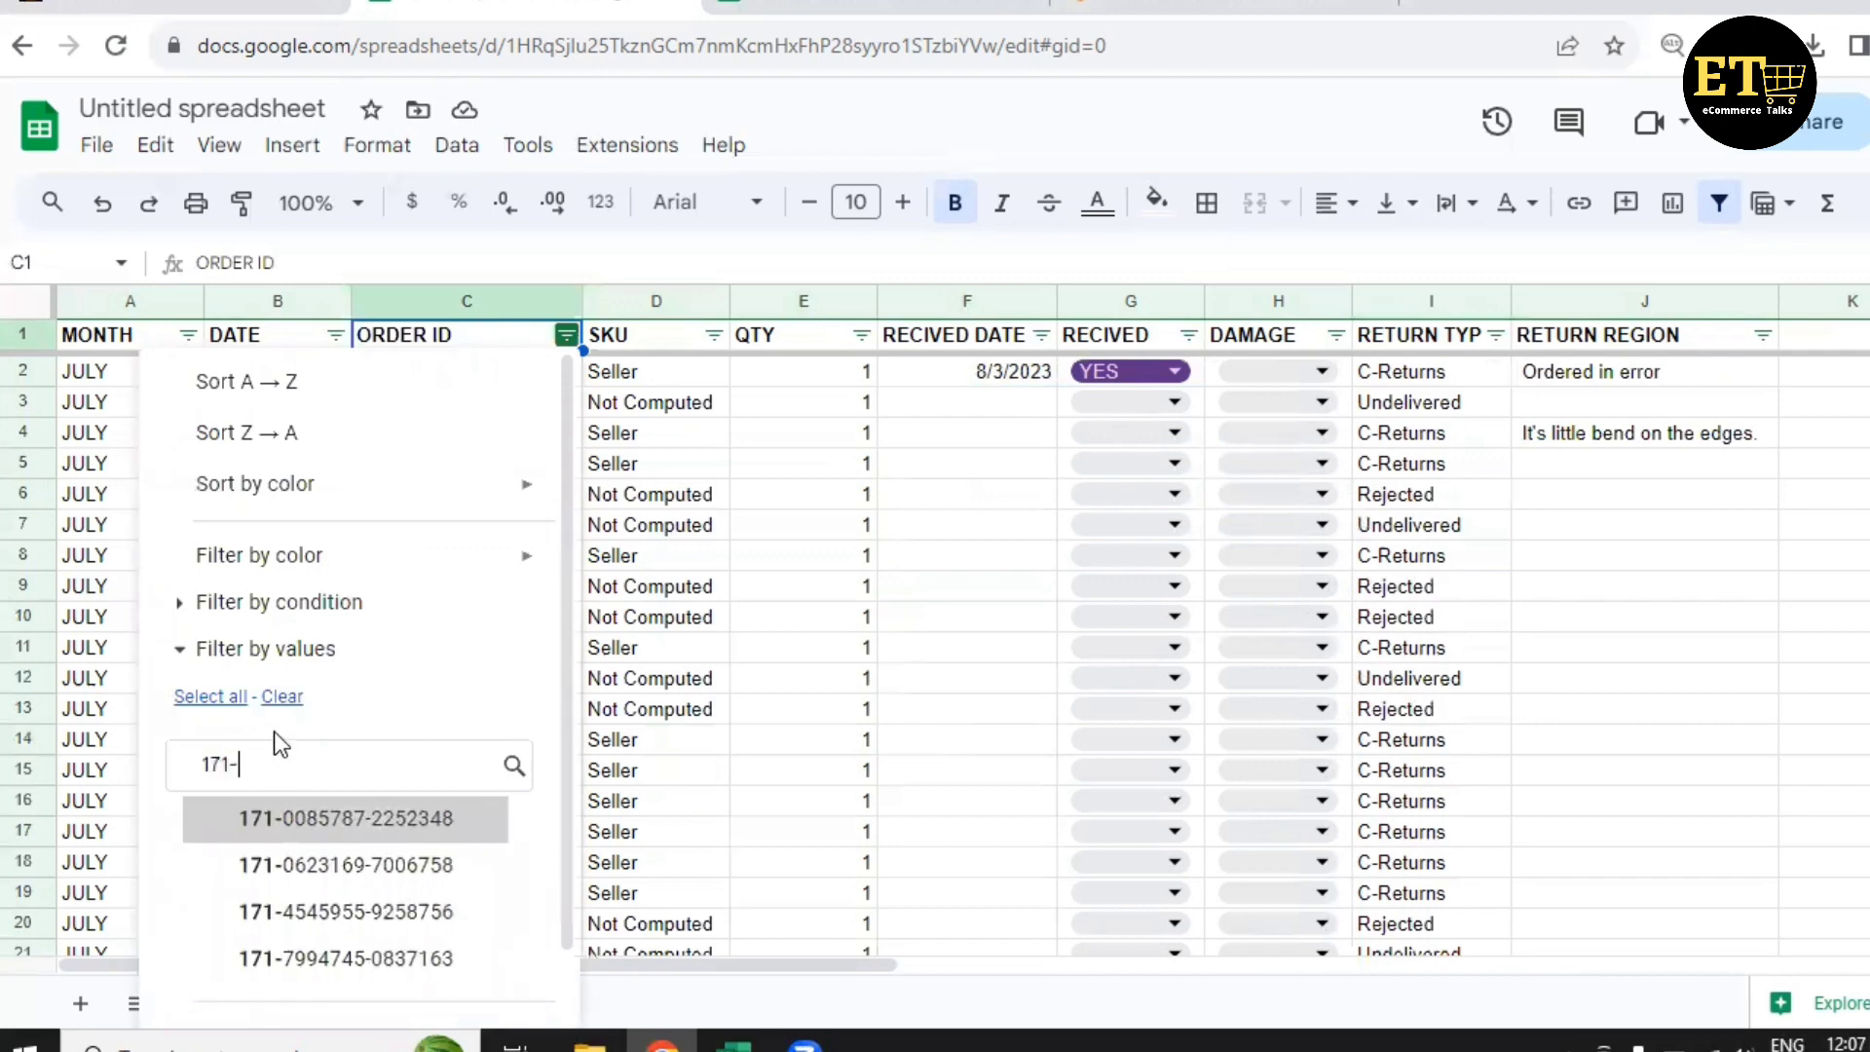
{"action": "type", "text": "3"}
{"action": "key", "text": "BackSpace"}
{"action": "type", "text": "0"}
{"action": "key", "text": "Return"}
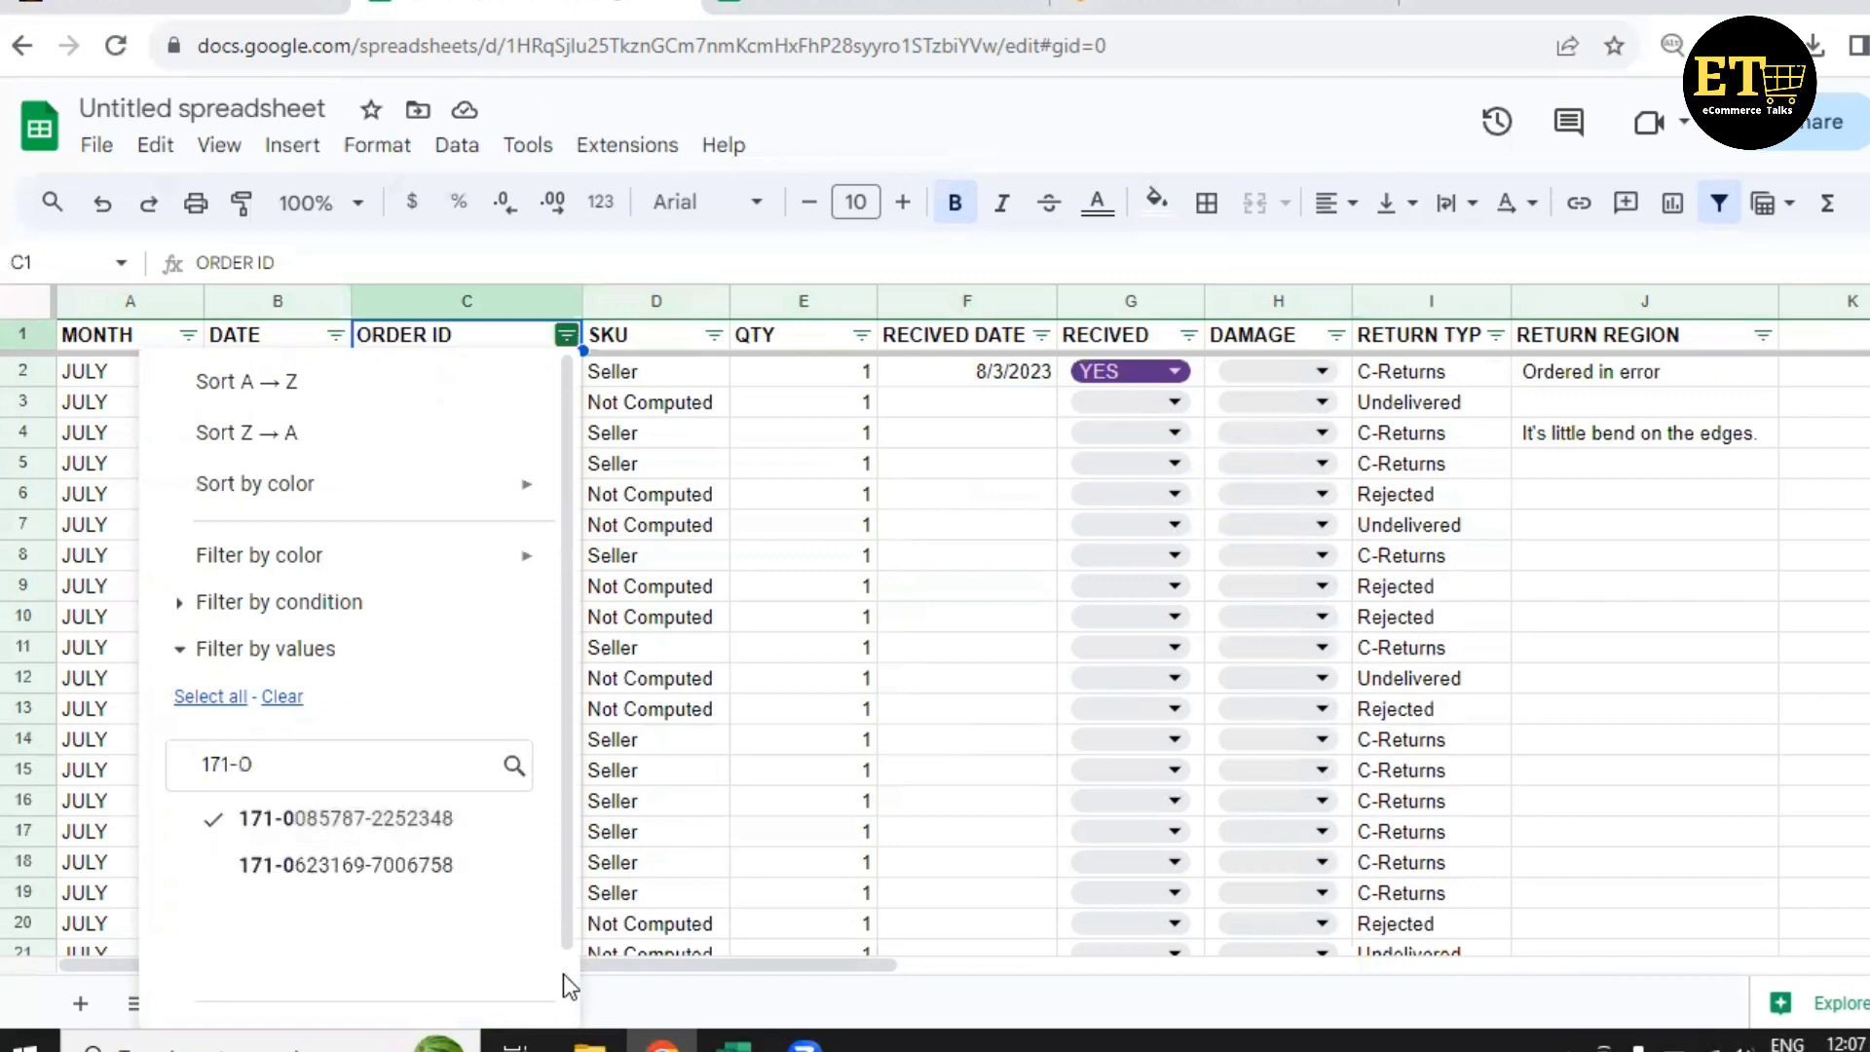
{"action": "scroll", "coordinate": [562, 975], "scroll_direction": "down", "scroll_amount": 1}
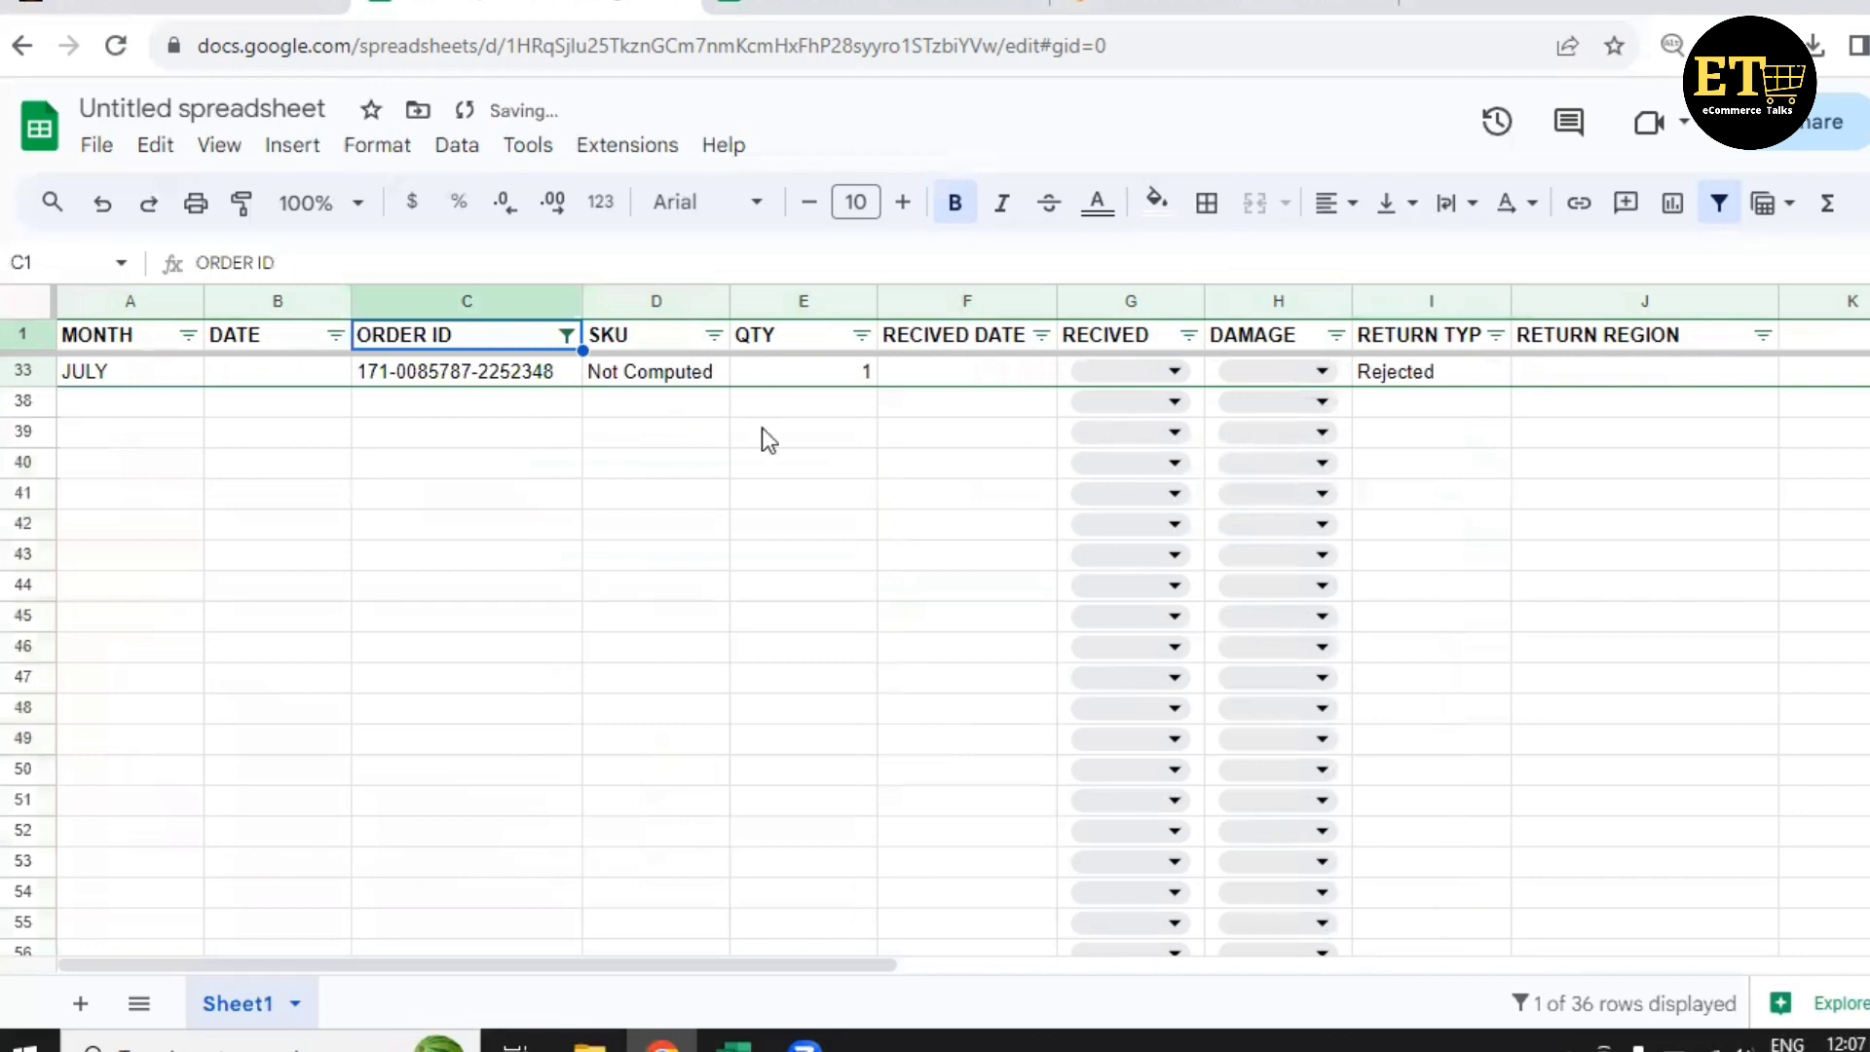
Record the filtered return in row 33 with received date 8/3/2023, received YES and damage YES.
{"action": "double_click", "coordinate": [966, 382]}
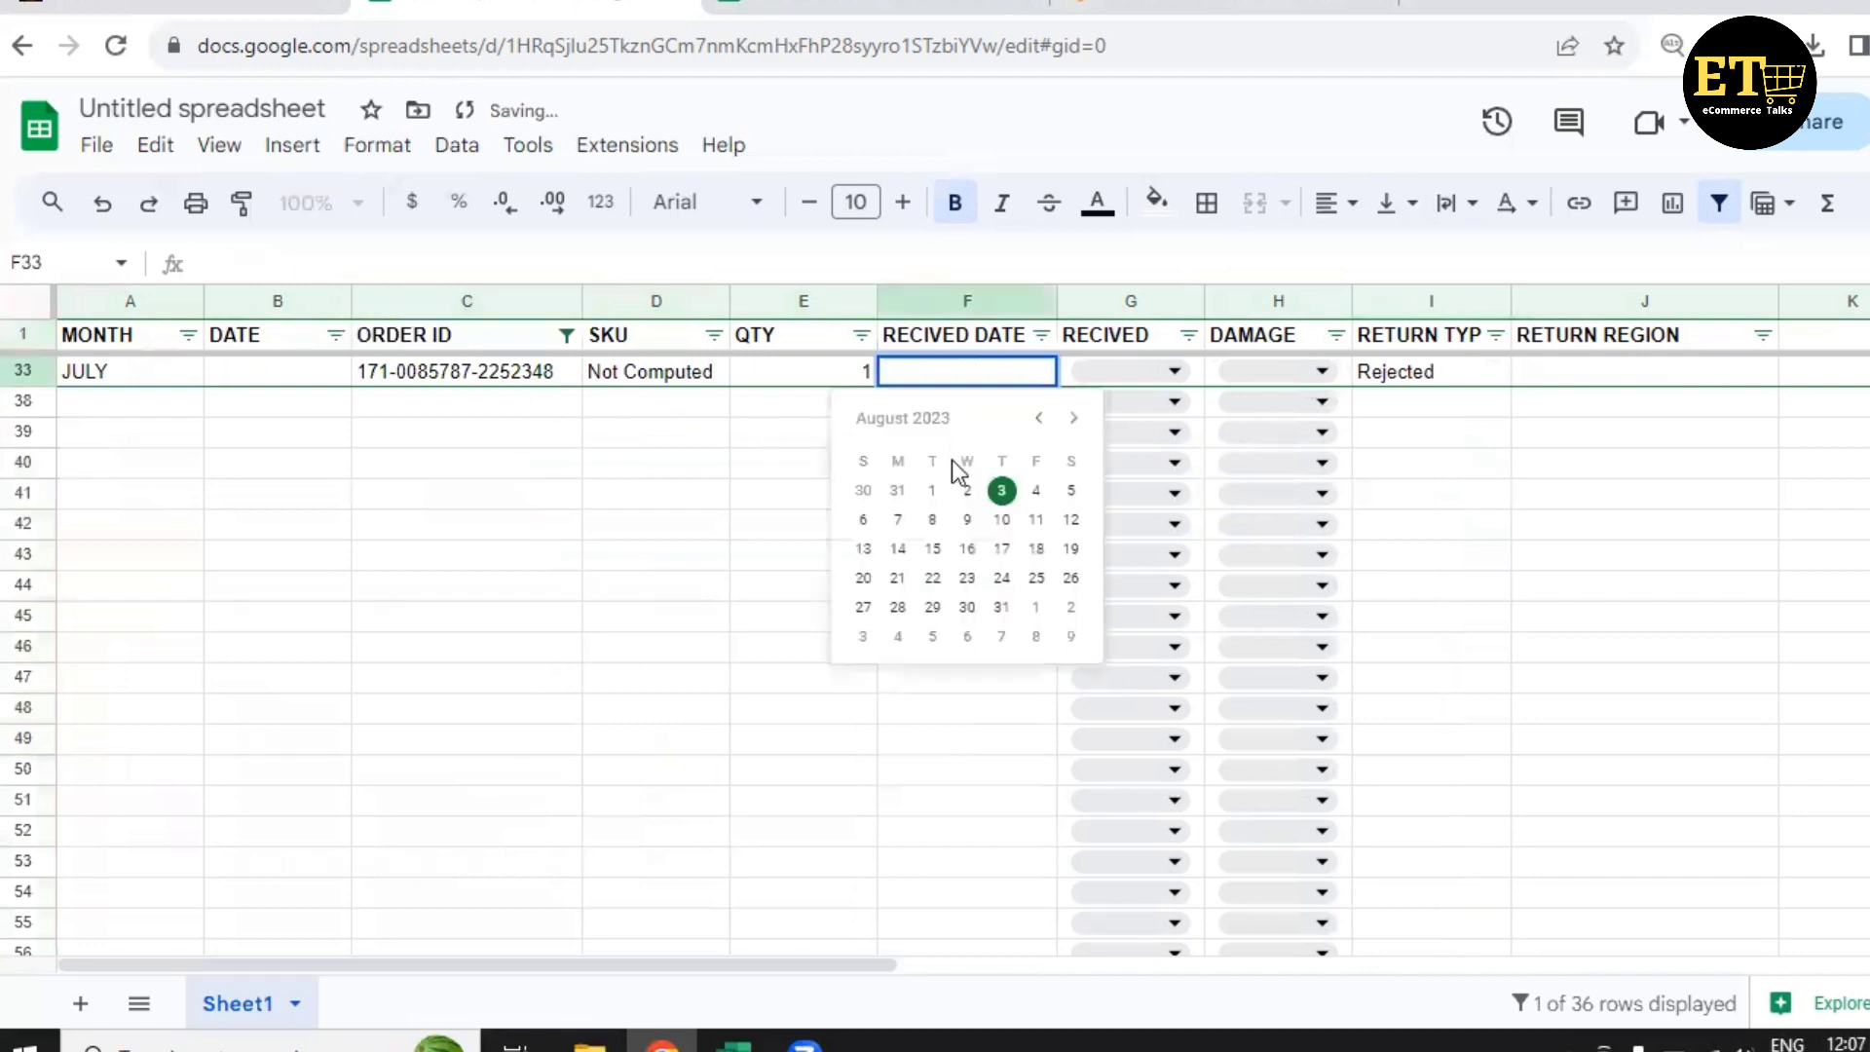
{"action": "left_click", "coordinate": [1126, 371]}
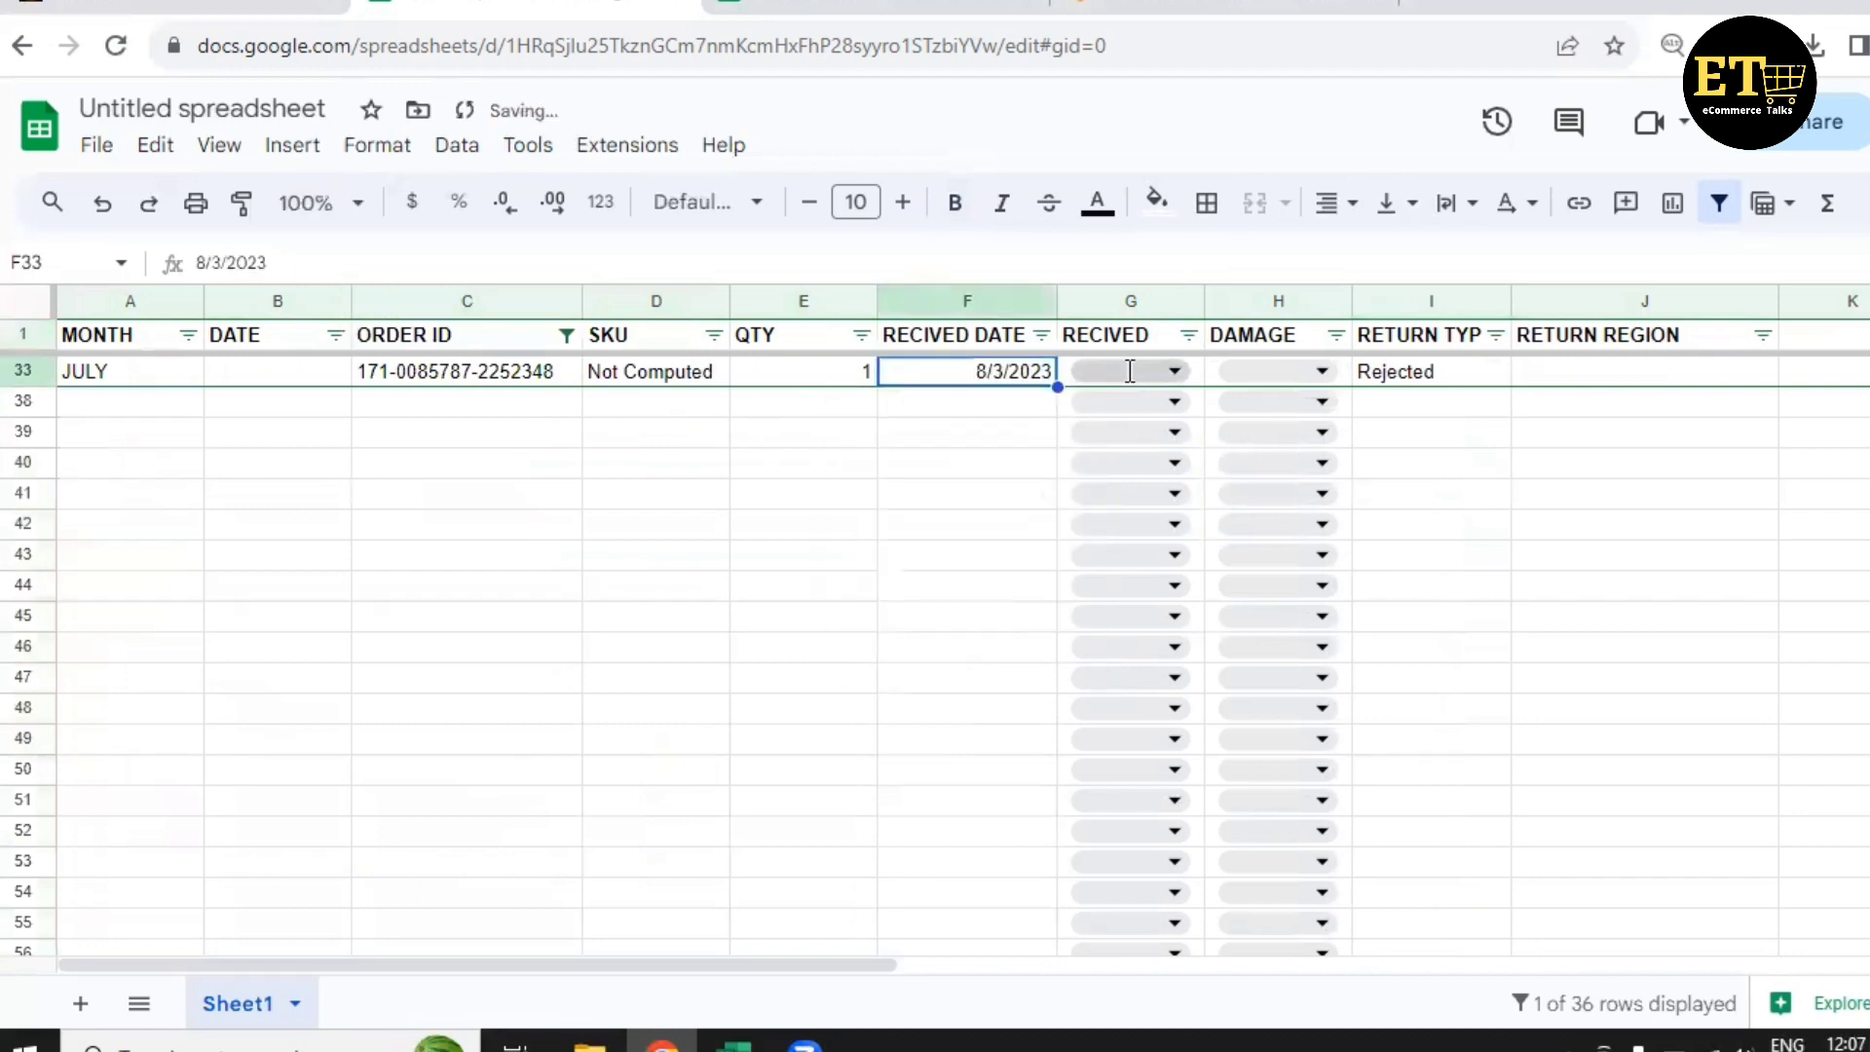
{"action": "double_click", "coordinate": [1284, 367]}
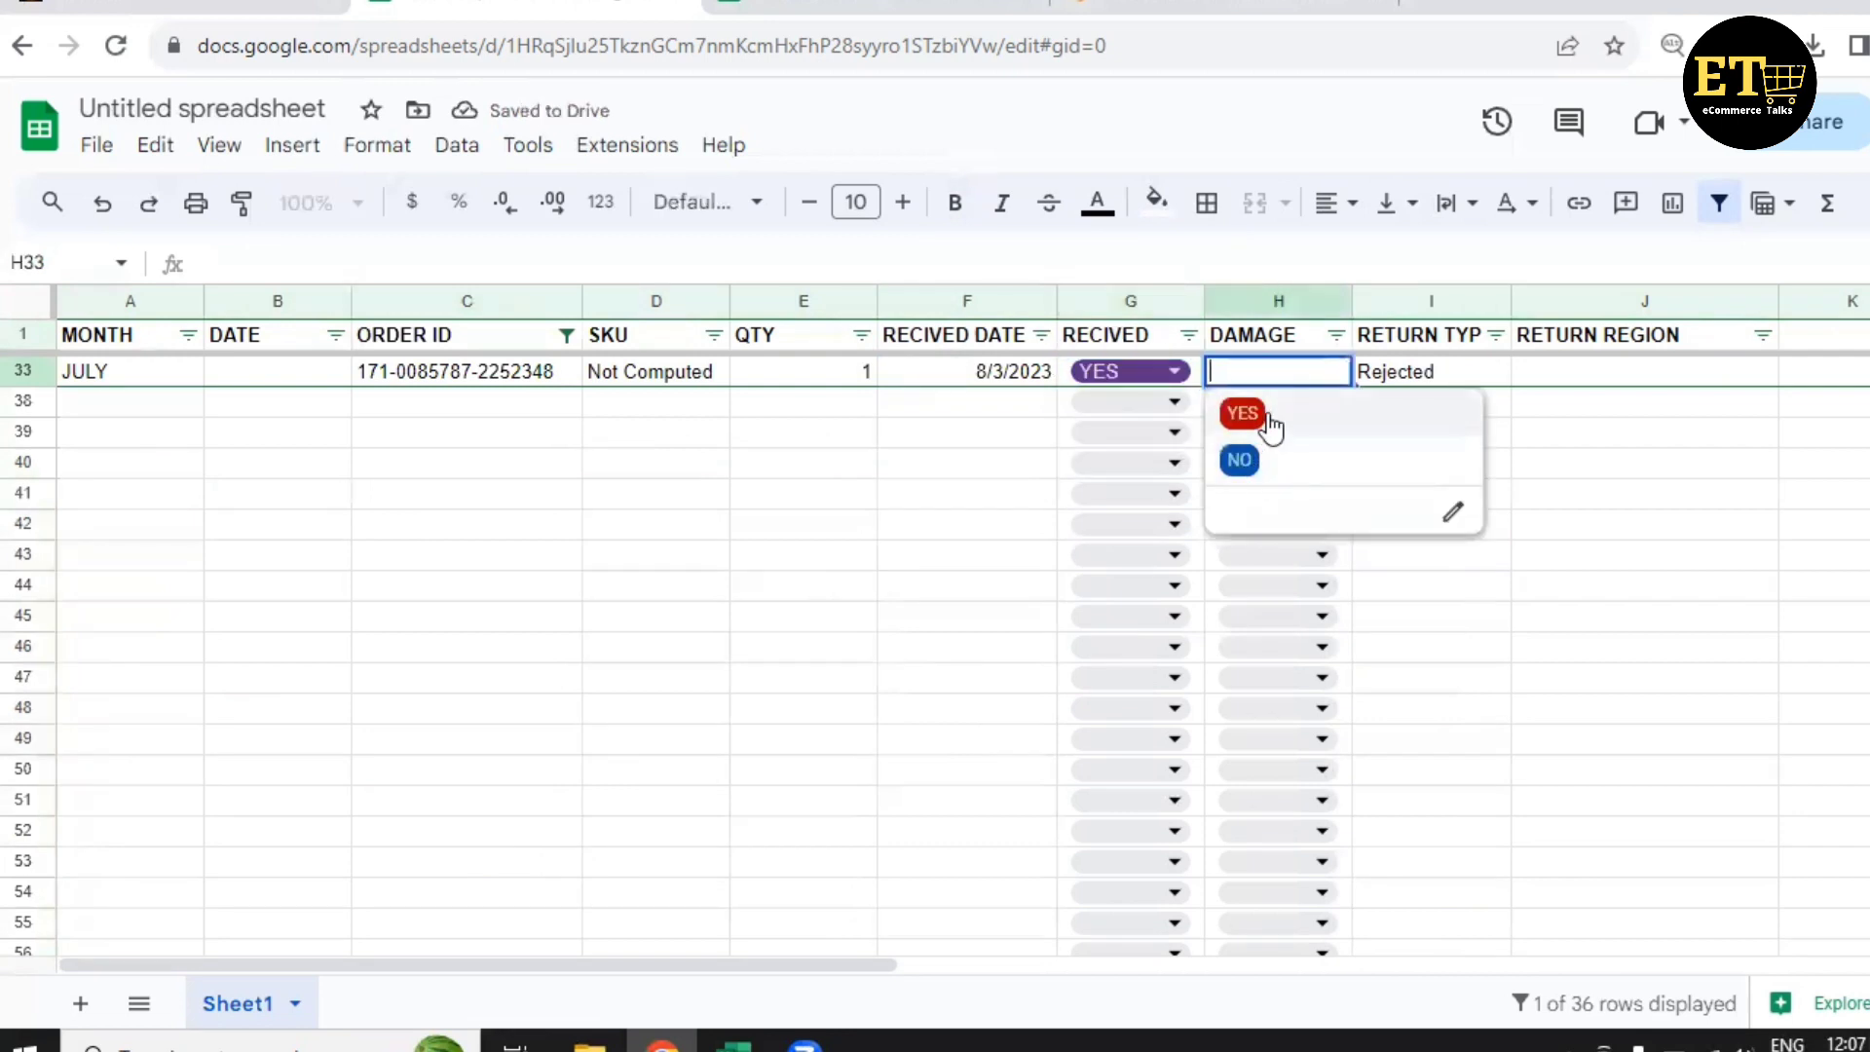
{"action": "left_click", "coordinate": [1269, 416]}
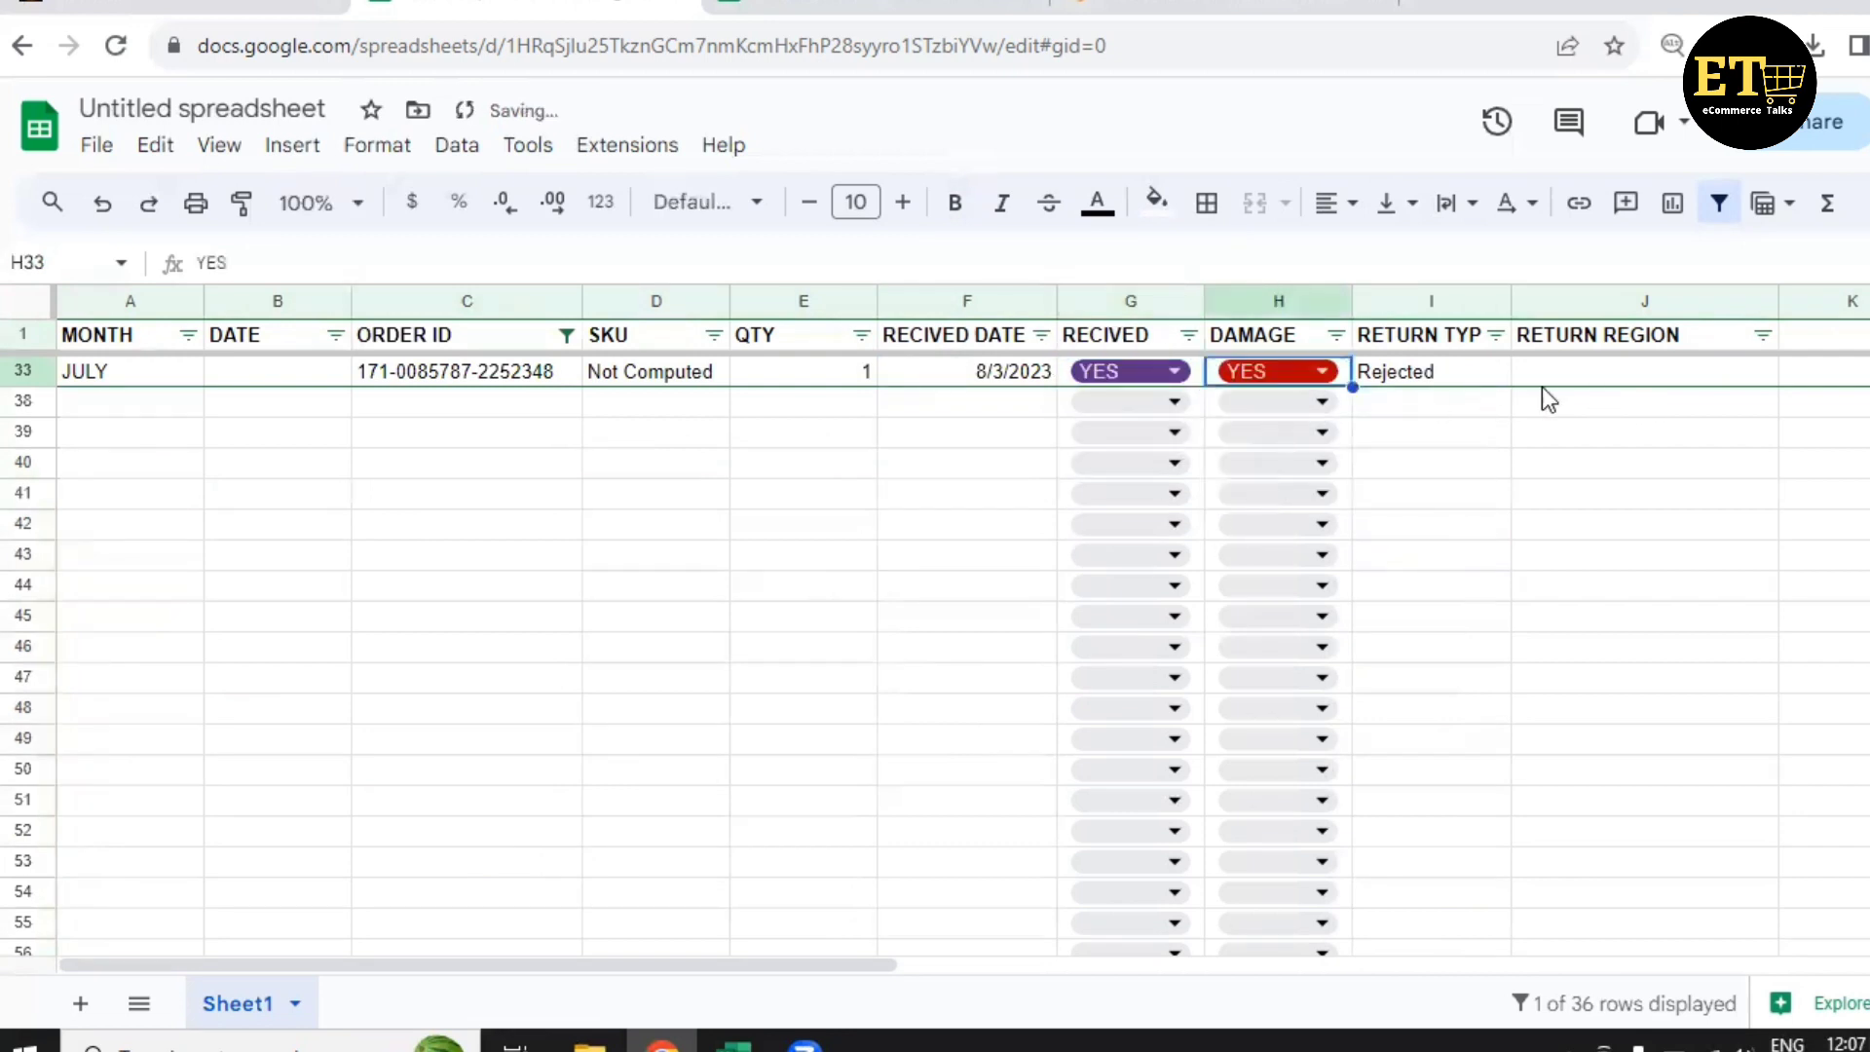
{"action": "left_click", "coordinate": [1604, 388]}
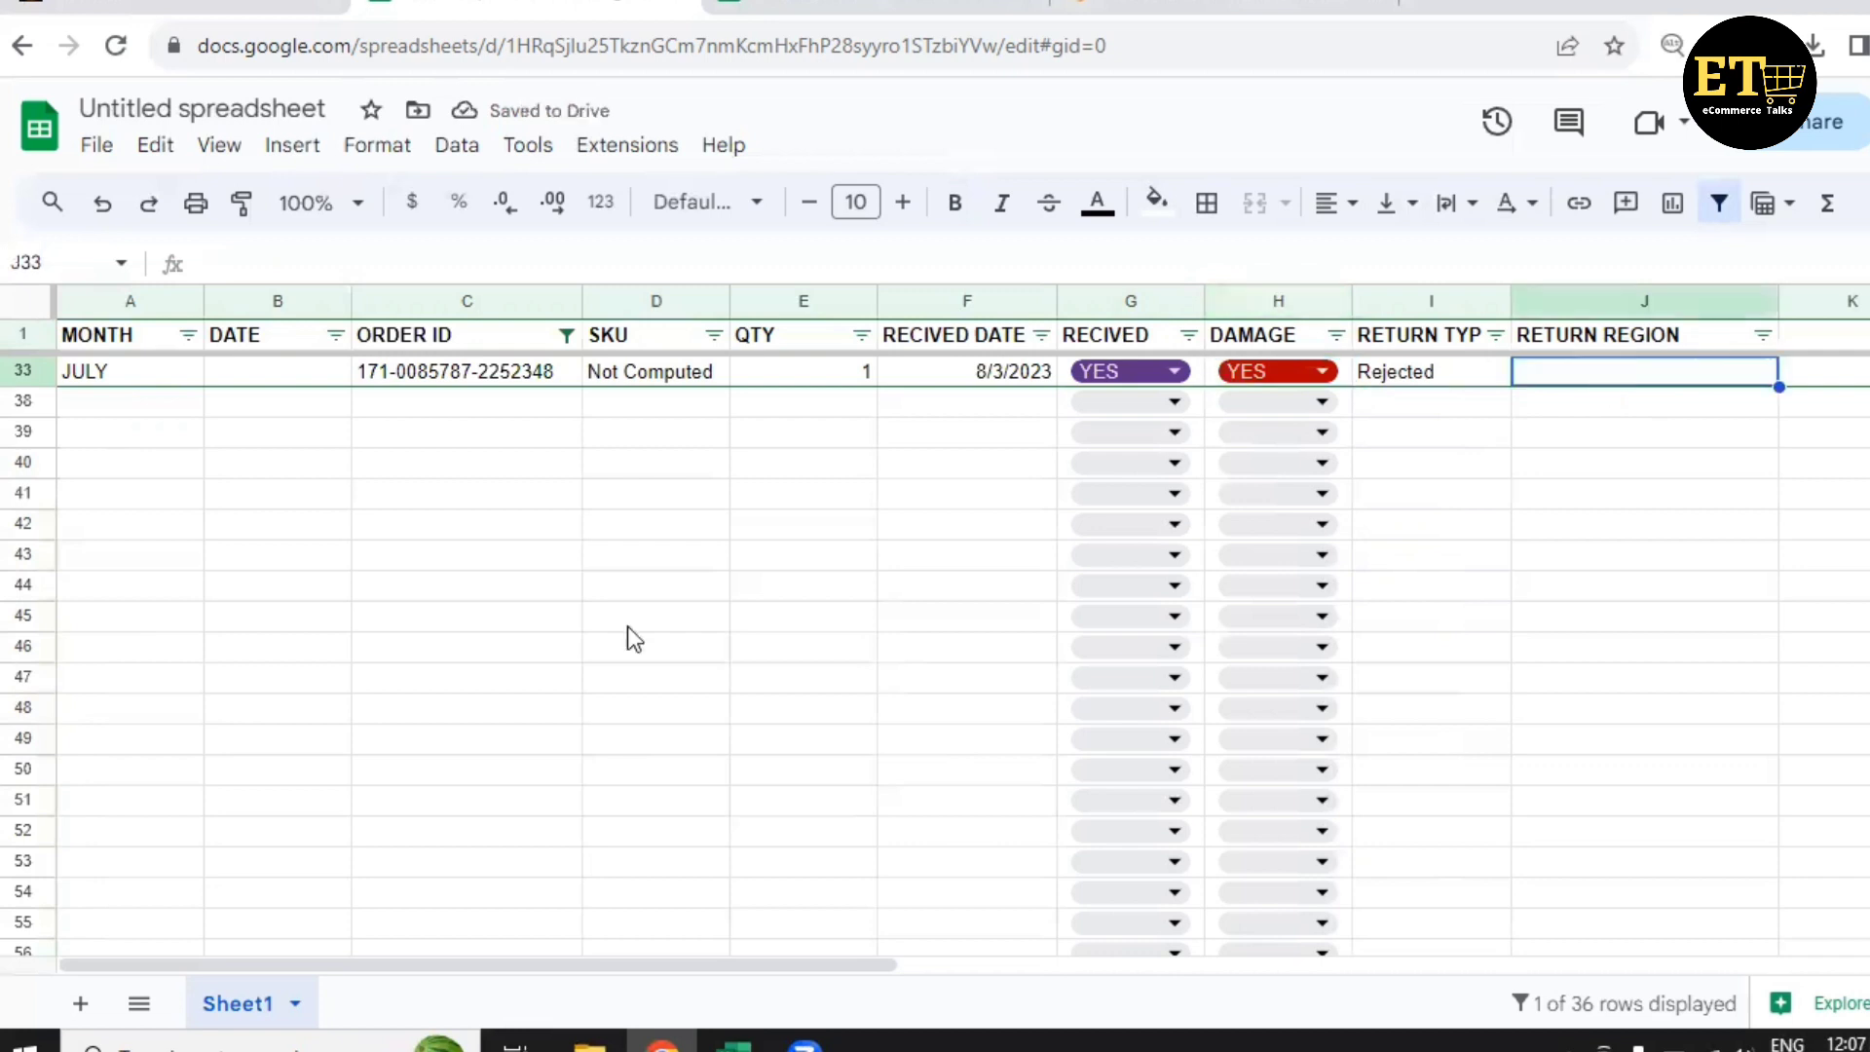
Reset the ORDER ID filter to include all values so the full list of returns is shown.
{"action": "left_click", "coordinate": [565, 335]}
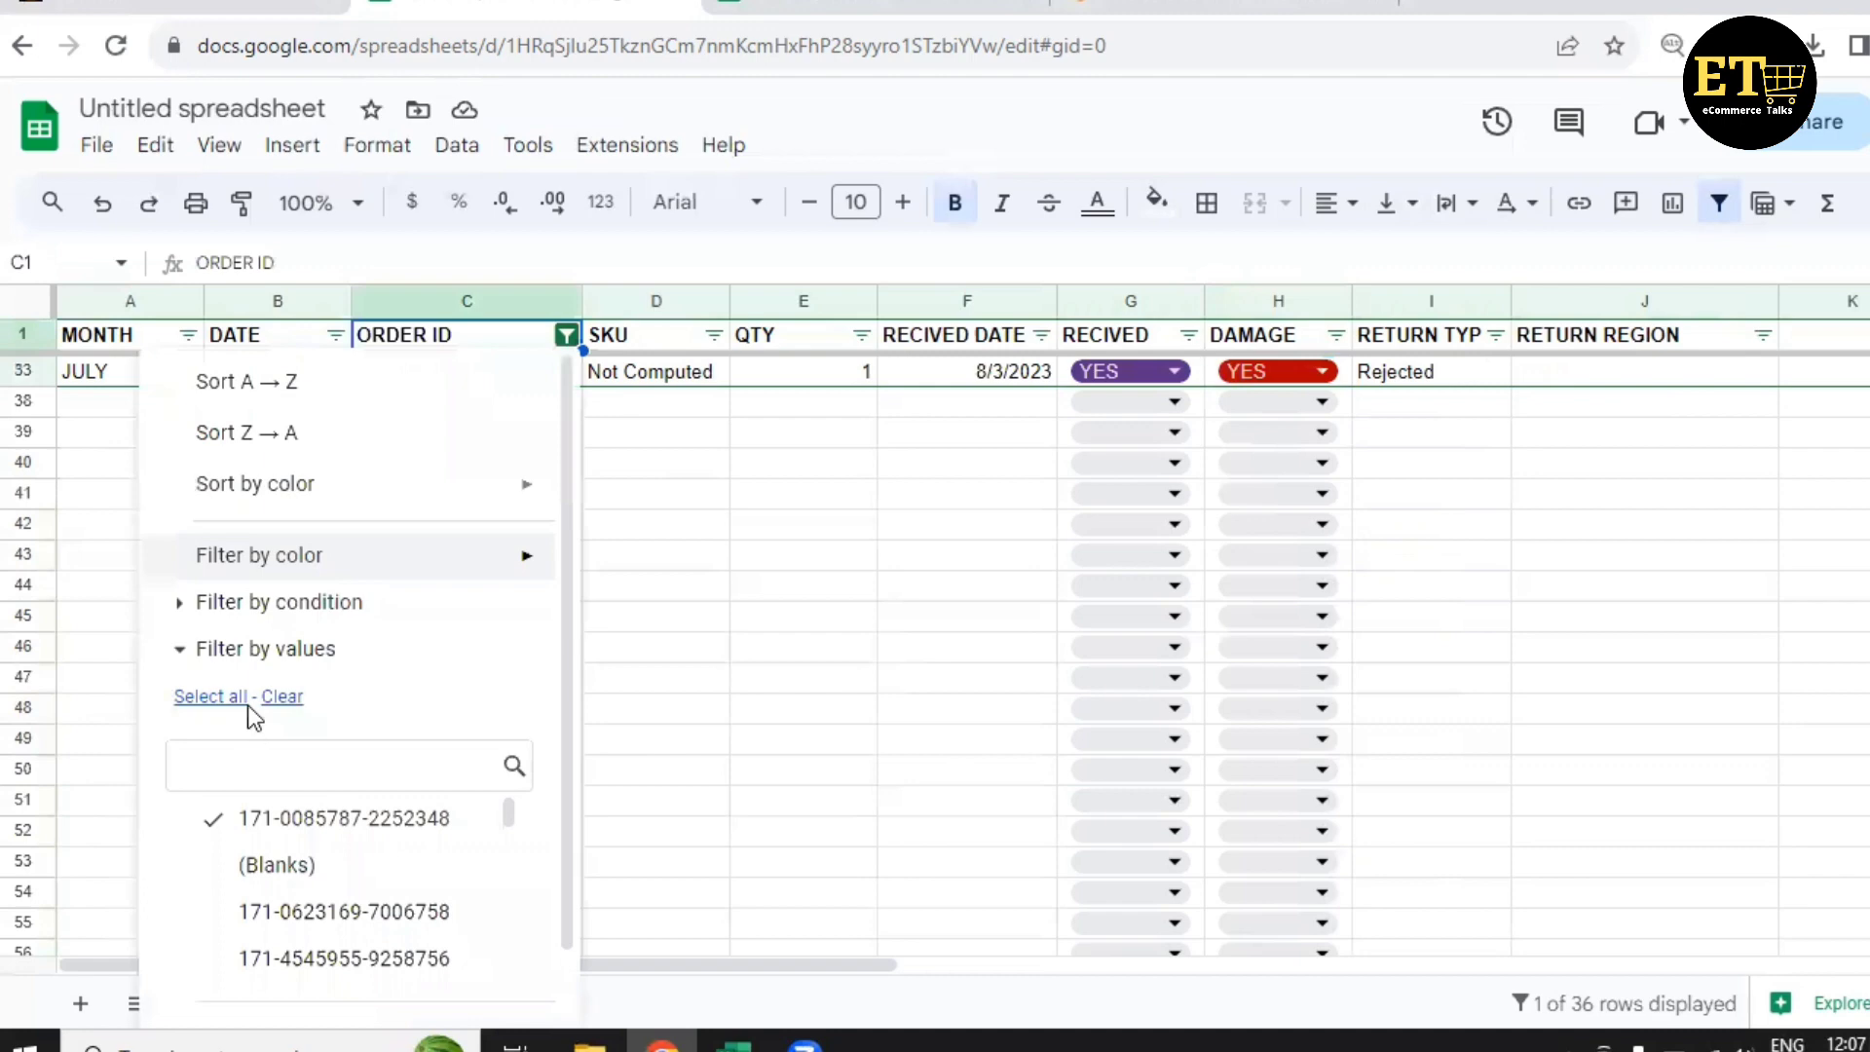
{"action": "left_click", "coordinate": [237, 697]}
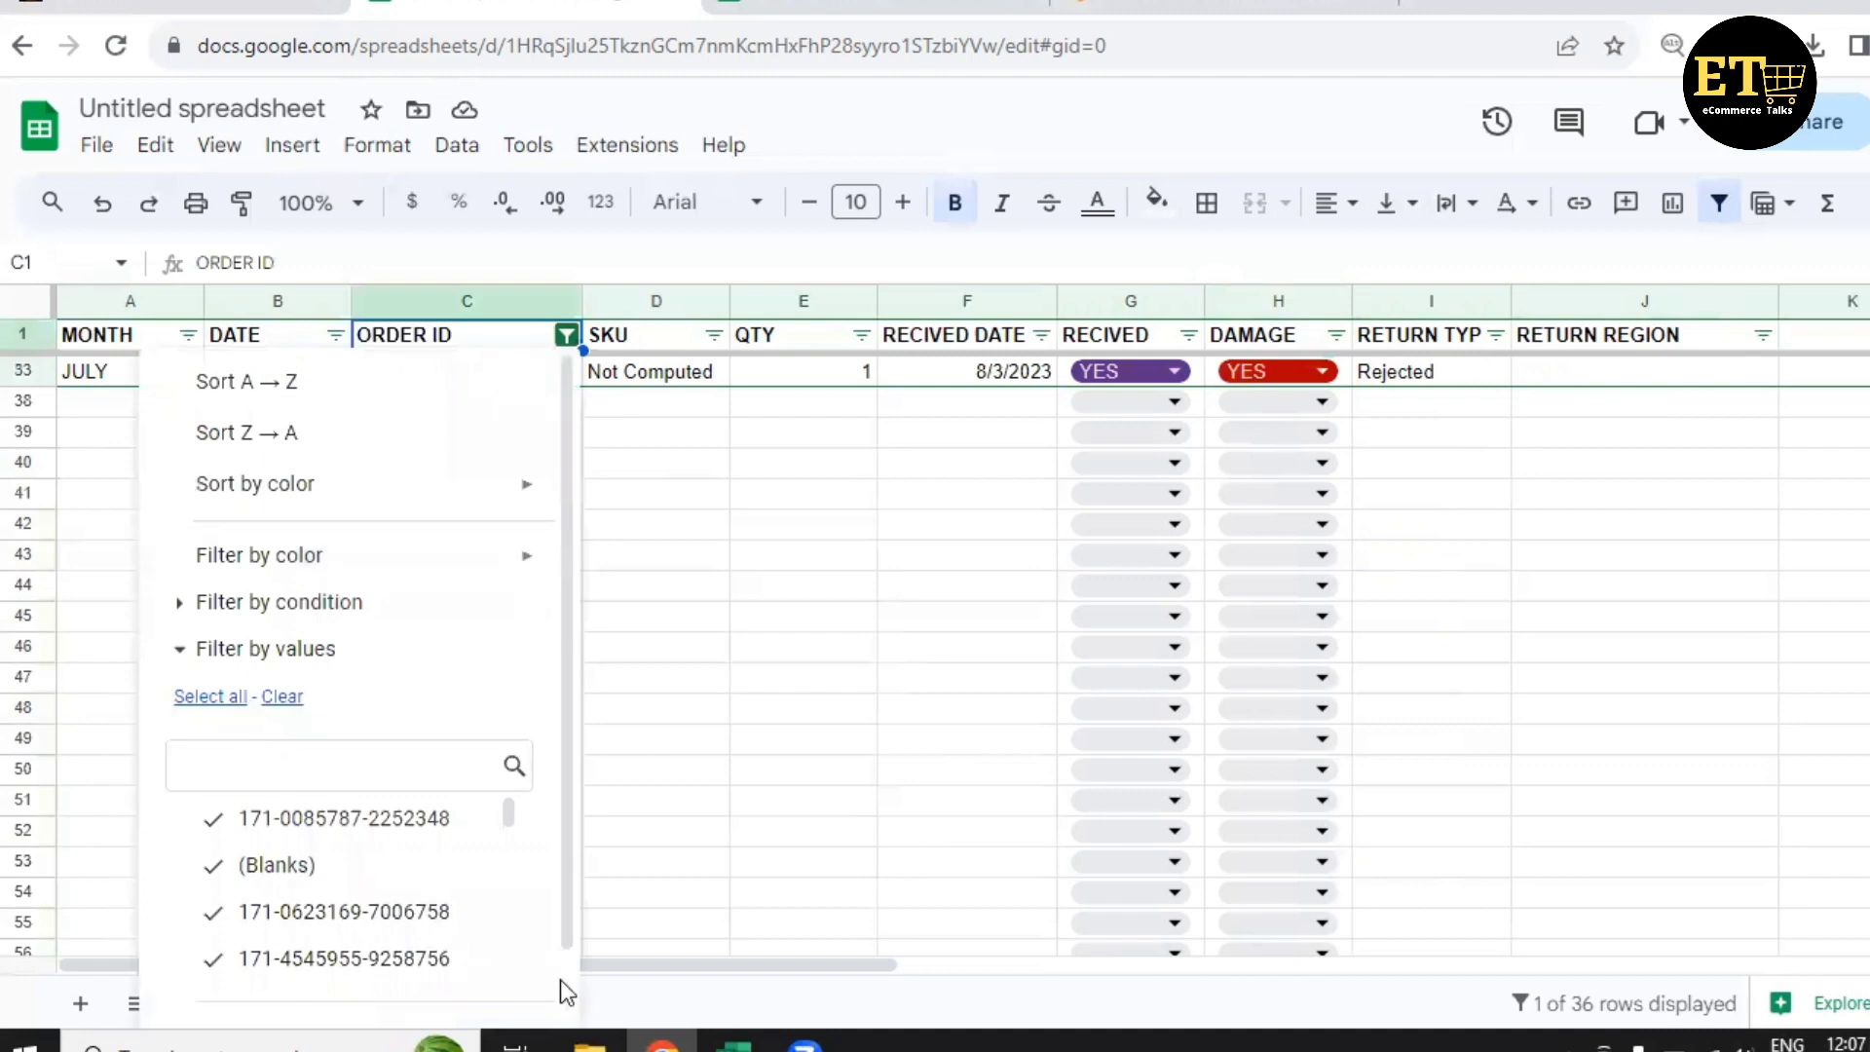
{"action": "scroll", "coordinate": [560, 980], "scroll_direction": "down", "scroll_amount": 2}
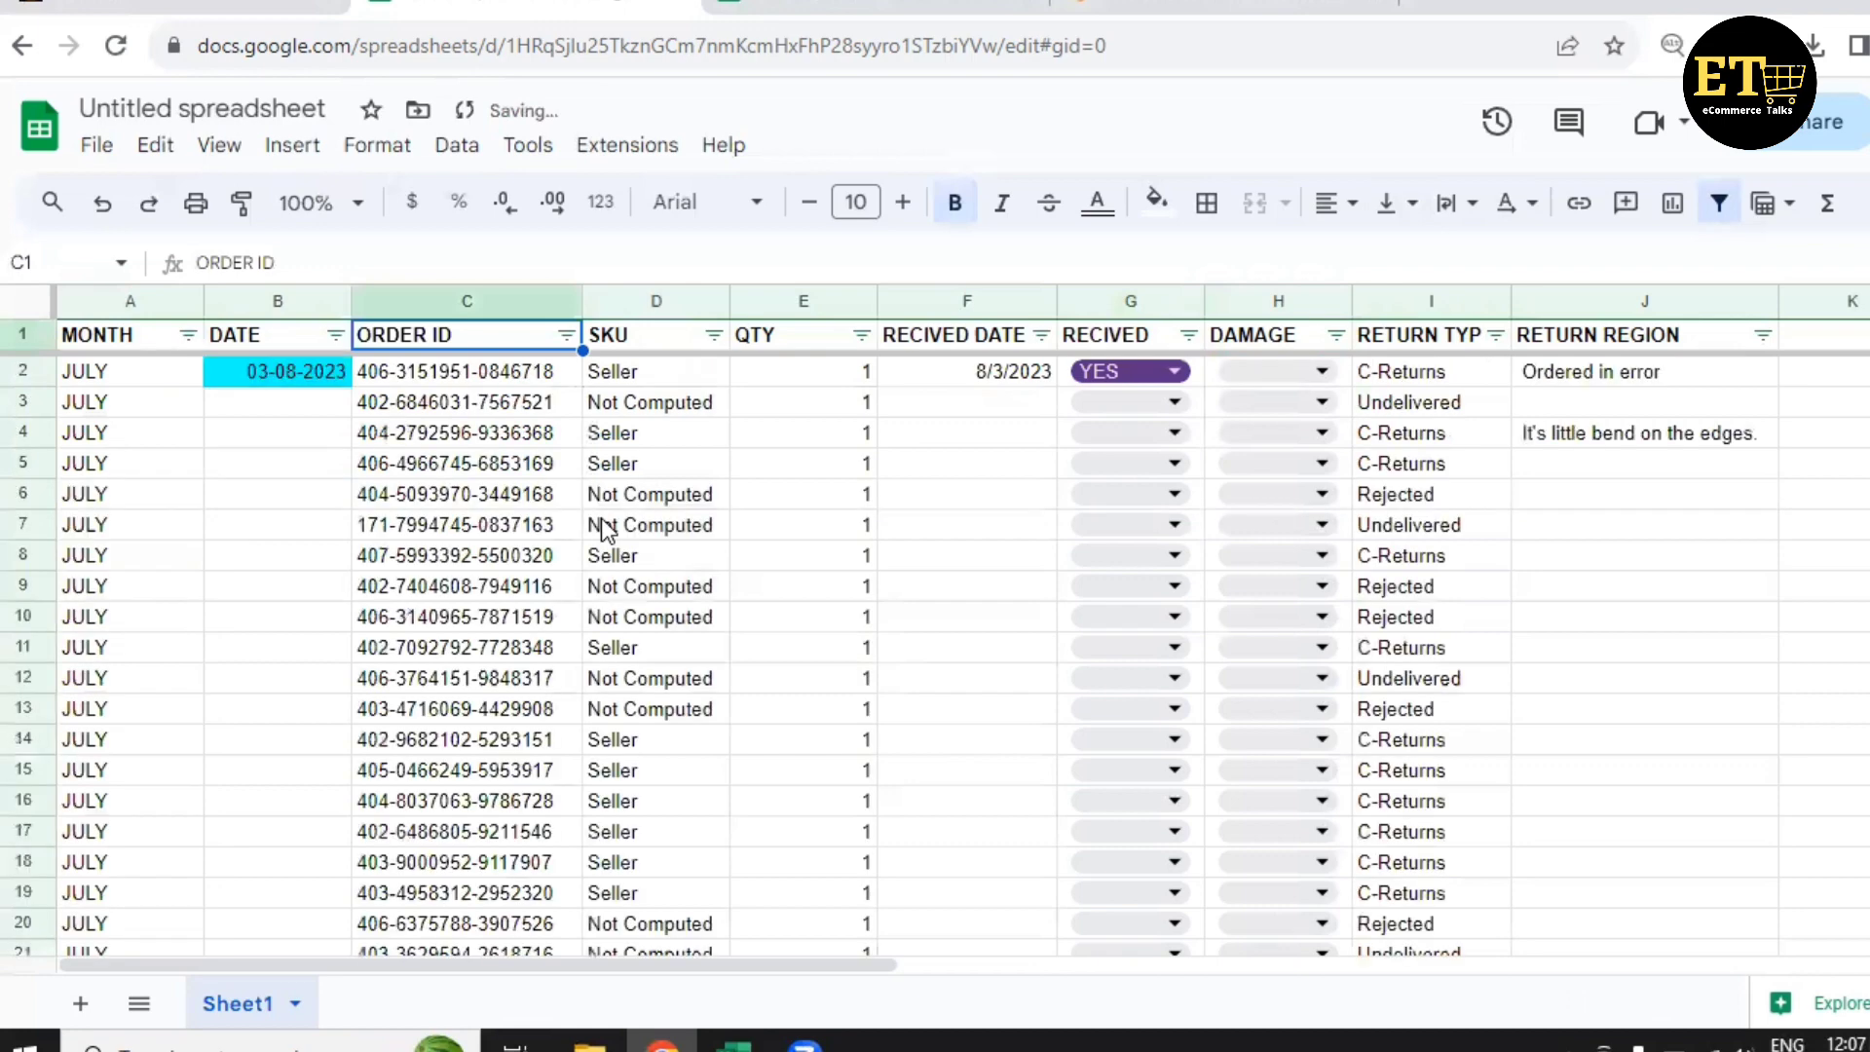
{"action": "left_click", "coordinate": [1584, 487]}
{"action": "scroll", "coordinate": [1582, 490], "scroll_direction": "down", "scroll_amount": 5}
{"action": "scroll", "coordinate": [1579, 495], "scroll_direction": "down", "scroll_amount": 2}
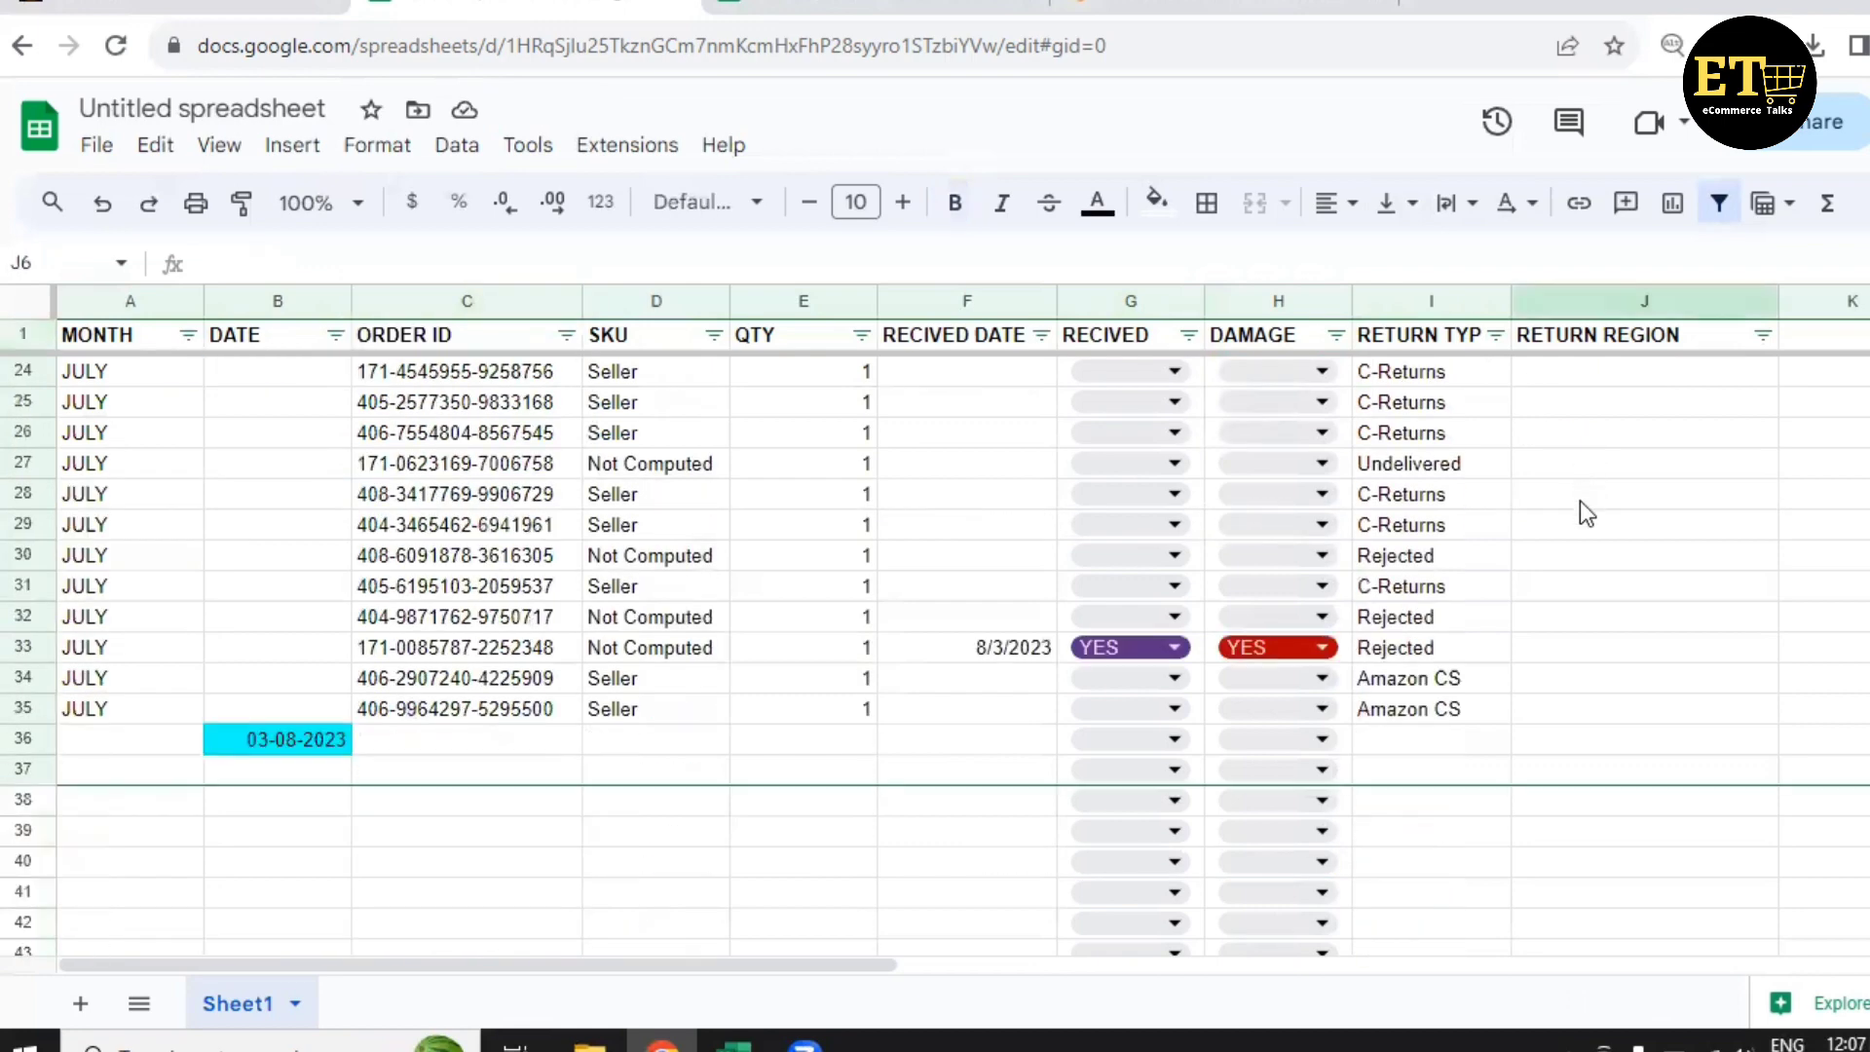
{"action": "scroll", "coordinate": [1580, 501], "scroll_direction": "up", "scroll_amount": 7}
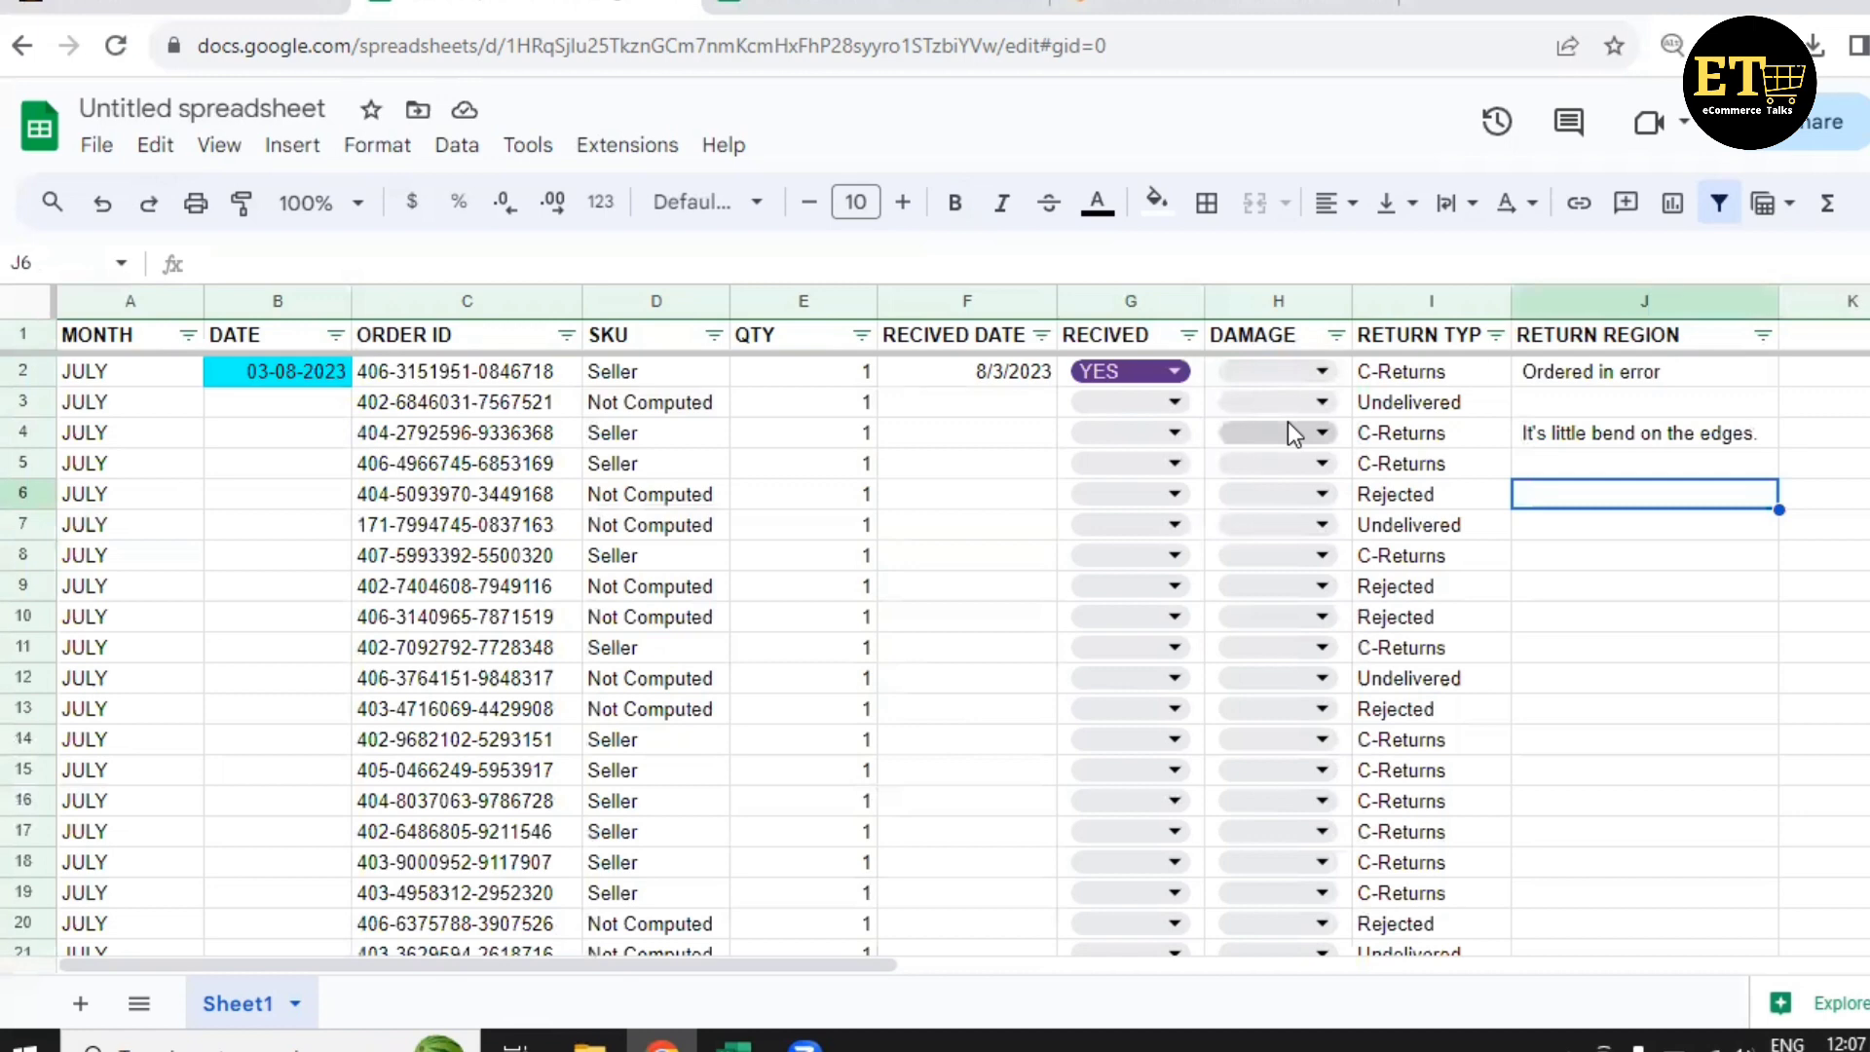
{"action": "left_click", "coordinate": [1568, 463]}
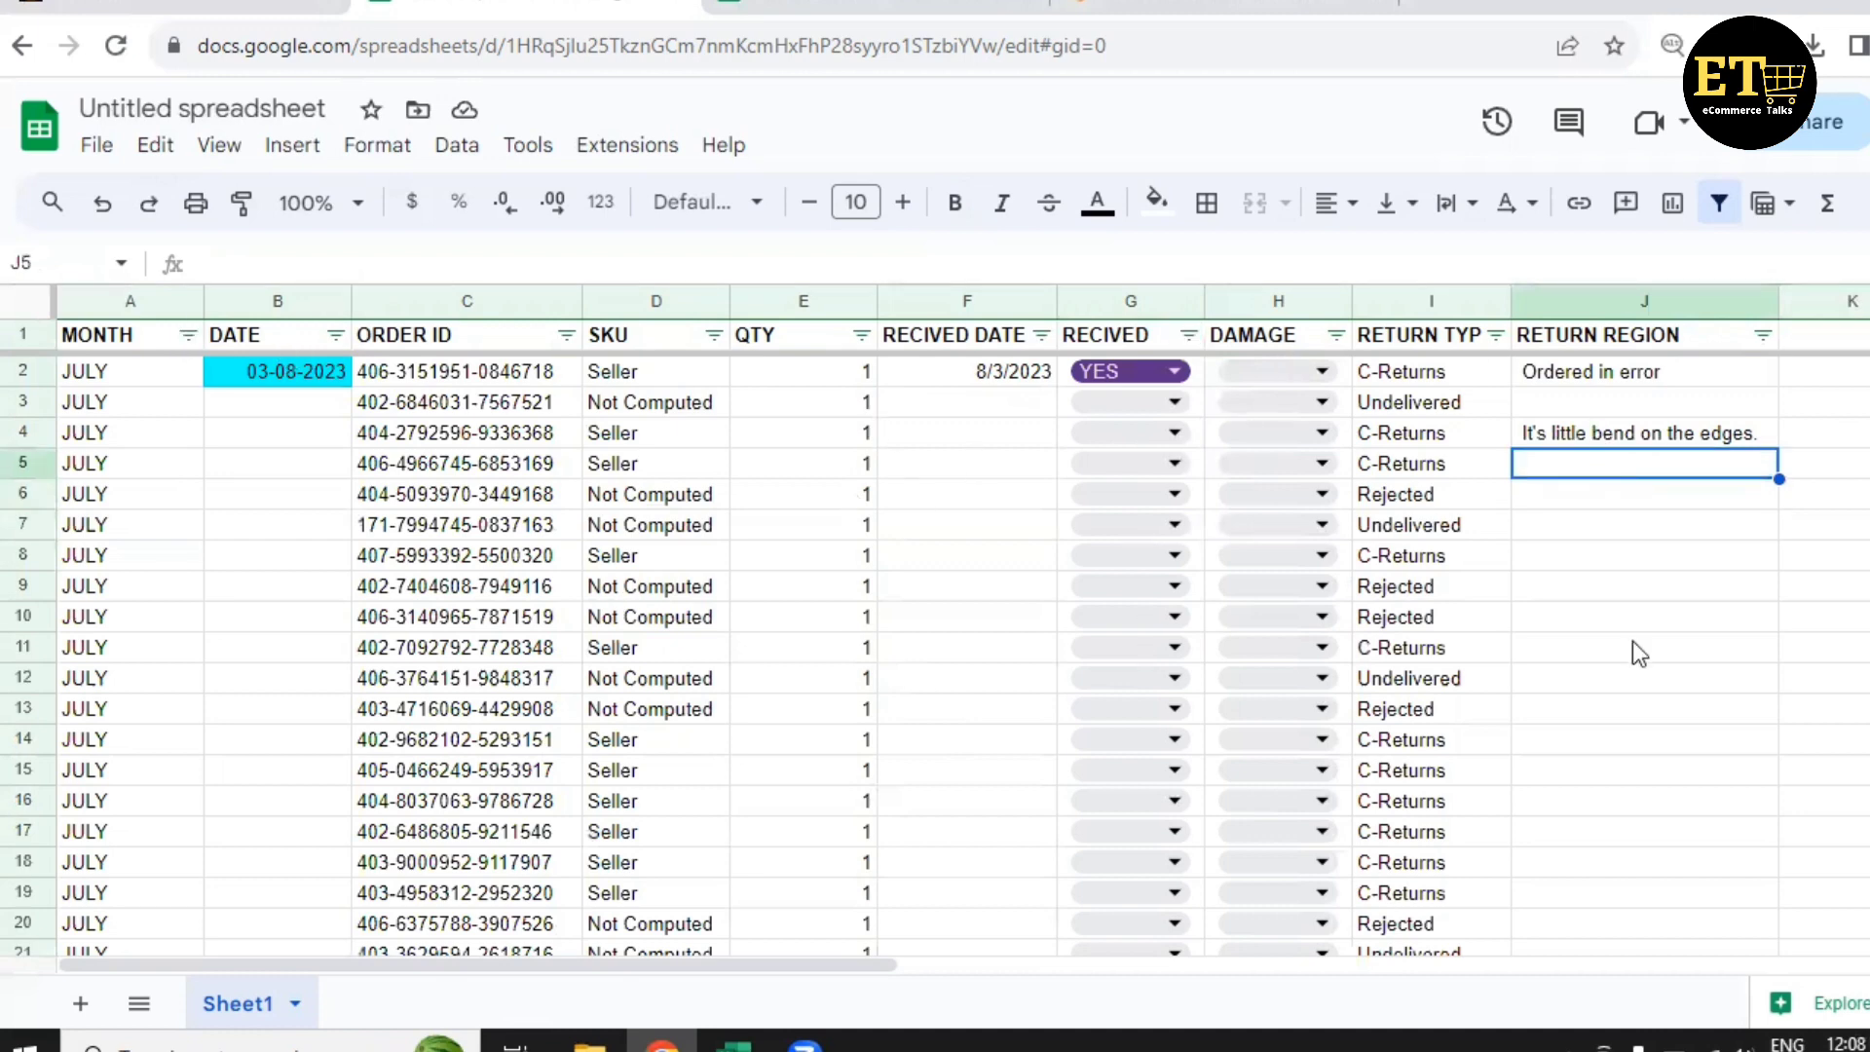